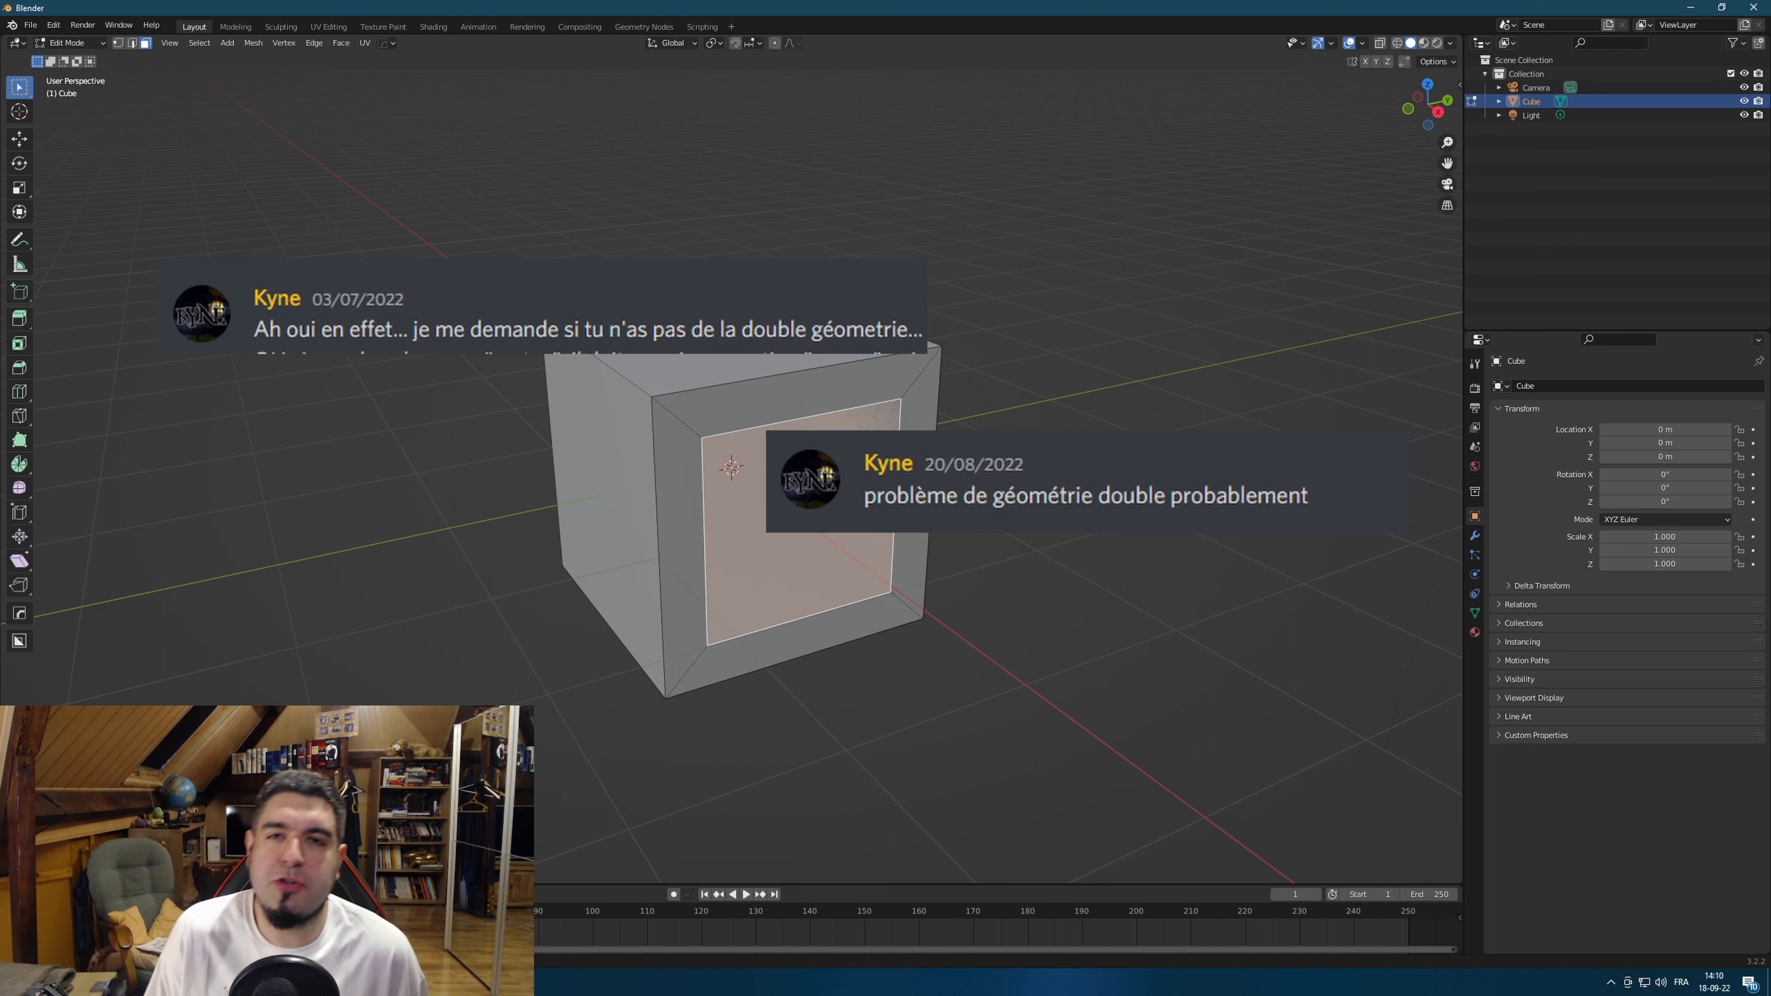
# Try extruding the inset front face of the cube outward, and undo the extrusion.
pyautogui.moveTo(1125, 476); pyautogui.dragTo(1141, 479, button='middle')
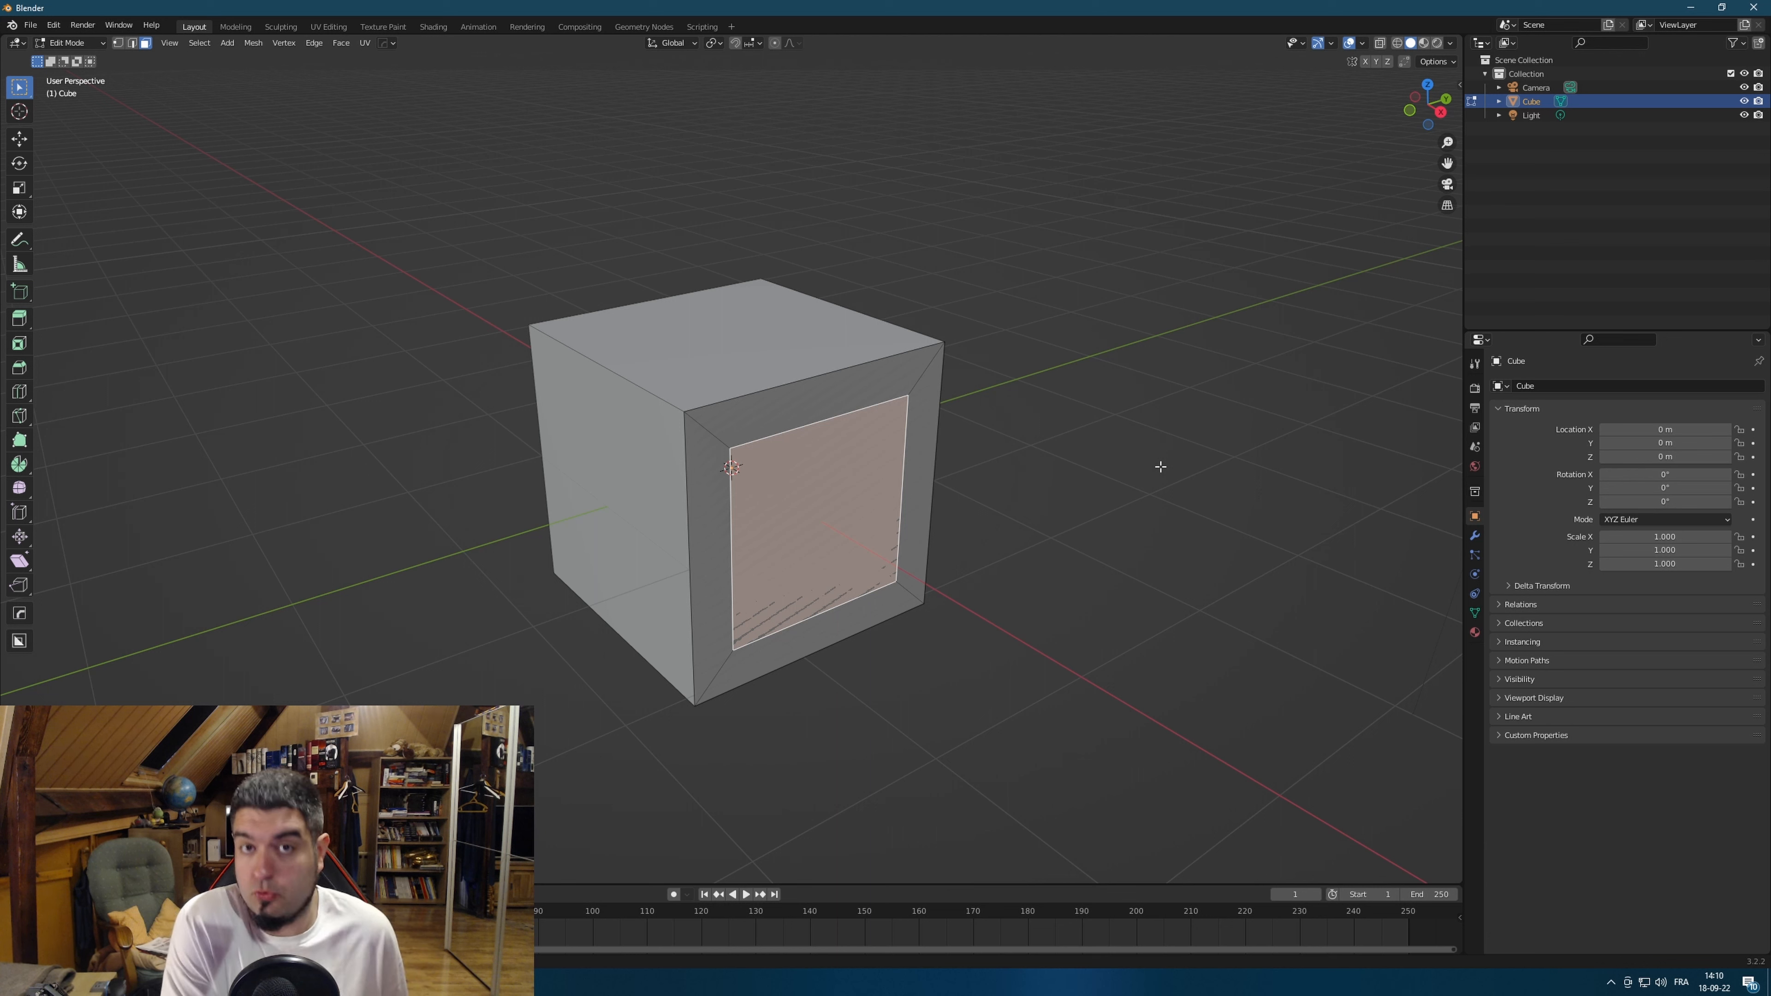
pyautogui.moveTo(1149, 471); pyautogui.dragTo(1165, 432, button='middle')
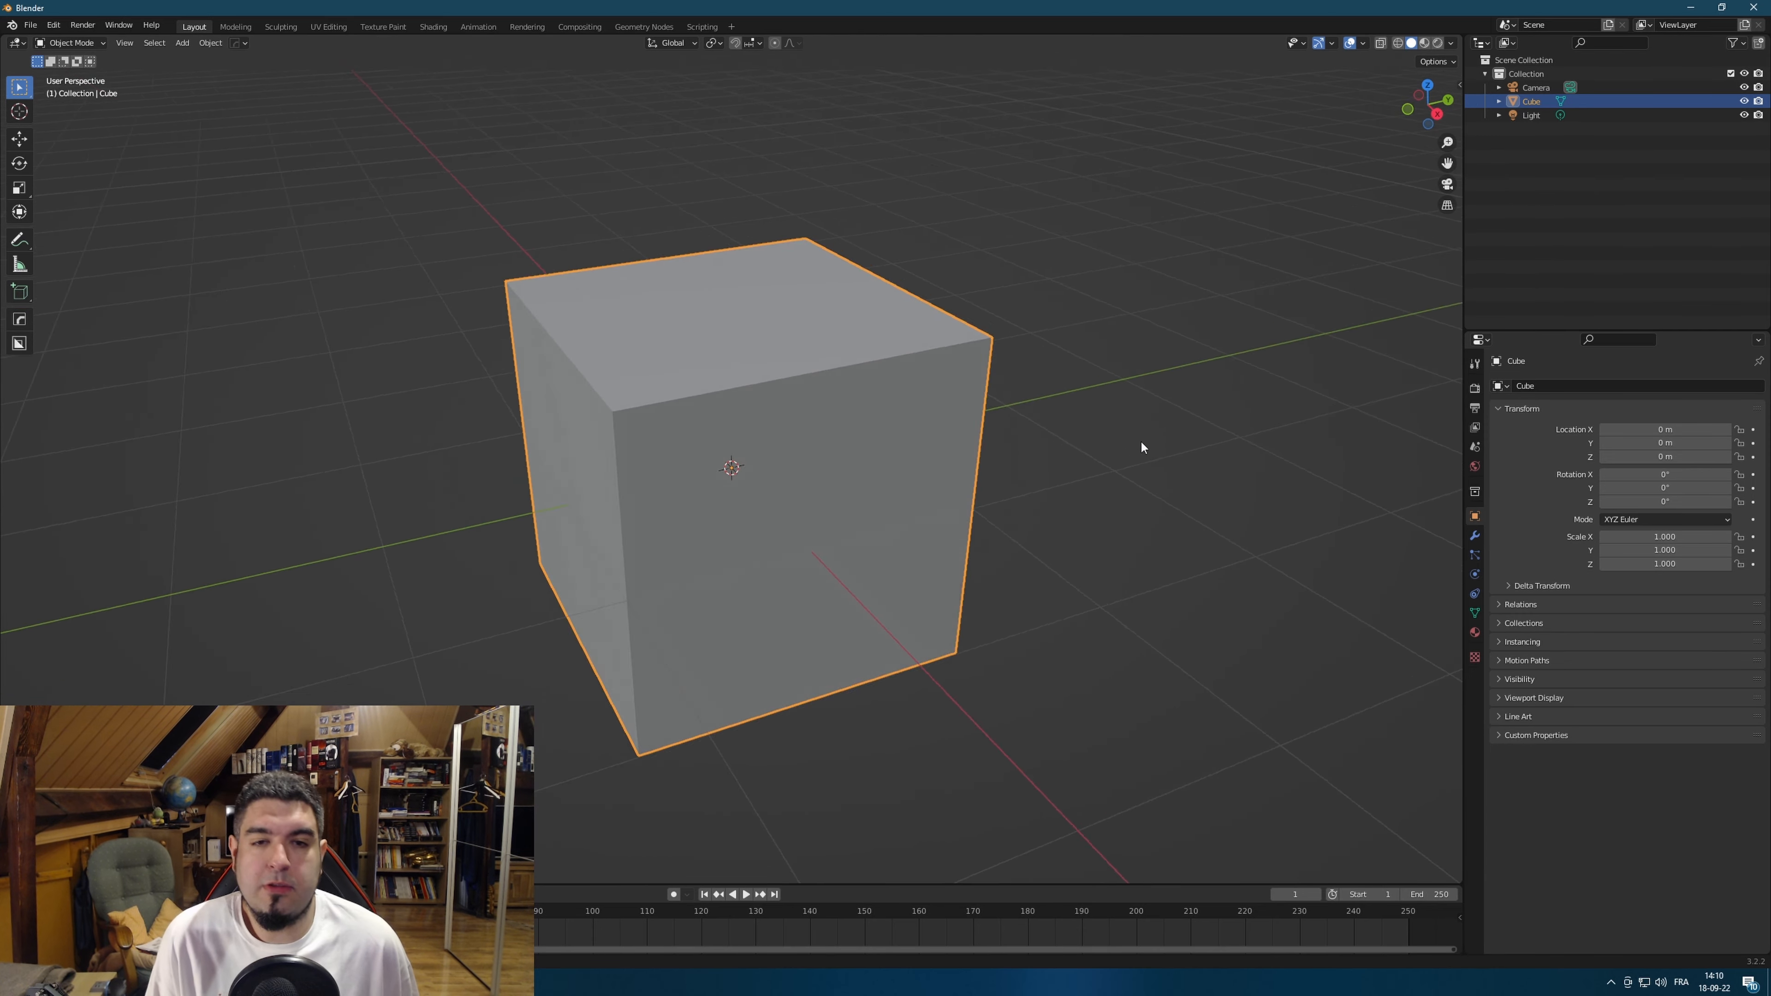
pyautogui.moveTo(1141, 440); pyautogui.dragTo(1034, 436, button='middle')
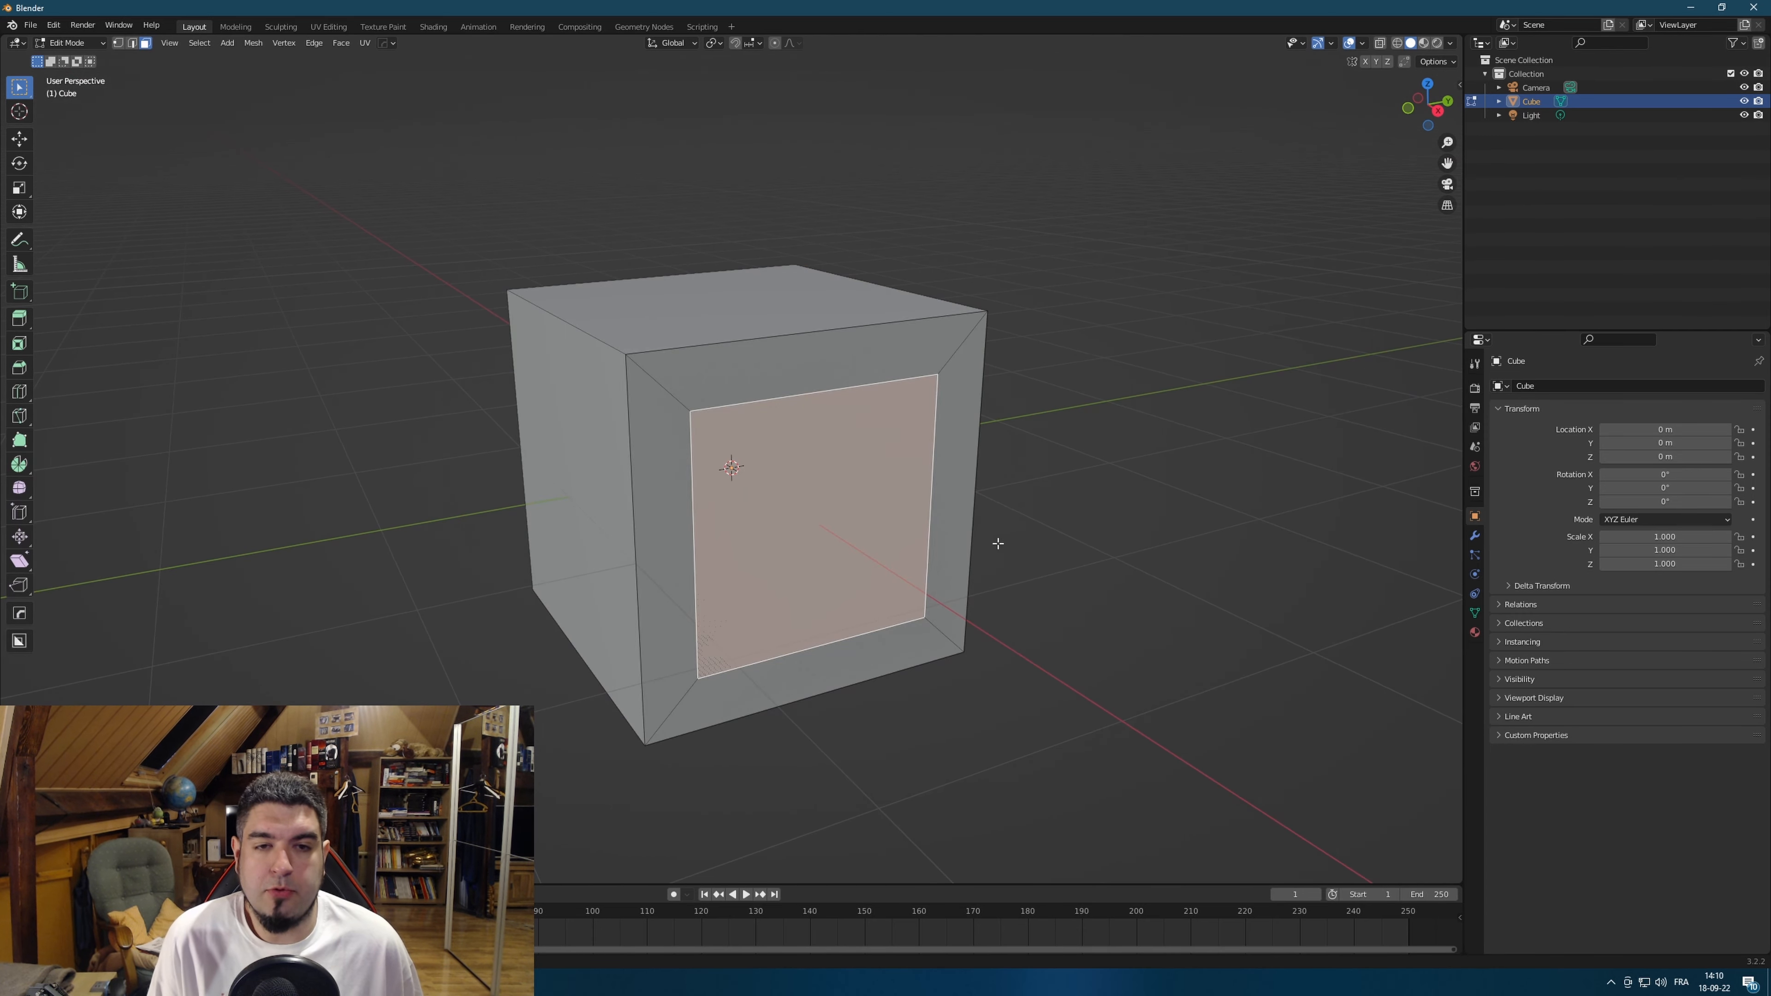
pyautogui.moveTo(997, 543); pyautogui.dragTo(925, 493, button='middle')
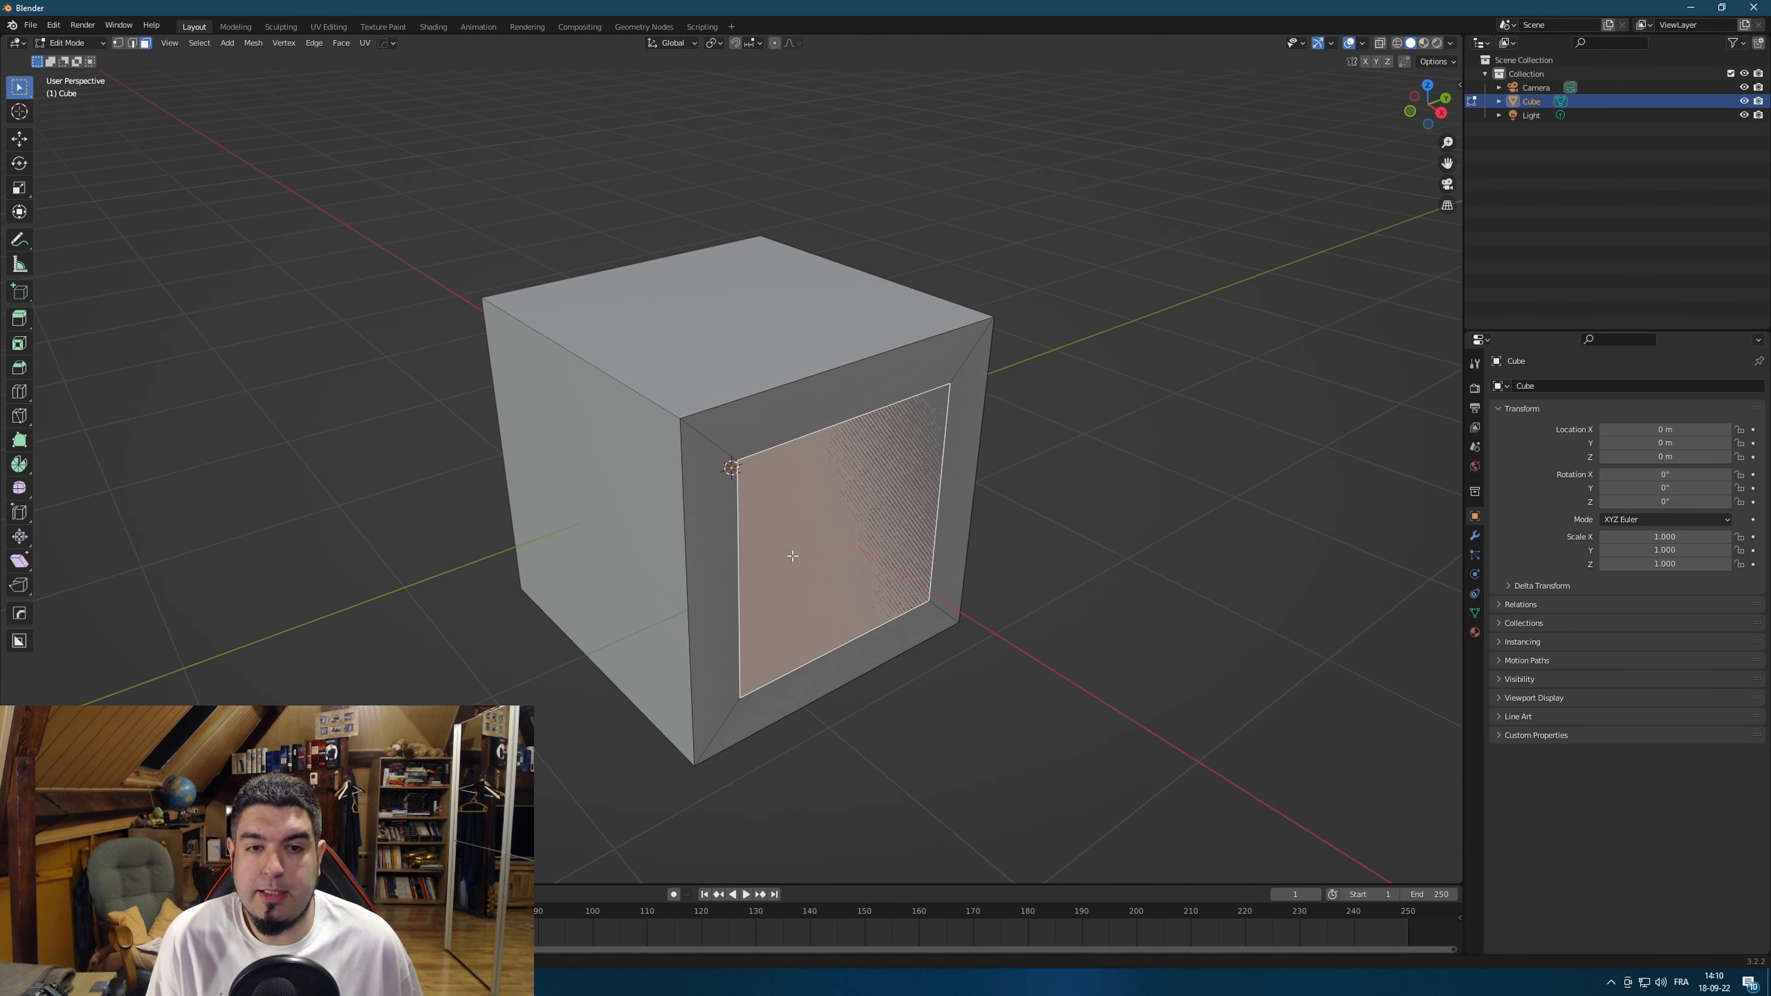
pyautogui.moveTo(862, 582); pyautogui.dragTo(1022, 376, button='middle')
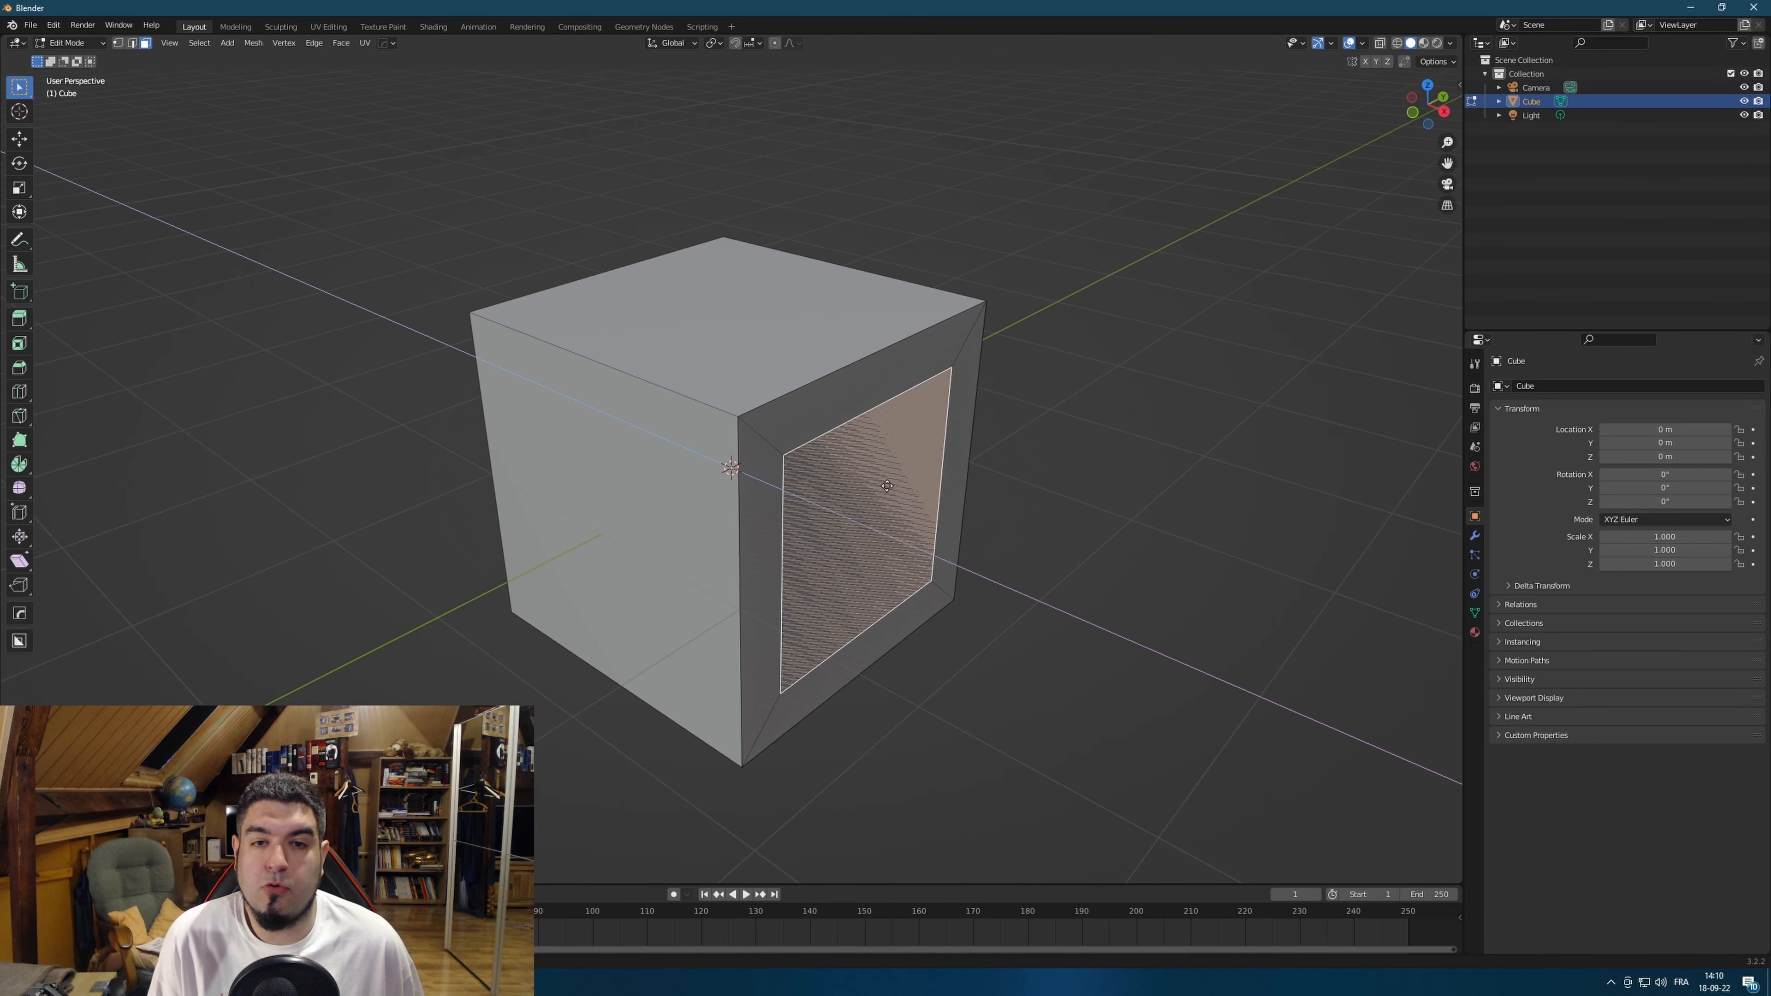
pyautogui.press('e')
pyautogui.click(957, 530)
pyautogui.hotkey('ctrl', 'z')
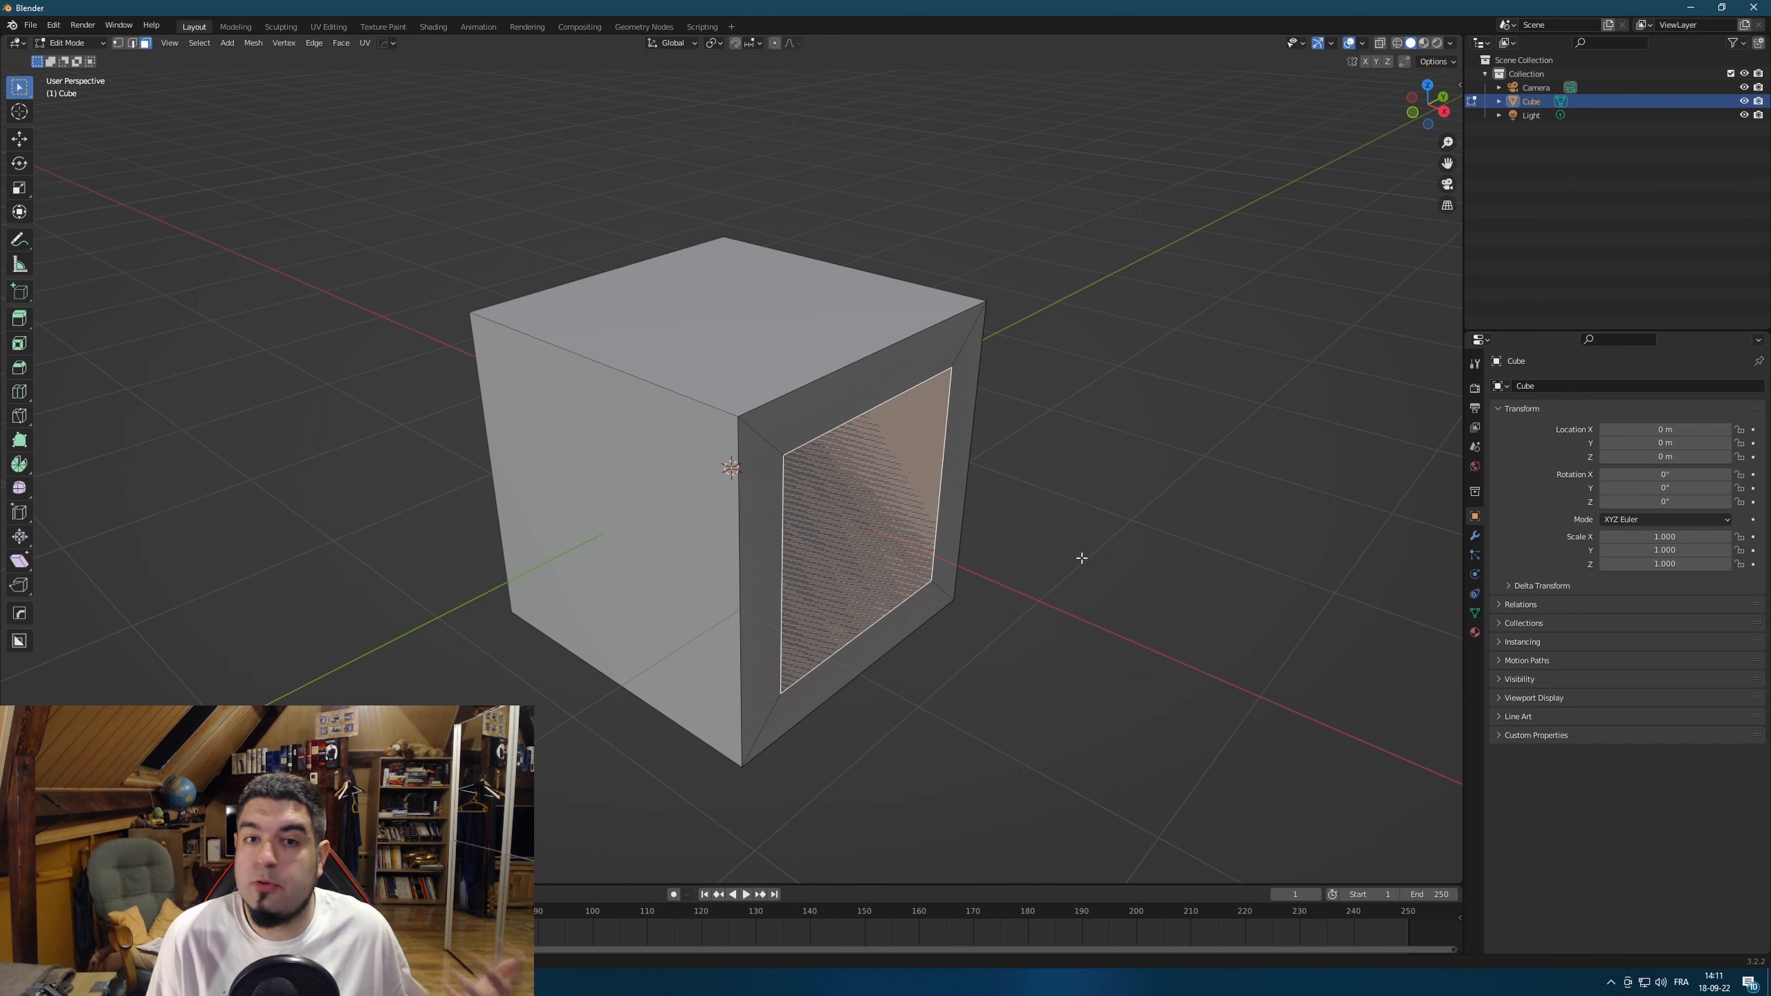
# Extrude the selected front face inward until it passes through the back of the cube.
pyautogui.moveTo(1082, 559); pyautogui.dragTo(1127, 495, button='middle')
pyautogui.press('e')
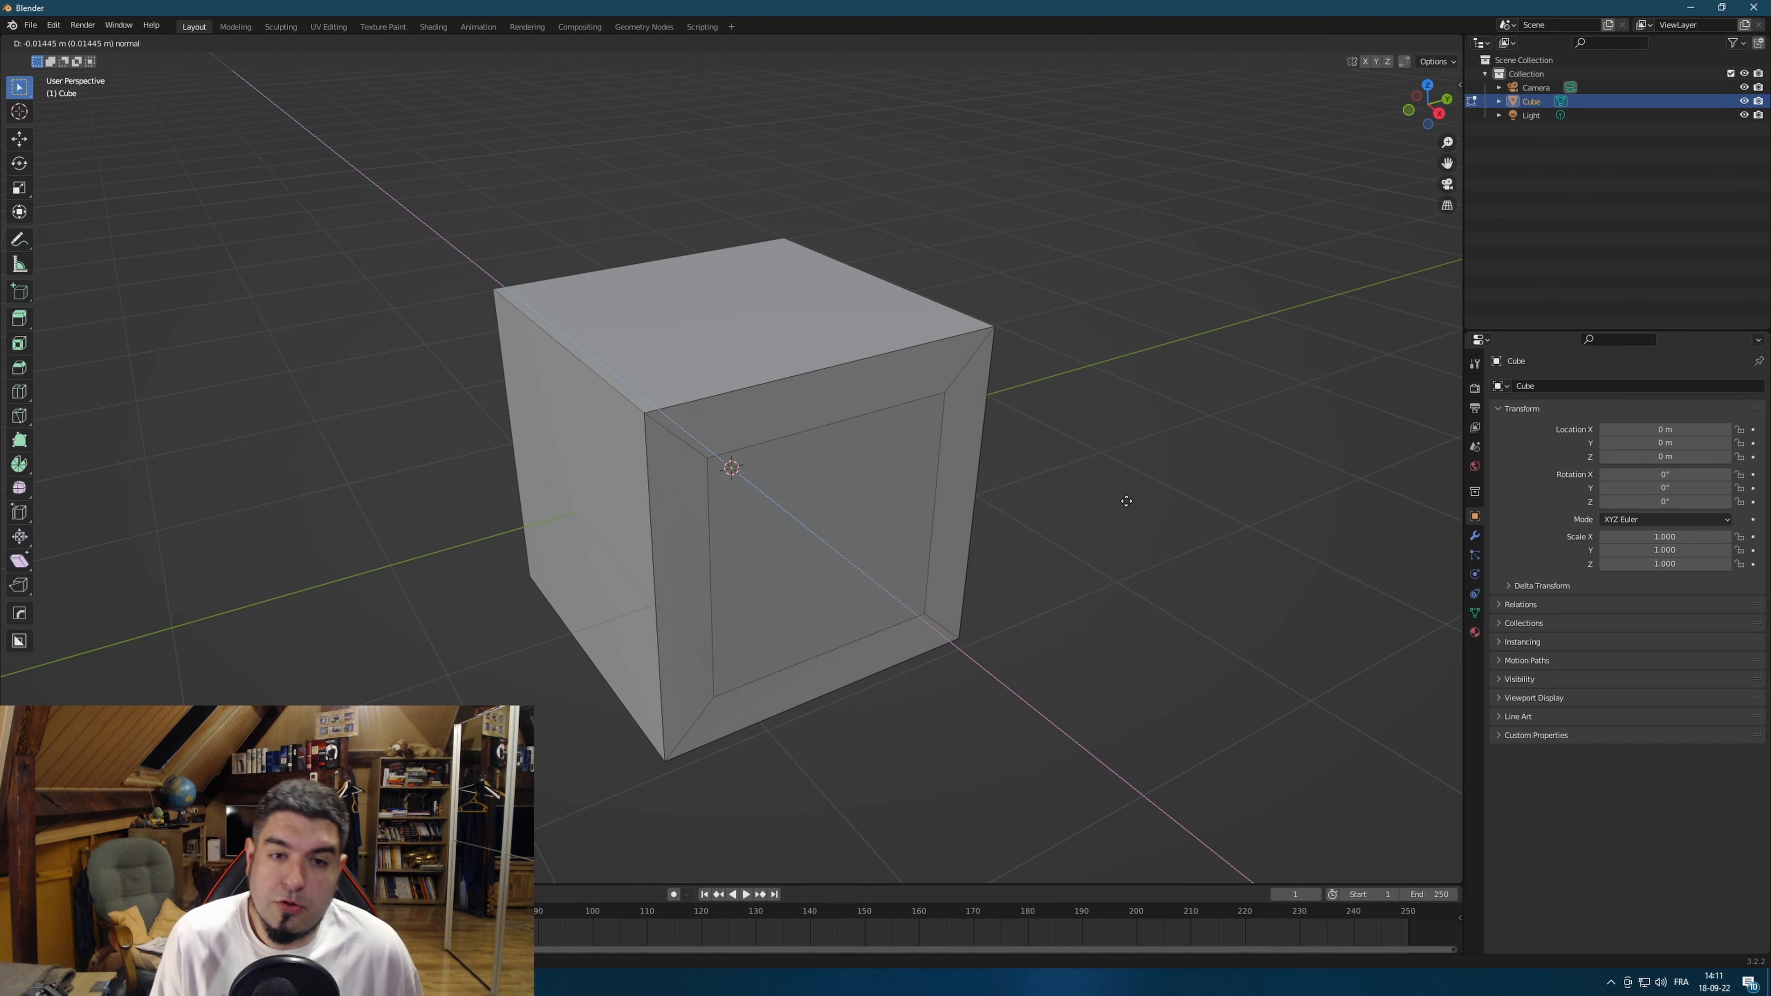
pyautogui.click(756, 374)
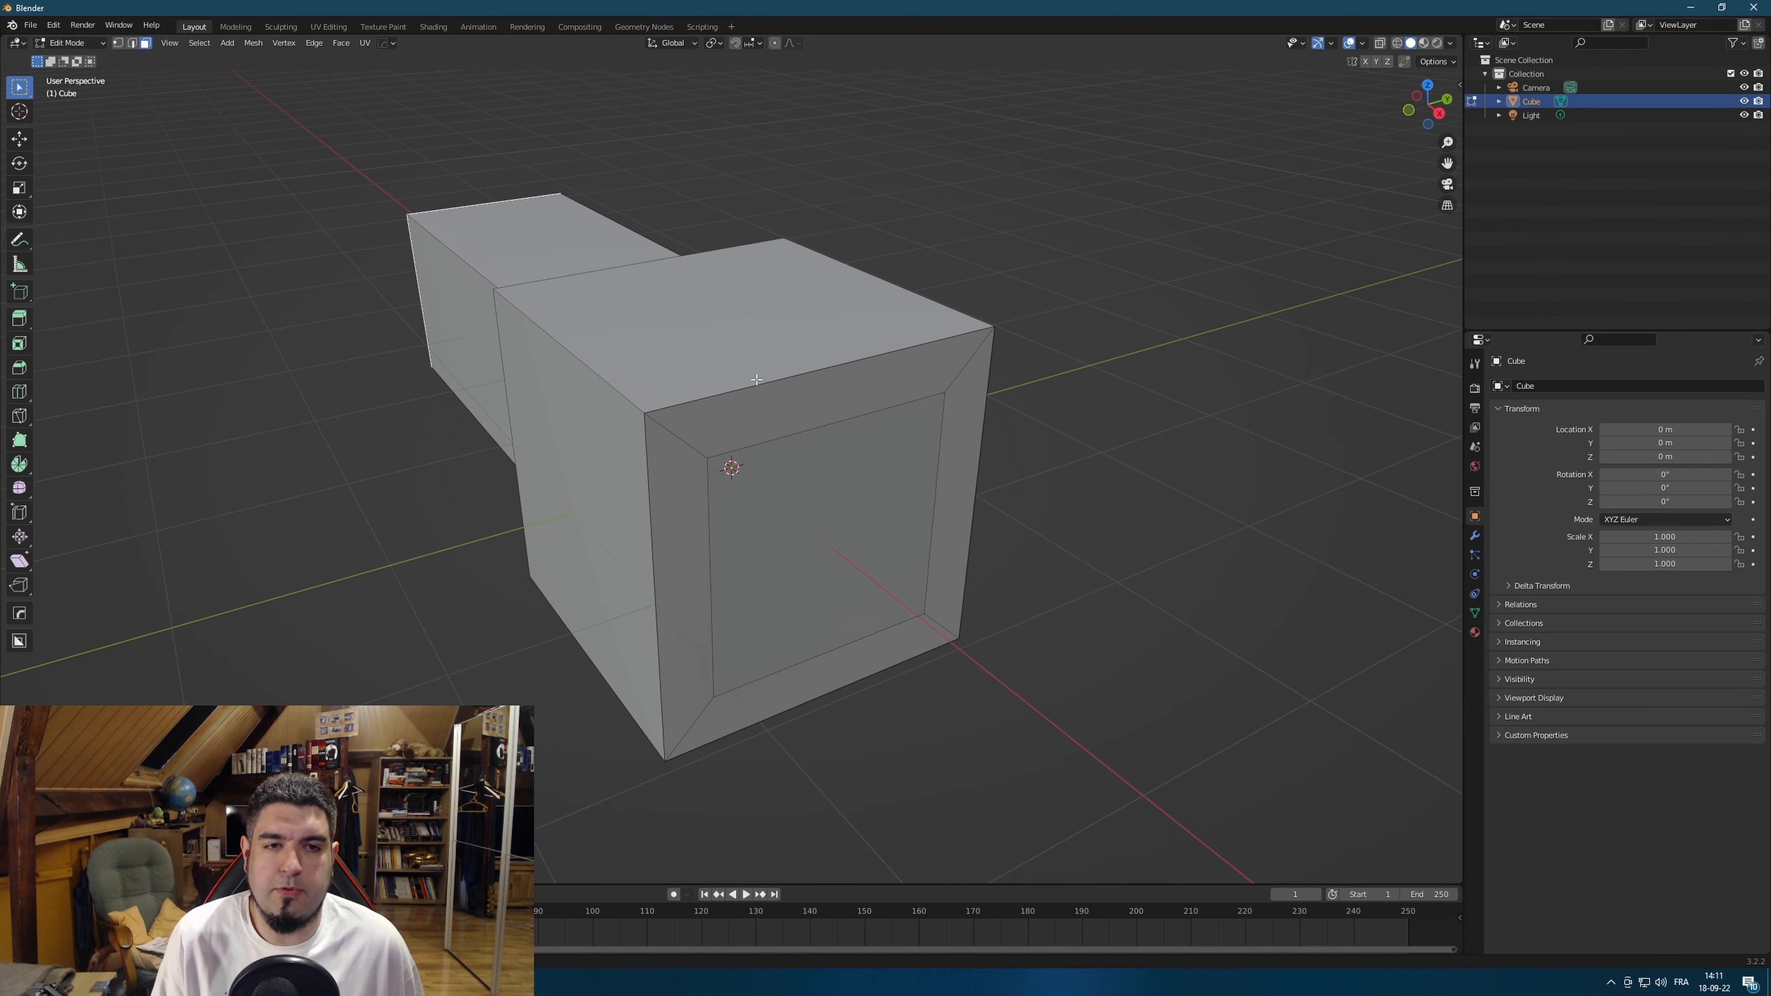
# Select the full-size face overlapping the cube's inset front and move it outward, away from the cube.
pyautogui.moveTo(996, 419); pyautogui.dragTo(868, 612, button='middle')
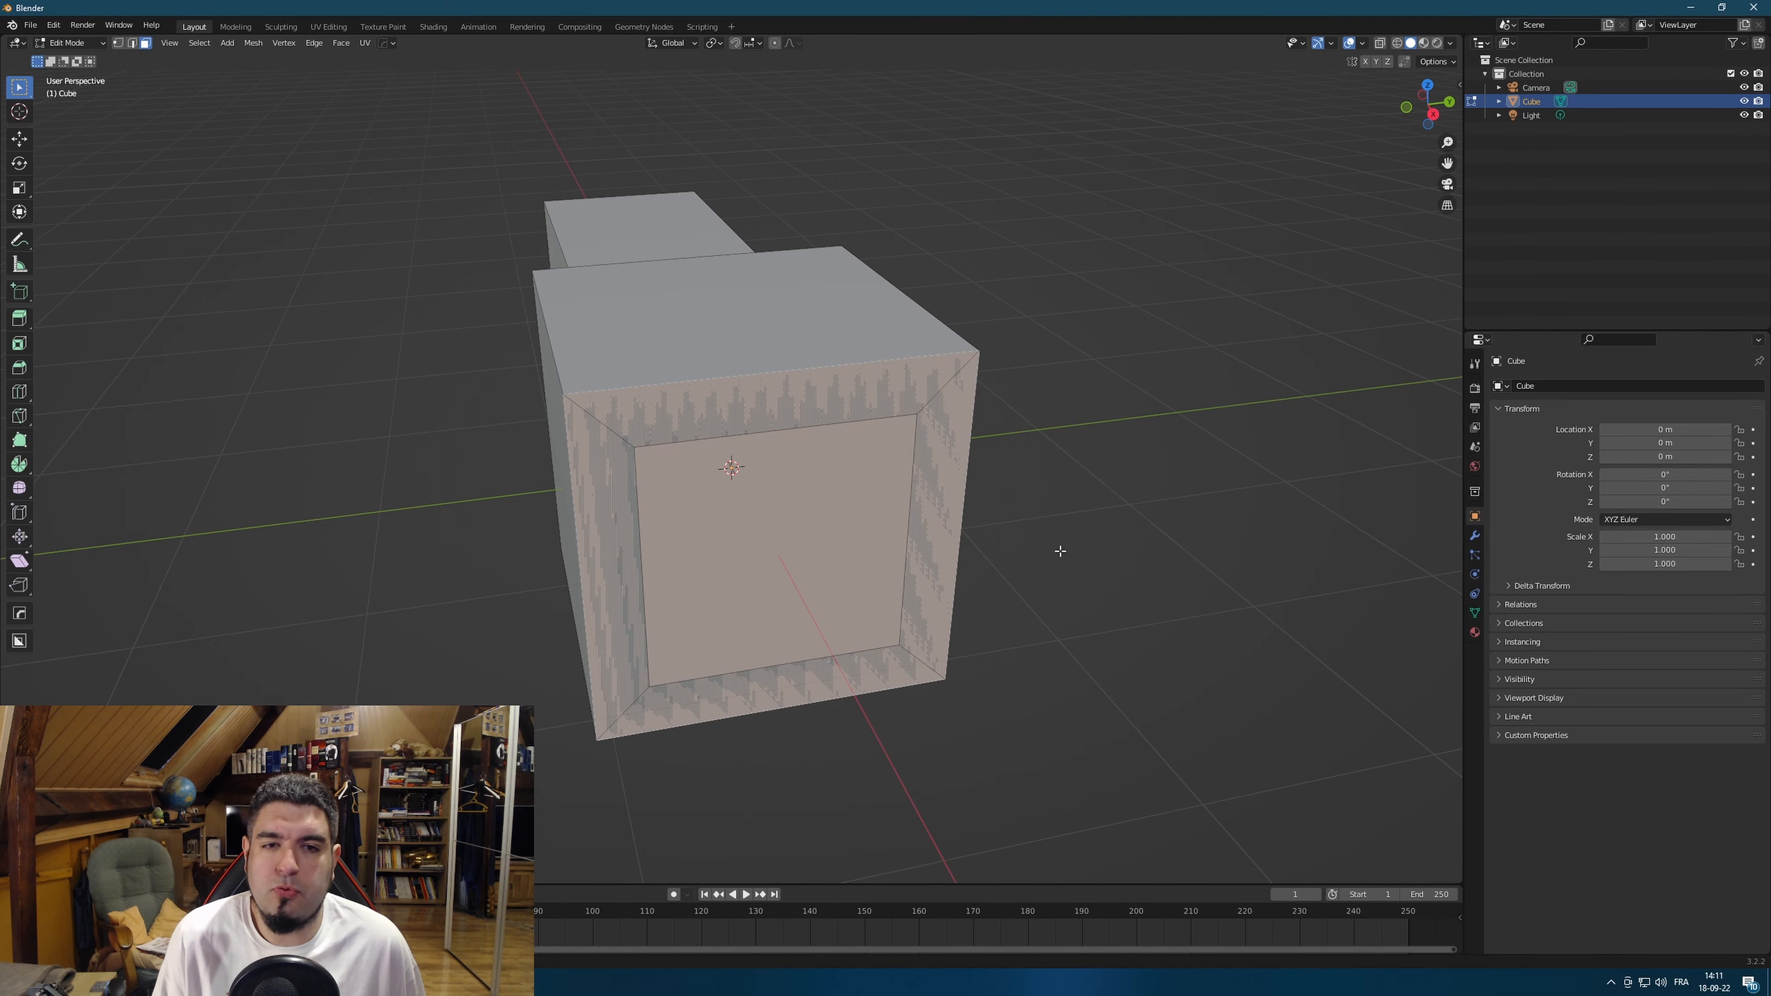
pyautogui.moveTo(1060, 551); pyautogui.dragTo(1052, 503, button='middle')
pyautogui.scroll(3, 826, 415)
pyautogui.moveTo(775, 313); pyautogui.dragTo(787, 272, button='middle')
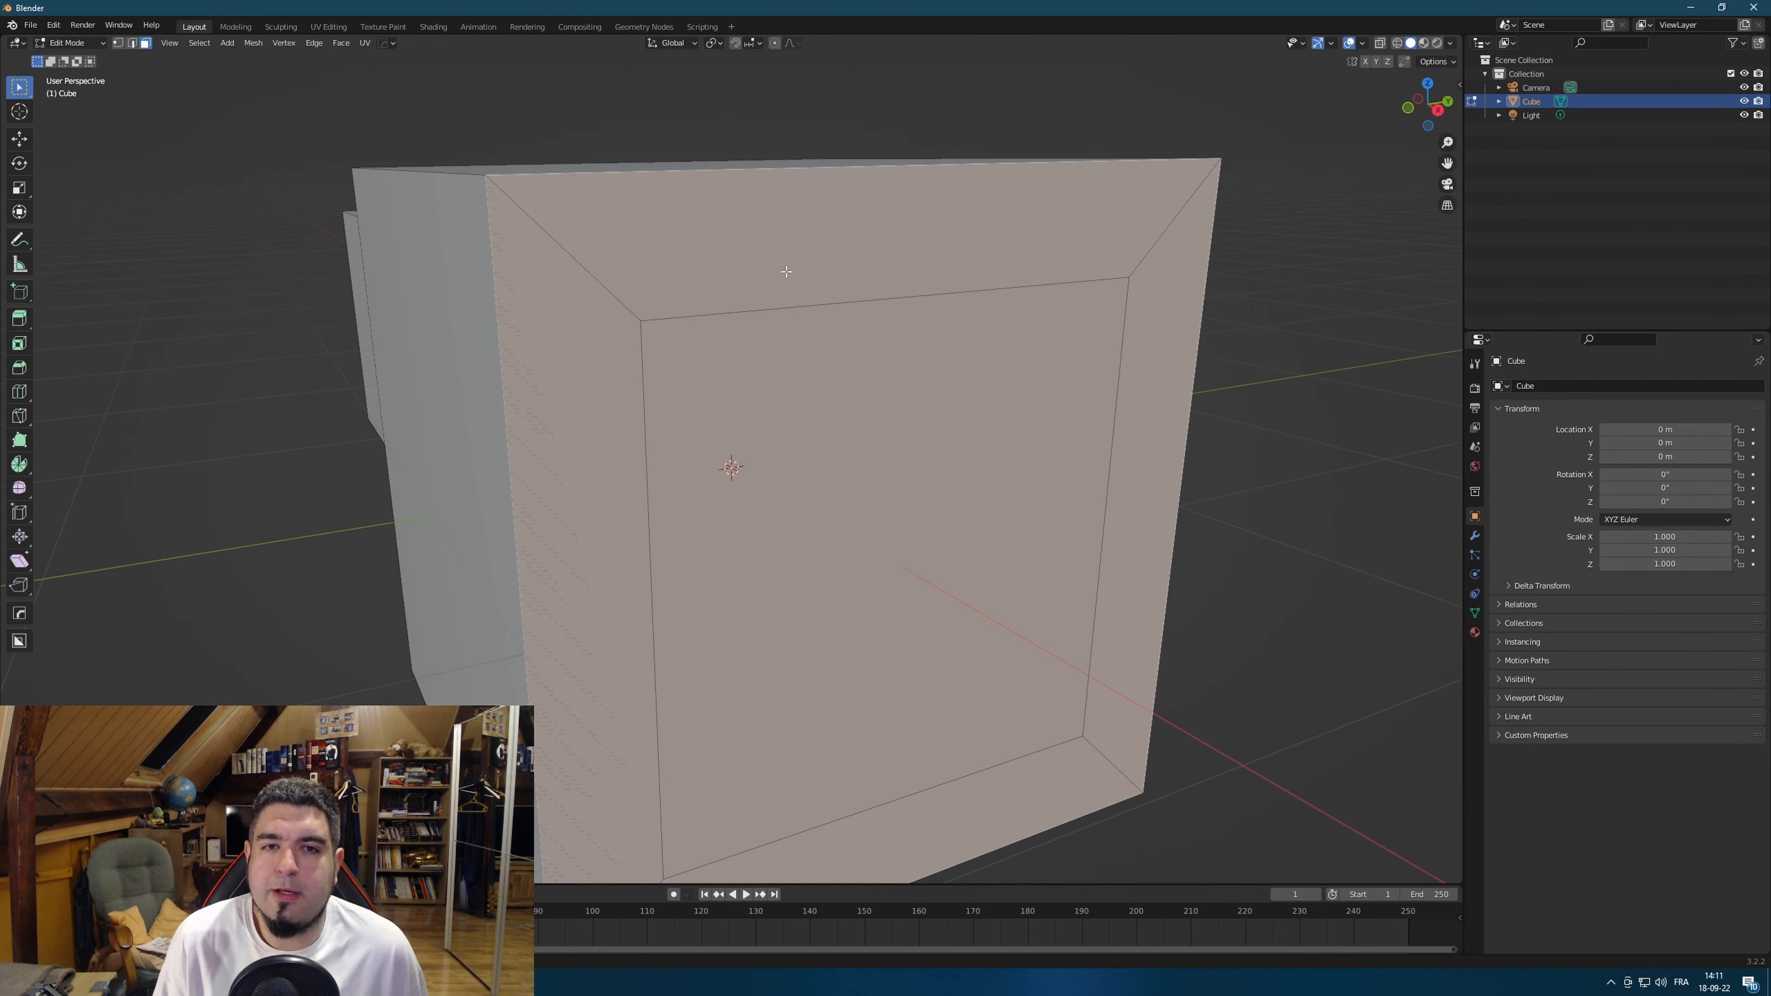
pyautogui.scroll(1, 787, 271)
pyautogui.moveTo(617, 226); pyautogui.dragTo(596, 268, button='middle')
pyautogui.scroll(-3, 1099, 215)
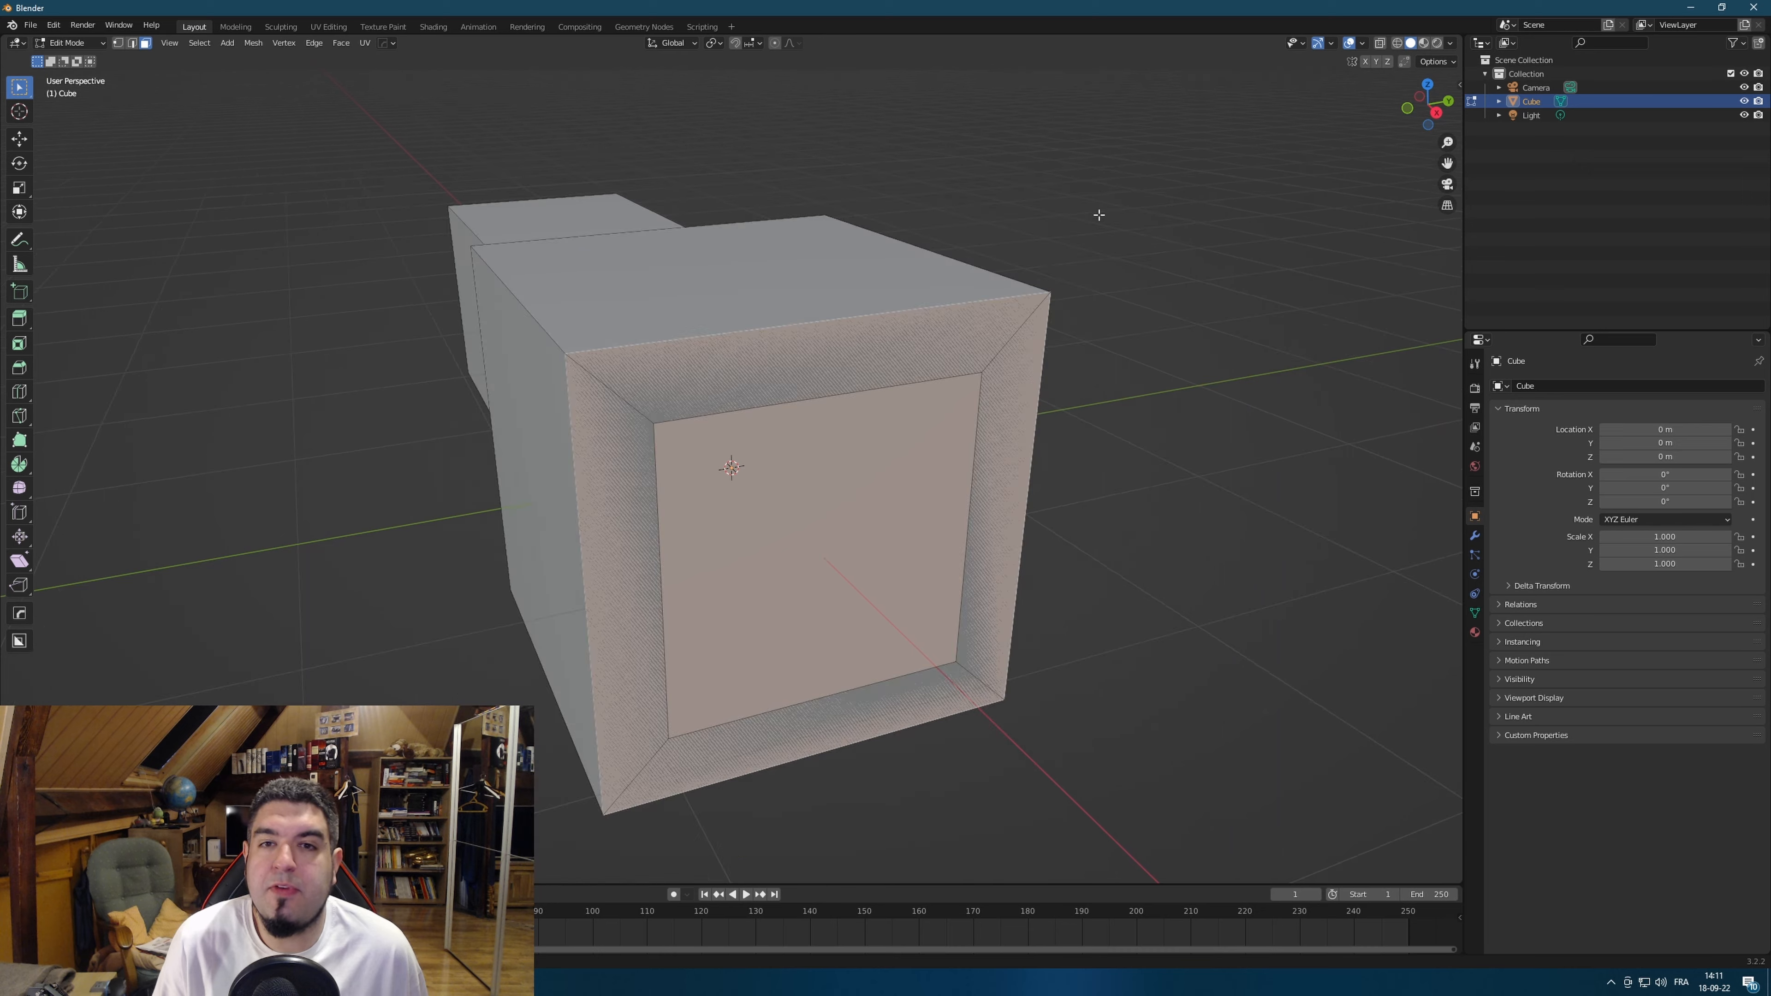
pyautogui.moveTo(1099, 215); pyautogui.dragTo(1022, 433, button='middle')
pyautogui.press('g')
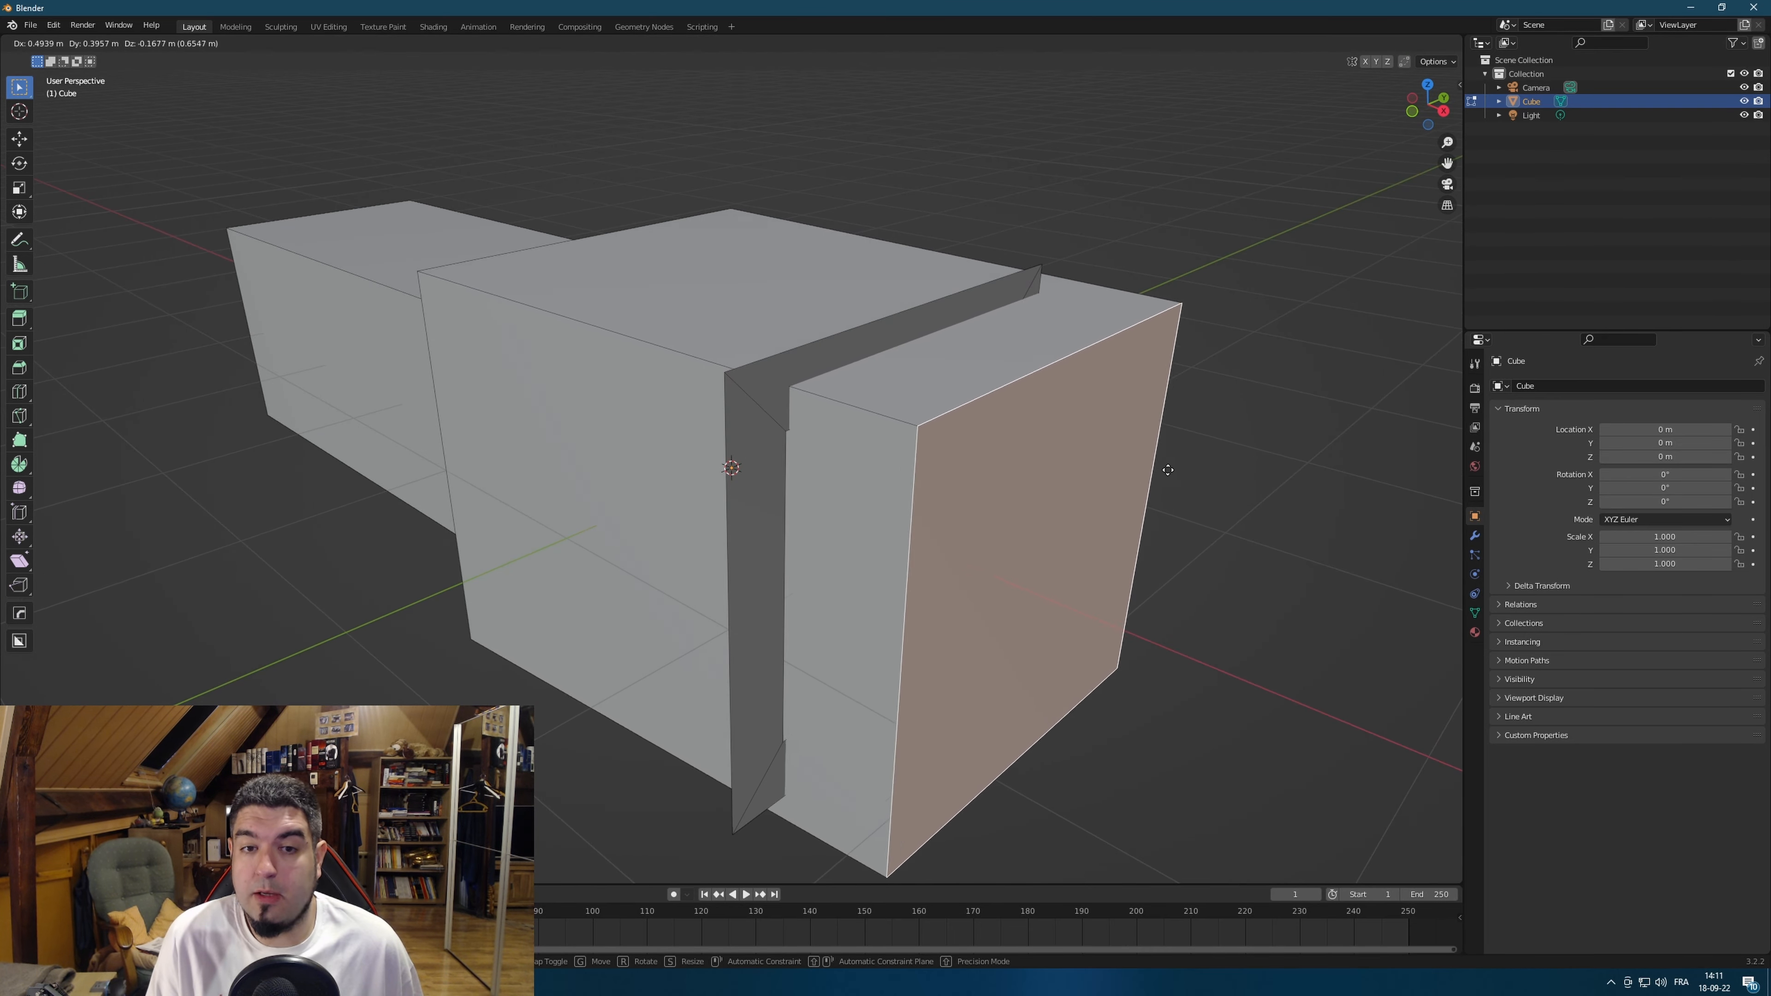
pyautogui.click(1203, 479)
pyautogui.moveTo(1247, 636); pyautogui.dragTo(1120, 437, button='middle')
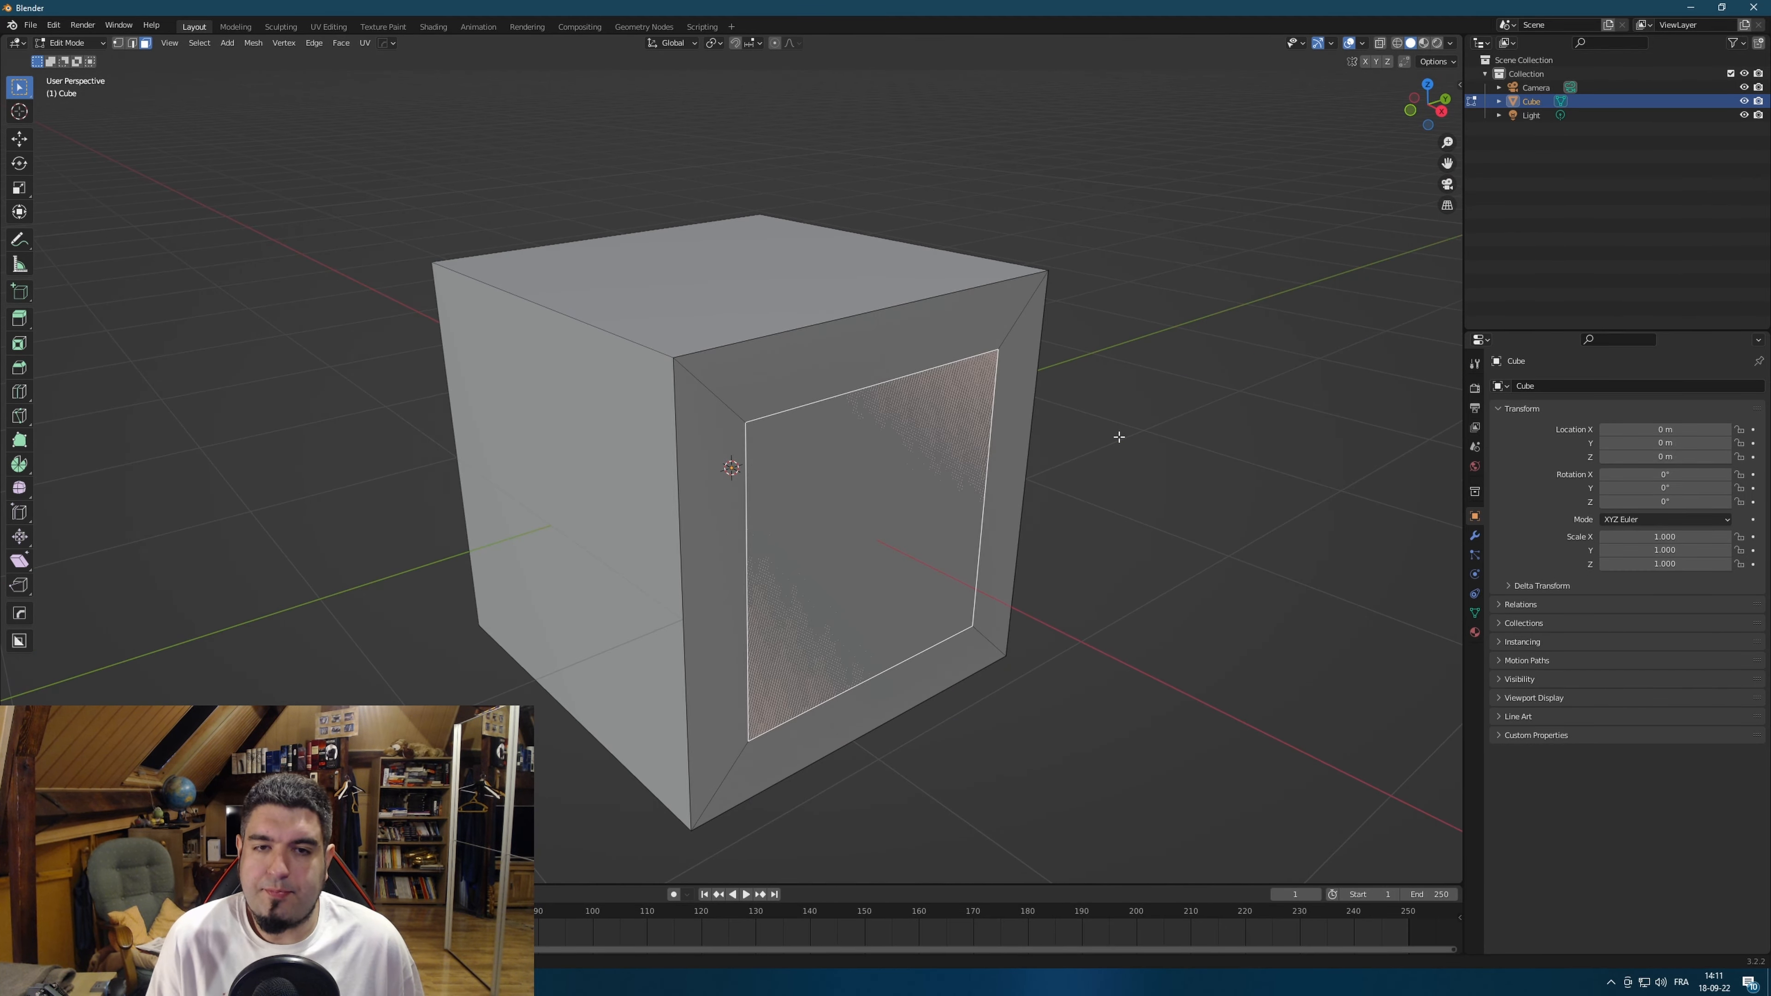
# Compare the cube's front side in Object Mode and Edit Mode with the inset face selected.
pyautogui.click(1112, 526)
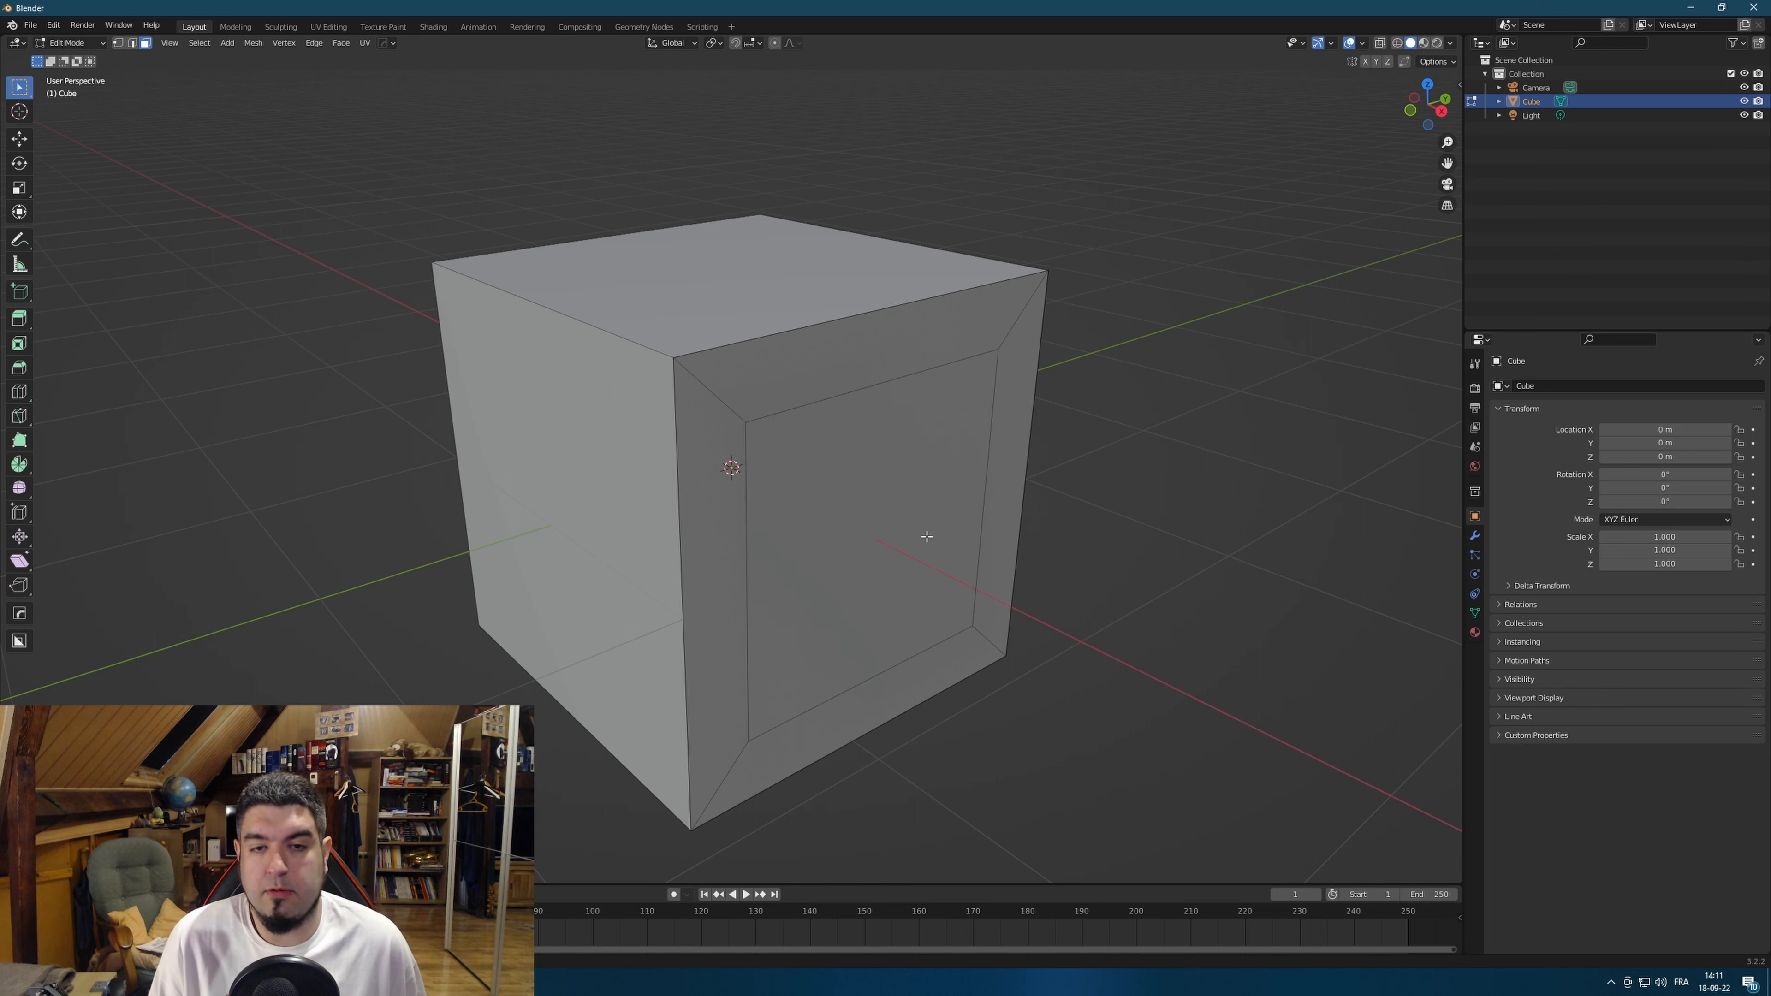
pyautogui.click(913, 546)
pyautogui.press('Tab')
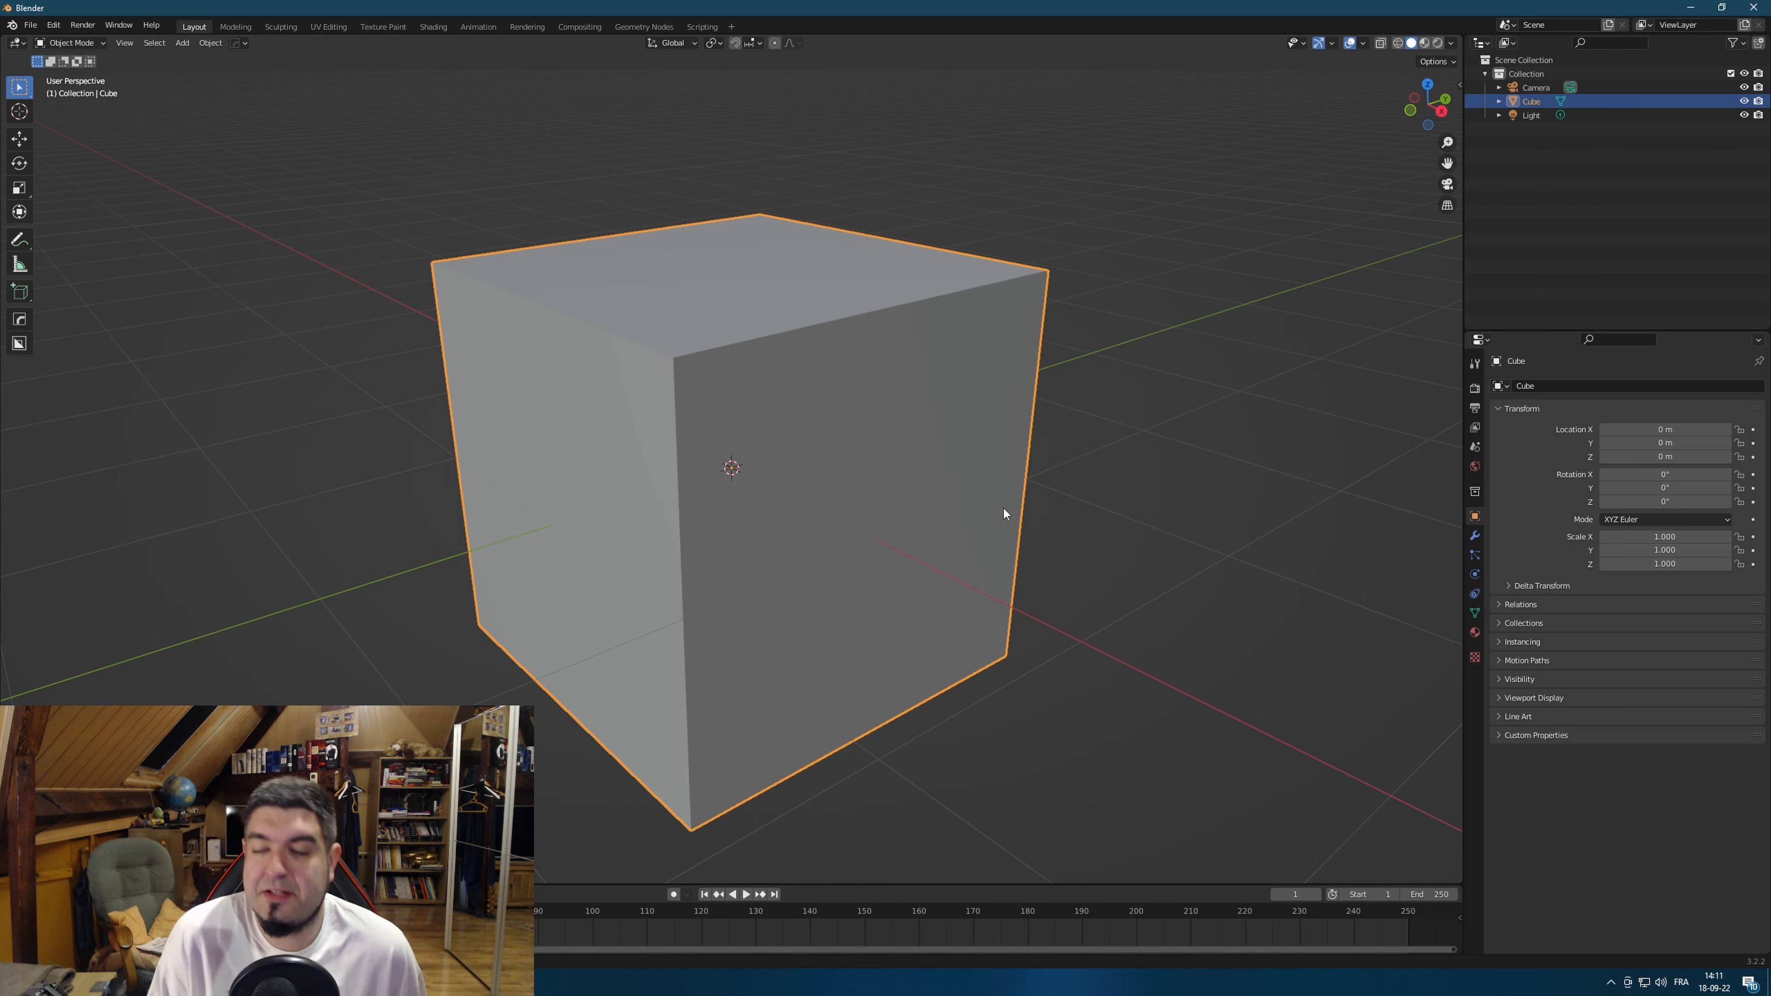
pyautogui.press('Tab')
pyautogui.press('z')
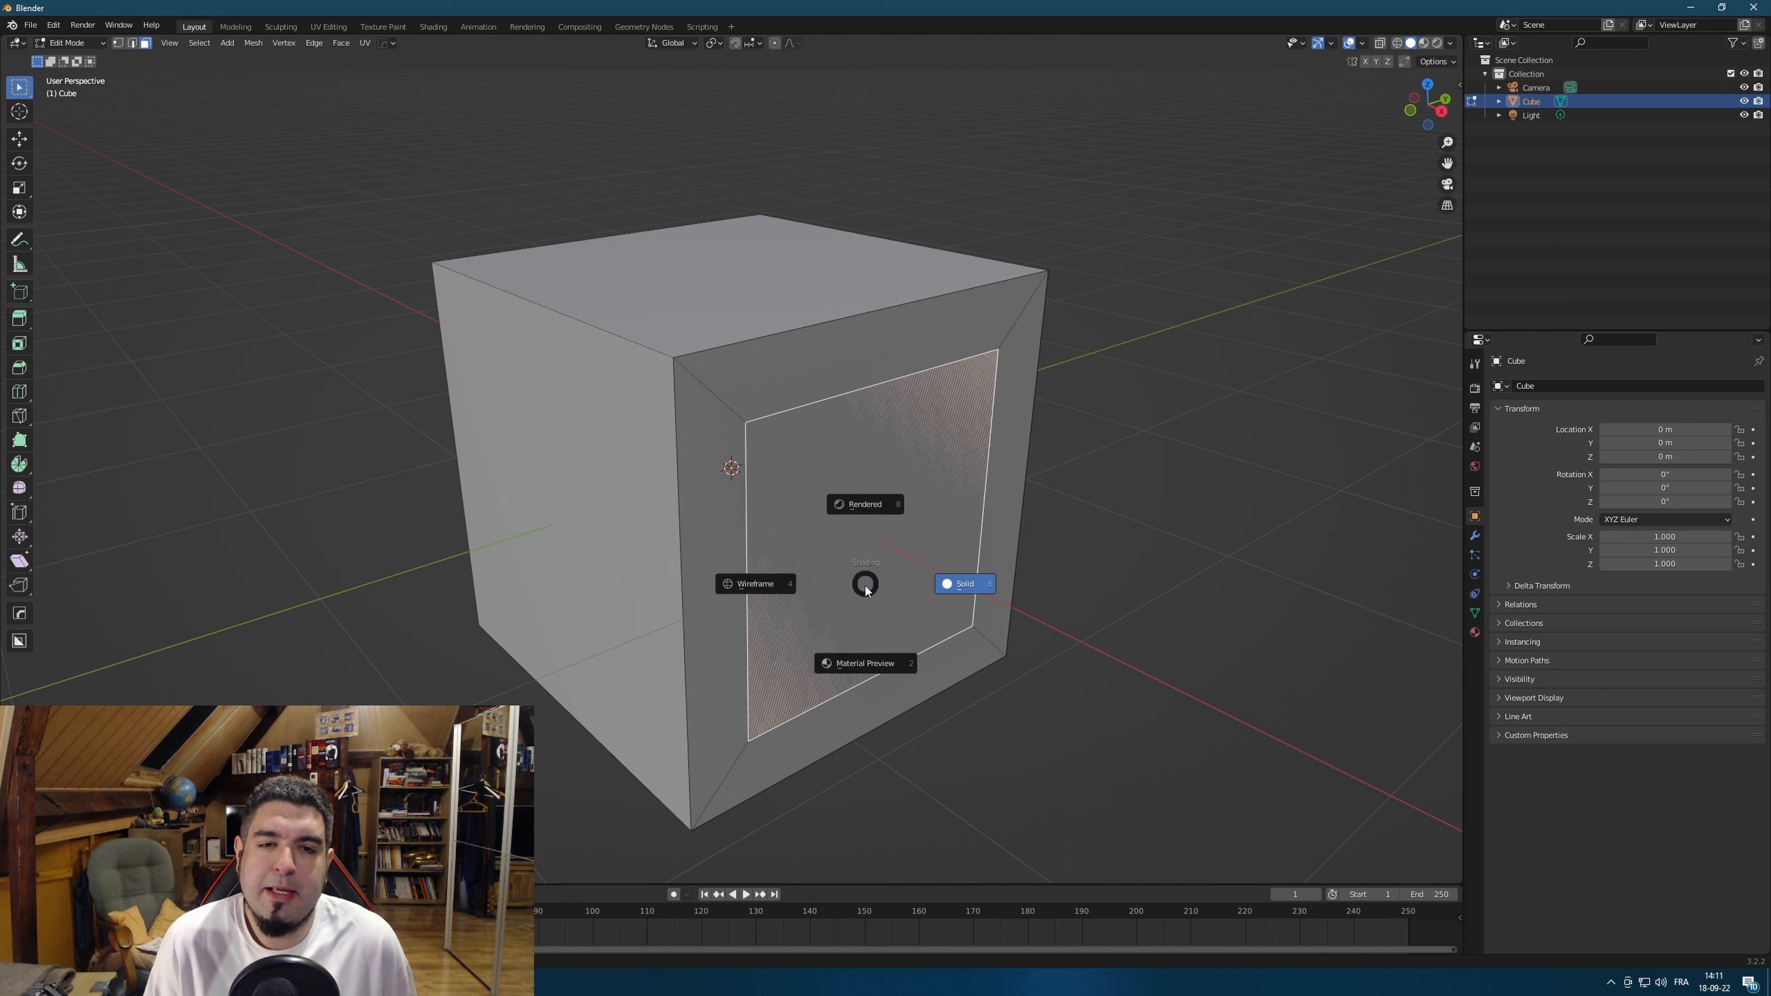
pyautogui.click(1203, 460)
pyautogui.press('Tab')
pyautogui.press('Tab')
pyautogui.press('Tab')
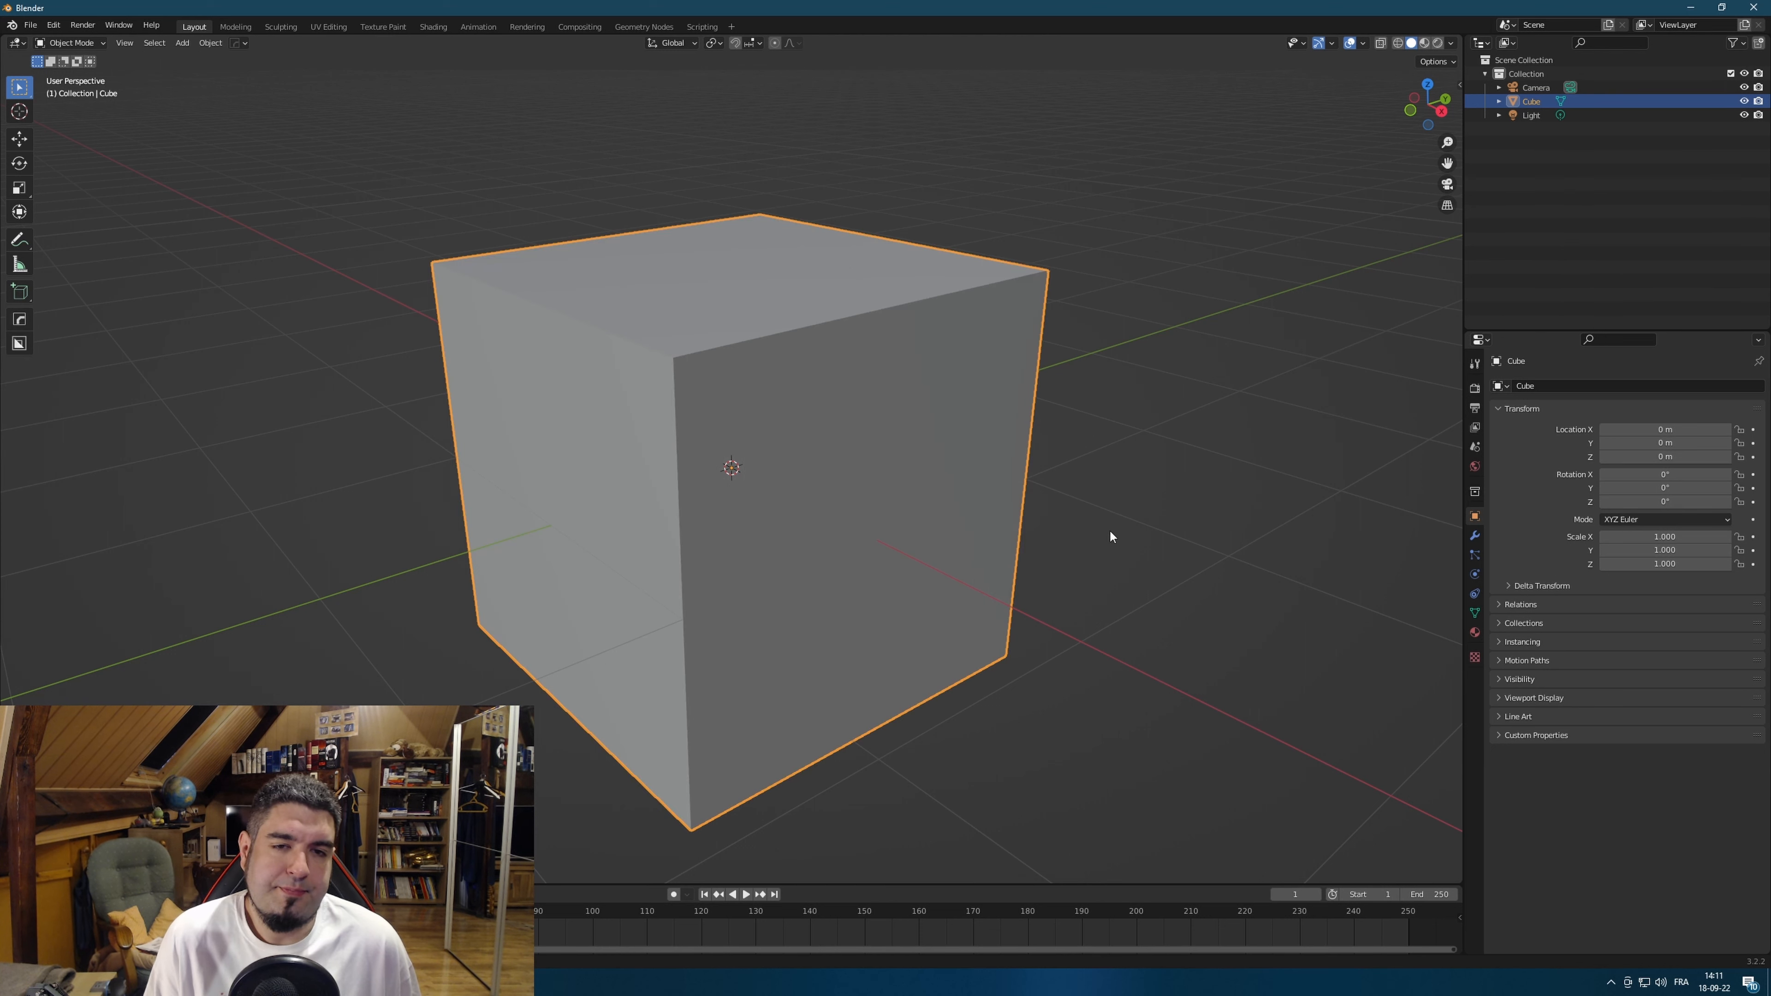
# Undo the inset on the cube's front side to restore the plain full-size face.
pyautogui.press('Tab')
pyautogui.press('Tab')
pyautogui.press('Tab')
pyautogui.hotkey('ctrl', 'z')
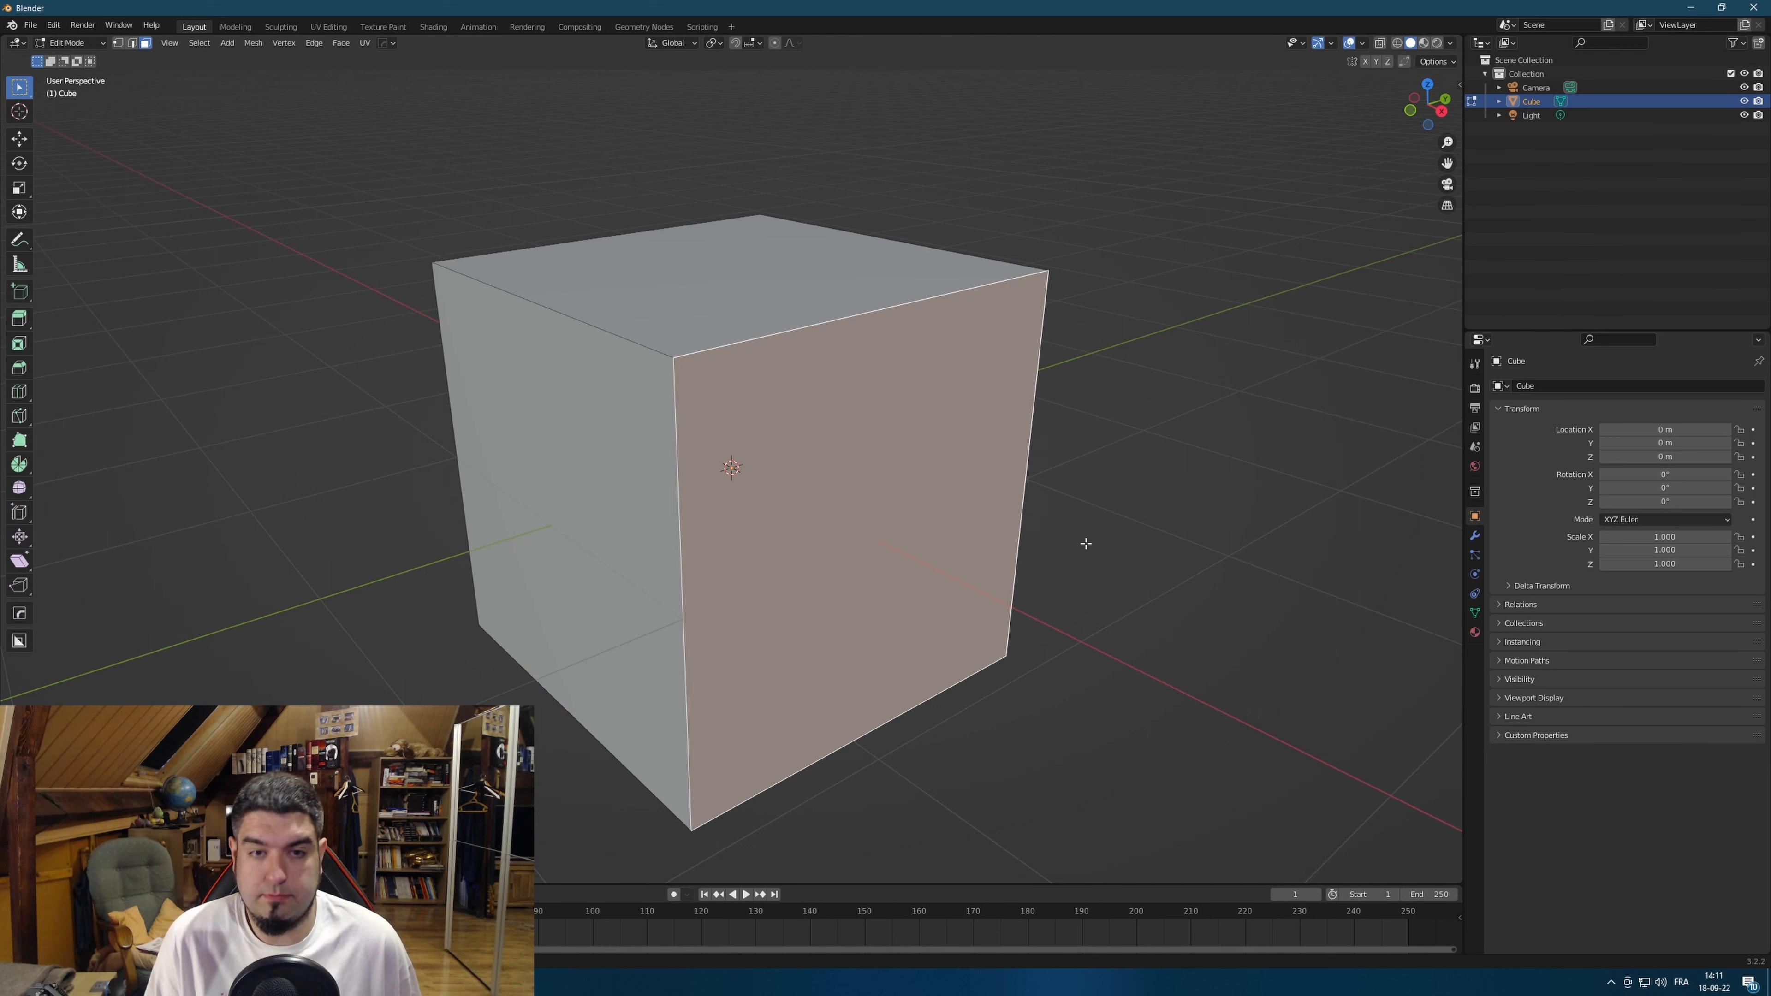
pyautogui.press('Tab')
pyautogui.press('Tab')
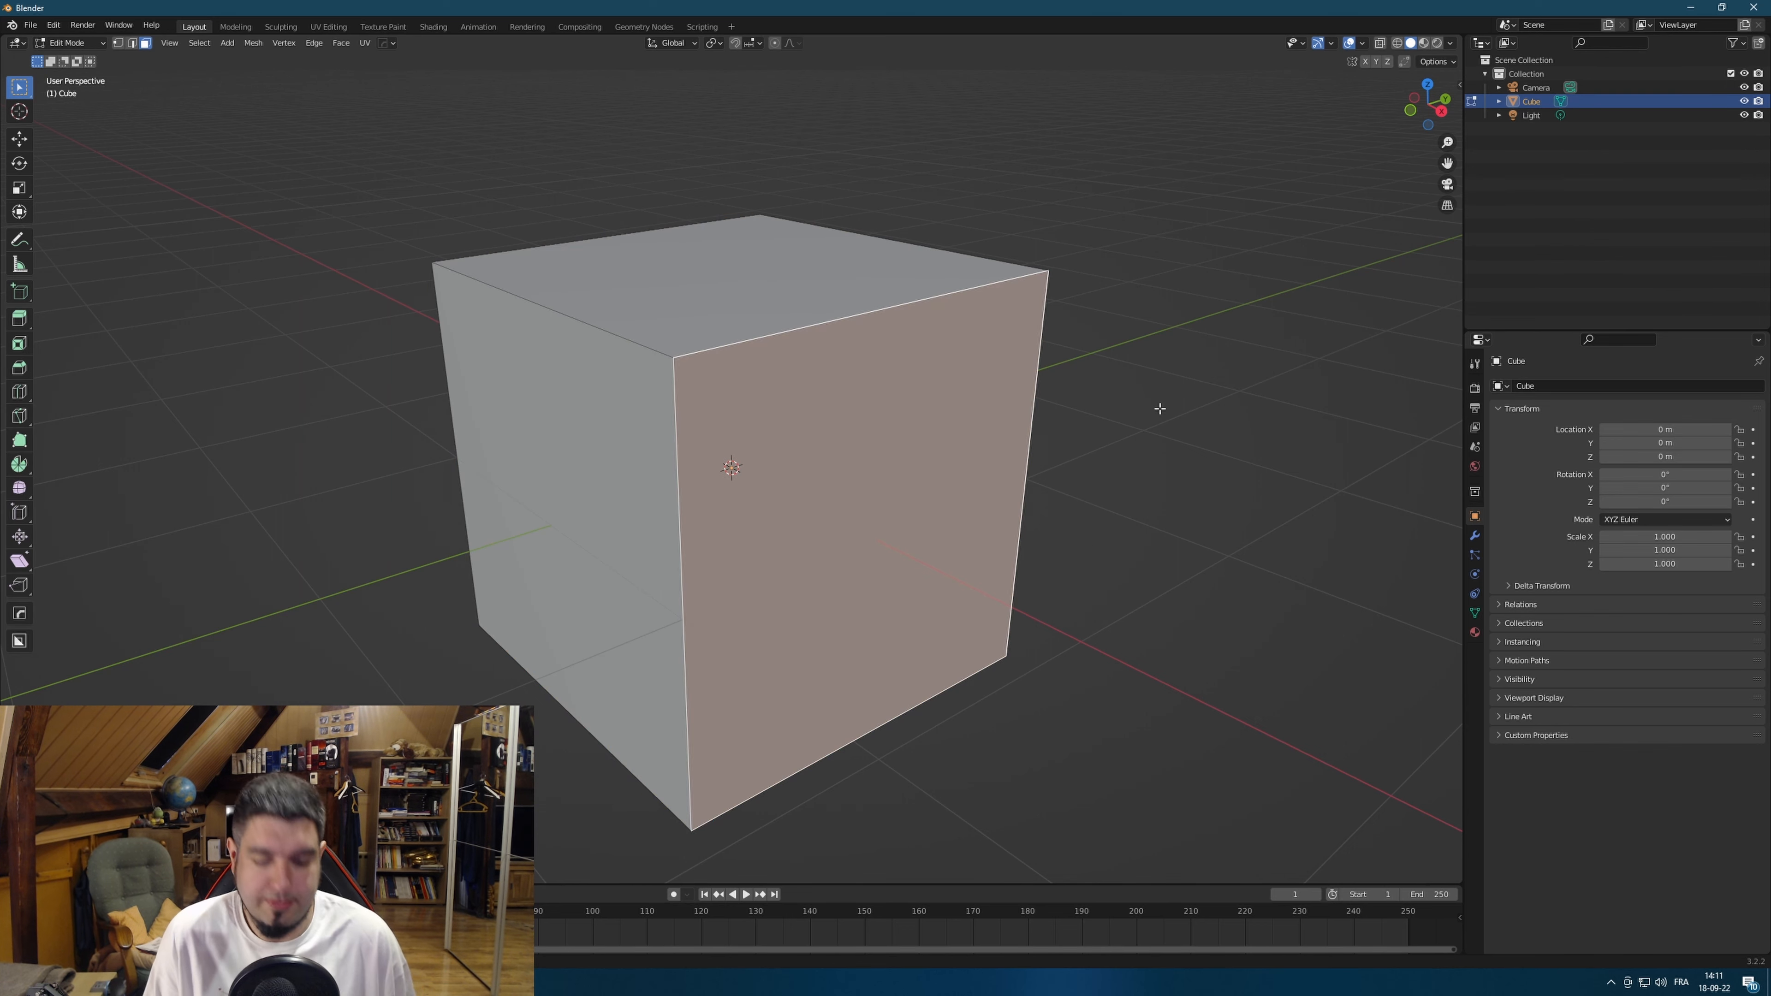
# Try moving the duplicate front face away from the cube, and undo the move.
pyautogui.moveTo(1160, 408); pyautogui.dragTo(1115, 443, button='middle')
pyautogui.press('g')
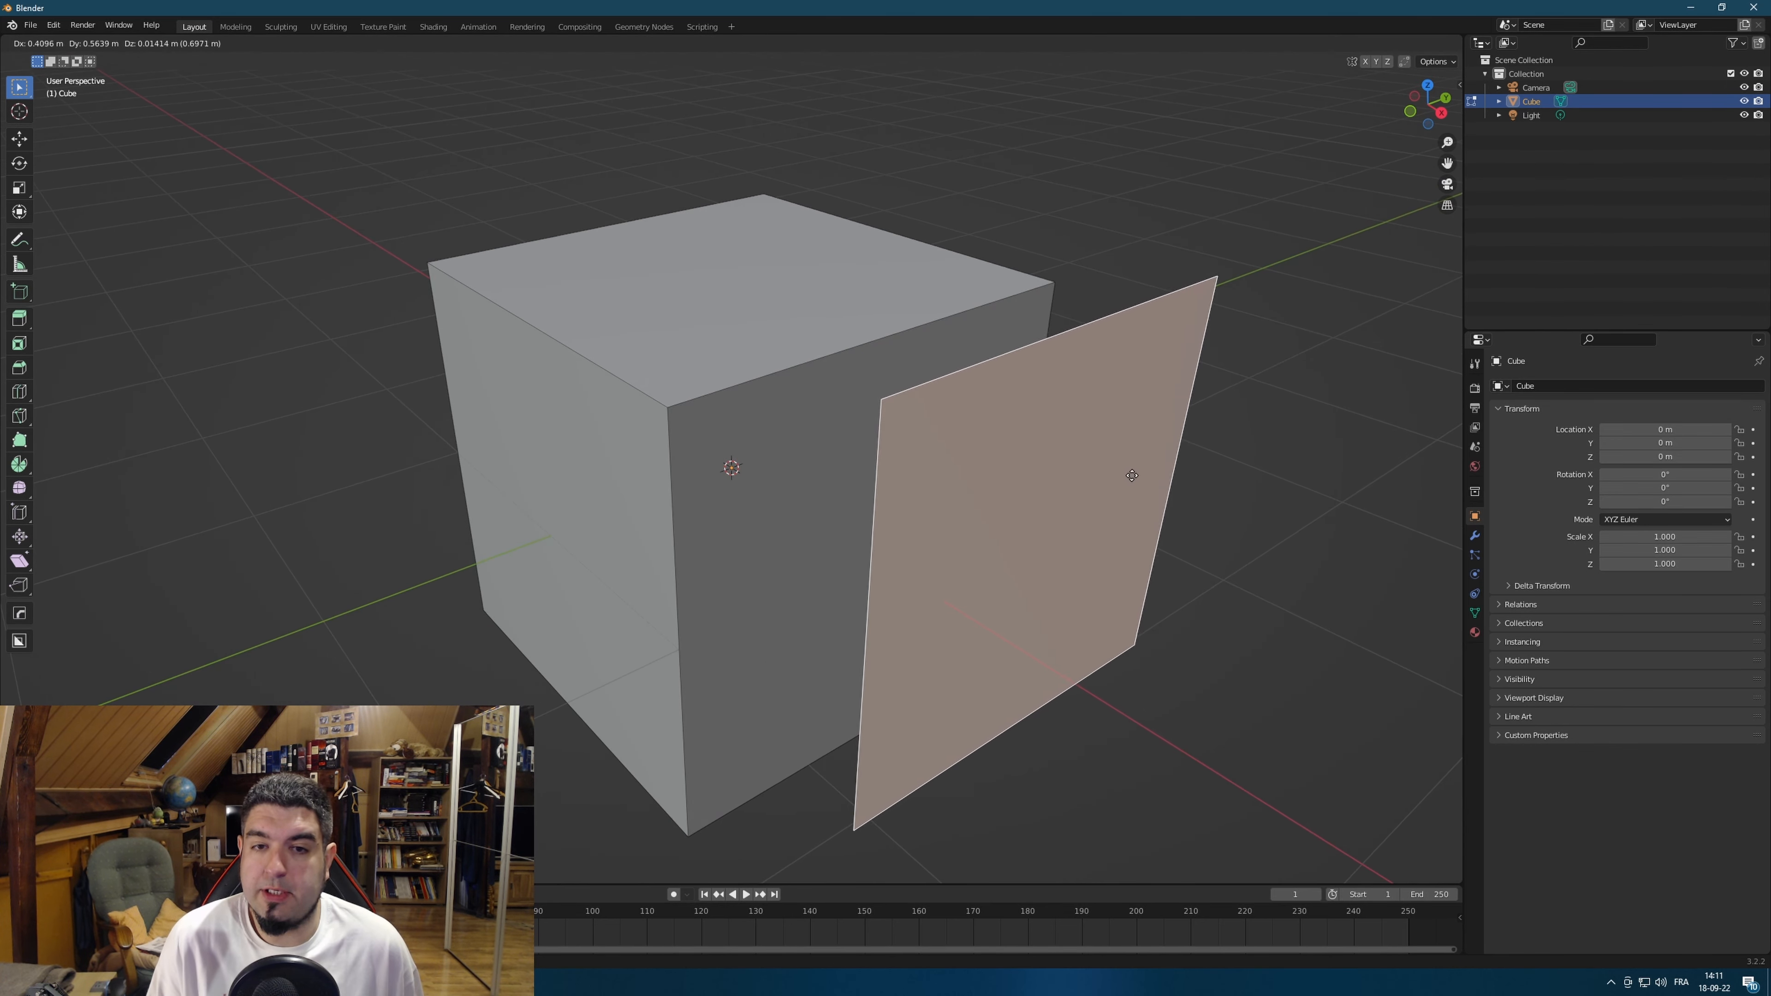
pyautogui.rightClick(1246, 506)
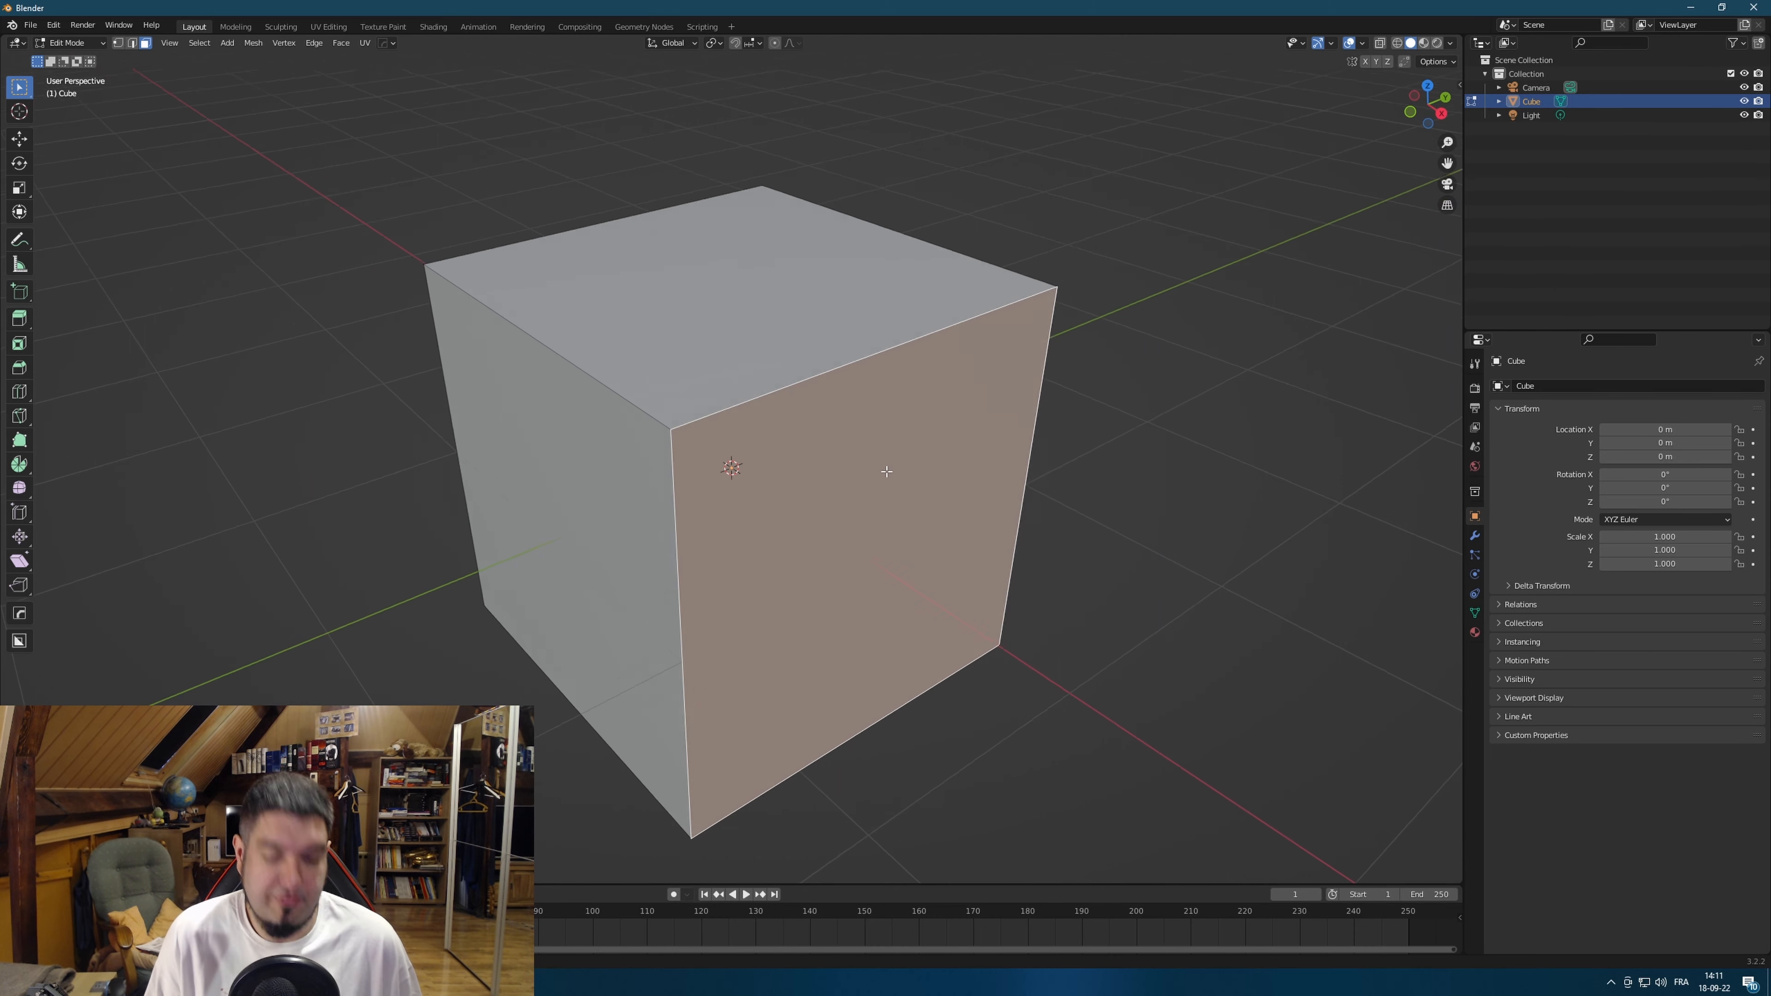
pyautogui.press('g')
pyautogui.click(1174, 593)
pyautogui.moveTo(1174, 593); pyautogui.dragTo(1100, 540, button='middle')
pyautogui.hotkey('ctrl', 'z')
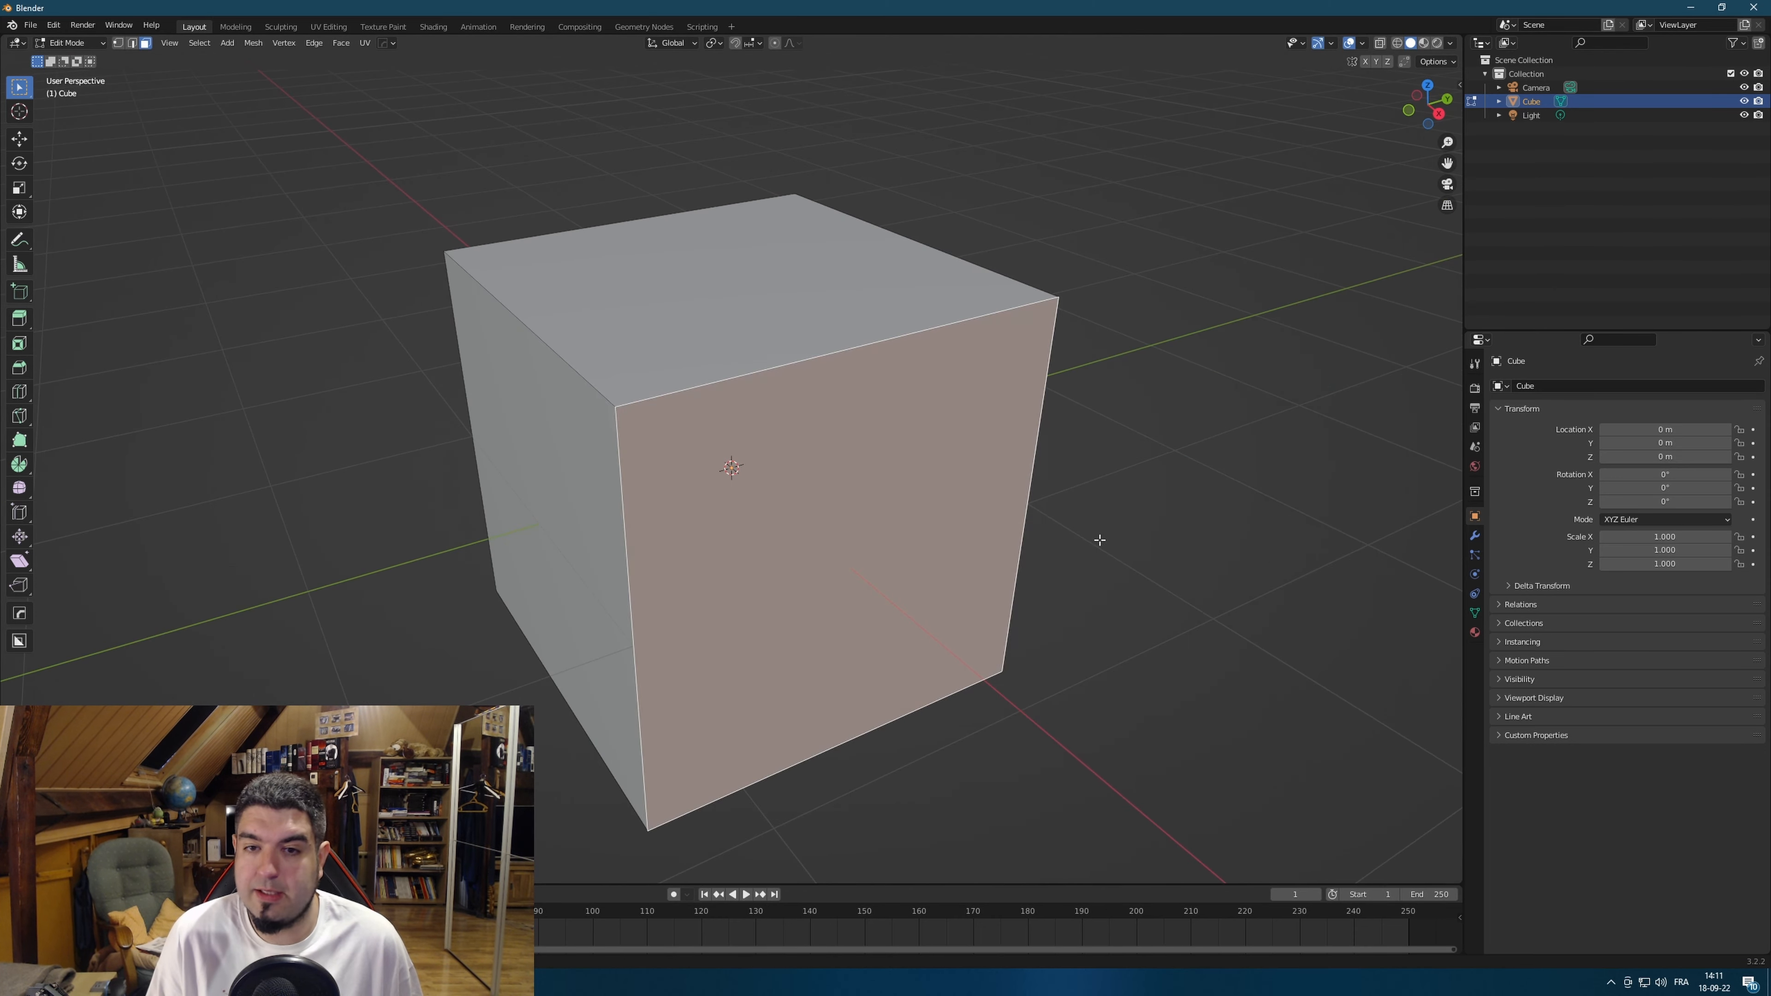
# Shrink the duplicate front face within the cube's front side and extrude it about 1.4 m into the cube.
pyautogui.press('i')
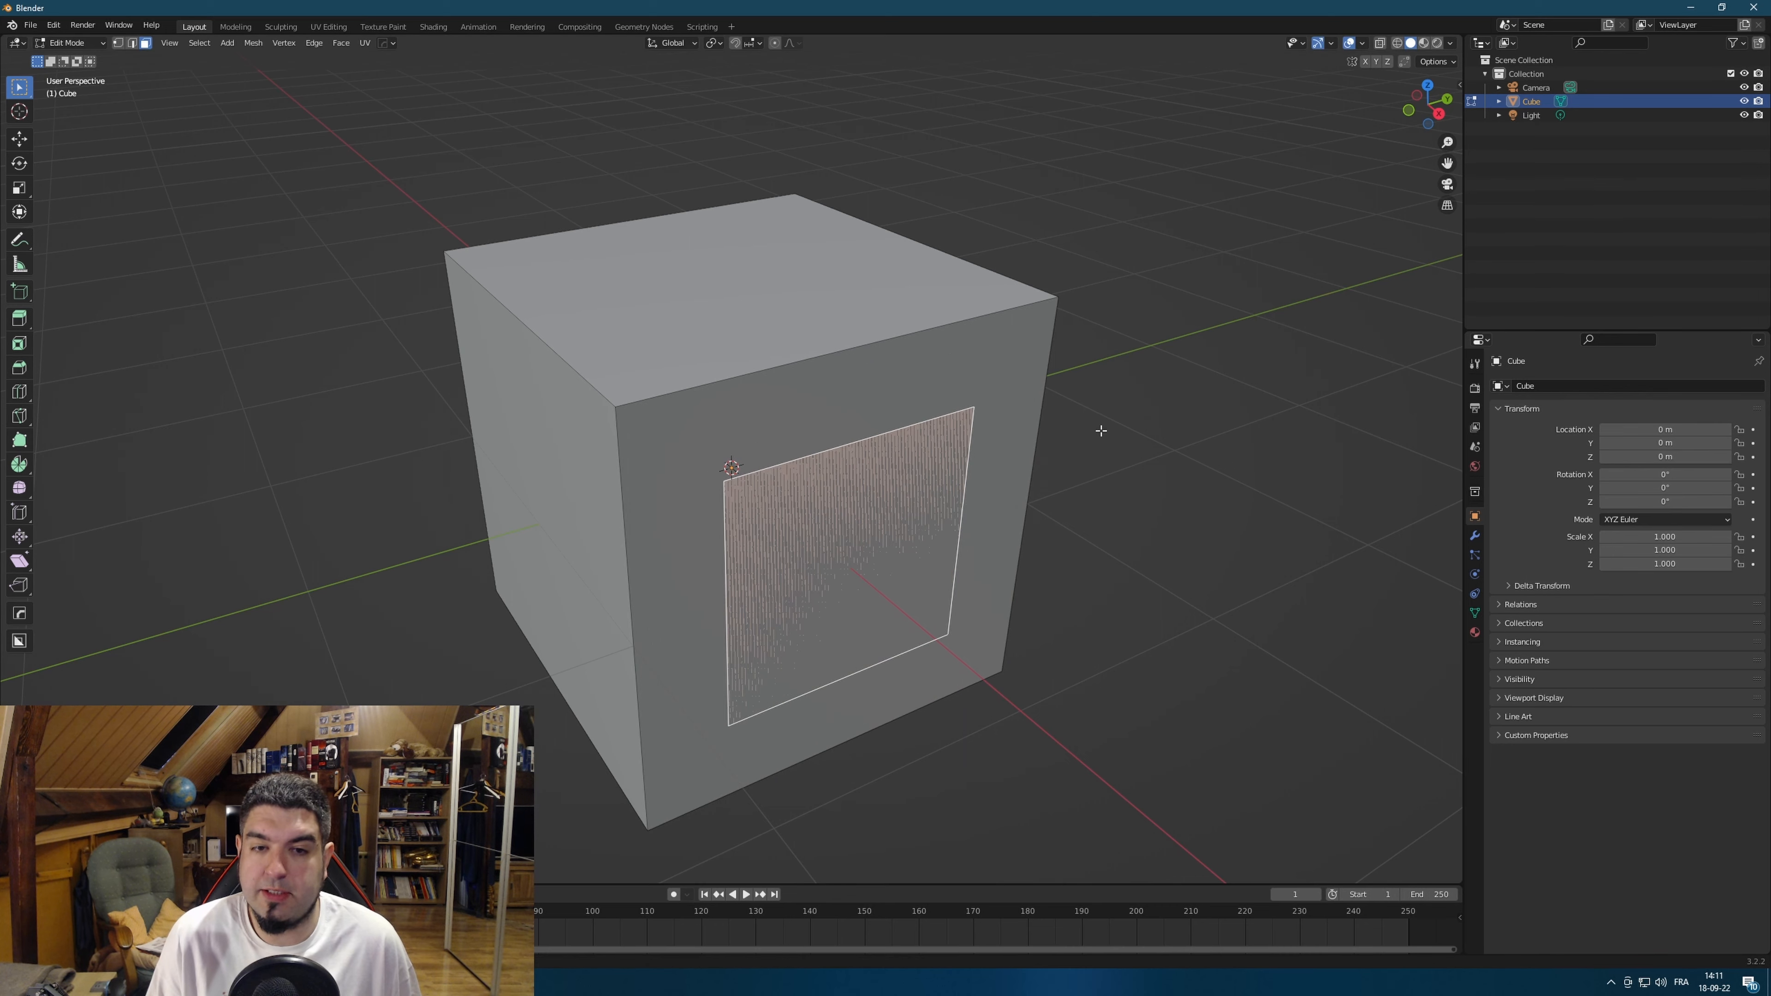
pyautogui.click(1102, 430)
pyautogui.moveTo(1102, 431); pyautogui.dragTo(1119, 586, button='middle')
pyautogui.click(1119, 586)
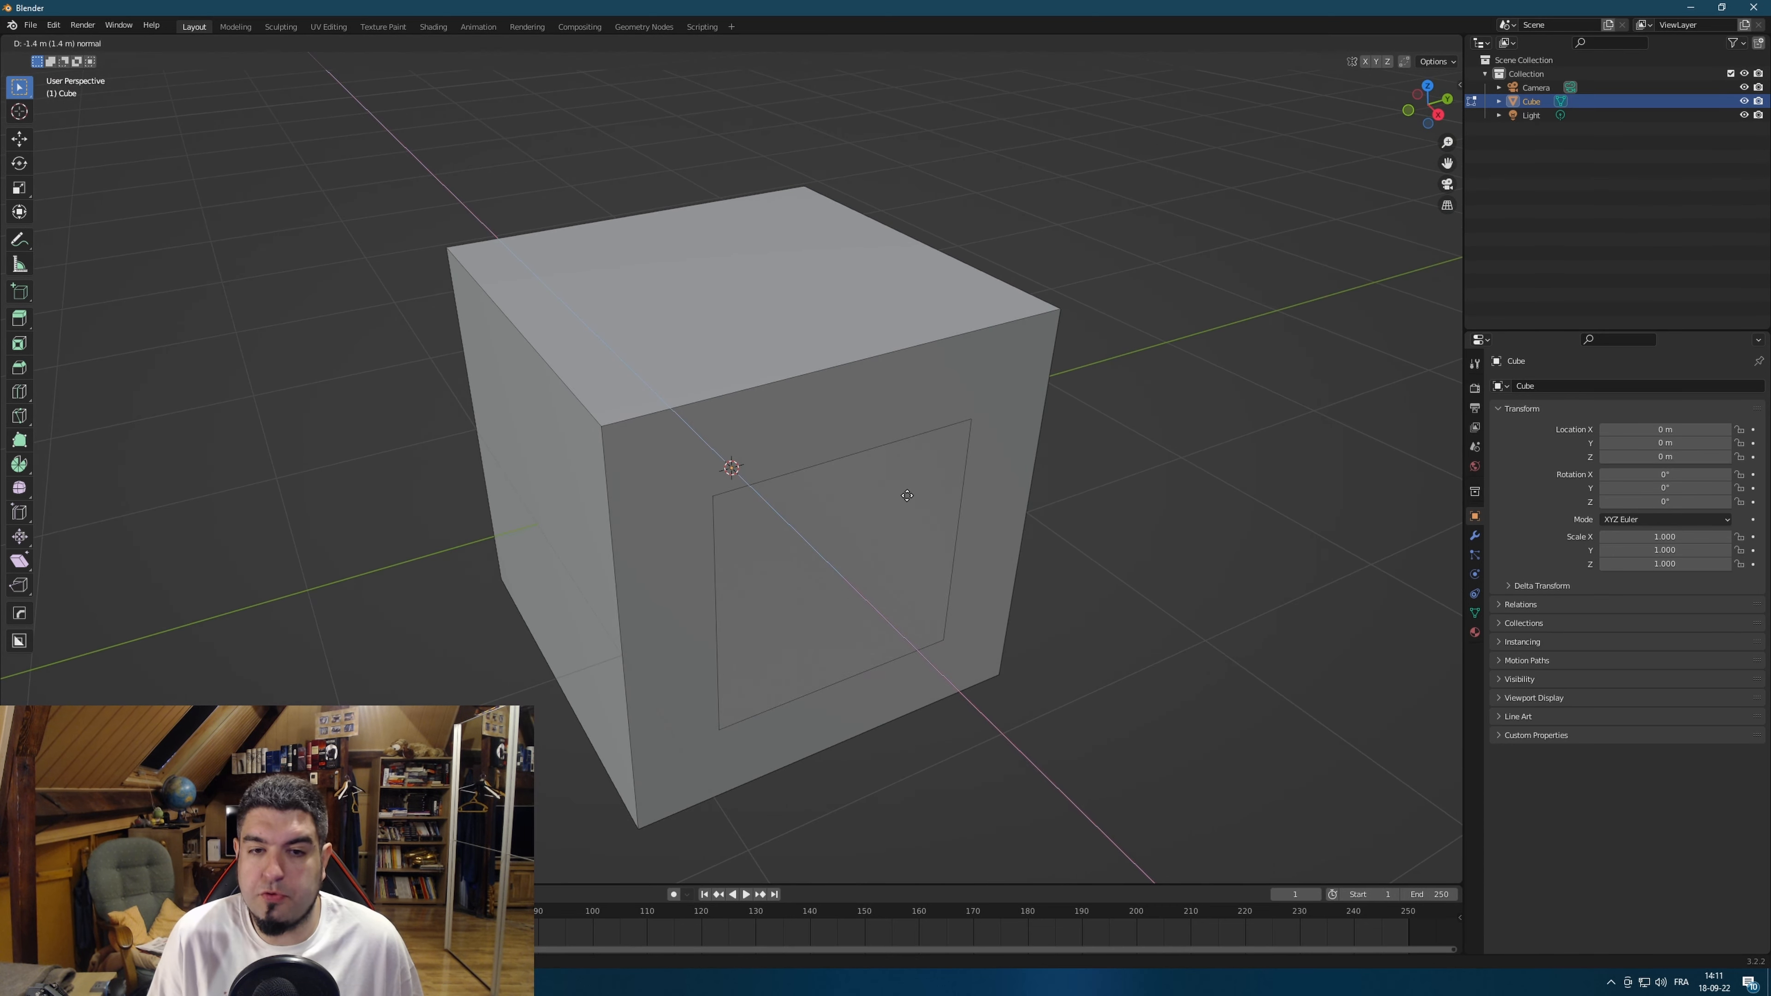
pyautogui.scroll(-2, 787, 560)
pyautogui.moveTo(787, 561); pyautogui.dragTo(794, 363, button='middle')
# Check the cube in Object Mode, try extruding the small front face outward, and undo the extrusion.
pyautogui.press('Tab')
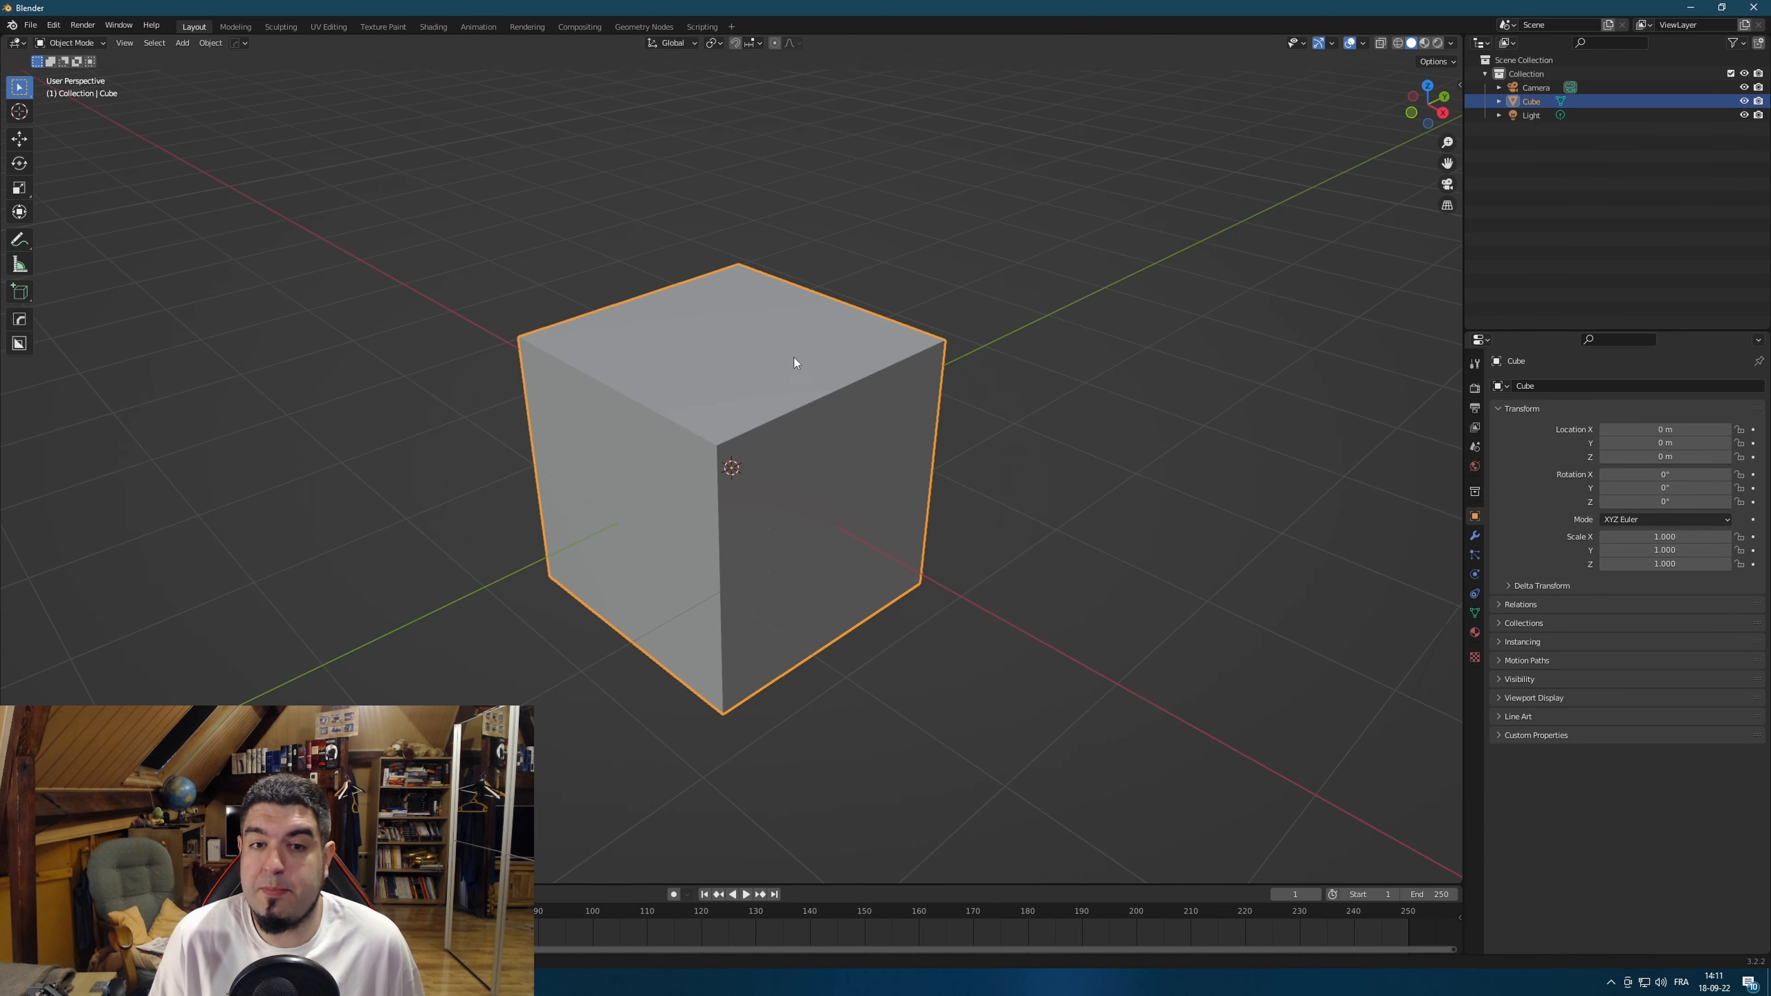
pyautogui.press('Tab')
pyautogui.click(832, 507)
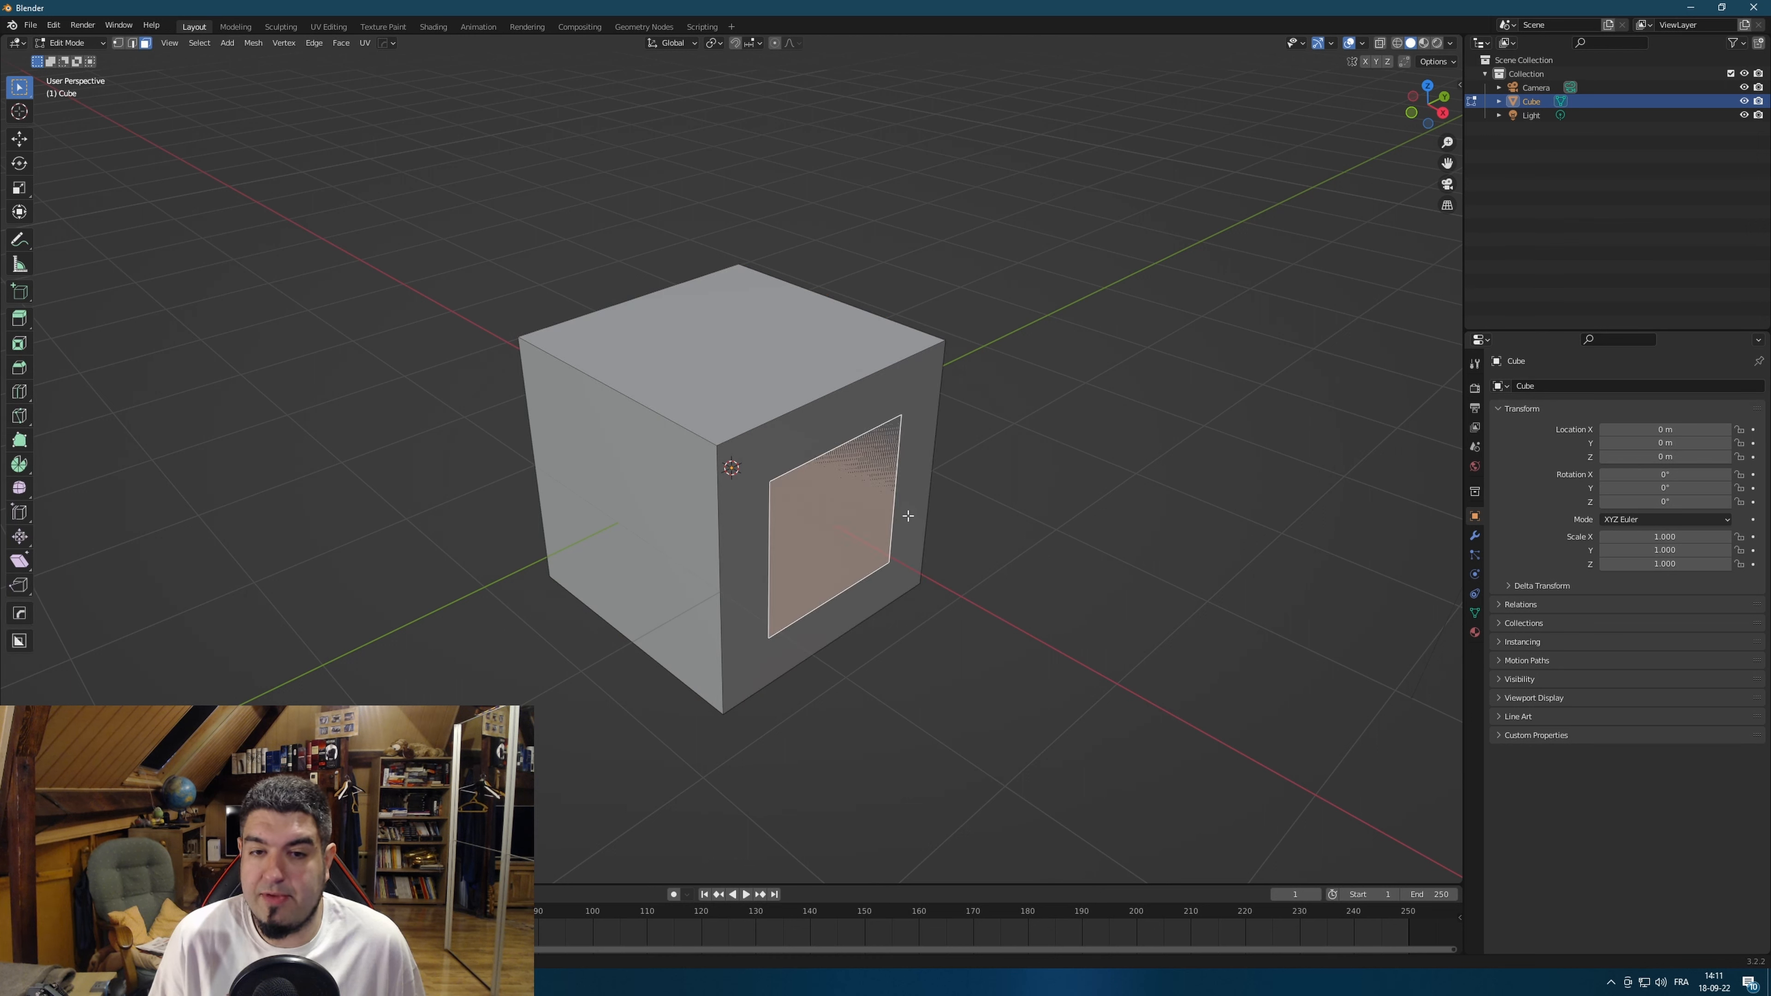
pyautogui.press('e')
pyautogui.click(1242, 604)
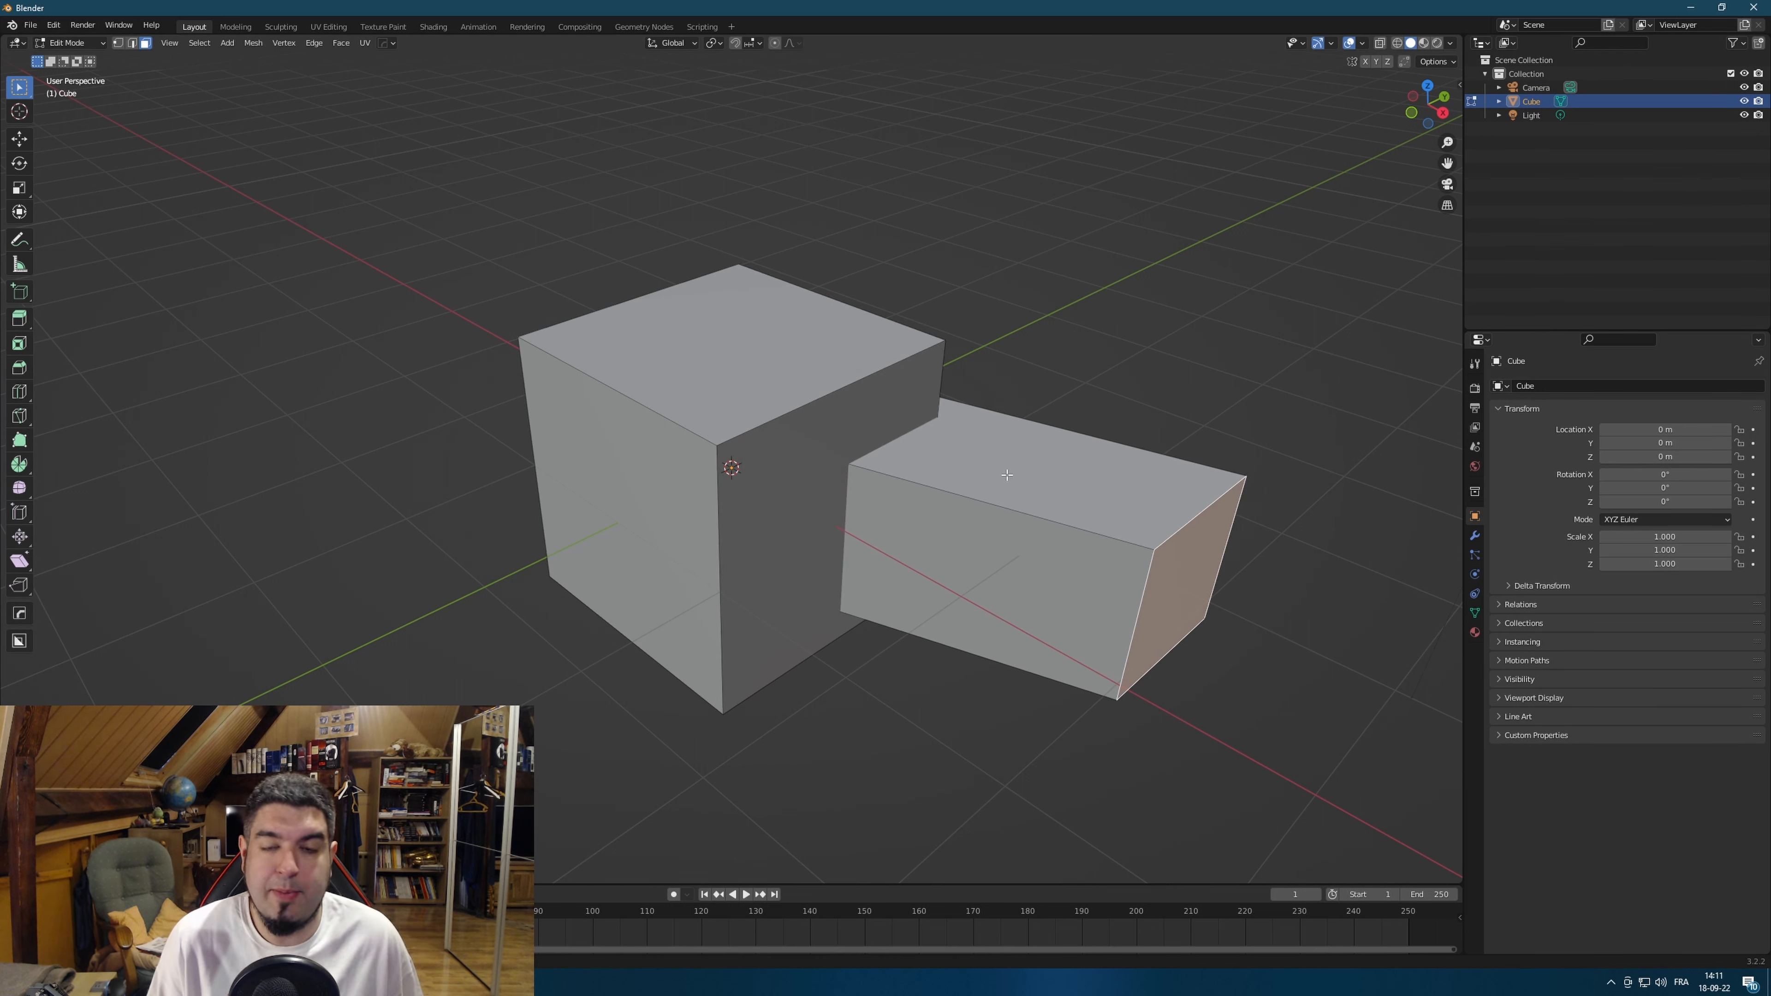
pyautogui.hotkey('ctrl', 'z')
pyautogui.click(1138, 360)
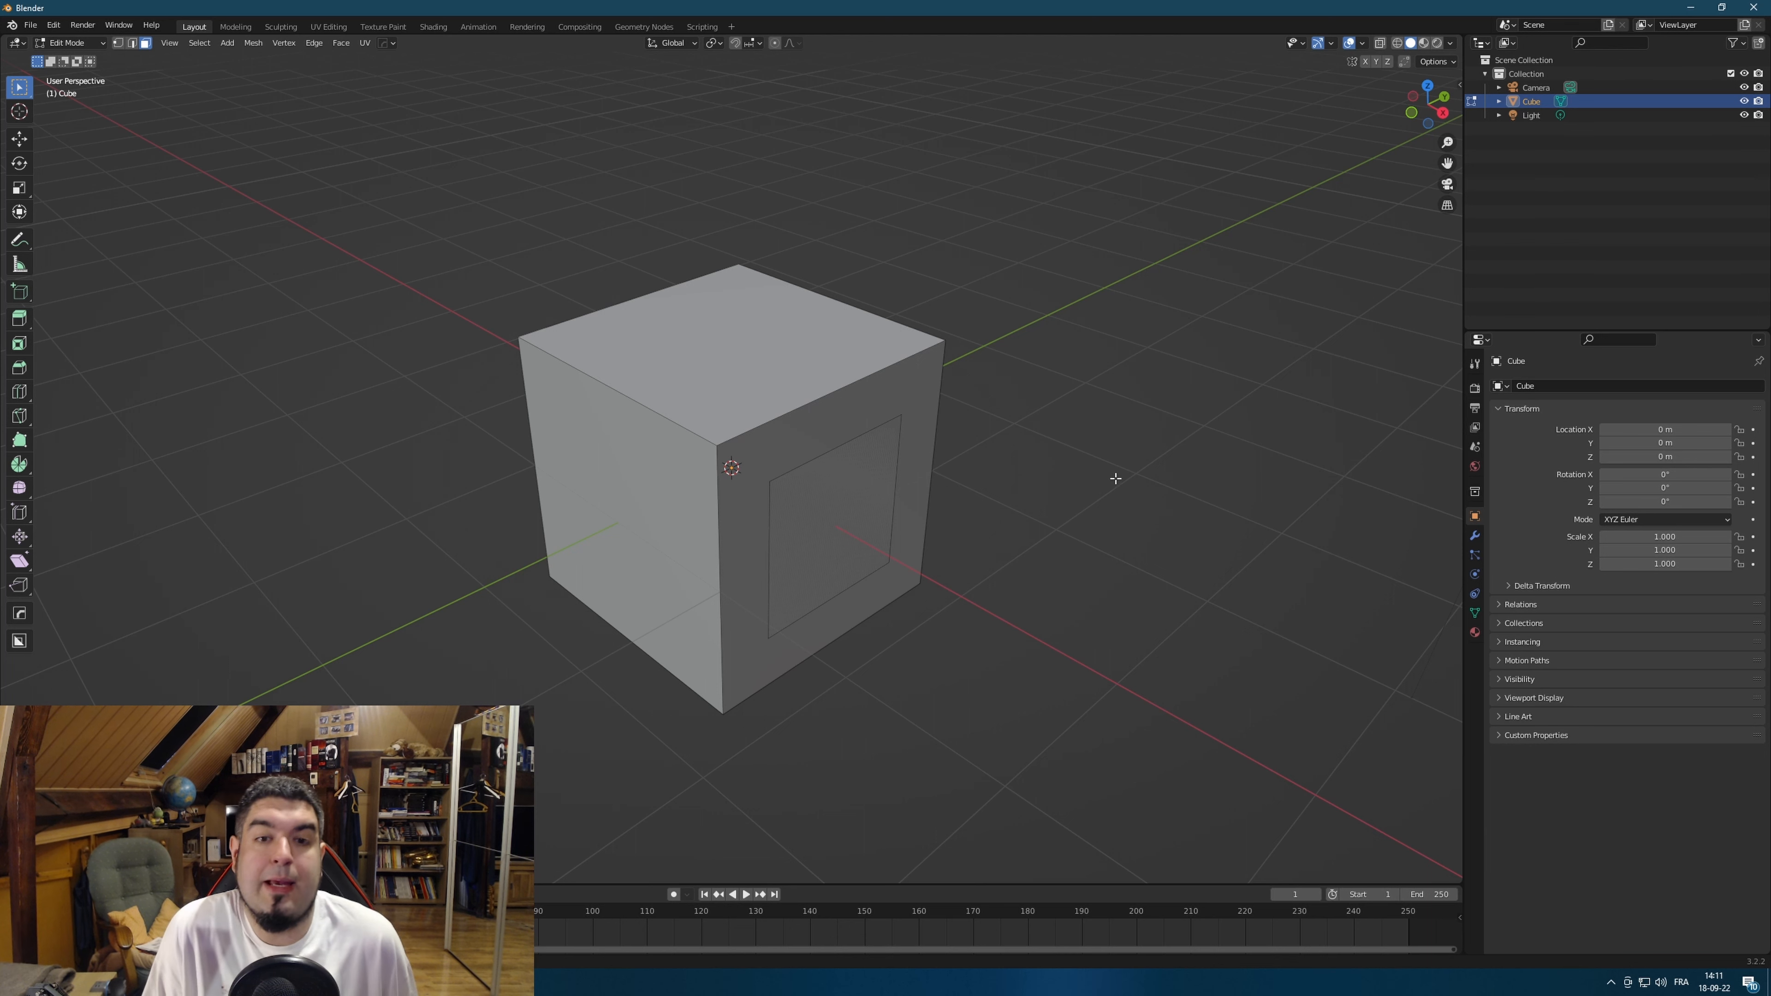
# Delete the small face lying on the front side of the cube.
pyautogui.moveTo(1116, 478); pyautogui.dragTo(1104, 439, button='middle')
pyautogui.click(838, 530)
pyautogui.press('x')
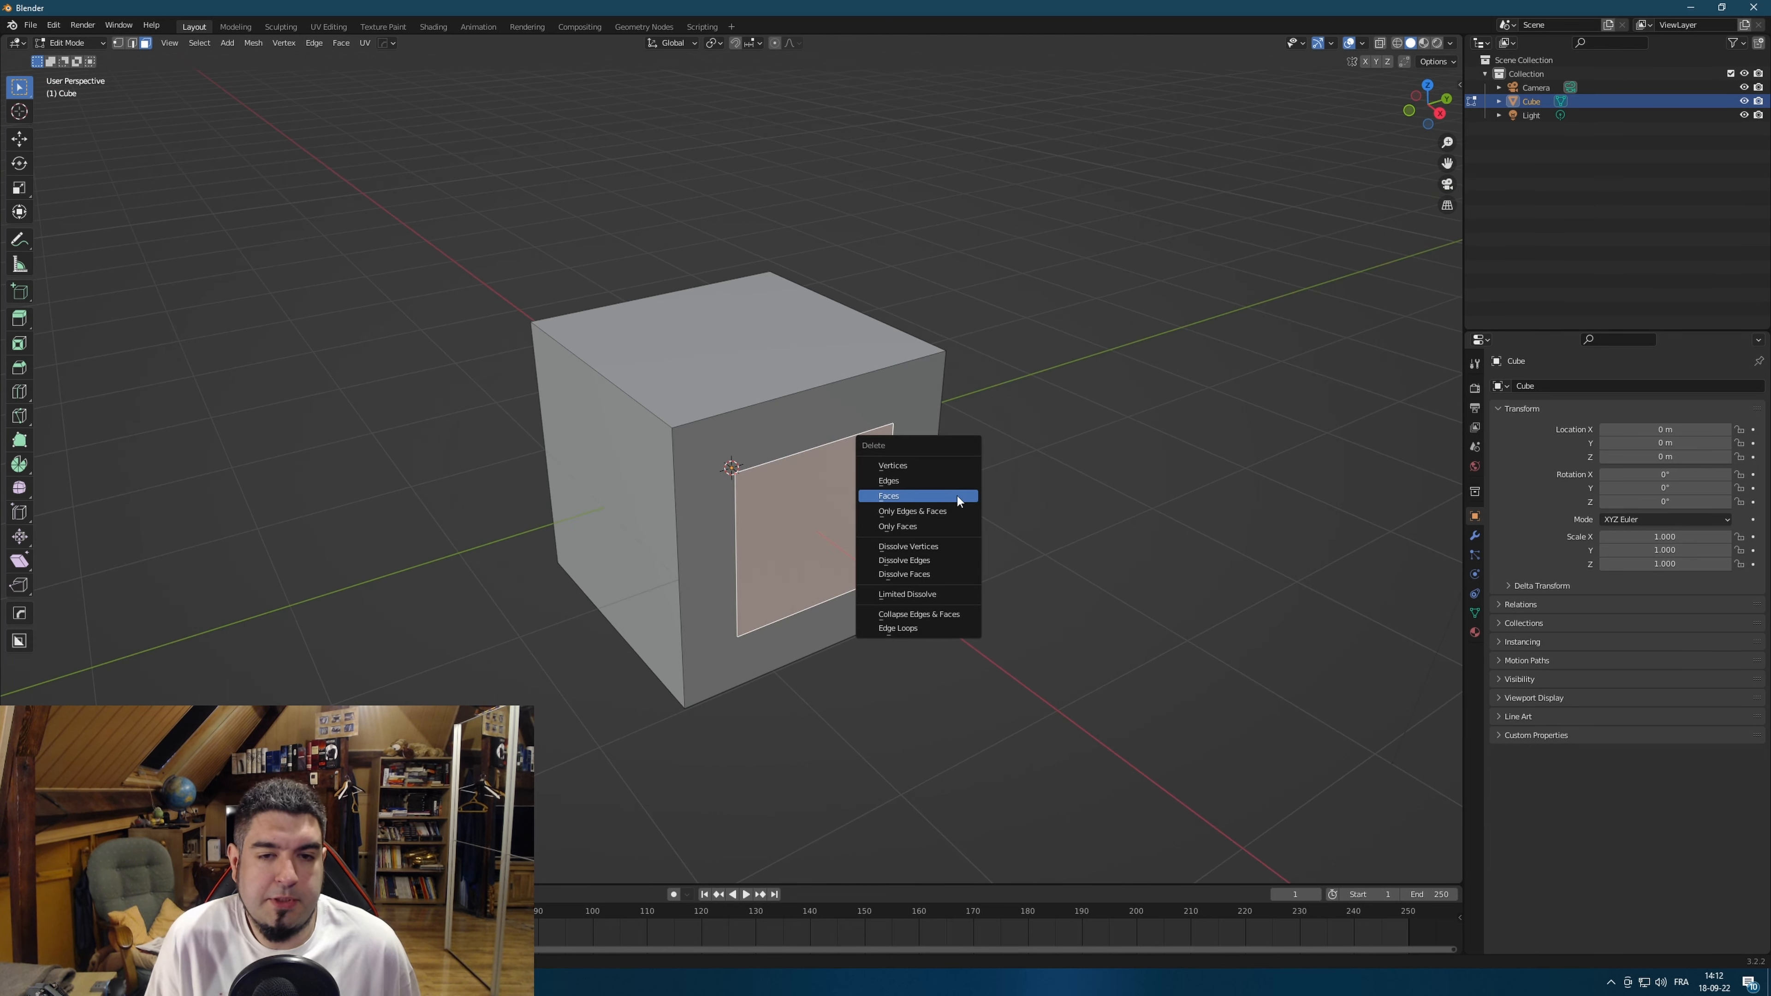
pyautogui.click(958, 497)
# Try moving the cube's large front face away to reveal the inner box, and undo the change.
pyautogui.click(850, 502)
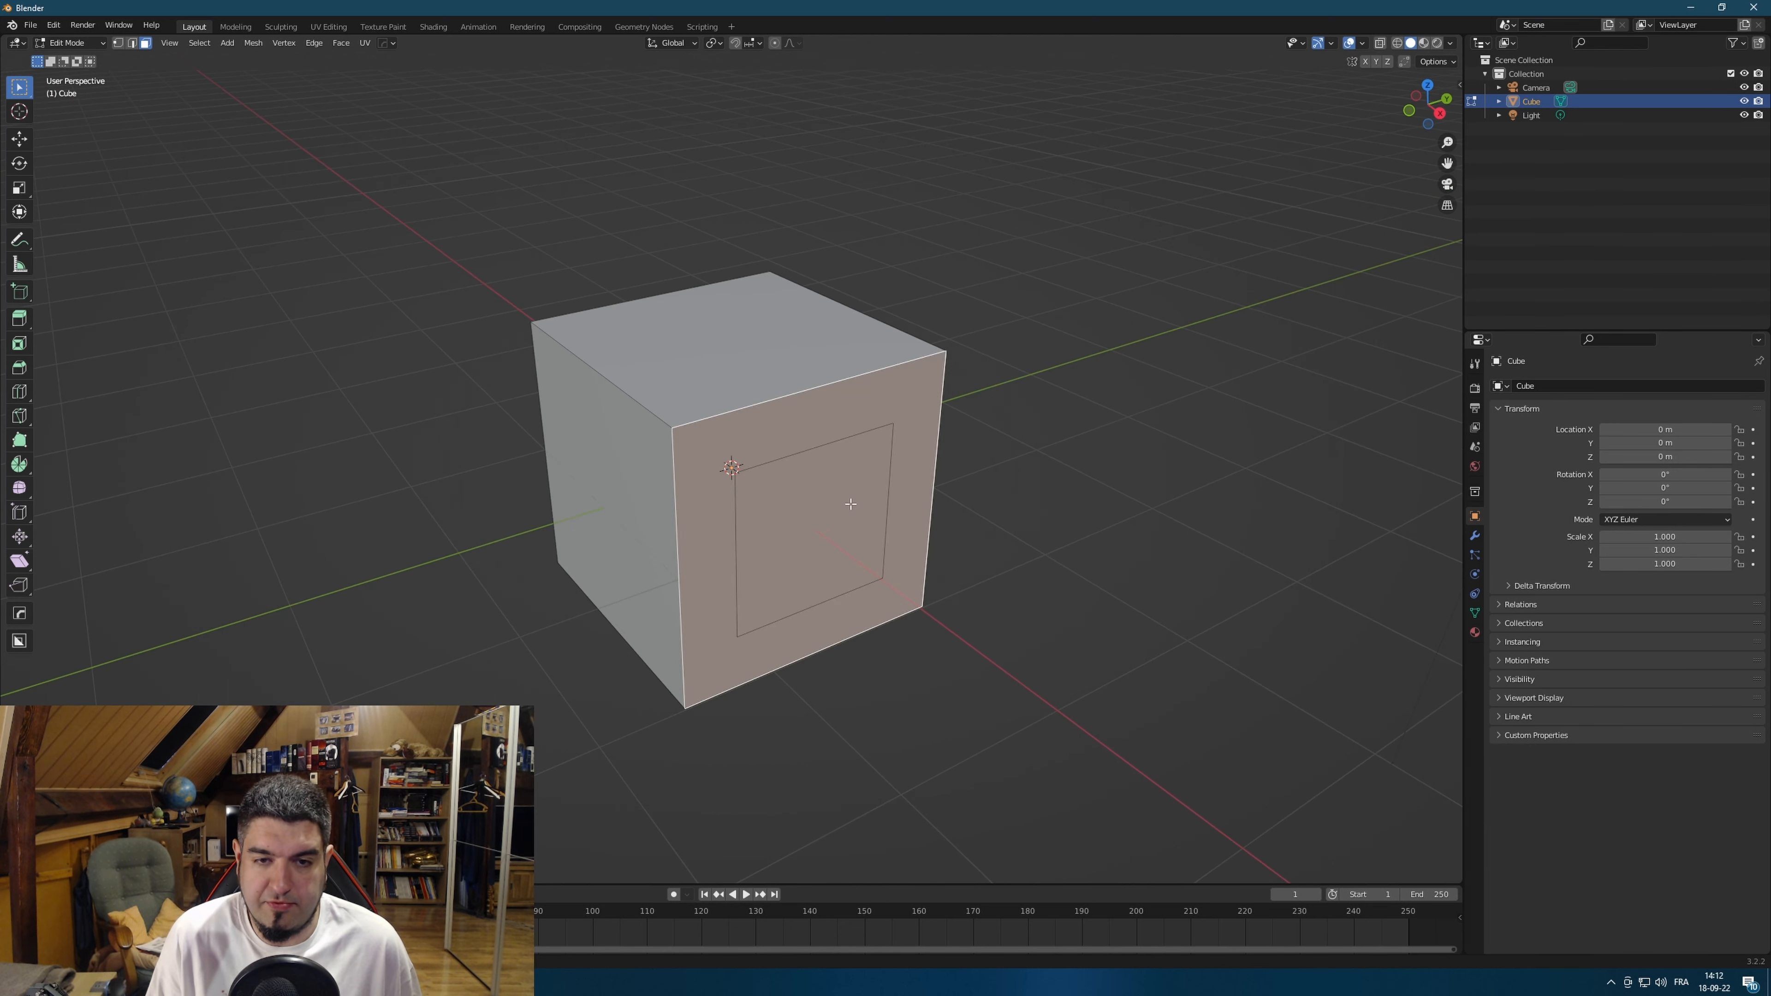
pyautogui.moveTo(1221, 506); pyautogui.dragTo(1097, 439, button='middle')
pyautogui.press('g')
pyautogui.click(1192, 260)
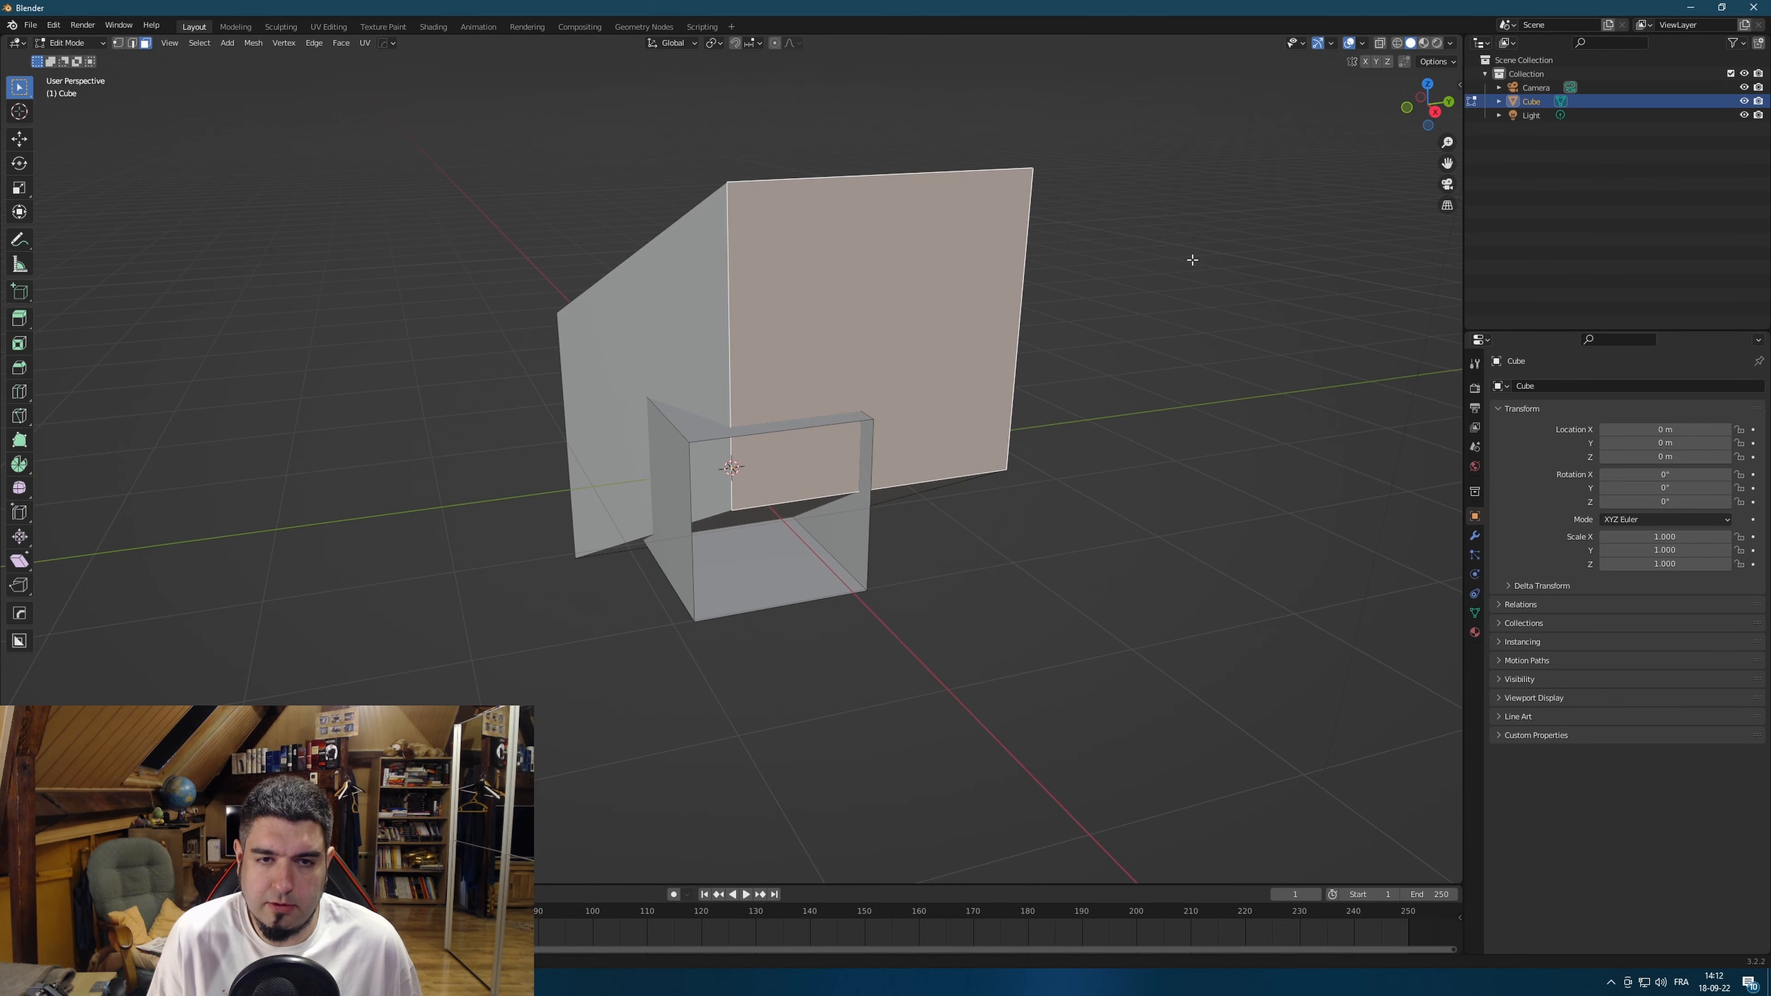
pyautogui.hotkey('ctrl', 'z')
pyautogui.moveTo(978, 496)
pyautogui.mouseDown(button='middle')
pyautogui.moveTo(1035, 533)
pyautogui.moveTo(988, 491)
pyautogui.mouseUp(button='middle')
pyautogui.click(1035, 532)
# Select the small front face in Edit Mode and switch the viewport to wireframe shading to examine the inner geometry.
pyautogui.press('Tab')
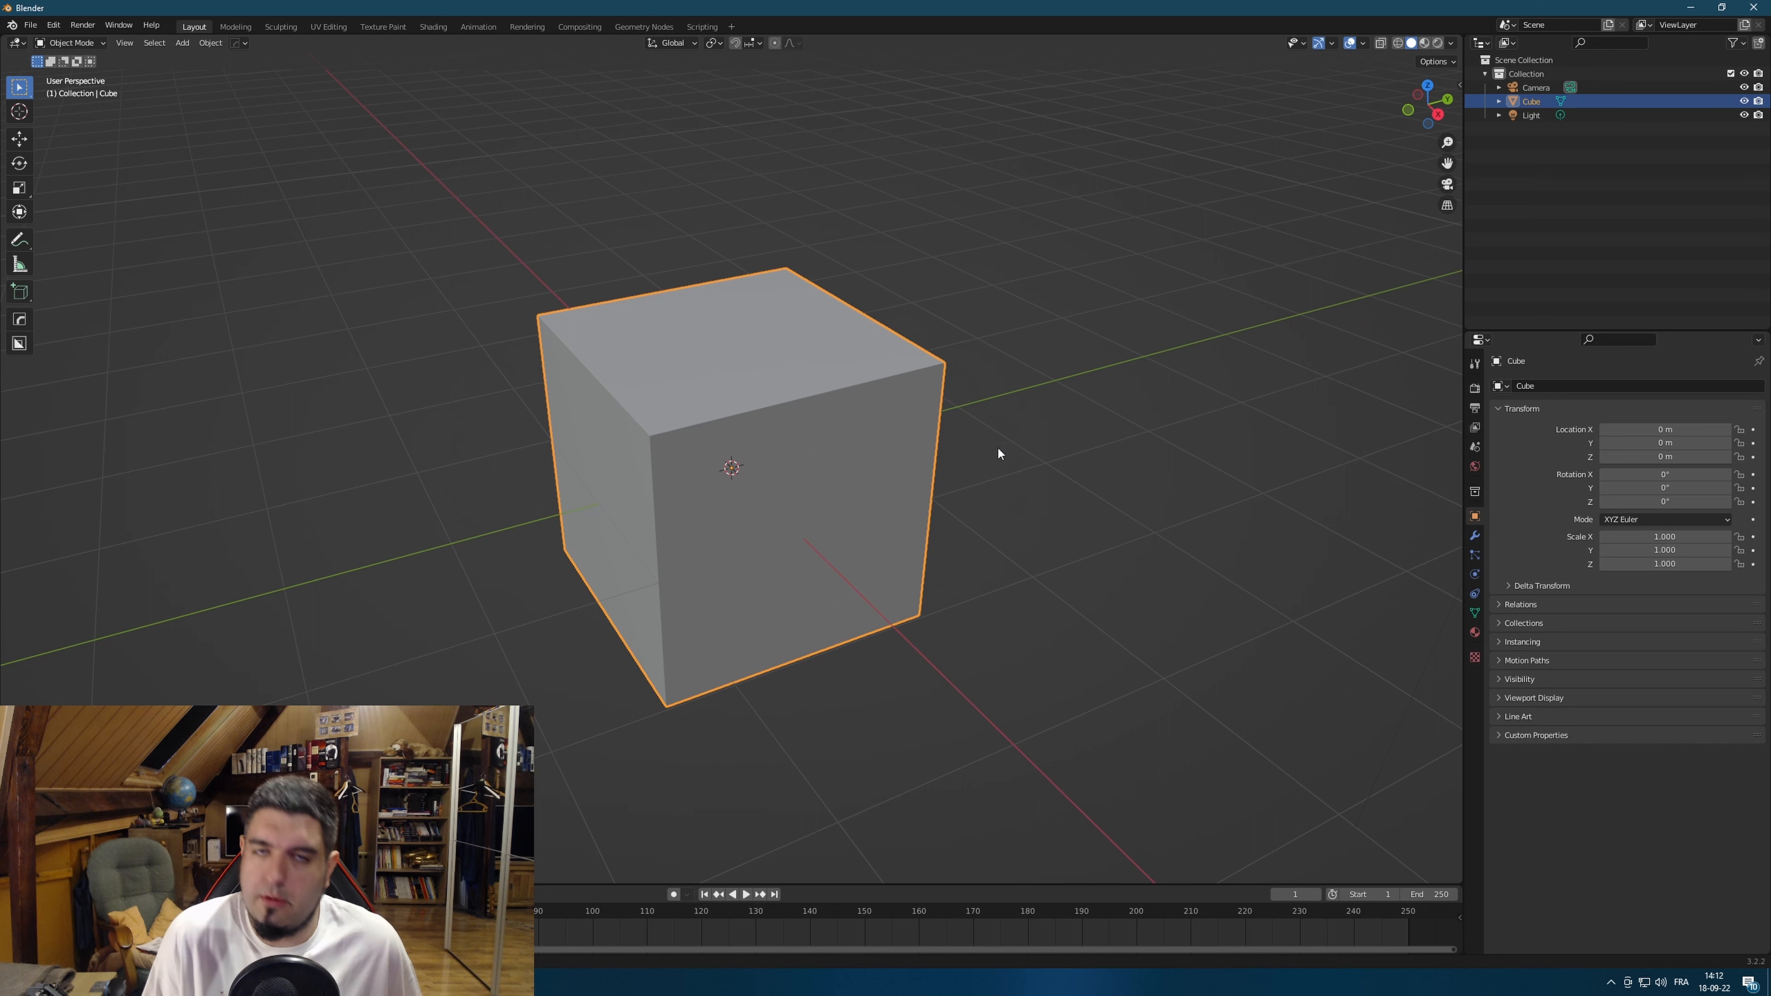
pyautogui.press('Tab')
pyautogui.click(816, 528)
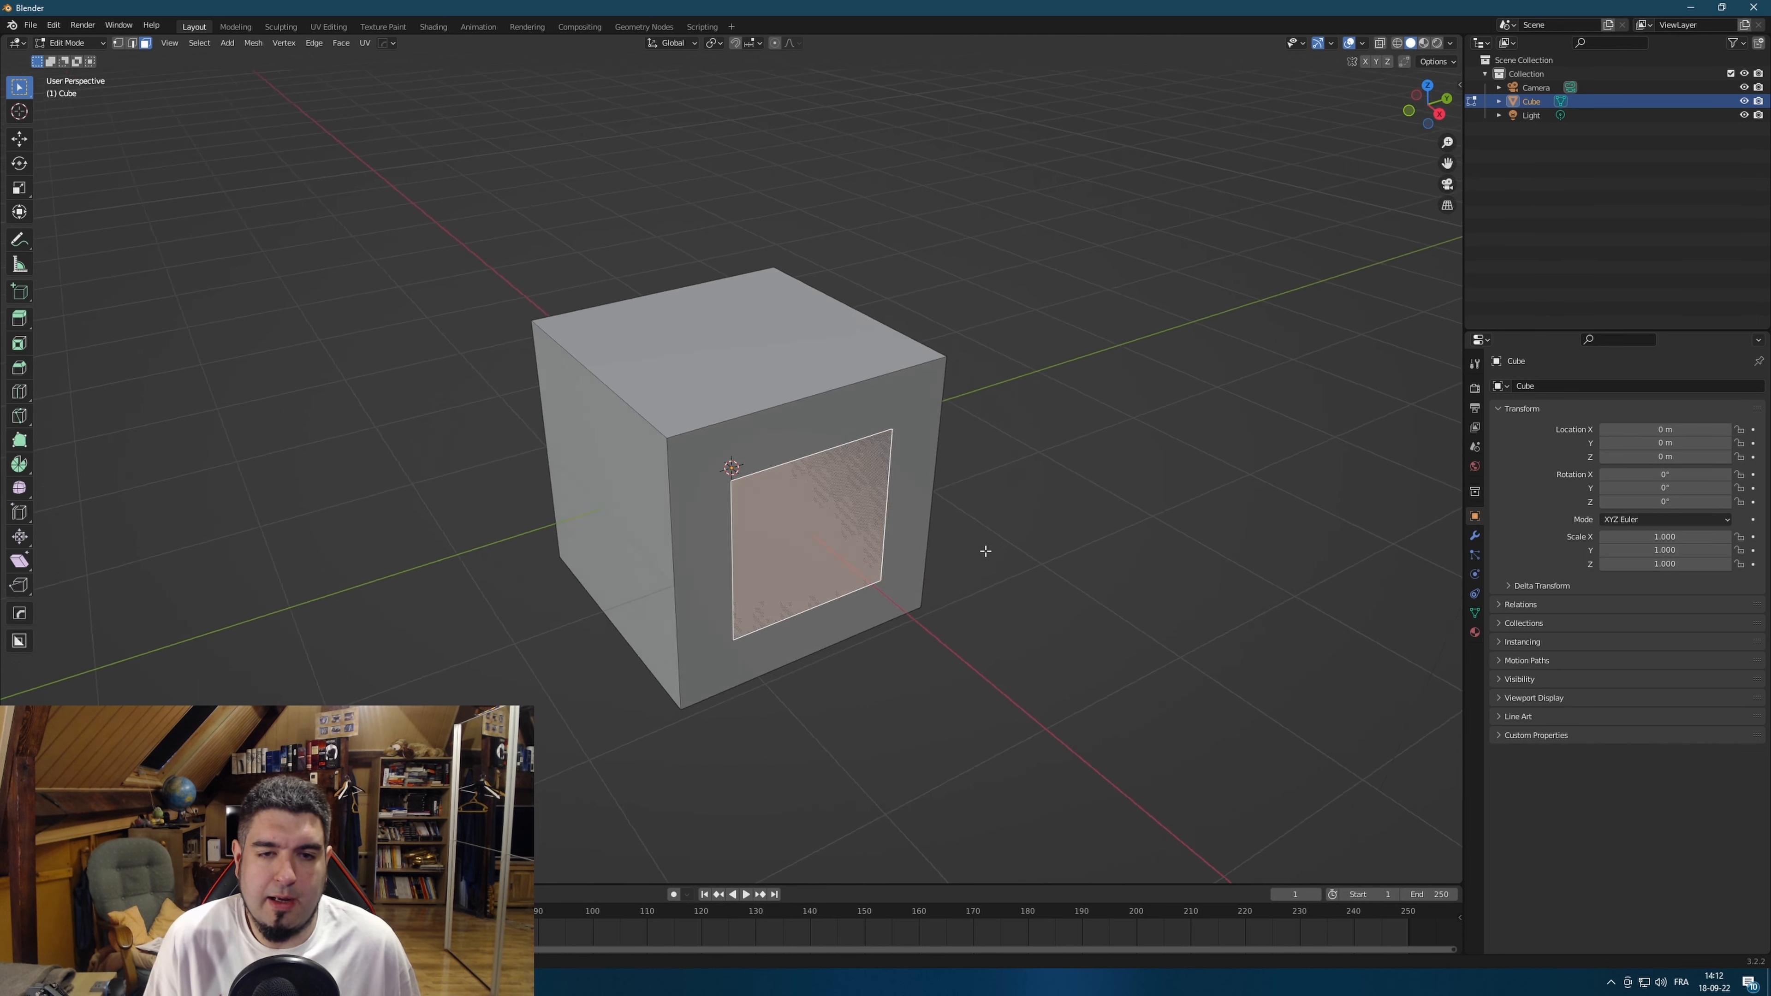
pyautogui.moveTo(985, 550); pyautogui.dragTo(953, 550, button='middle')
pyautogui.click(1396, 44)
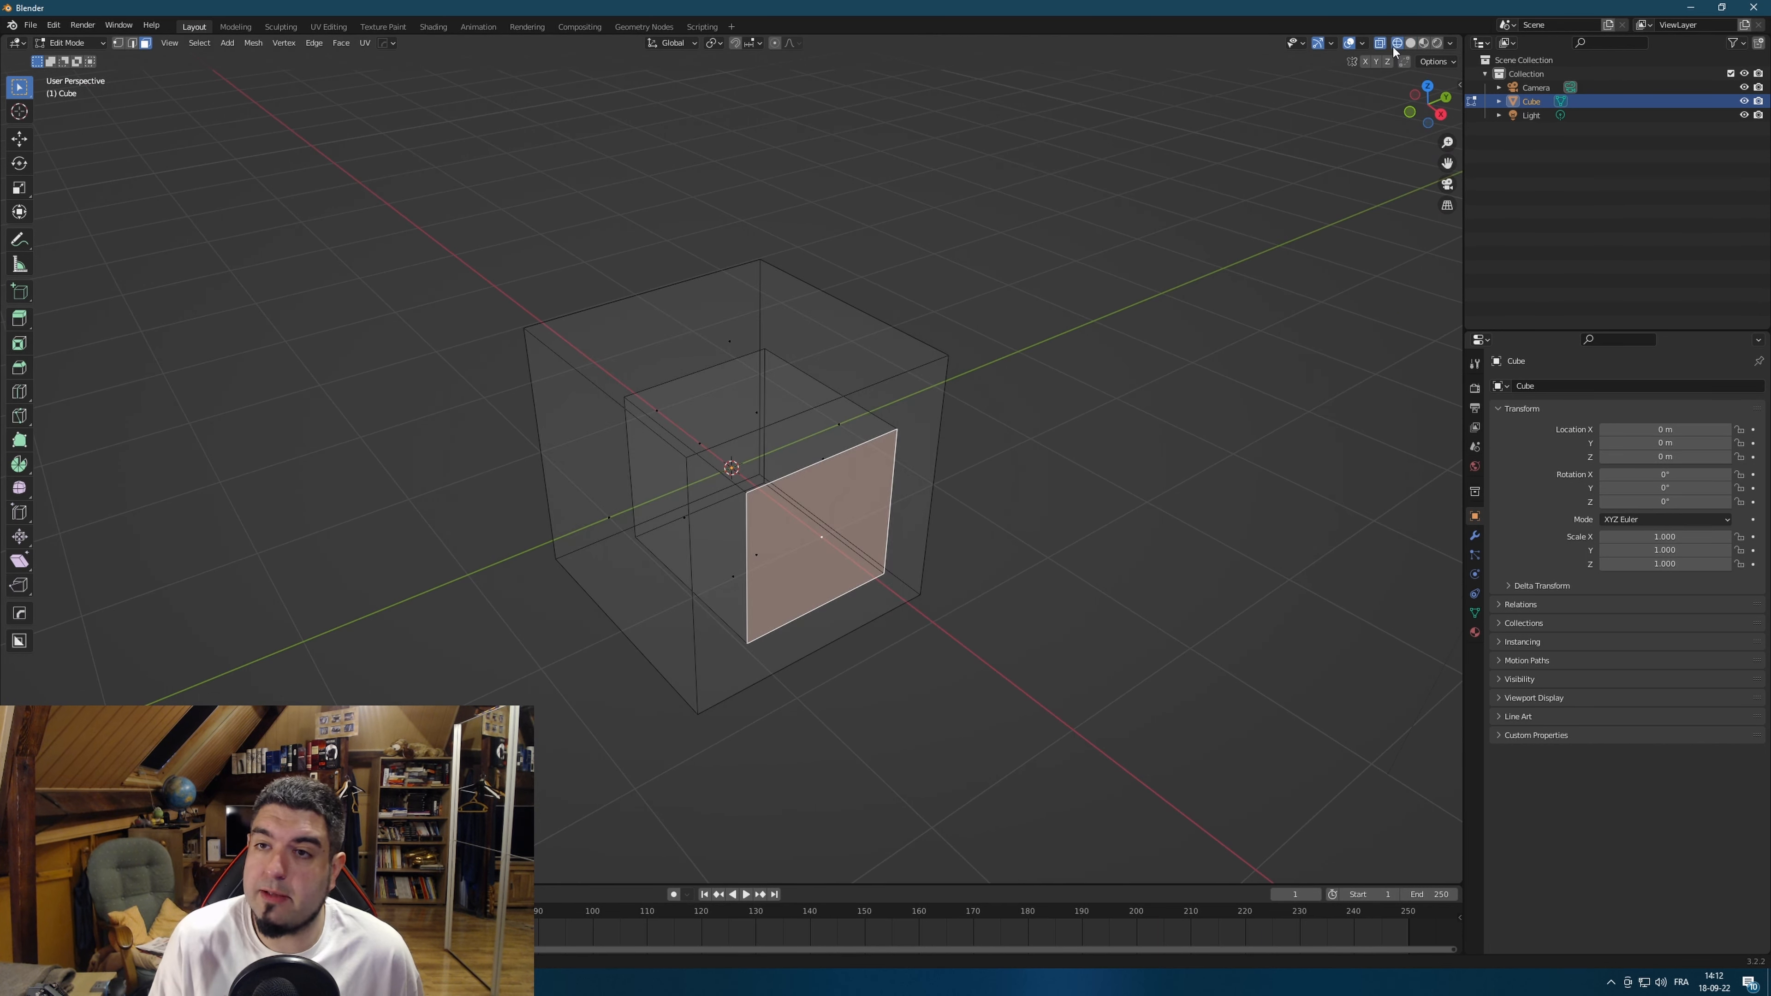
pyautogui.moveTo(976, 481)
pyautogui.mouseDown(button='middle')
pyautogui.moveTo(1033, 506)
pyautogui.moveTo(922, 525)
pyautogui.moveTo(894, 479)
pyautogui.mouseUp(button='middle')
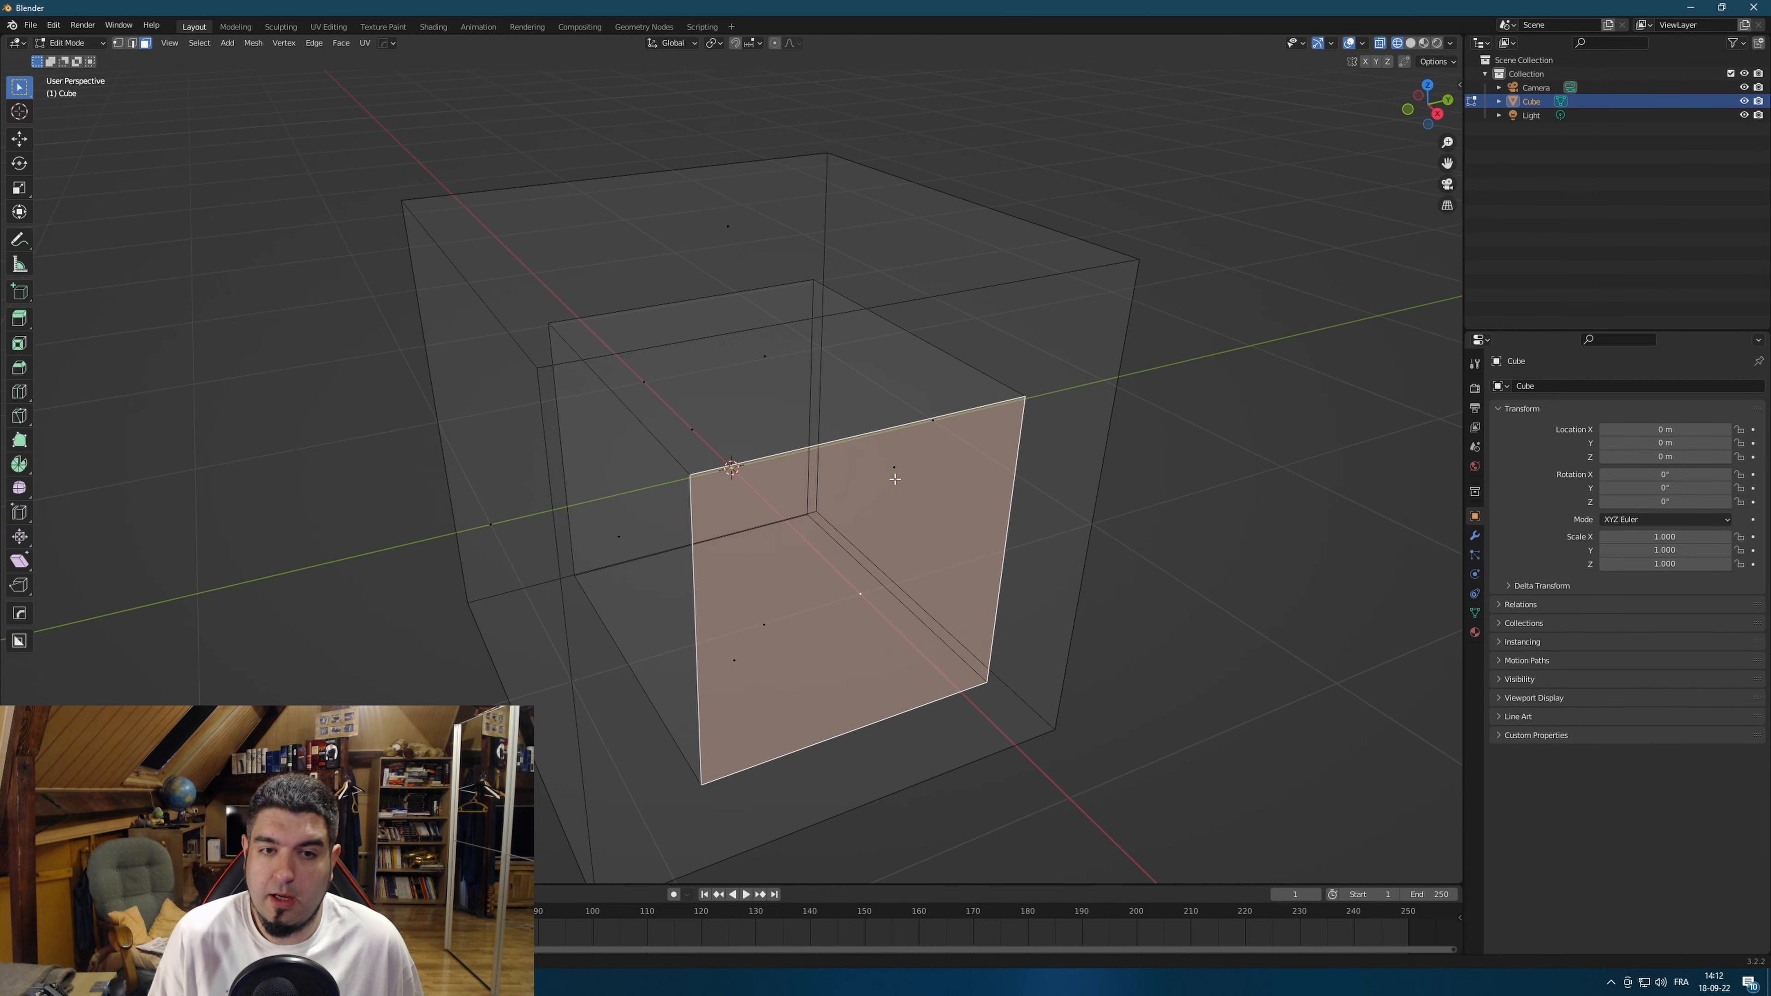
# Delete the vertices of the inner box's top face and one adjoining side face.
pyautogui.click(759, 375)
pyautogui.keyDown('shift'); pyautogui.click(666, 542); pyautogui.keyUp('shift')
pyautogui.moveTo(1072, 548); pyautogui.dragTo(981, 438, button='middle')
pyautogui.press('x')
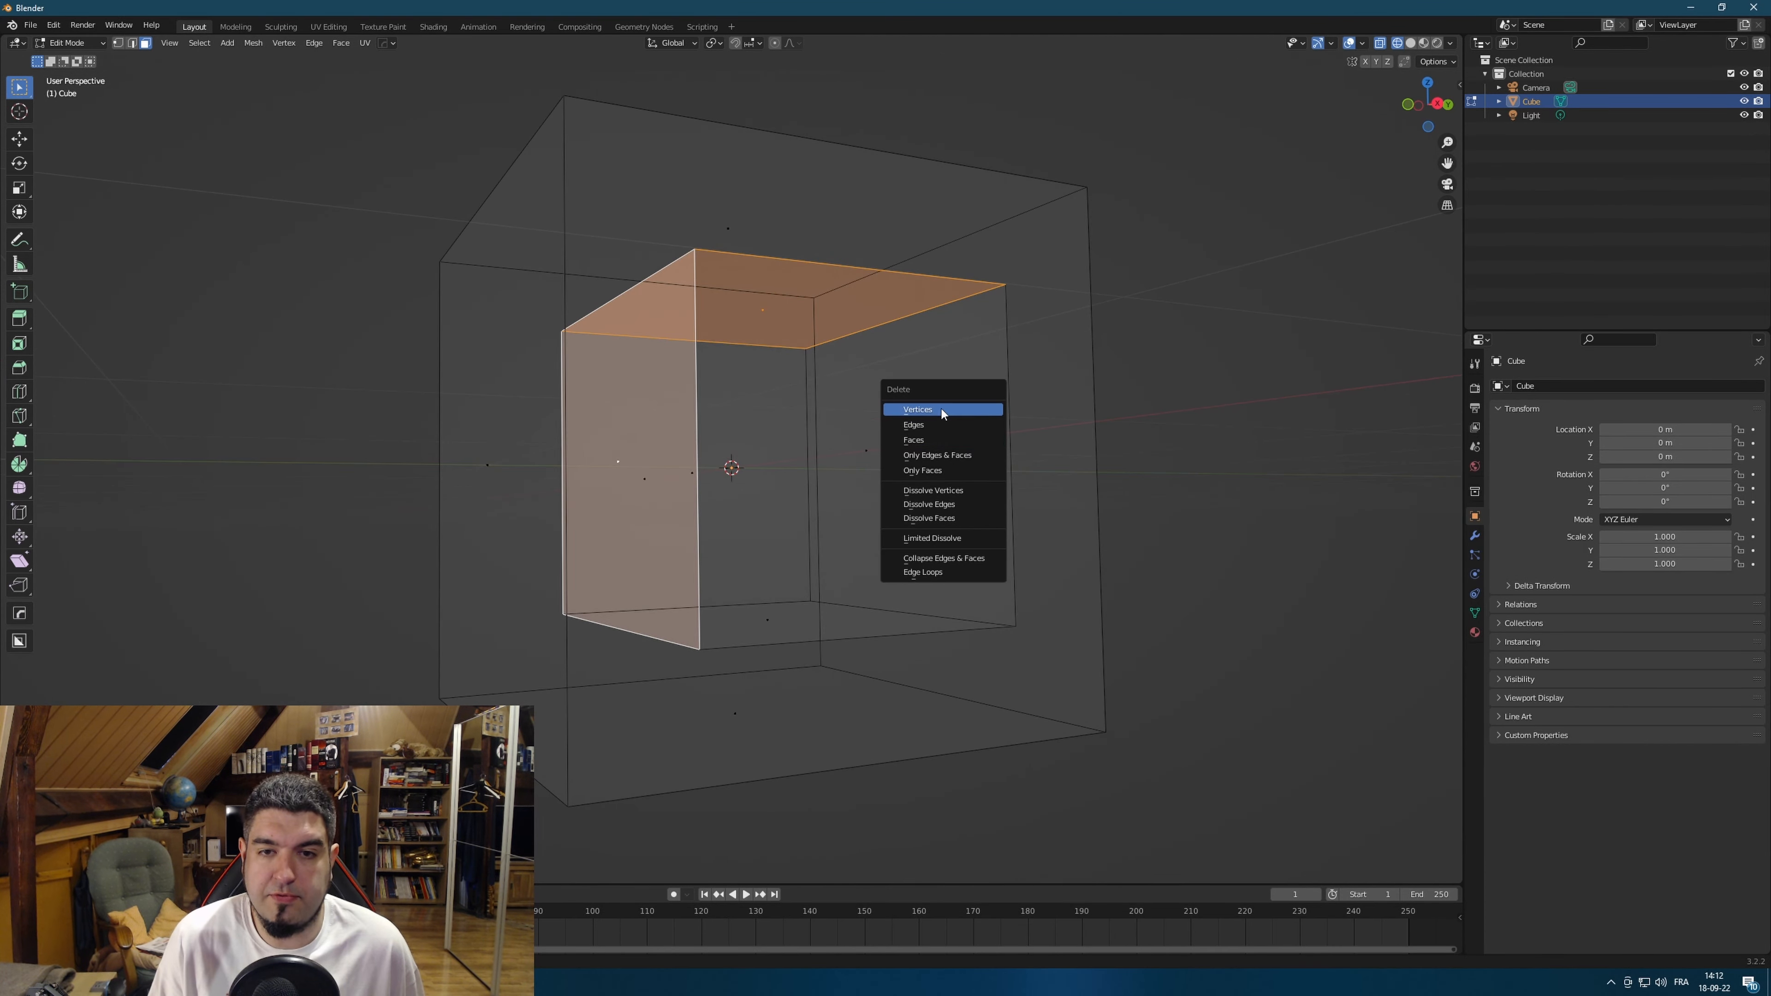
pyautogui.click(941, 409)
pyautogui.moveTo(862, 522); pyautogui.dragTo(920, 612, button='middle')
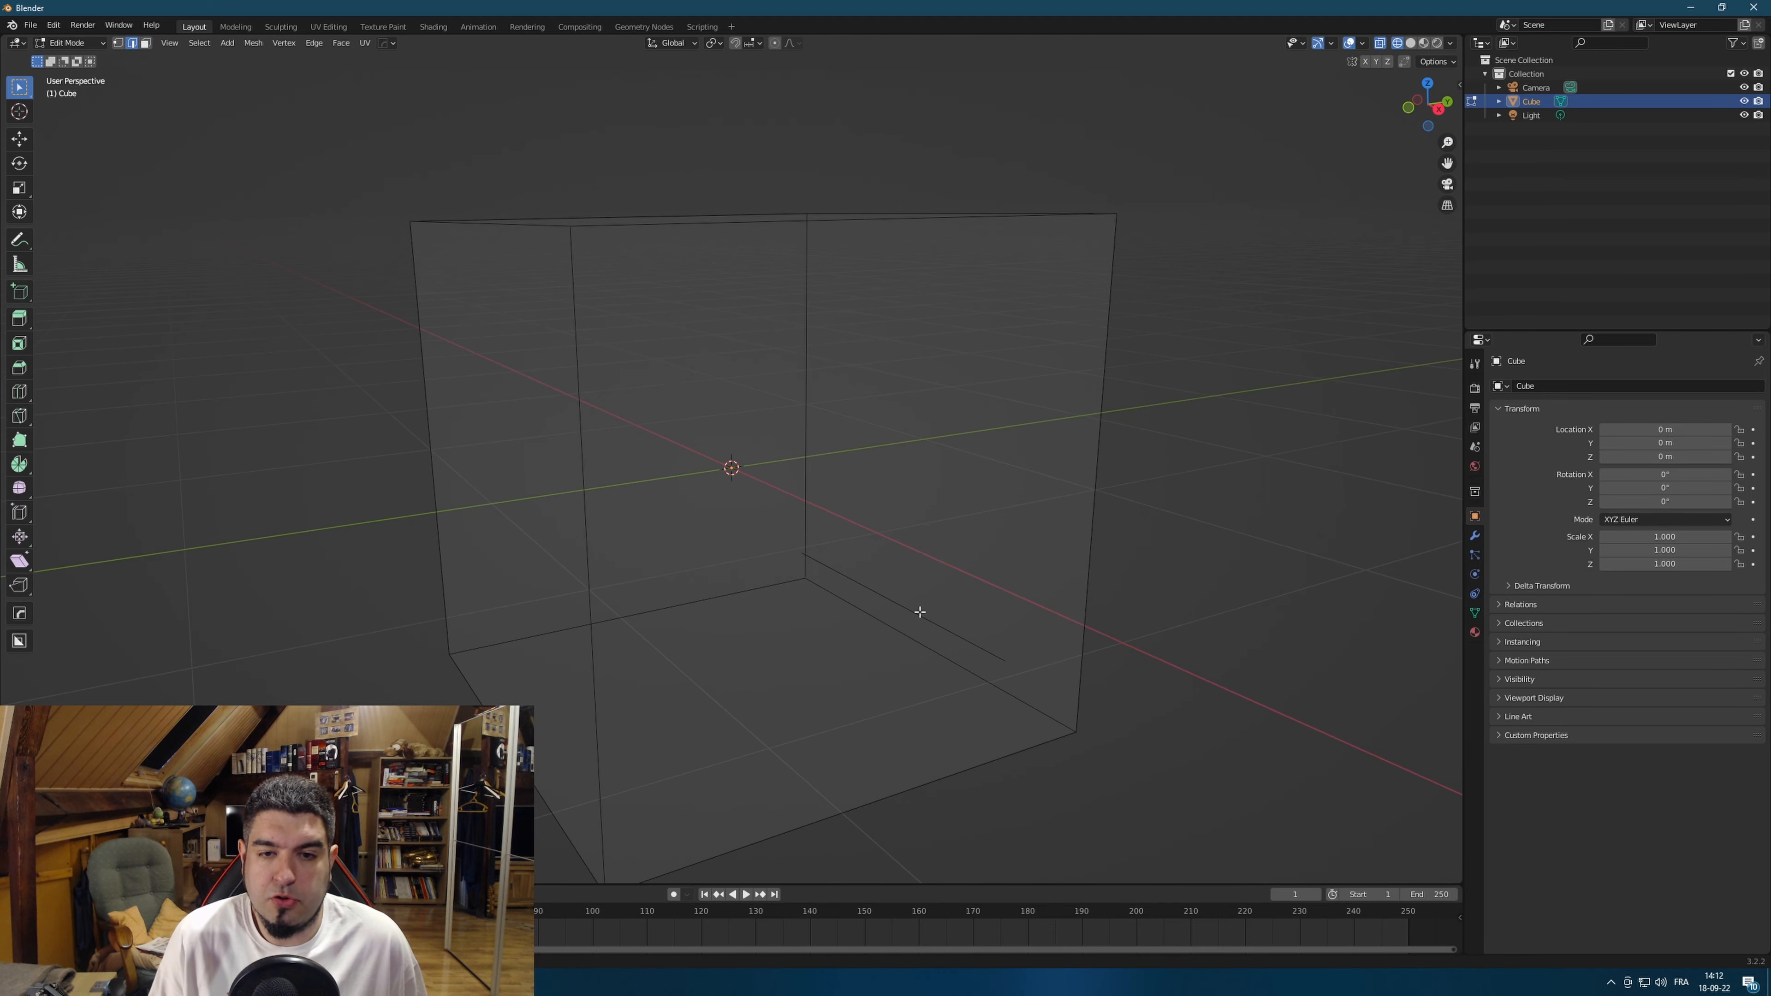
# Delete the leftover loose edge inside the cube near its floor.
pyautogui.click(920, 614)
pyautogui.moveTo(1011, 565); pyautogui.dragTo(1030, 580, button='middle')
pyautogui.press('x')
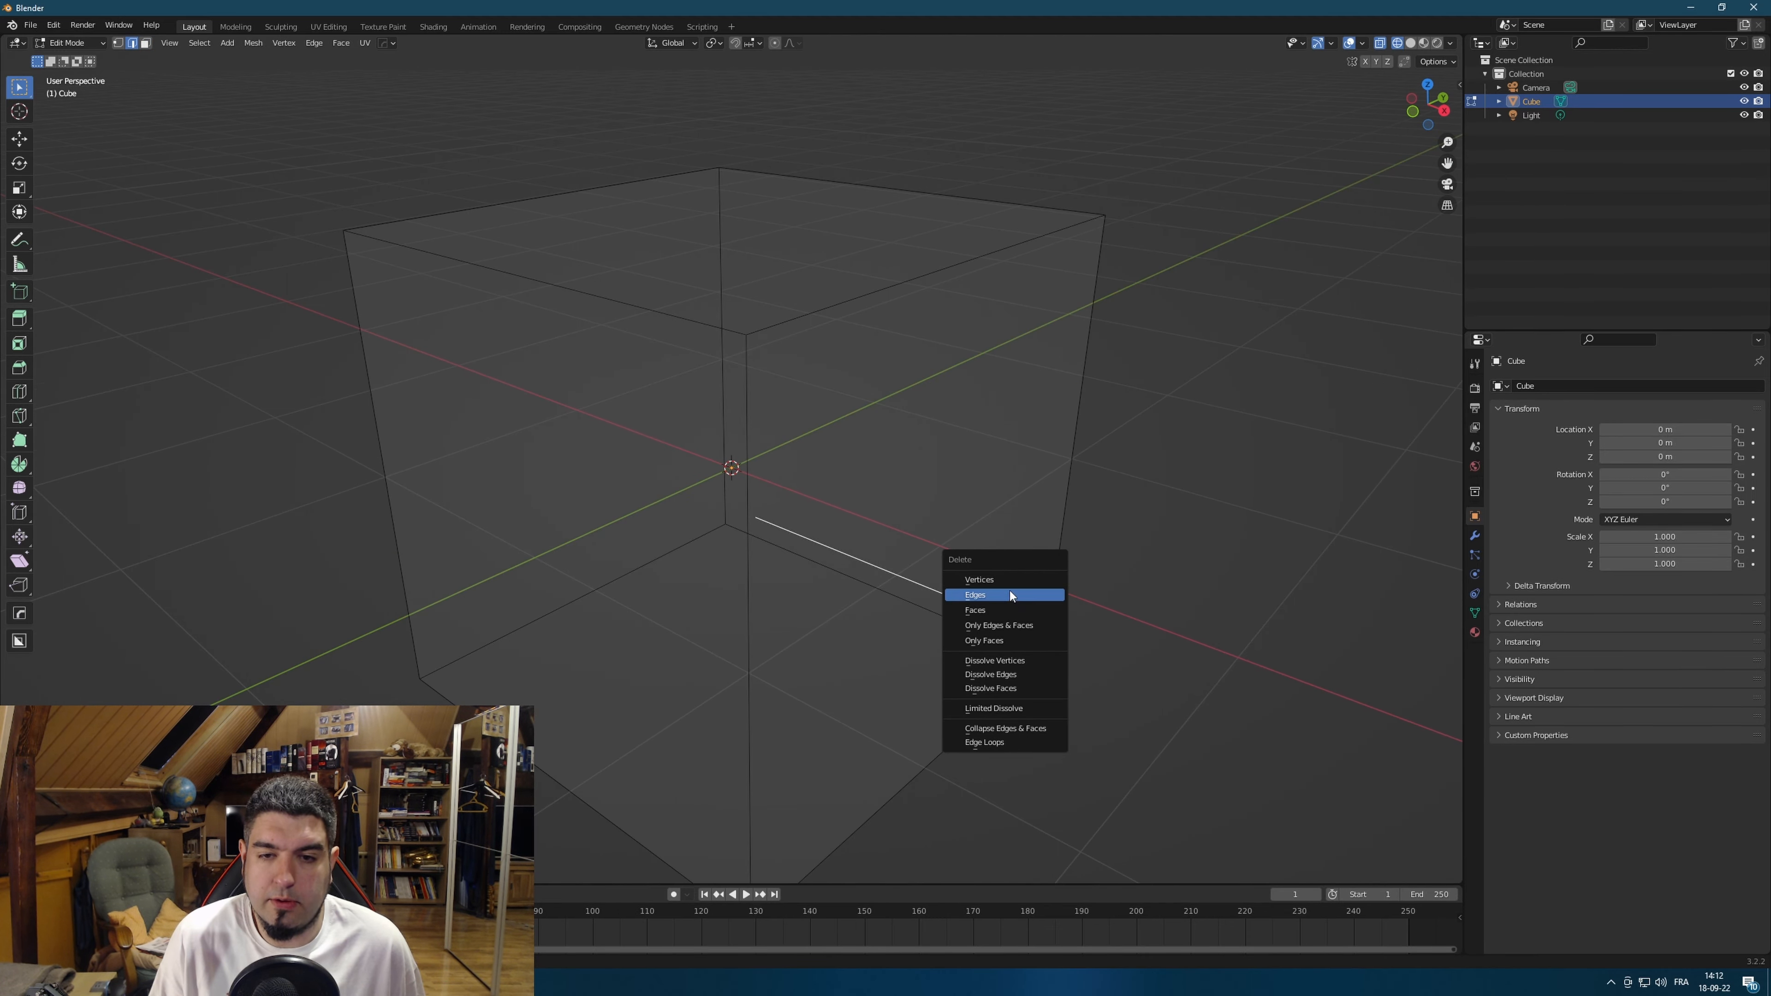
pyautogui.click(1011, 595)
# Return the viewport to solid shading and inset the cube's front face in Edit Mode.
pyautogui.moveTo(1040, 641)
pyautogui.mouseDown(button='middle')
pyautogui.moveTo(977, 507)
pyautogui.moveTo(1135, 555)
pyautogui.moveTo(1097, 553)
pyautogui.moveTo(1442, 43)
pyautogui.mouseUp(button='middle')
pyautogui.press('Tab')
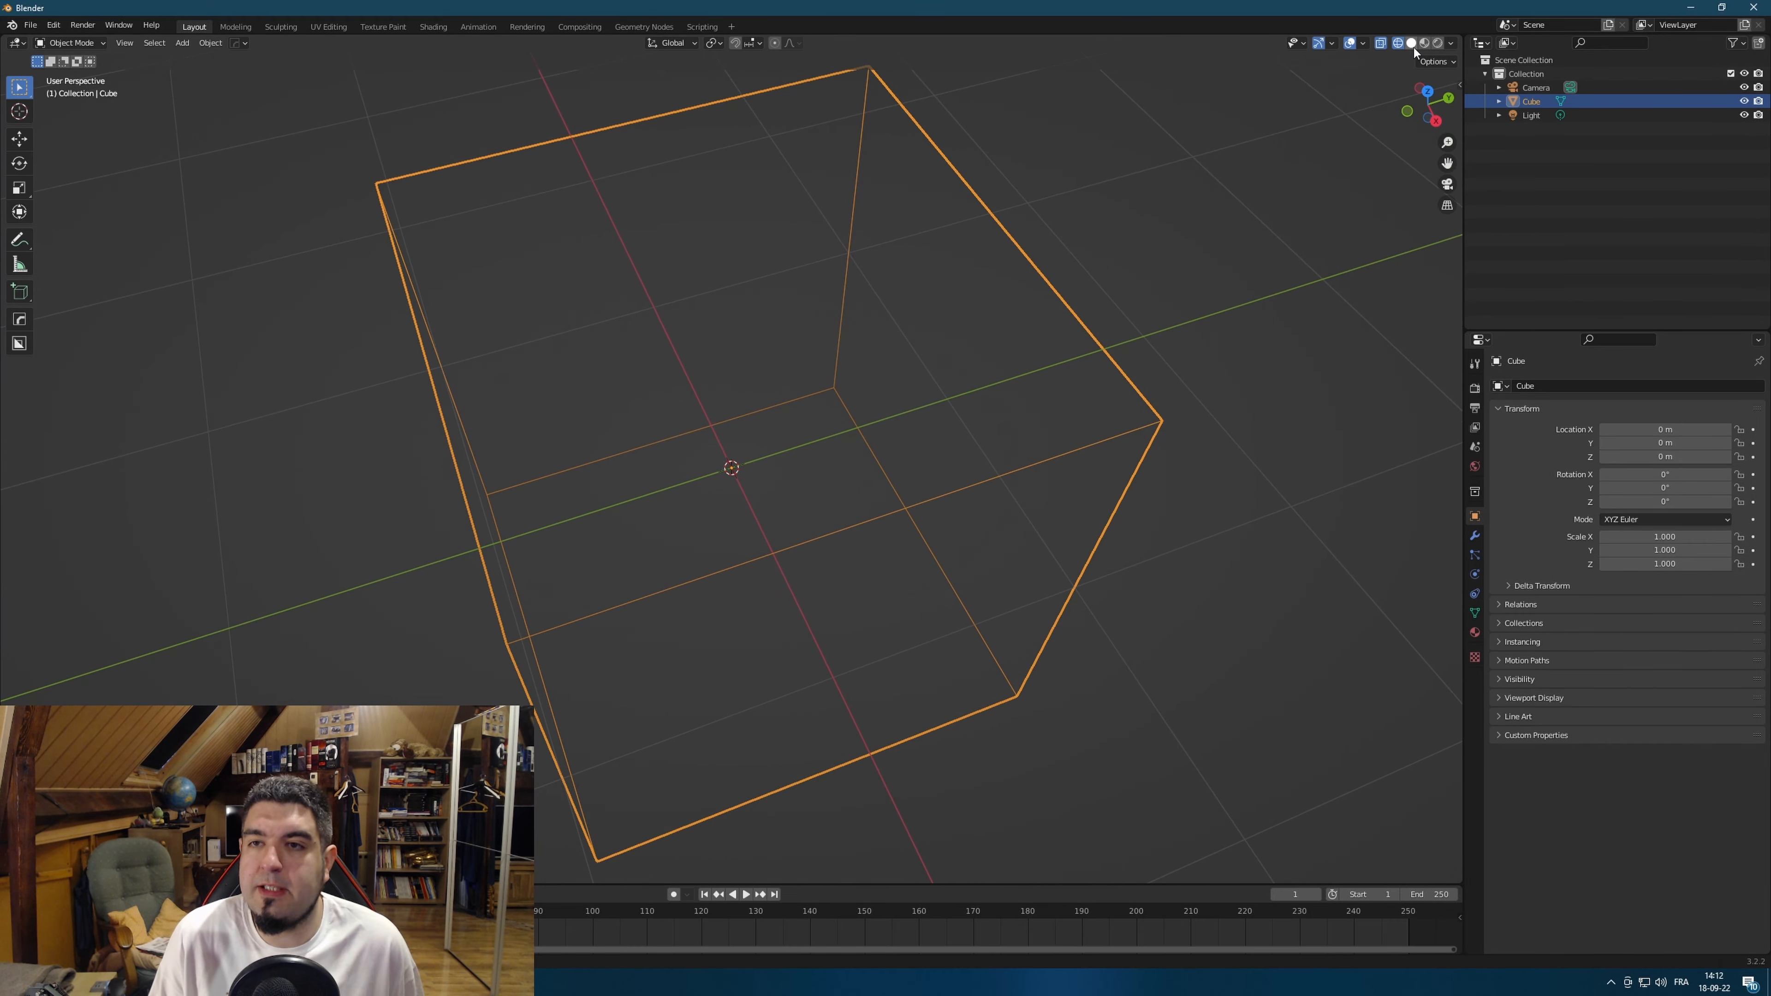
pyautogui.click(1410, 42)
pyautogui.scroll(-5, 957, 598)
pyautogui.press('Tab')
pyautogui.press('3')
pyautogui.click(830, 518)
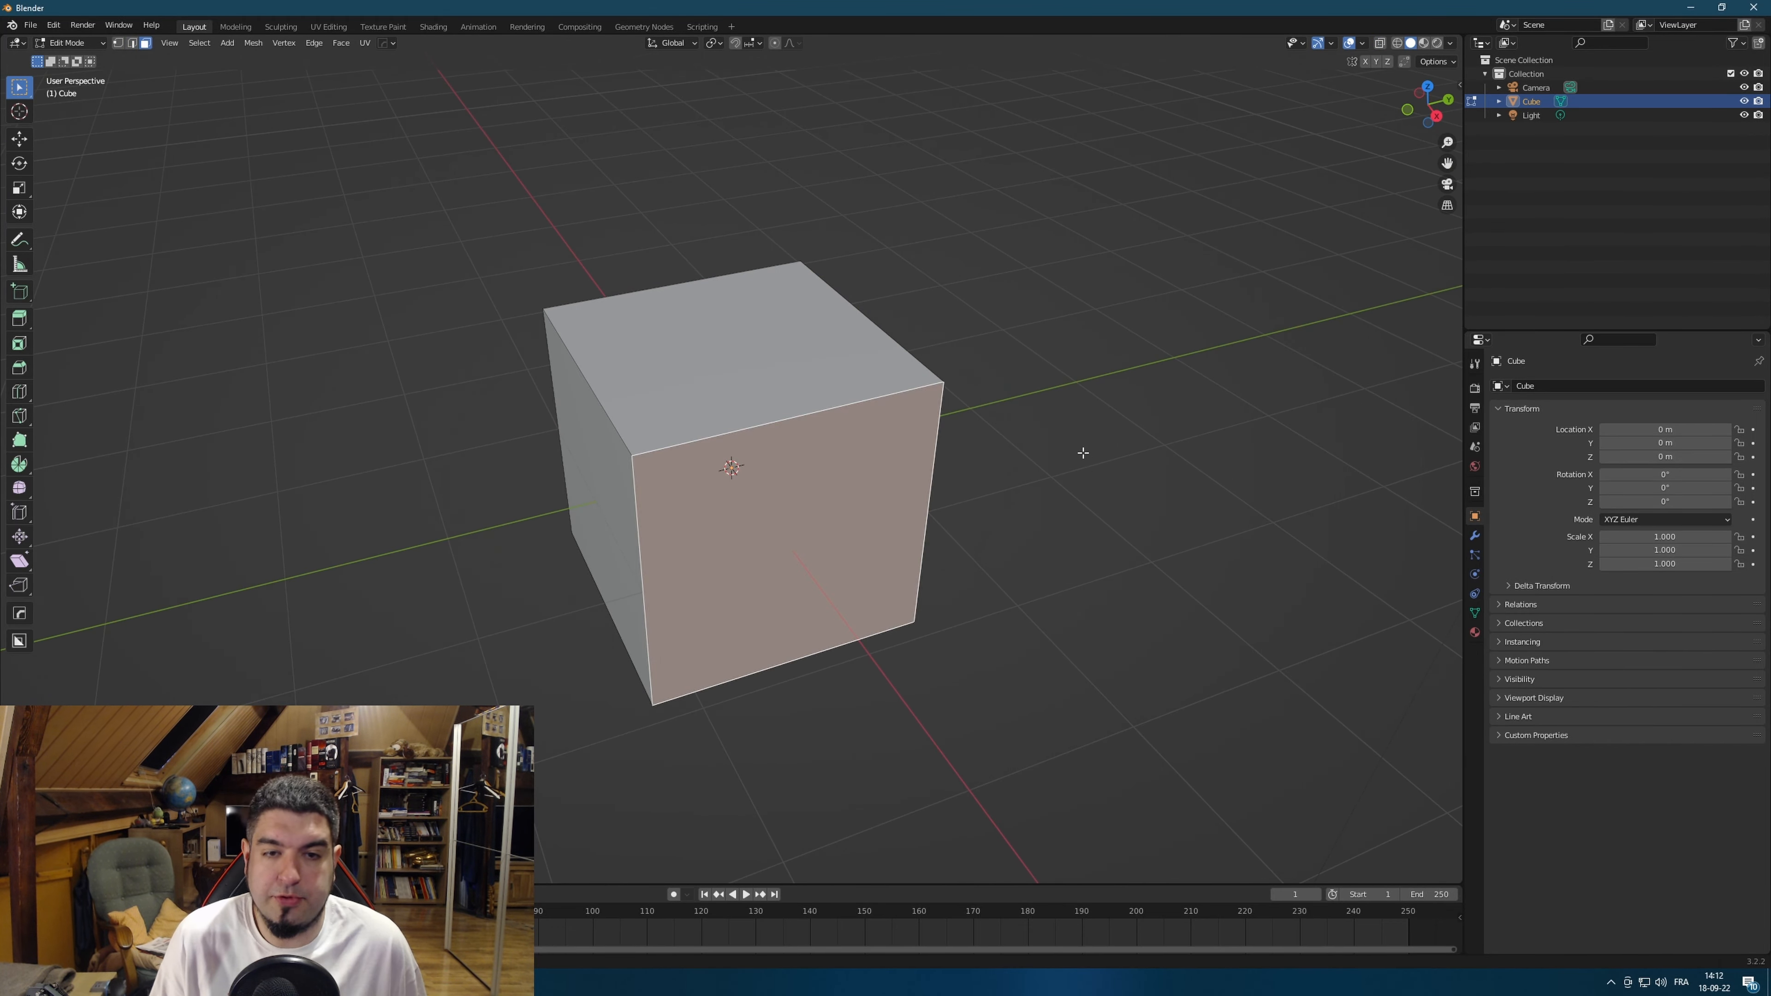
pyautogui.press('i')
pyautogui.click(1060, 479)
# Extrude the inset front face inward to form a recess, and check the deselected cube in Object Mode.
pyautogui.press('e')
pyautogui.moveTo(1059, 479); pyautogui.dragTo(1168, 536, button='middle')
pyautogui.click(1018, 503)
pyautogui.press('Tab')
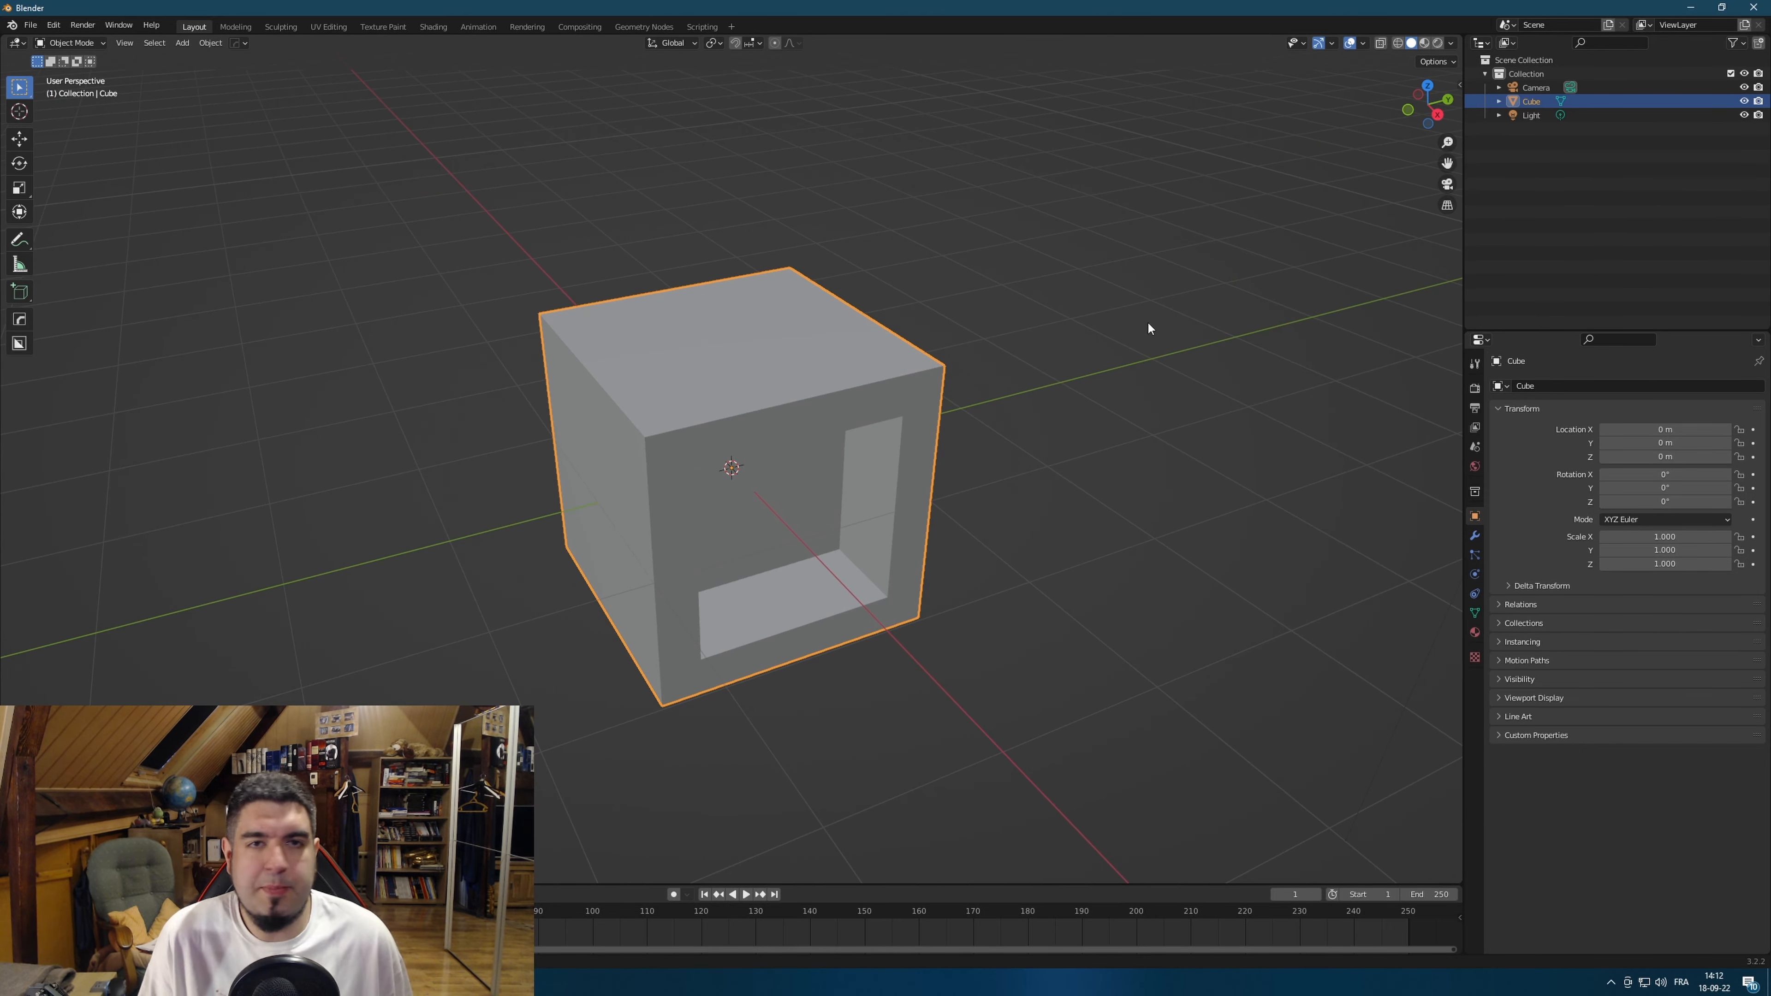
pyautogui.click(1074, 394)
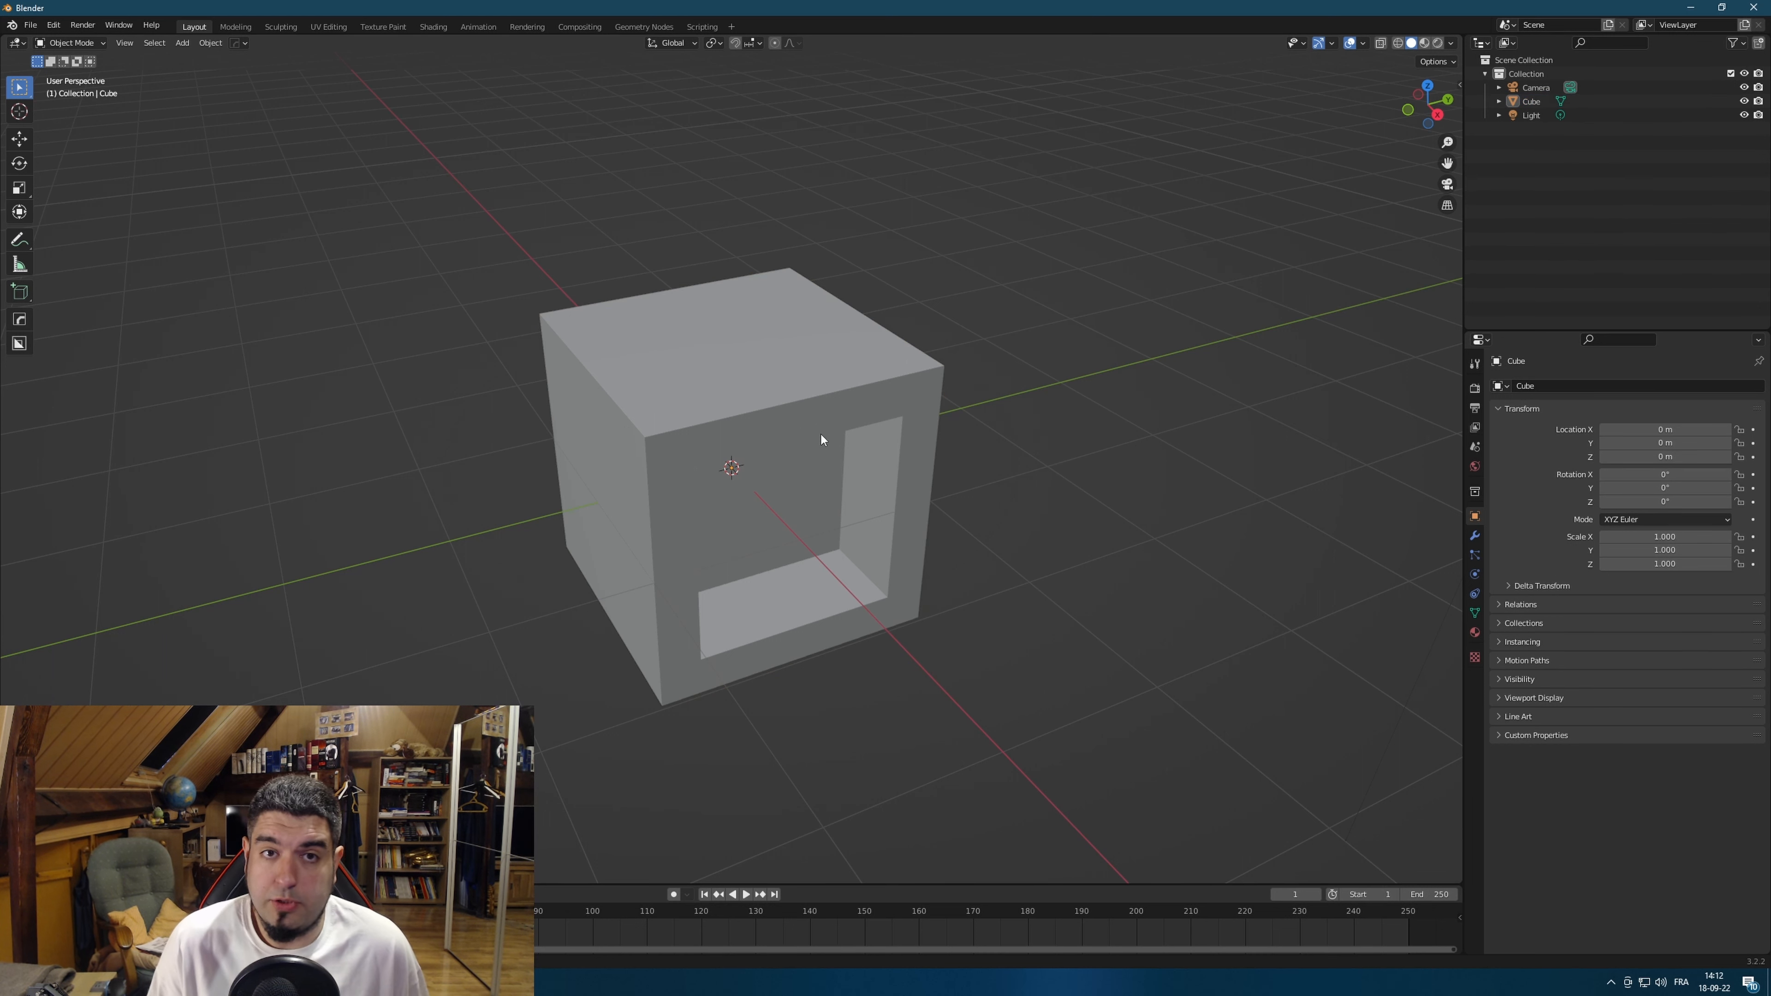
# Extrude the cube's top face upward in Edit Mode.
pyautogui.click(874, 533)
pyautogui.press('Tab')
pyautogui.moveTo(718, 372); pyautogui.dragTo(745, 419, button='middle')
pyautogui.click(739, 377)
pyautogui.press('e')
pyautogui.click(926, 254)
pyautogui.hotkey('ctrl', 'z')
# Scale the vertices of the extruded top face to 0 so they collapse into a pyramid roof's apex.
pyautogui.press('1')
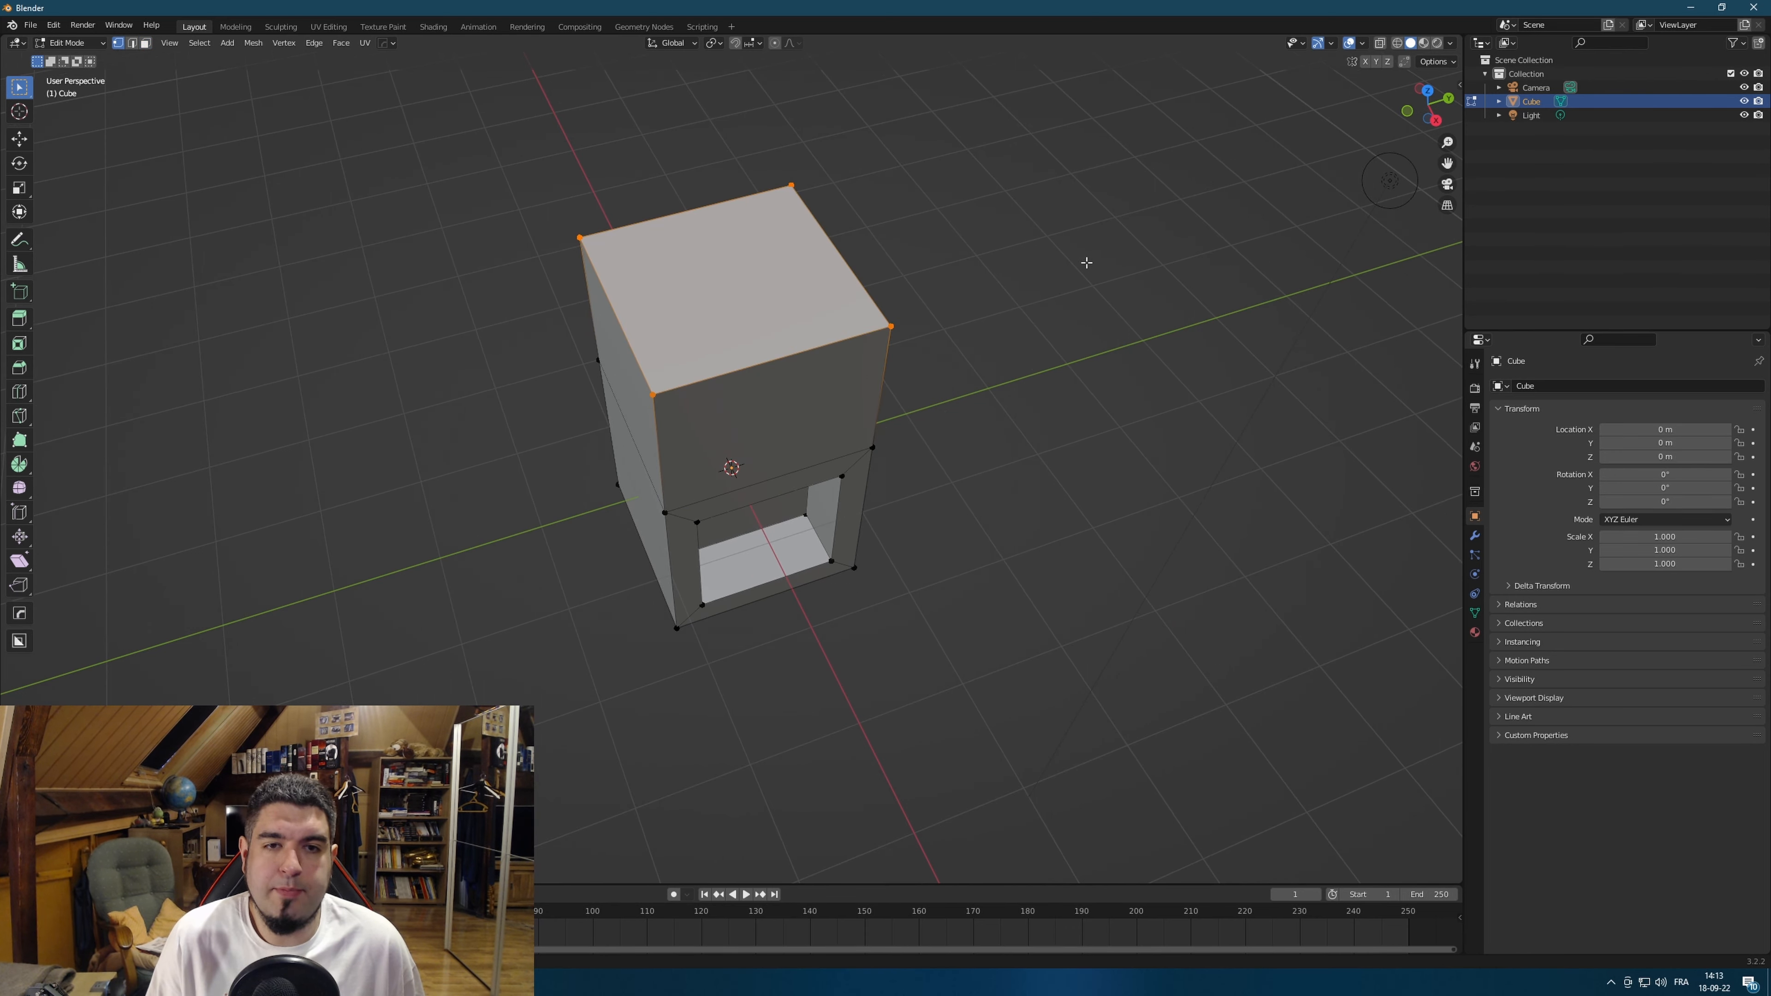
pyautogui.moveTo(1086, 262); pyautogui.dragTo(1059, 356, button='middle')
pyautogui.press('s')
pyautogui.press('0')
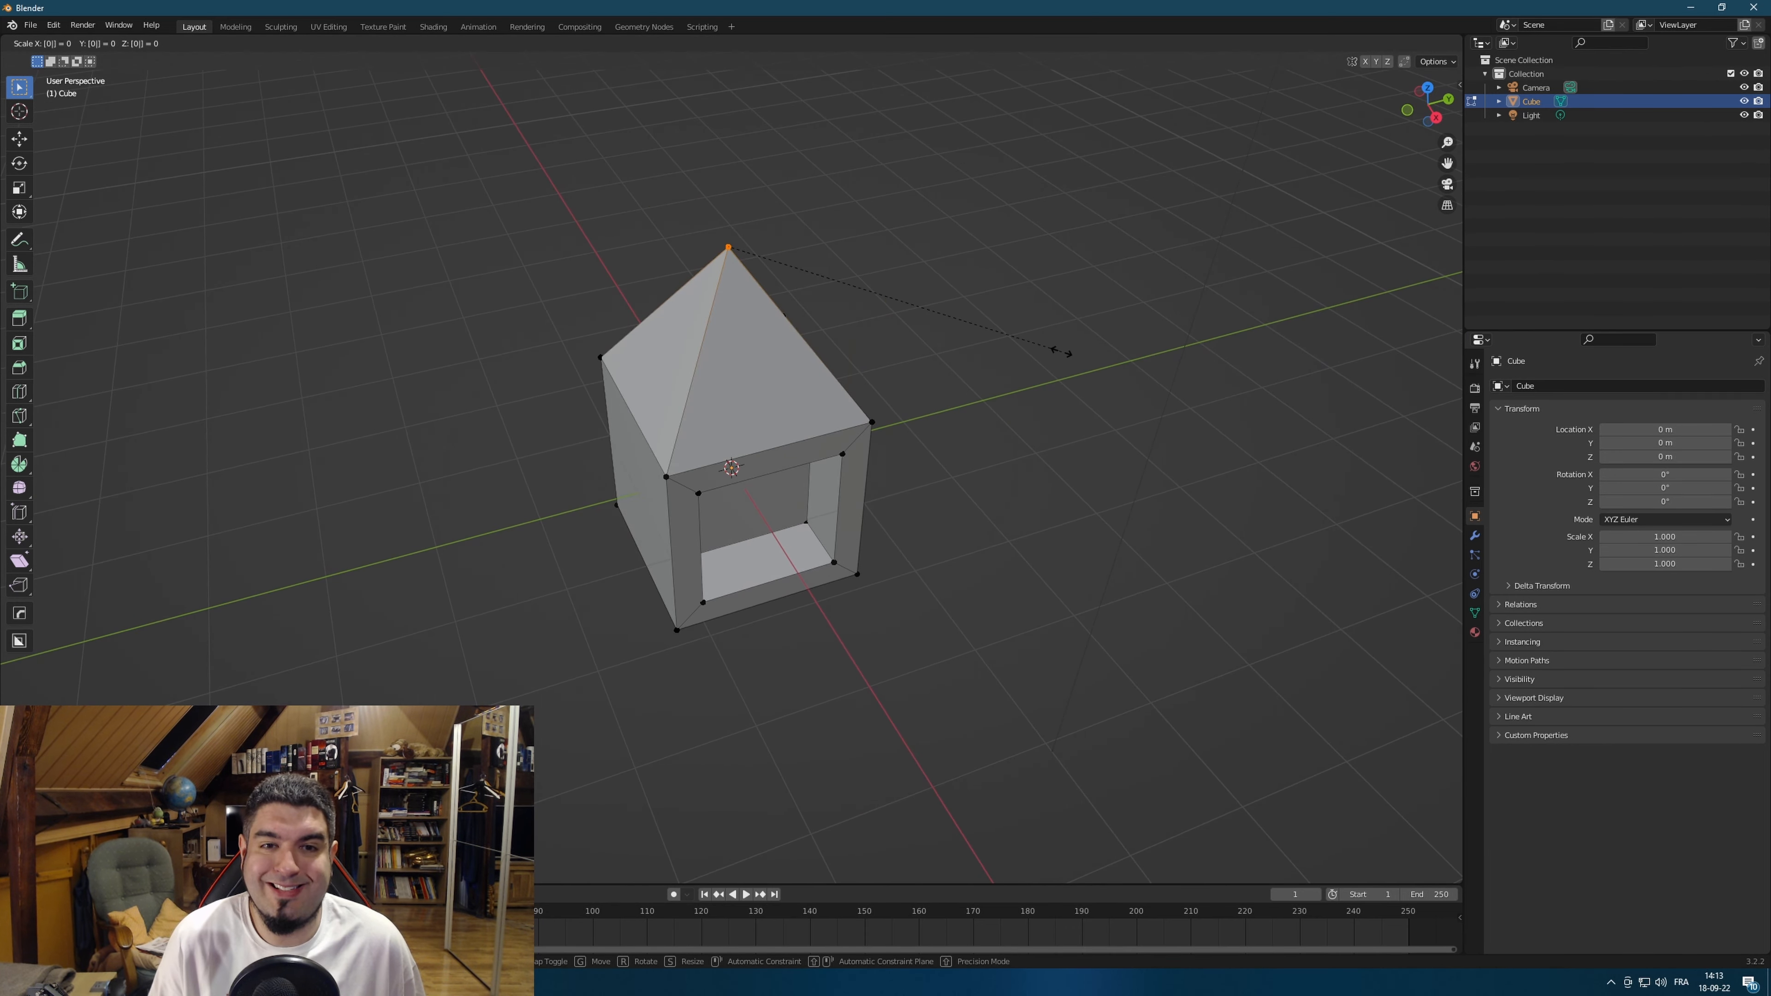
pyautogui.press('Return')
pyautogui.scroll(1, 867, 324)
# Try extruding a single vertex from the roof's apex, and undo the attempt.
pyautogui.click(864, 237)
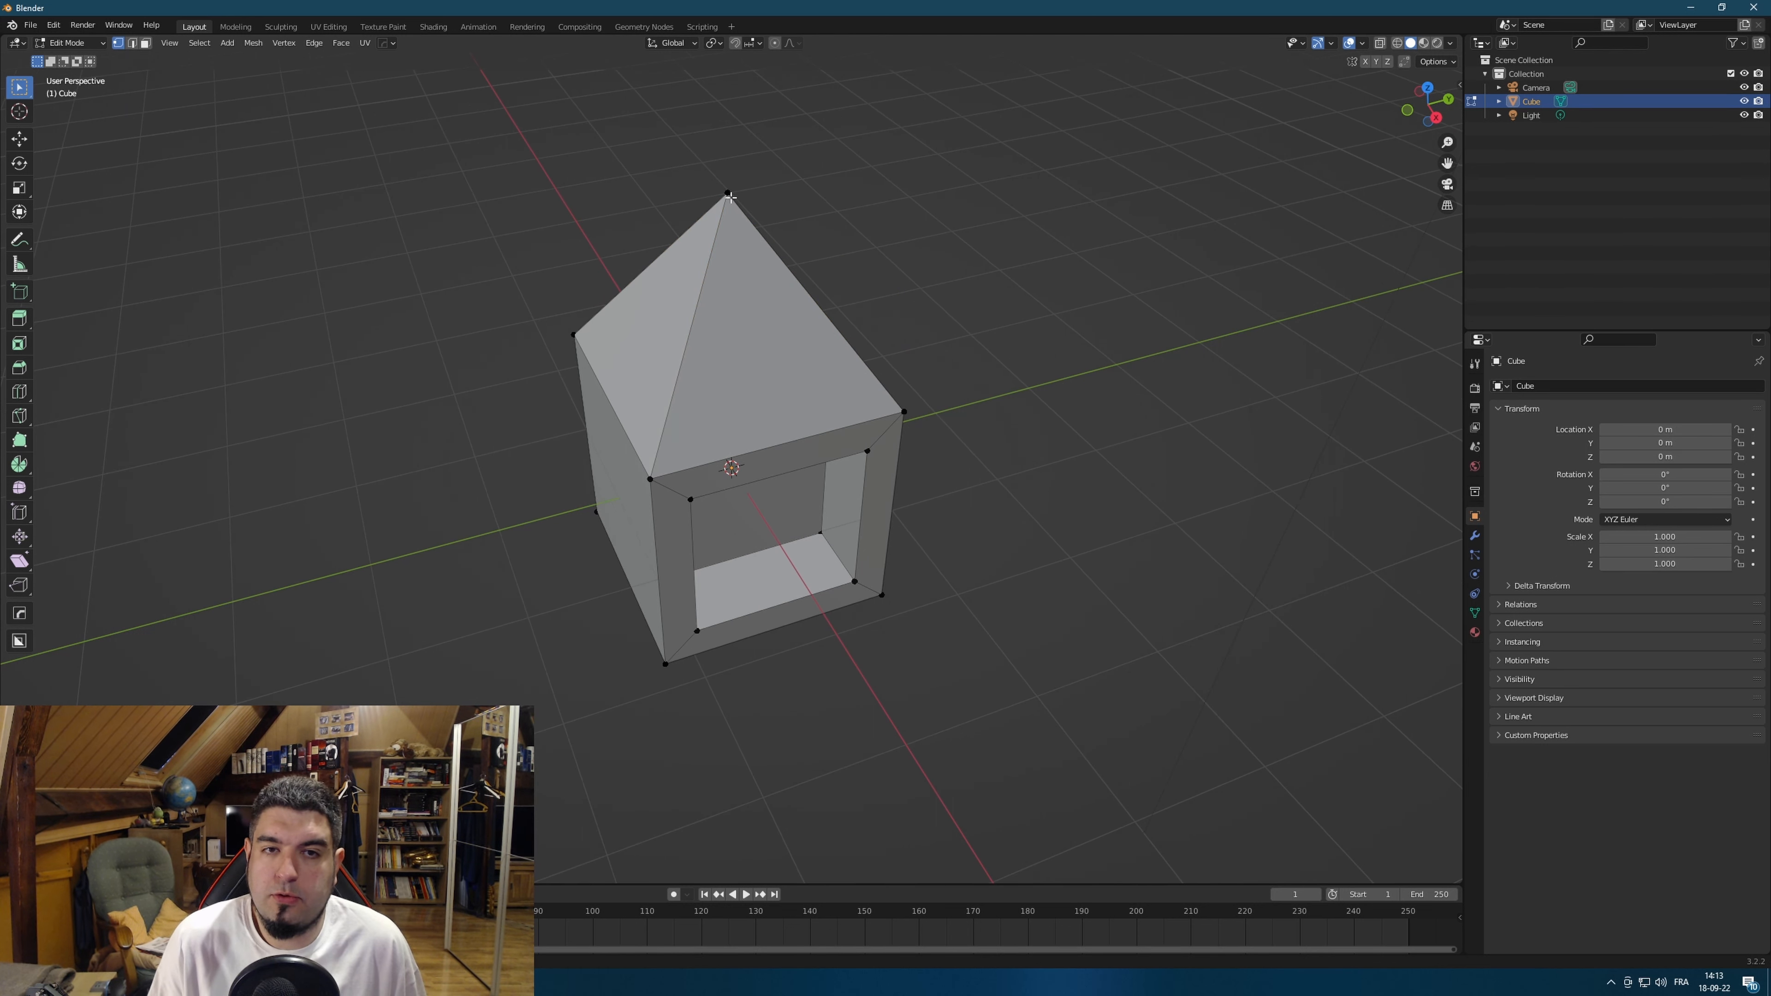
pyautogui.press('e')
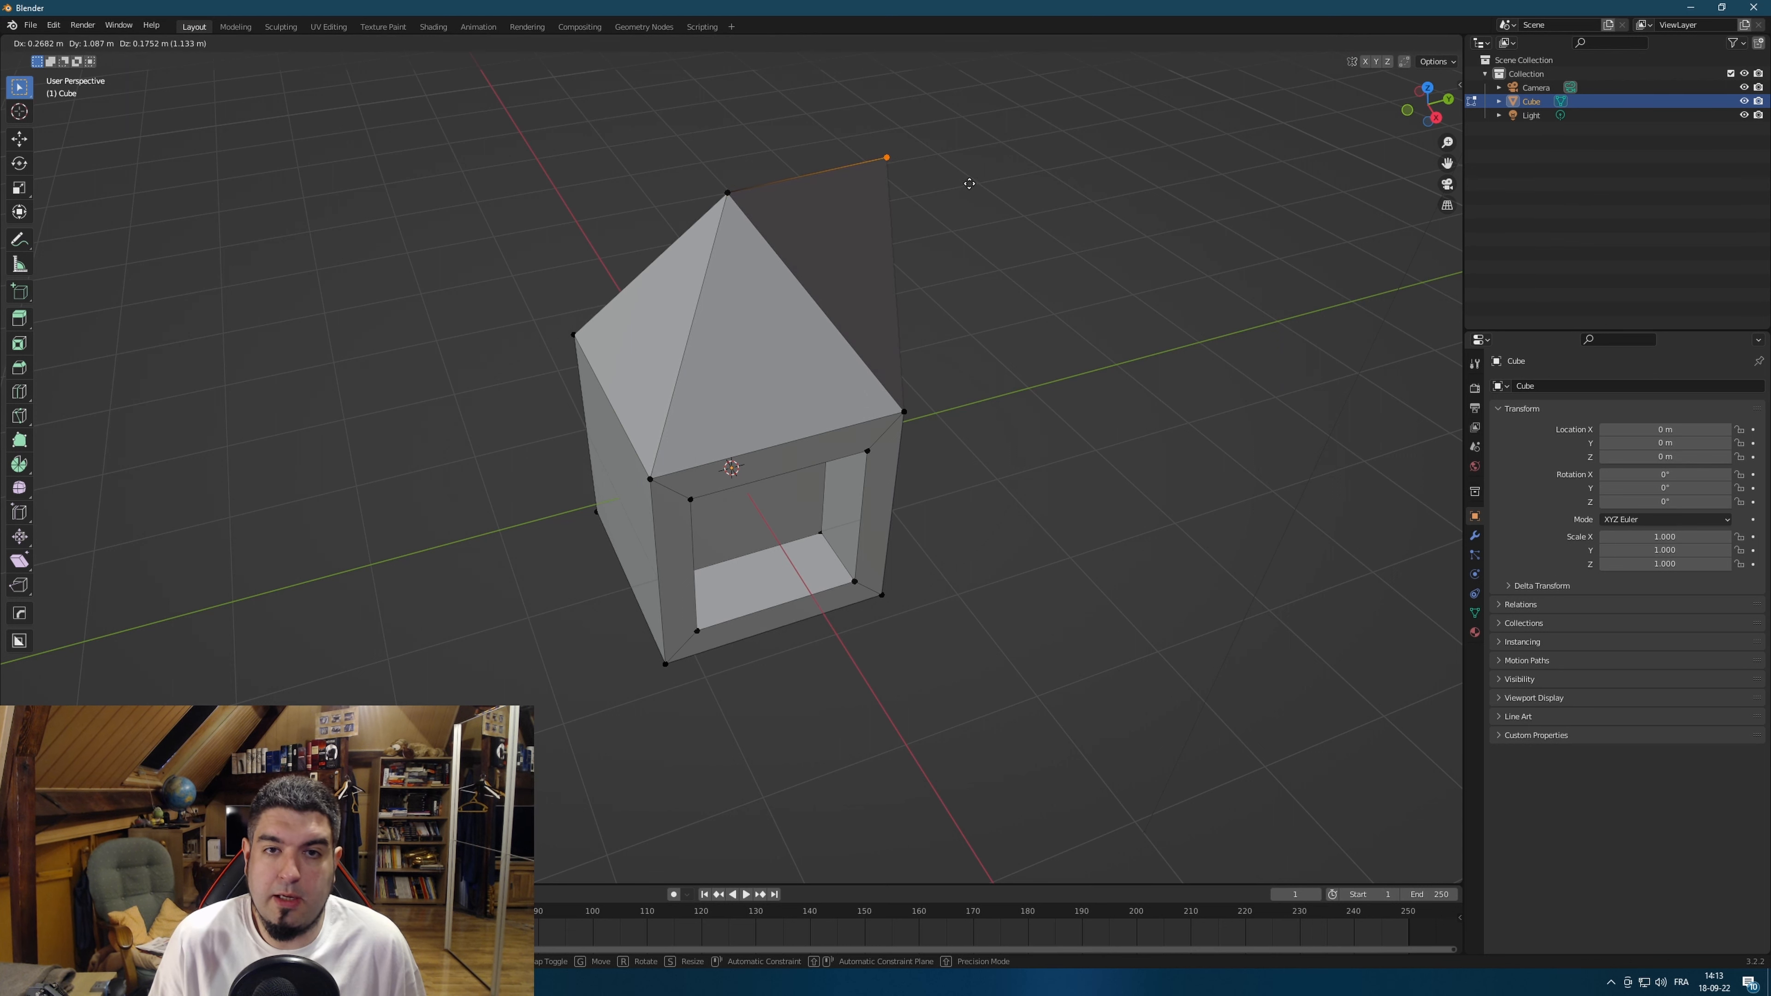
pyautogui.click(570, 173)
pyautogui.moveTo(569, 173); pyautogui.dragTo(842, 372, button='middle')
pyautogui.click(890, 327)
pyautogui.hotkey('ctrl', 'z')
pyautogui.hotkey('ctrl', 'z')
pyautogui.hotkey('ctrl', 'z')
# Try a vertex bevel on the roof's apex, and cancel it.
pyautogui.moveTo(730, 154); pyautogui.dragTo(695, 192)
pyautogui.moveTo(843, 185); pyautogui.dragTo(884, 222, button='middle')
pyautogui.hotkey('ctrl', 'shift', 'b')
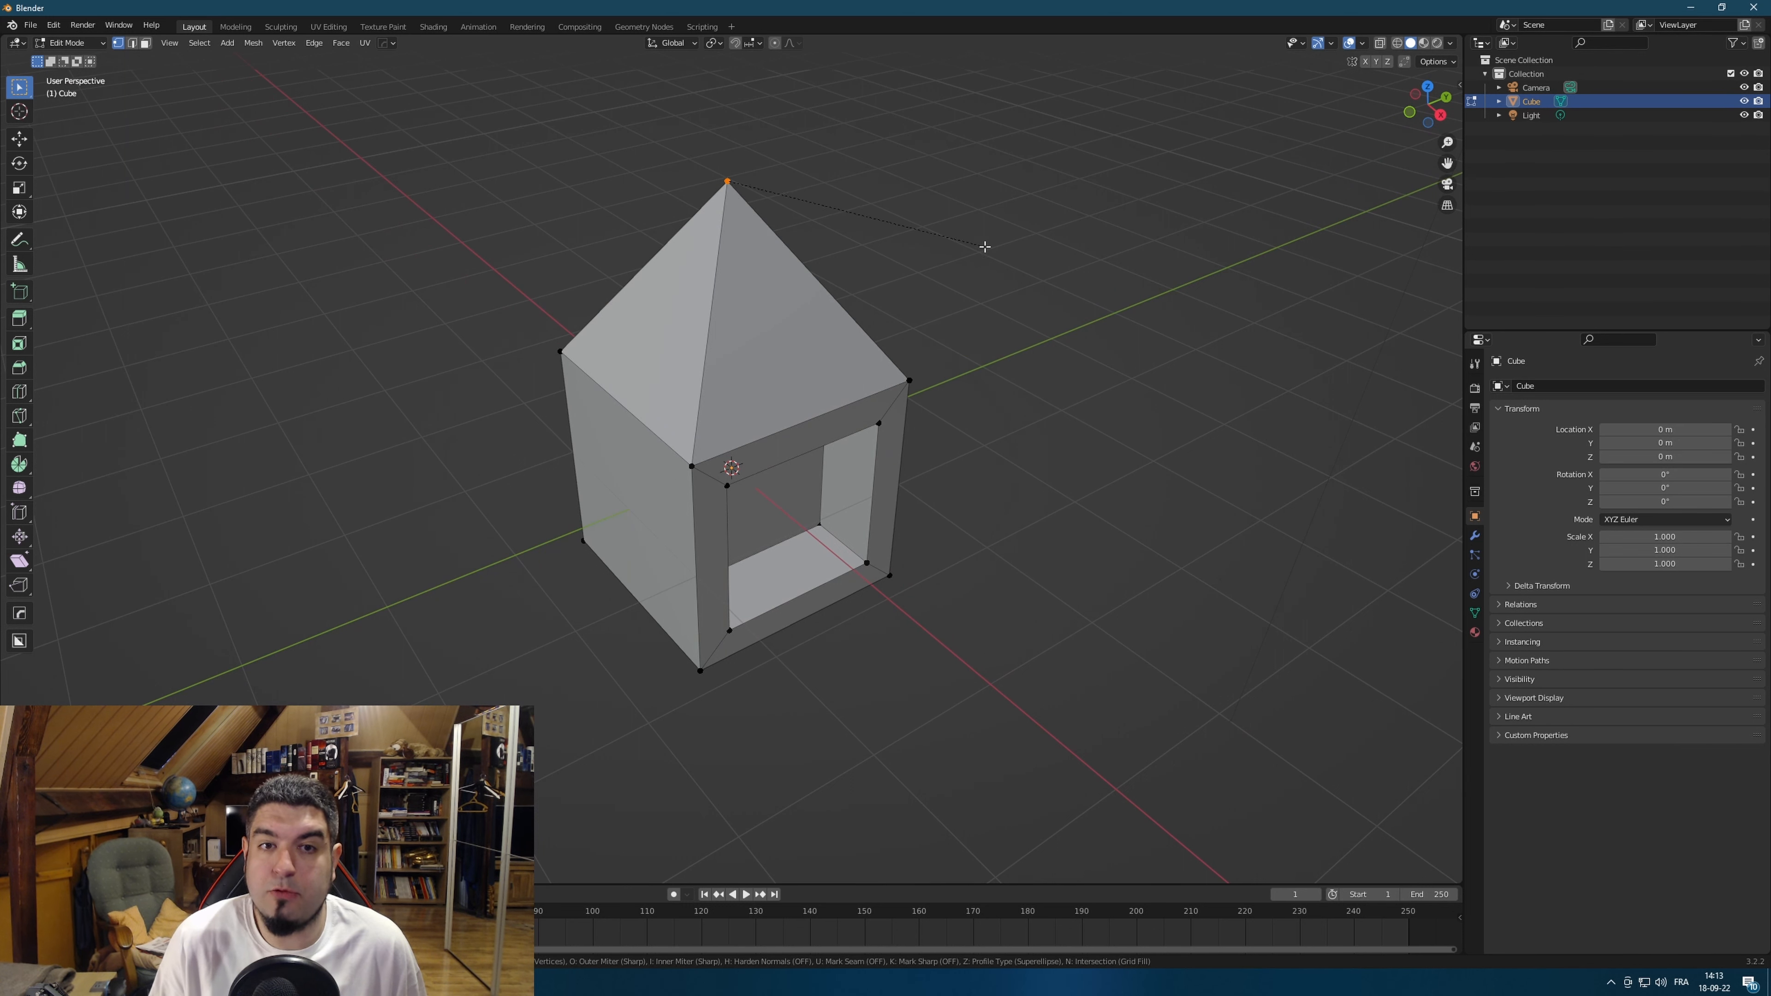
pyautogui.press('Escape')
# Switch the viewport to wireframe shading, try a box selection around the roof's apex, and clear the selection.
pyautogui.scroll(1, 930, 237)
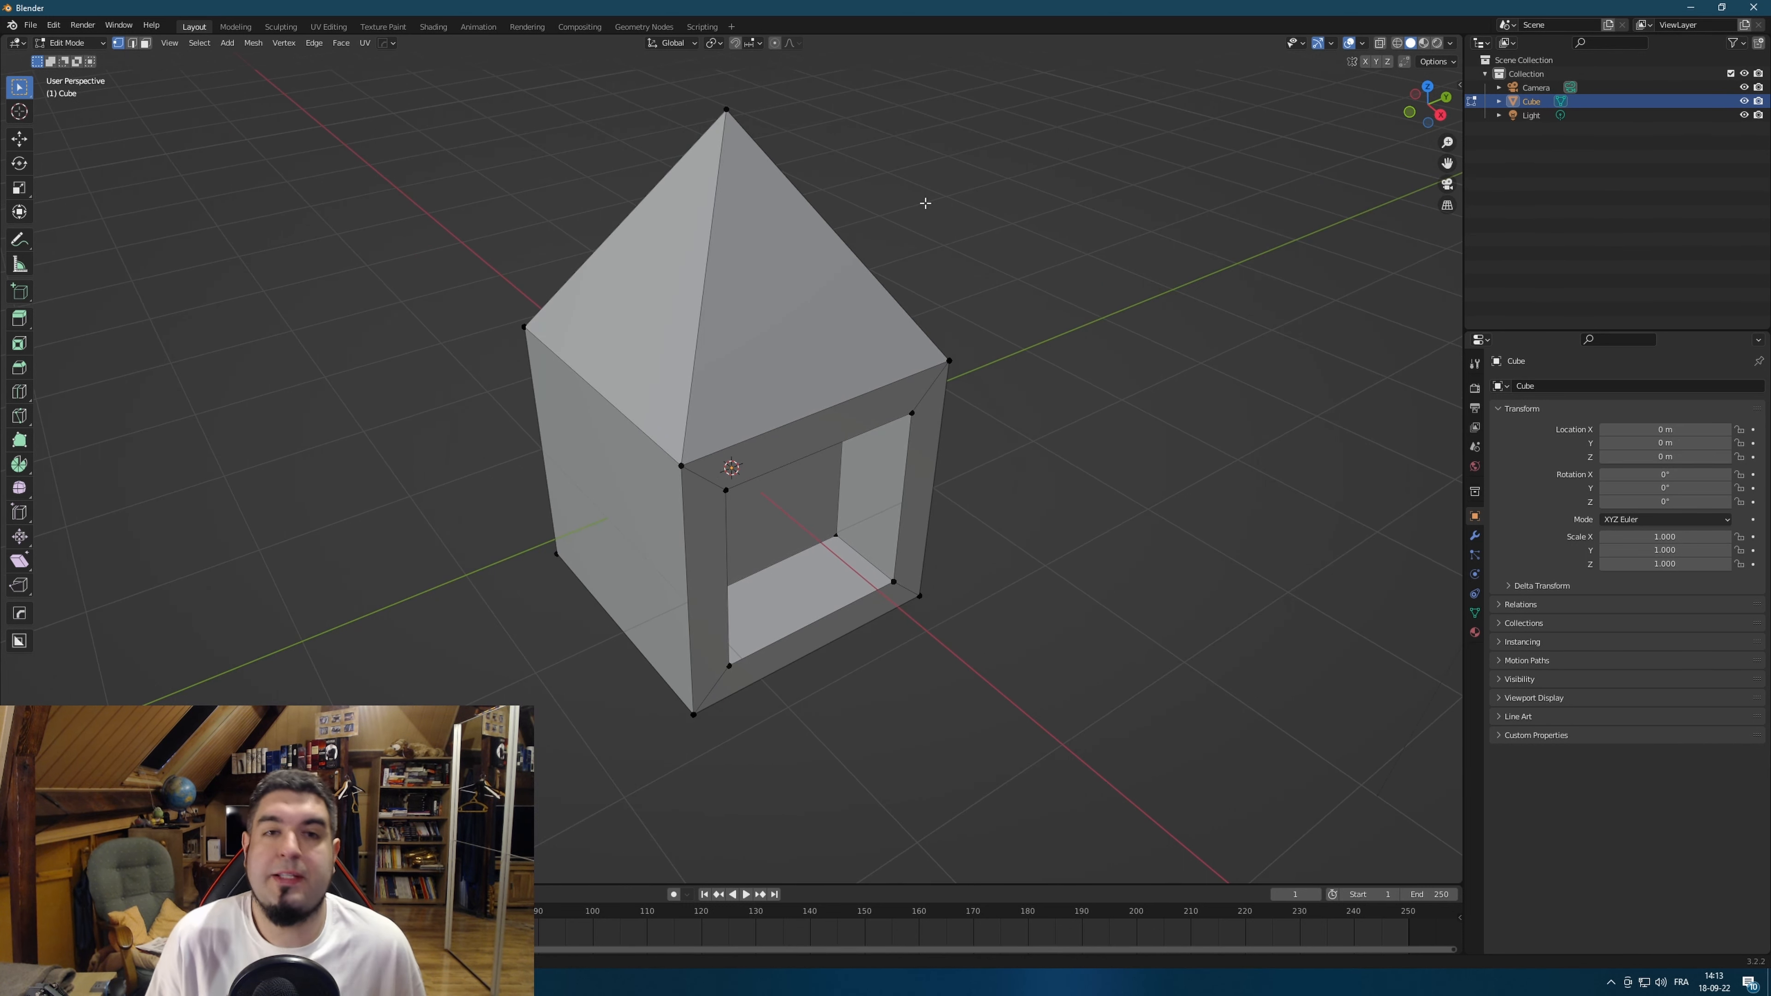
pyautogui.keyDown('shift'); pyautogui.moveTo(981, 179); pyautogui.dragTo(980, 316, button='middle'); pyautogui.keyUp('shift')
pyautogui.scroll(1, 730, 260)
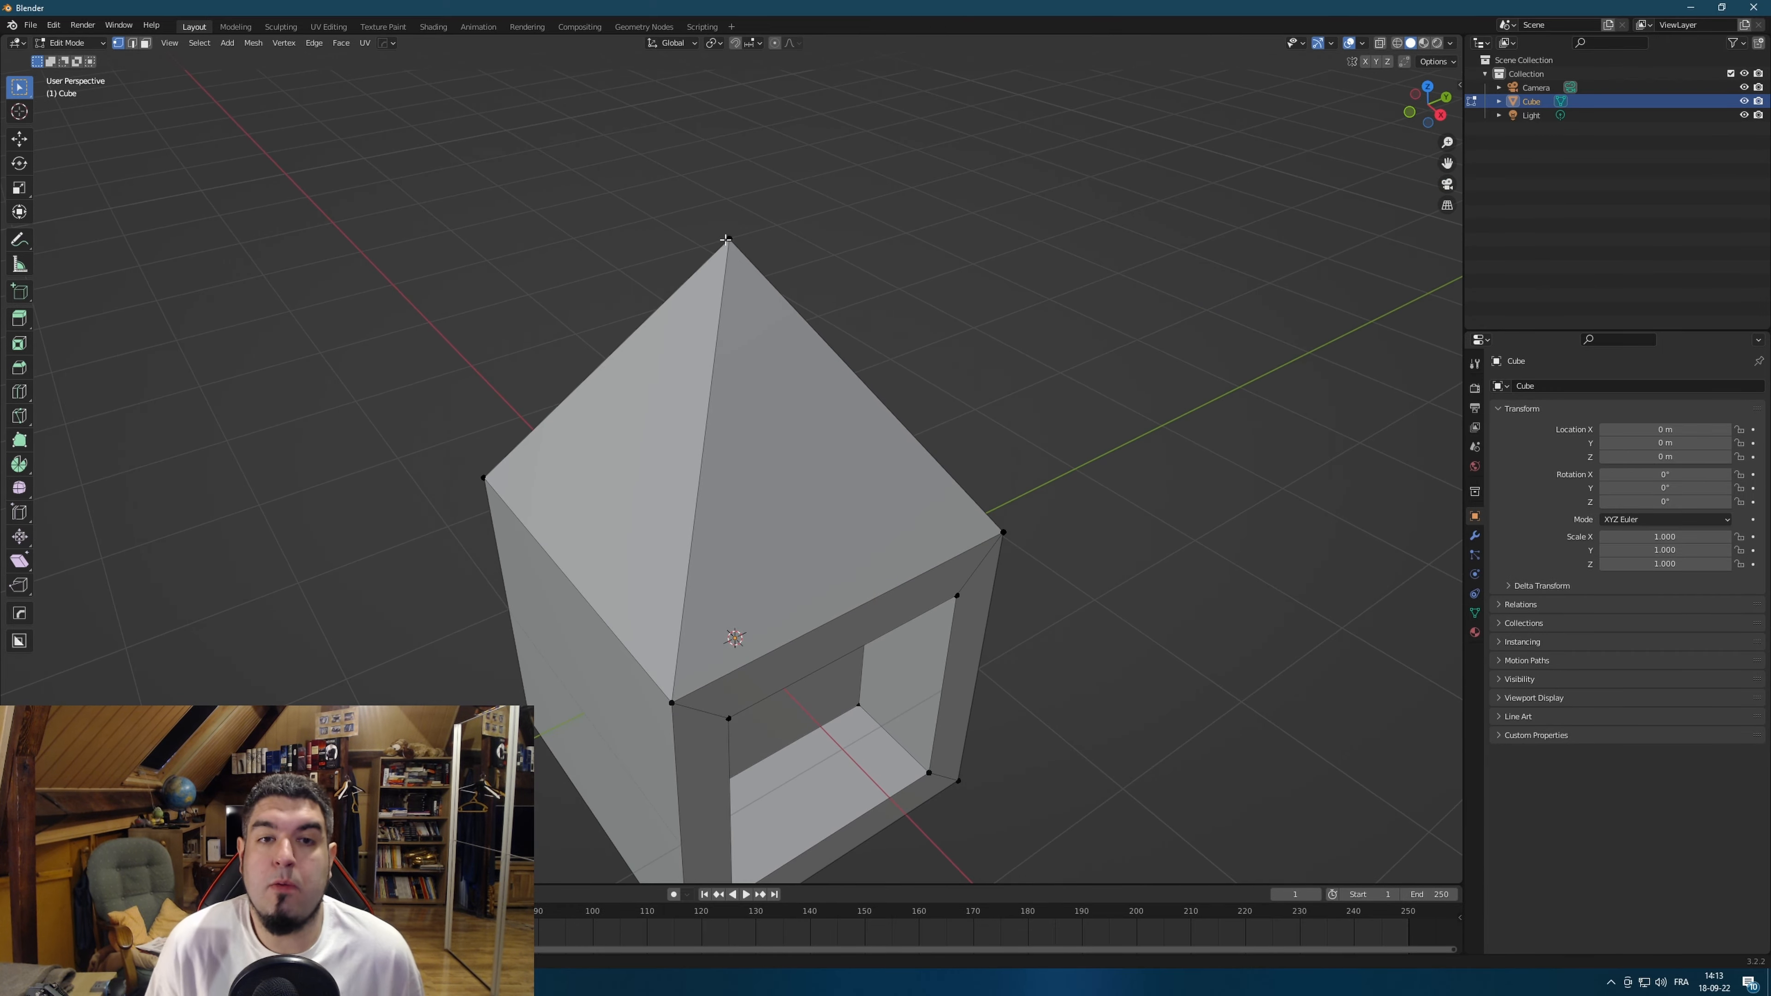
pyautogui.click(1400, 43)
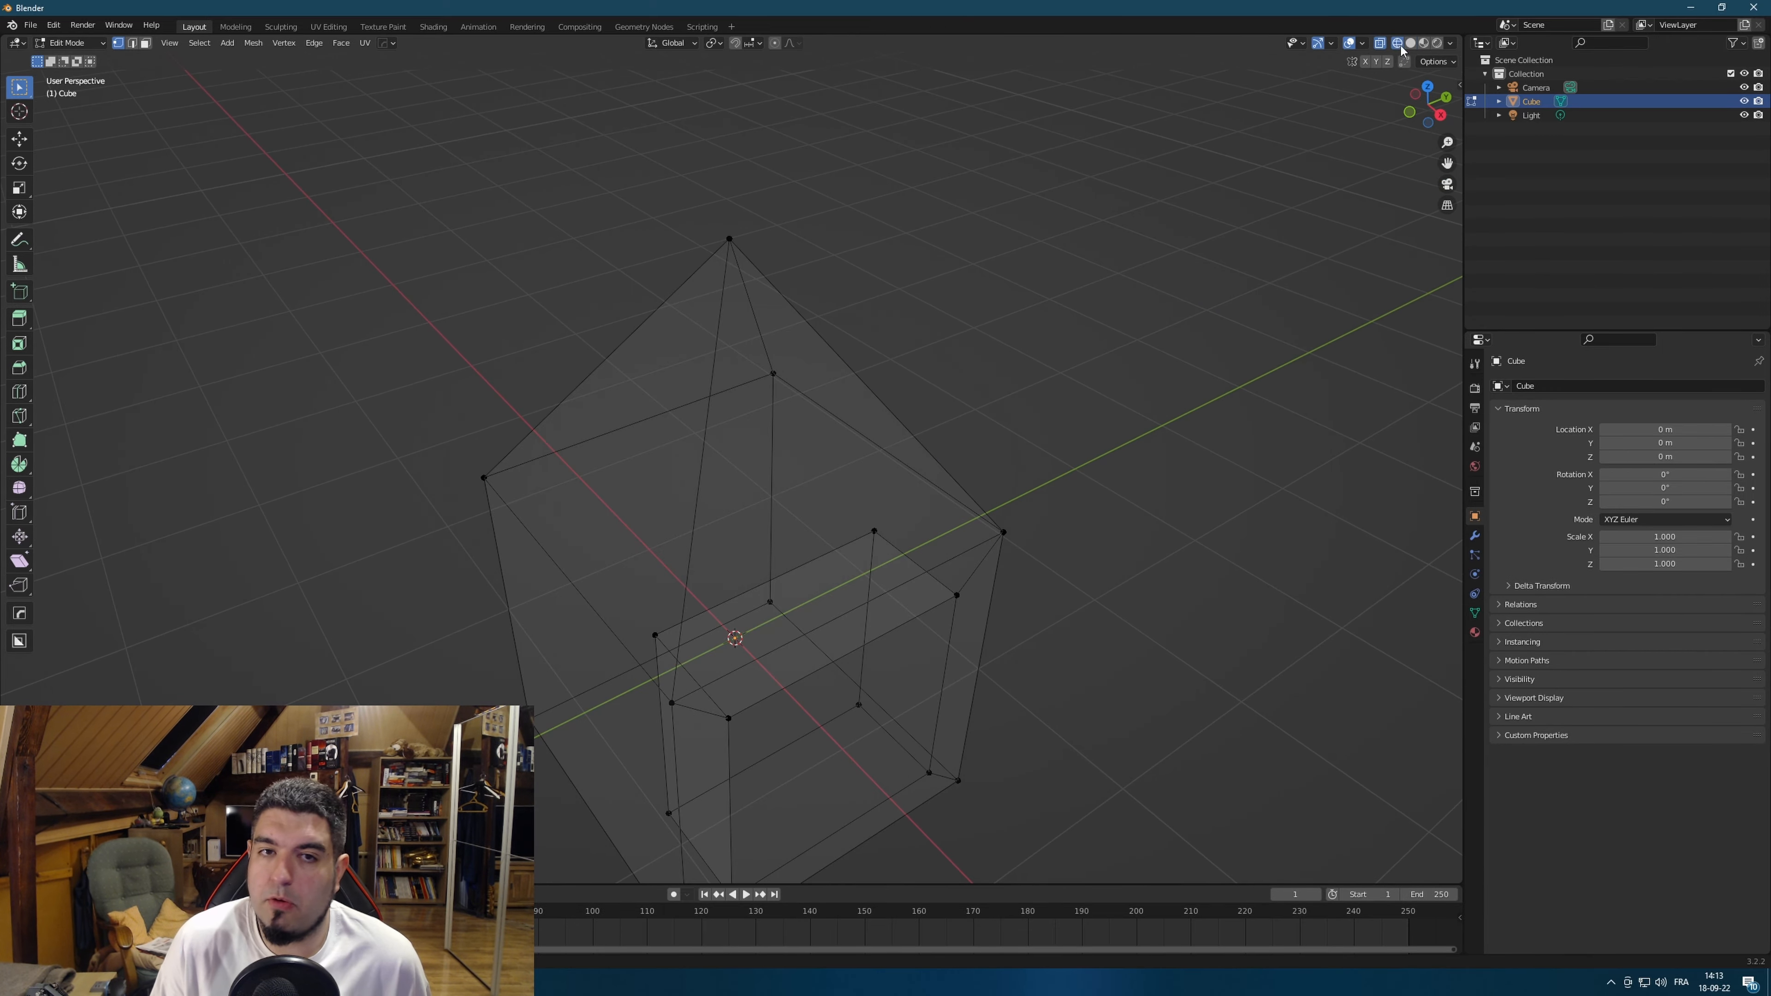
pyautogui.moveTo(941, 243); pyautogui.dragTo(917, 264, button='middle')
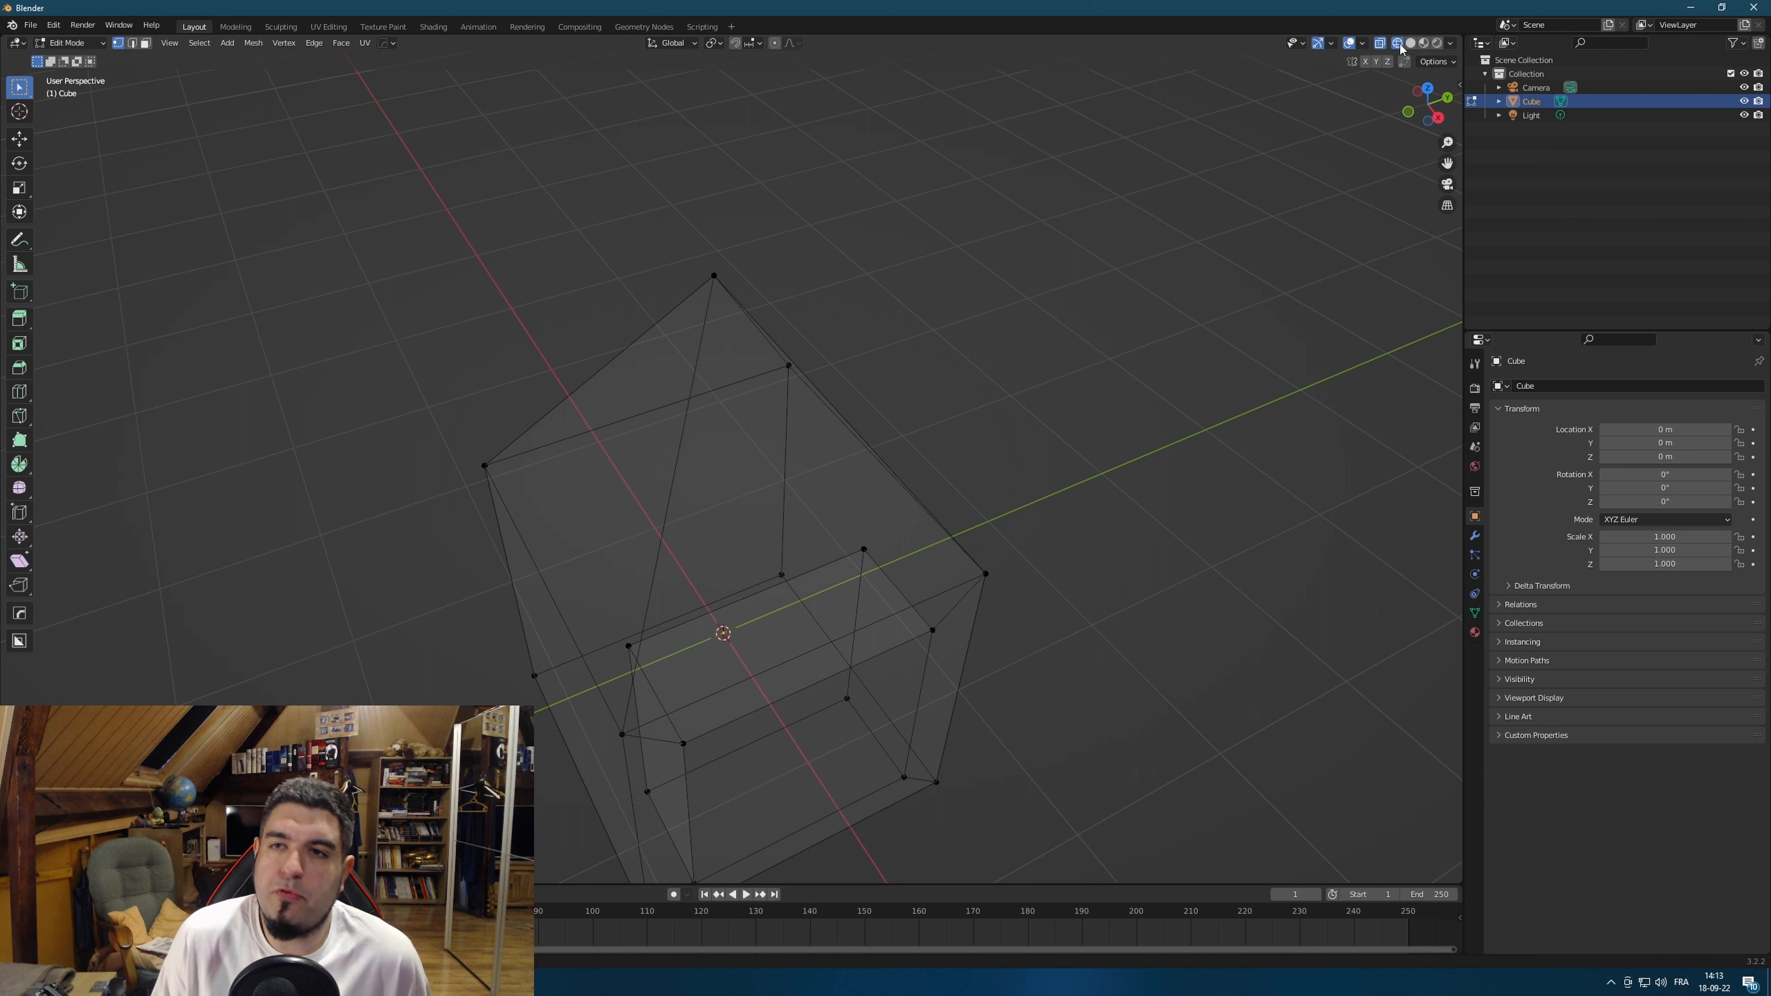
pyautogui.moveTo(493, 155); pyautogui.dragTo(858, 397)
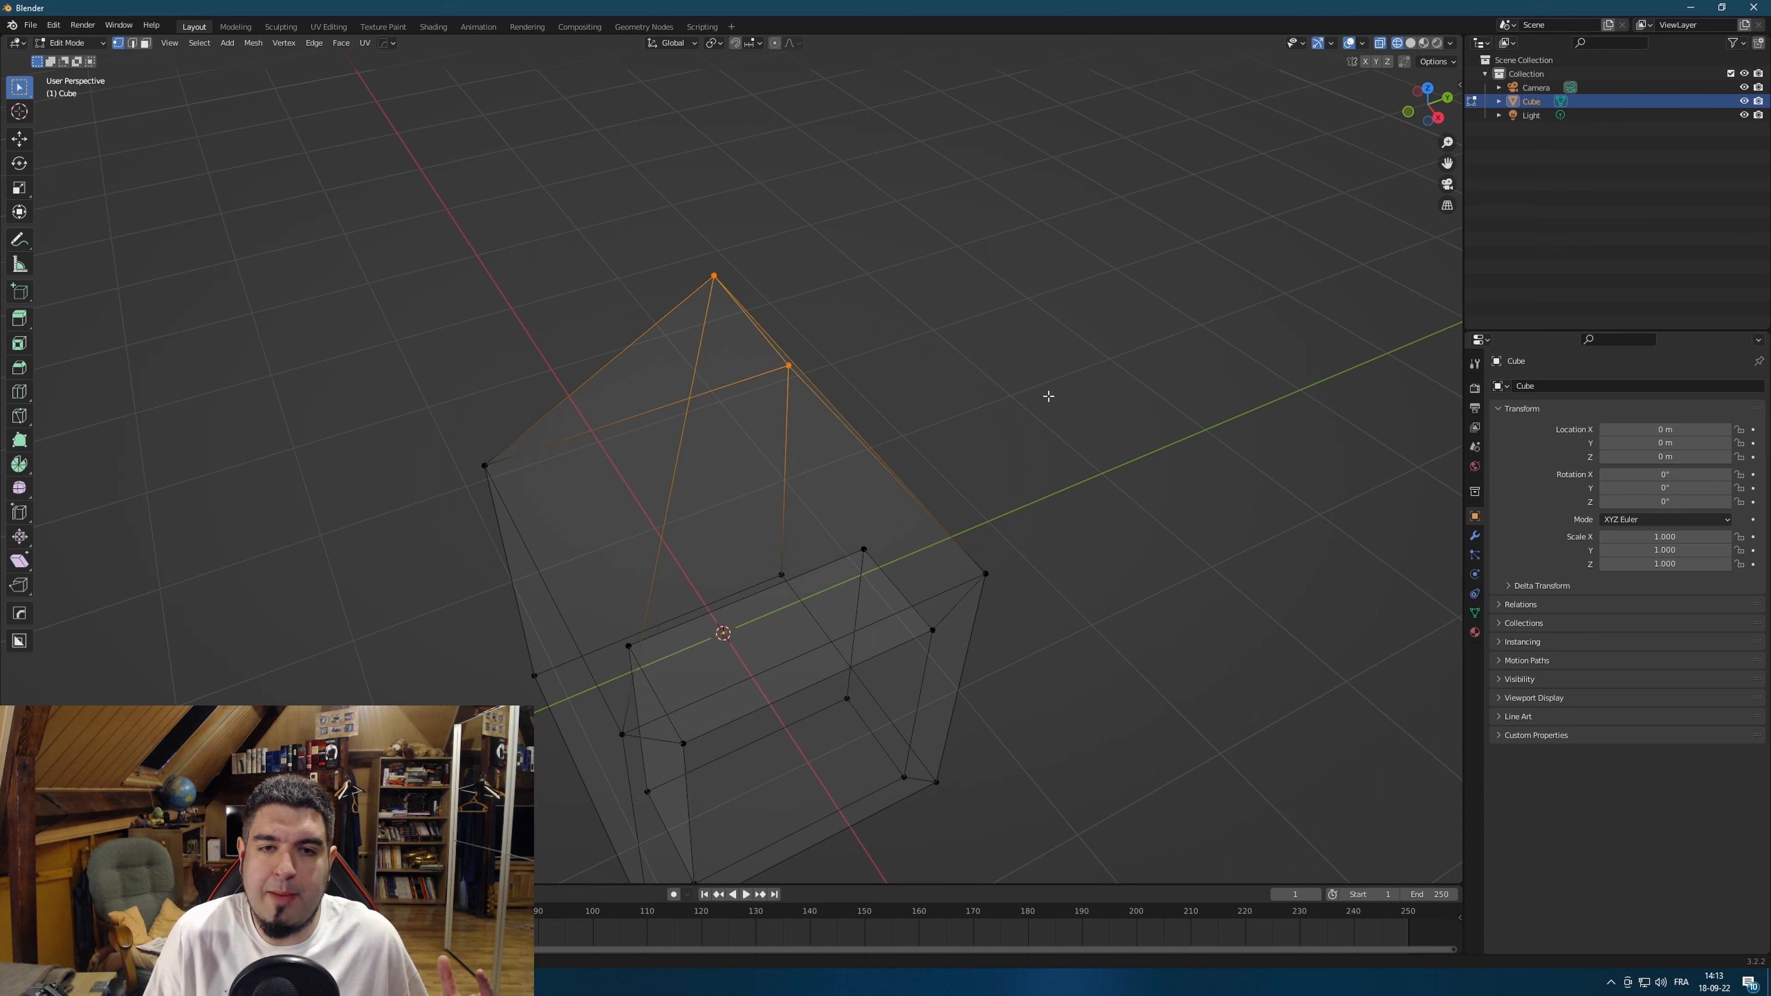
pyautogui.click(1048, 397)
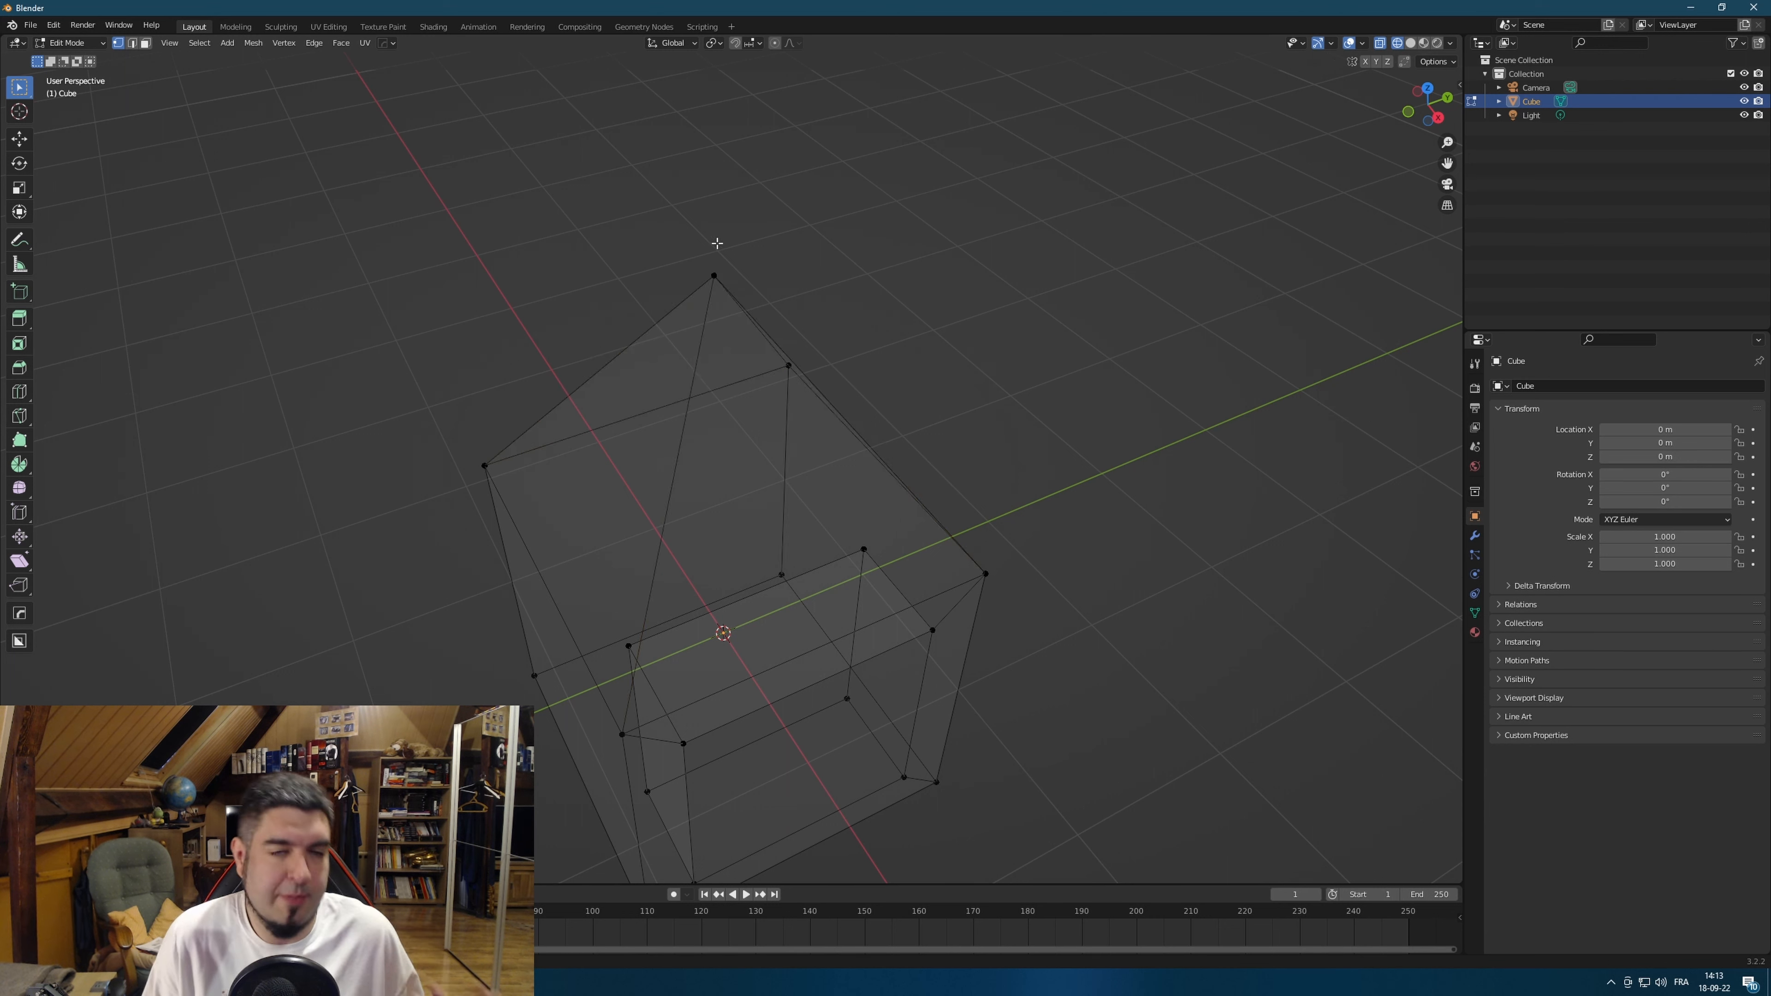
# Box-select only the overlapping vertices at the roof's apex and merge them at center.
pyautogui.moveTo(542, 158); pyautogui.dragTo(632, 130, button='middle')
pyautogui.moveTo(623, 121); pyautogui.dragTo(1062, 325)
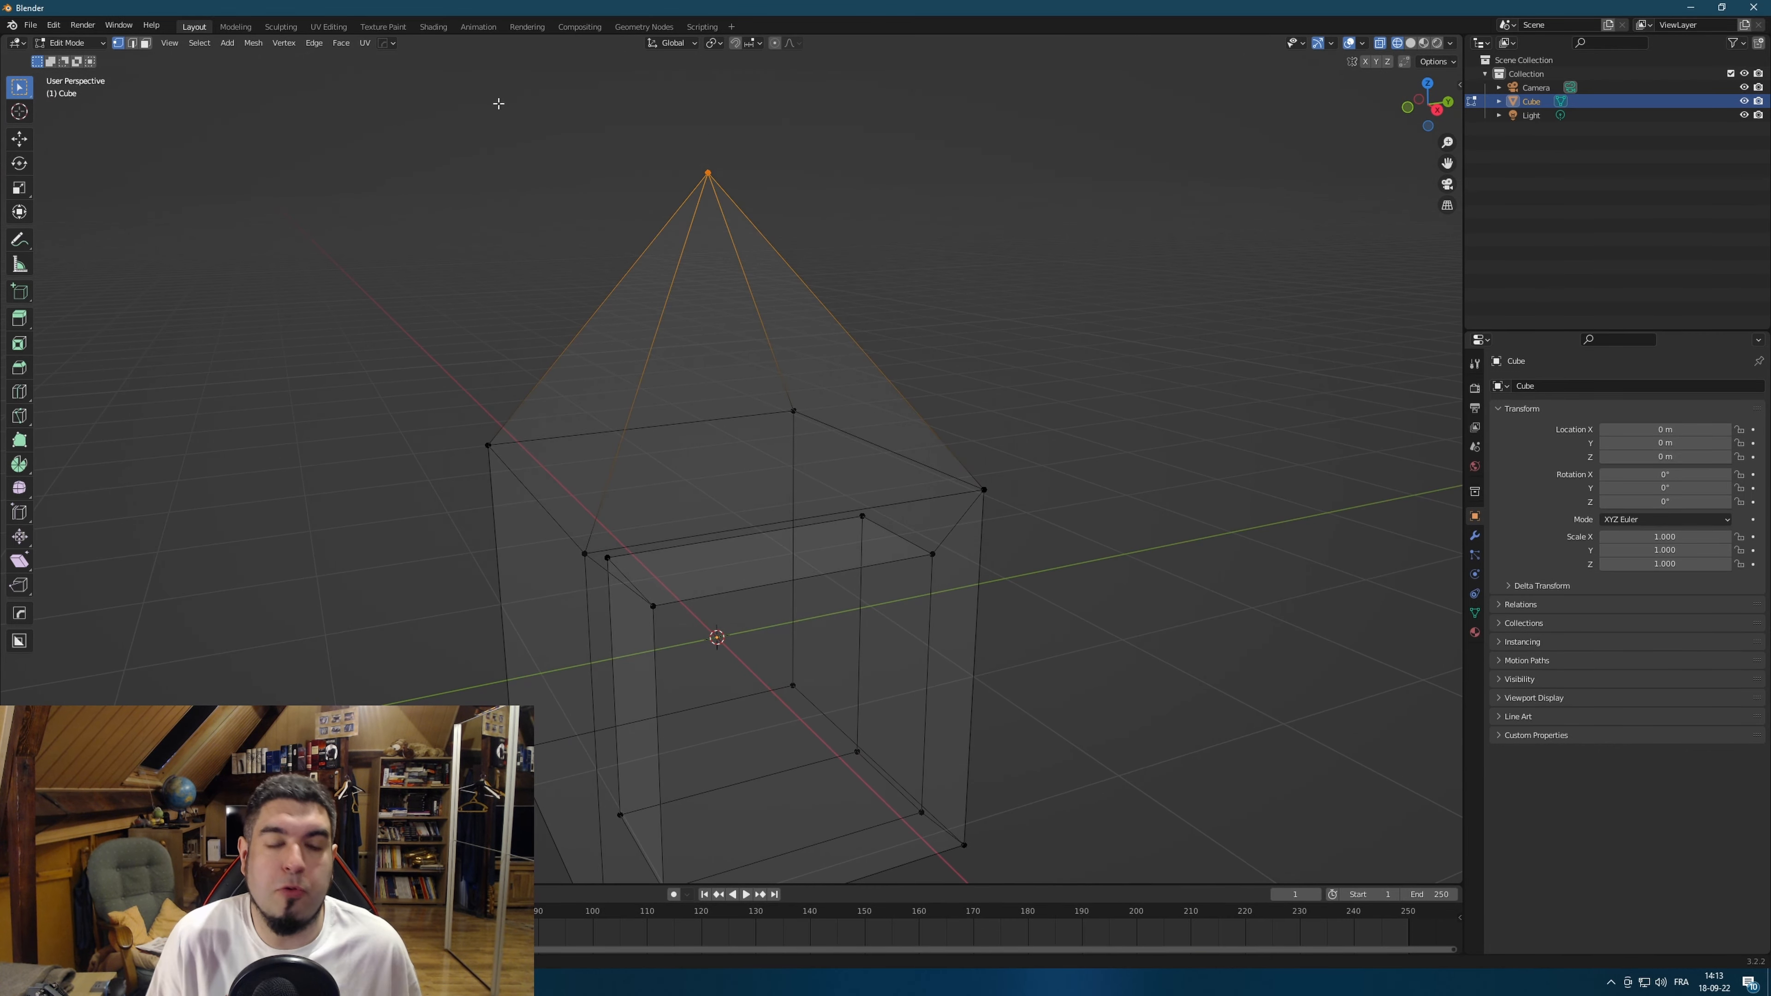
pyautogui.moveTo(524, 93); pyautogui.dragTo(1042, 301)
pyautogui.moveTo(894, 253); pyautogui.dragTo(945, 271, button='middle')
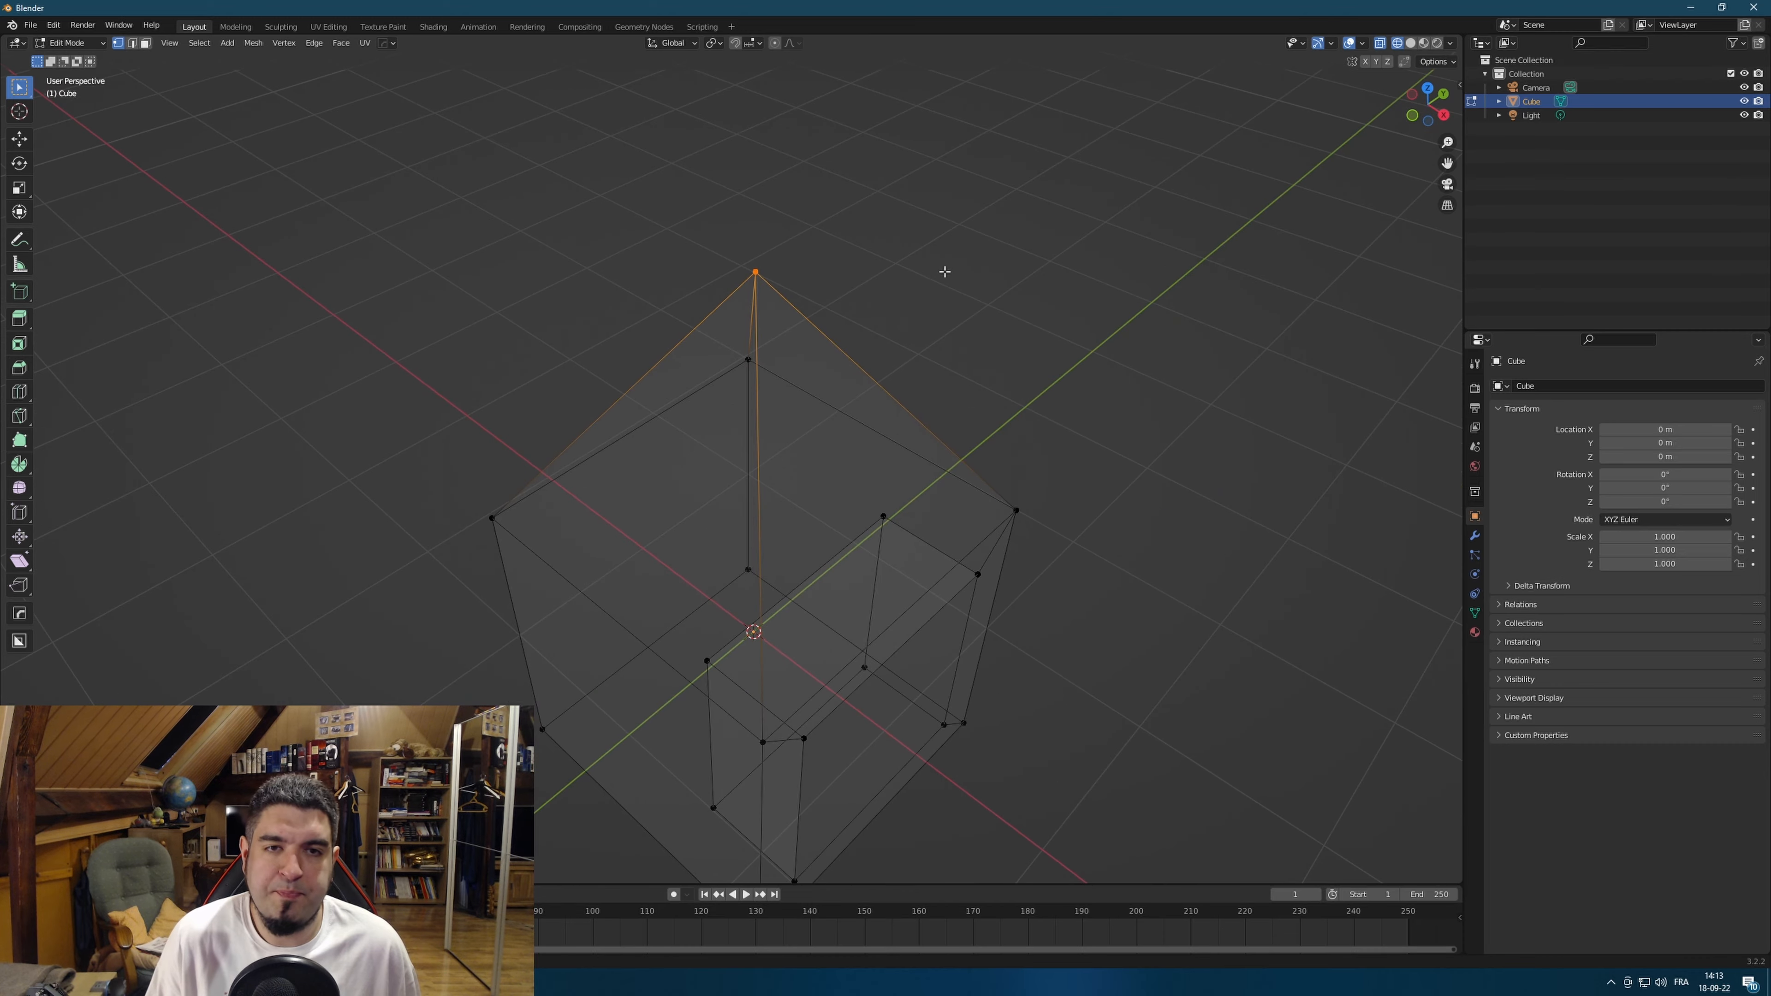
pyautogui.click(255, 44)
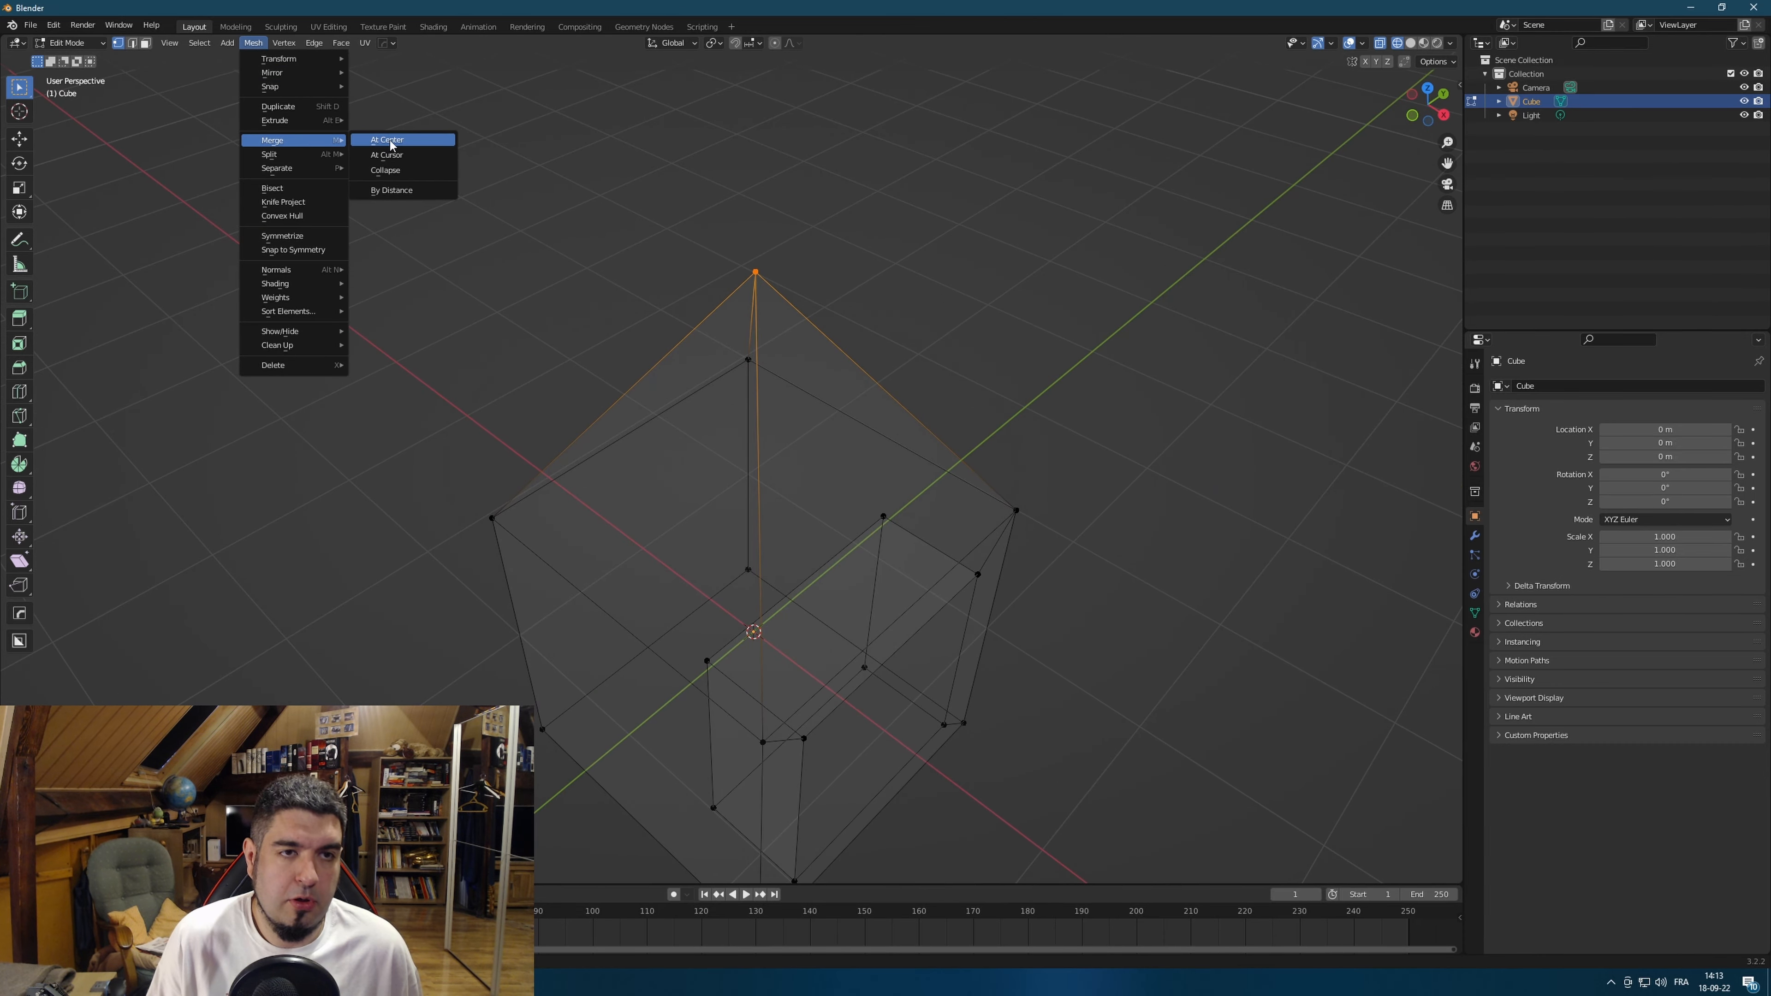
pyautogui.click(952, 223)
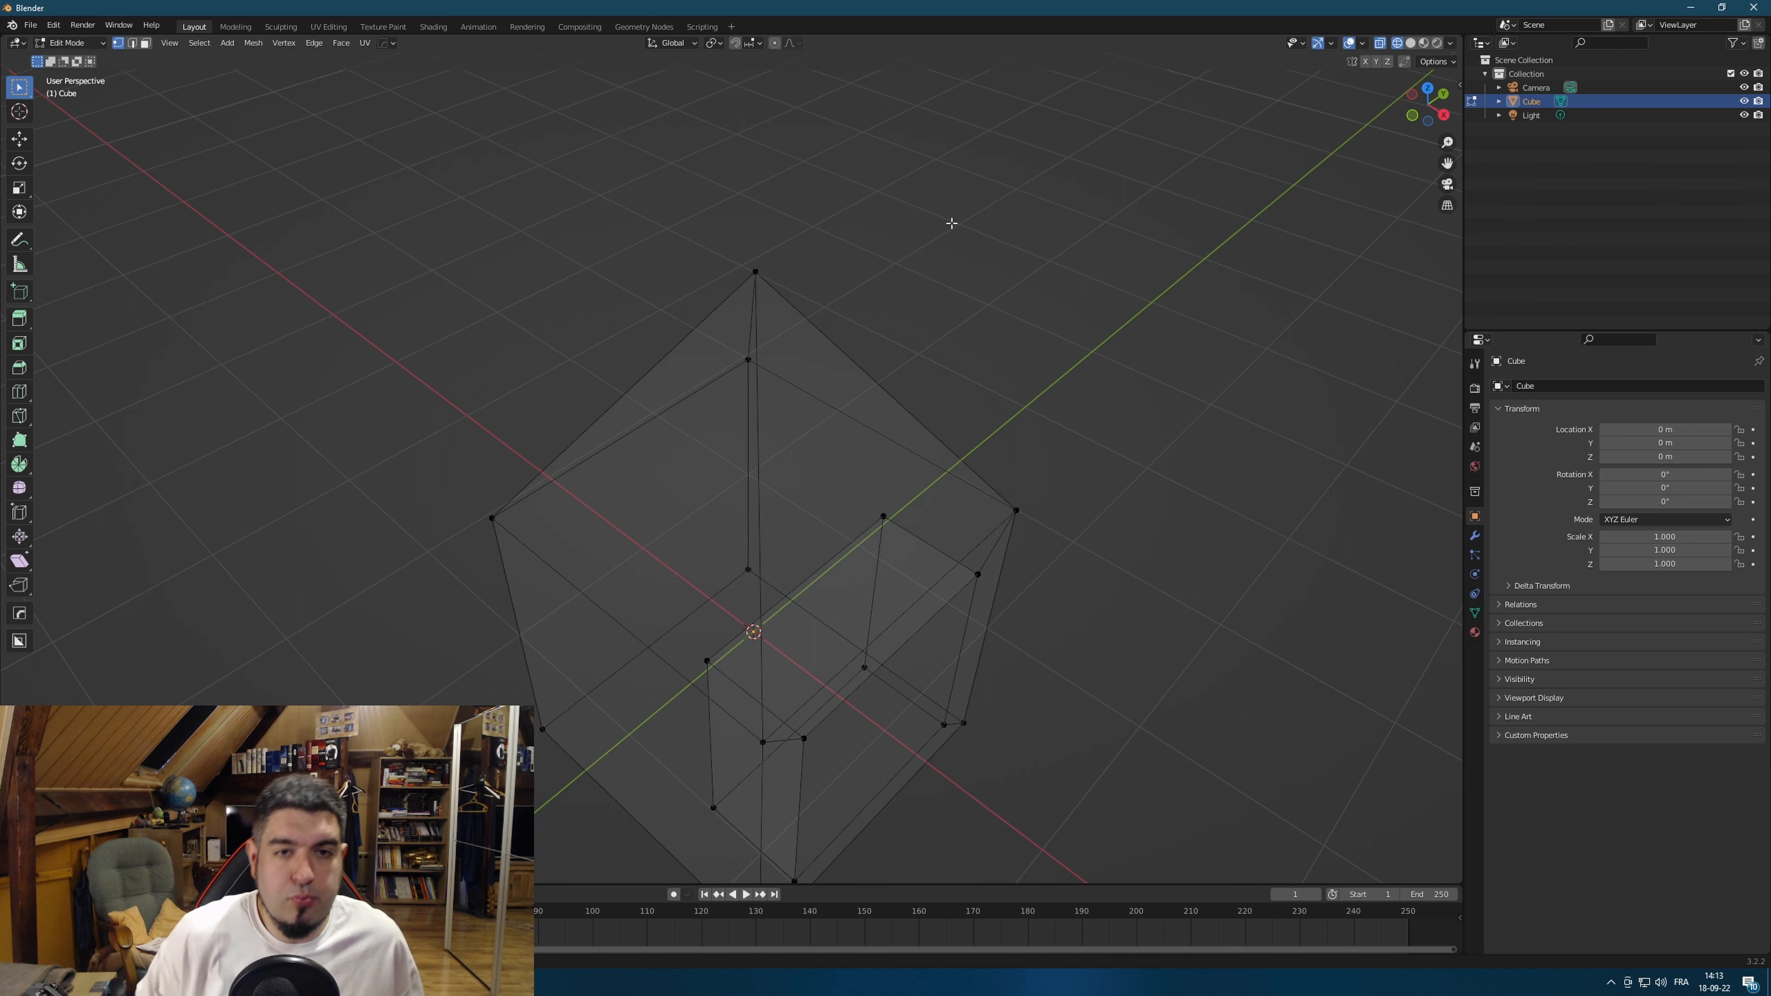
# Return to solid shading, bevel the merged apex vertex, and check the model in Object Mode.
pyautogui.click(759, 277)
pyautogui.moveTo(759, 276); pyautogui.dragTo(1255, 181, button='middle')
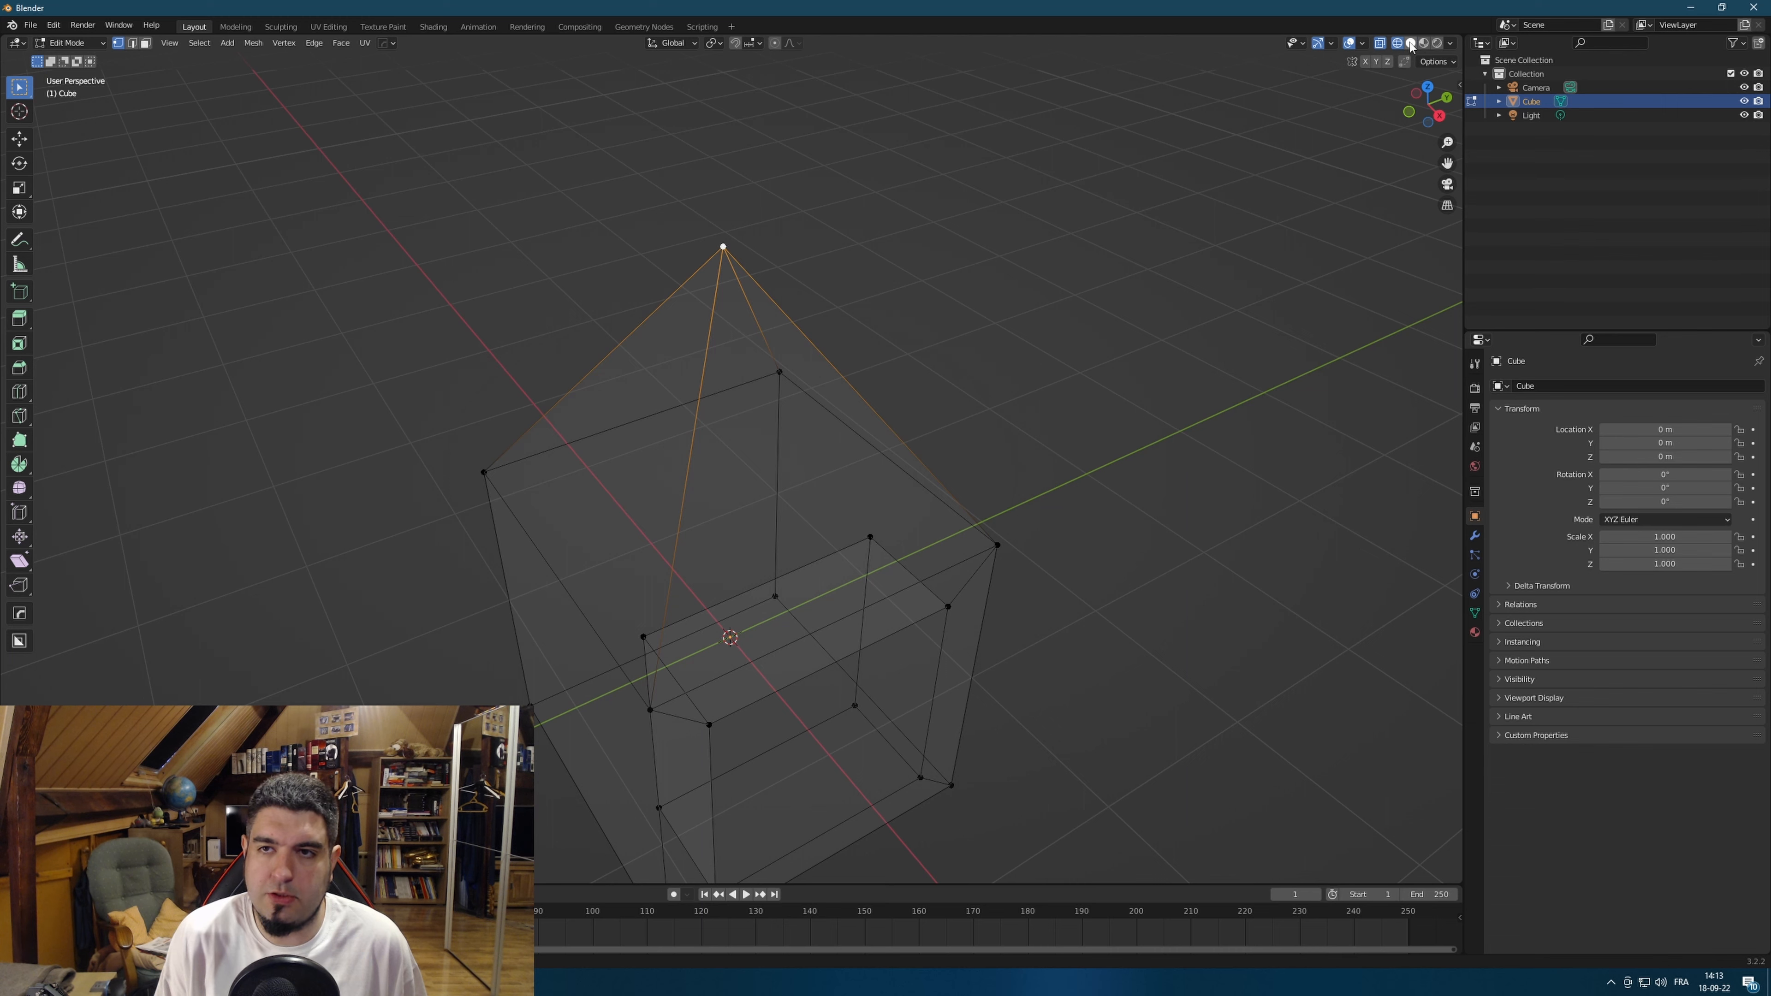
pyautogui.hotkey('alt', 'z')
pyautogui.moveTo(1044, 265); pyautogui.dragTo(964, 261, button='middle')
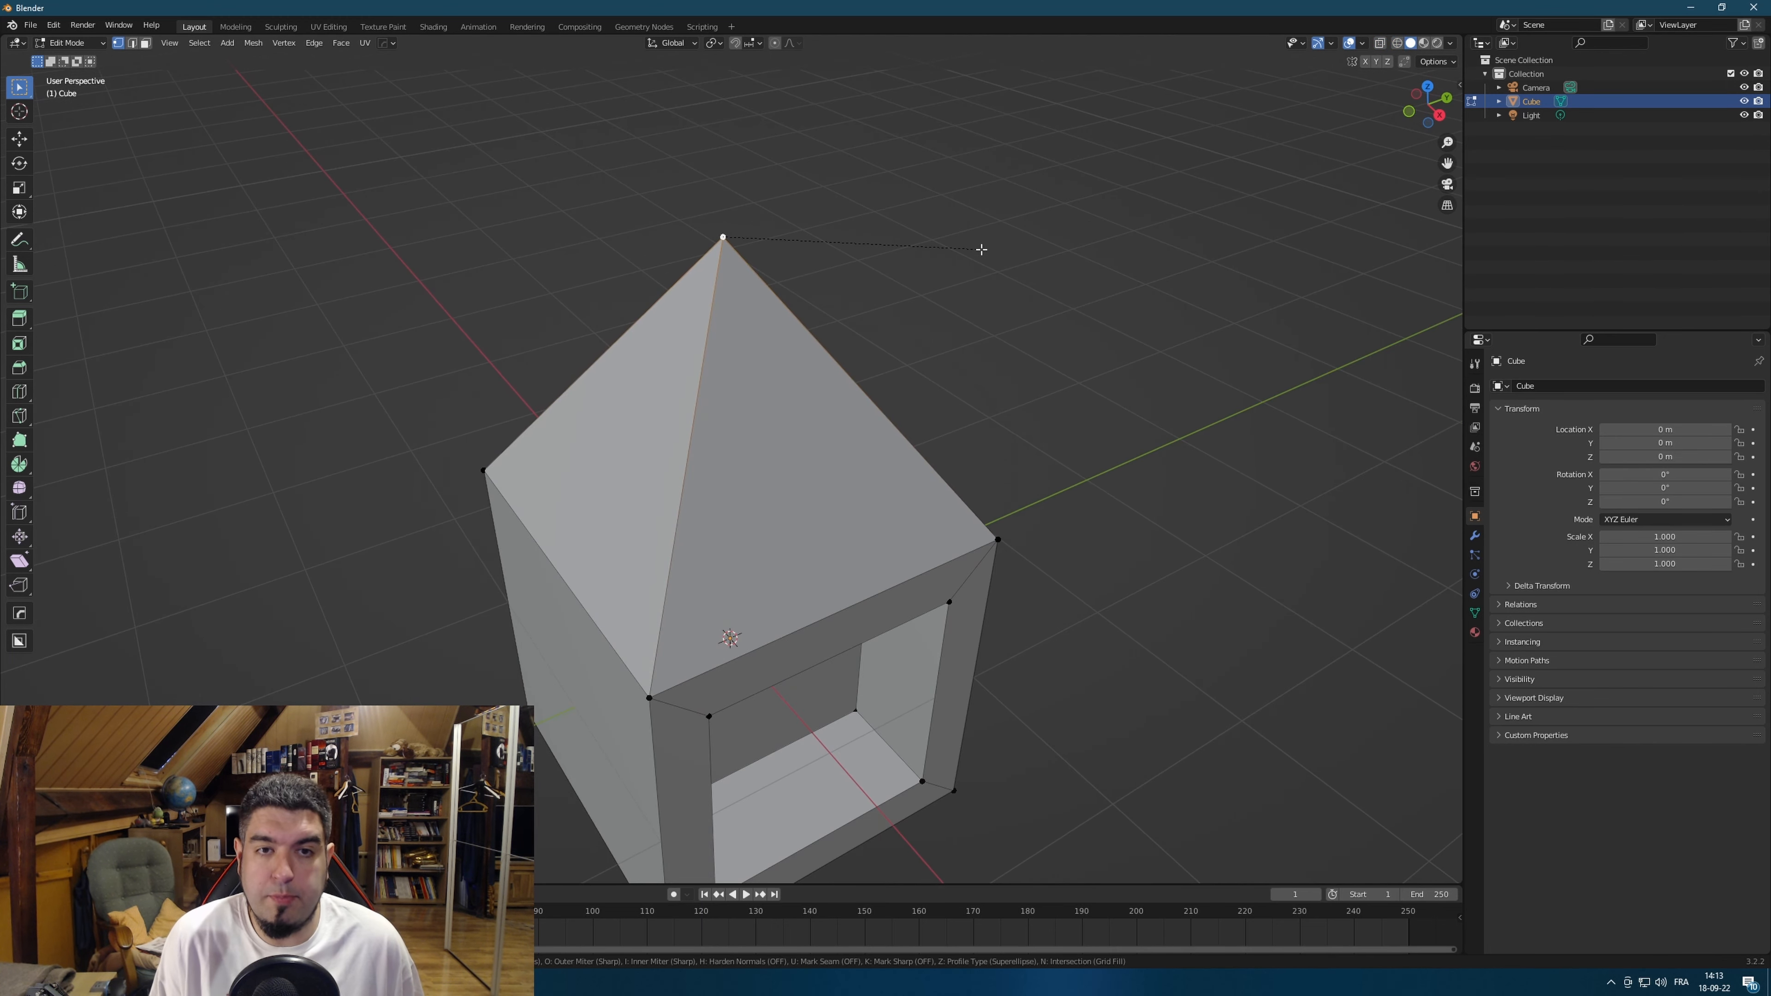
pyautogui.hotkey('ctrl', 'shift', 'b')
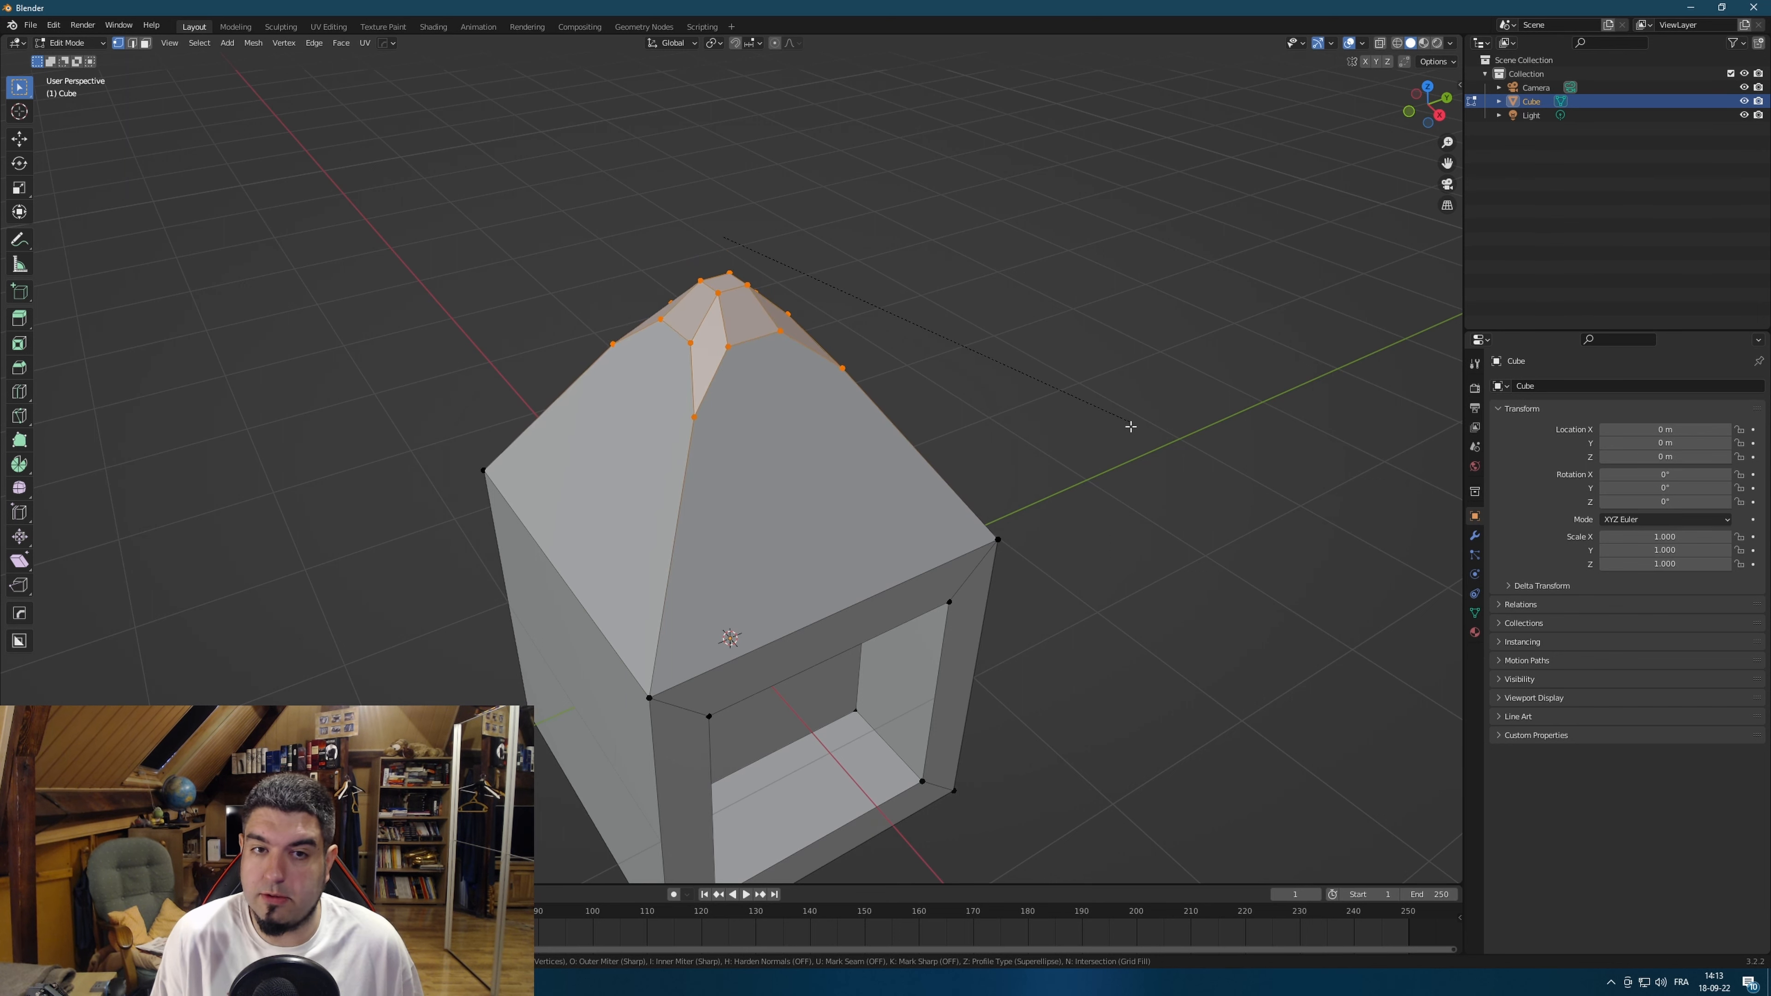
pyautogui.click(1133, 438)
pyautogui.press('Tab')
pyautogui.moveTo(1229, 555); pyautogui.dragTo(1123, 423, button='middle')
pyautogui.scroll(-3, 1081, 391)
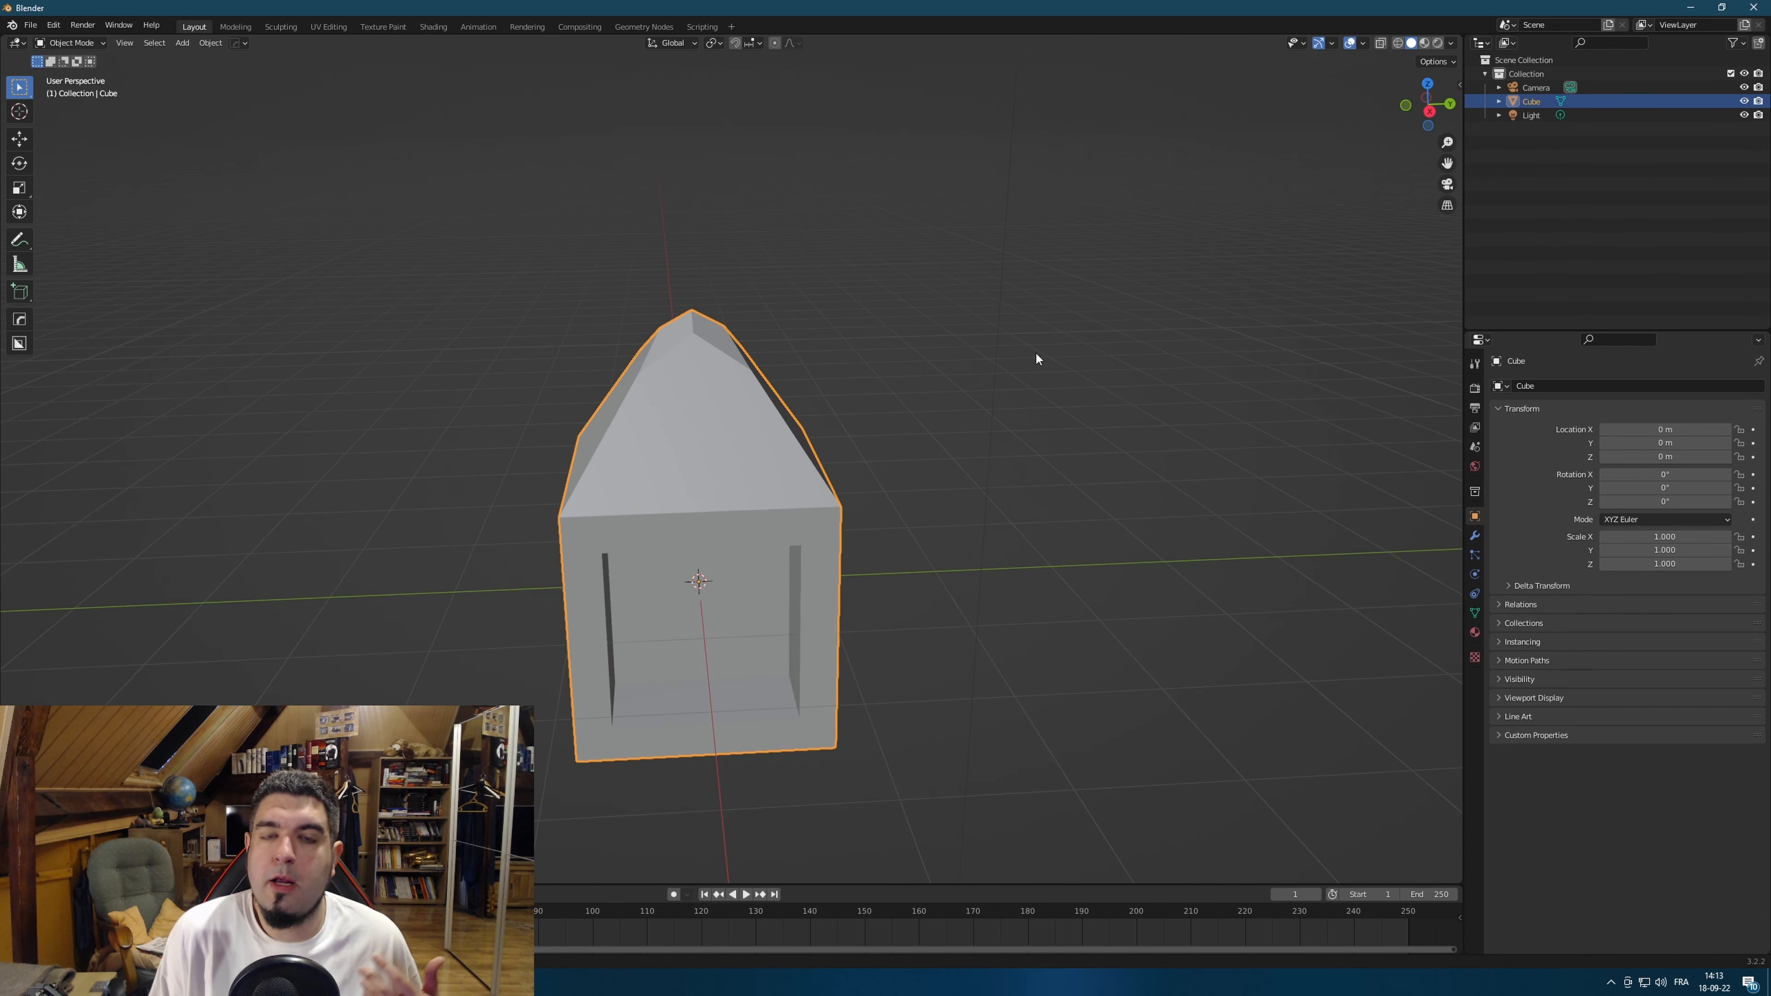
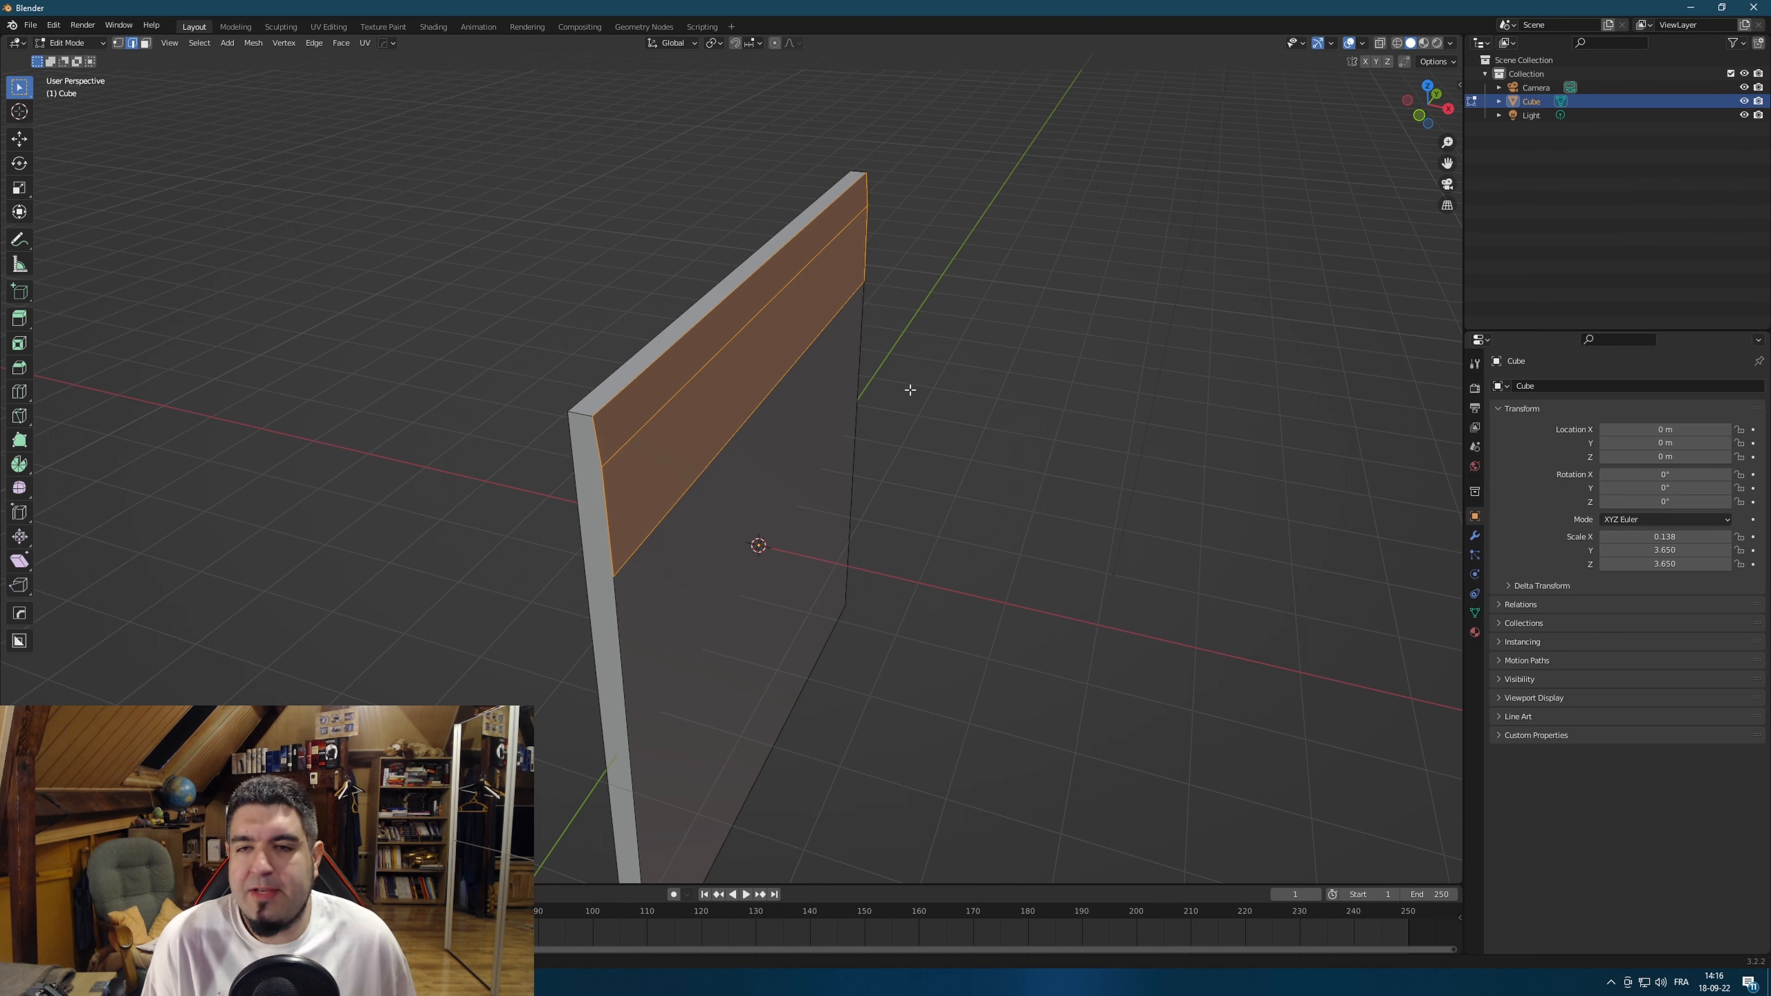
# Show the viewport sidebar and look through its View, Tool and Item settings.
pyautogui.moveTo(910, 389); pyautogui.dragTo(1068, 392, button='middle')
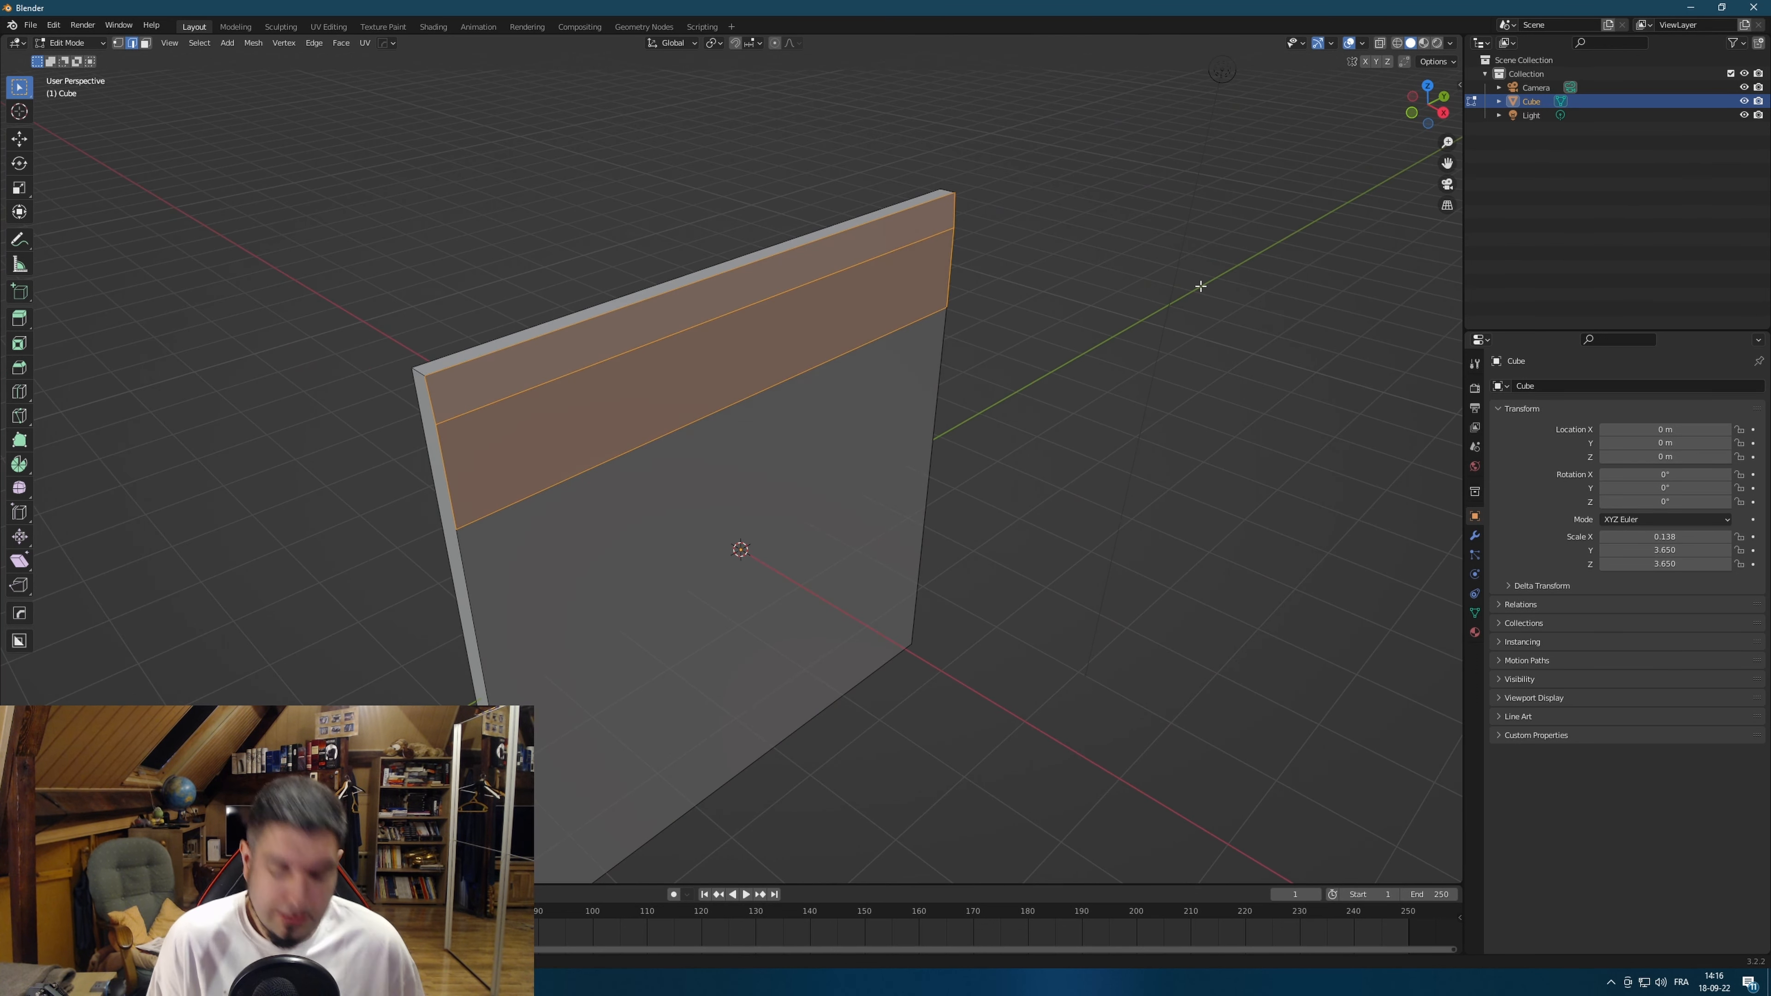
pyautogui.press('n')
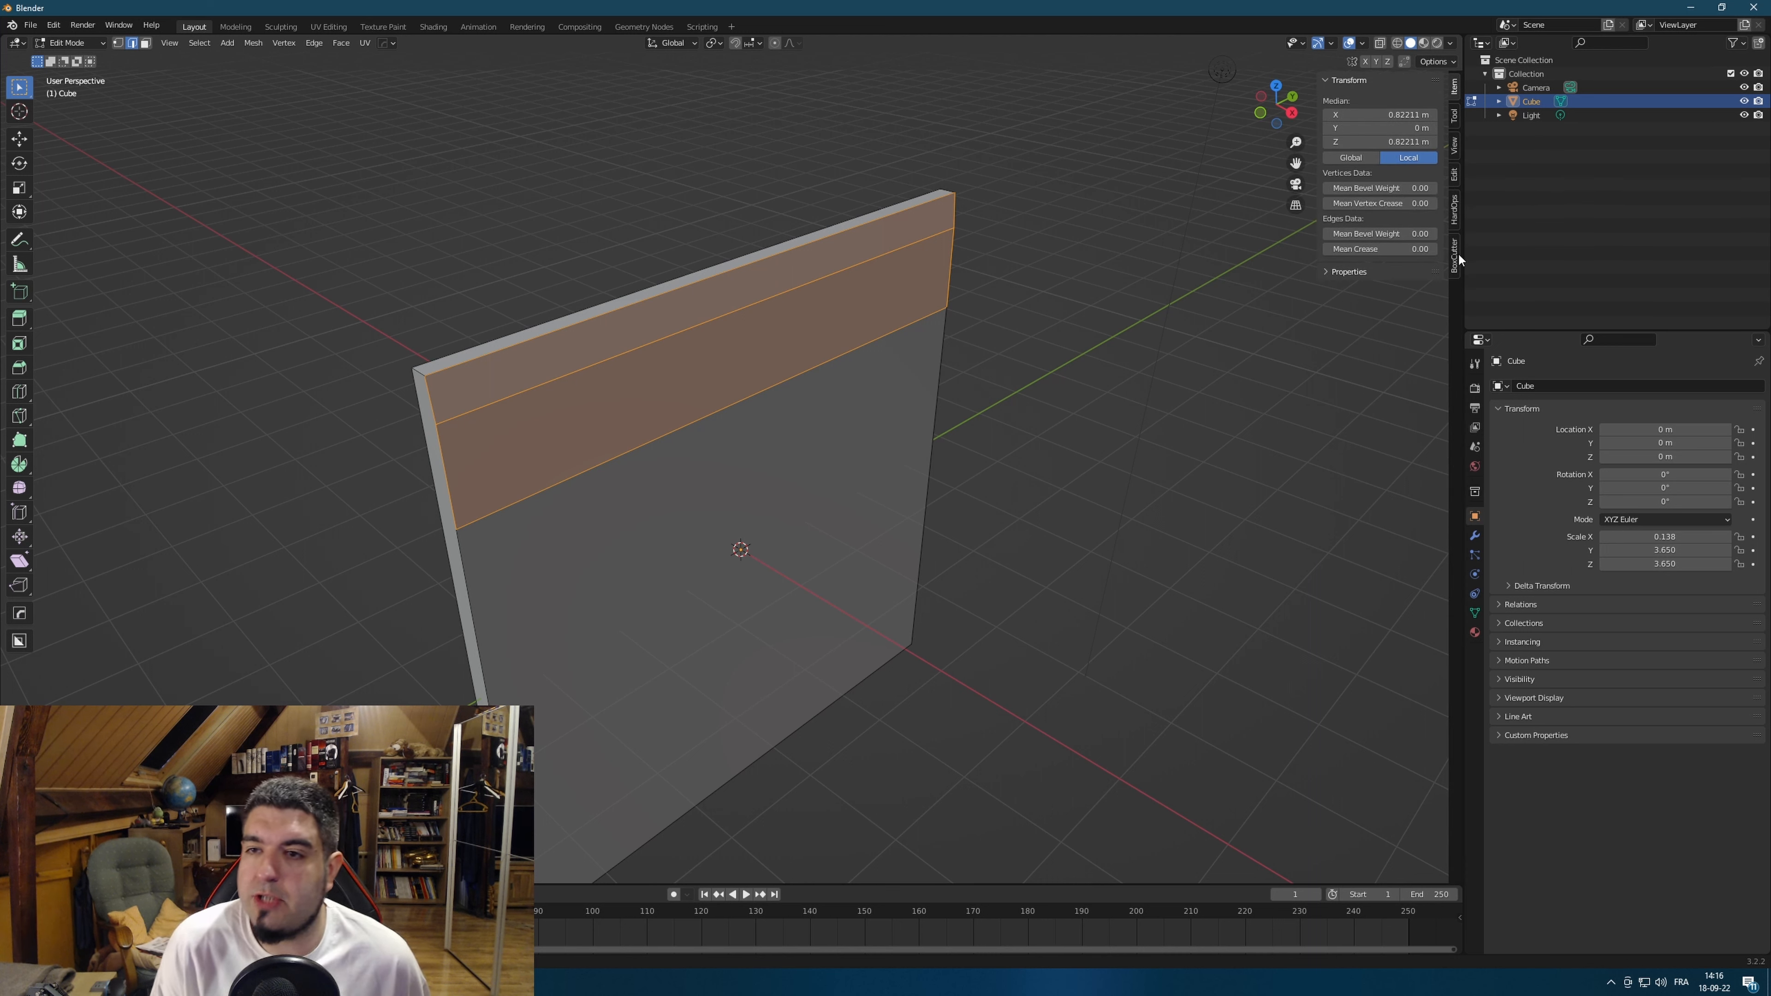
pyautogui.click(1458, 150)
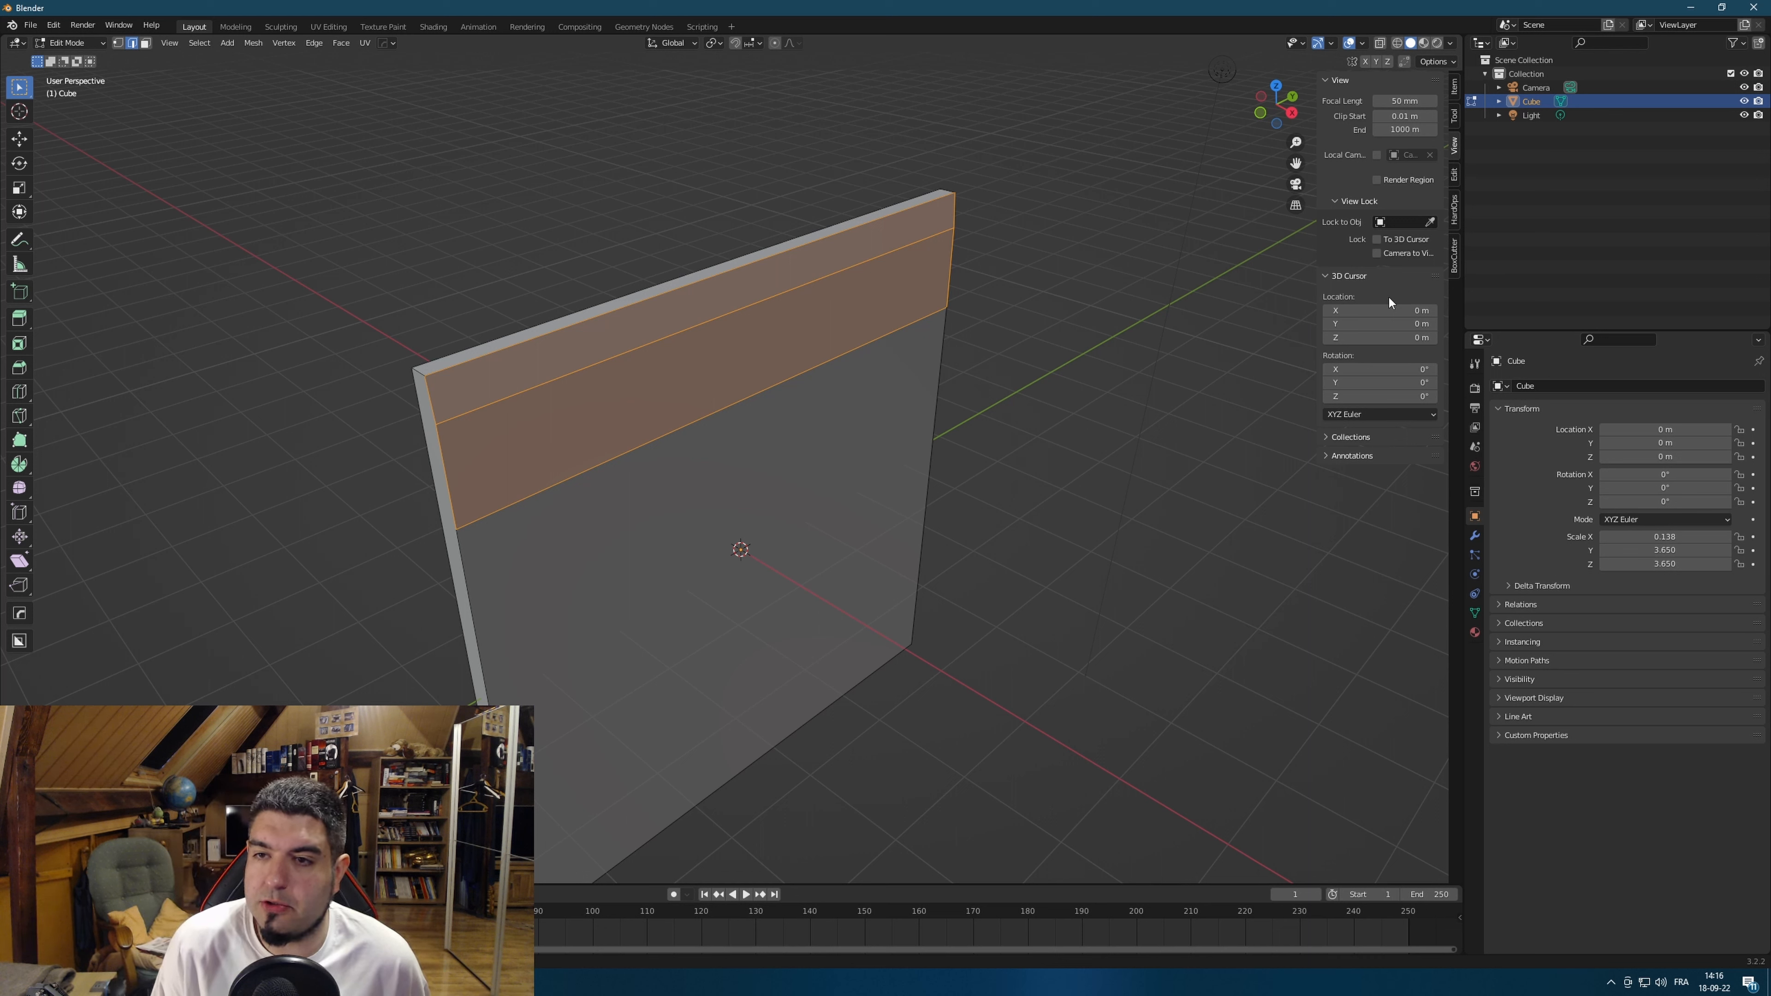
pyautogui.click(1455, 120)
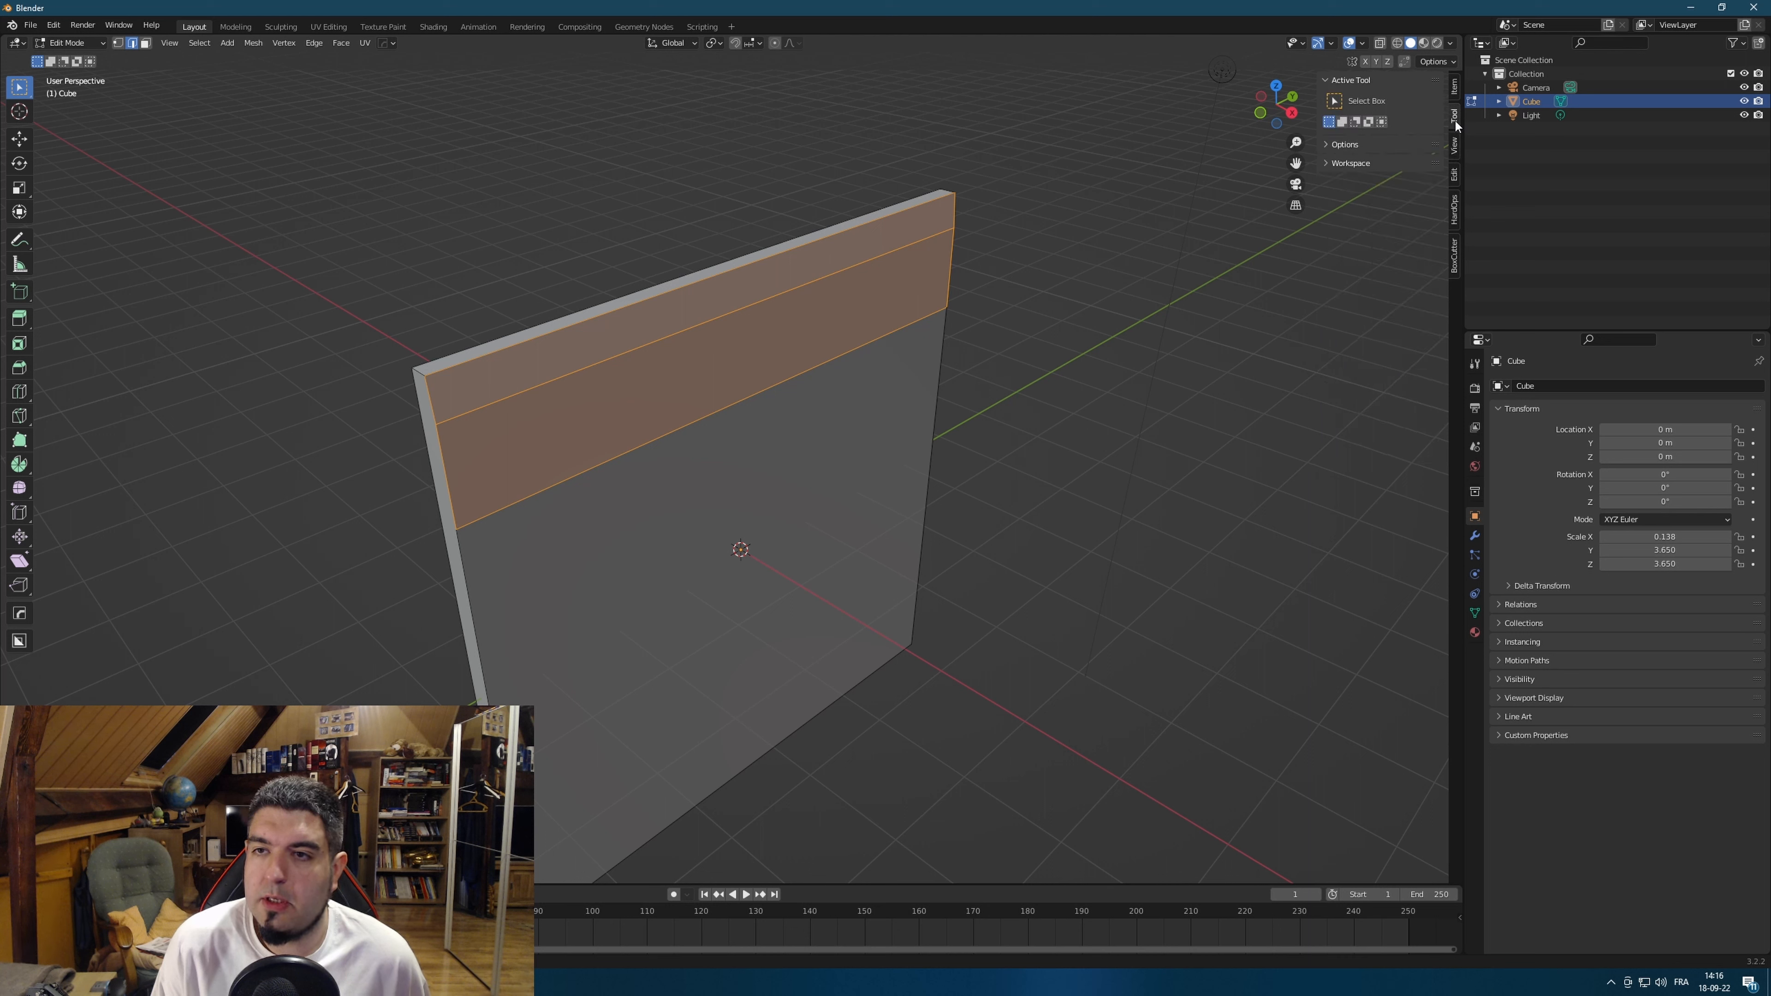
pyautogui.click(1455, 88)
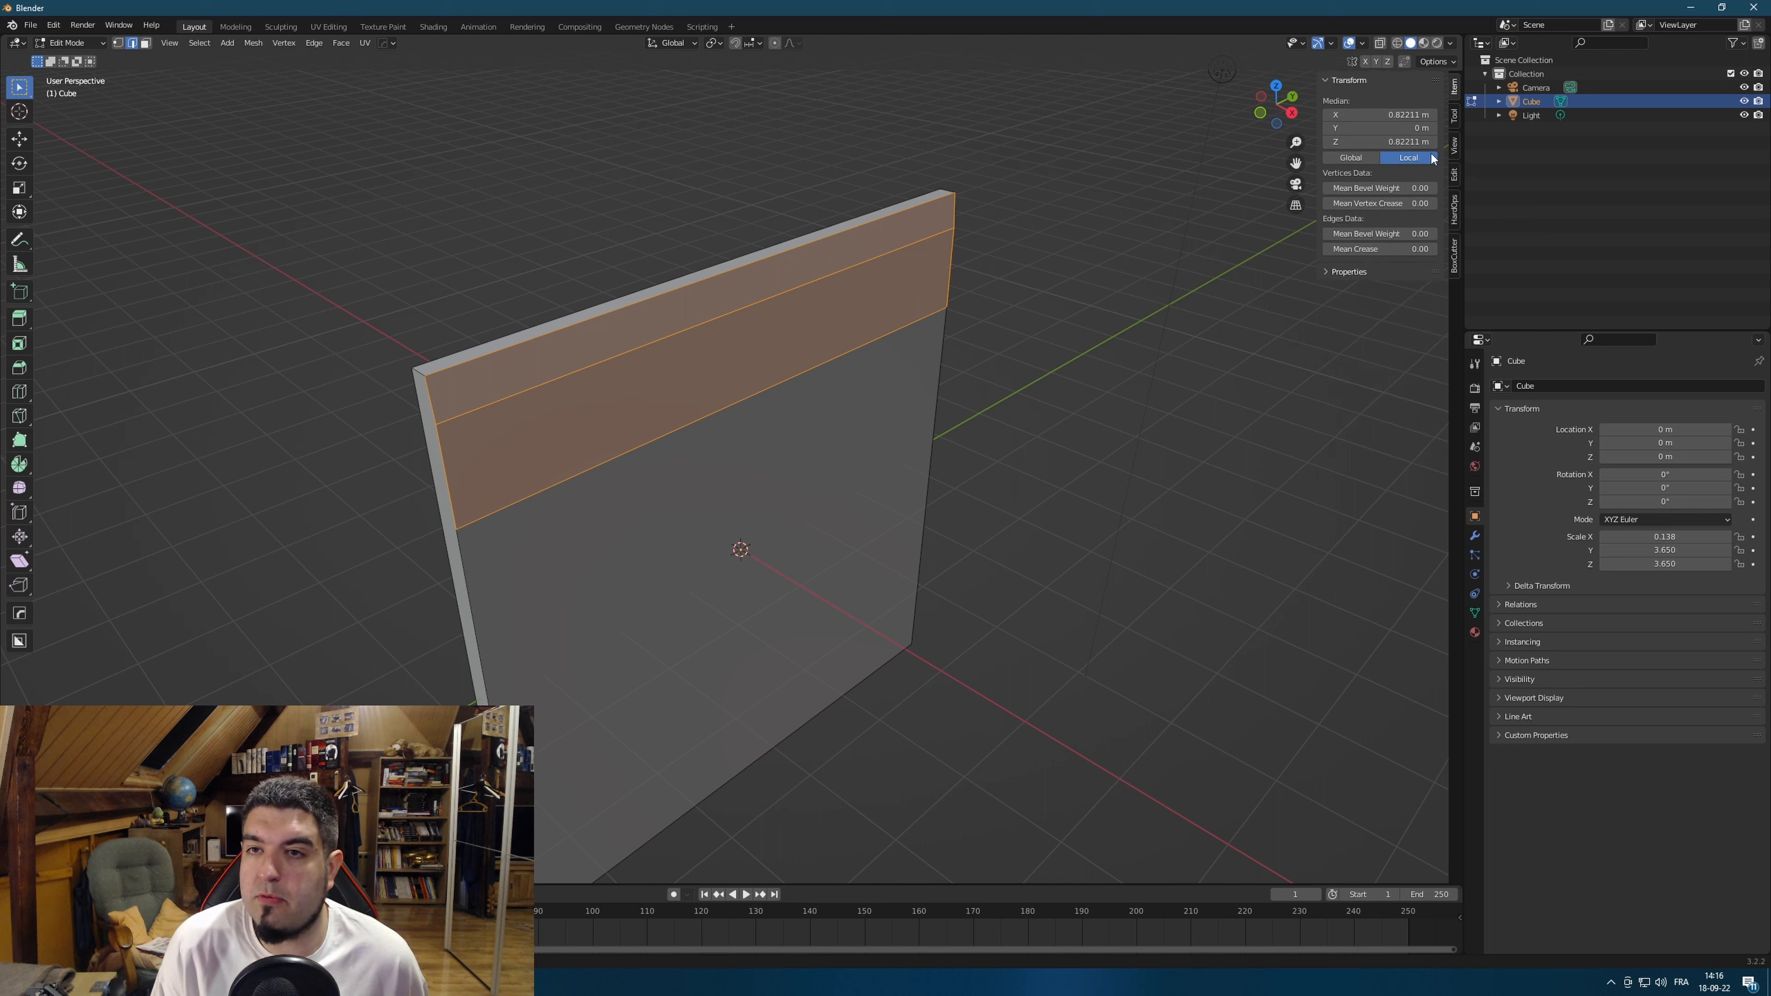
# Return to Object Mode and set the slab's X dimension to 0.5 m.
pyautogui.press('Tab')
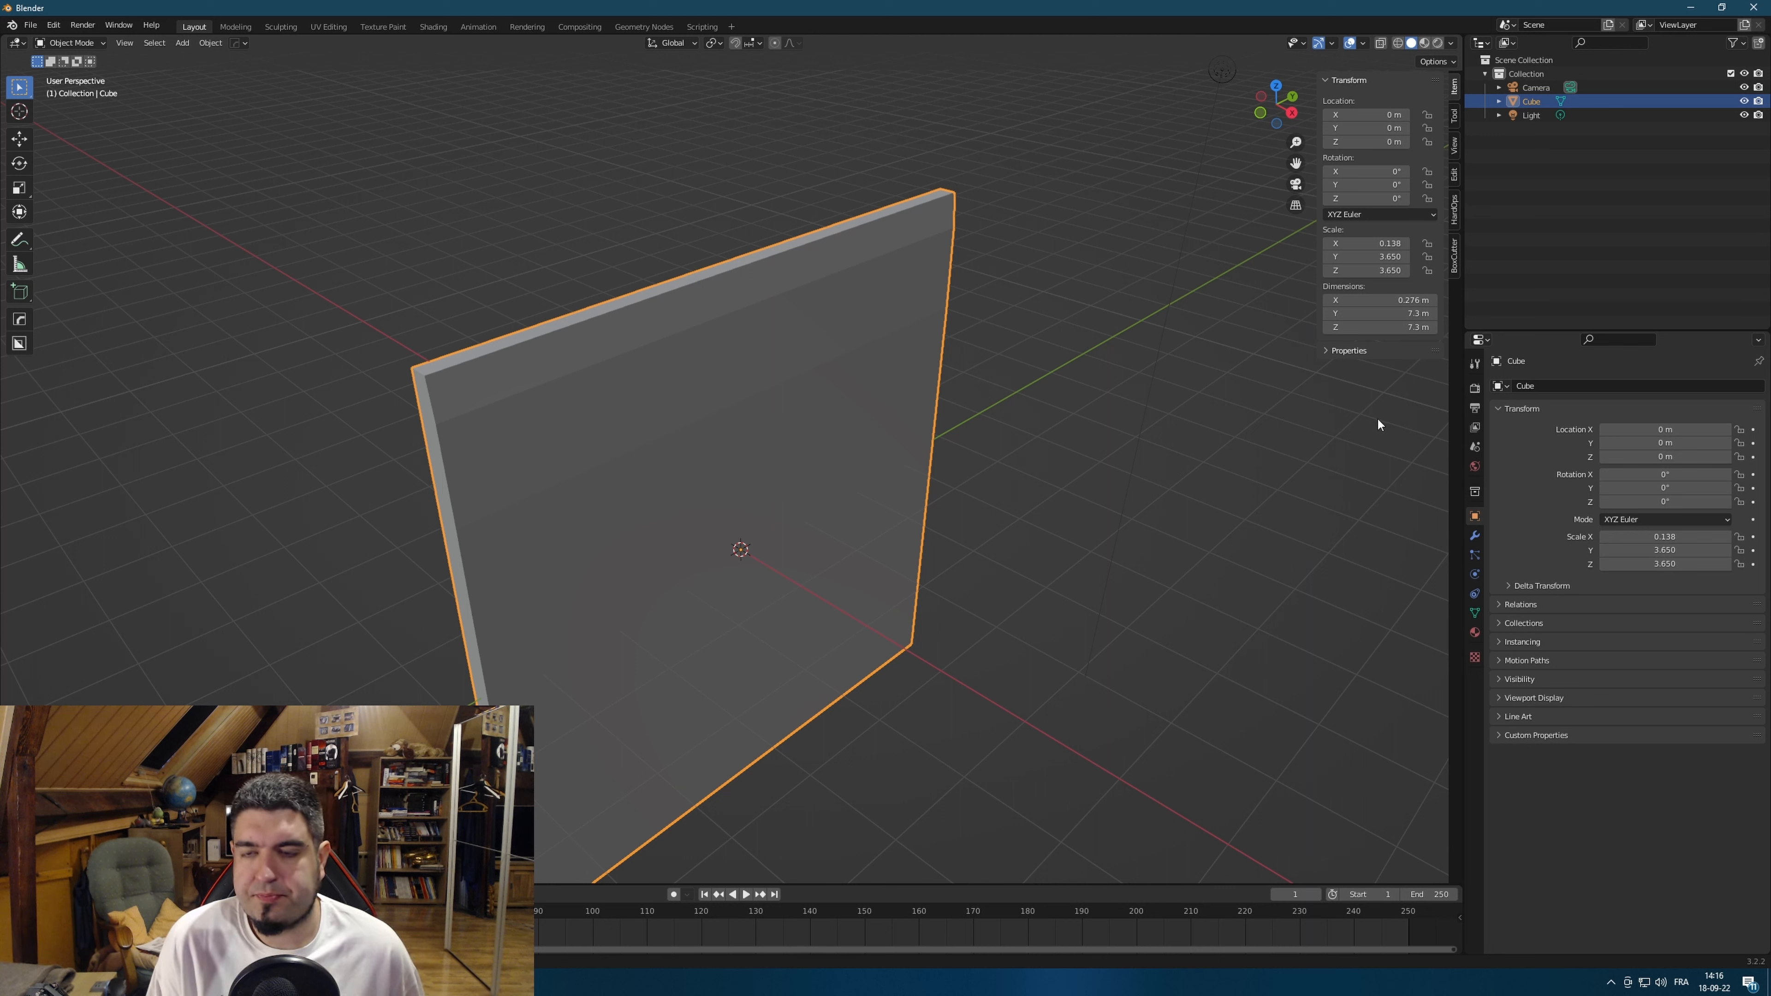
pyautogui.moveTo(1377, 300); pyautogui.dragTo(1398, 294)
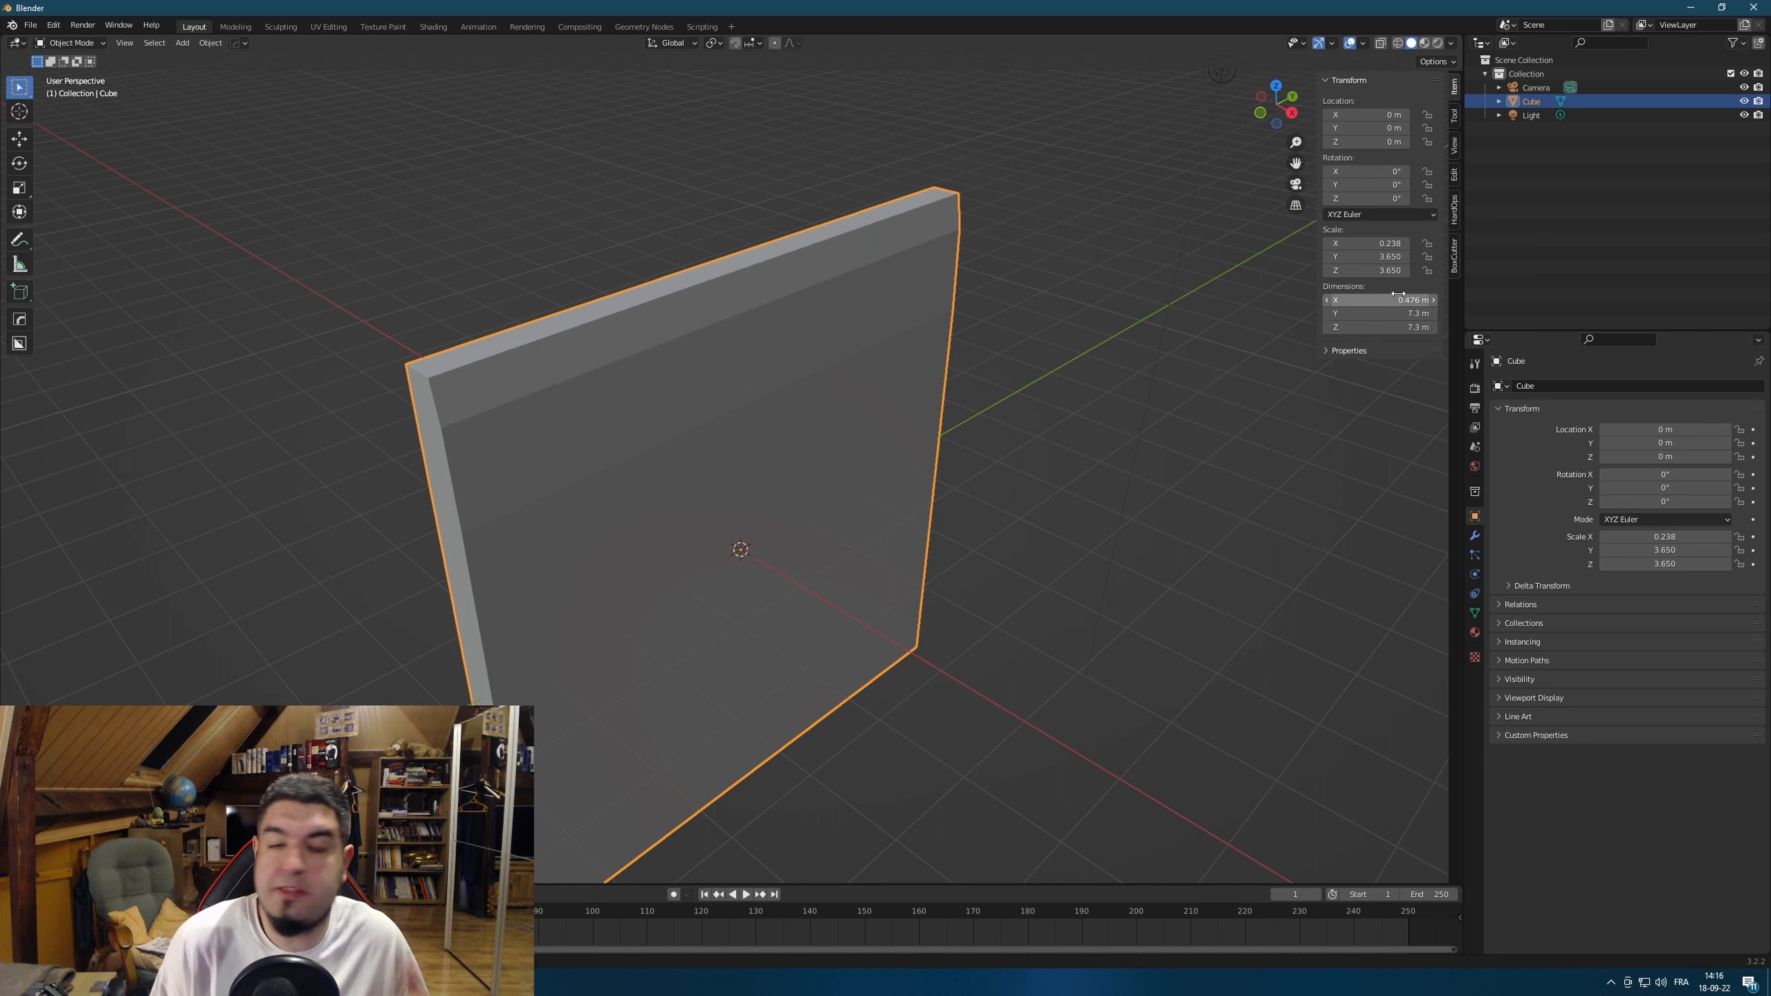
pyautogui.click(1398, 294)
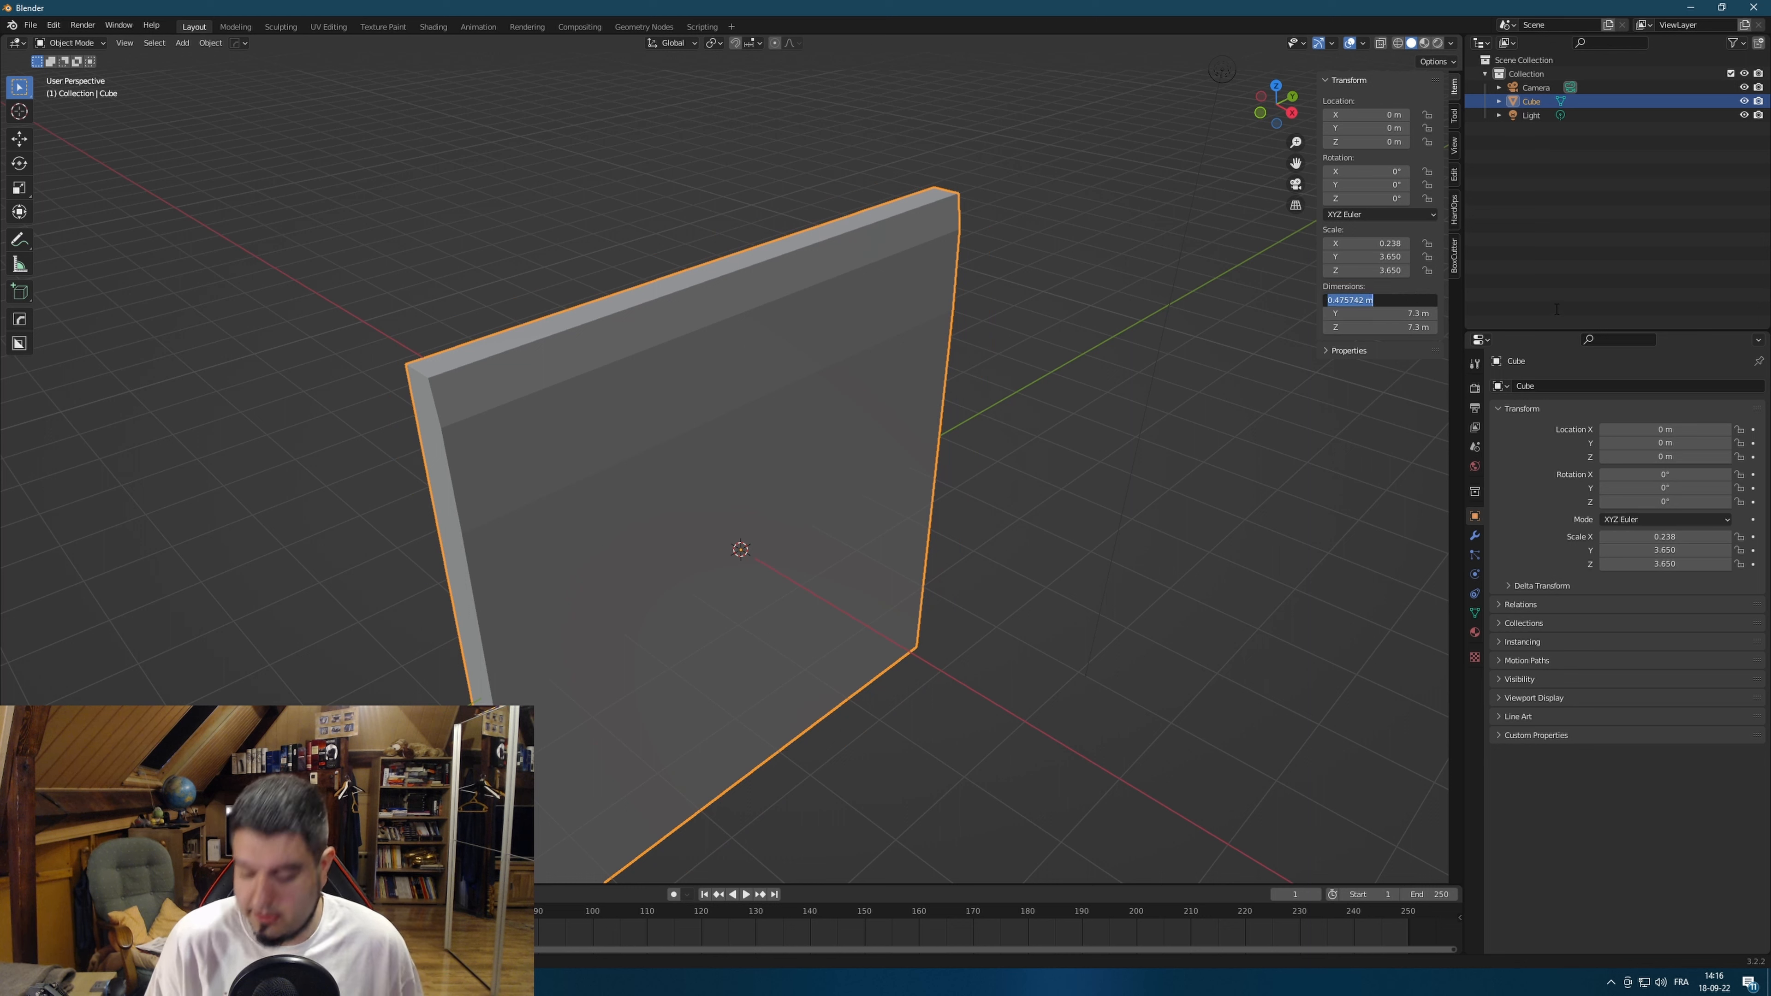
pyautogui.write('0.5')
pyautogui.press('Return')
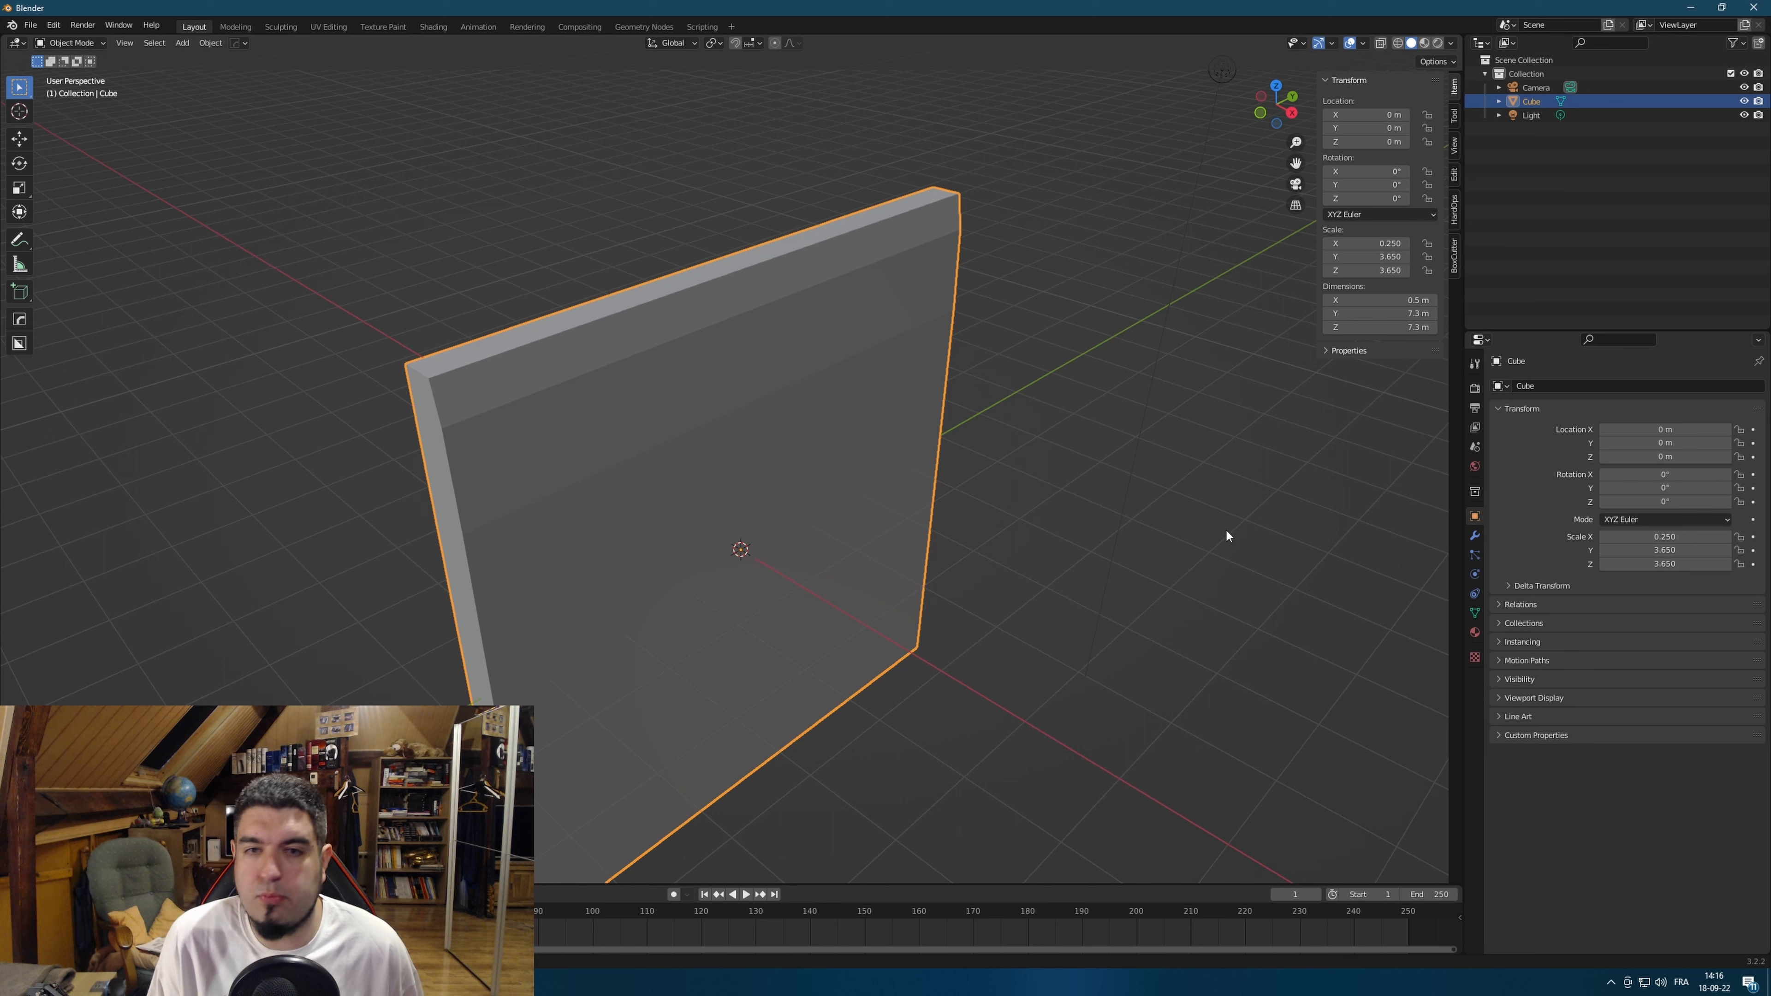
# Examine the slab from several angles, checking its beveled faces in Edit Mode before returning to Object Mode.
pyautogui.moveTo(978, 376); pyautogui.dragTo(1092, 327, button='middle')
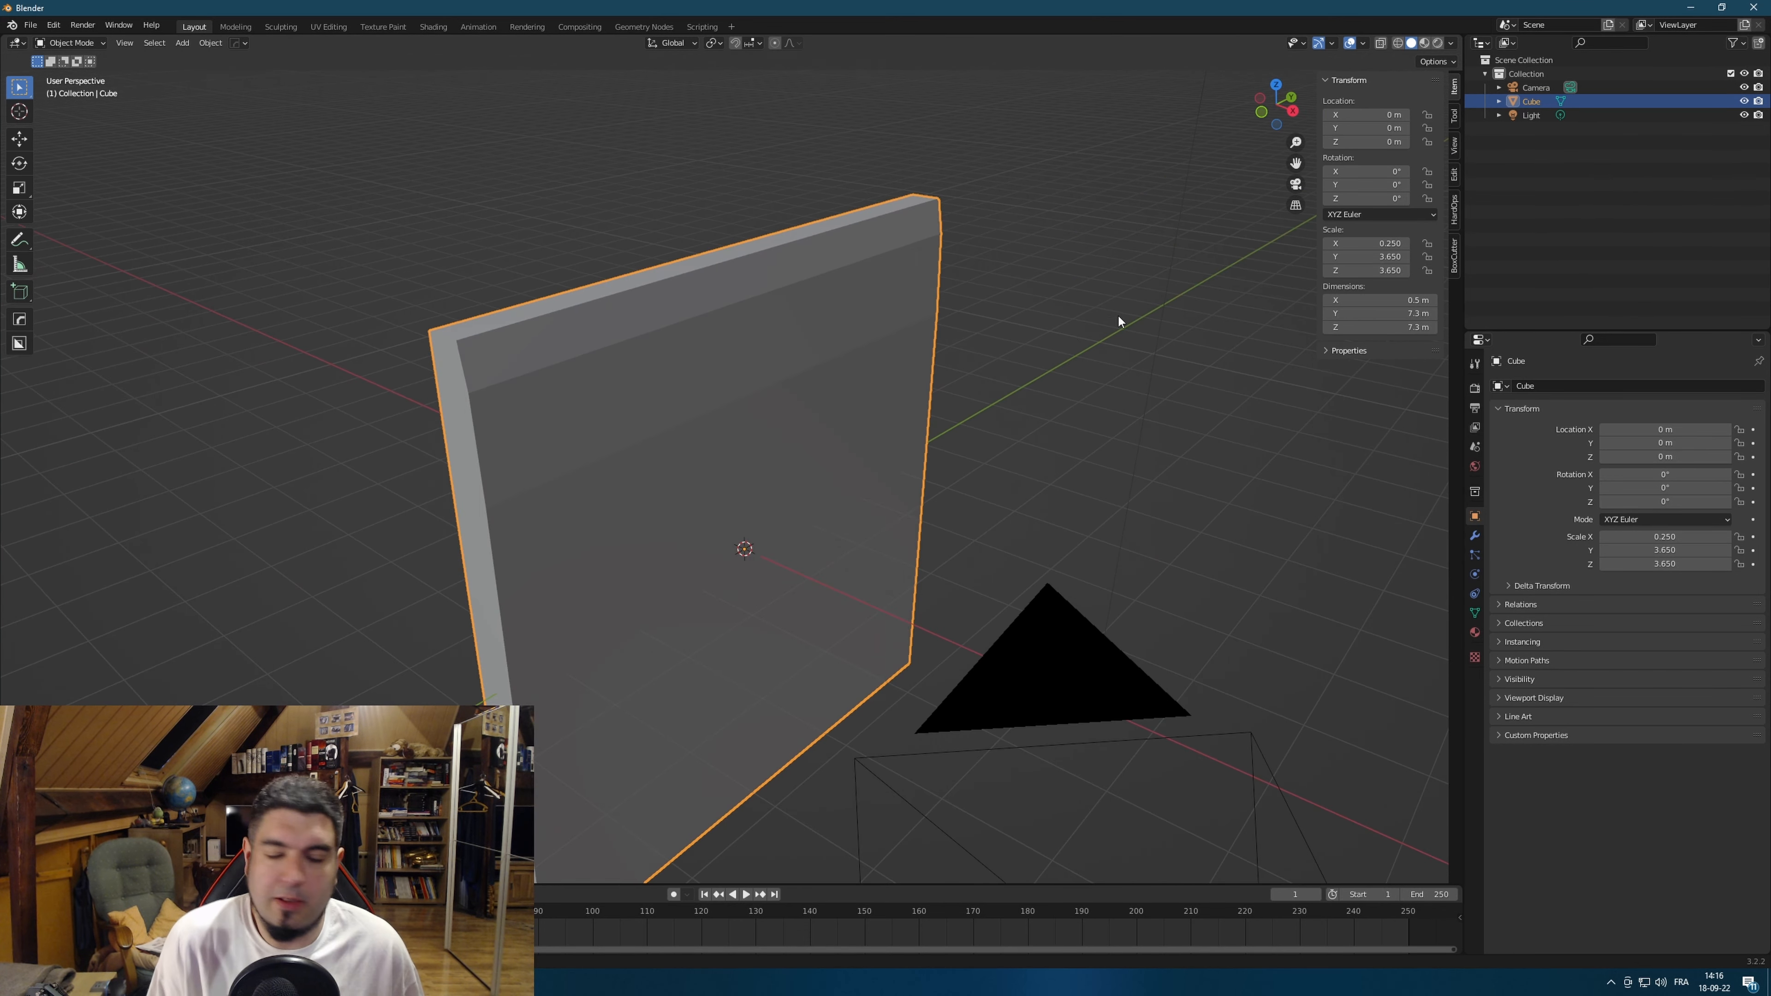
pyautogui.moveTo(773, 439); pyautogui.dragTo(896, 418, button='middle')
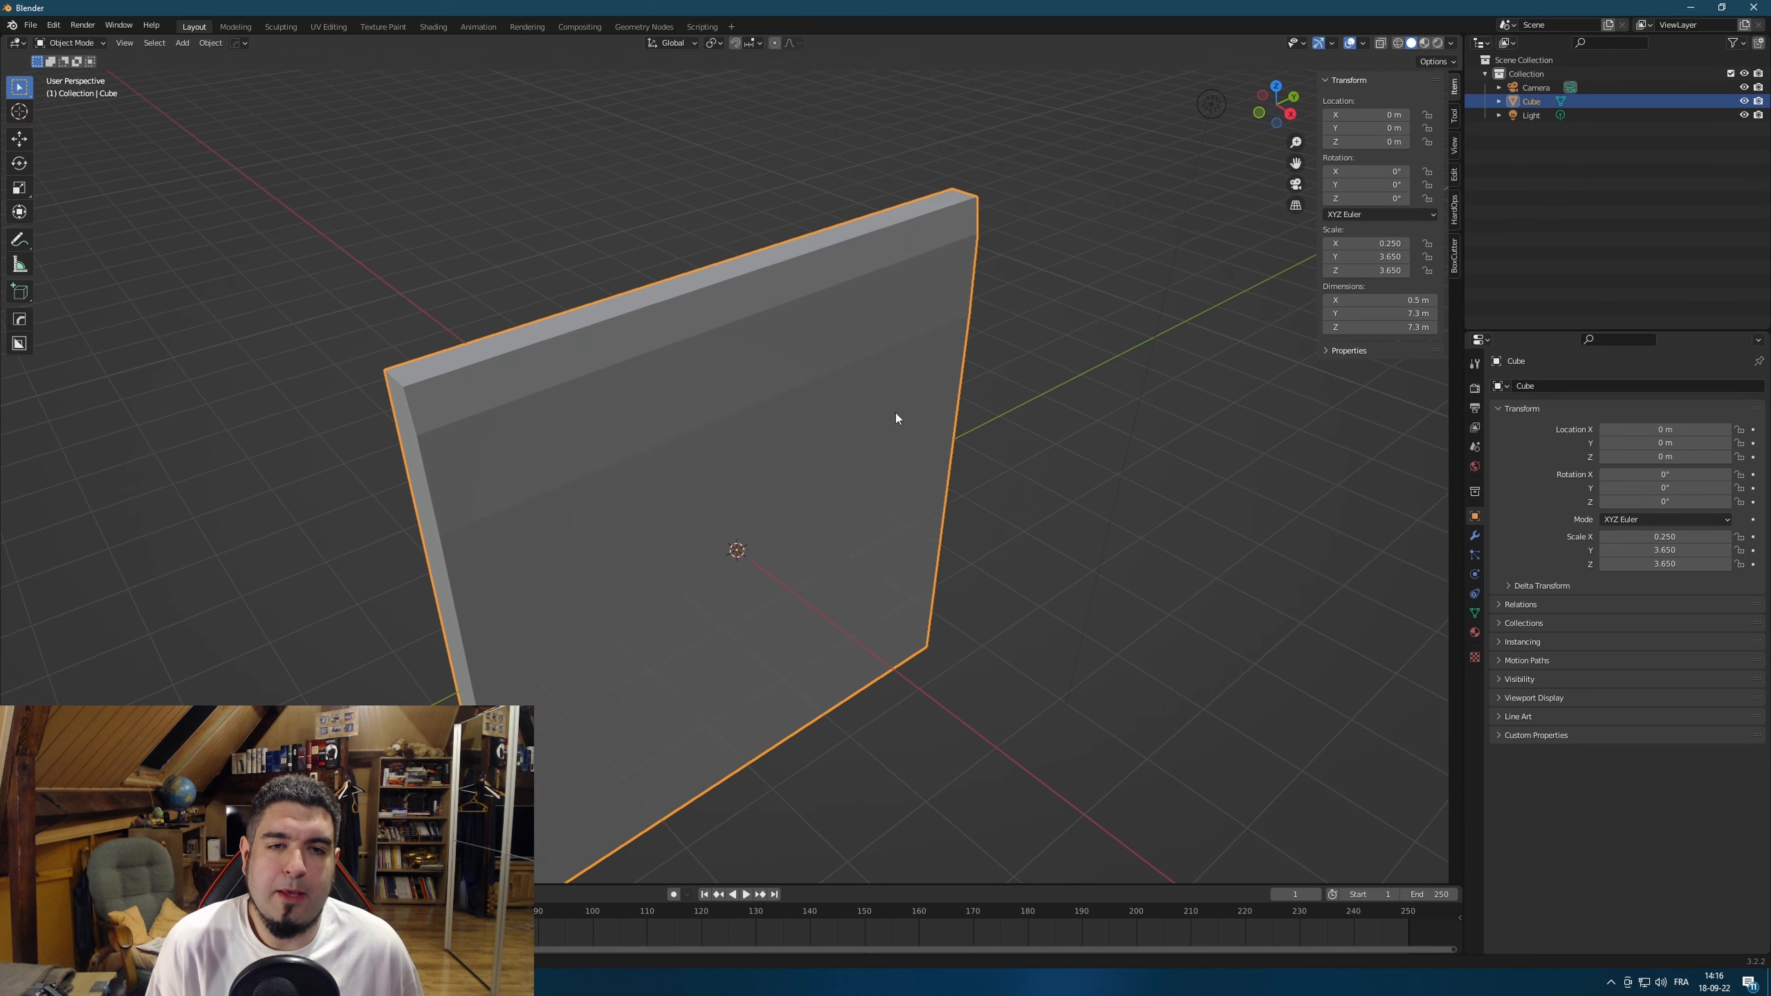
pyautogui.moveTo(1056, 487); pyautogui.dragTo(907, 335, button='middle')
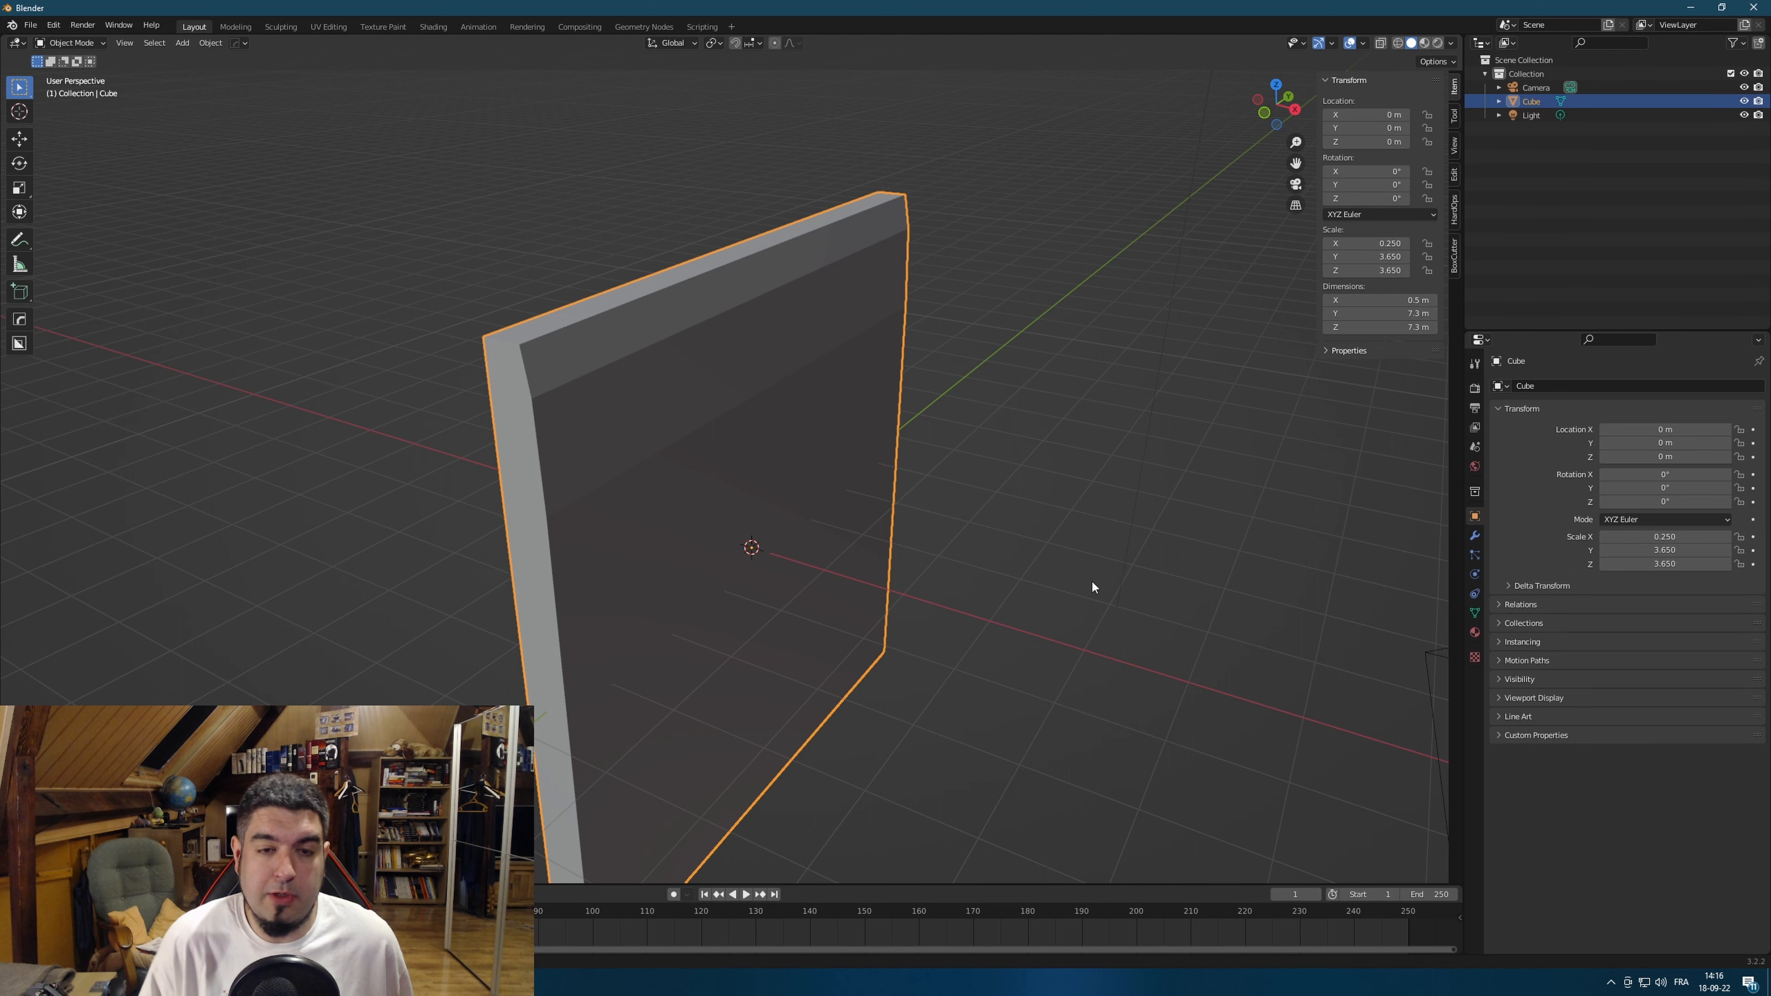
pyautogui.moveTo(1068, 515); pyautogui.dragTo(775, 332, button='middle')
pyautogui.press('Tab')
pyautogui.click(775, 332)
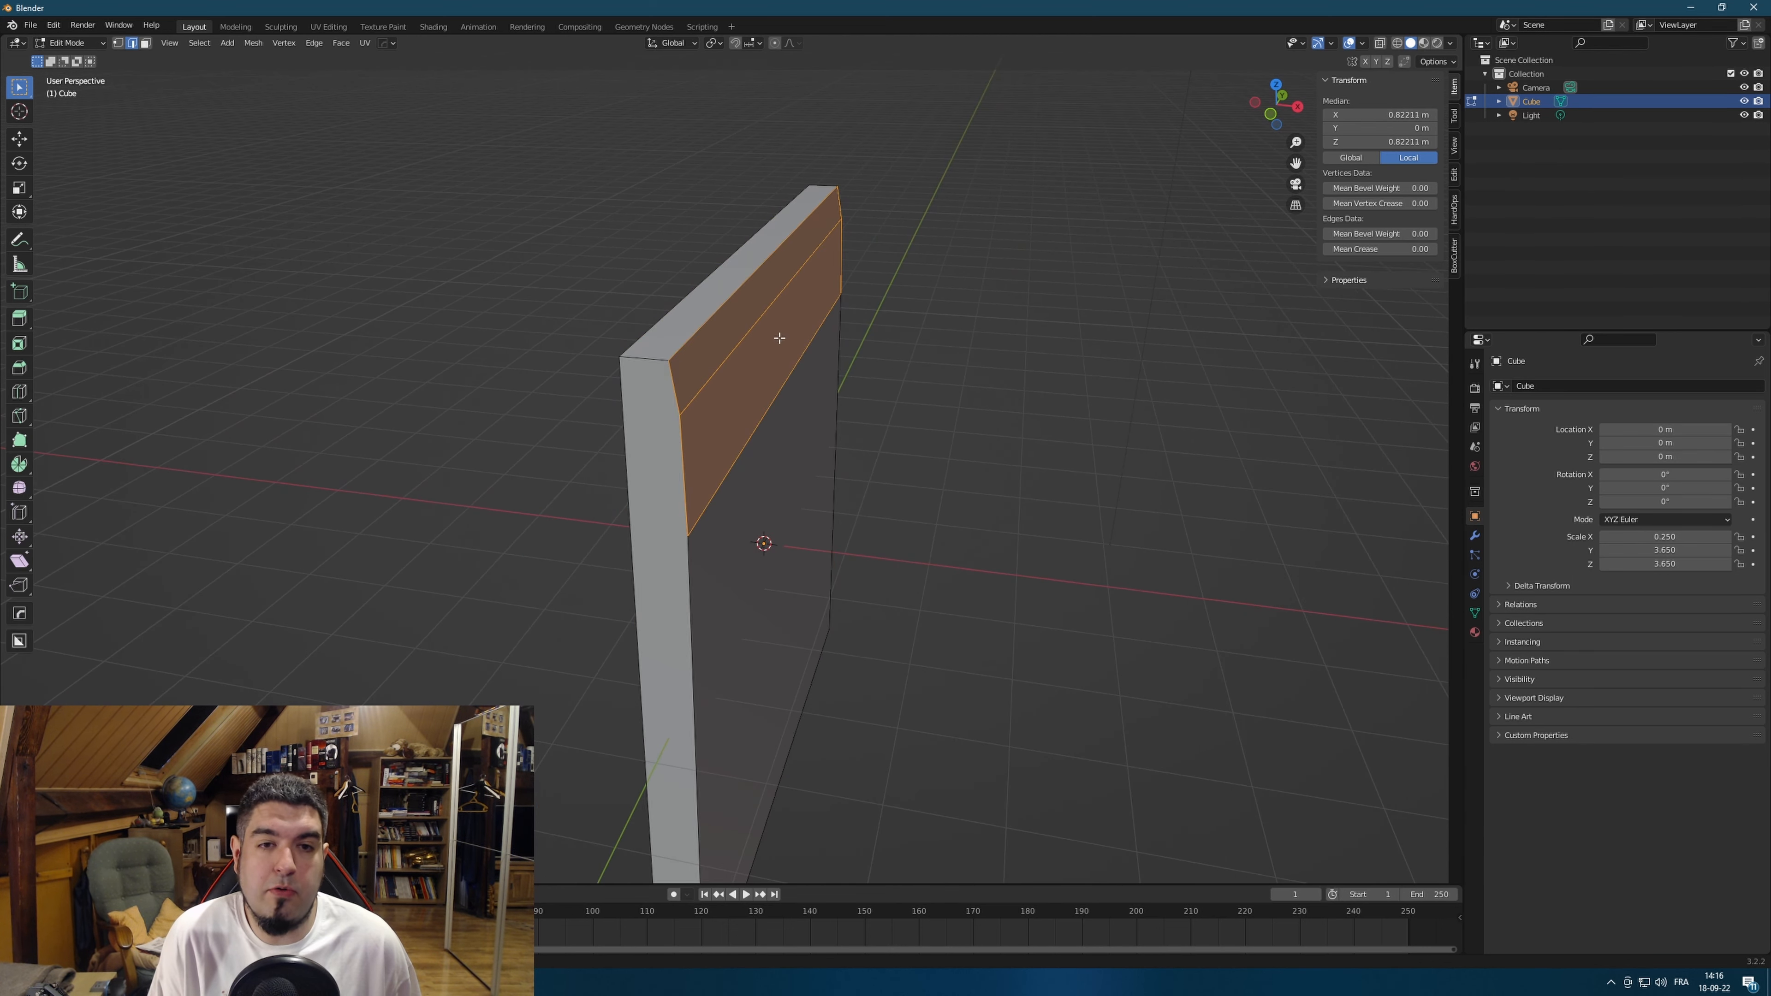
pyautogui.moveTo(1196, 420); pyautogui.dragTo(1171, 415, button='middle')
pyautogui.press('Tab')
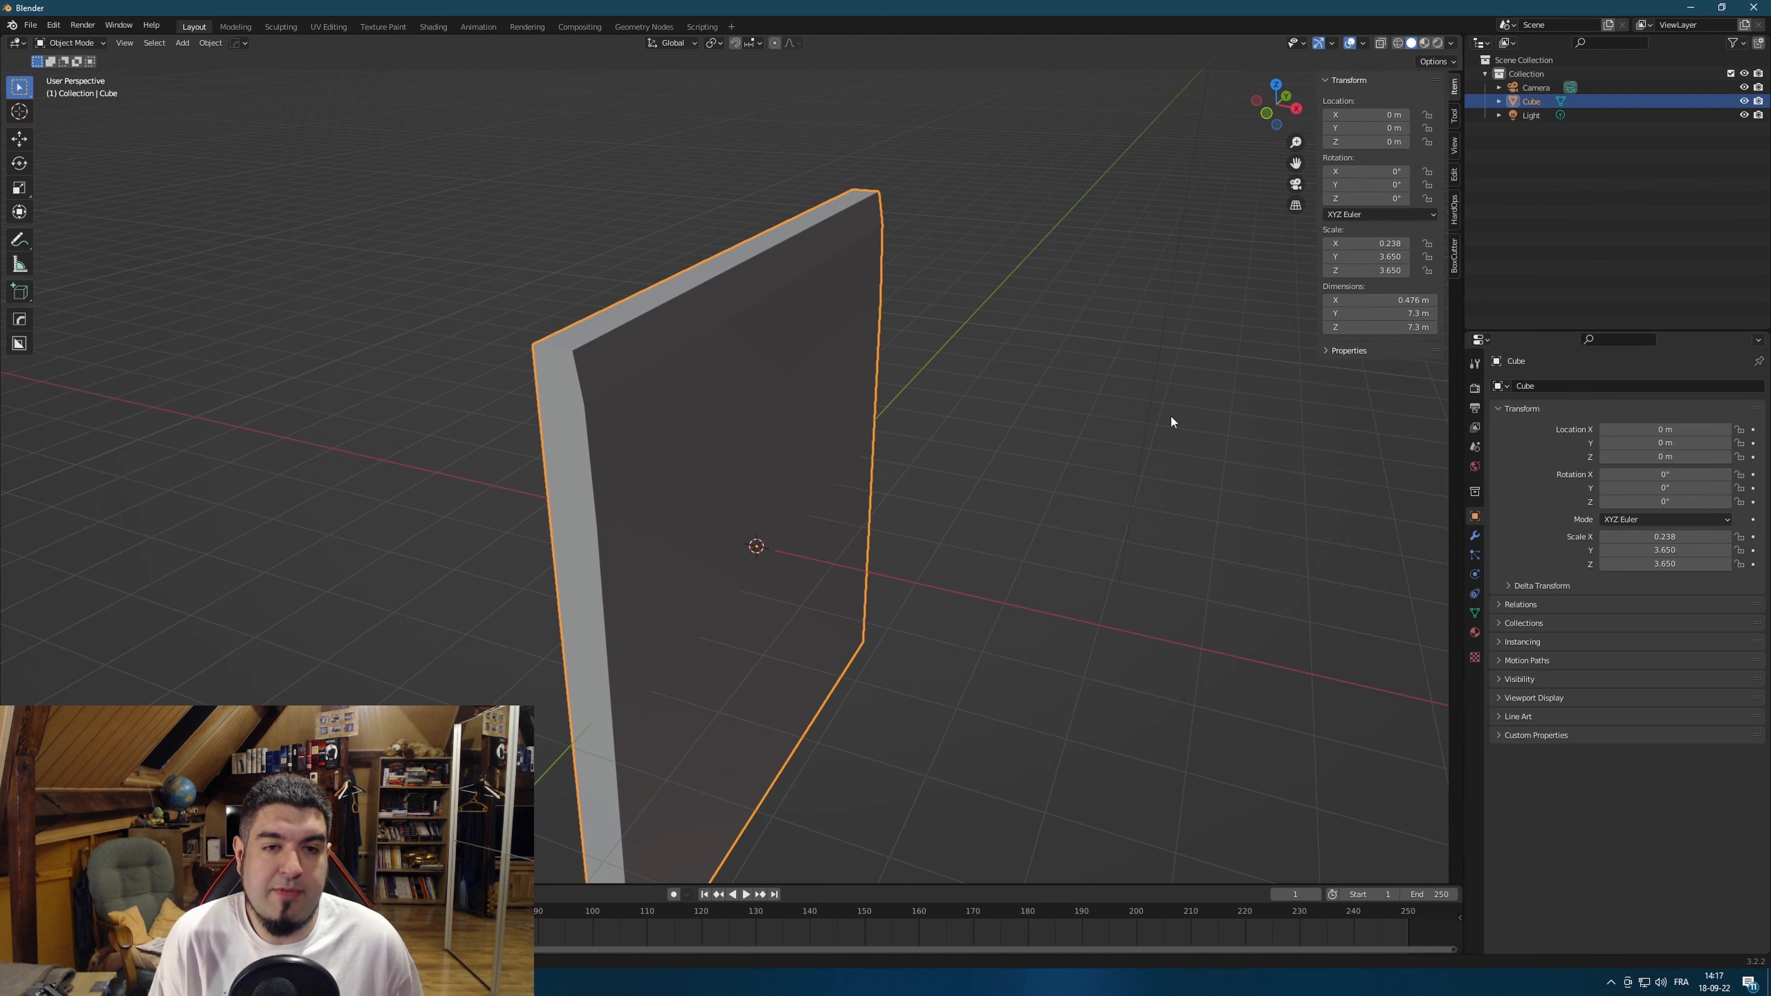
# Try scaling the slab along the X axis in Object Mode to change its thickness.
pyautogui.press('s')
pyautogui.press('x')
pyautogui.click(956, 416)
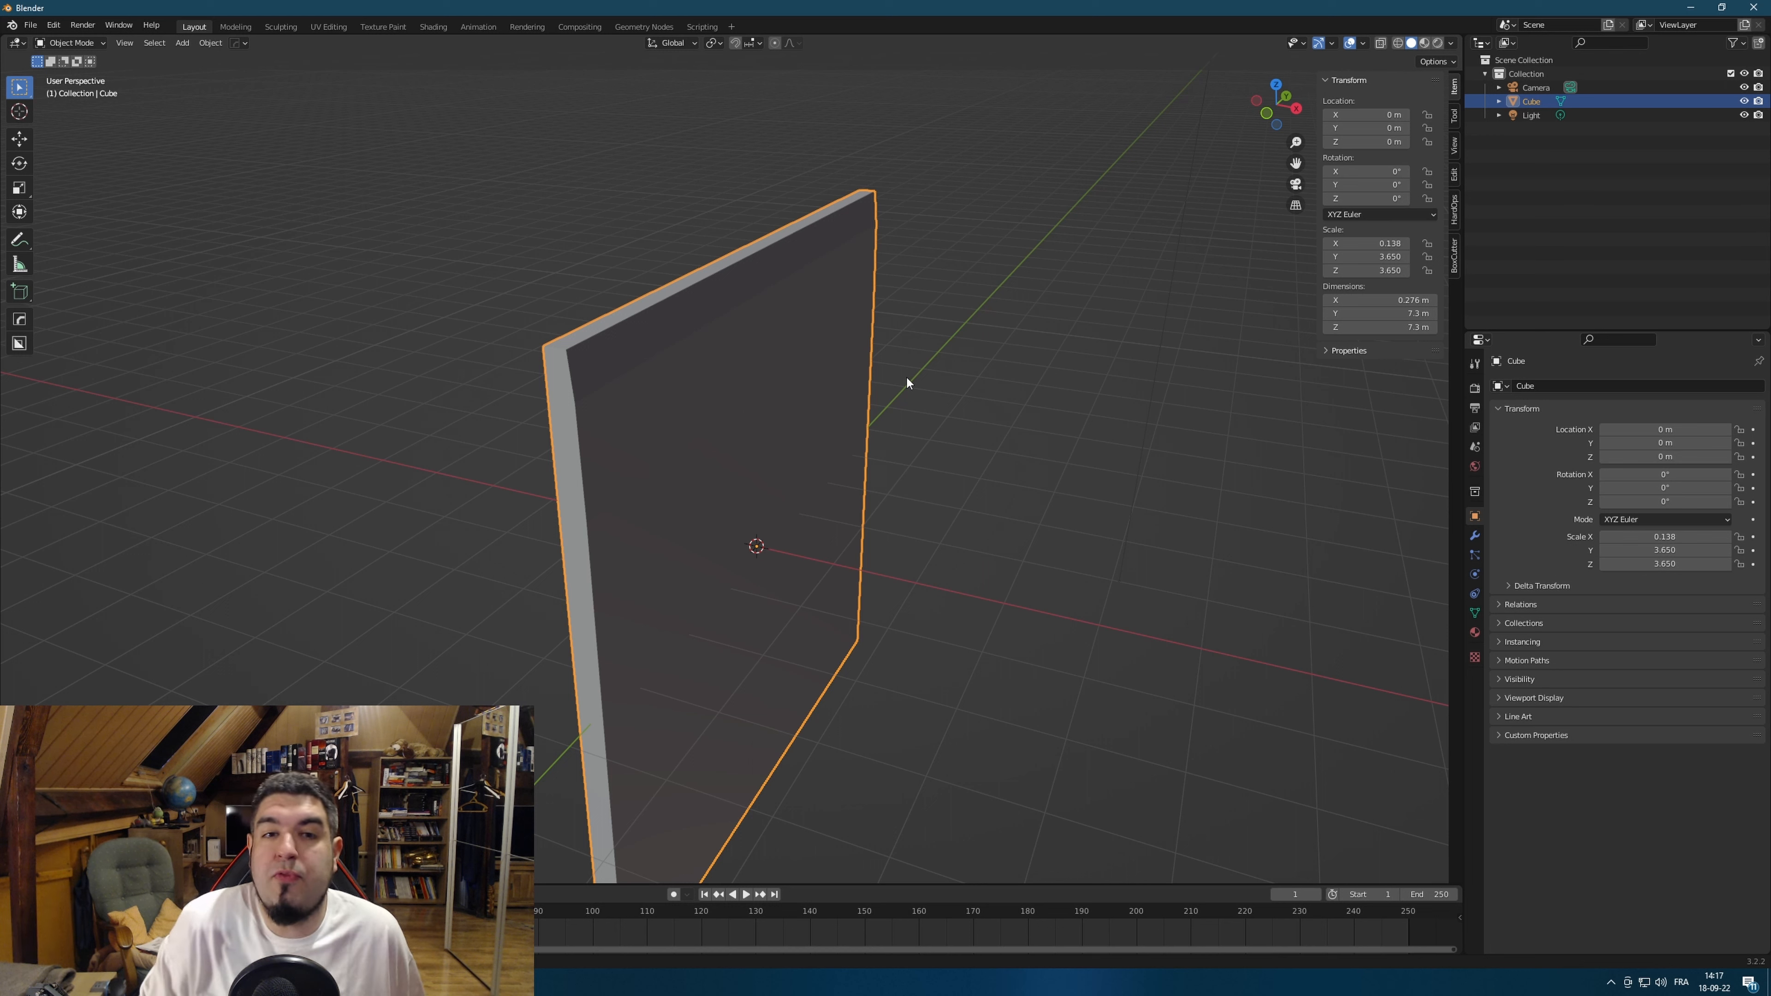
# Apply the slab's scale in Object Mode.
pyautogui.moveTo(996, 341); pyautogui.dragTo(1014, 436, button='middle')
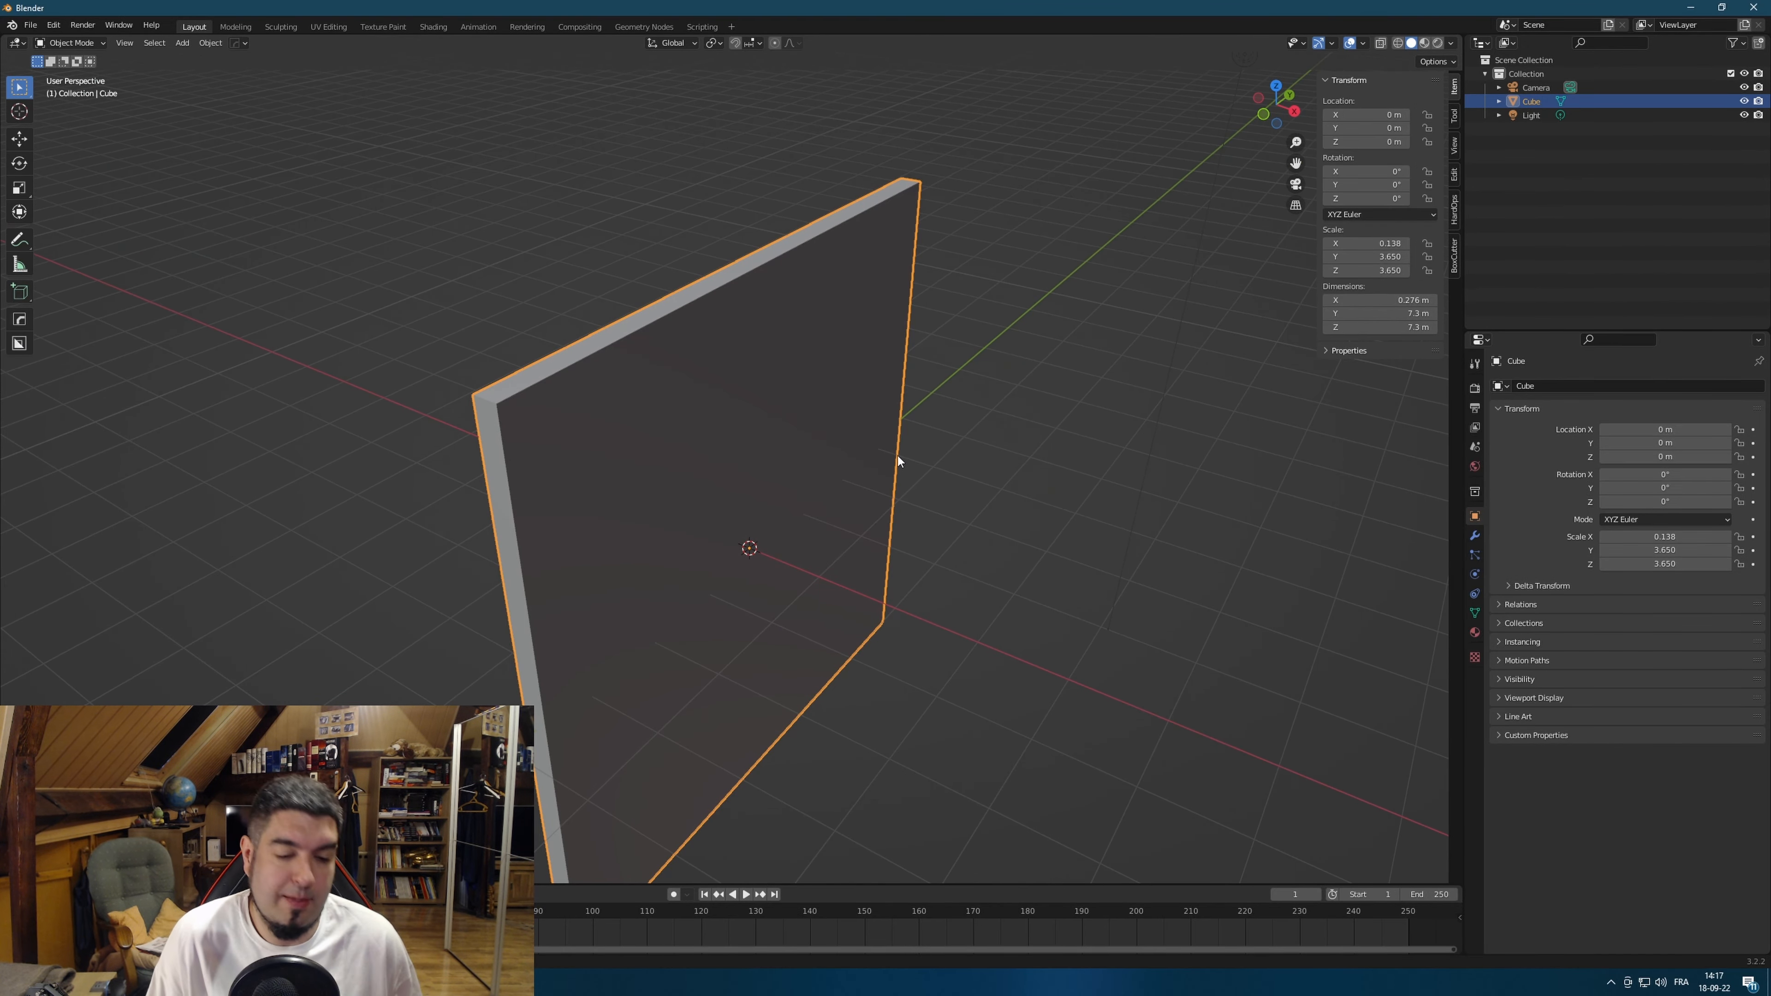
pyautogui.rightClick(880, 431)
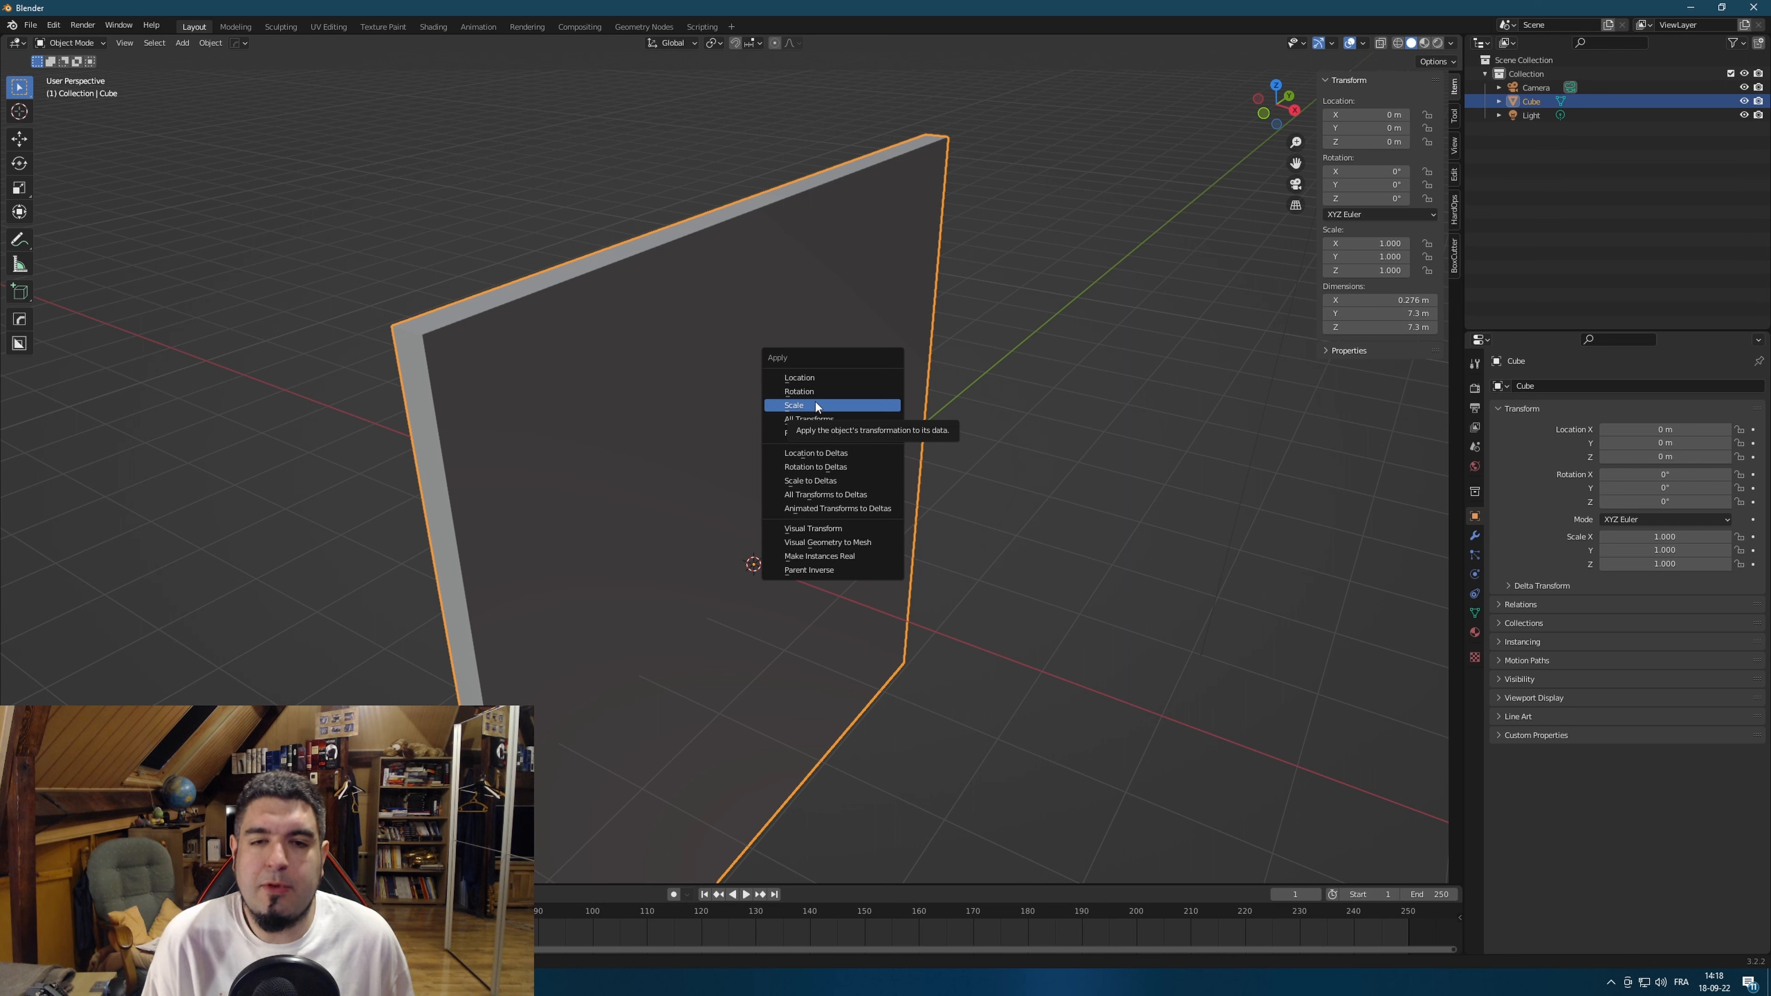
pyautogui.click(832, 407)
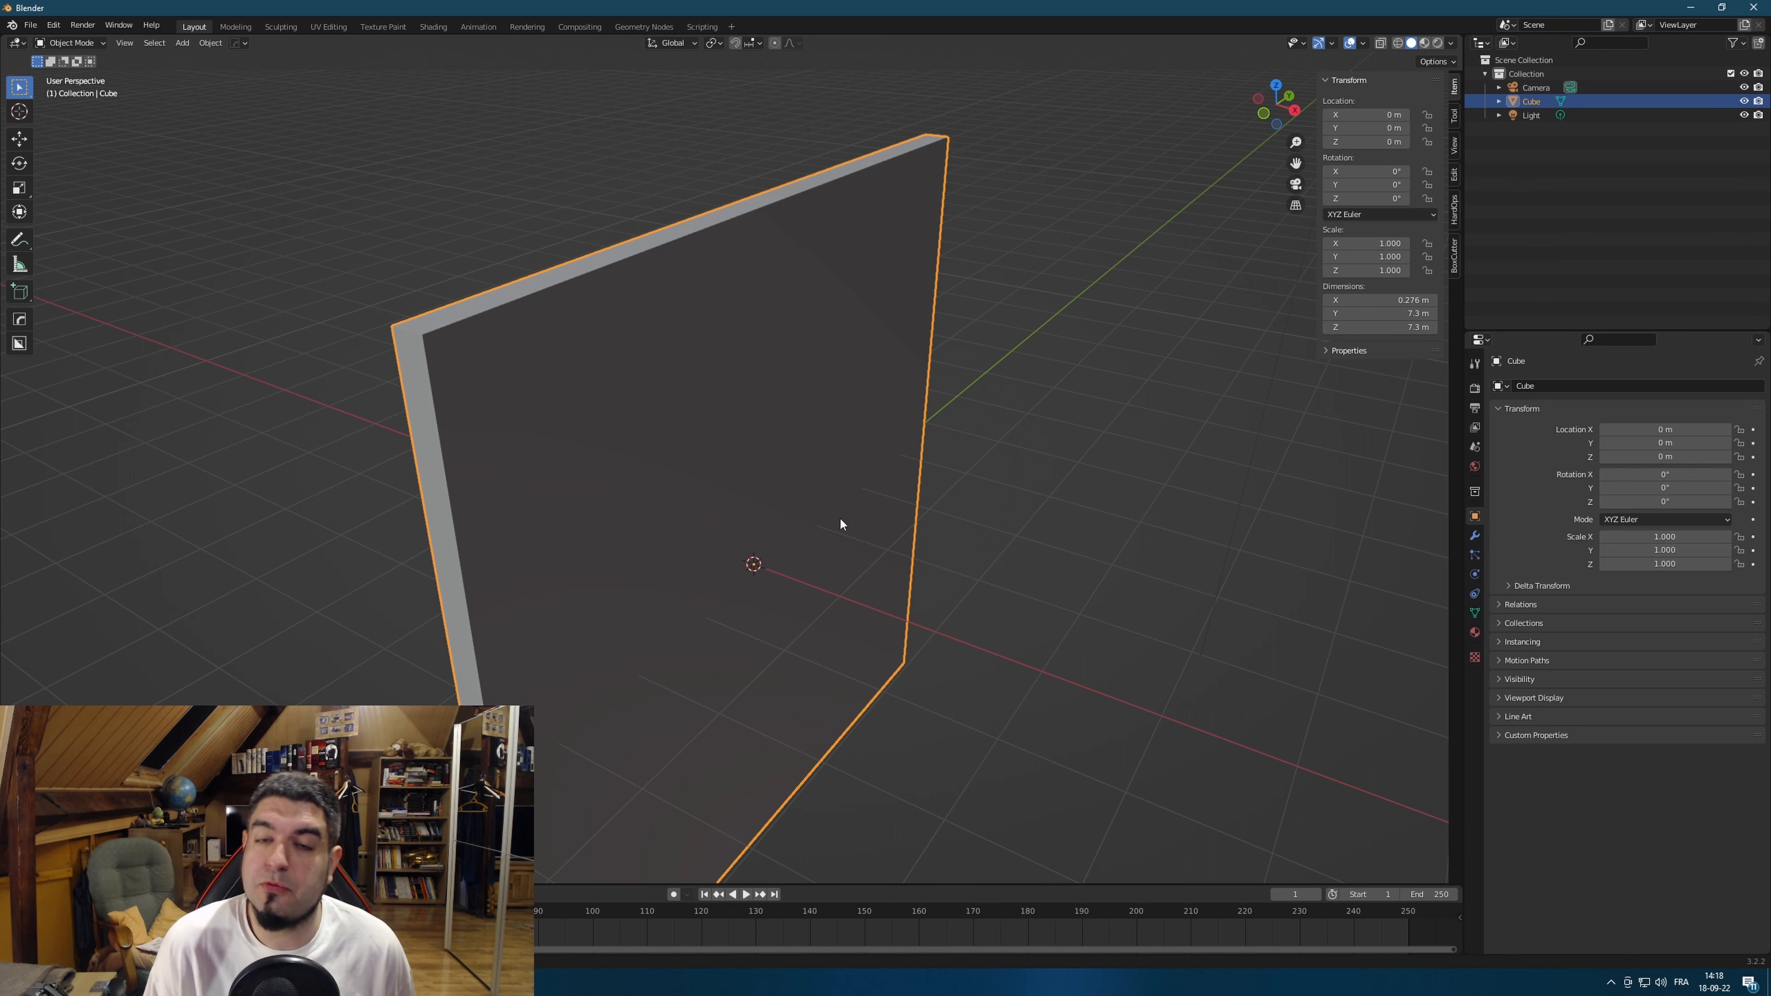
# Bevel the slab's long top front edge with several segments in Edit Mode, clear the selection, and return to Object Mode.
pyautogui.moveTo(751, 439); pyautogui.dragTo(703, 419, button='middle')
pyautogui.press('Tab')
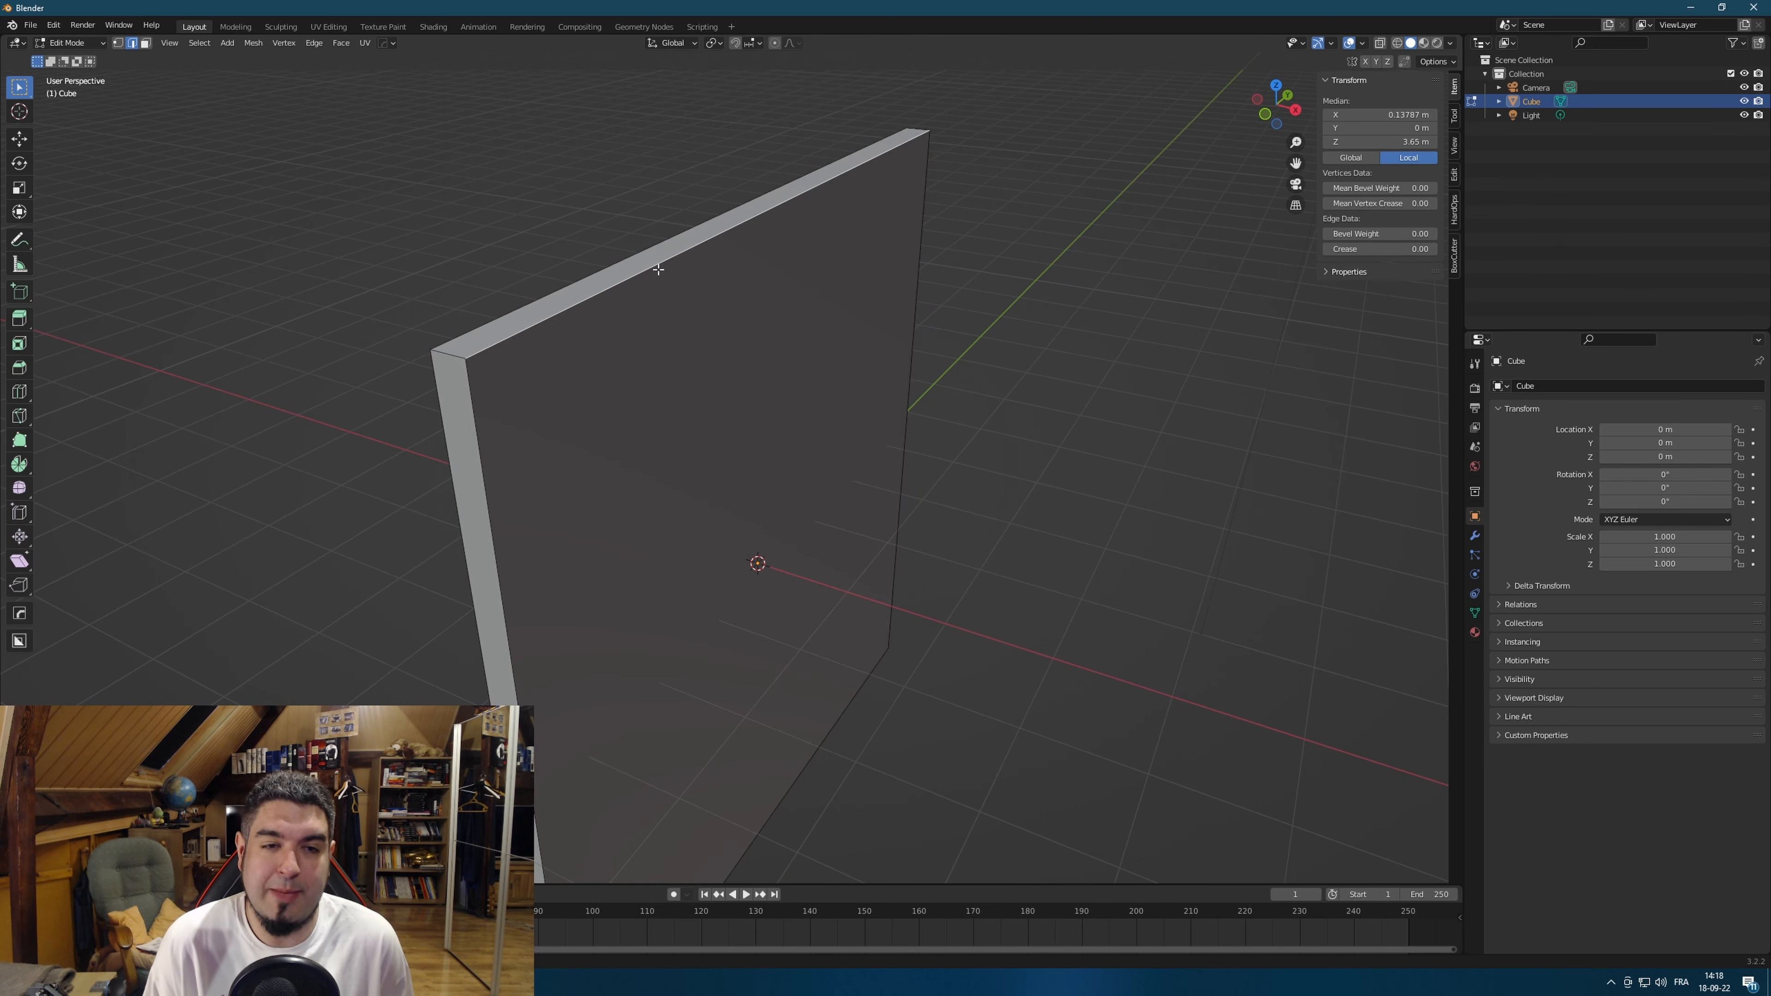
pyautogui.hotkey('ctrl', 'b')
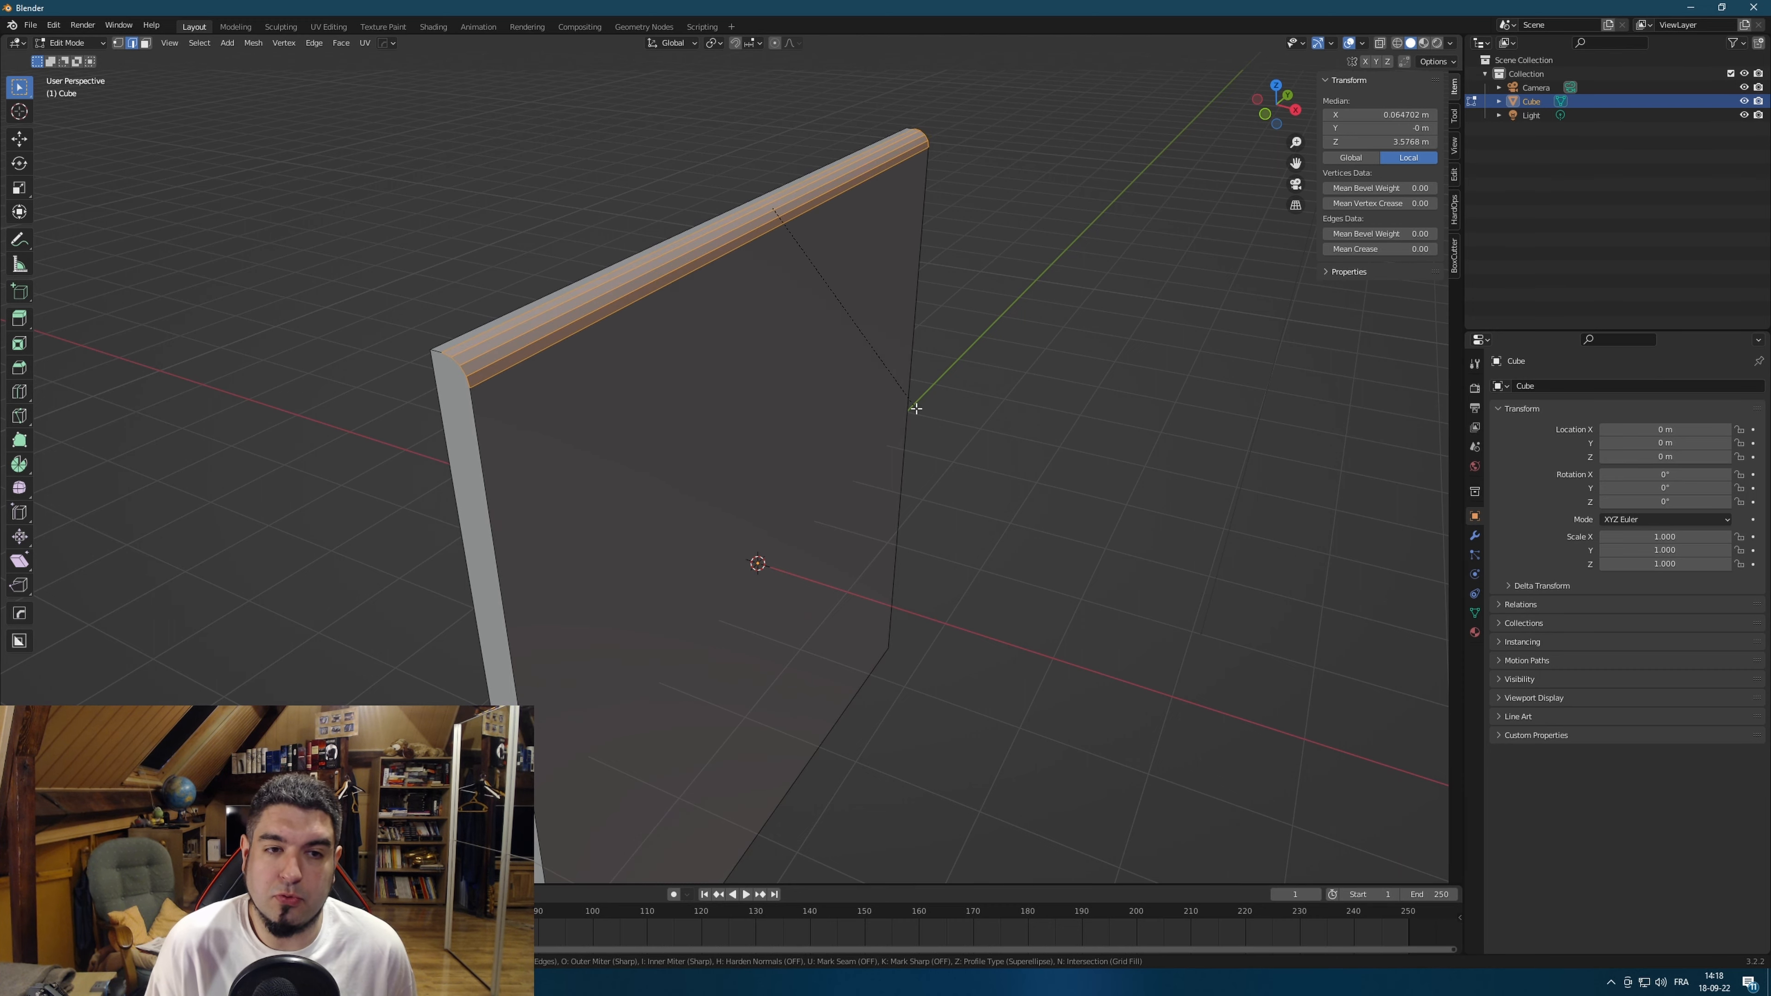
pyautogui.click(908, 406)
pyautogui.moveTo(1111, 415)
pyautogui.mouseDown(button='middle')
pyautogui.moveTo(949, 427)
pyautogui.moveTo(1099, 405)
pyautogui.mouseUp(button='middle')
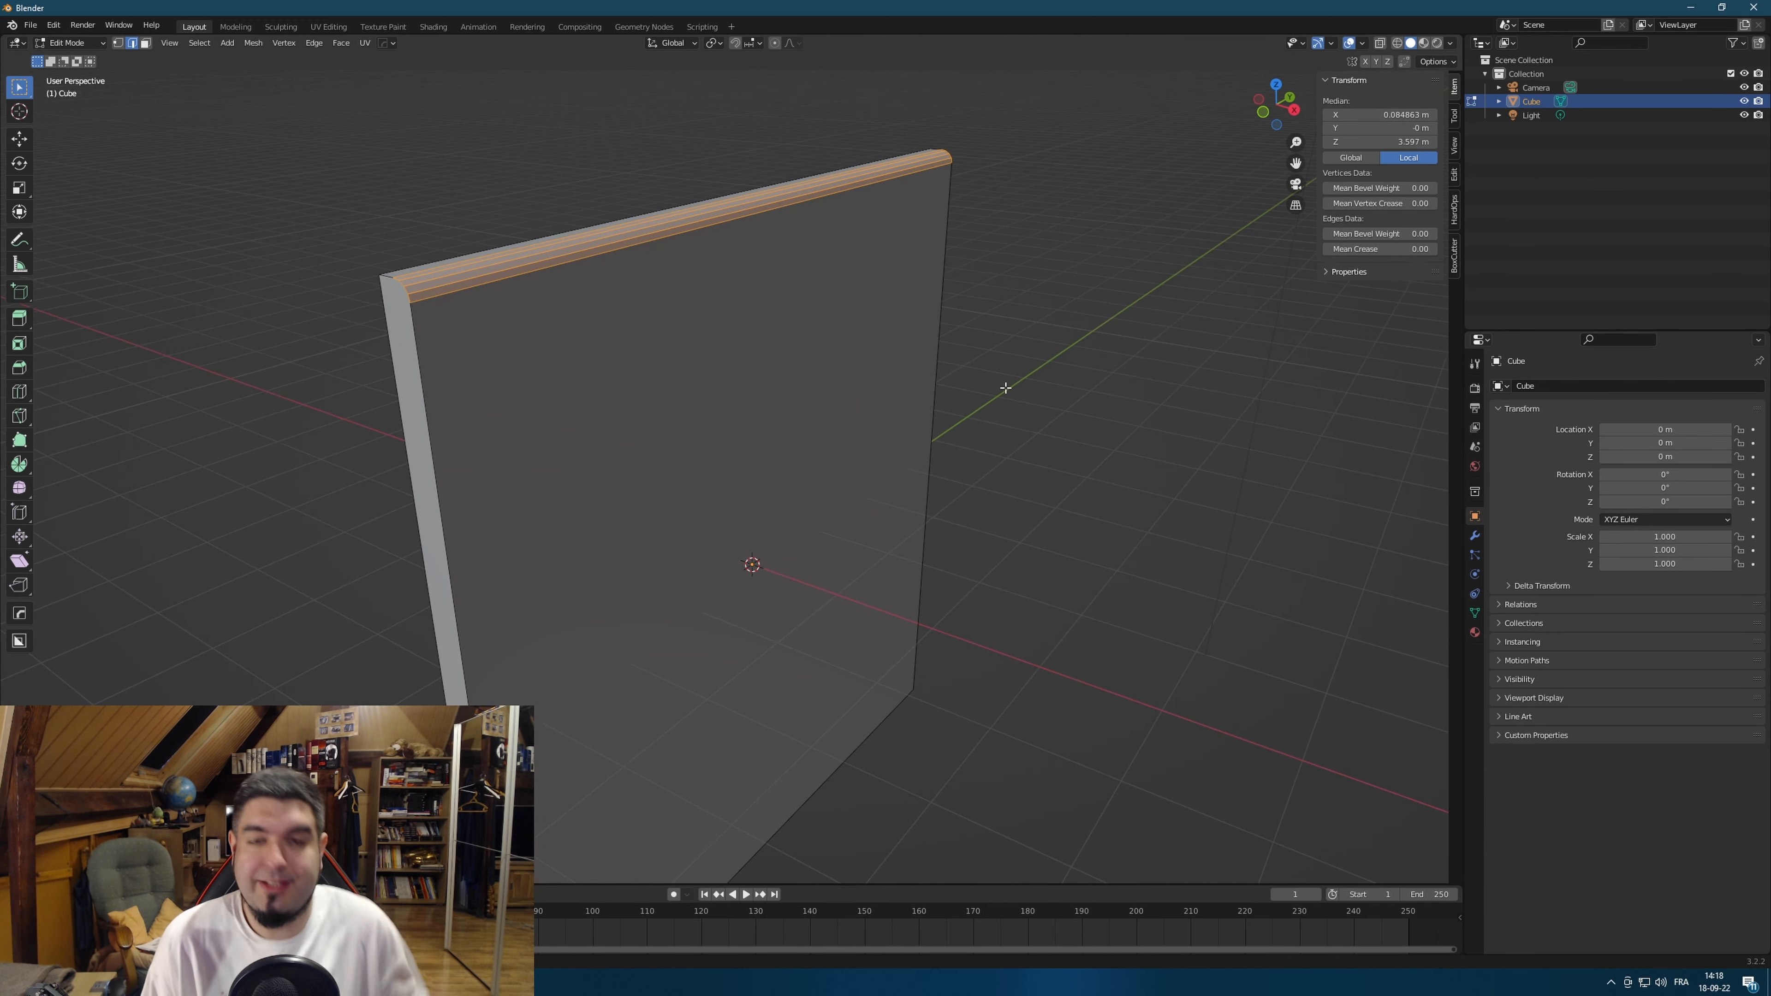
pyautogui.click(1105, 385)
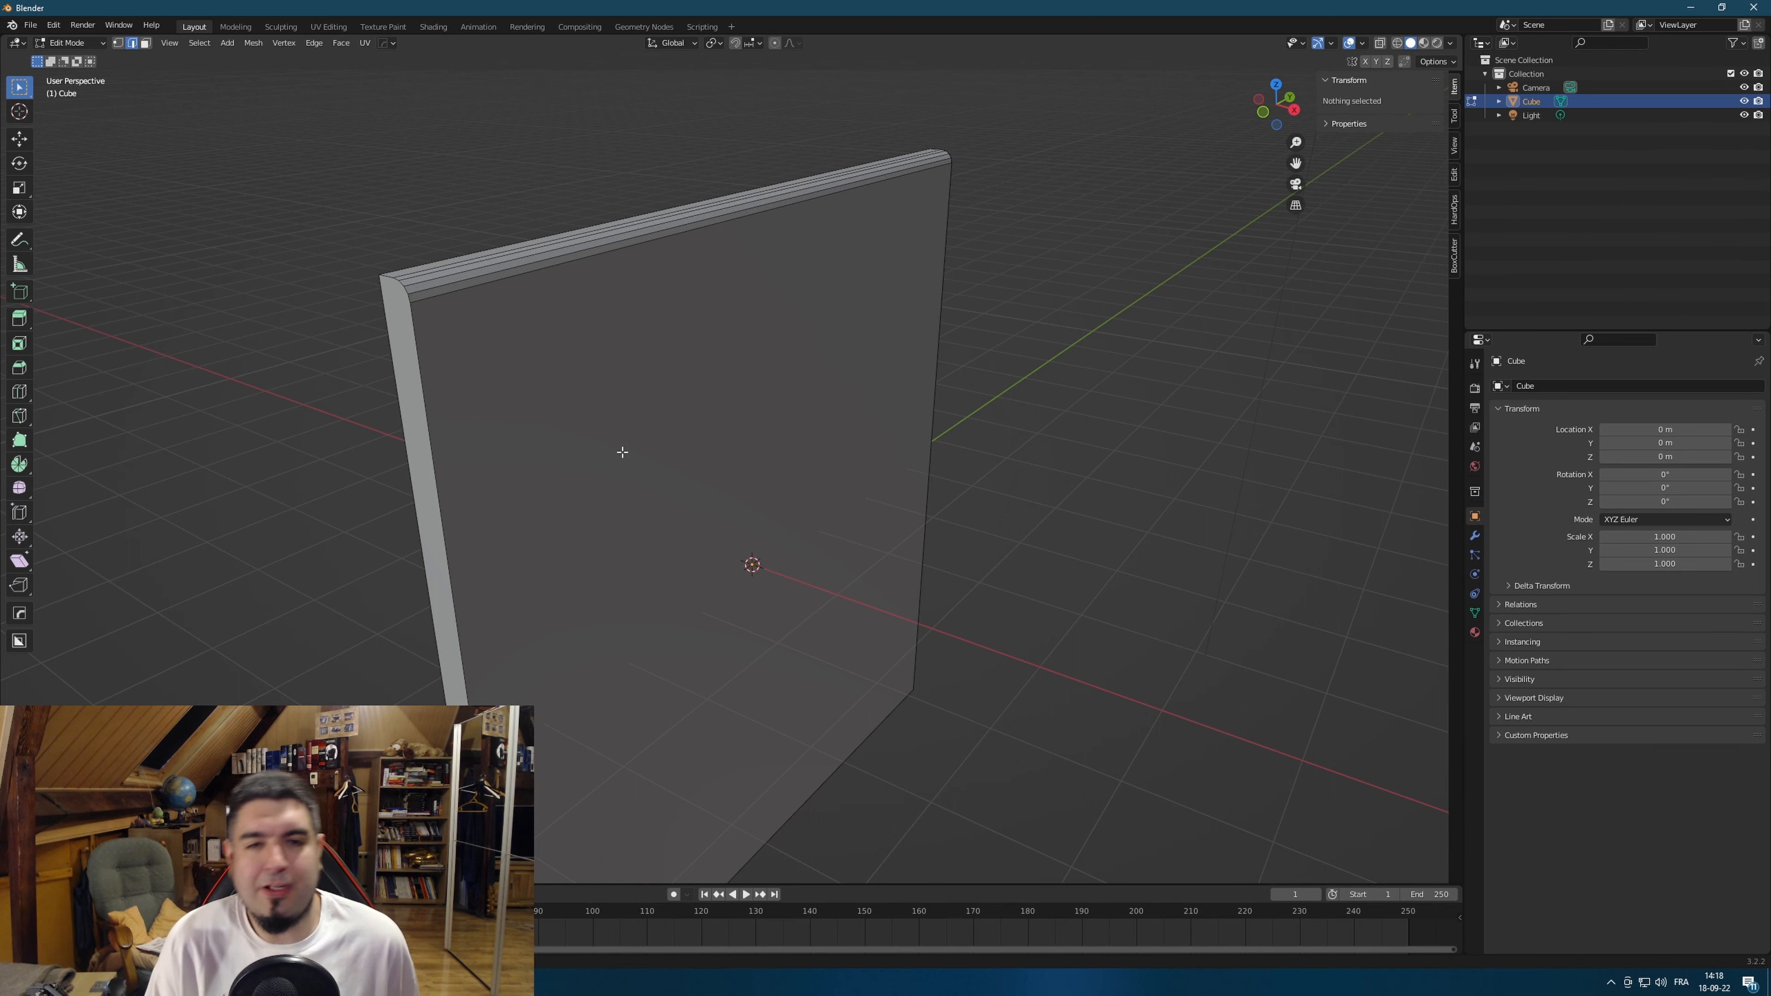
pyautogui.moveTo(623, 452); pyautogui.dragTo(839, 389, button='middle')
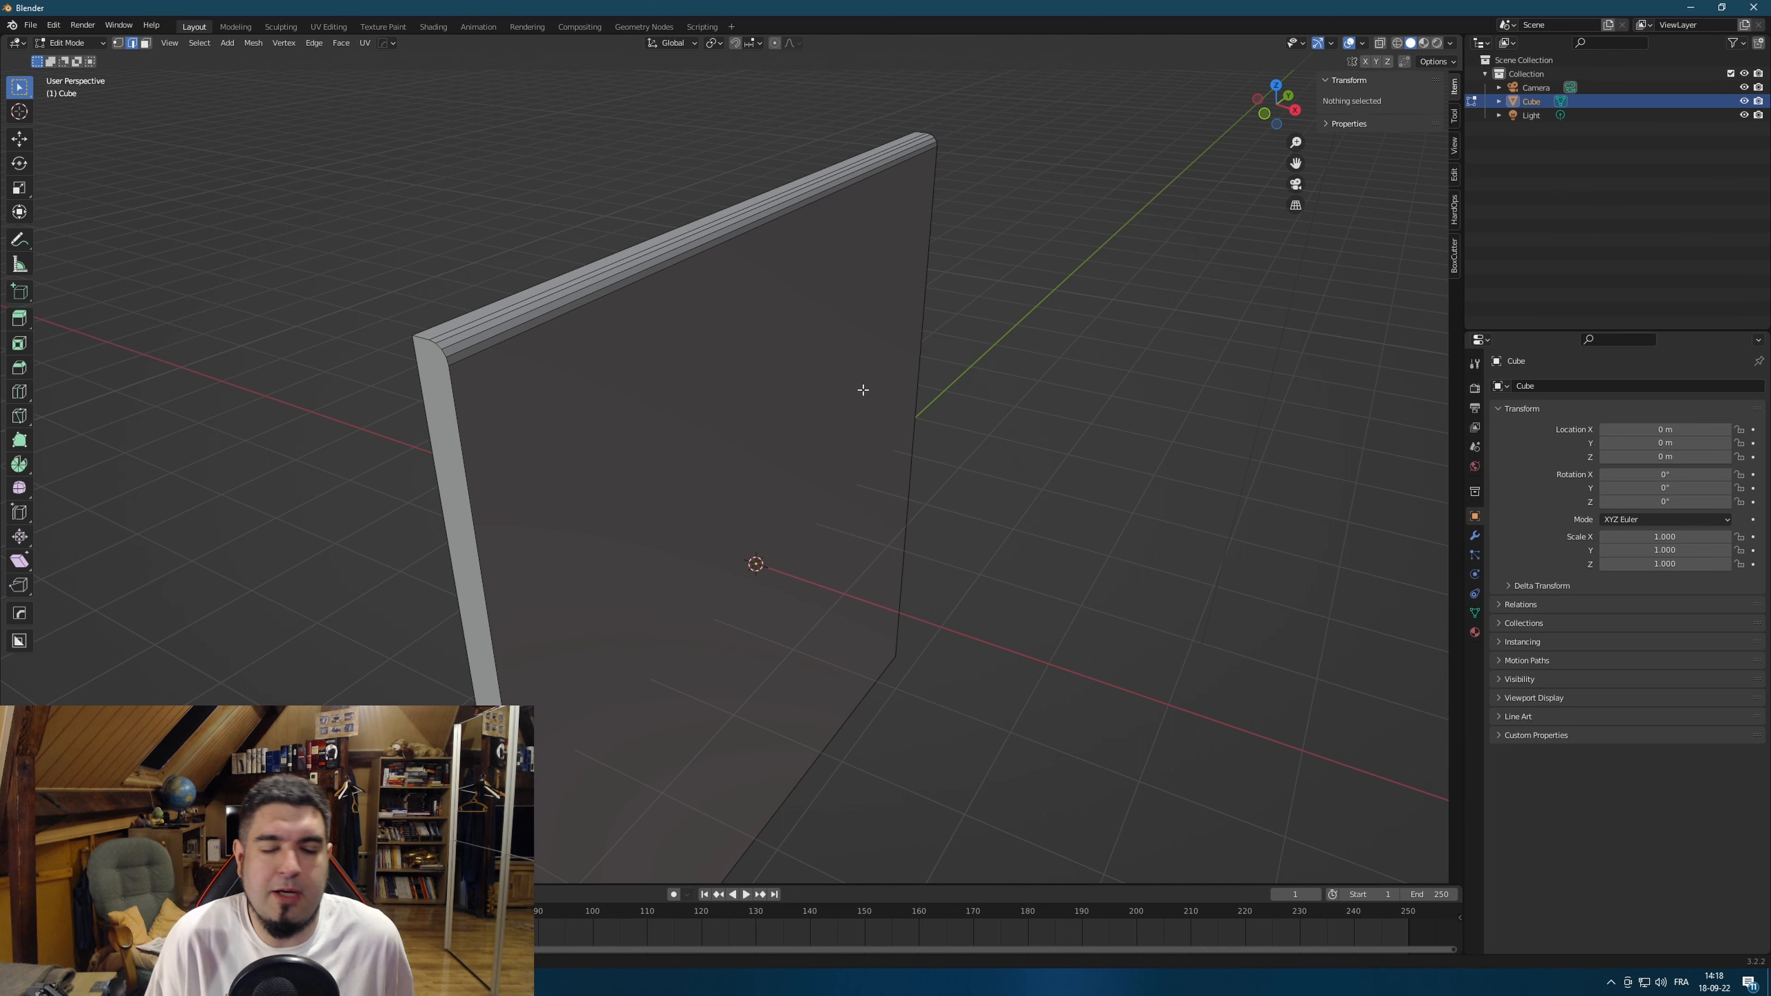
pyautogui.moveTo(858, 400); pyautogui.dragTo(834, 435, button='middle')
pyautogui.press('Tab')
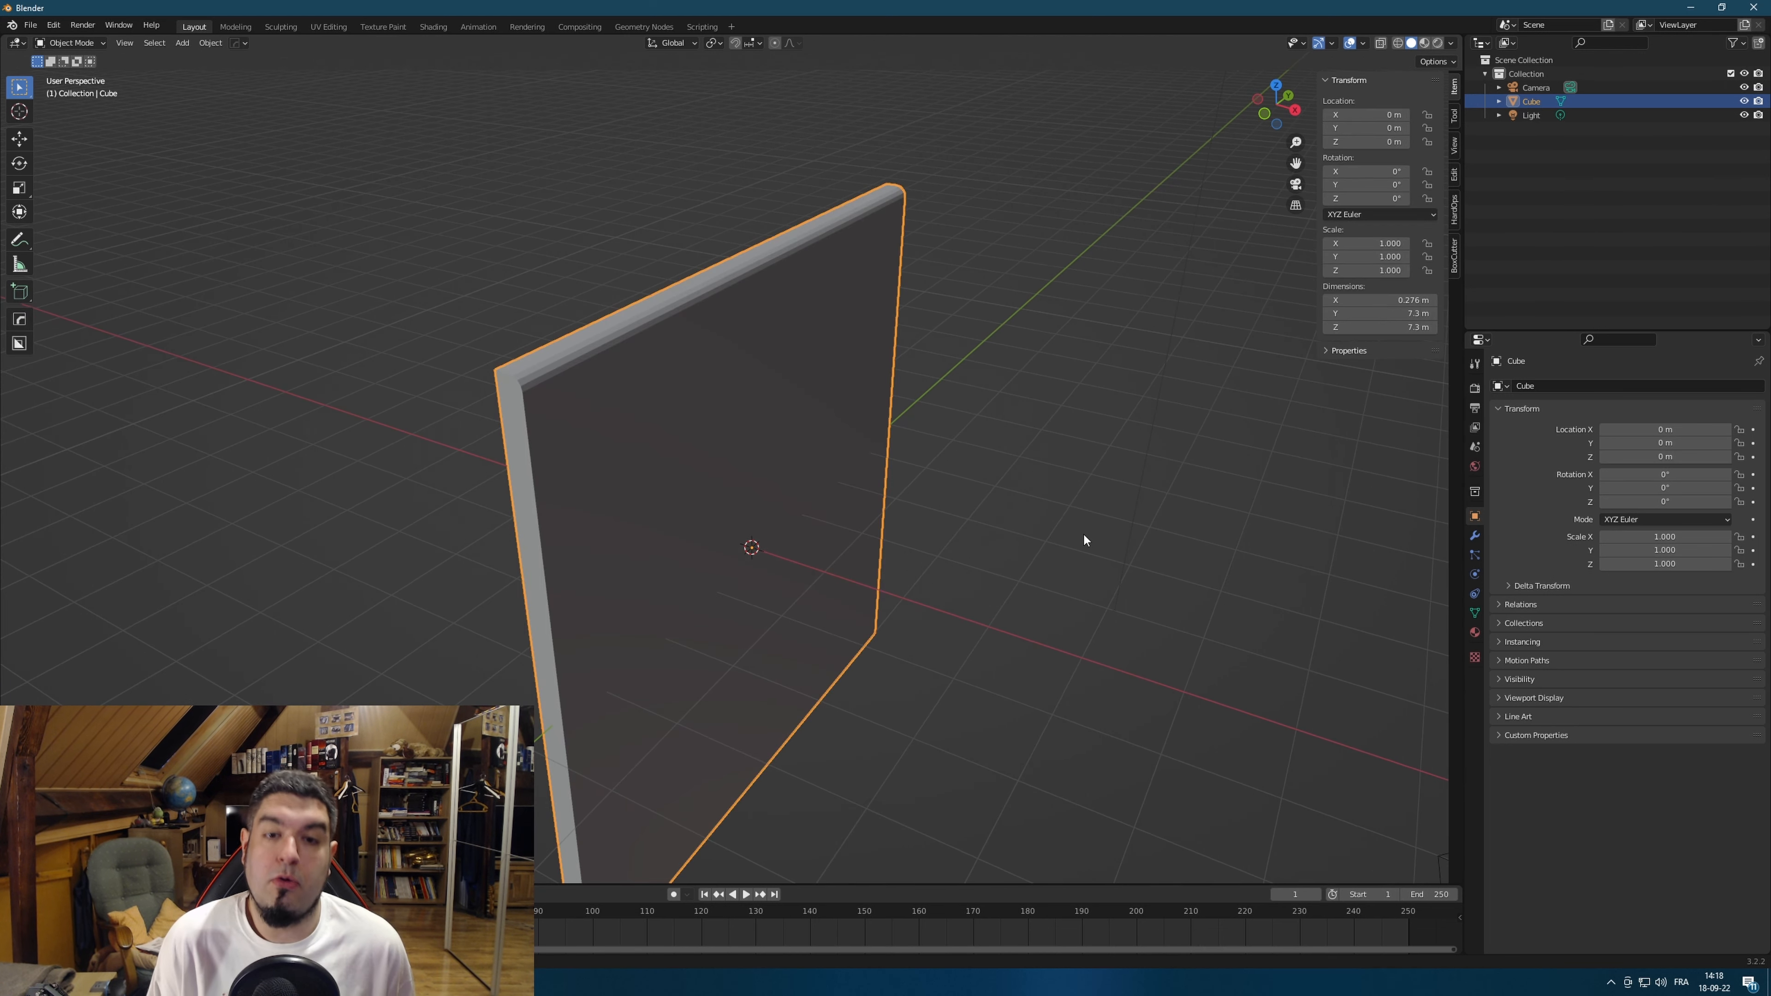
# Add a new cube and move it about 4.4 m along the X axis, in front of the slab.
pyautogui.hotkey('shift', 'a')
pyautogui.moveTo(1067, 530)
pyautogui.click(1143, 543)
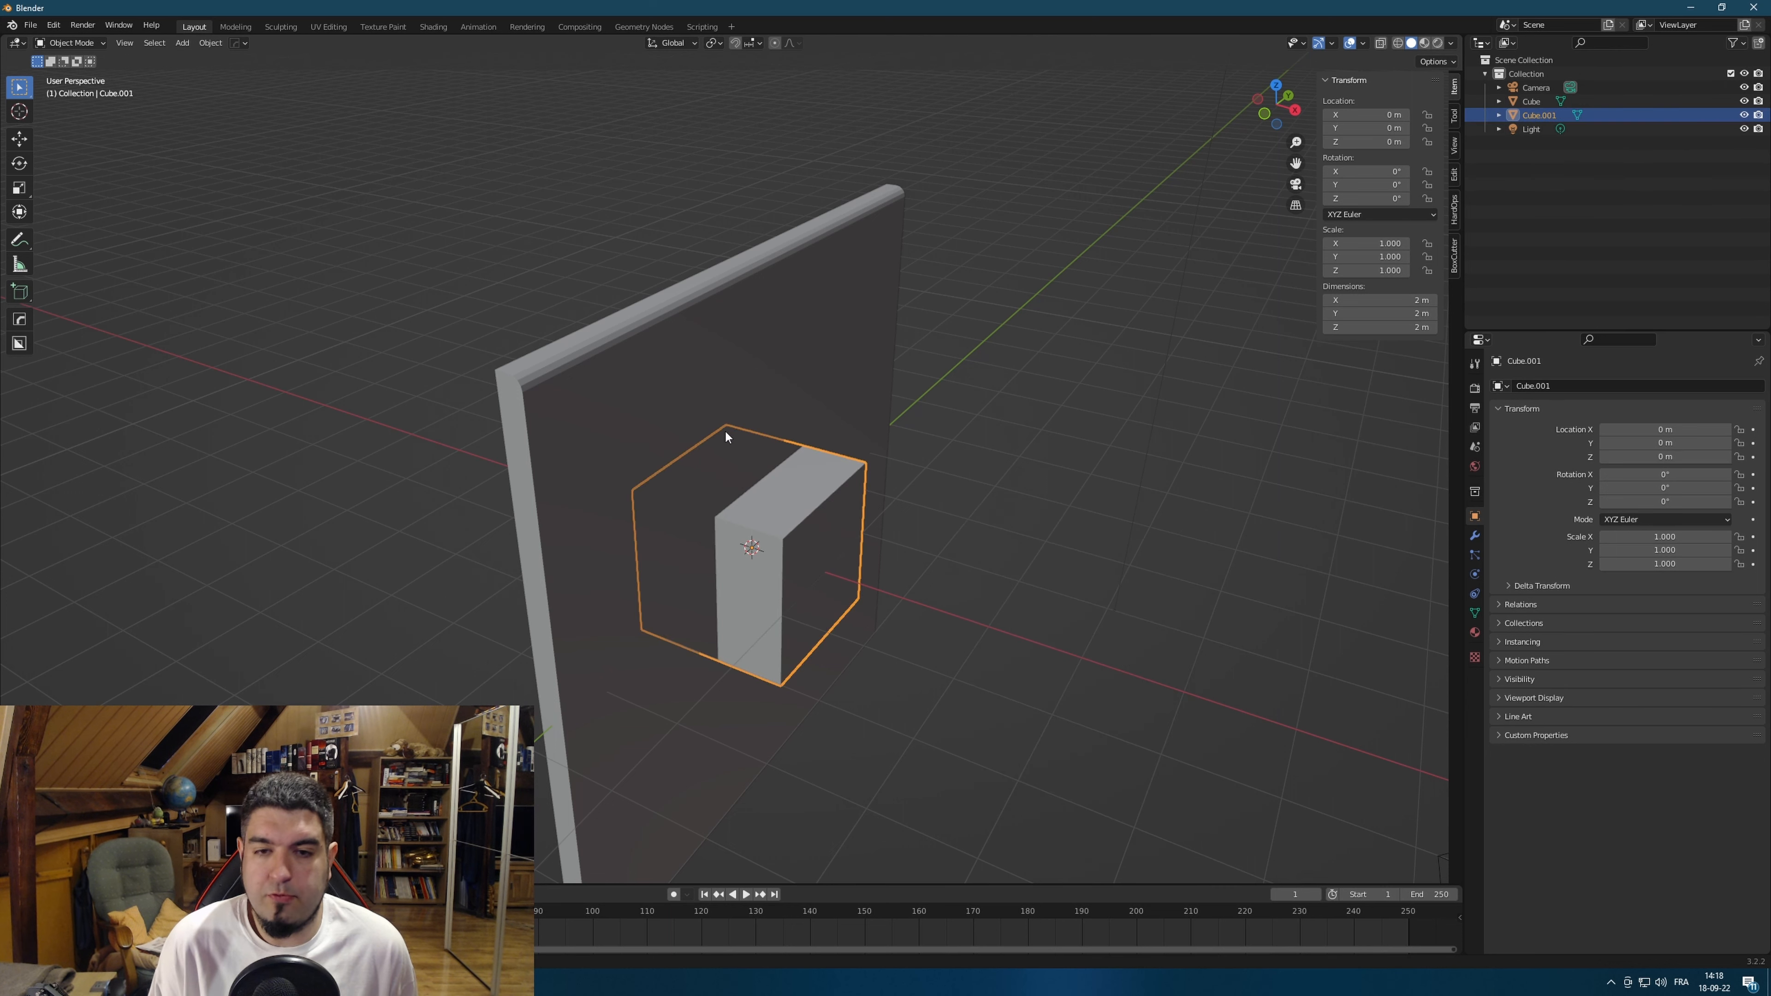
pyautogui.press('g')
pyautogui.press('x')
pyautogui.click(1169, 552)
pyautogui.press('s')
pyautogui.moveTo(1170, 551); pyautogui.dragTo(1114, 548, button='middle')
pyautogui.press('x')
pyautogui.click(952, 574)
pyautogui.press('Tab')
pyautogui.hotkey('ctrl', 'z')
pyautogui.hotkey('ctrl', 'z')
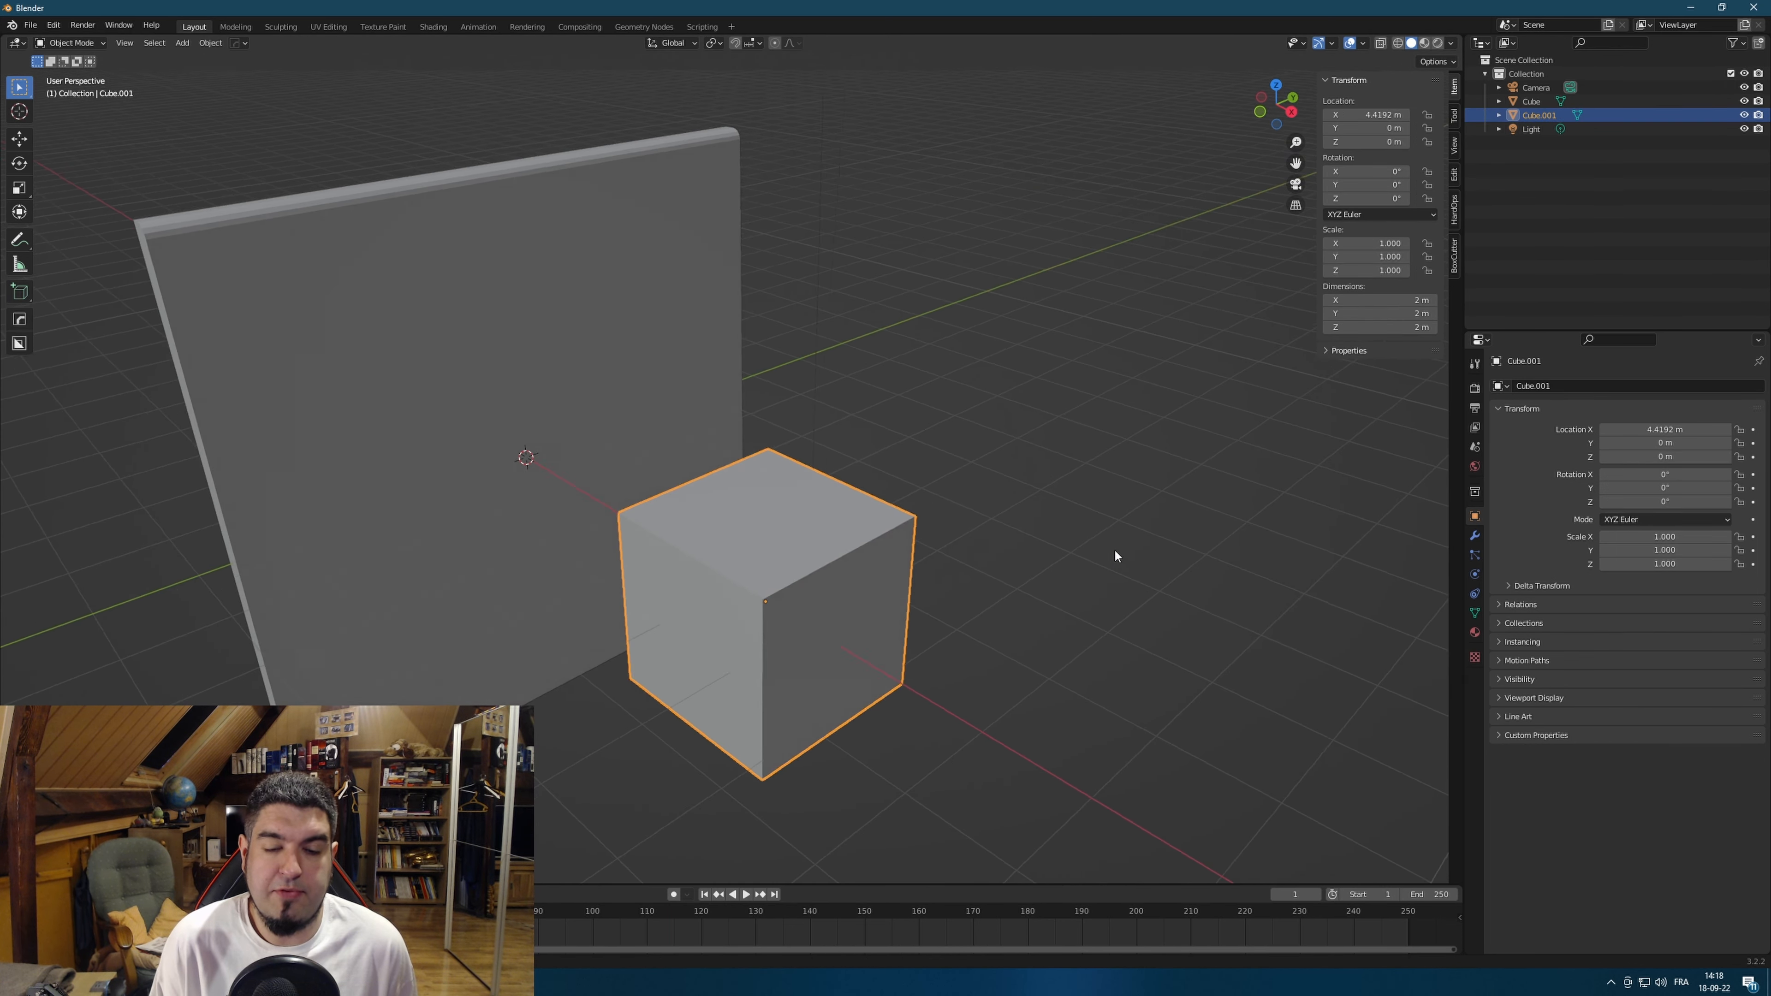
# Scale the new cube's mesh in Edit Mode into an upright slab about 0.25 m thick and 7.79 m wide and high.
pyautogui.press('Tab')
pyautogui.press('s')
pyautogui.press('x')
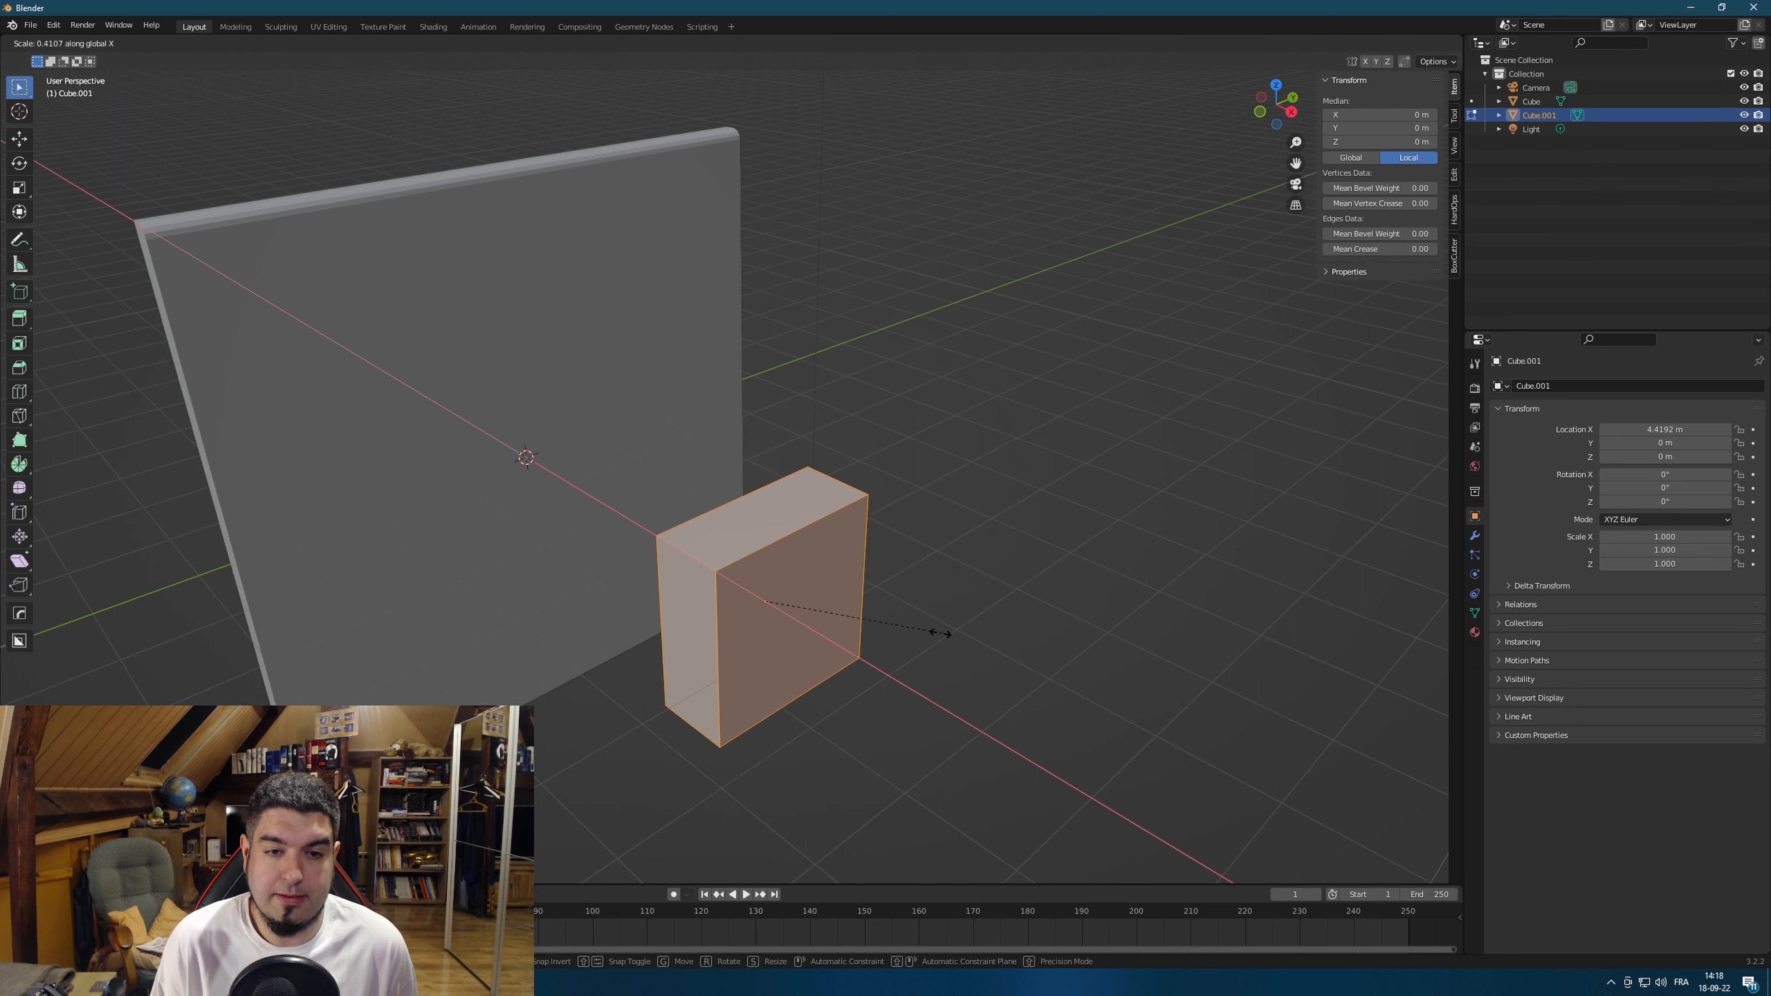
pyautogui.click(1032, 590)
pyautogui.press('s')
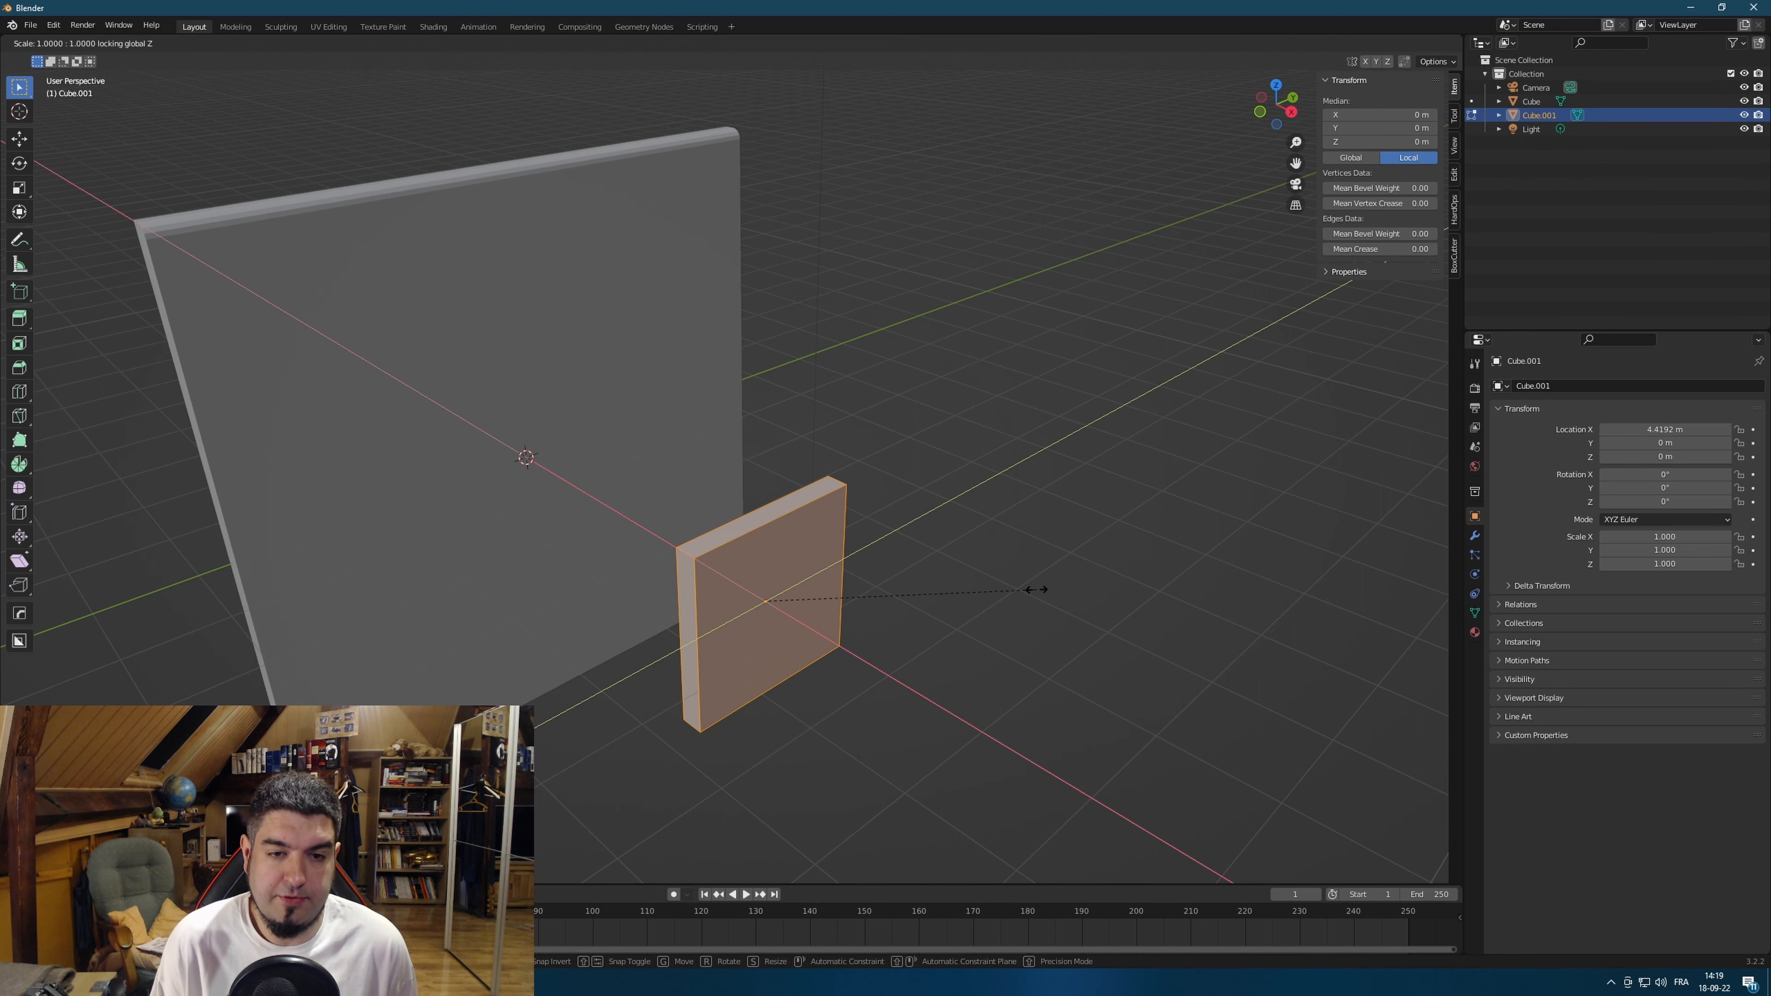
pyautogui.hotkey('shift', 'x')
pyautogui.click(767, 390)
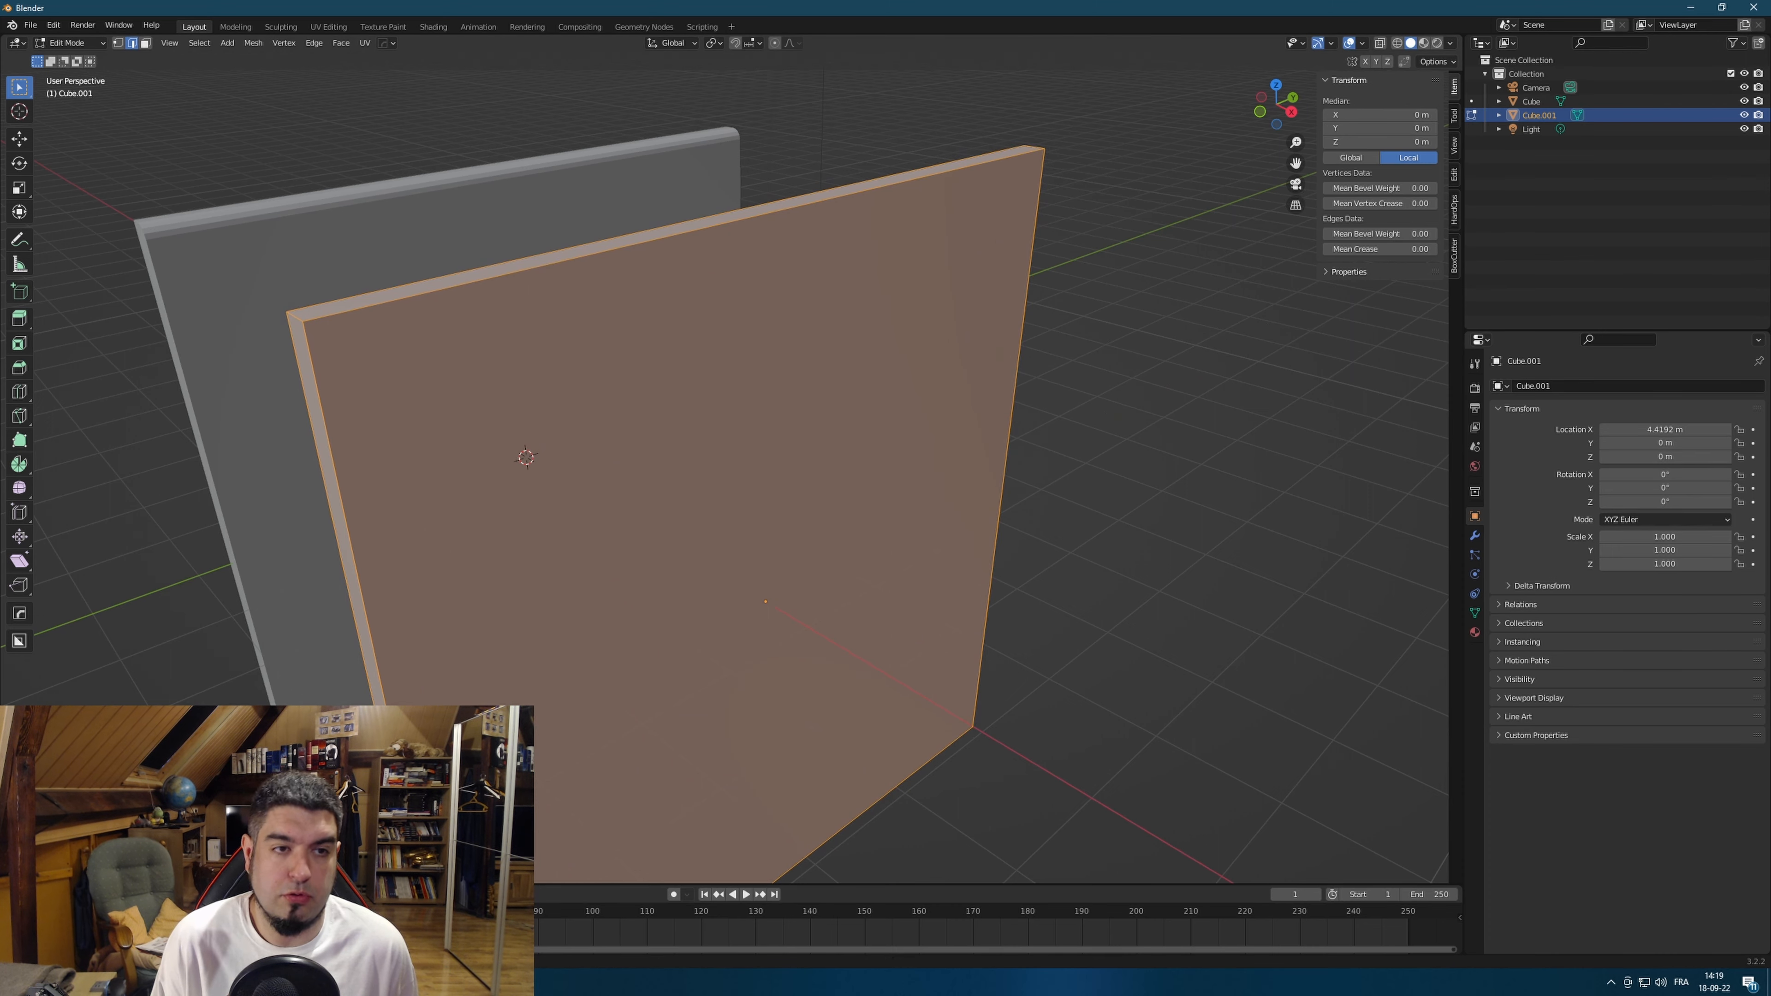
pyautogui.moveTo(767, 391); pyautogui.dragTo(814, 413, button='middle')
pyautogui.press('Tab')
pyautogui.press('Tab')
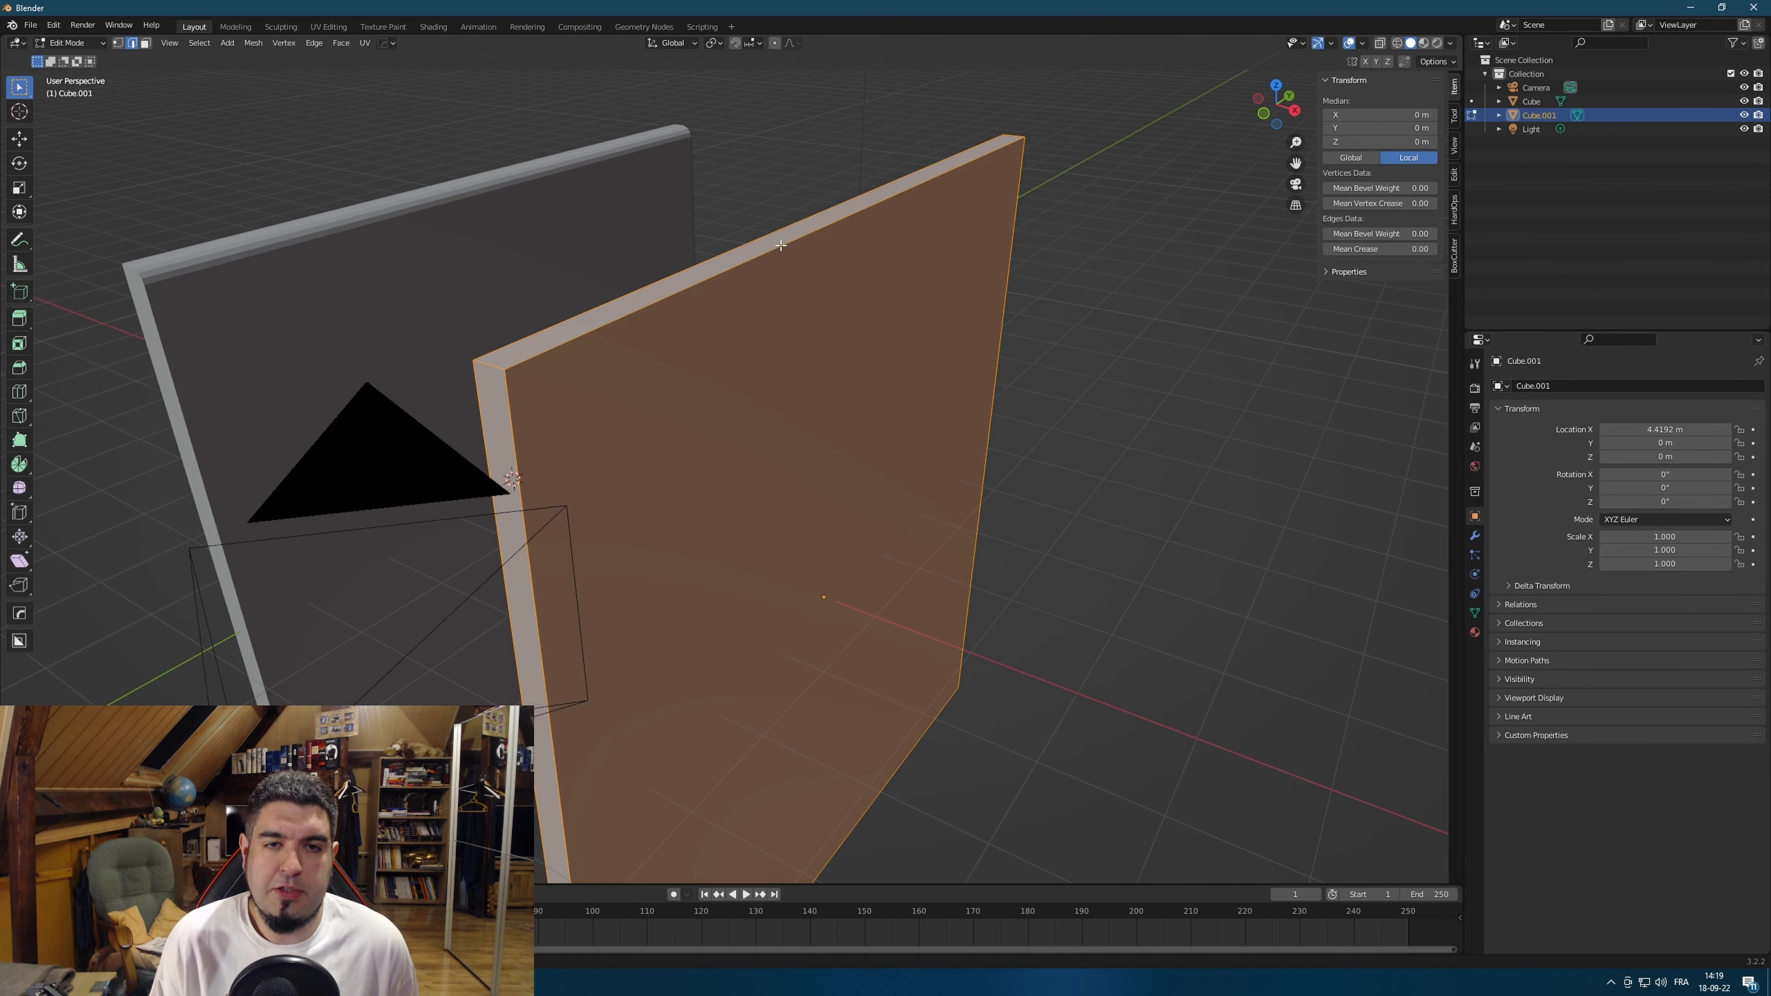
# Bevel the second slab's long top front edge with several segments and return to Object Mode.
pyautogui.click(783, 245)
pyautogui.hotkey('ctrl', 'b')
pyautogui.click(995, 473)
pyautogui.press('Tab')
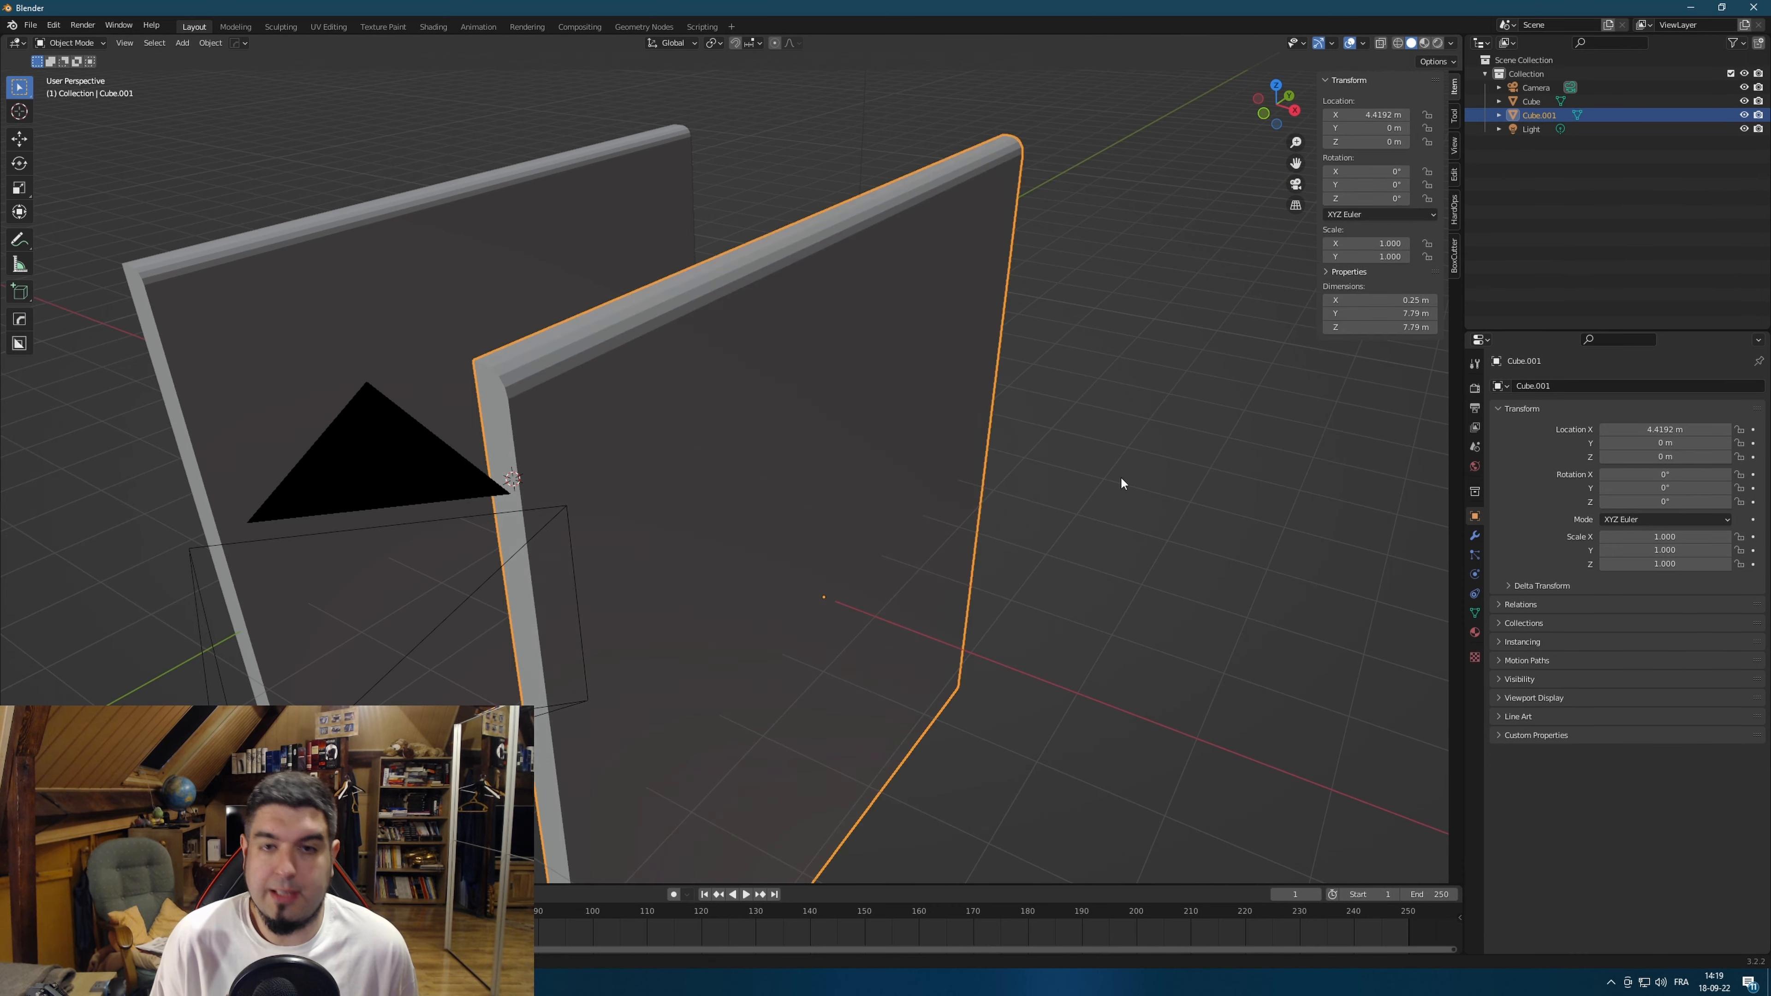
pyautogui.moveTo(1122, 481); pyautogui.dragTo(1017, 434, button='middle')
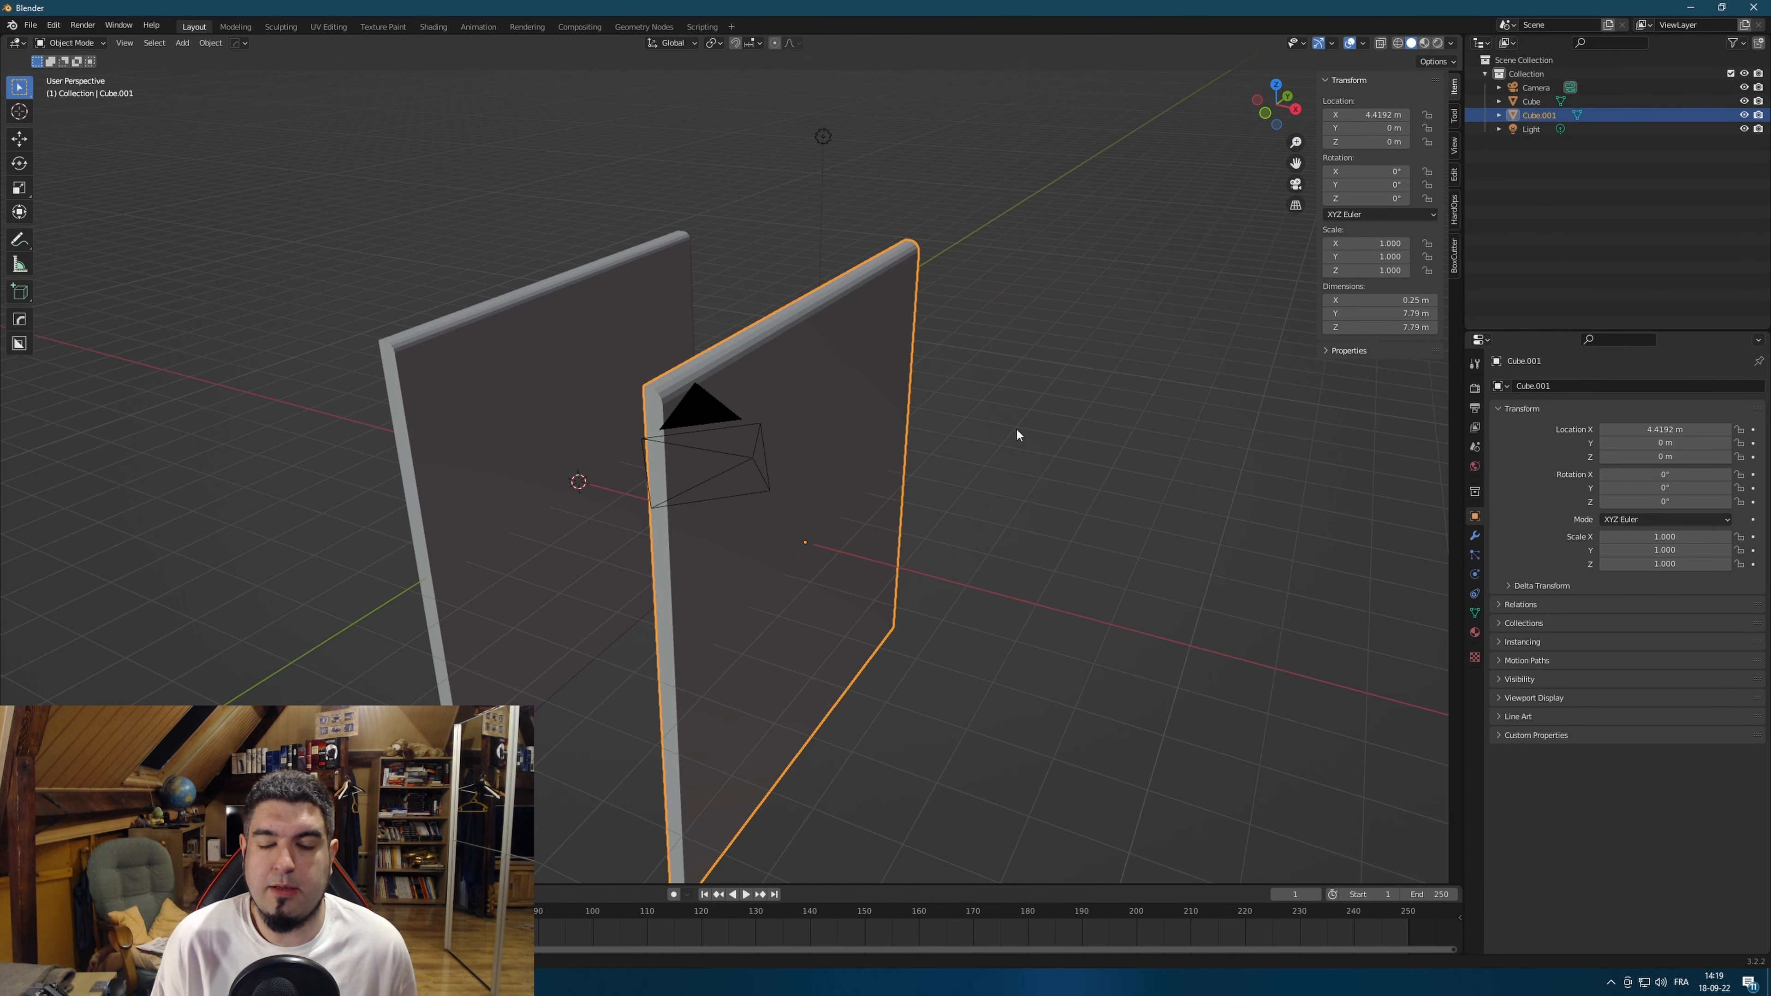
pyautogui.moveTo(972, 498); pyautogui.dragTo(1110, 432, button='middle')
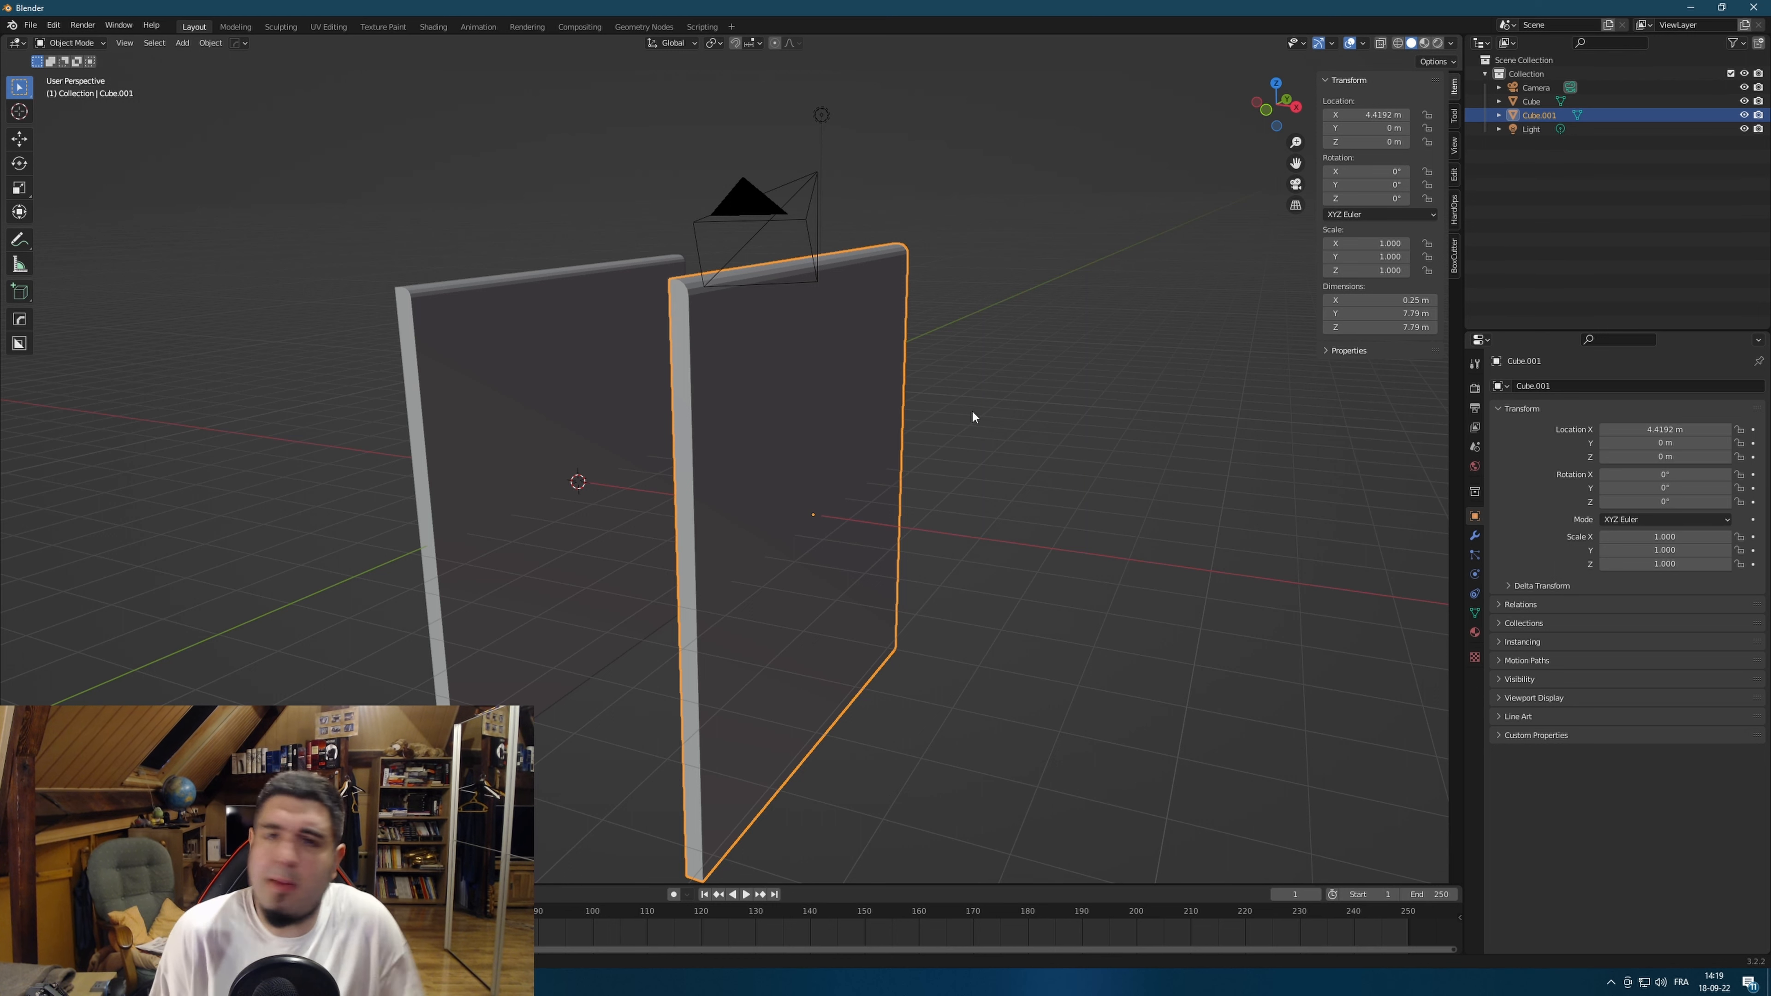
pyautogui.moveTo(972, 410); pyautogui.dragTo(1077, 427, button='middle')
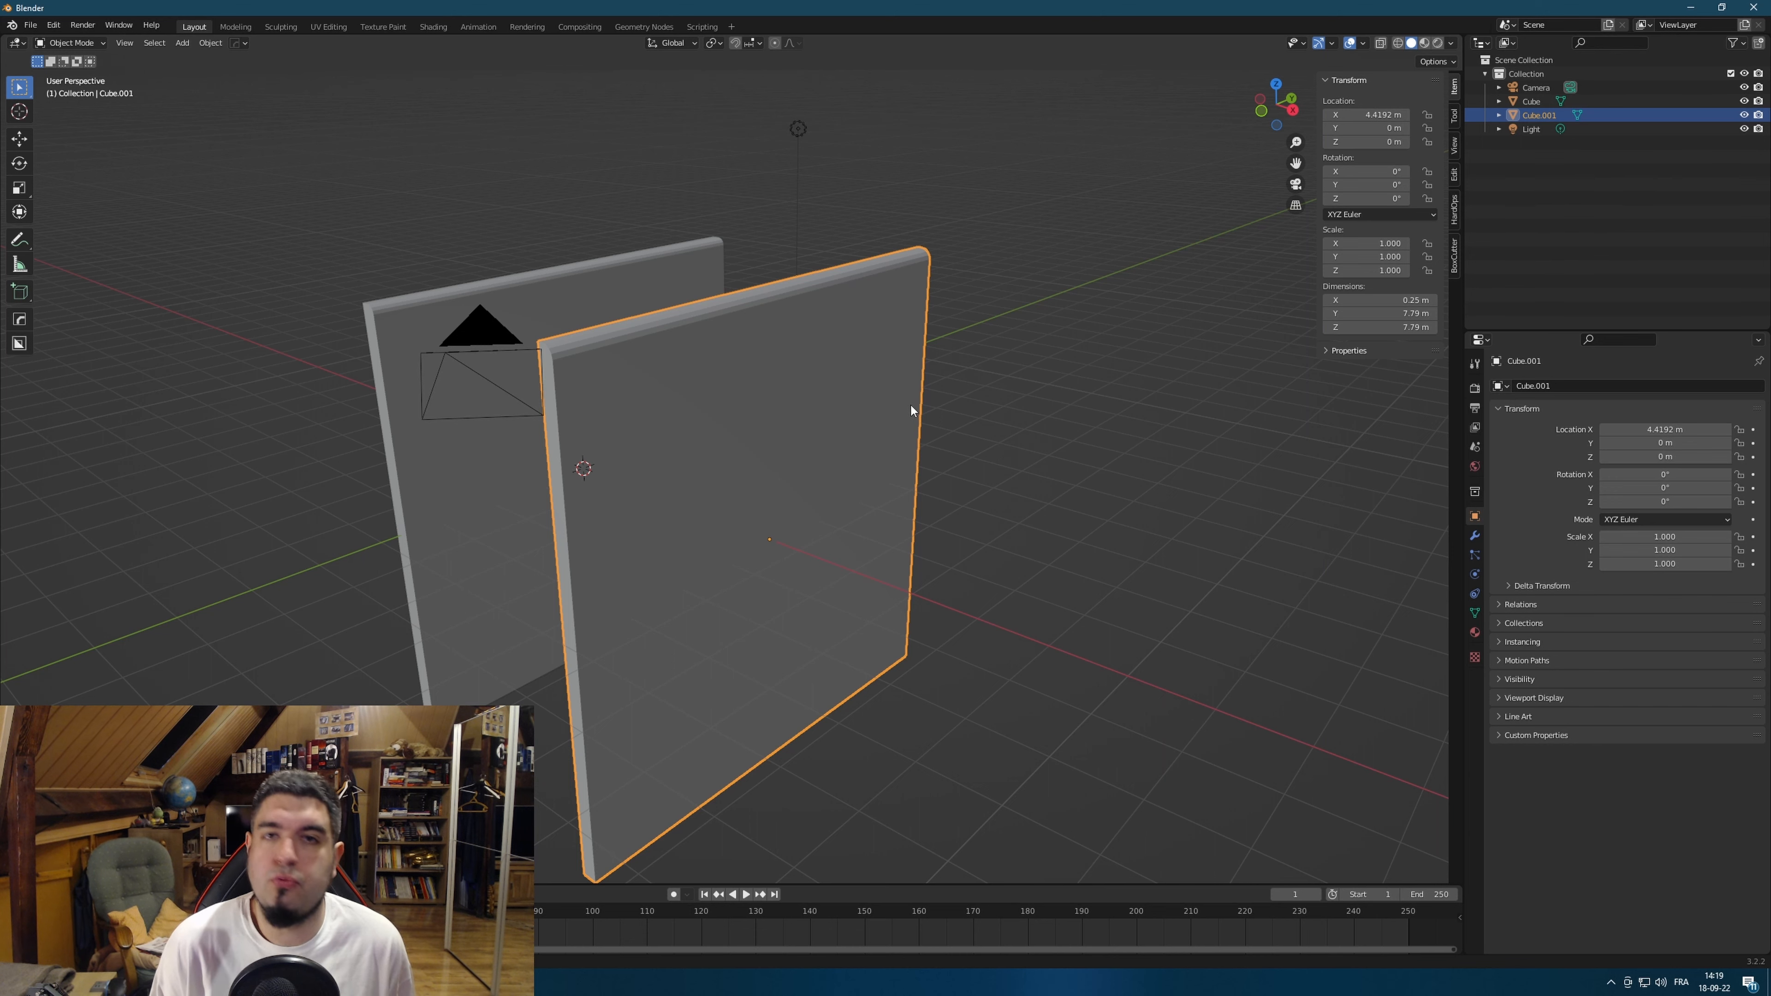
pyautogui.moveTo(911, 403); pyautogui.dragTo(913, 423, button='middle')
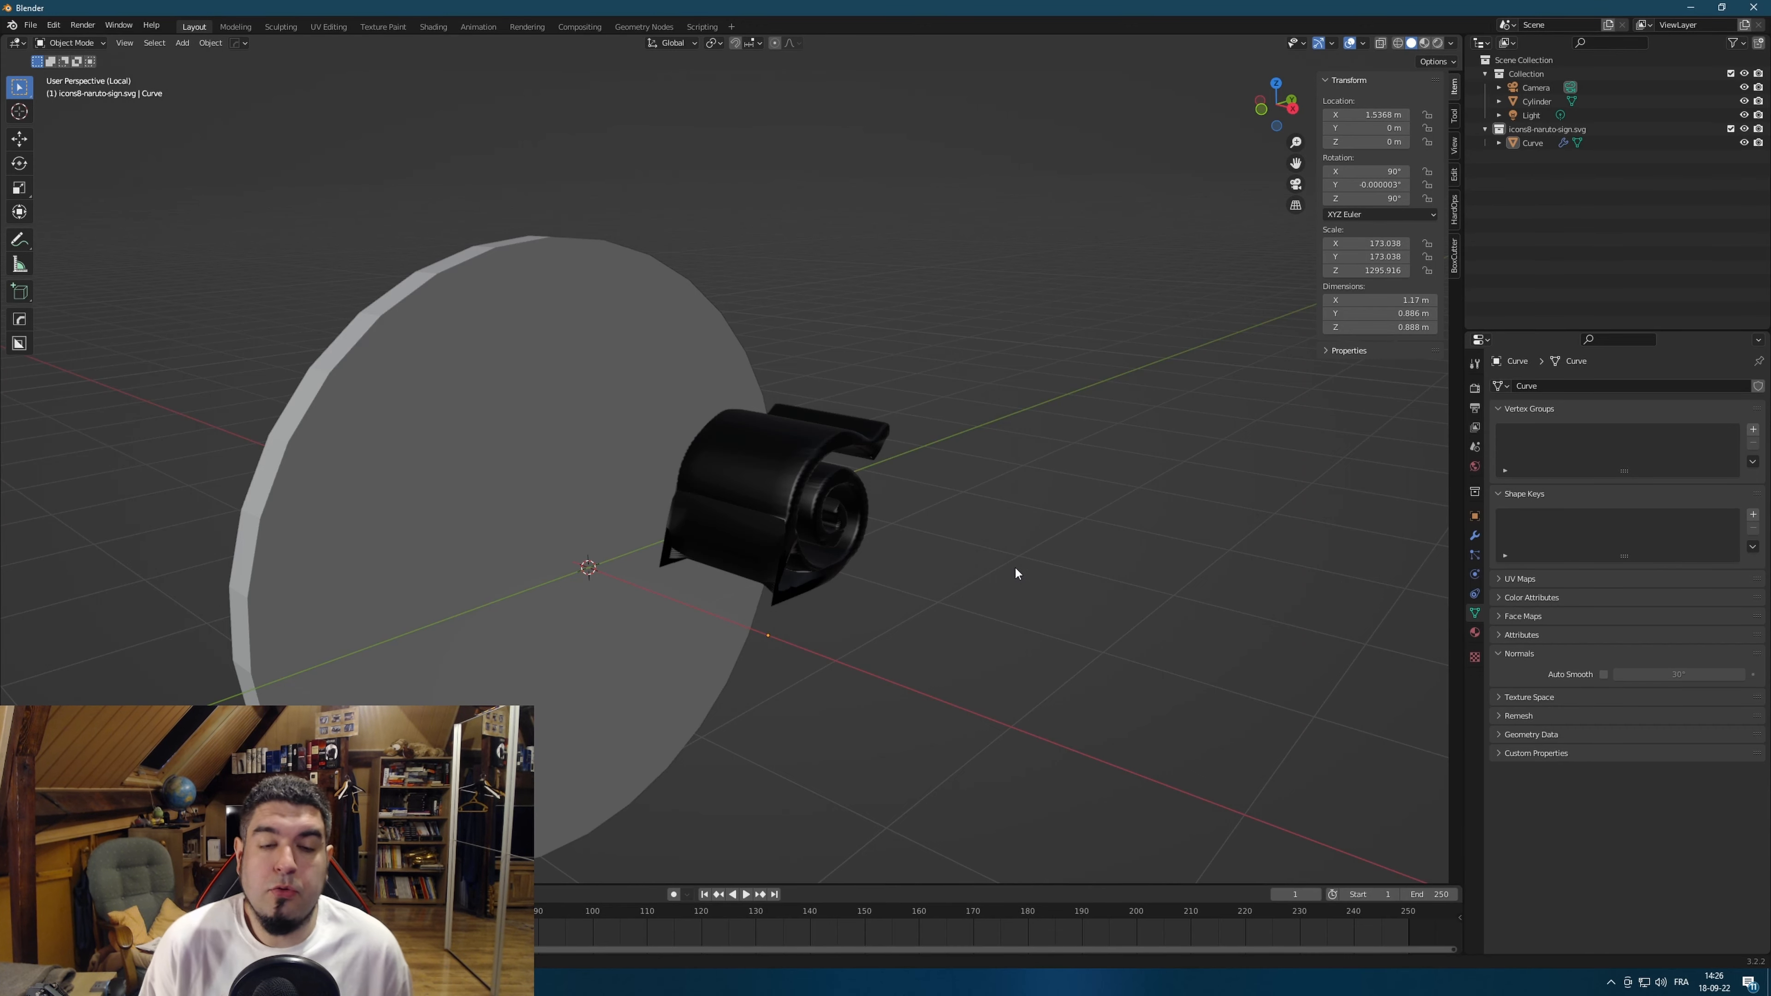
# Select the black extruded spiral symbol in front of the cylinder and examine its shape from several angles.
pyautogui.moveTo(1015, 566)
pyautogui.mouseDown(button='middle')
pyautogui.moveTo(1046, 576)
pyautogui.moveTo(1018, 581)
pyautogui.mouseUp(button='middle')
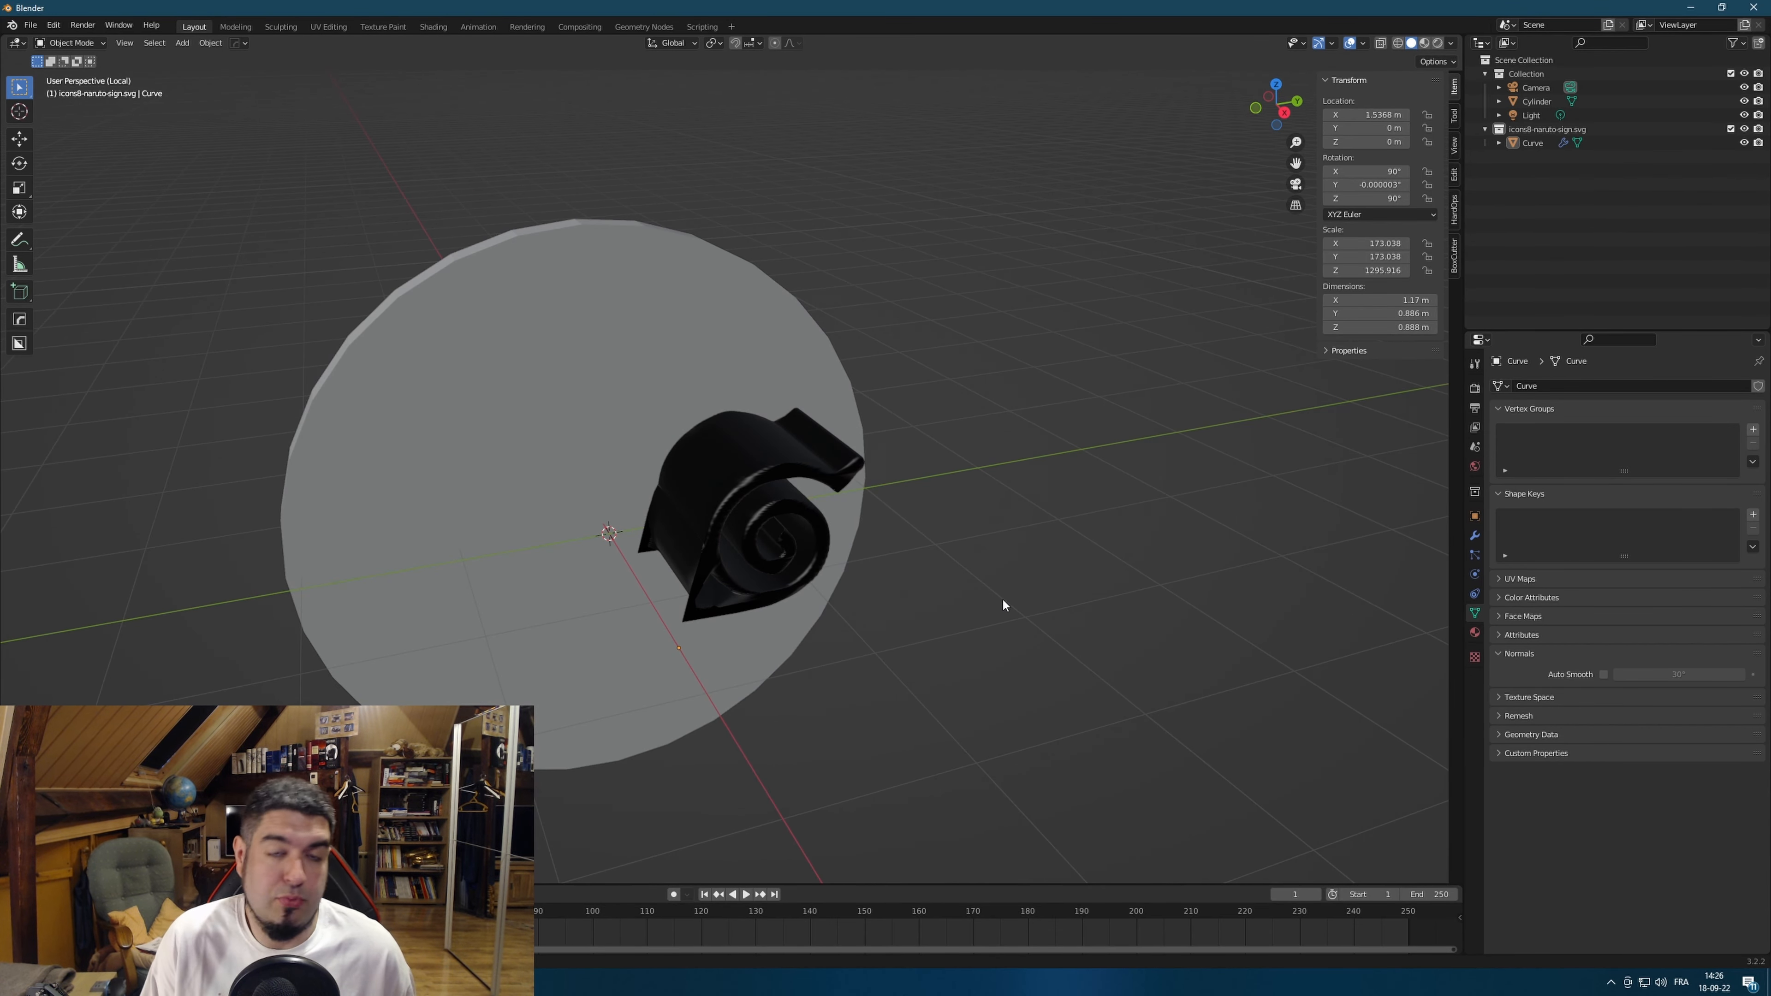
pyautogui.moveTo(959, 541); pyautogui.dragTo(1004, 546, button='middle')
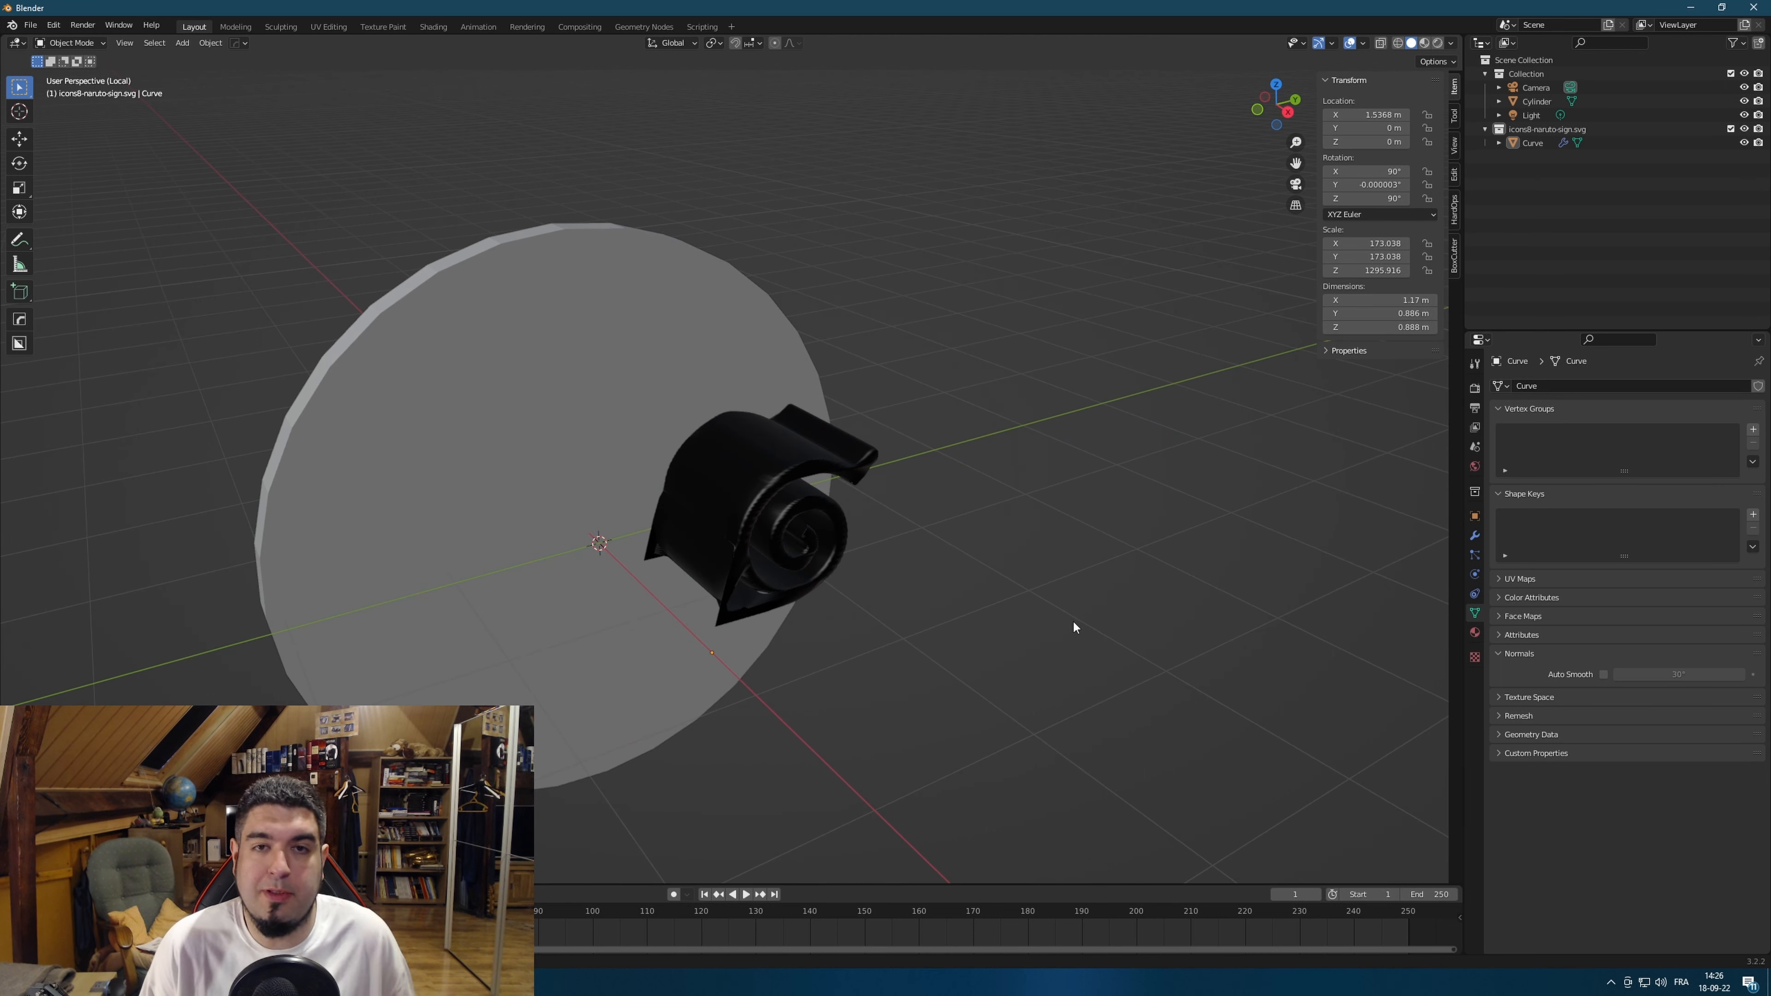
pyautogui.moveTo(1075, 620); pyautogui.dragTo(905, 596, button='middle')
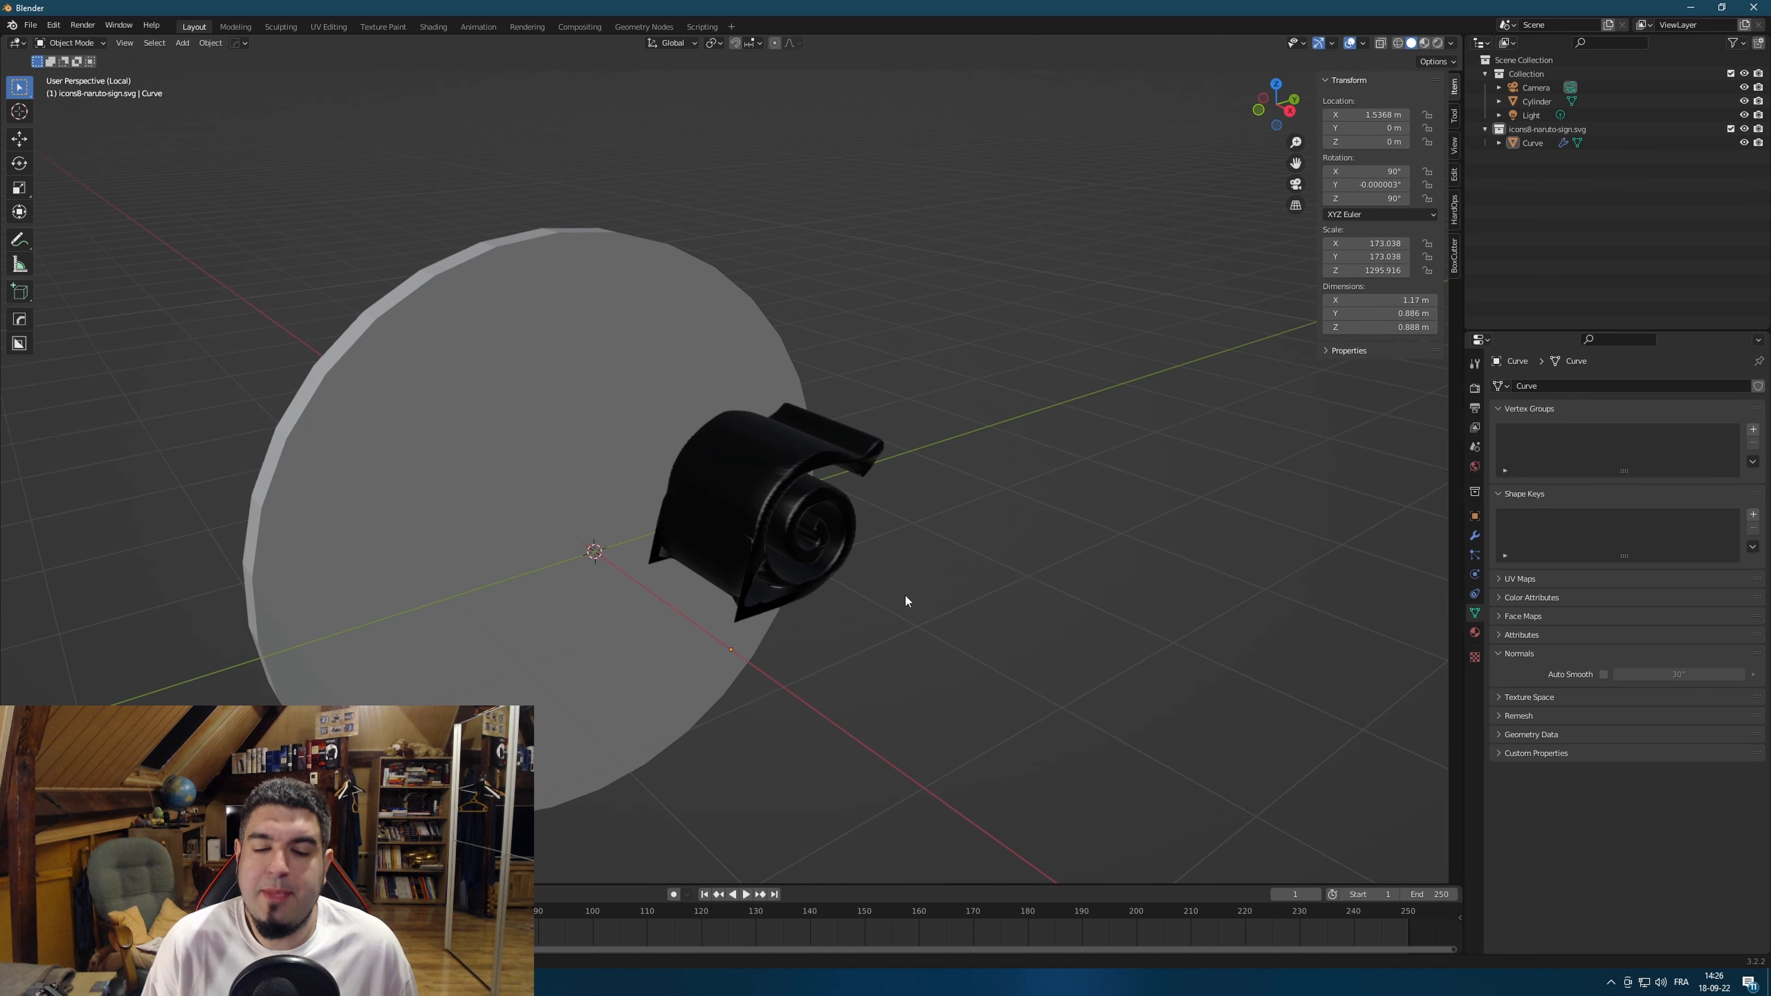
pyautogui.click(794, 541)
pyautogui.scroll(1, 1076, 551)
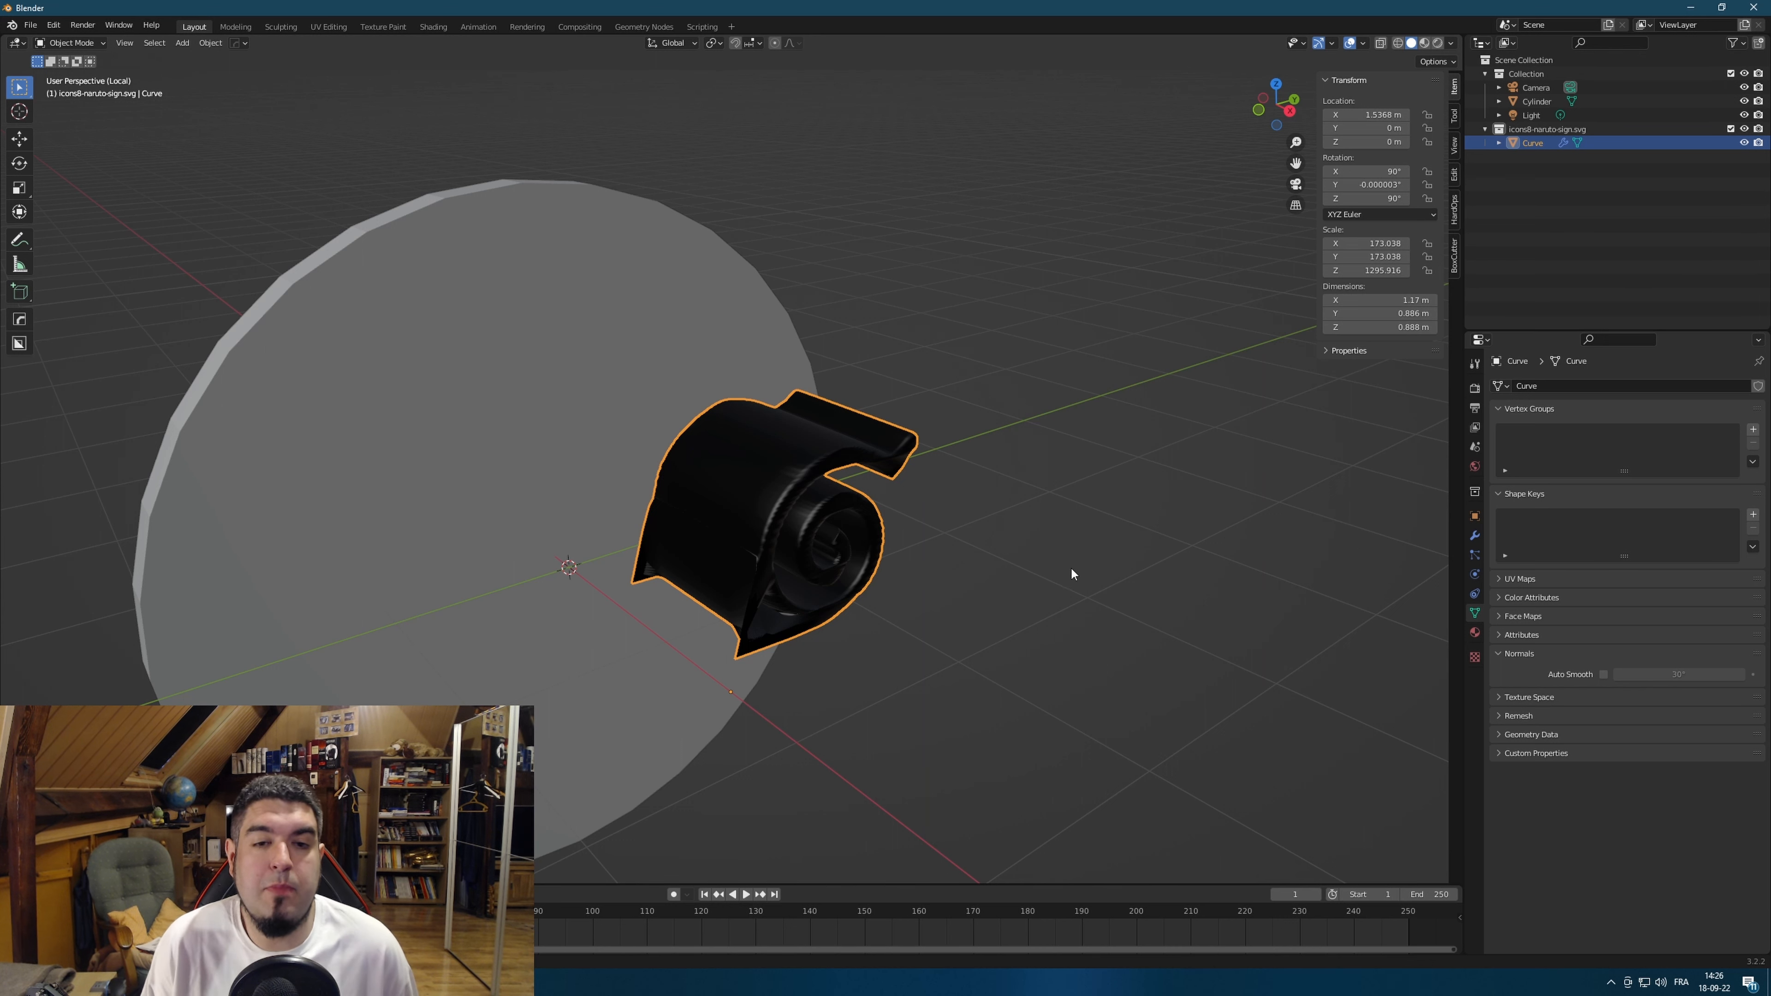
pyautogui.moveTo(1071, 577)
pyautogui.mouseDown(button='middle')
pyautogui.moveTo(1096, 558)
pyautogui.moveTo(1135, 574)
pyautogui.moveTo(1083, 549)
pyautogui.mouseUp(button='middle')
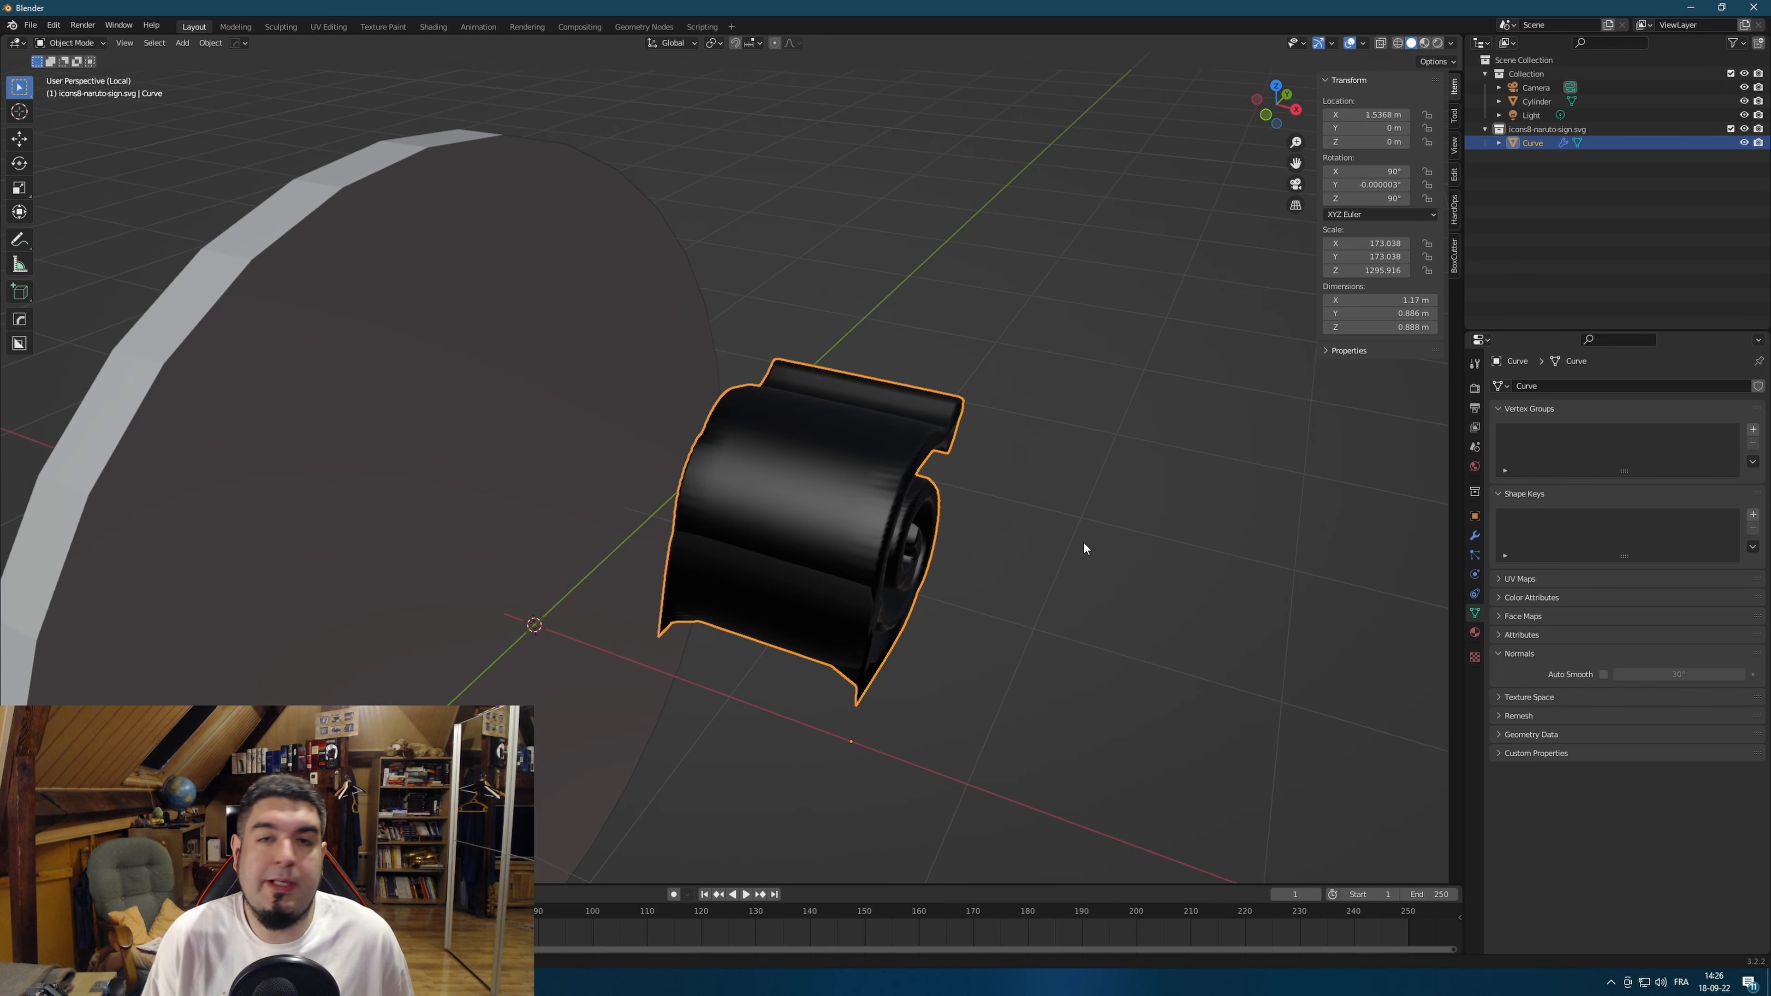
# Examine the thick spiral symbol and the cylinder behind it from the front and both sides, keeping the symbol selected.
pyautogui.moveTo(968, 546)
pyautogui.mouseDown(button='middle')
pyautogui.moveTo(936, 507)
pyautogui.moveTo(834, 502)
pyautogui.moveTo(885, 460)
pyautogui.moveTo(881, 550)
pyautogui.moveTo(950, 524)
pyautogui.mouseUp(button='middle')
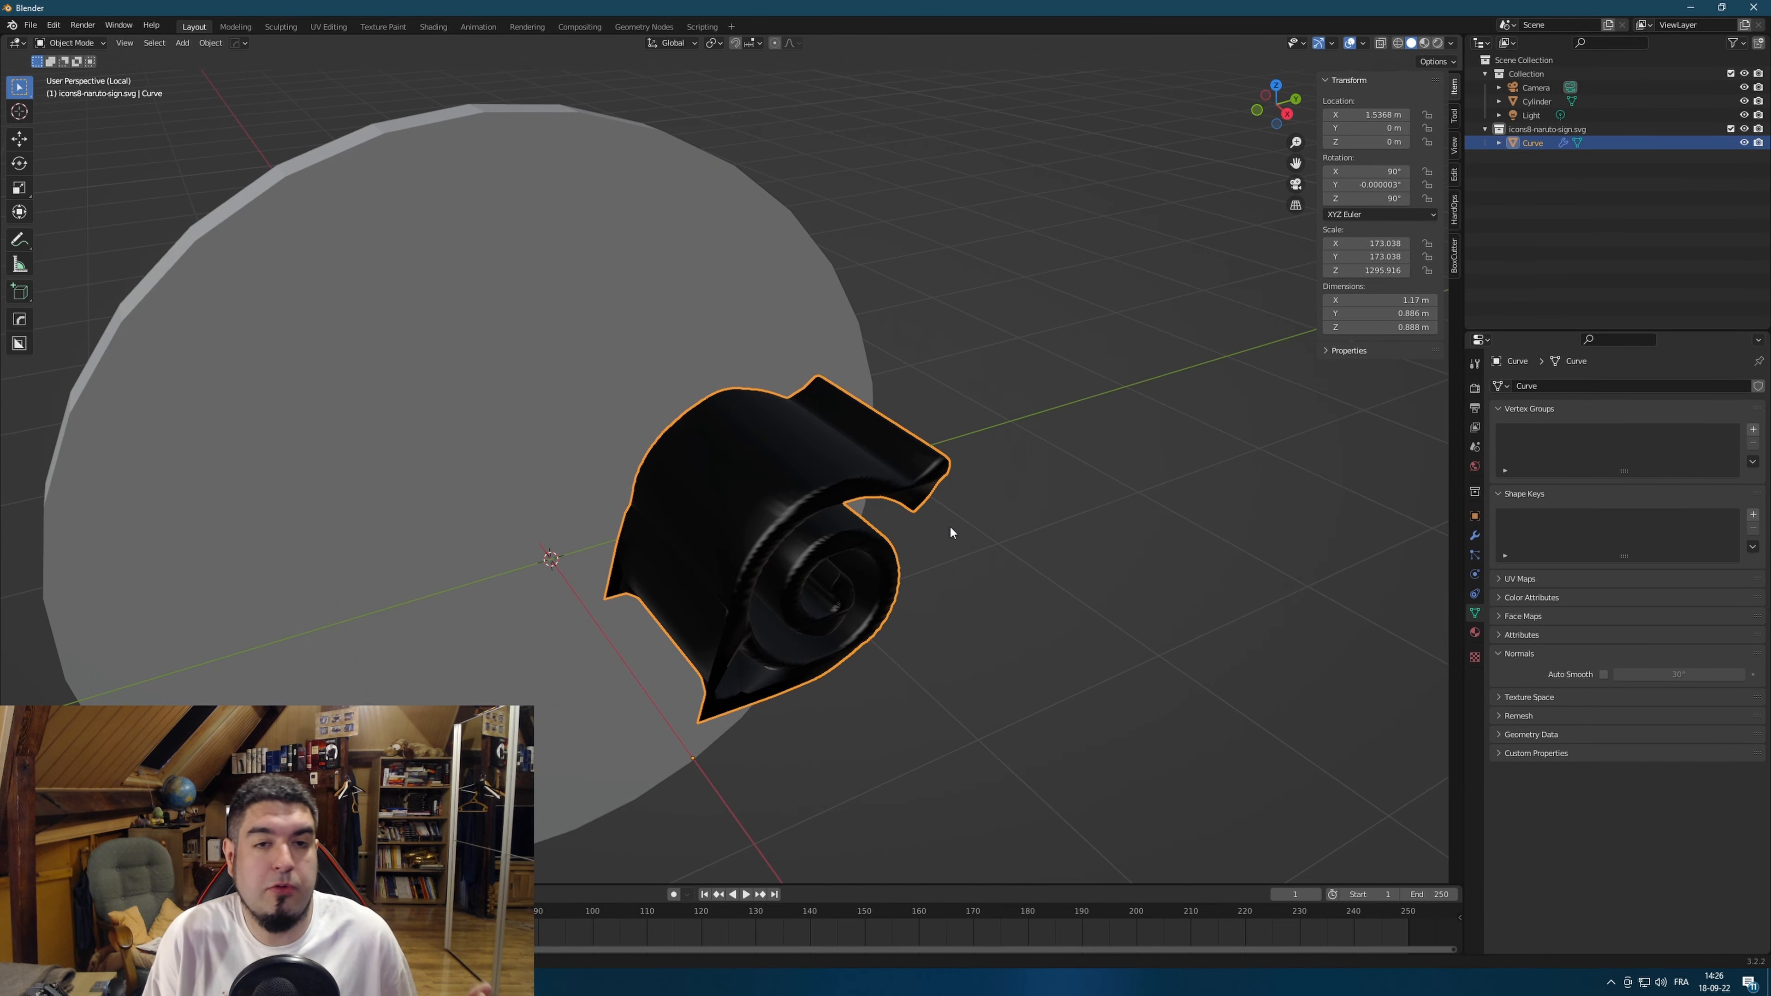
pyautogui.moveTo(917, 614); pyautogui.dragTo(844, 561, button='middle')
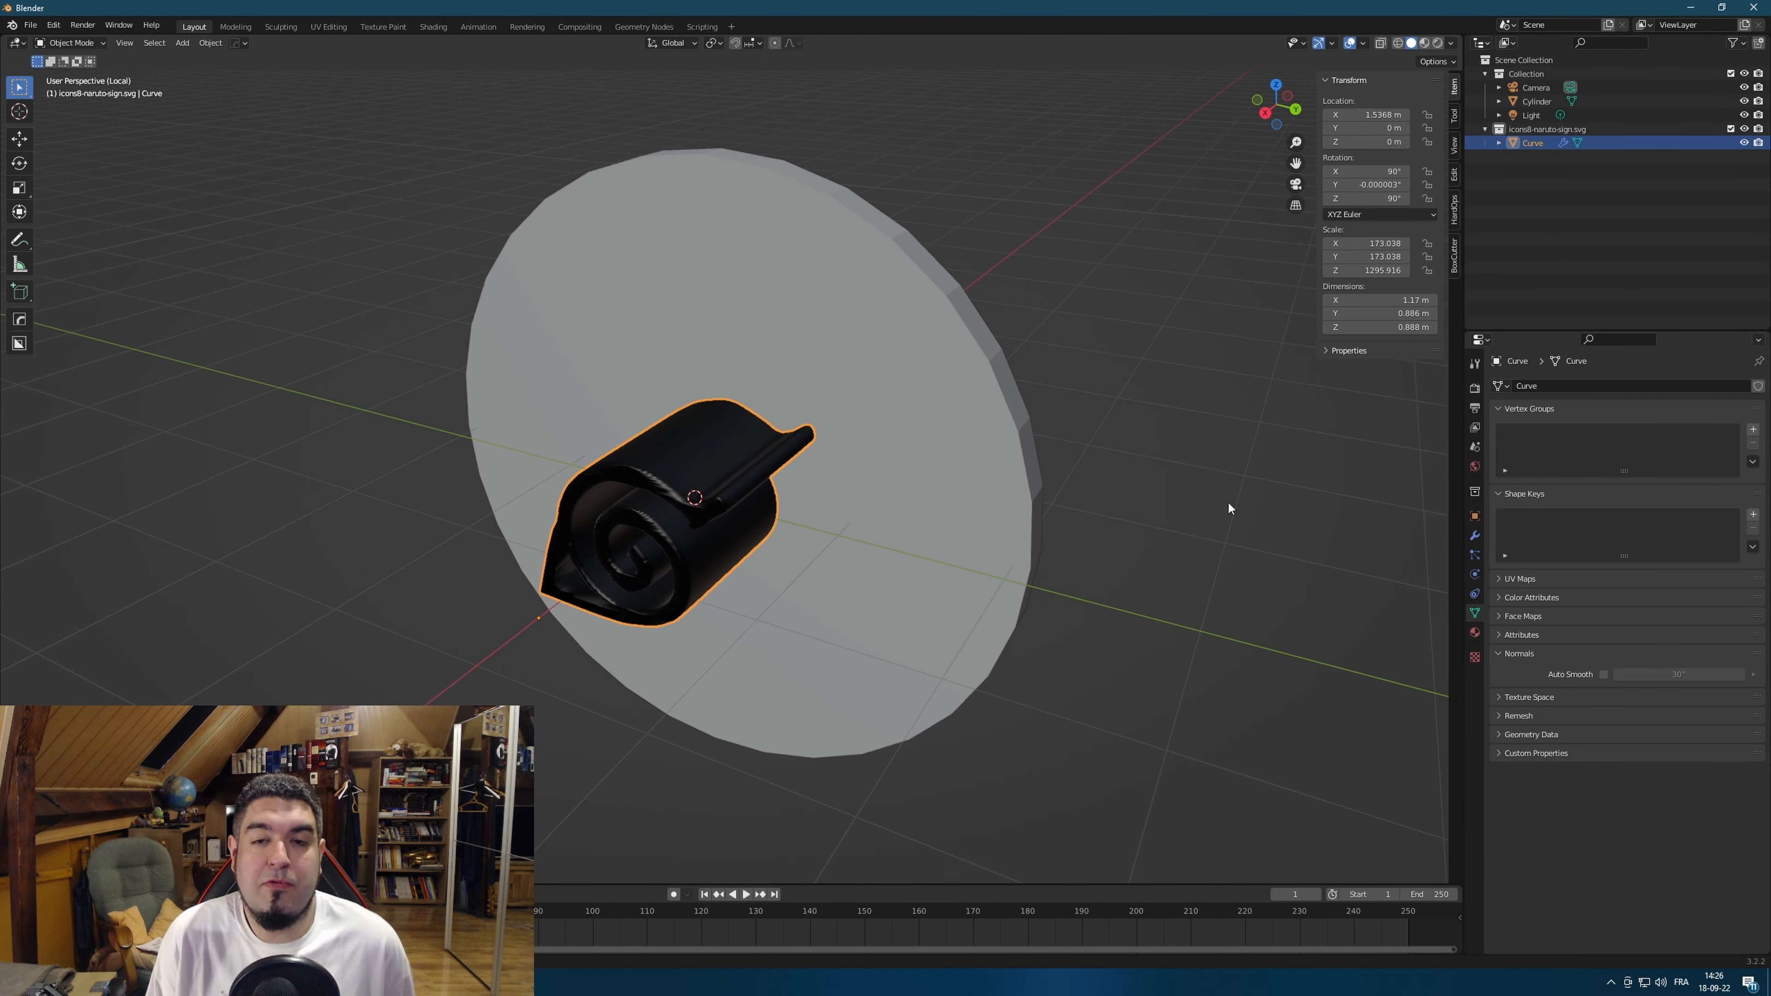
pyautogui.moveTo(1229, 508); pyautogui.dragTo(684, 578, button='middle')
pyautogui.scroll(3, 680, 584)
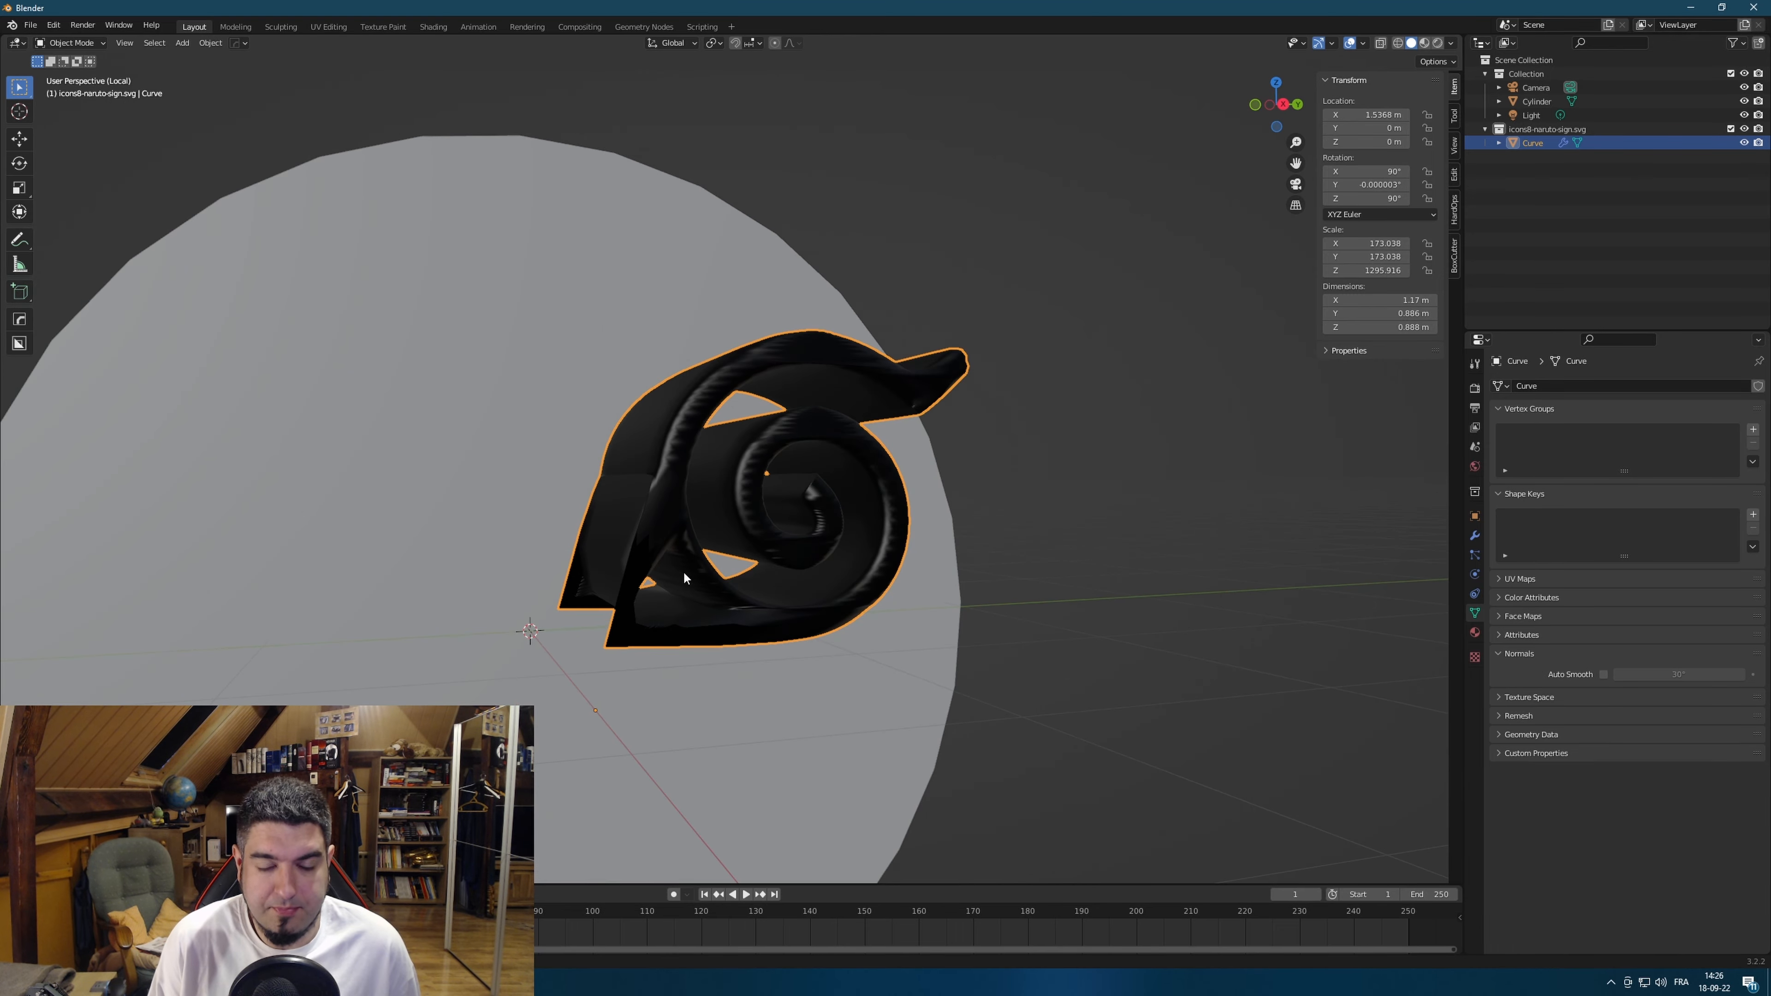
pyautogui.scroll(-1, 899, 517)
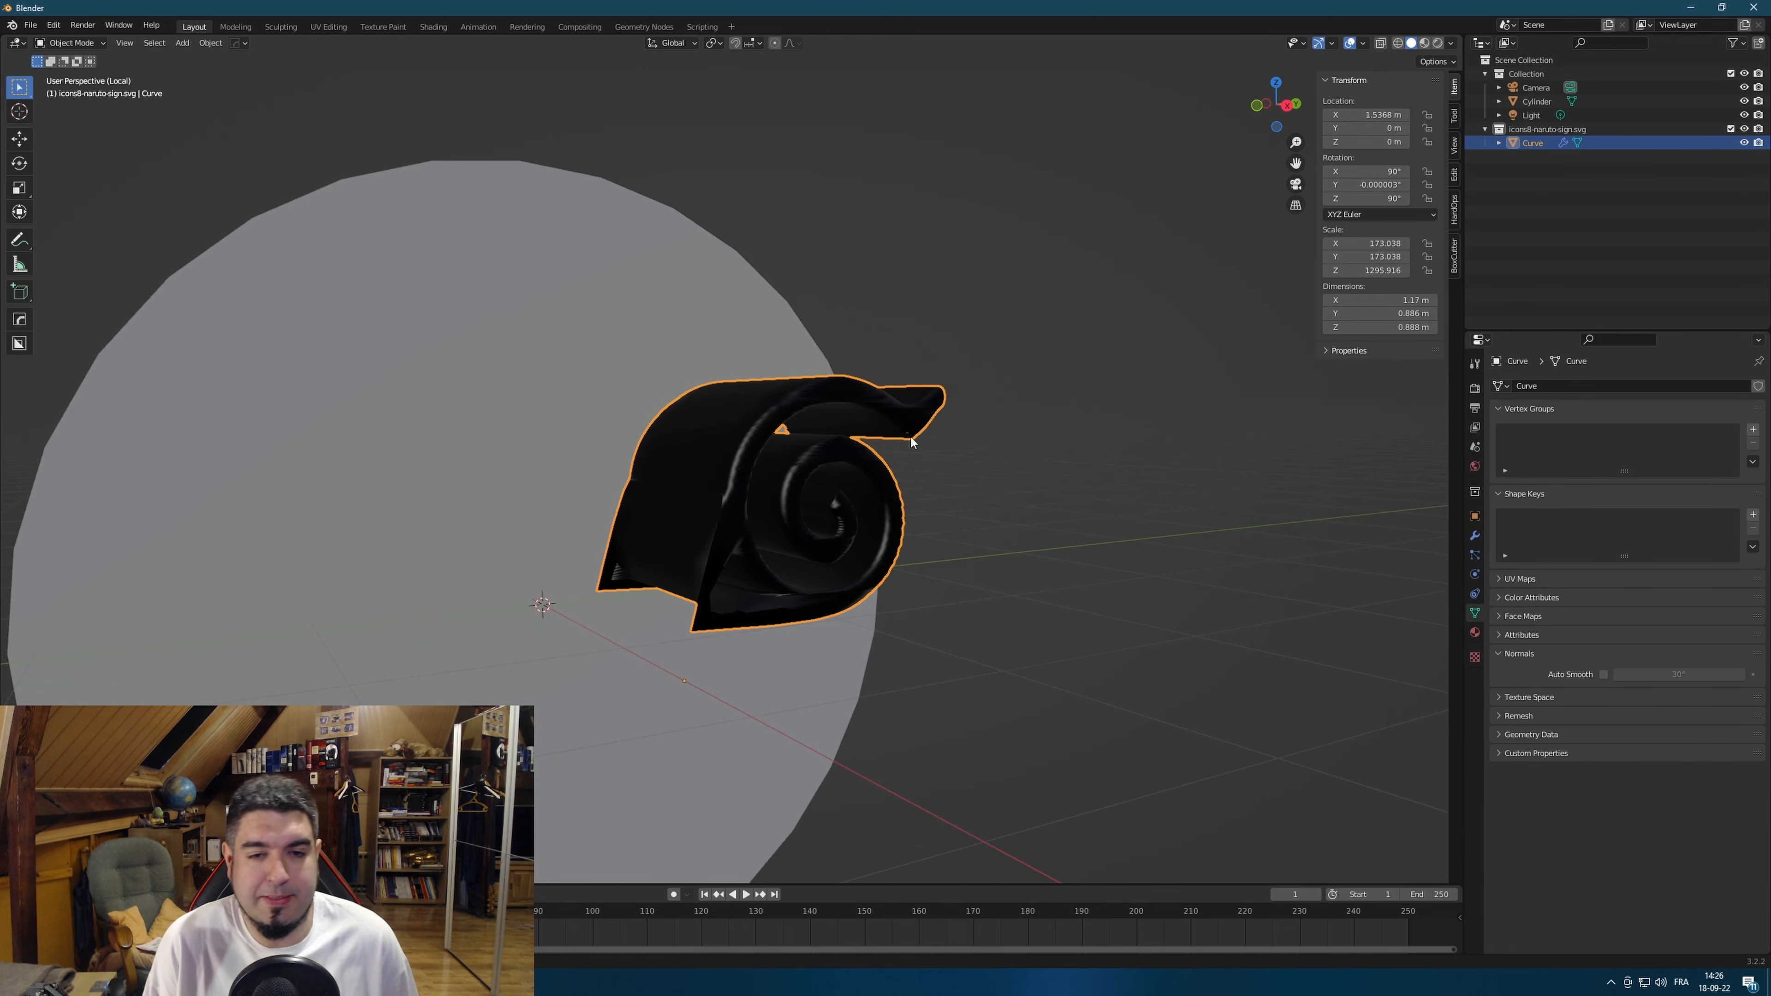
pyautogui.moveTo(909, 440); pyautogui.dragTo(638, 432, button='middle')
pyautogui.click(526, 352)
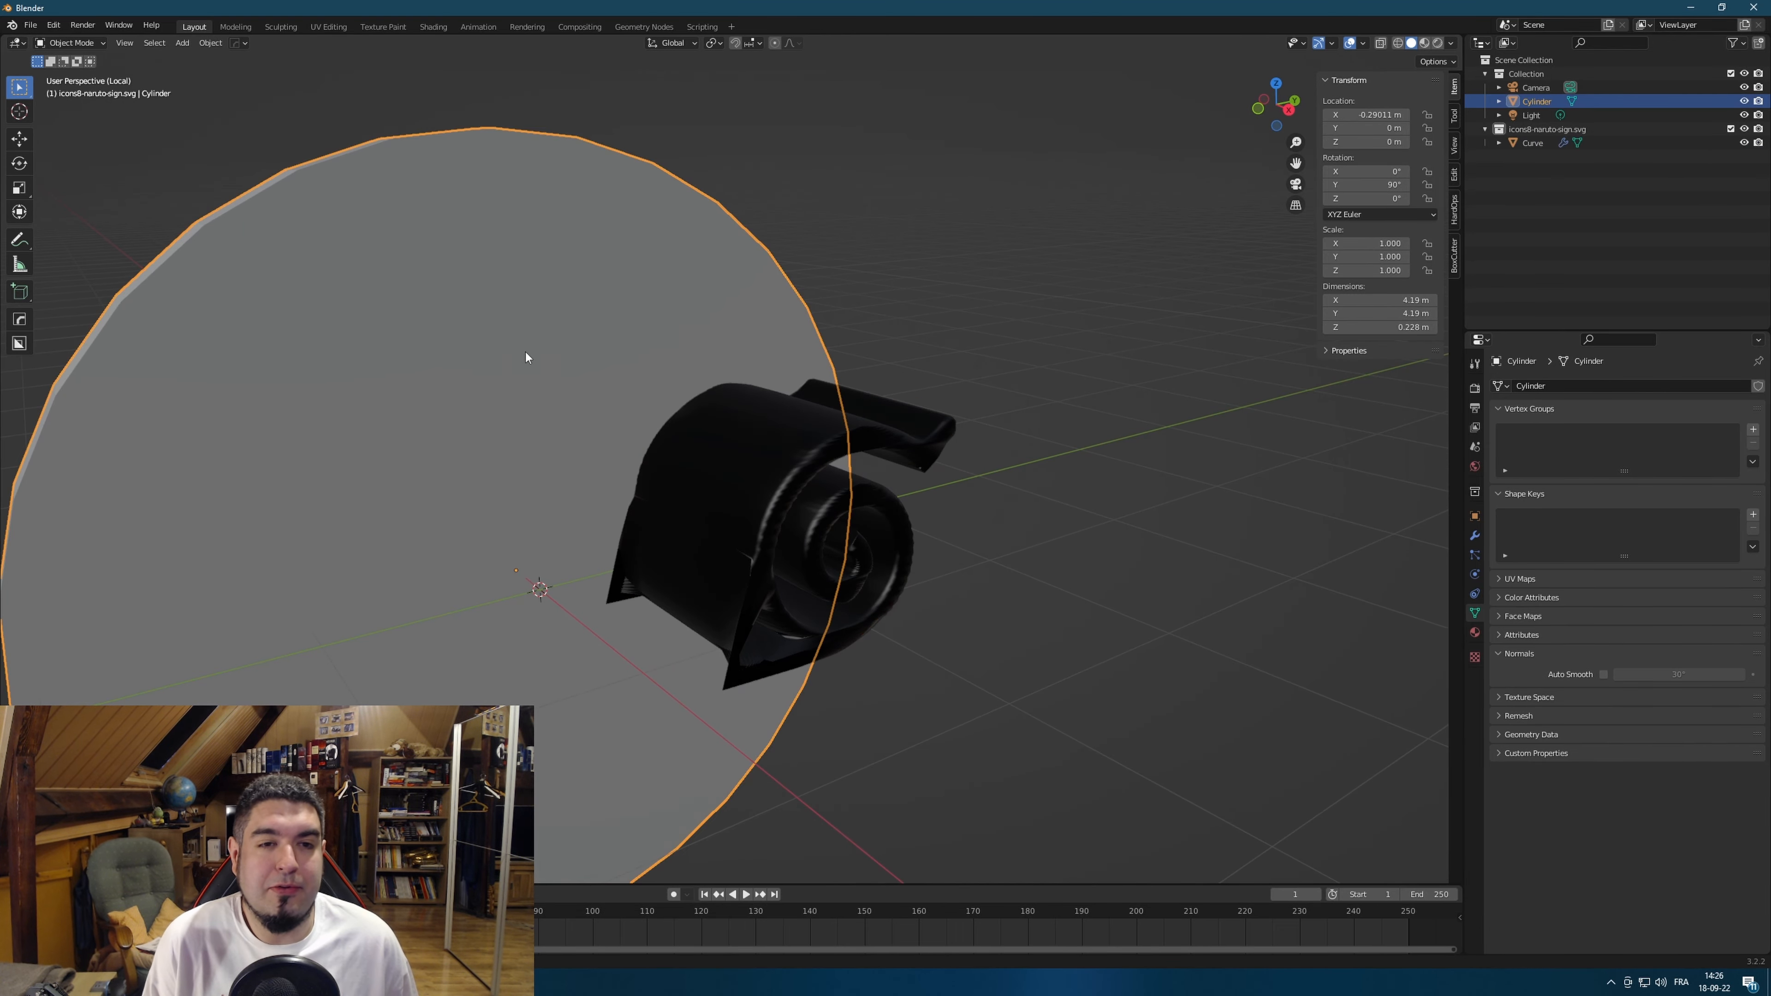
pyautogui.scroll(3, 622, 499)
pyautogui.scroll(-1, 566, 427)
pyautogui.click(824, 522)
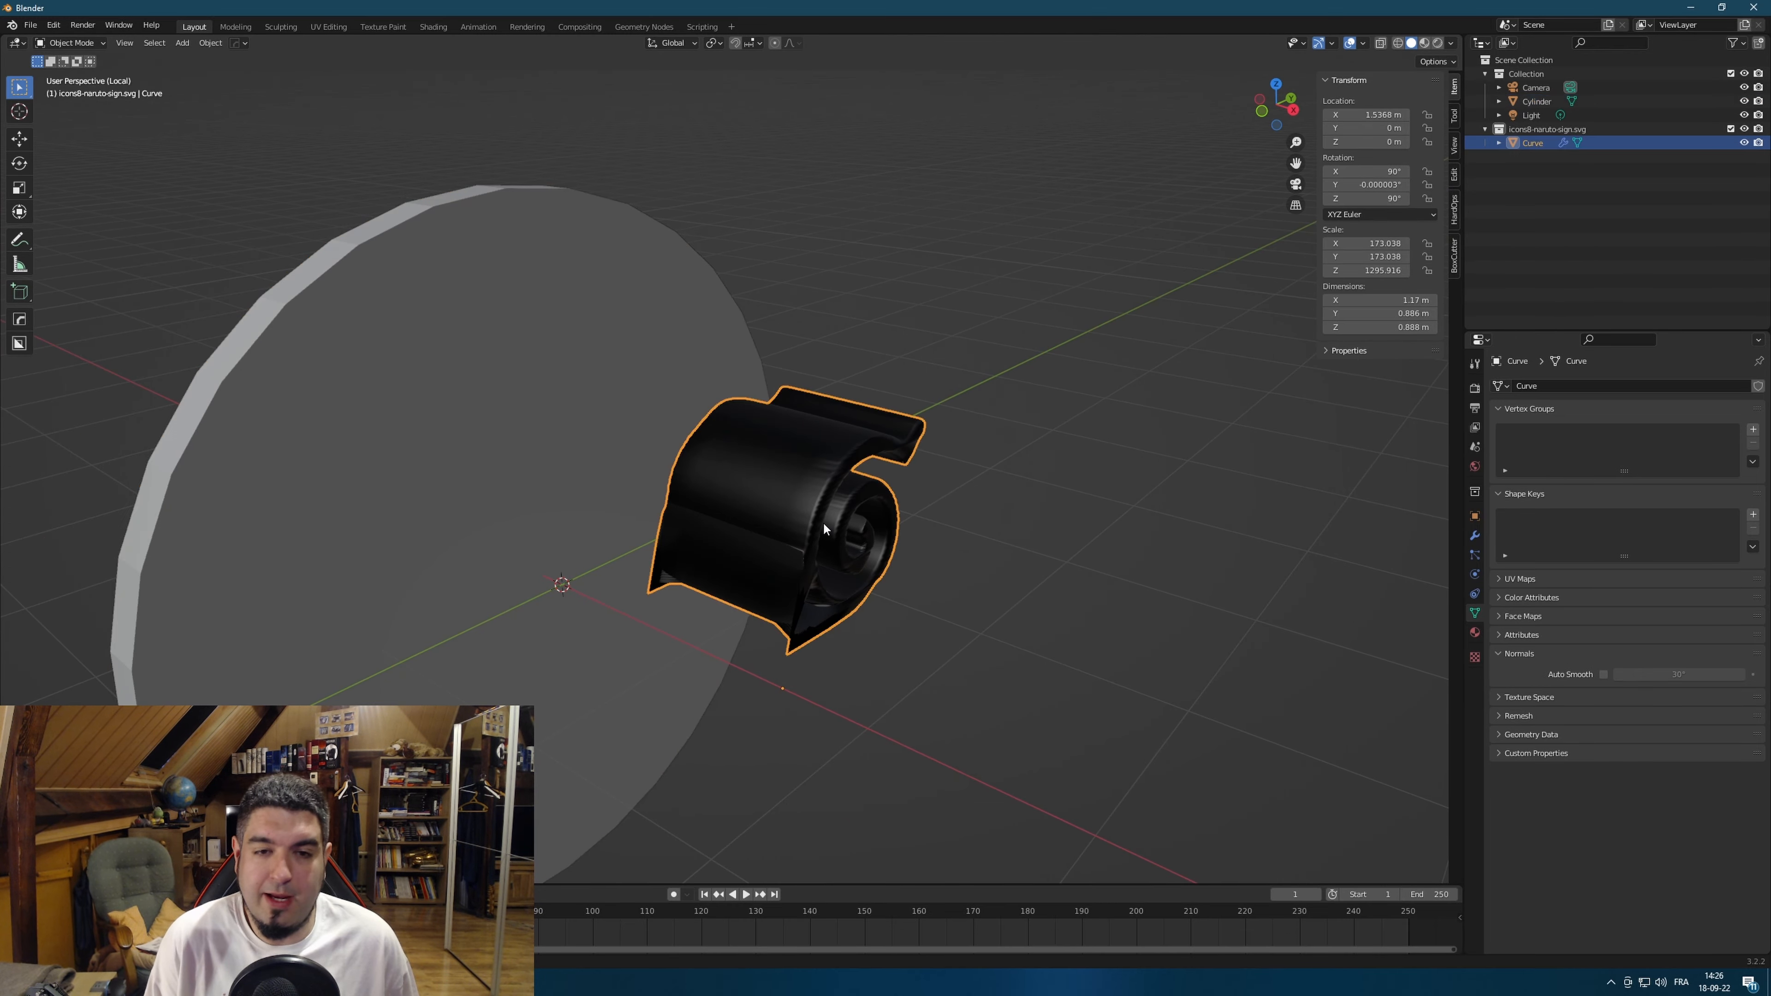
pyautogui.moveTo(912, 567); pyautogui.dragTo(905, 465, button='middle')
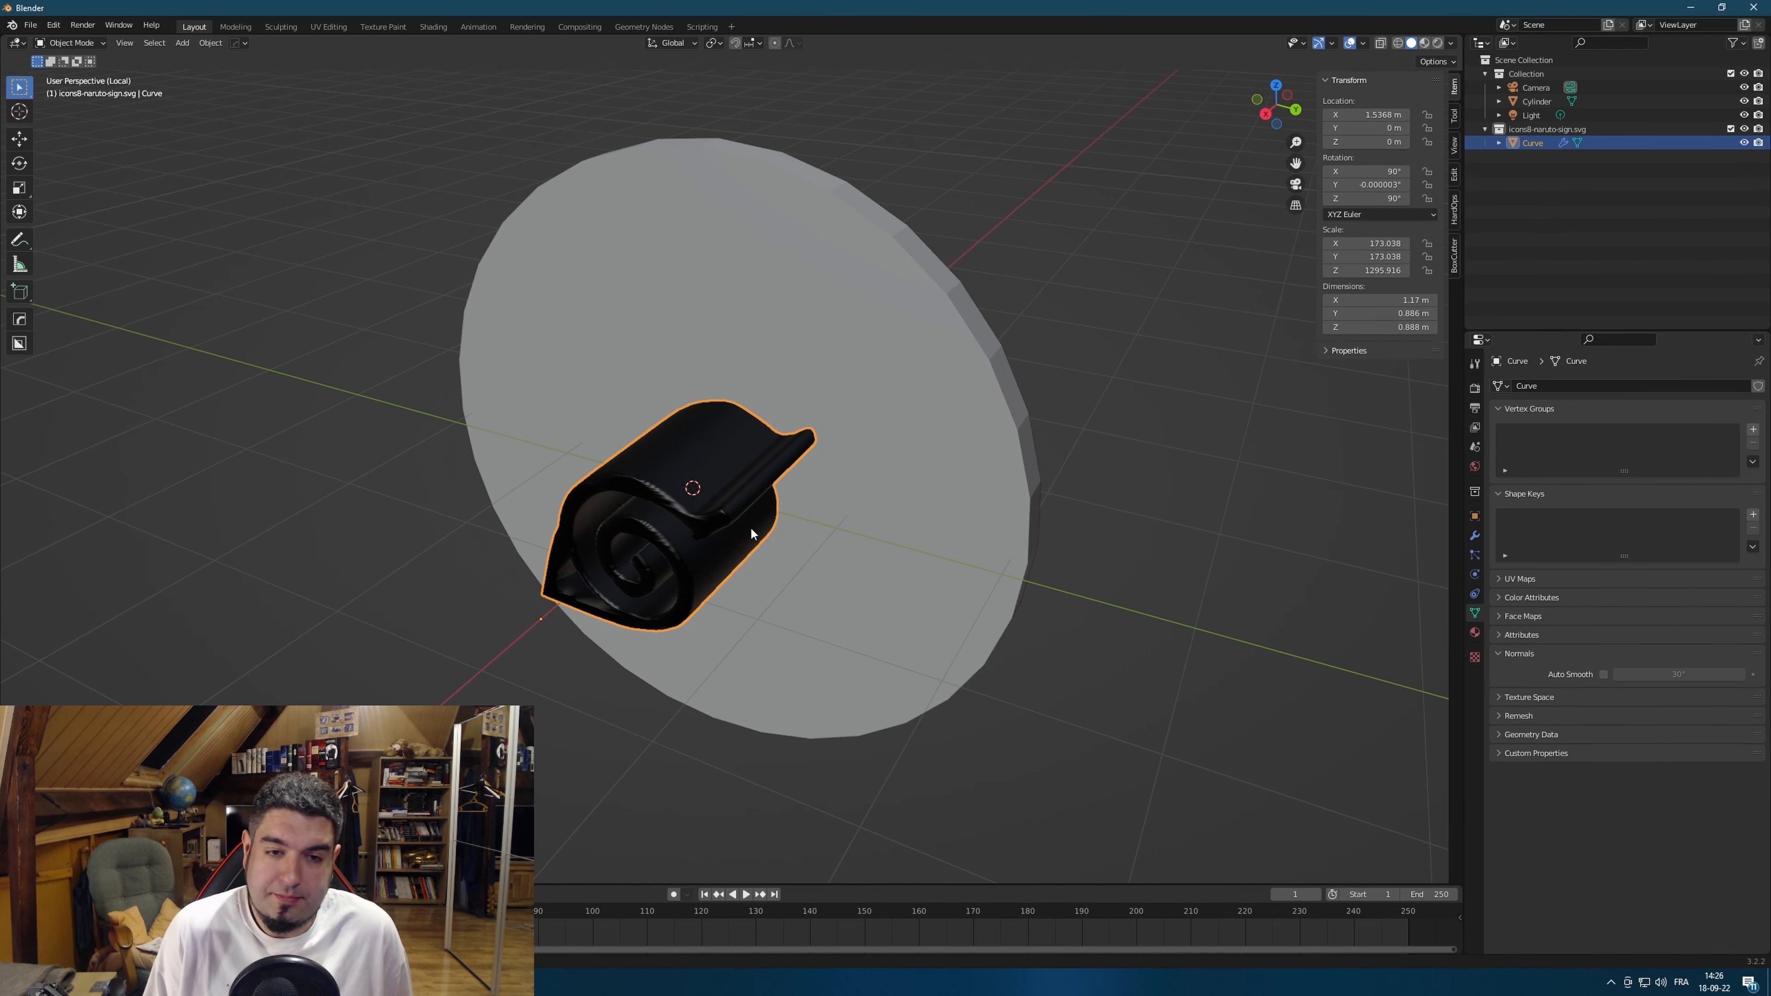
pyautogui.scroll(1, 716, 560)
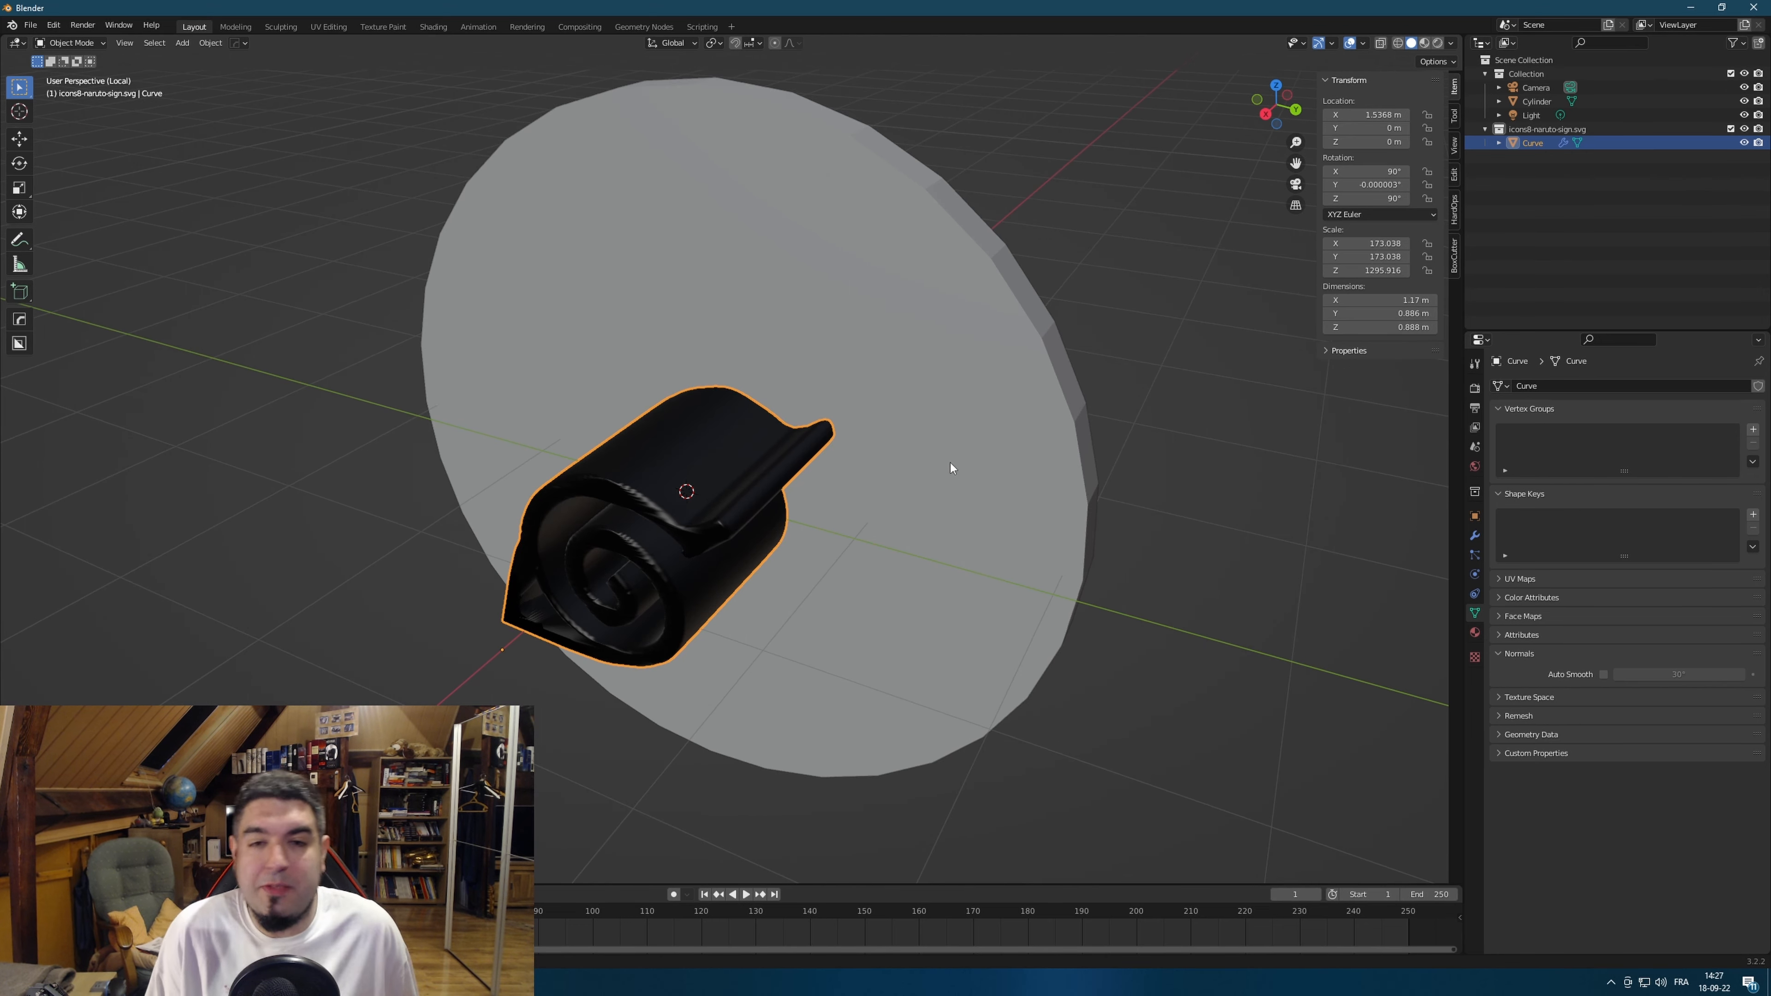
pyautogui.moveTo(1023, 372); pyautogui.dragTo(990, 492, button='middle')
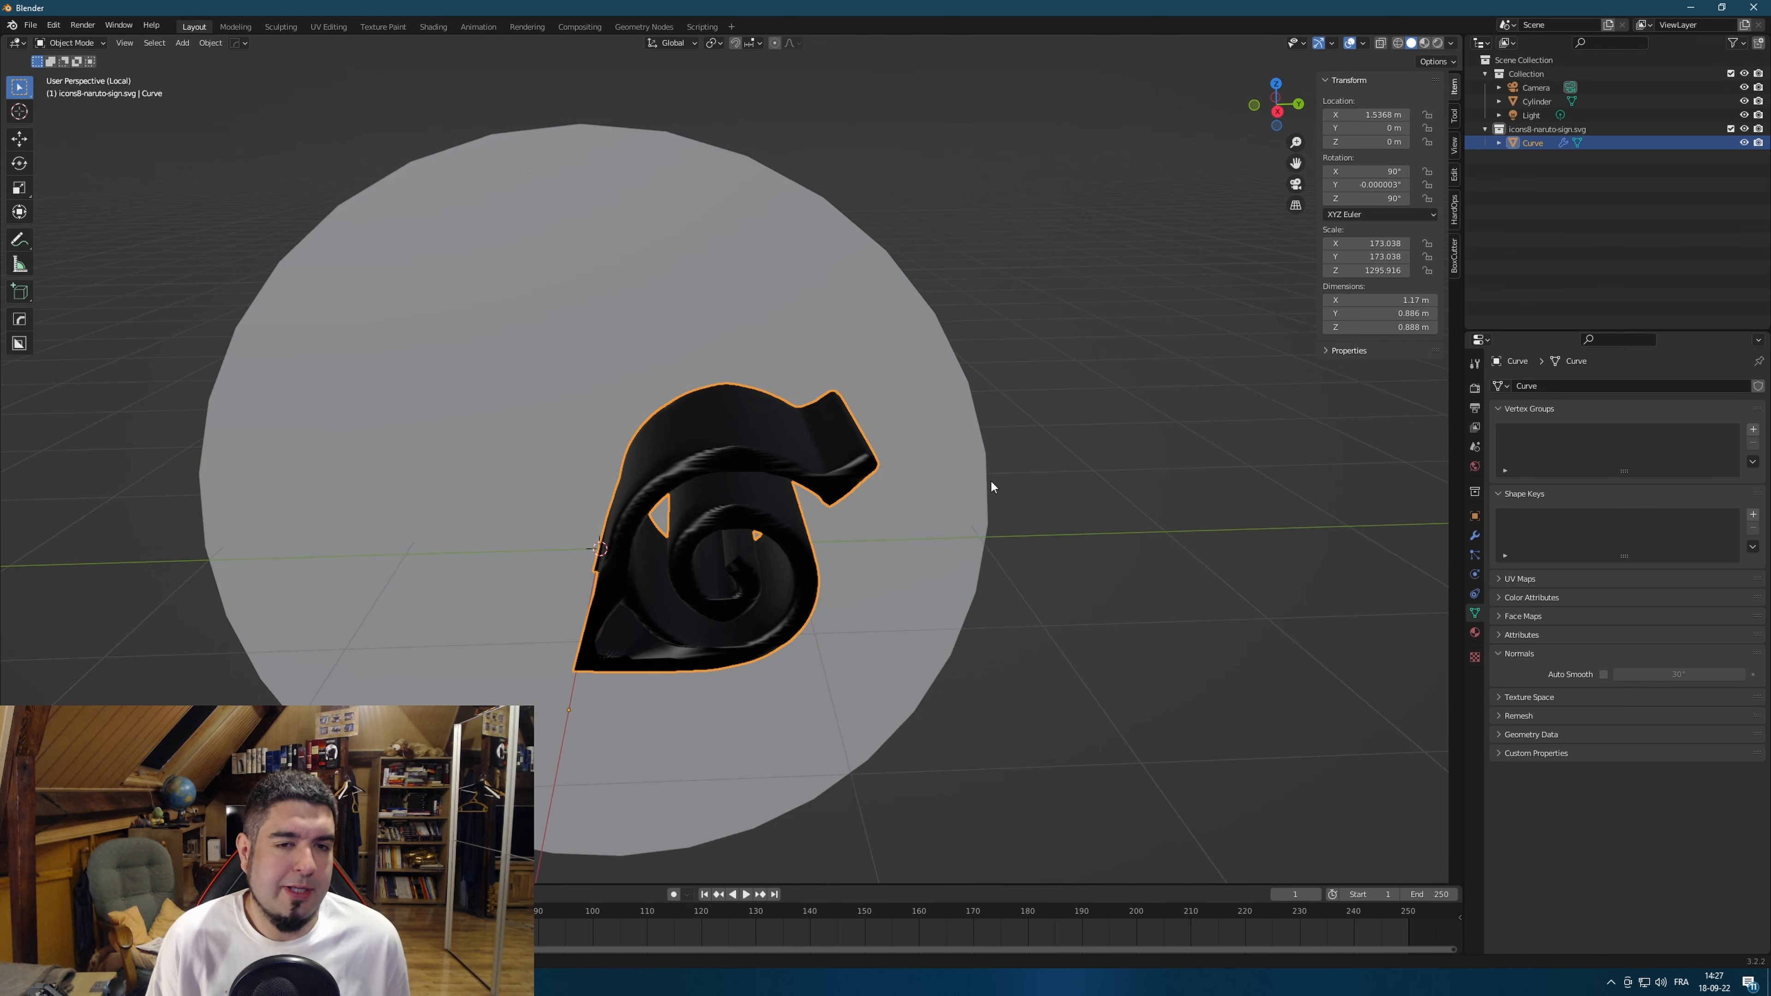
pyautogui.moveTo(833, 488); pyautogui.dragTo(990, 538, button='middle')
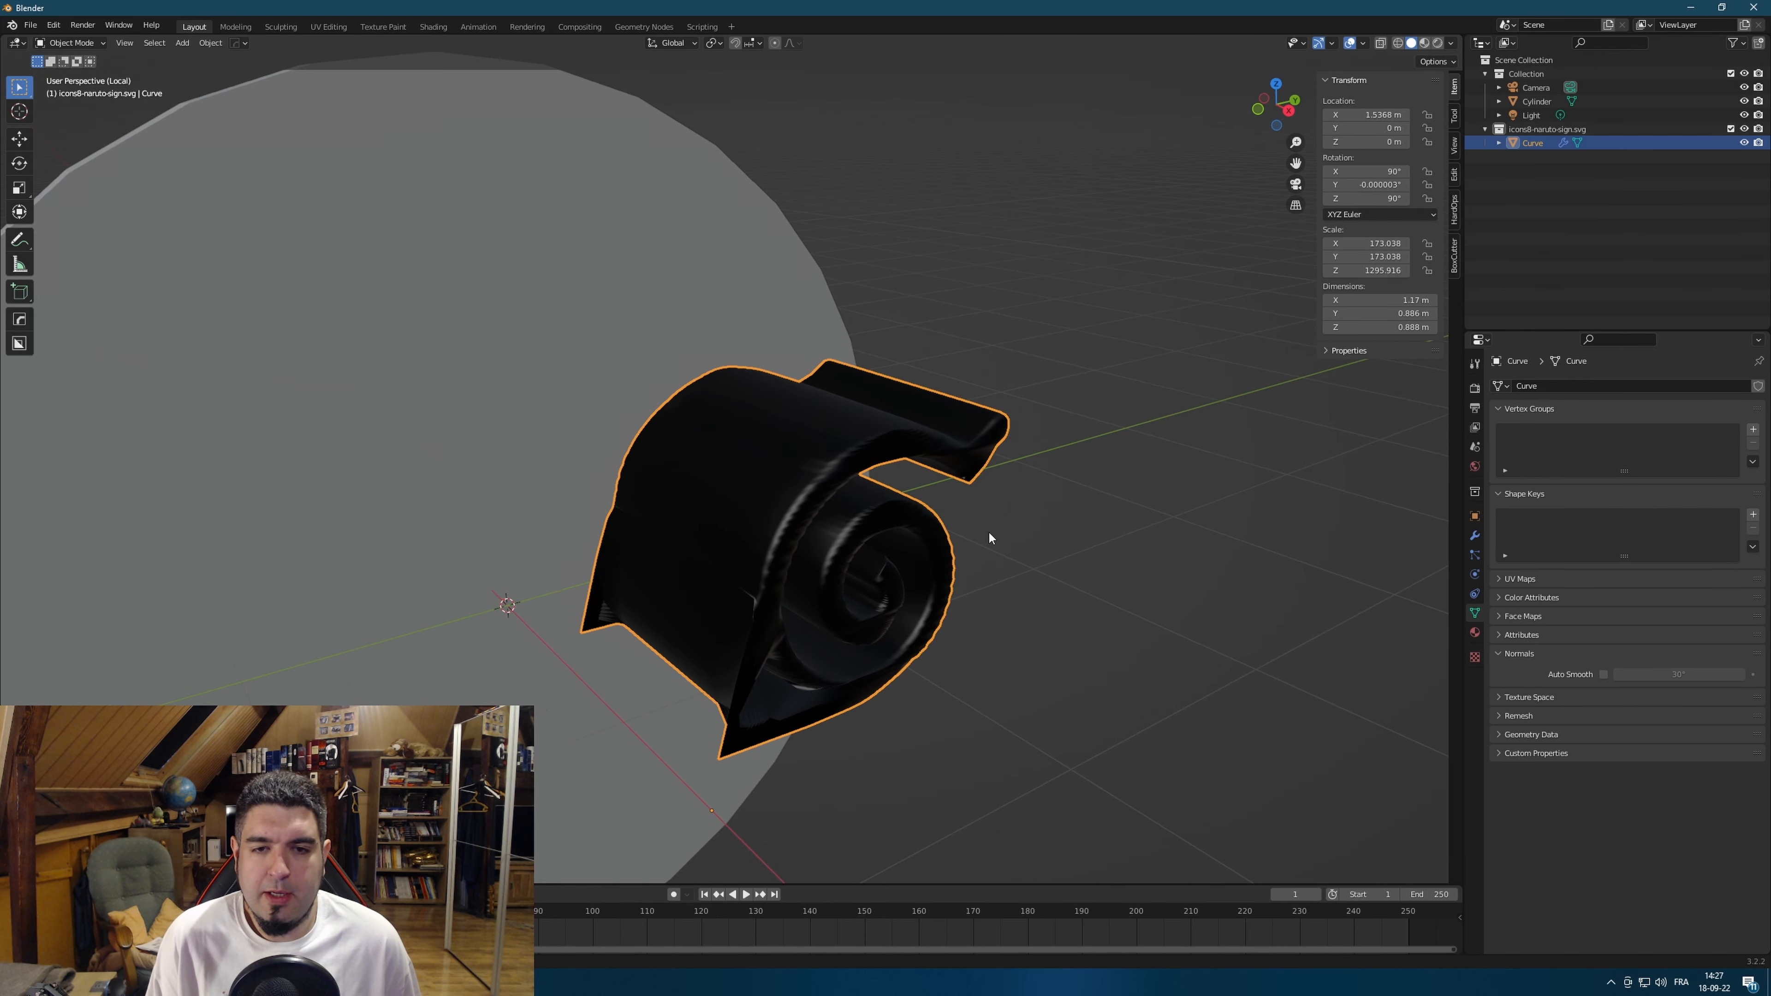
# Enter Edit Mode on the spiral symbol and inspect its mesh edges around the inner spiral.
pyautogui.scroll(2, 927, 542)
pyautogui.press('Tab')
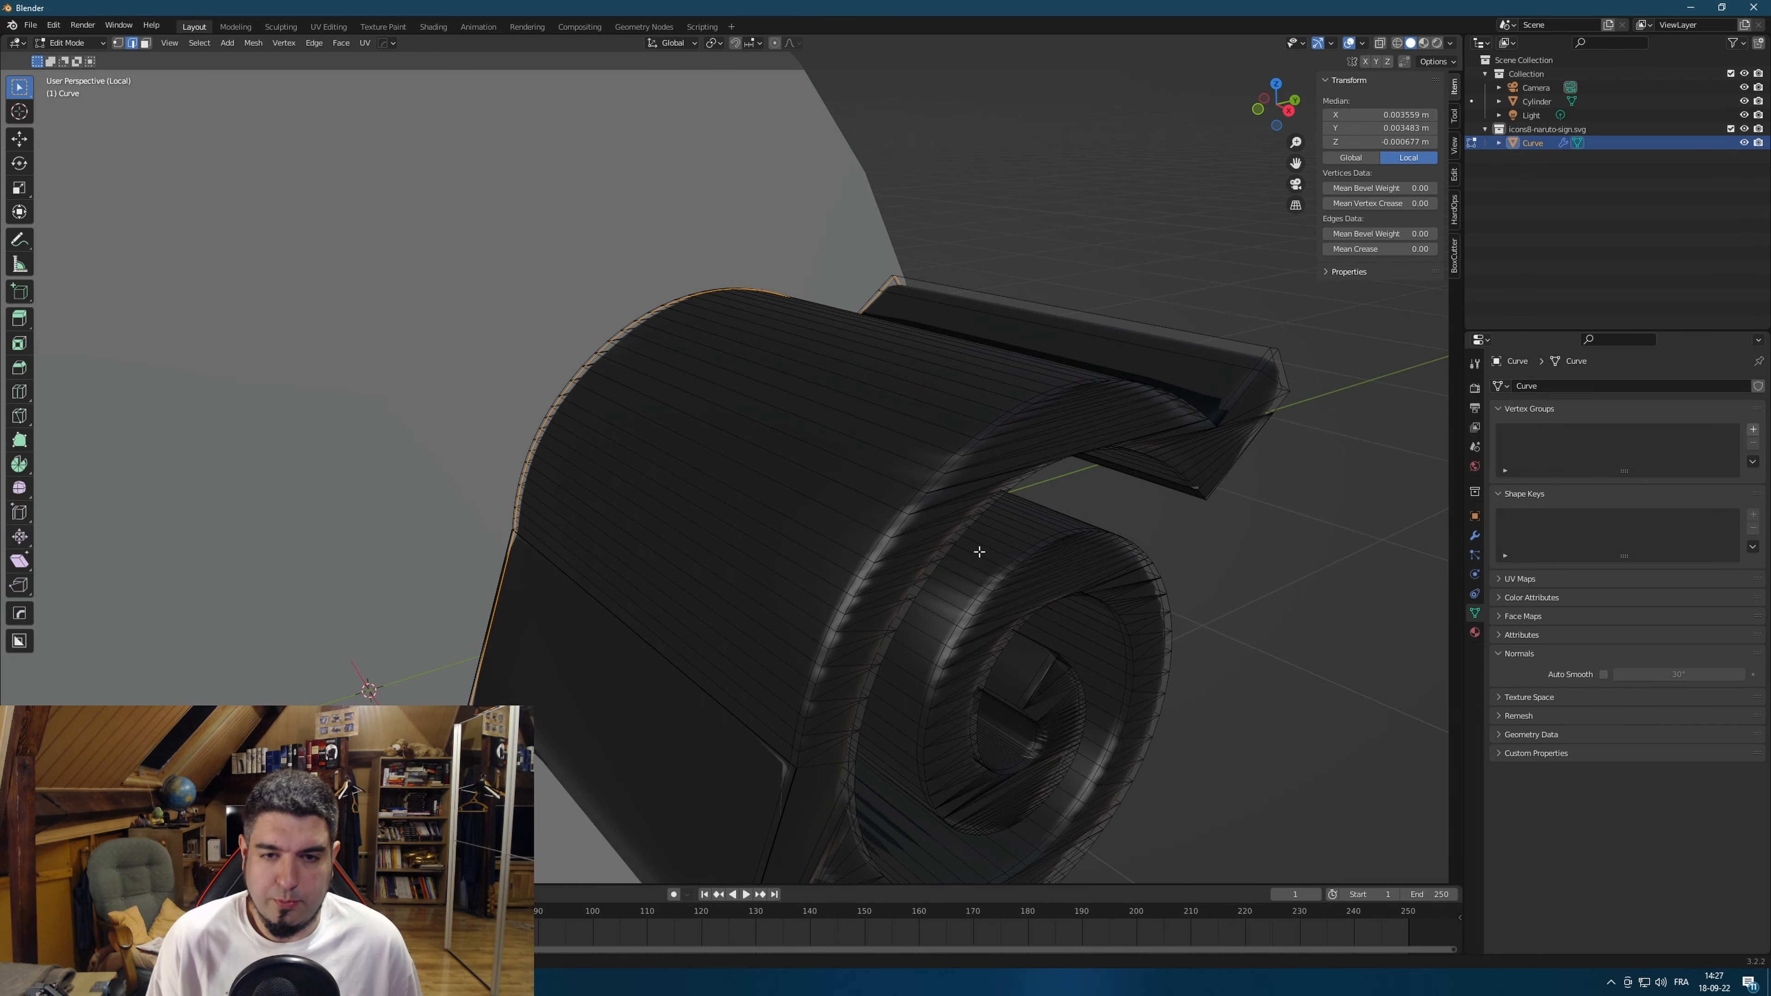
pyautogui.moveTo(1196, 543); pyautogui.dragTo(1176, 533, button='middle')
pyautogui.moveTo(629, 700); pyautogui.dragTo(565, 648, button='middle')
pyautogui.scroll(3, 514, 438)
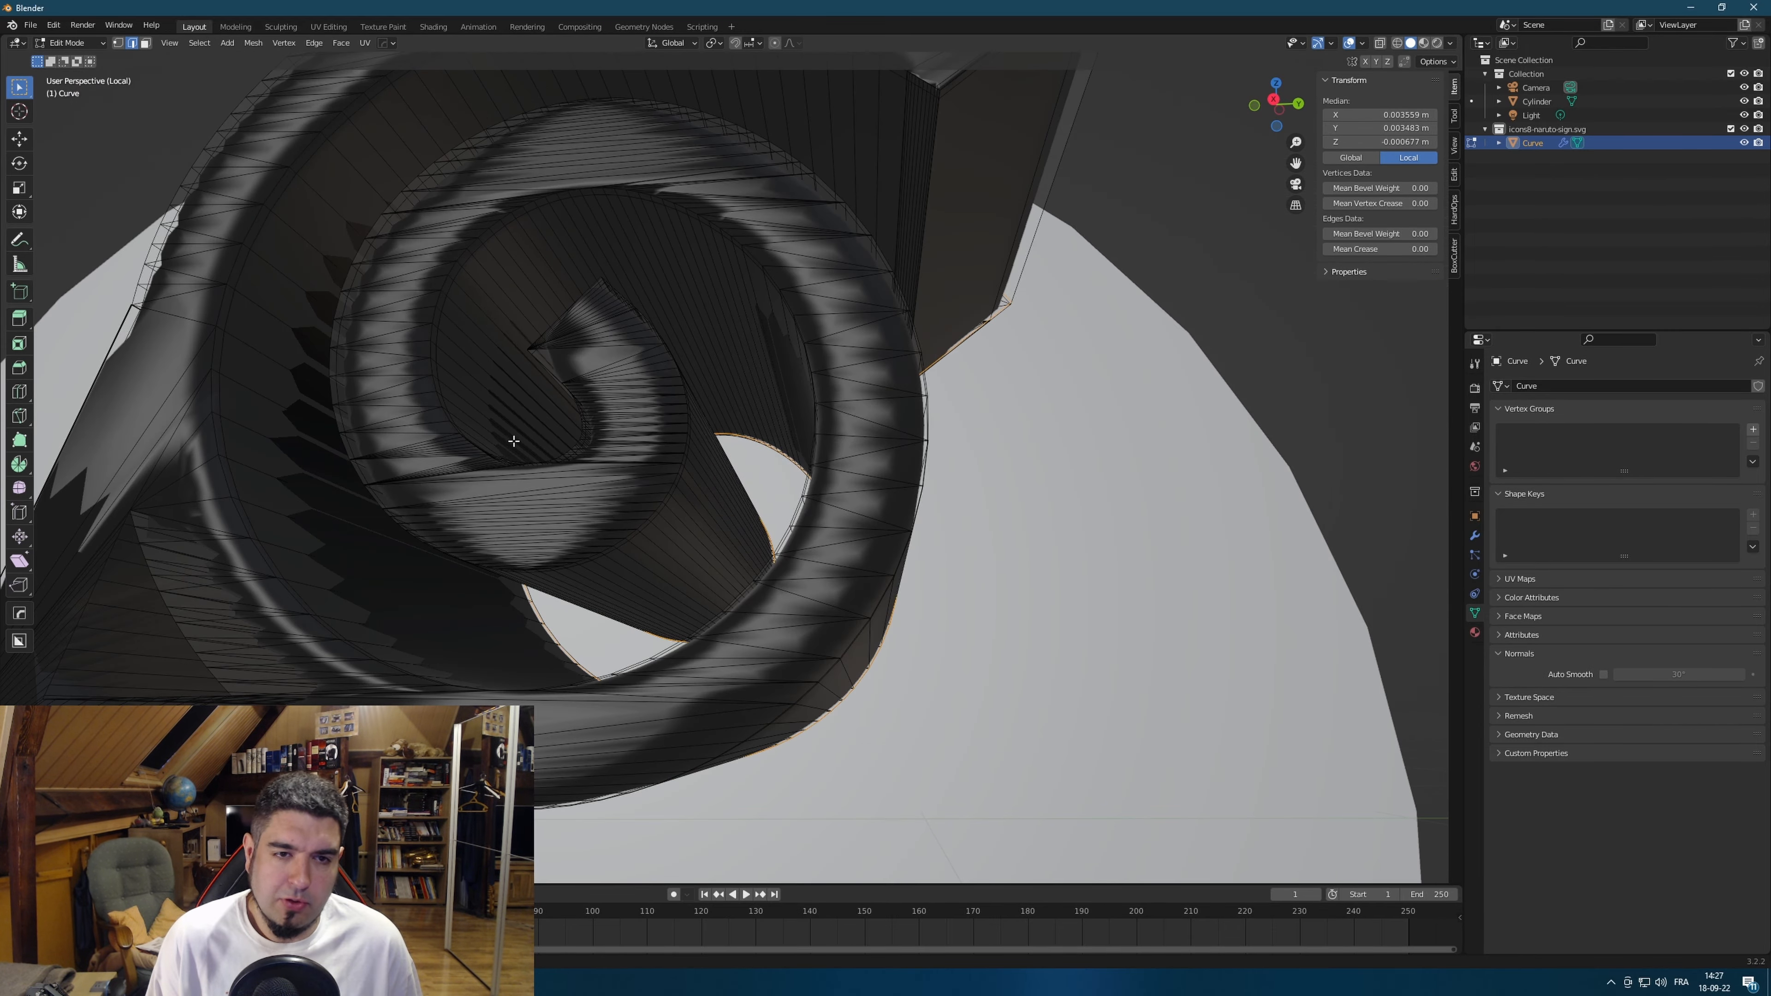
pyautogui.moveTo(513, 439); pyautogui.dragTo(545, 462, button='middle')
# Return to Object Mode and apply the spiral symbol's Subdivision modifier.
pyautogui.click(1475, 535)
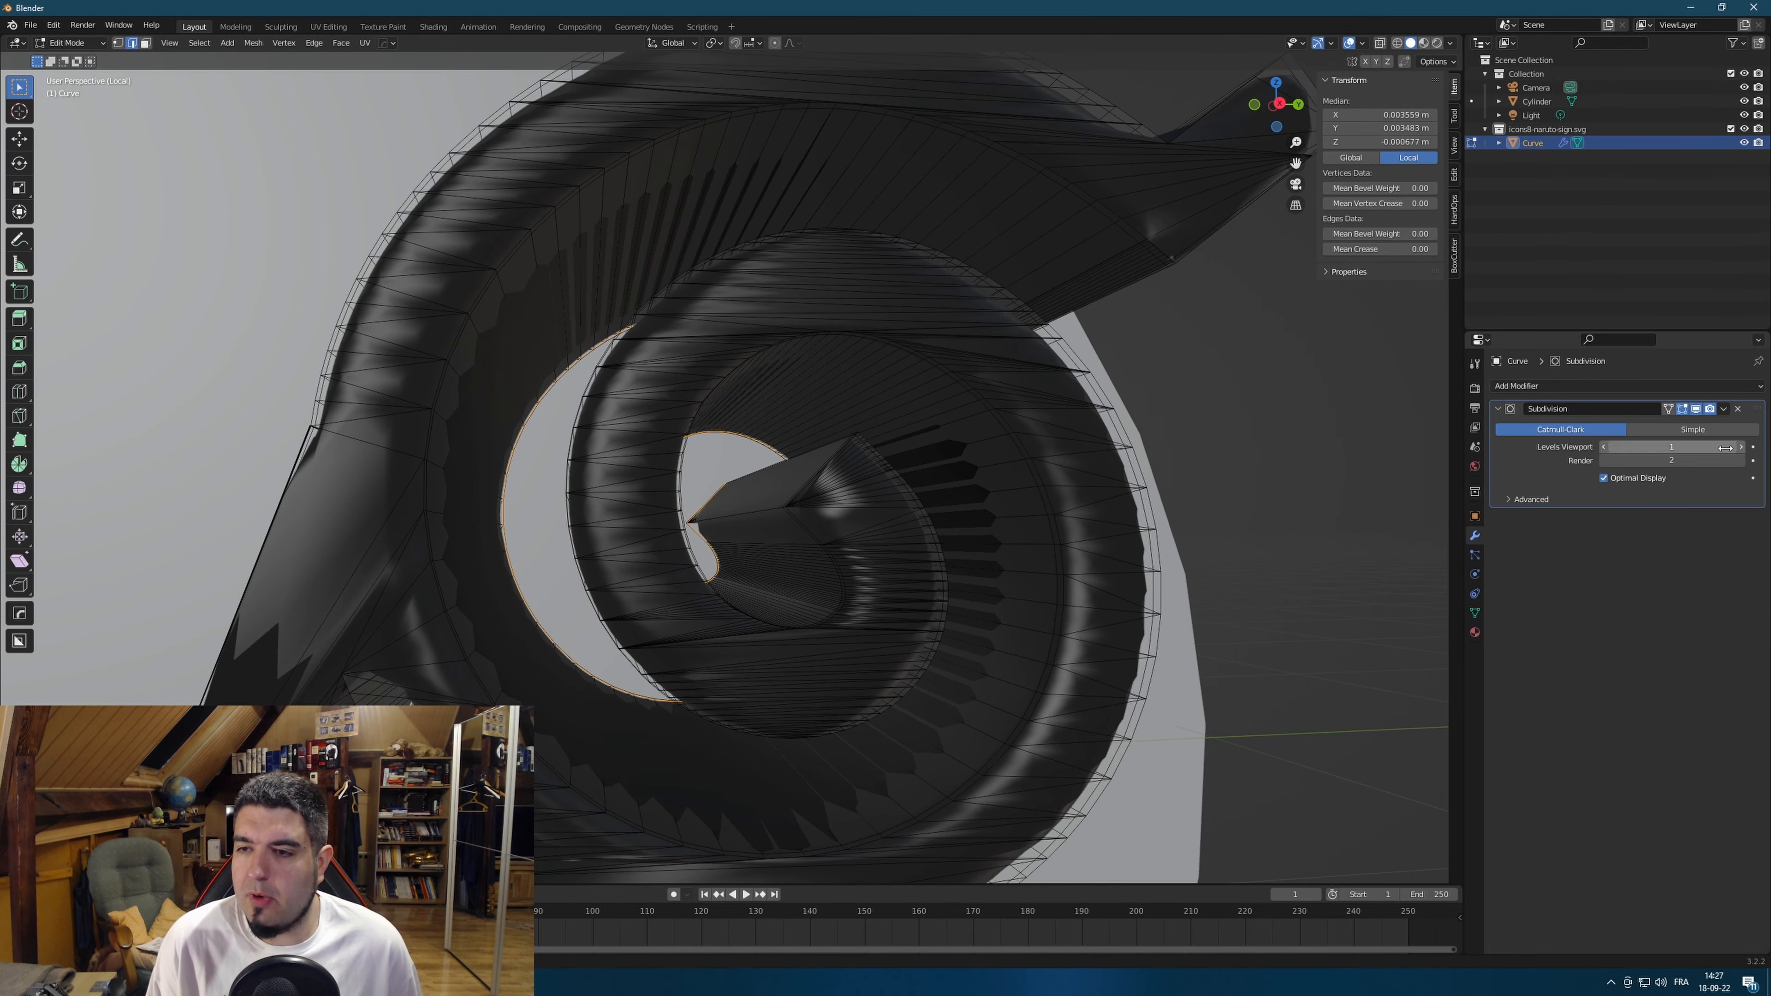
pyautogui.click(1724, 409)
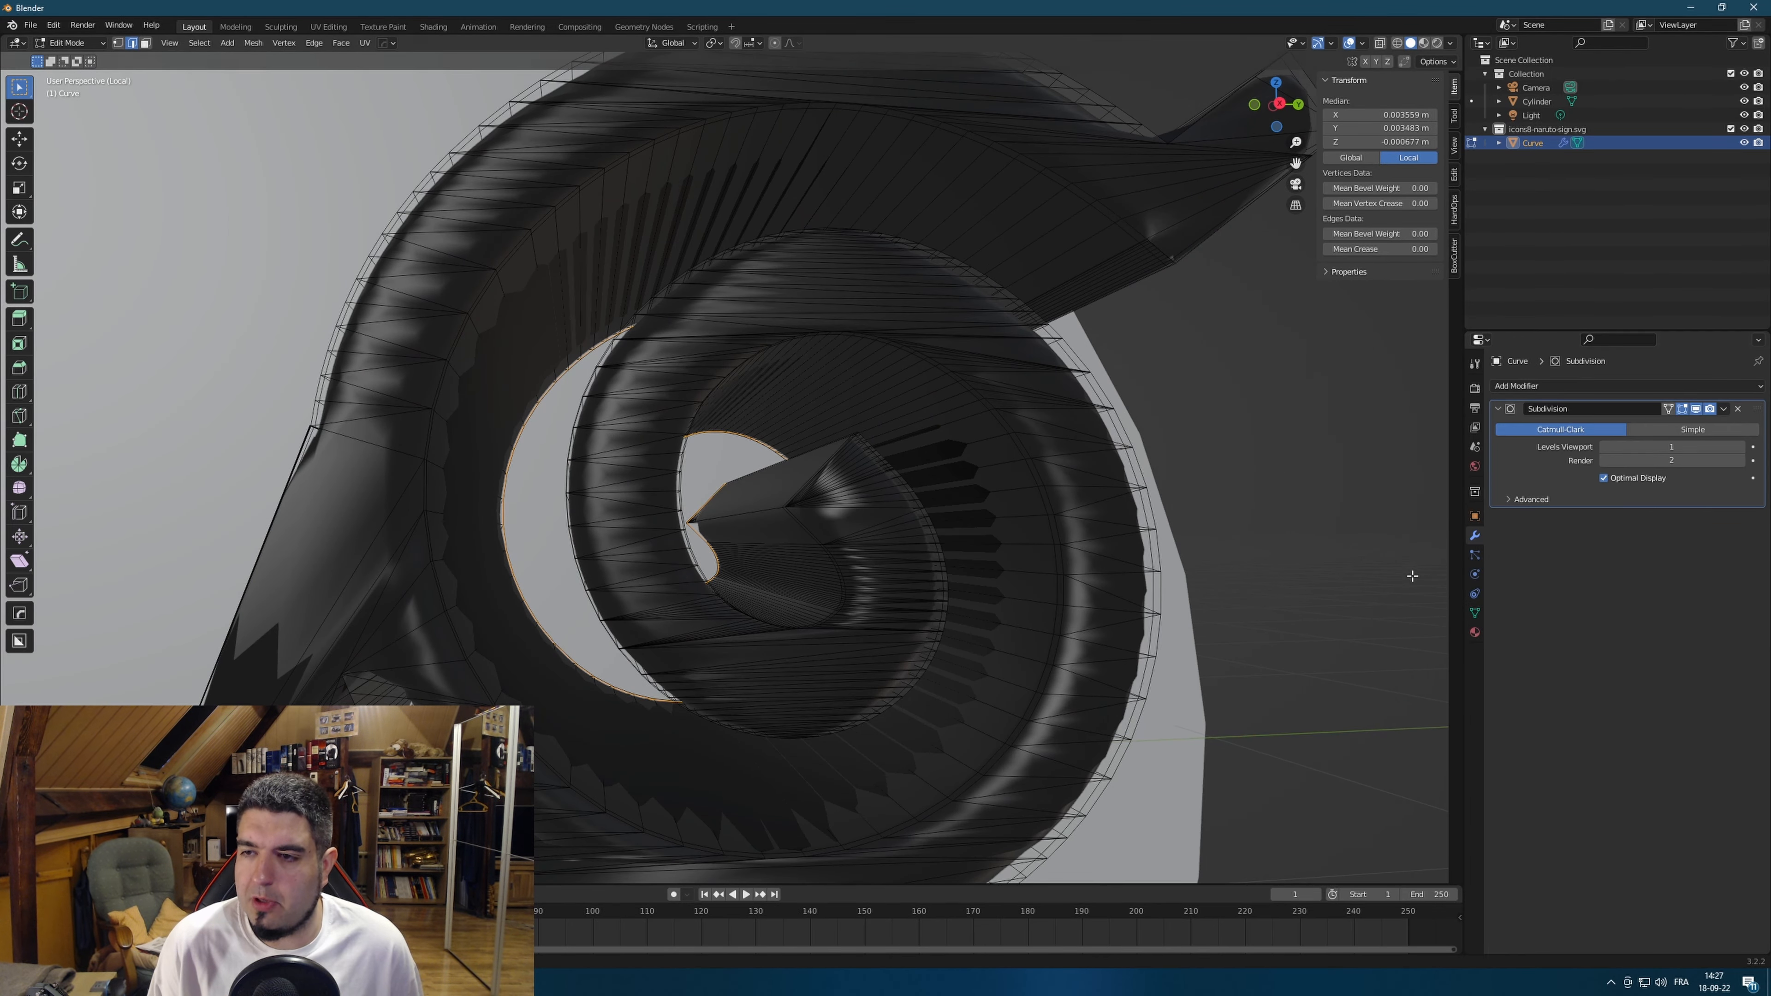
pyautogui.press('Tab')
pyautogui.click(1723, 409)
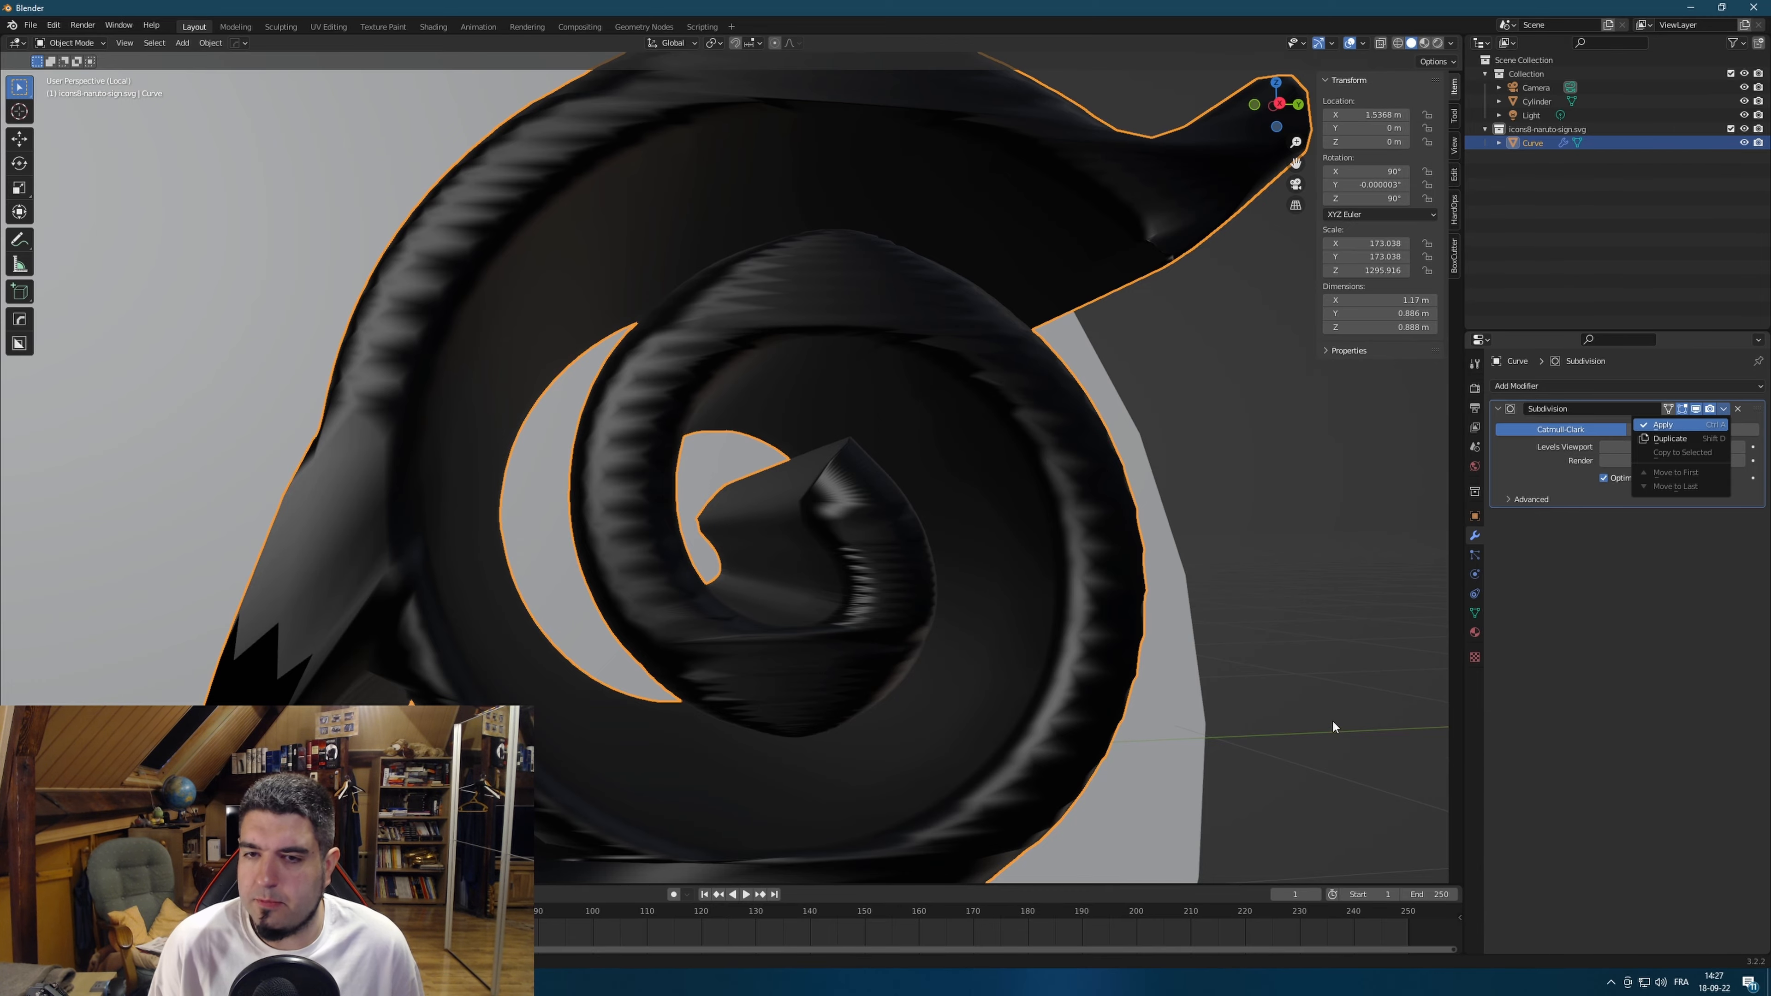
pyautogui.hotkey('ctrl', 'a')
# Inspect the symbol's subdivided topology in Edit Mode, then view its shading in Object Mode.
pyautogui.press('Tab')
pyautogui.moveTo(1021, 472); pyautogui.dragTo(626, 413, button='middle')
pyautogui.scroll(-3, 624, 354)
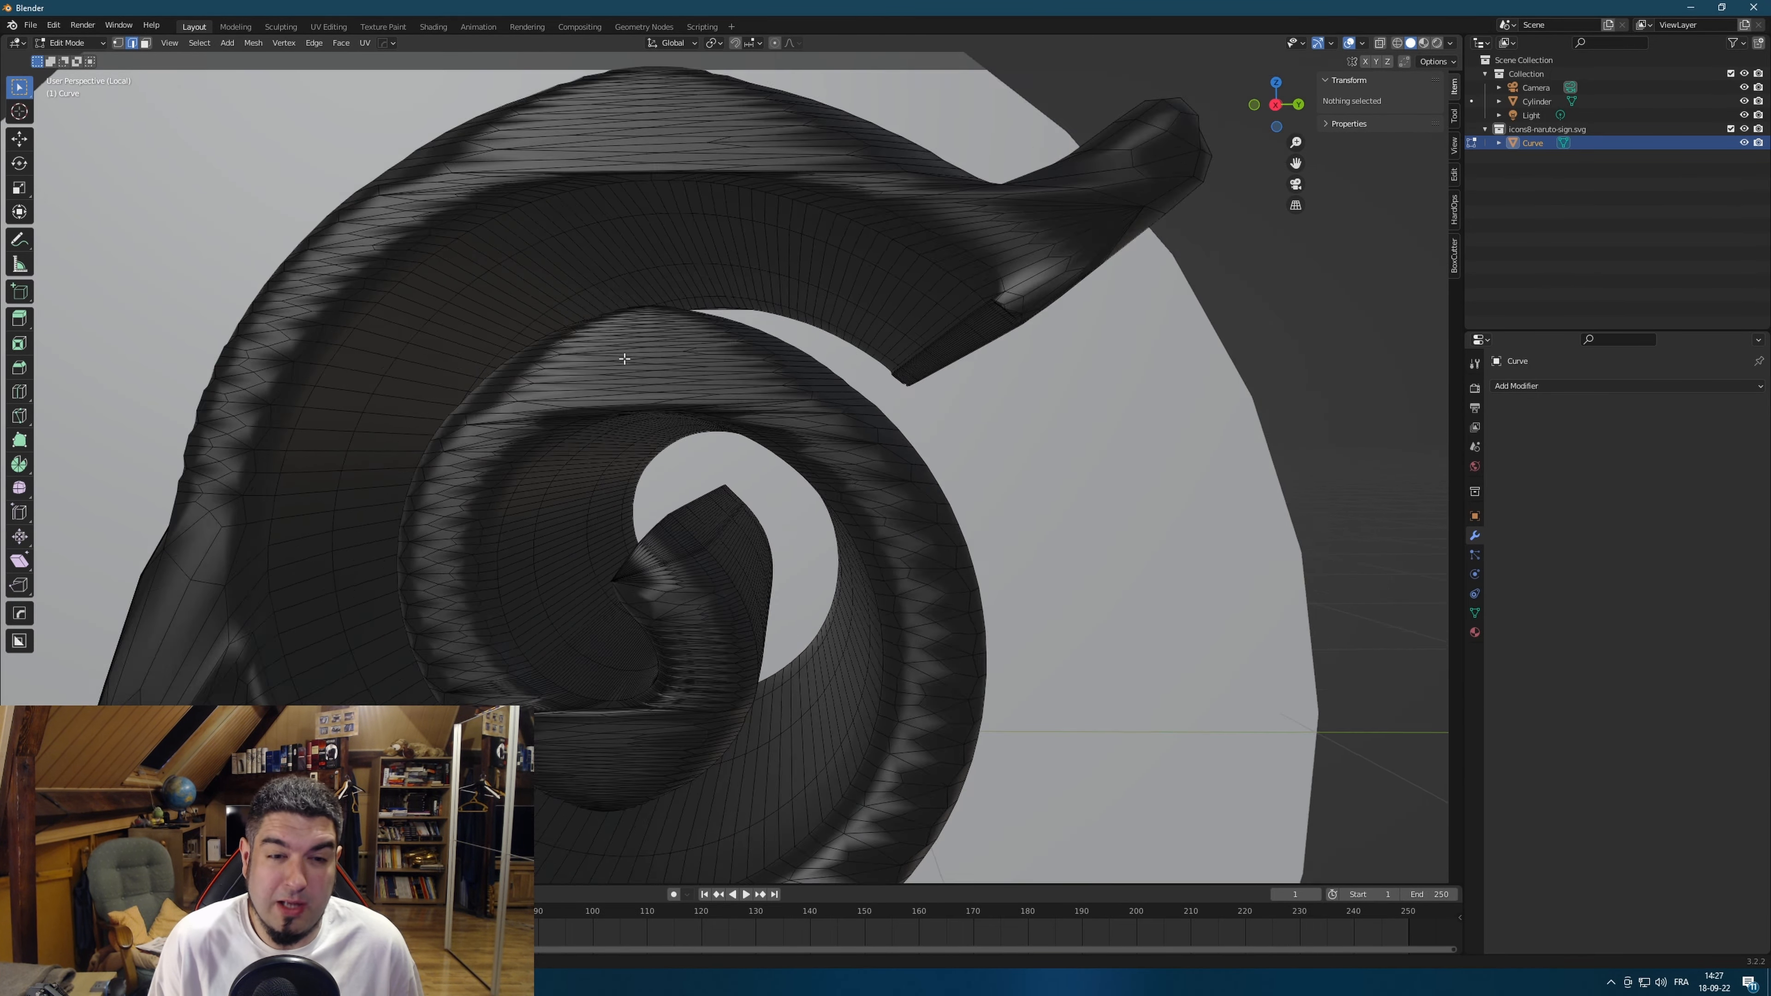
pyautogui.moveTo(745, 536); pyautogui.dragTo(861, 499, button='middle')
pyautogui.scroll(-4, 861, 499)
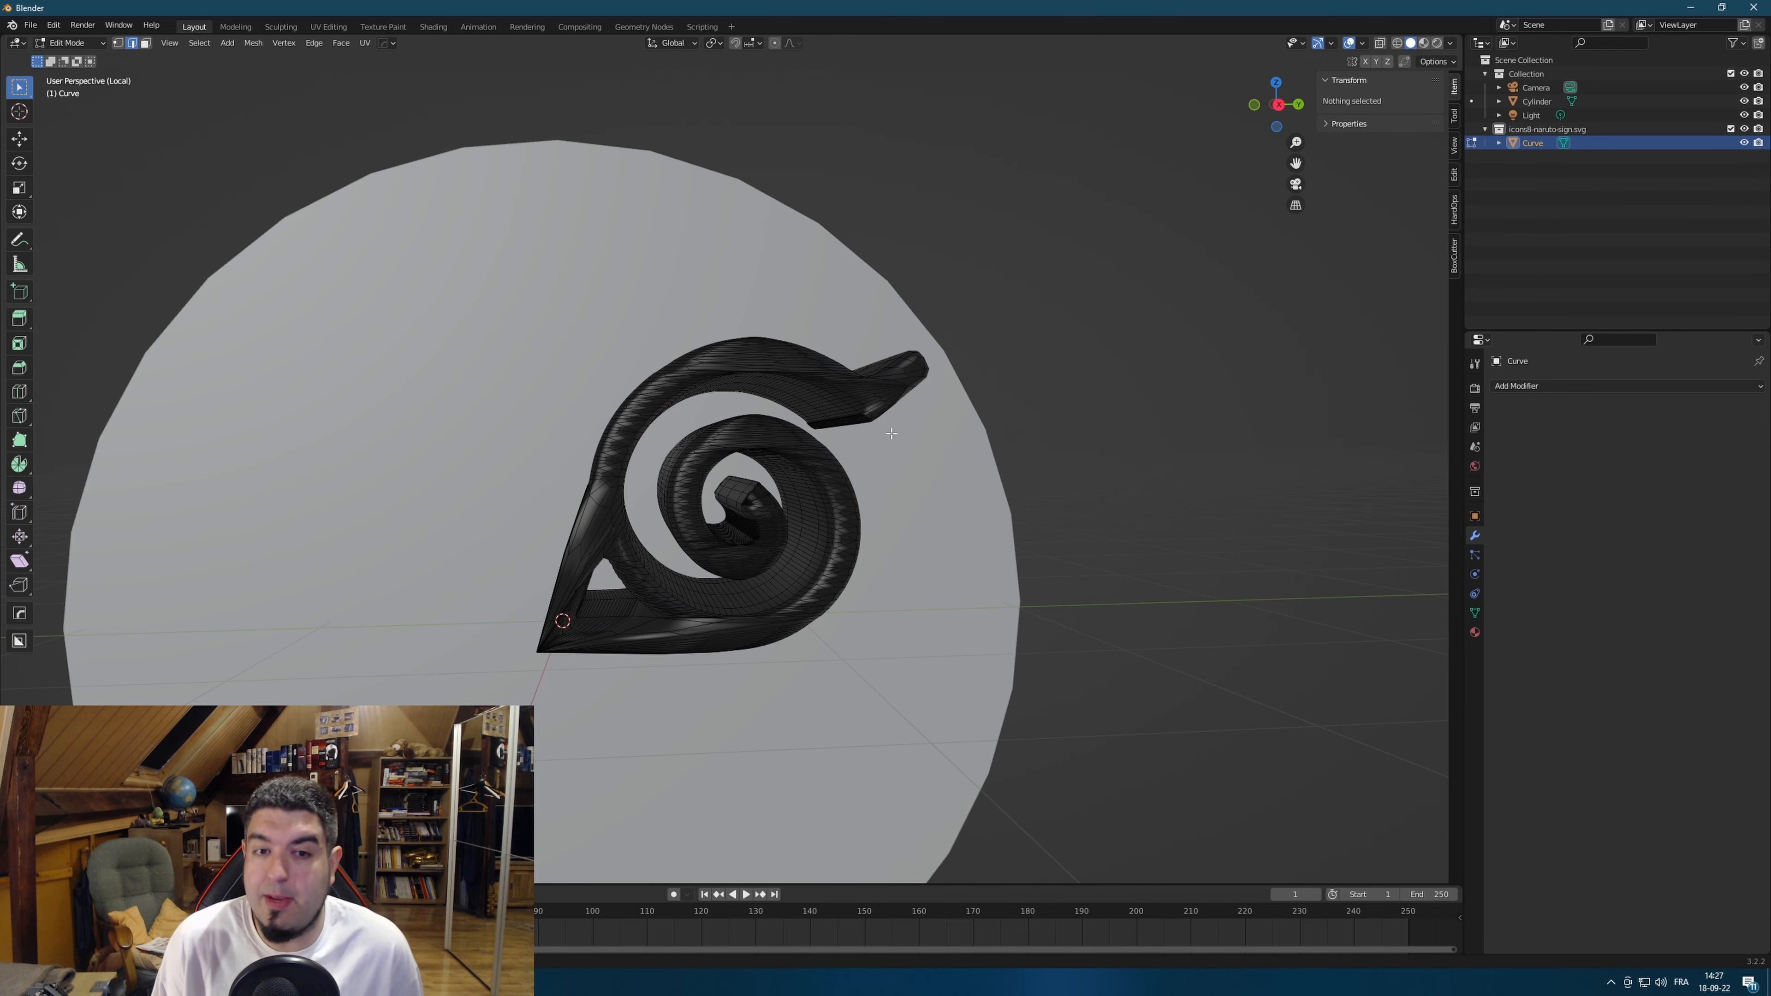
pyautogui.moveTo(918, 342); pyautogui.dragTo(947, 374, button='middle')
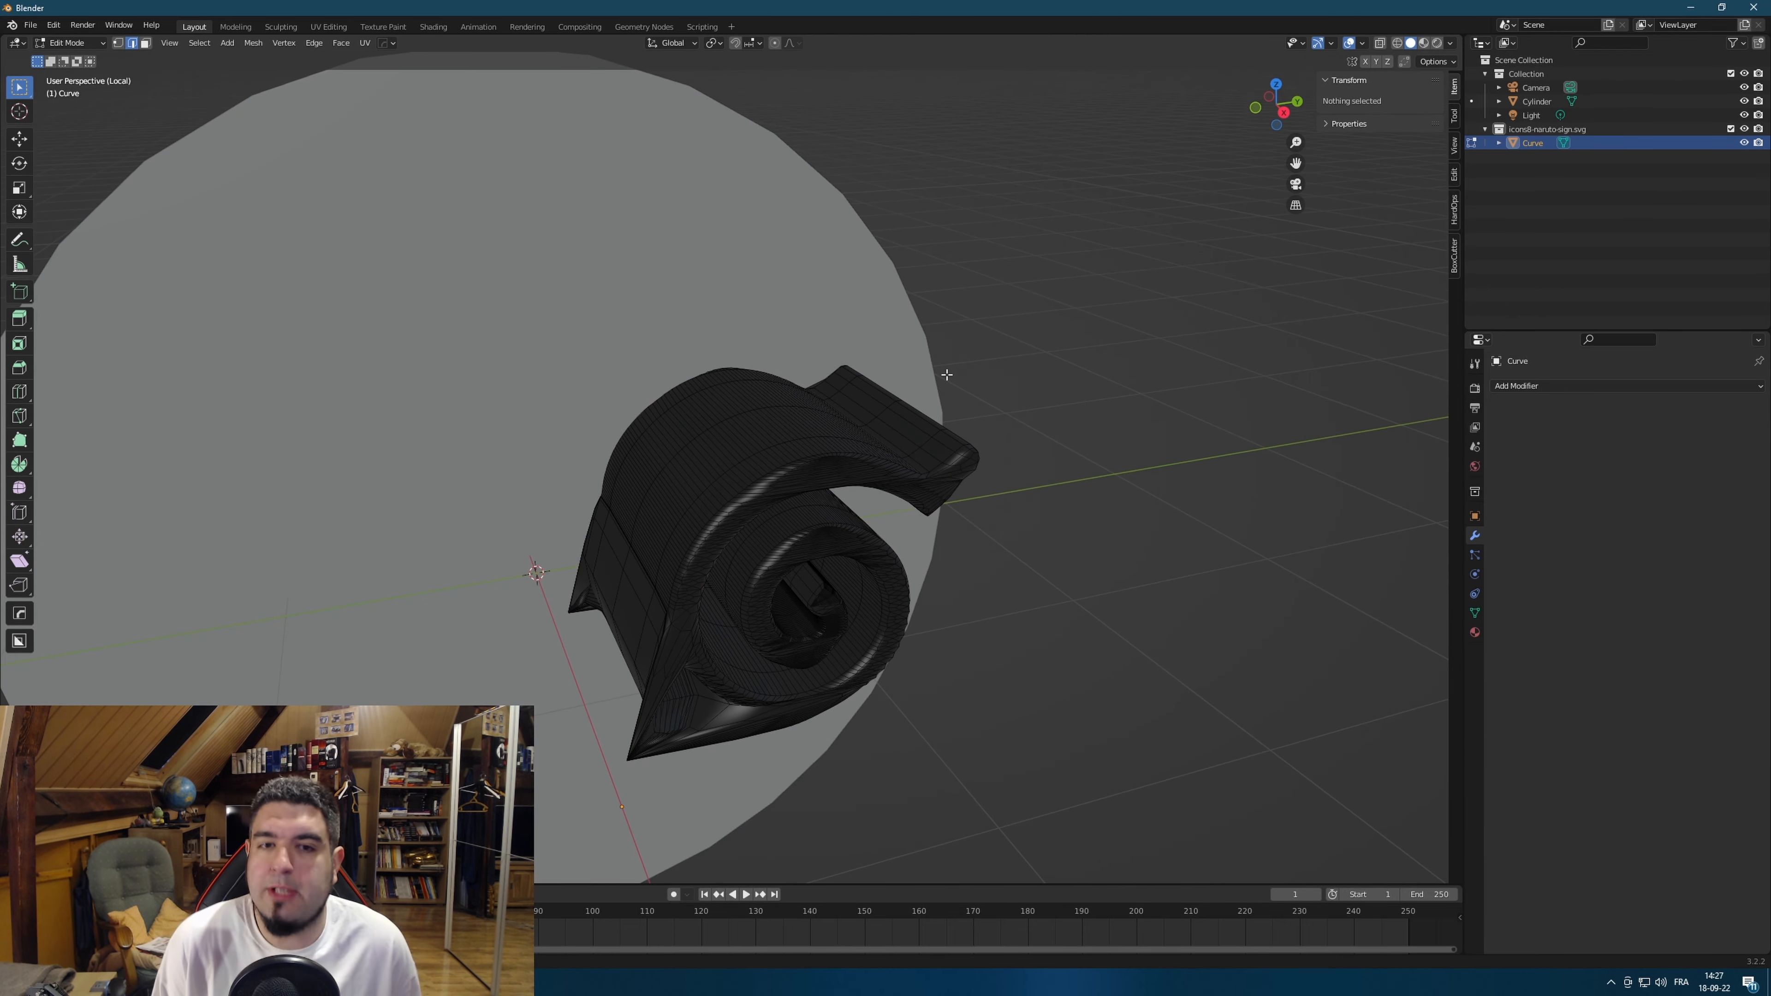
pyautogui.press('Tab')
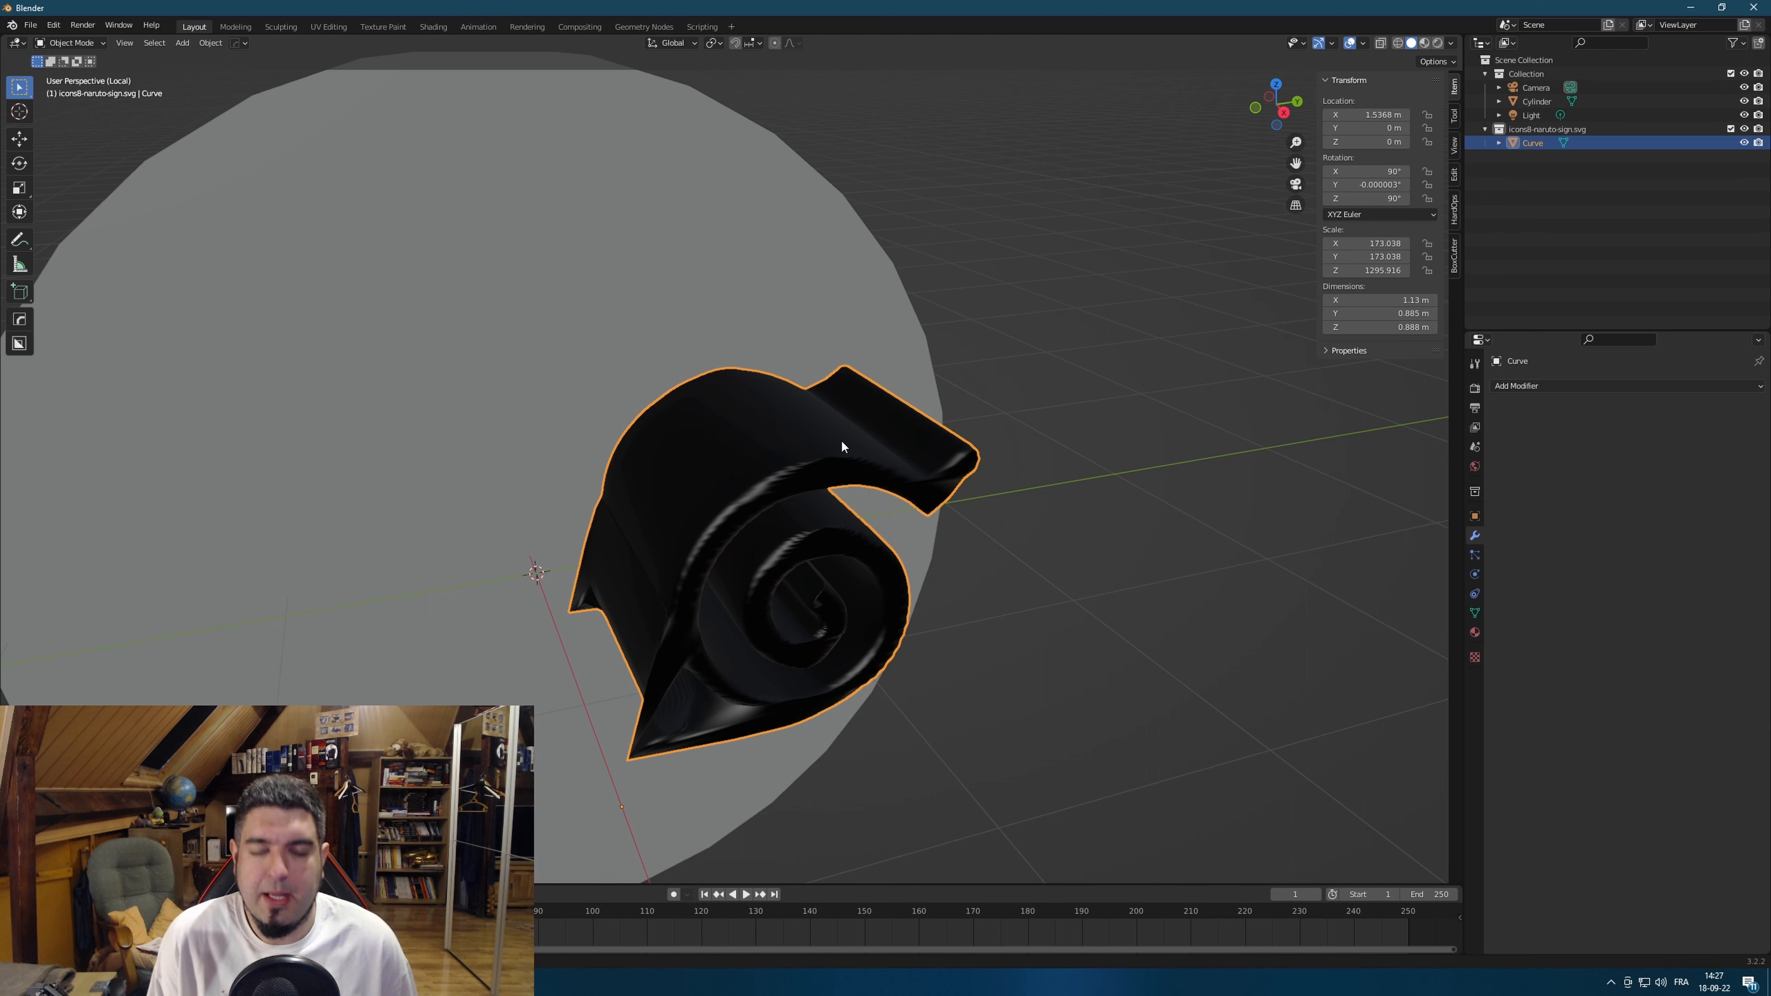
pyautogui.scroll(-1, 916, 441)
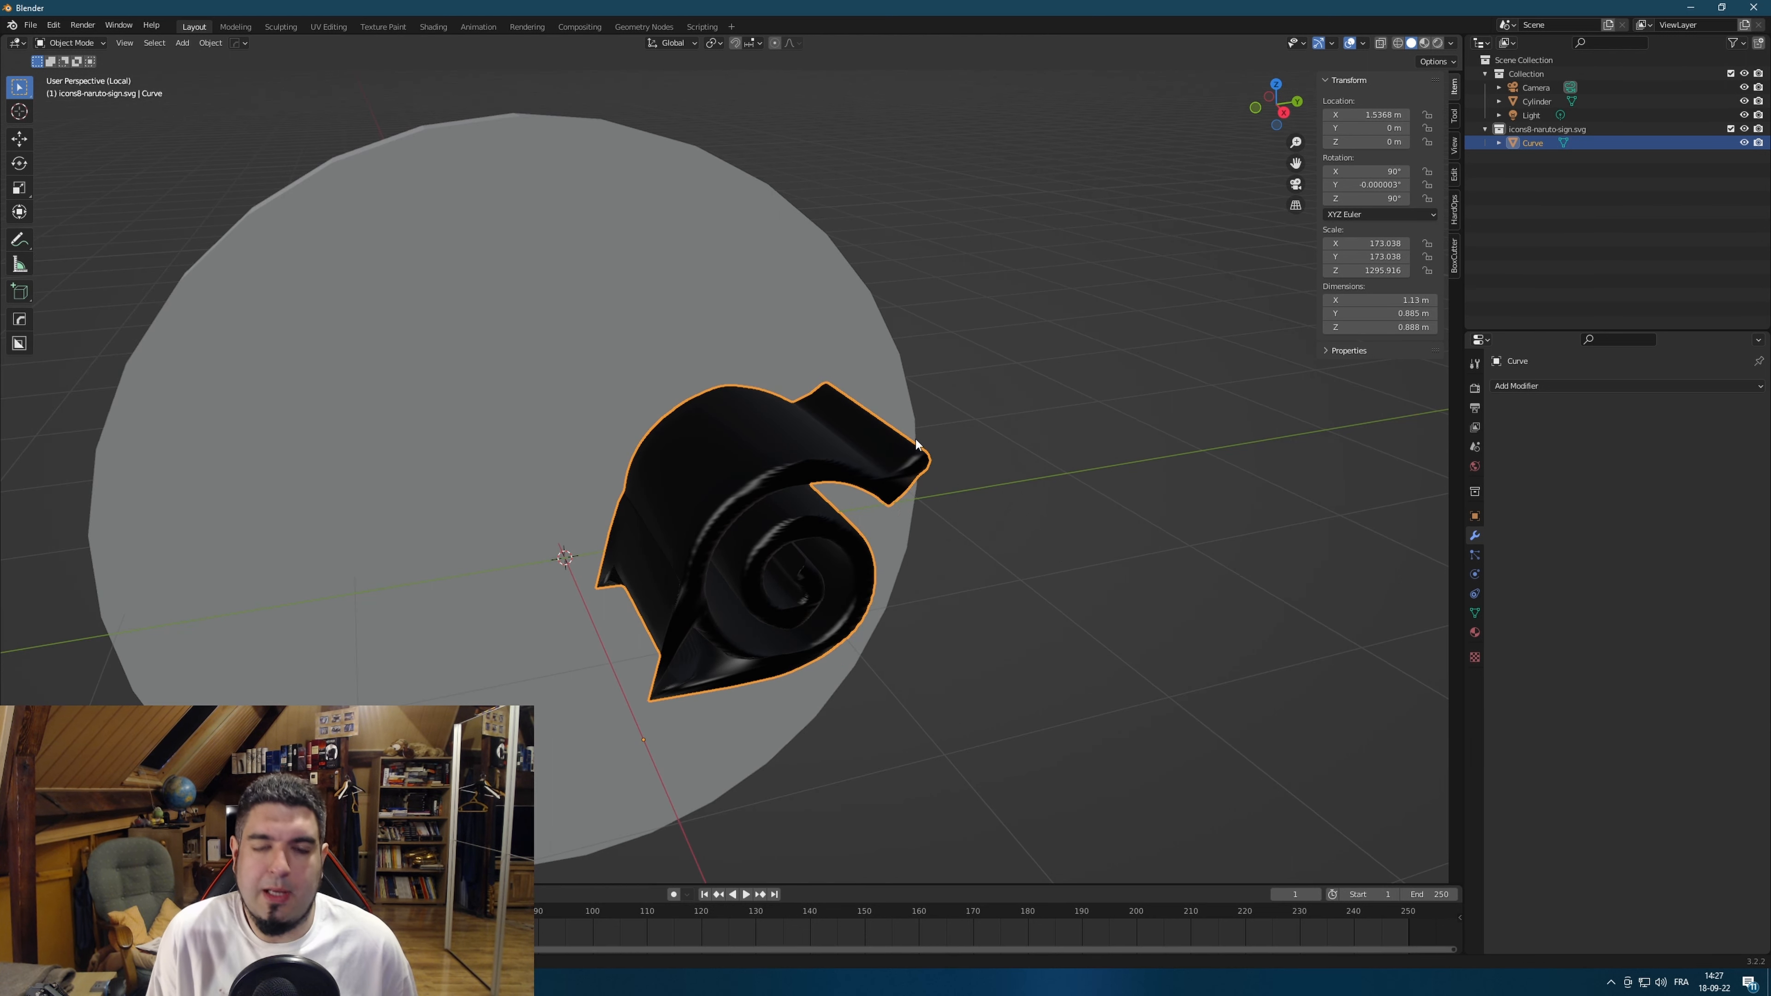
pyautogui.moveTo(1015, 604)
pyautogui.mouseDown(button='middle')
pyautogui.moveTo(1028, 582)
pyautogui.moveTo(1002, 576)
pyautogui.mouseUp(button='middle')
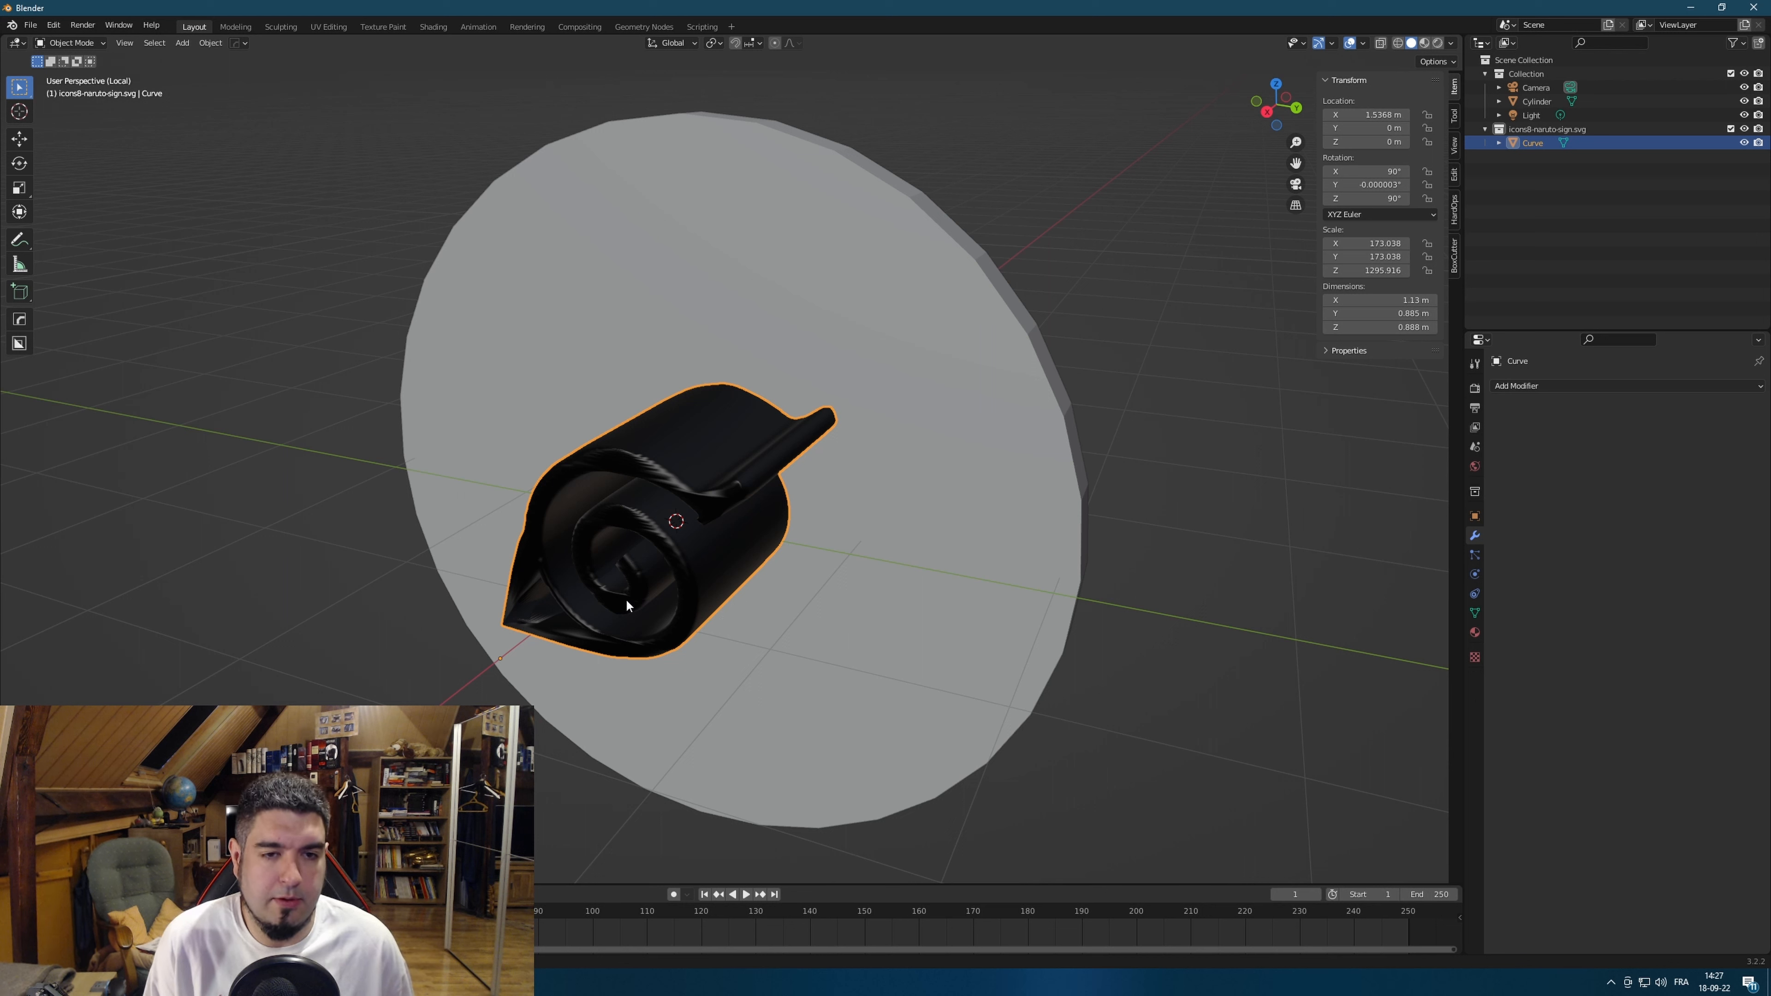
# Open the Scalable Vector Graphics (.svg) import browser, look through the Downloads folder and close it without importing.
pyautogui.click(30, 24)
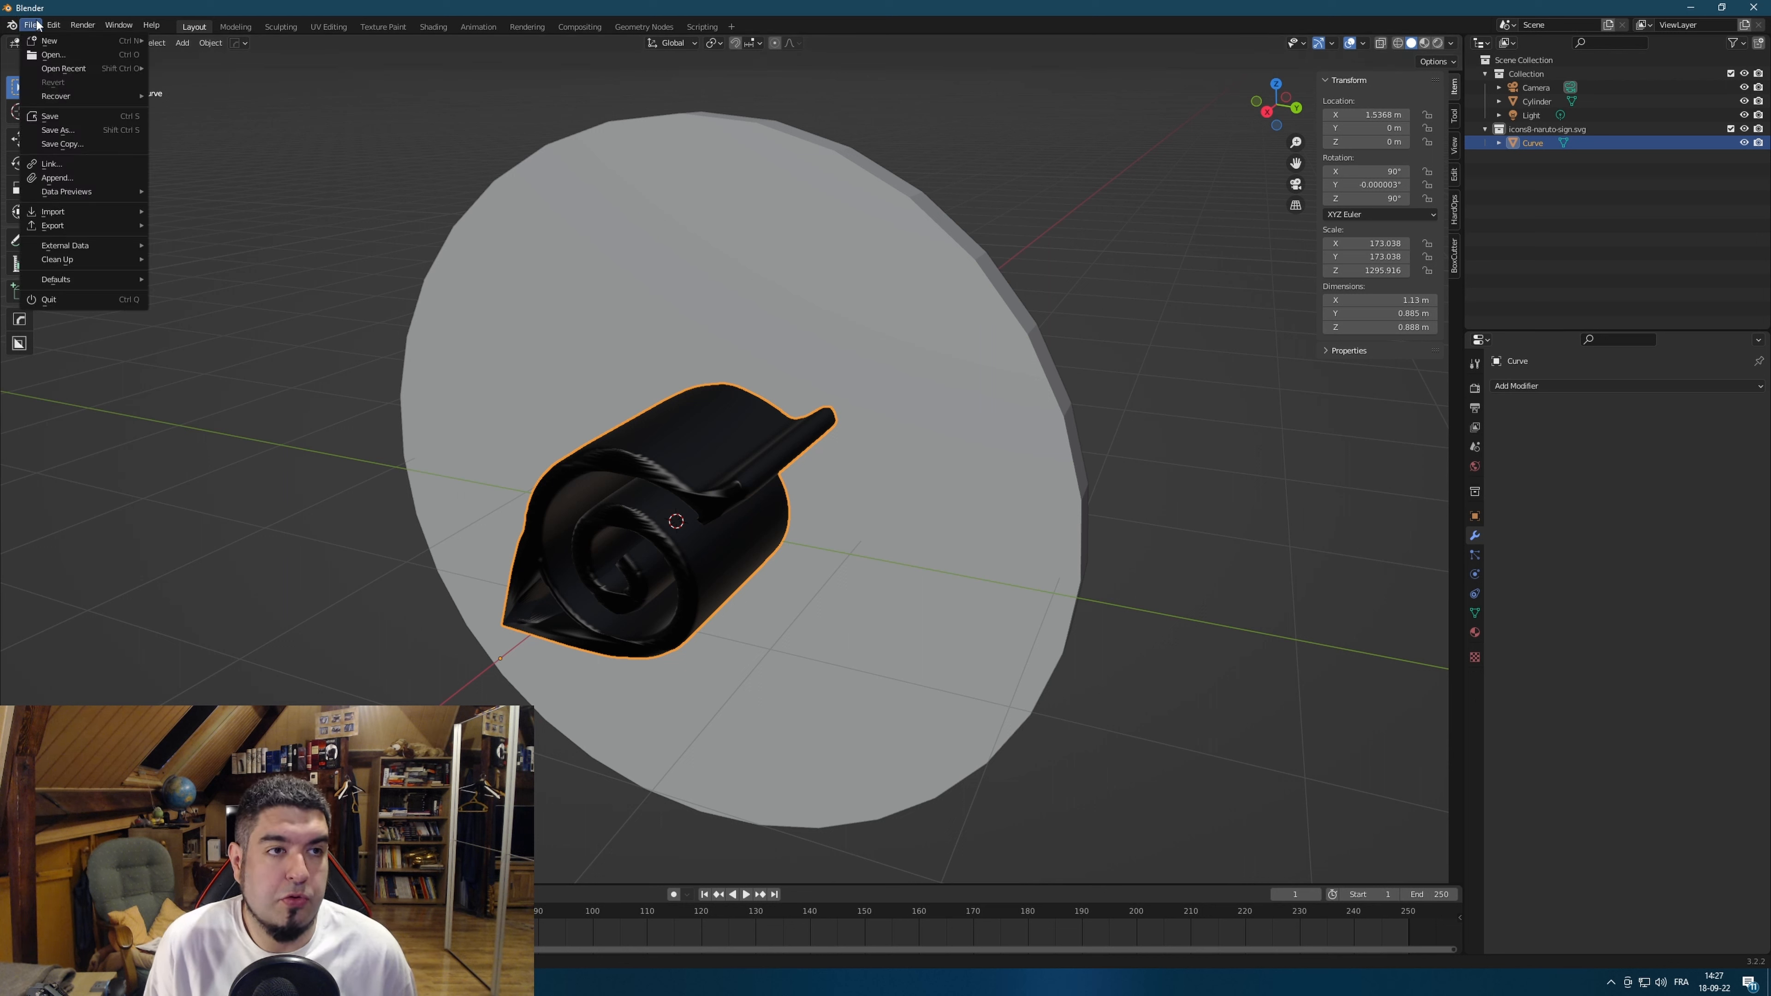
pyautogui.moveTo(85, 214)
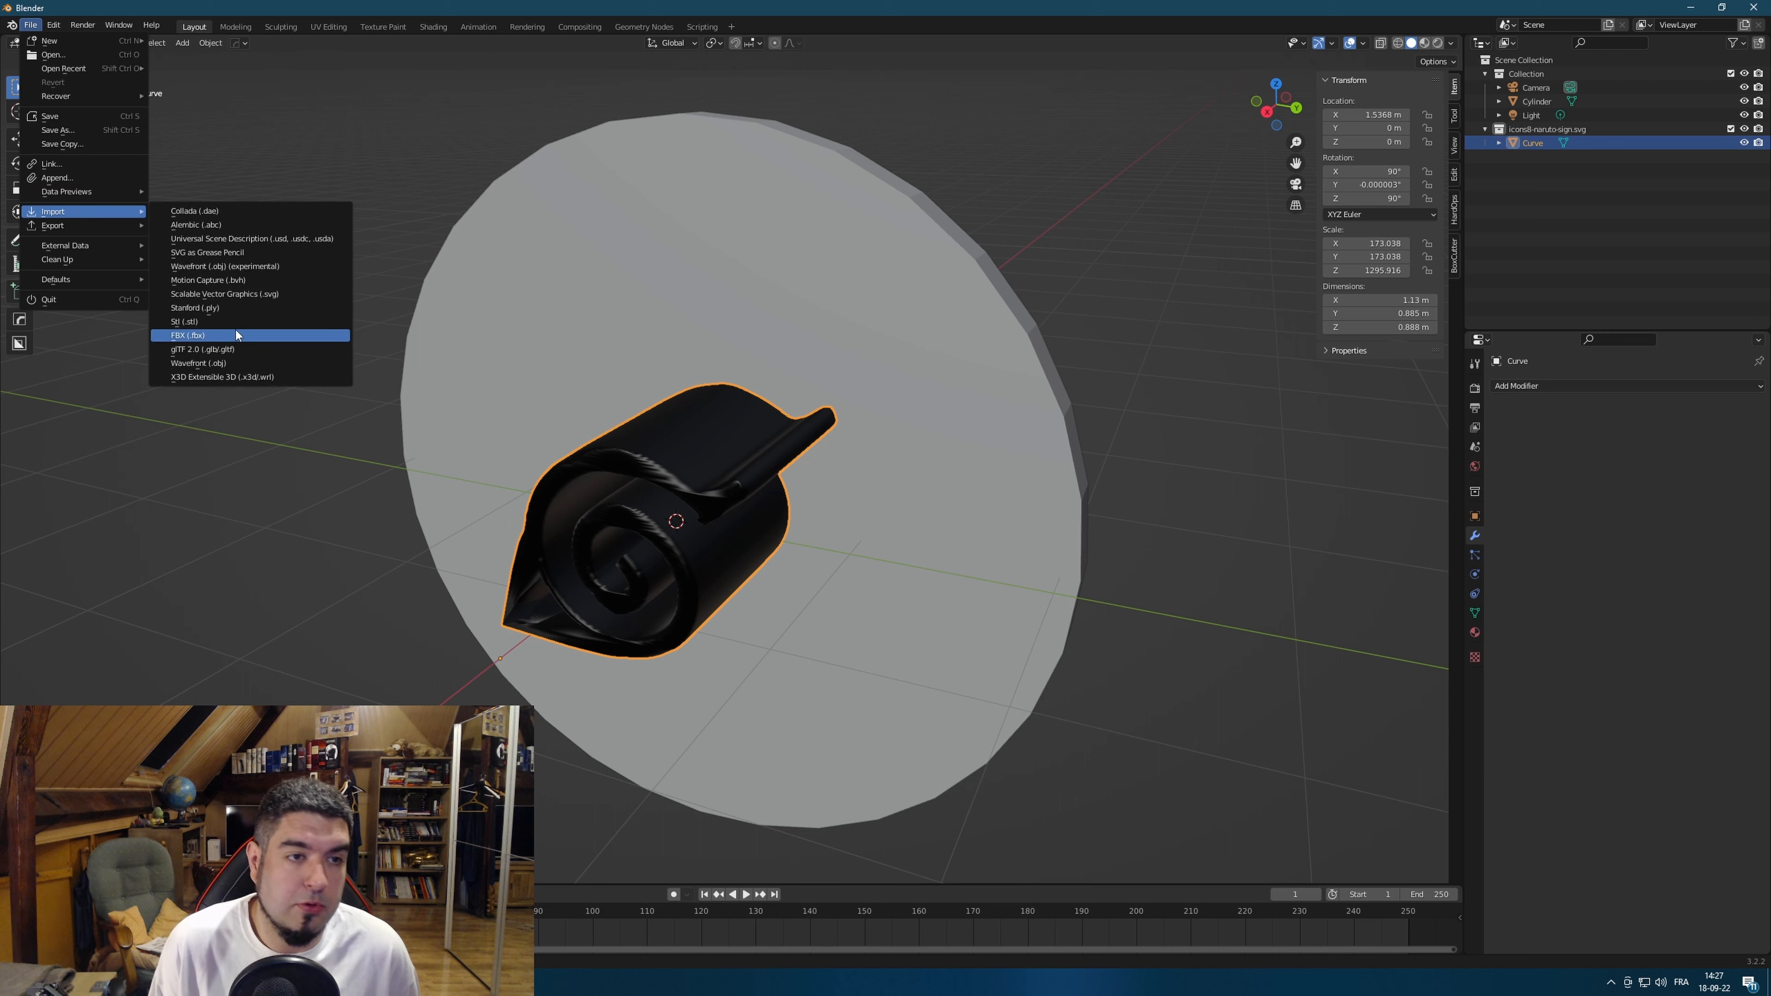
pyautogui.click(280, 295)
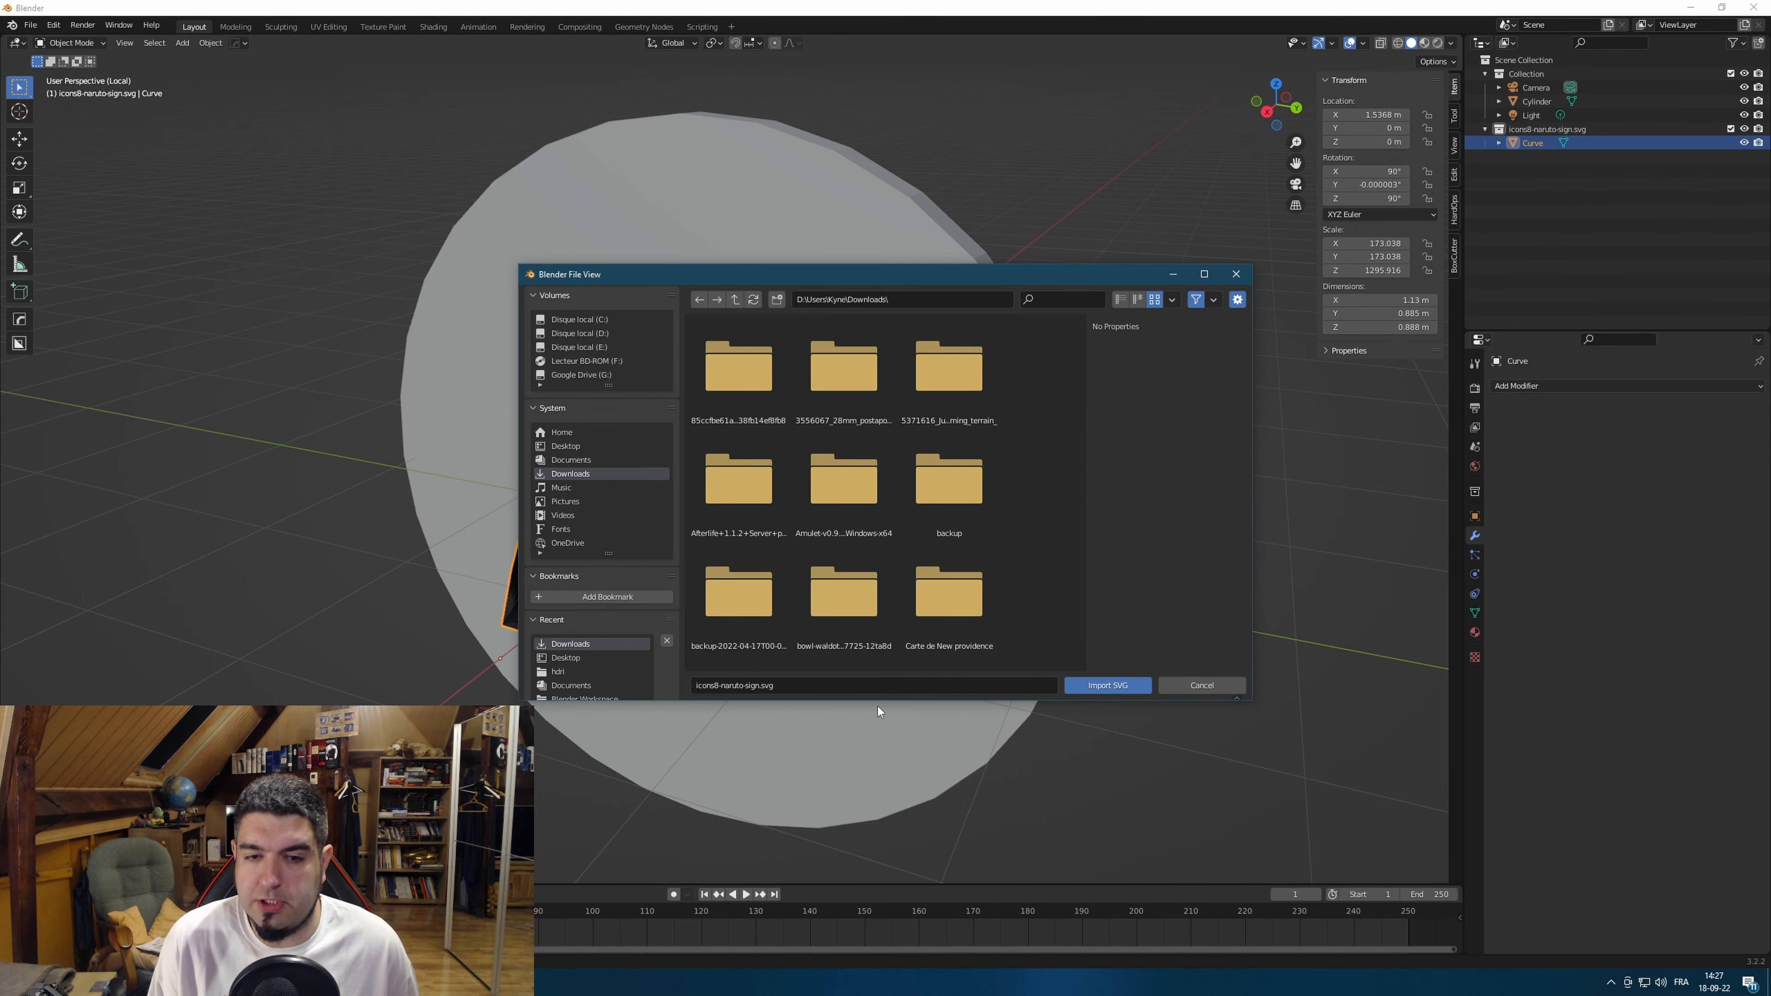
pyautogui.scroll(-4, 1003, 512)
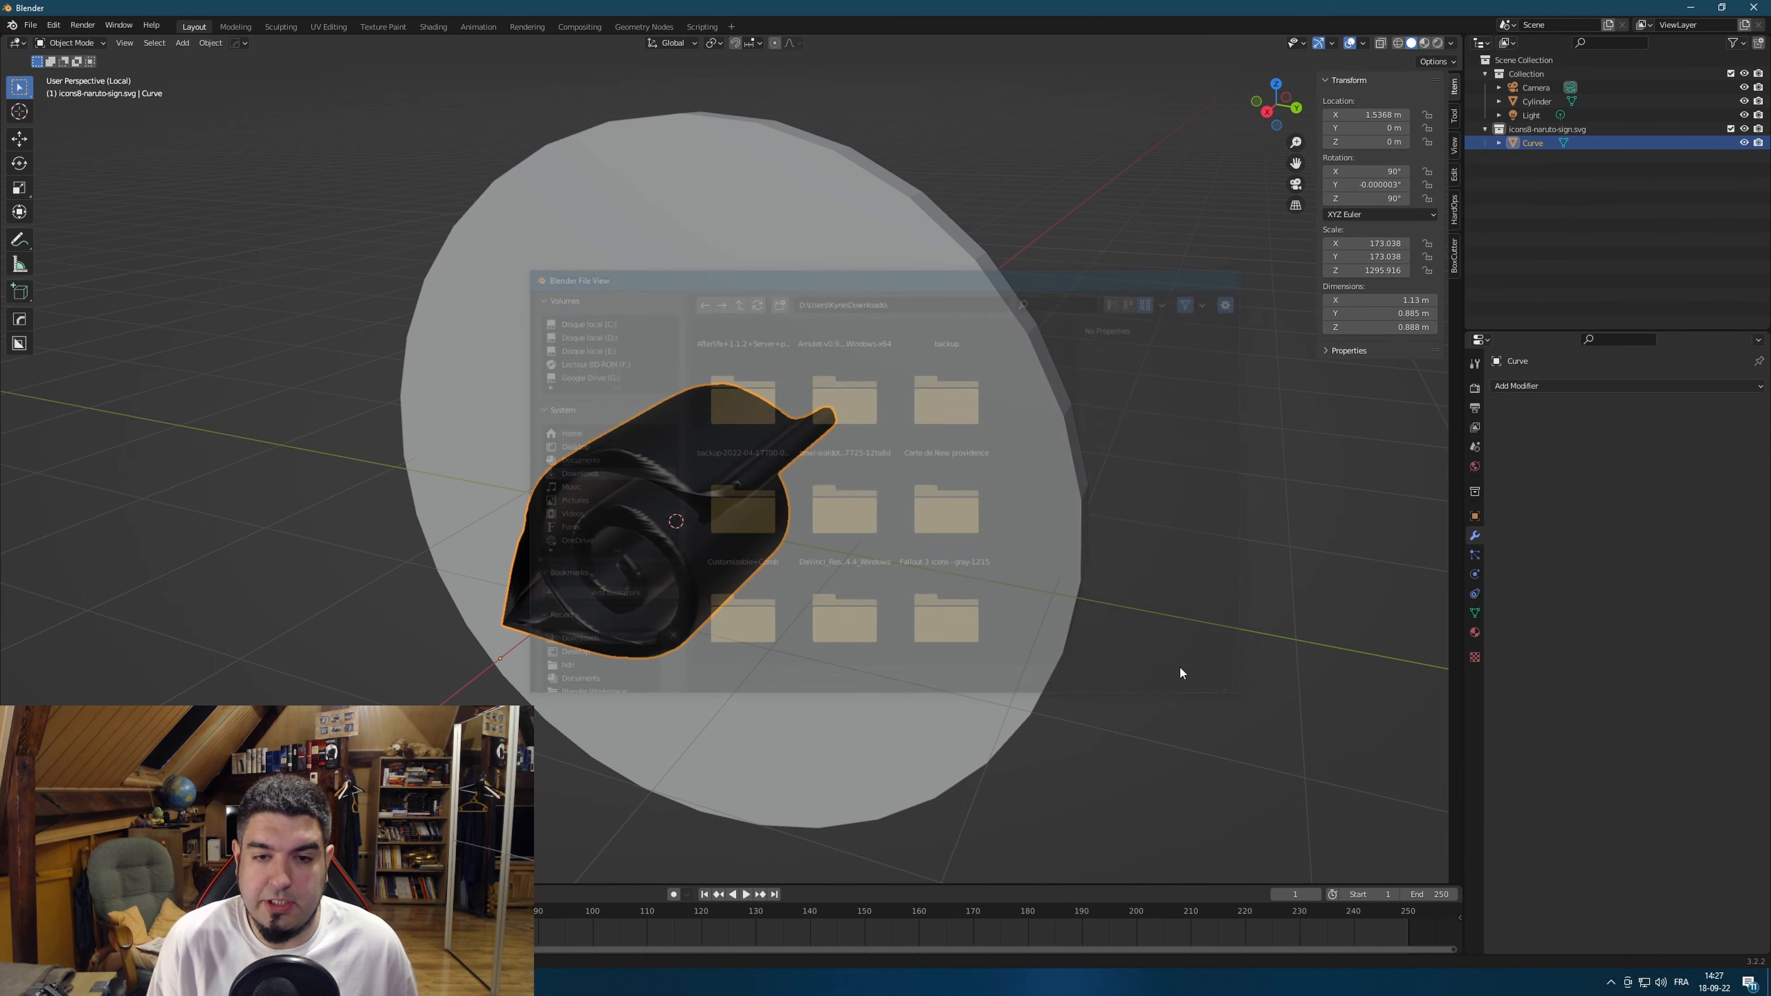
# Convert the flat spiral symbol in front of the cylinder from a curve to a mesh.
pyautogui.scroll(3, 699, 568)
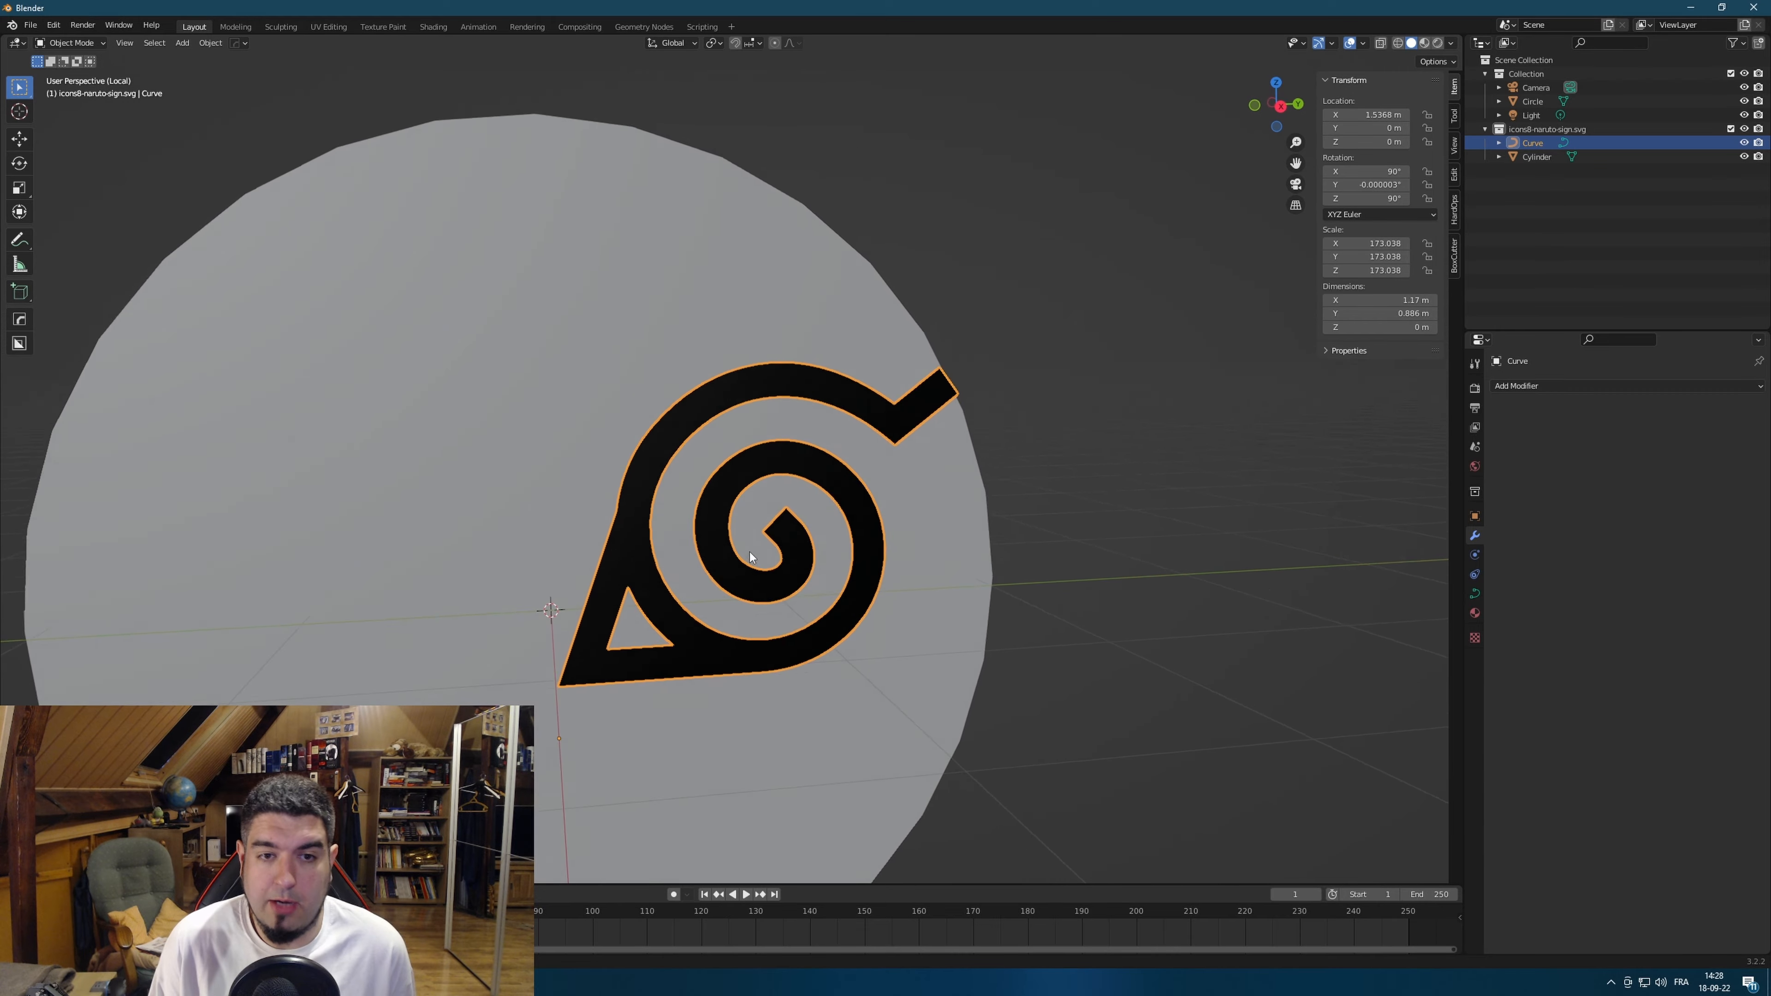
pyautogui.moveTo(750, 556); pyautogui.dragTo(832, 573, button='middle')
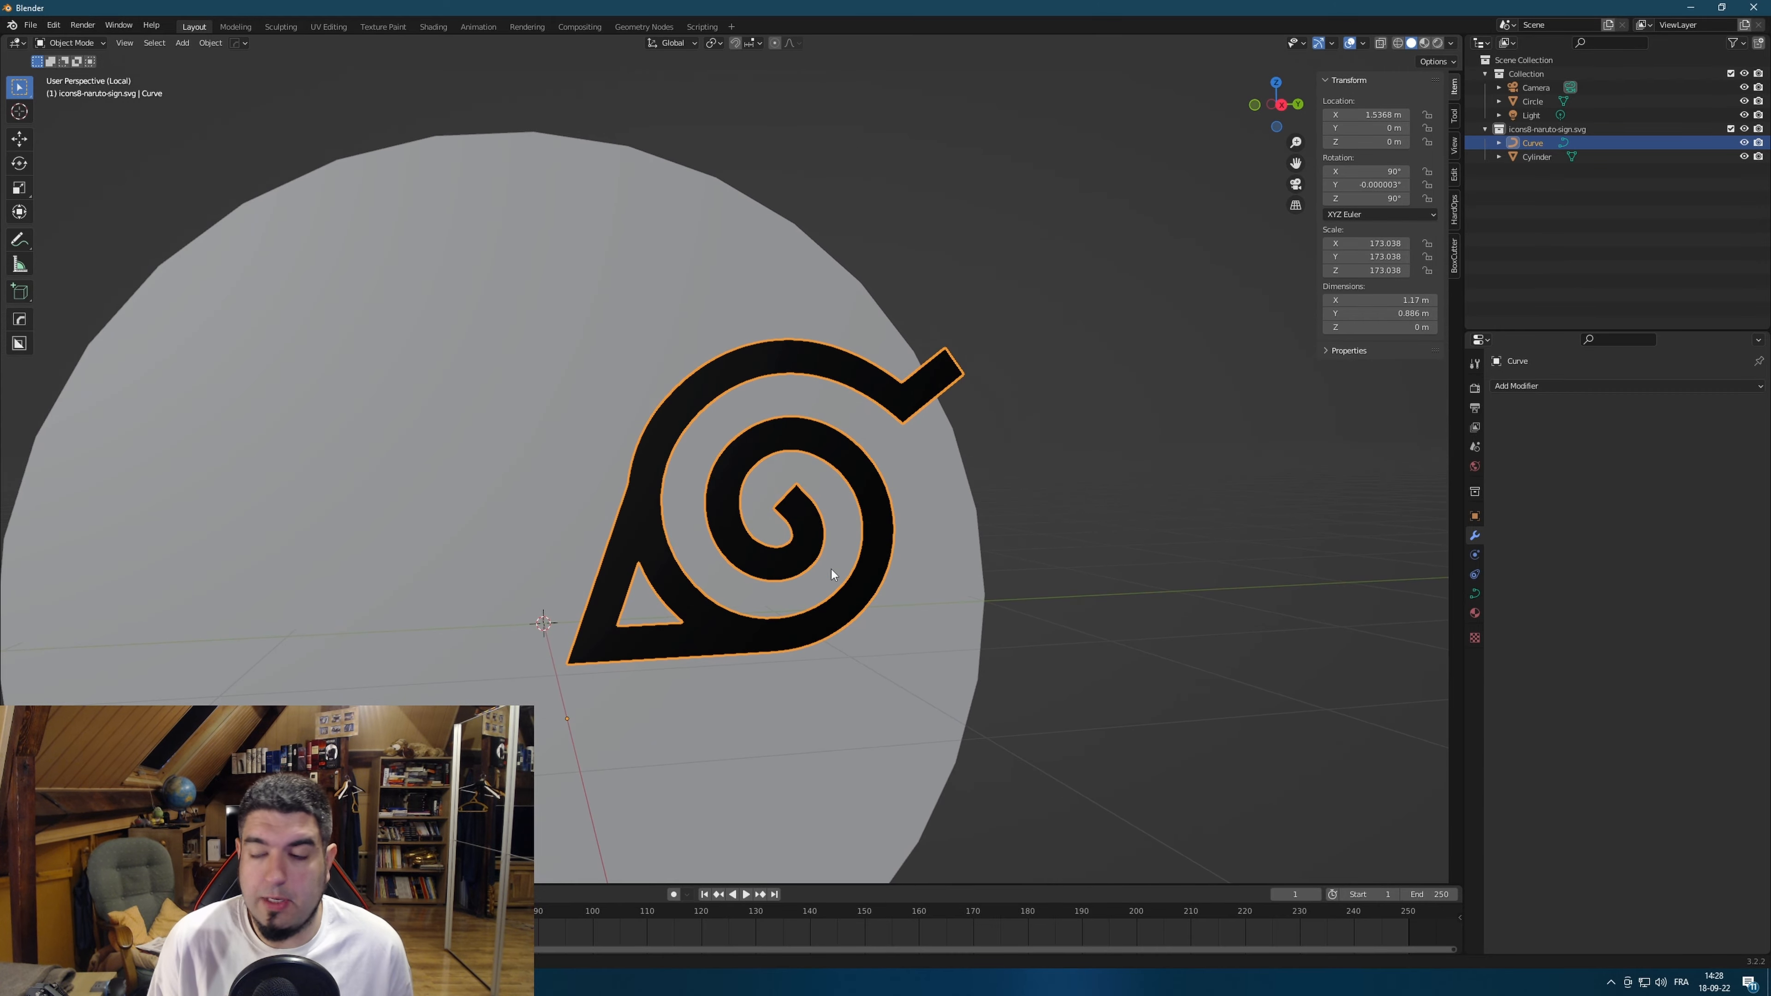
pyautogui.moveTo(1144, 380); pyautogui.dragTo(953, 497, button='middle')
pyautogui.moveTo(913, 422); pyautogui.dragTo(595, 510, button='middle')
pyautogui.rightClick(567, 490)
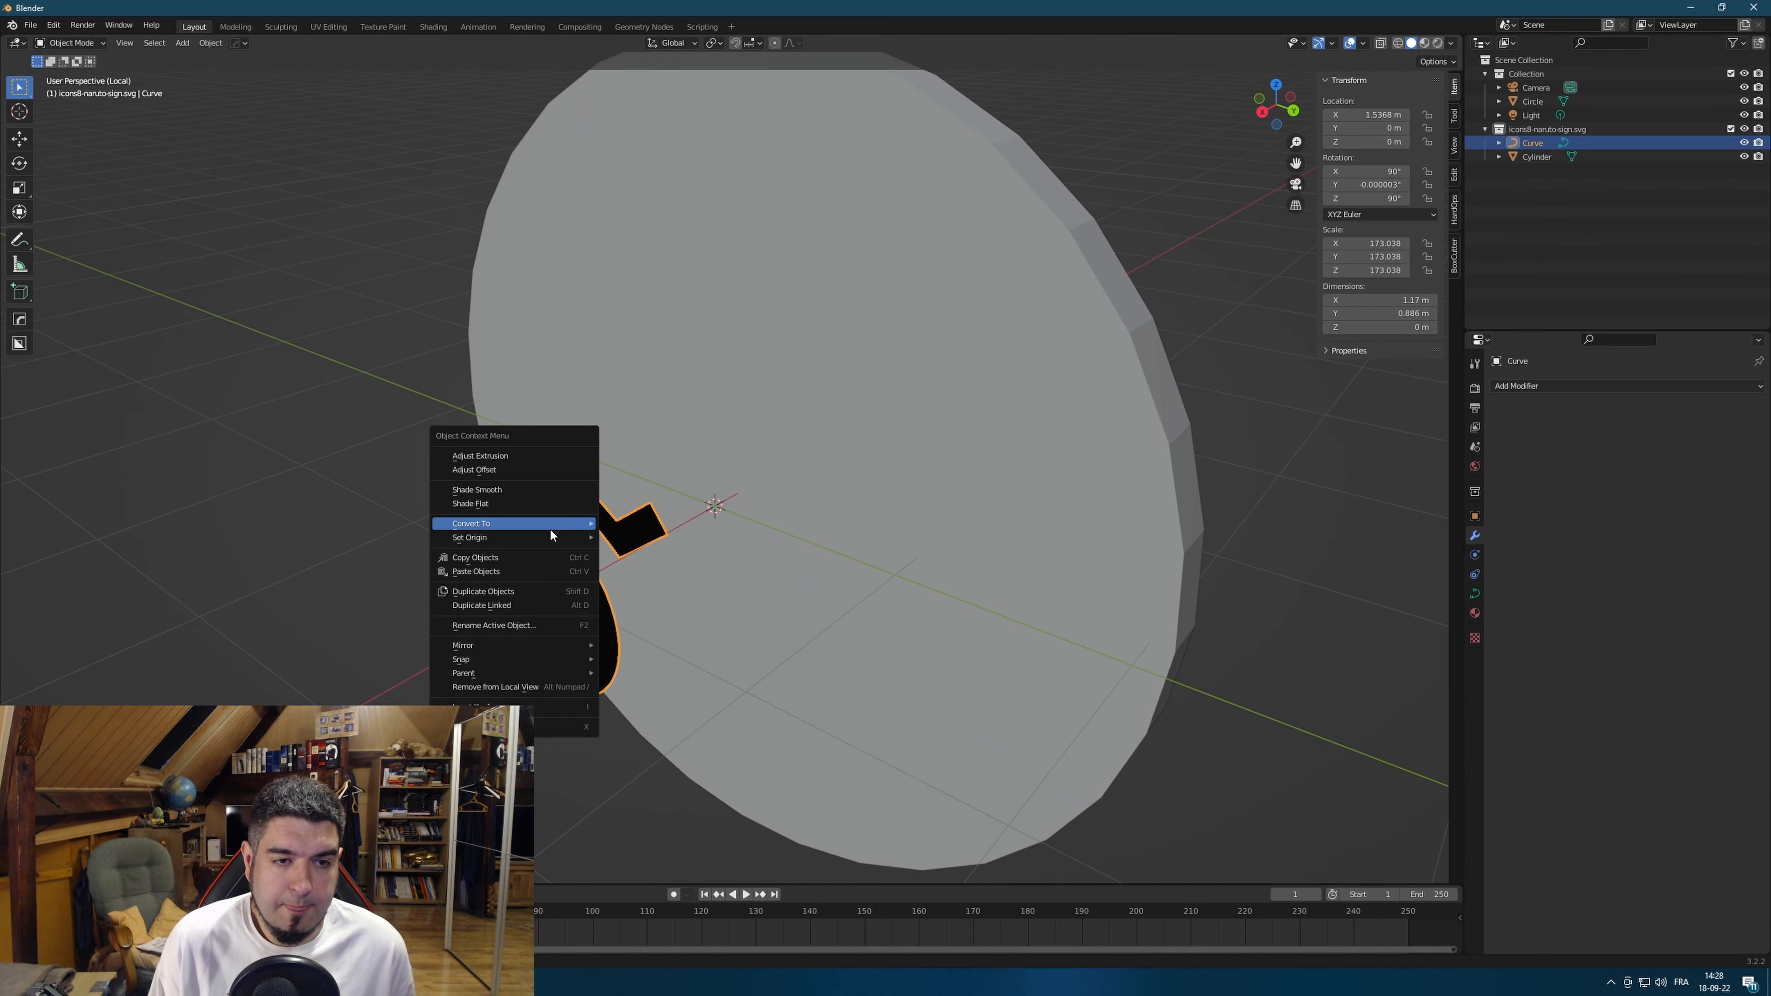
pyautogui.moveTo(551, 524)
pyautogui.click(635, 539)
# Examine the triangulated topology of the converted flat symbol in Edit Mode.
pyautogui.moveTo(657, 622); pyautogui.dragTo(842, 491, button='middle')
pyautogui.press('Tab')
pyautogui.scroll(10, 794, 581)
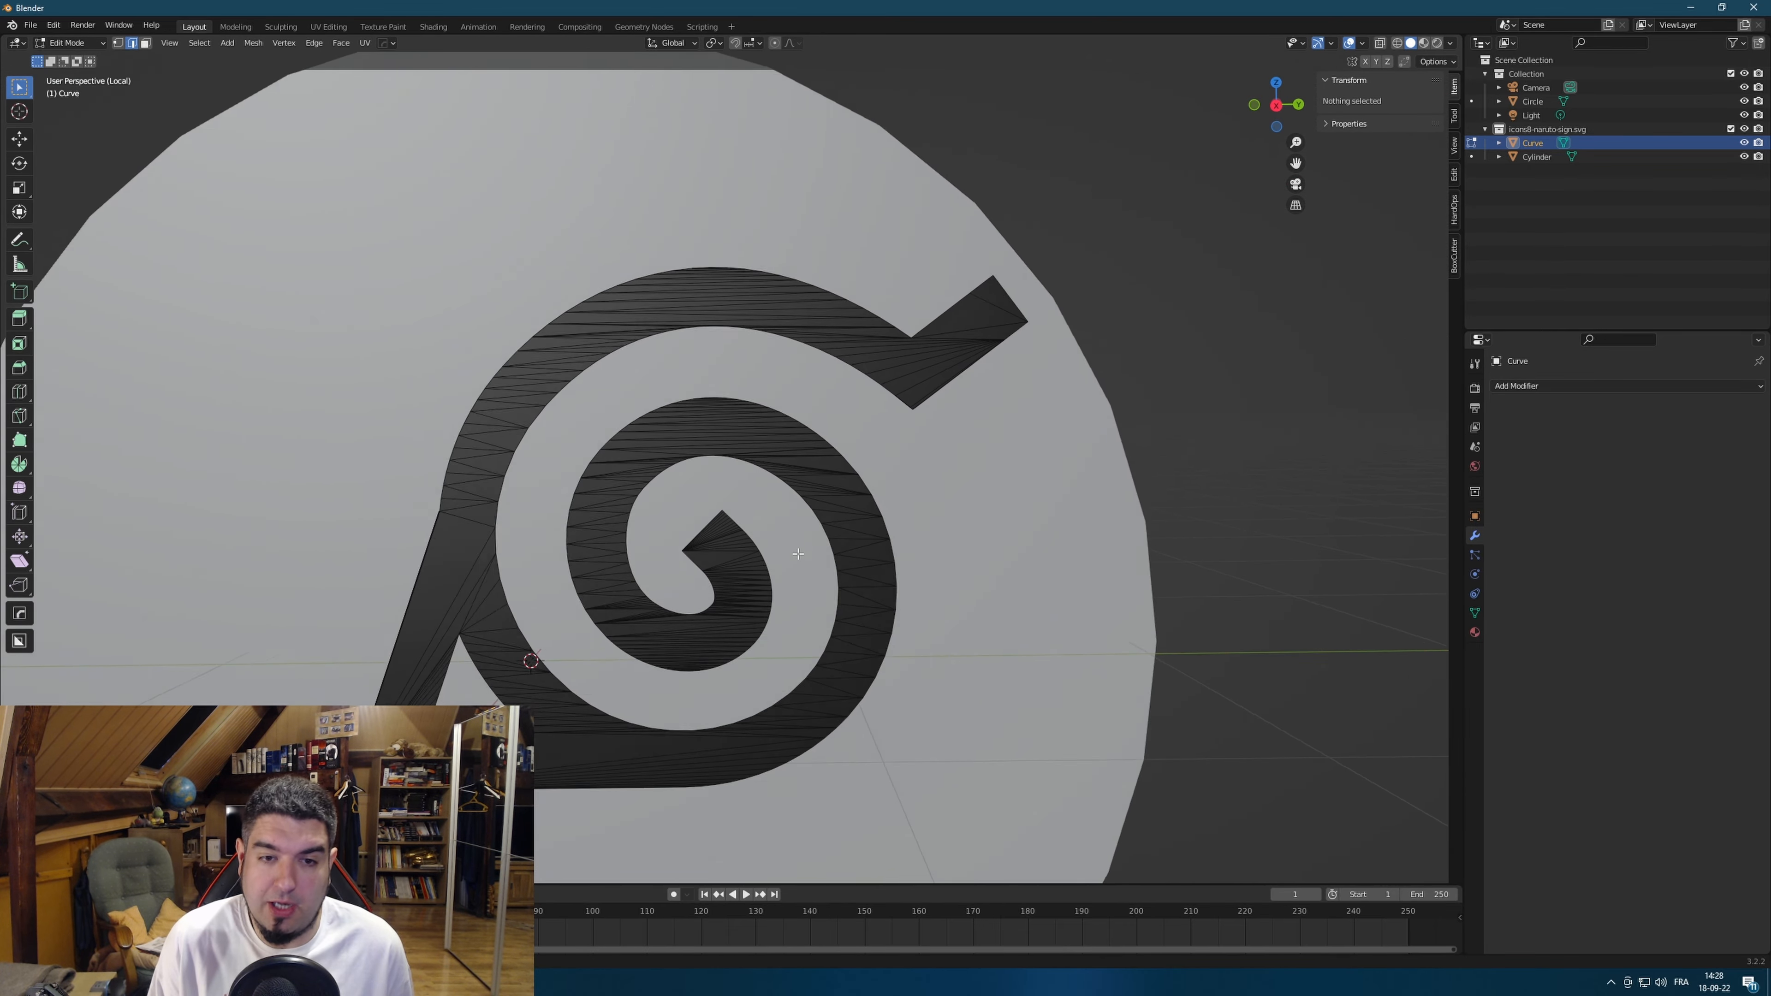
pyautogui.scroll(-5, 754, 481)
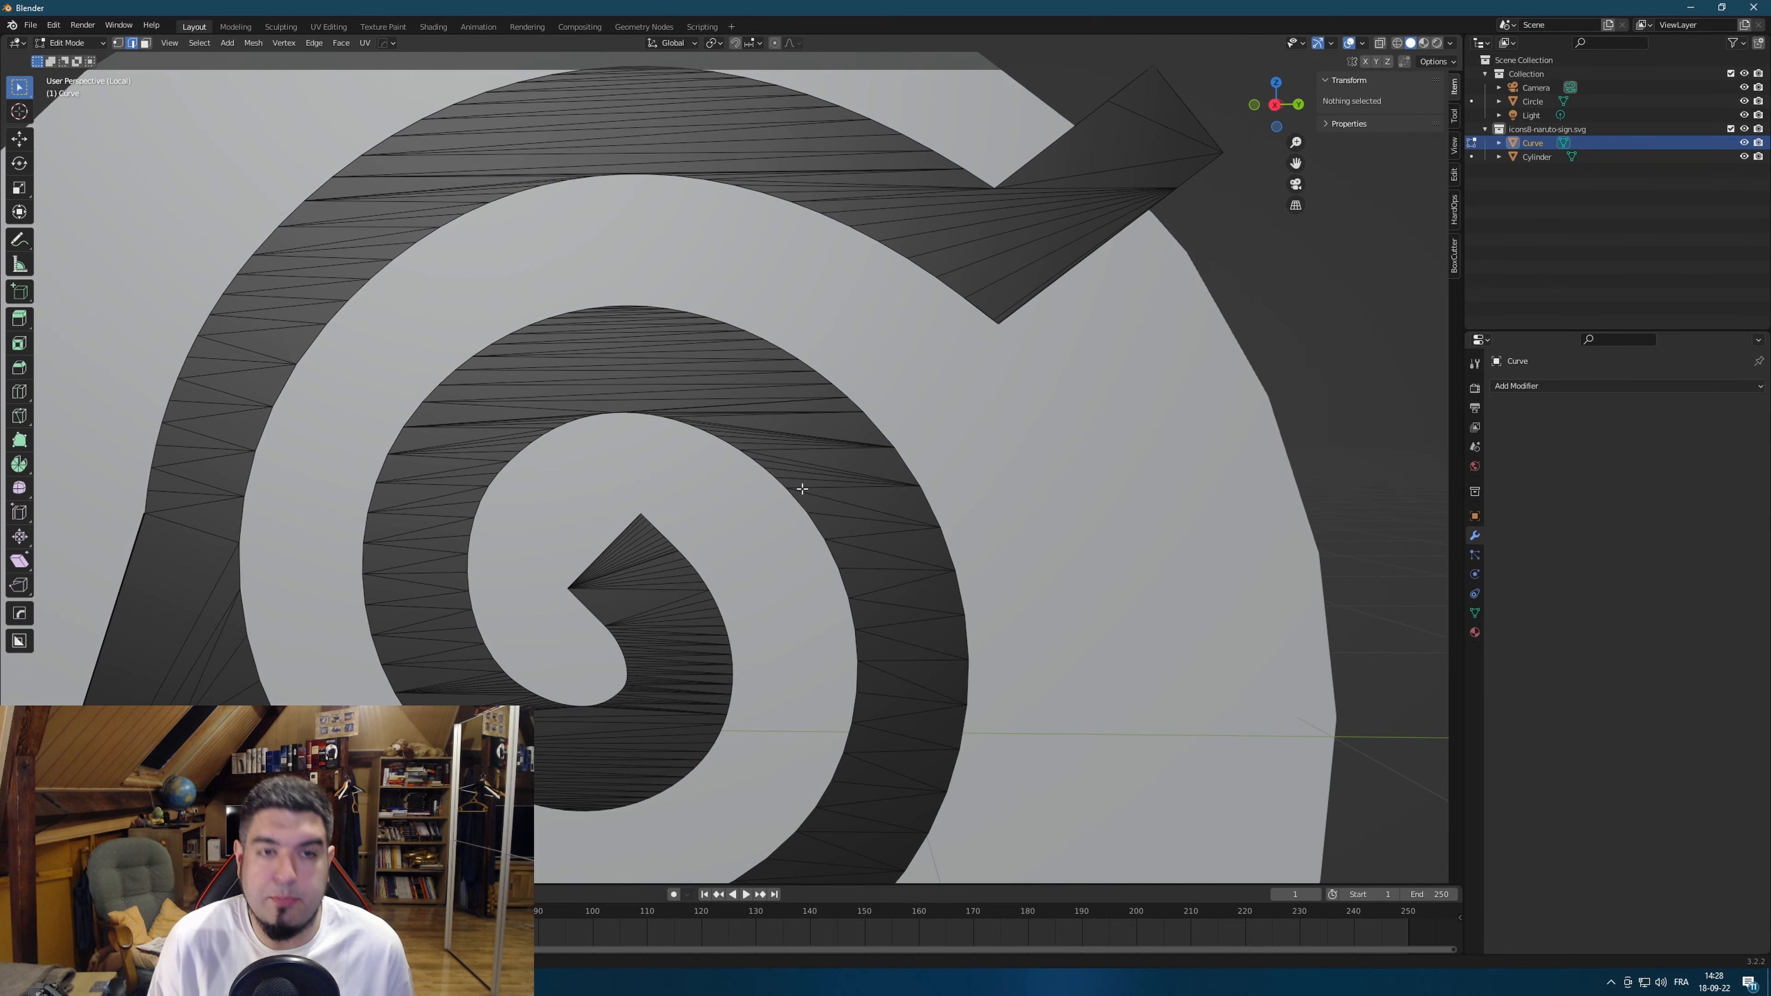
pyautogui.moveTo(751, 323)
pyautogui.mouseDown(button='middle')
pyautogui.moveTo(767, 334)
pyautogui.moveTo(753, 330)
pyautogui.mouseUp(button='middle')
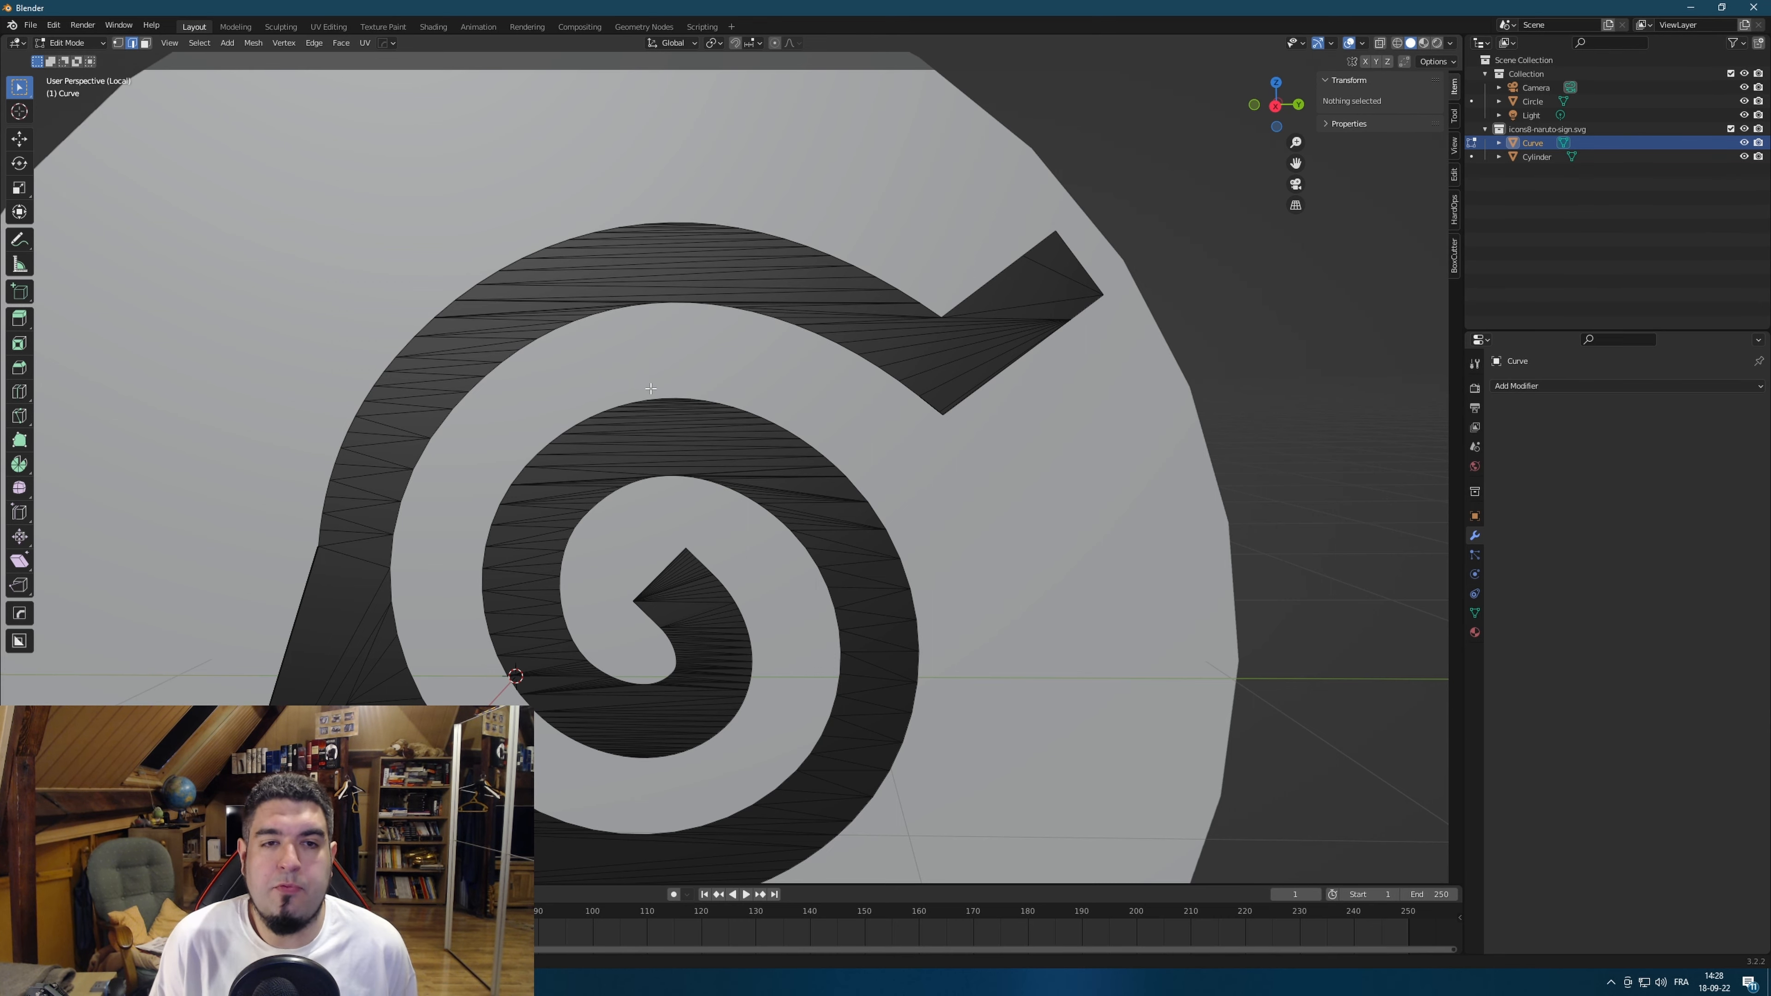
pyautogui.moveTo(651, 389)
pyautogui.mouseDown(button='middle')
pyautogui.moveTo(727, 384)
pyautogui.moveTo(676, 386)
pyautogui.mouseUp(button='middle')
pyautogui.moveTo(645, 541); pyautogui.dragTo(631, 536, button='middle')
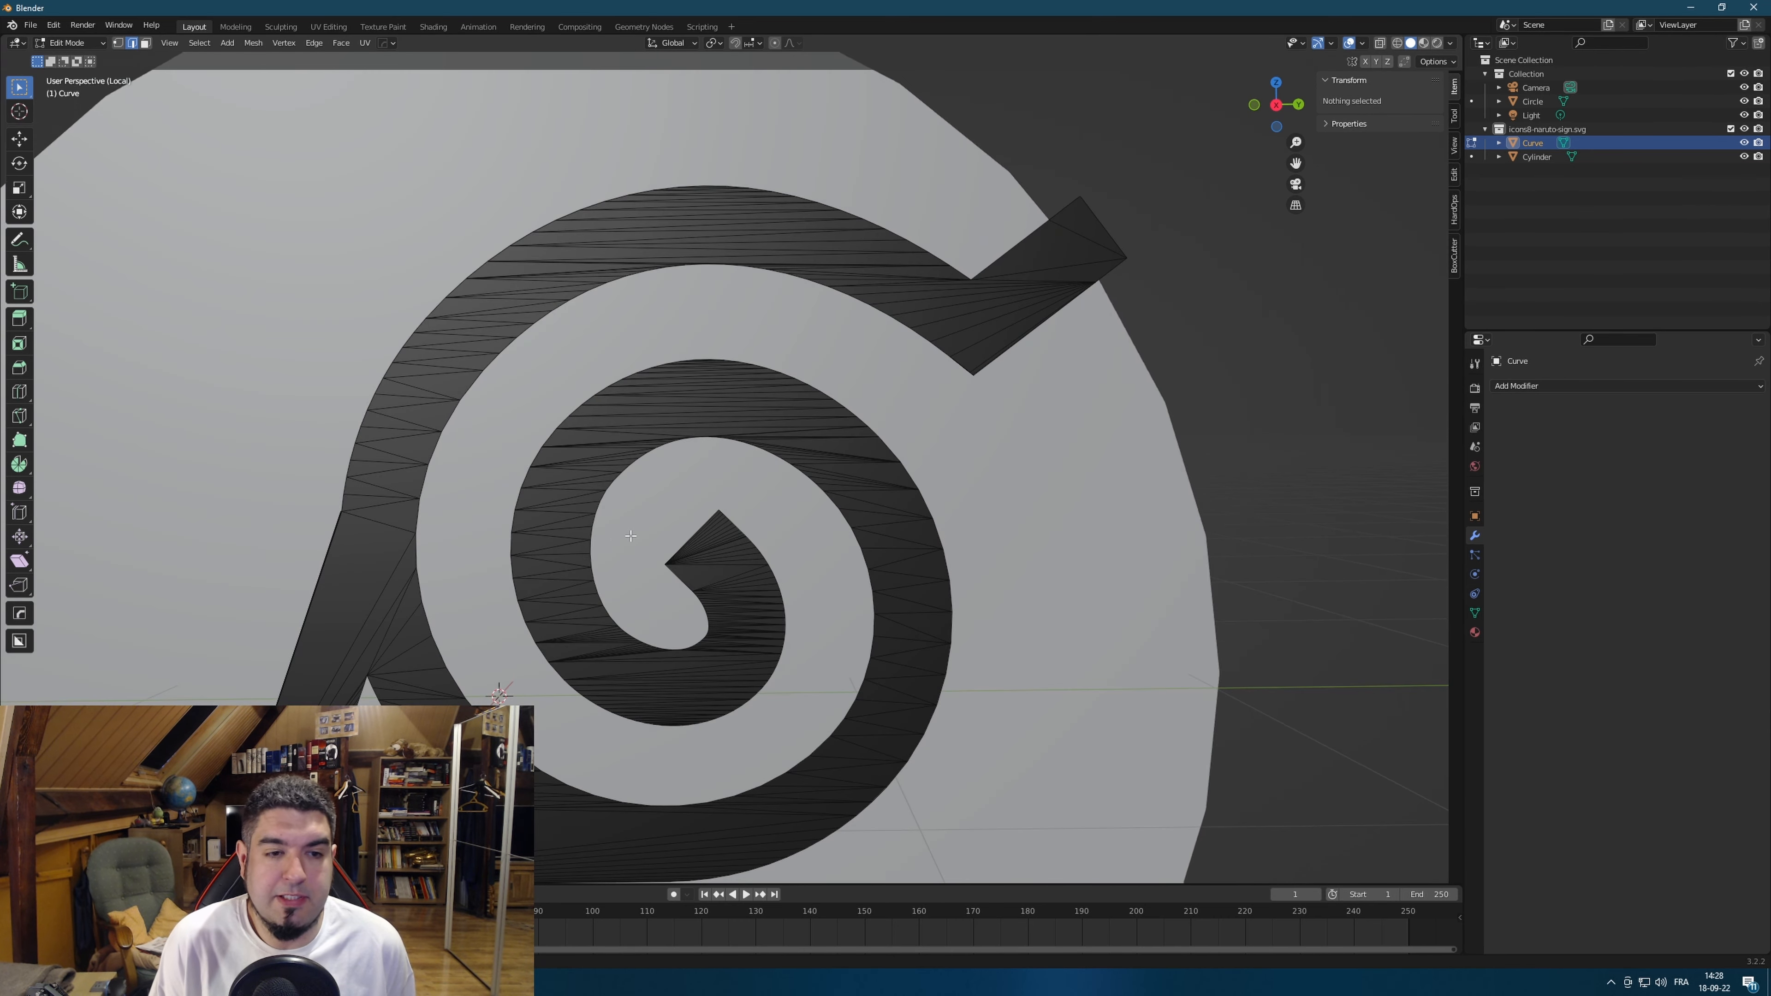
pyautogui.moveTo(408, 574); pyautogui.dragTo(380, 430, button='middle')
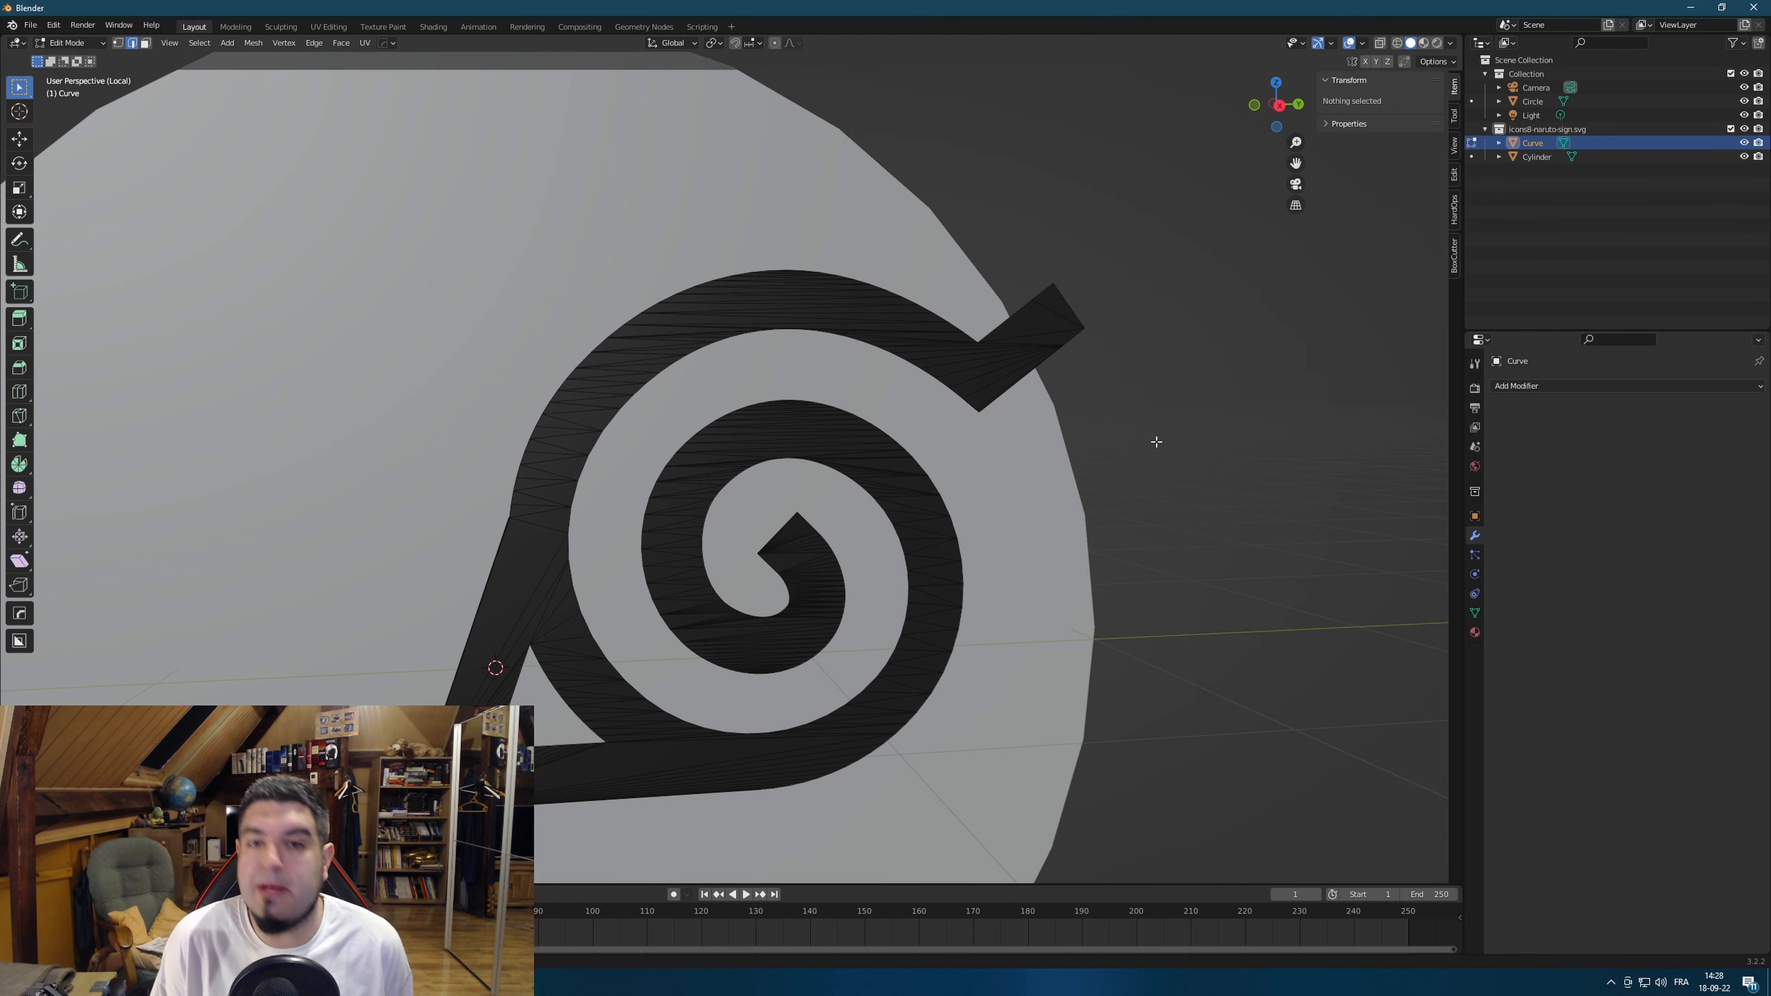
pyautogui.moveTo(1075, 436); pyautogui.dragTo(979, 474, button='middle')
# Return to Object Mode and add a Decimate modifier to the flat spiral symbol.
pyautogui.press('Tab')
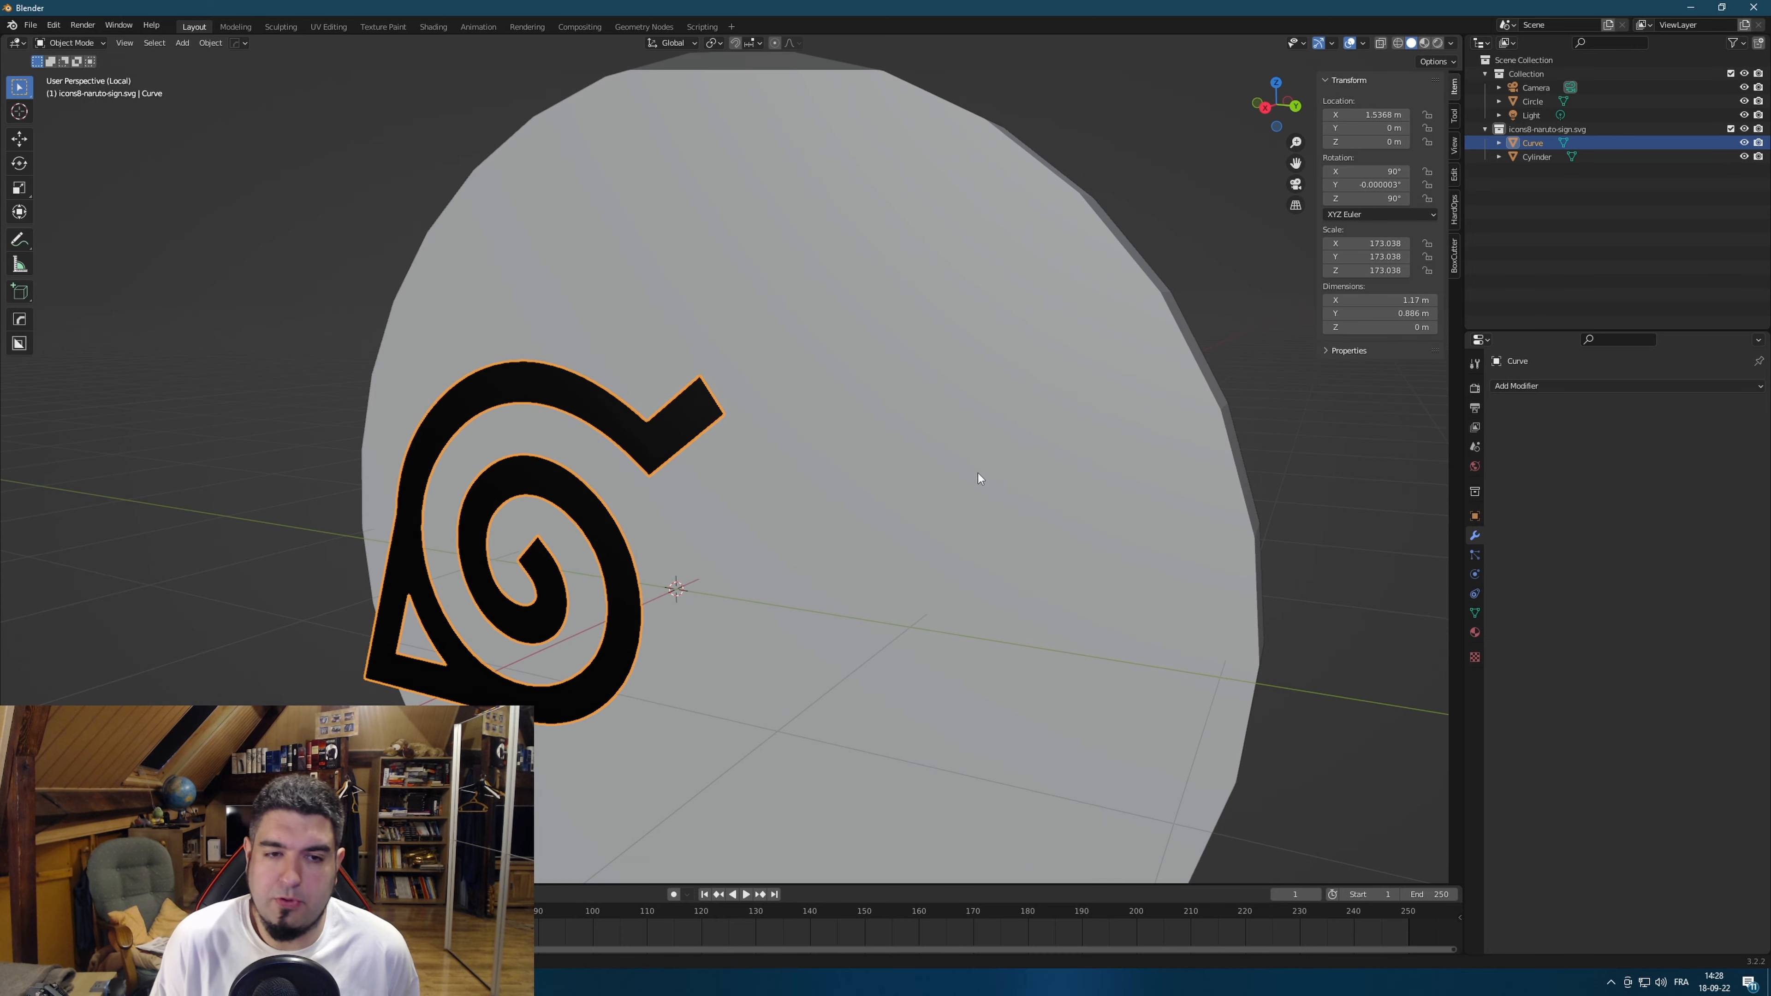
pyautogui.click(1571, 396)
pyautogui.click(1491, 483)
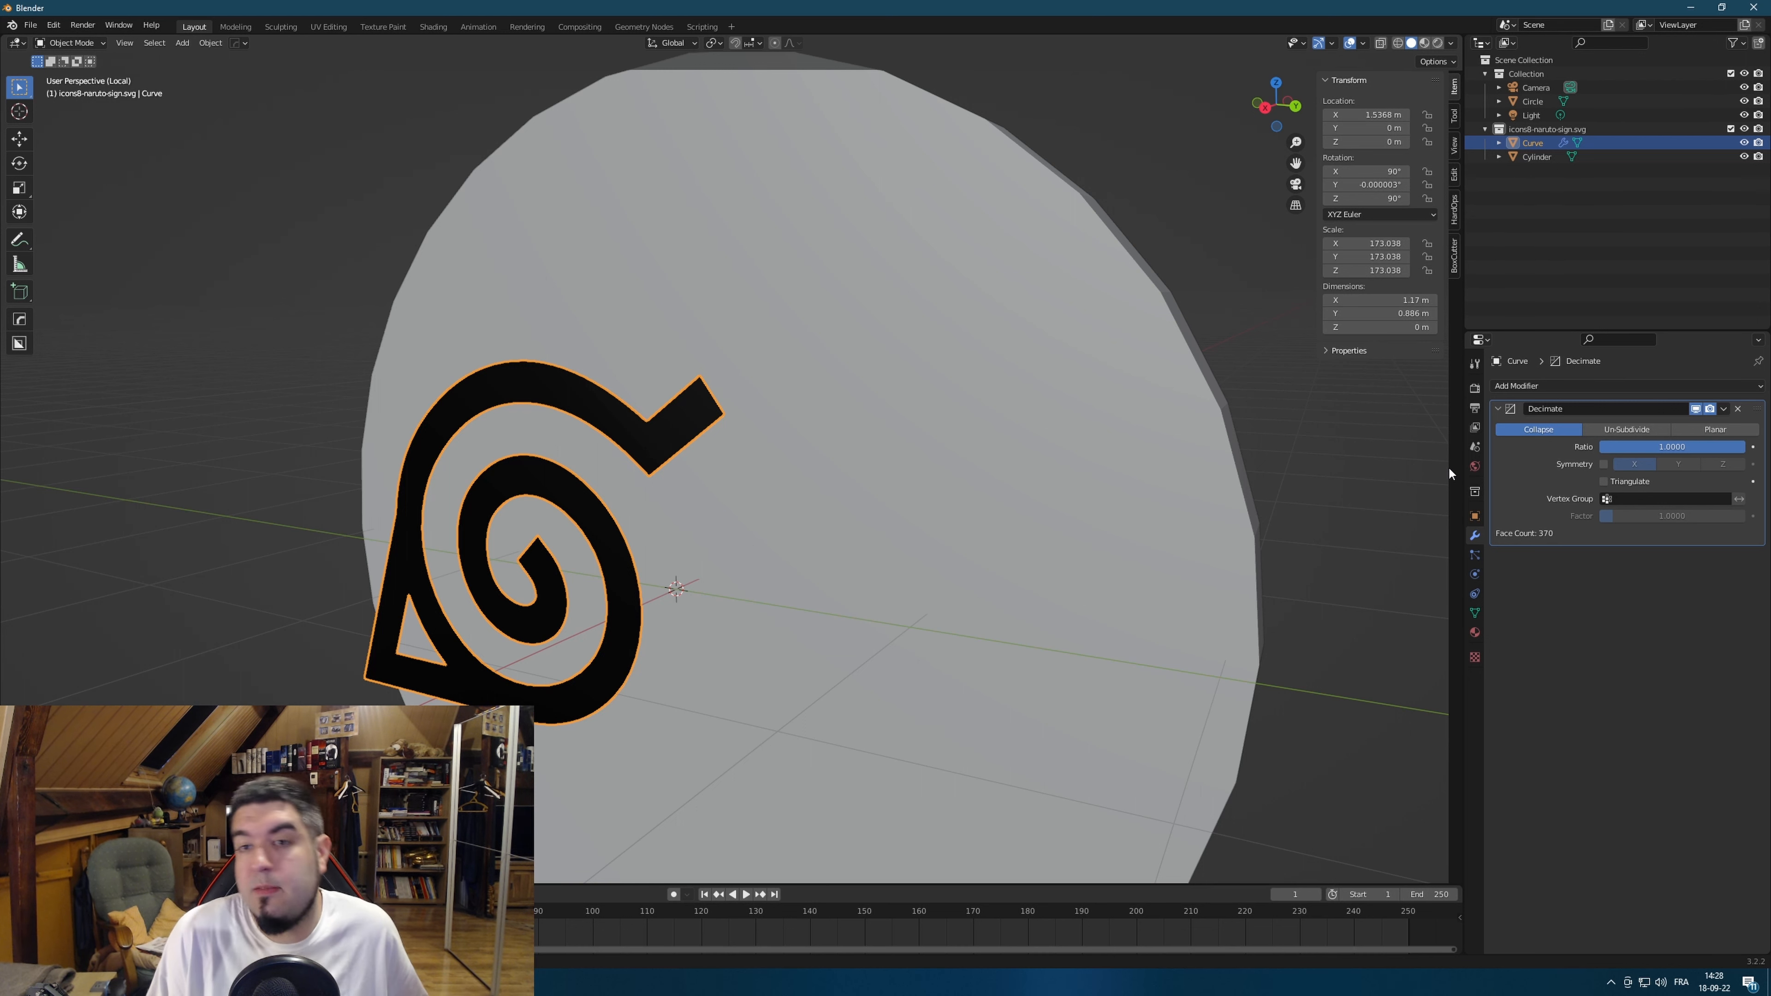
# Set the Decimate modifier on the spiral symbol to Planar and apply it.
pyautogui.moveTo(1108, 462); pyautogui.dragTo(1406, 472, button='middle')
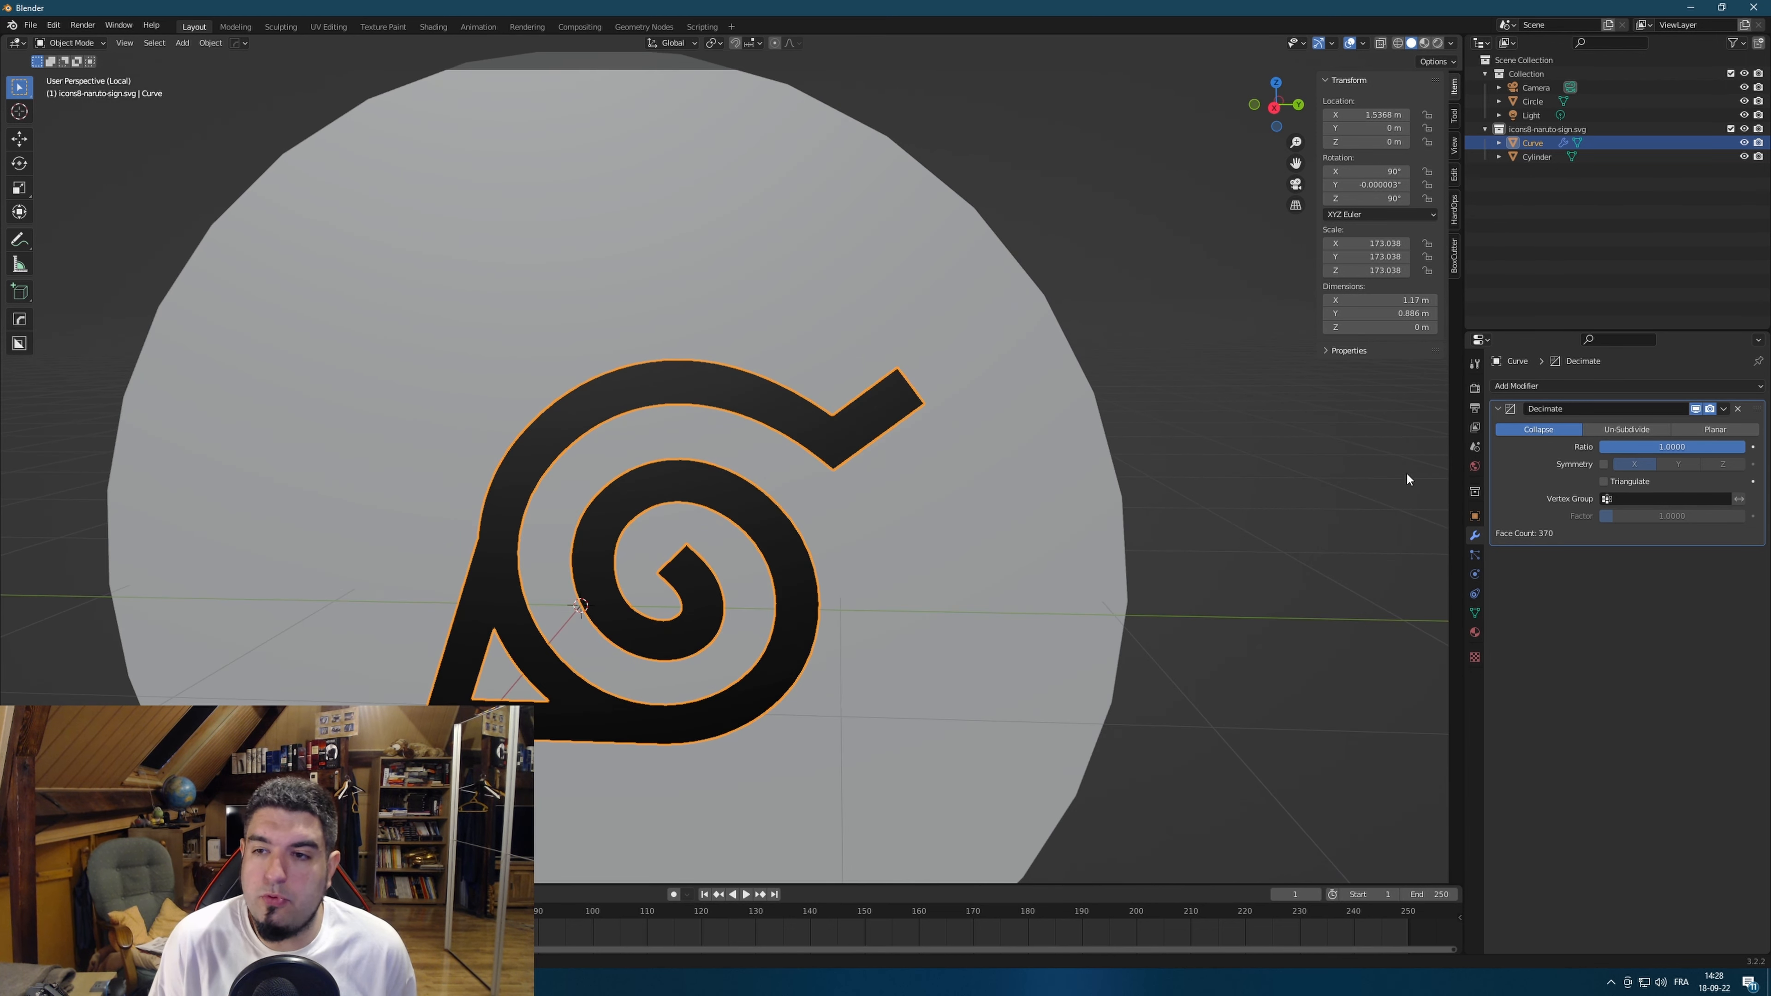
pyautogui.click(1716, 429)
pyautogui.moveTo(1133, 636); pyautogui.dragTo(1022, 449, button='middle')
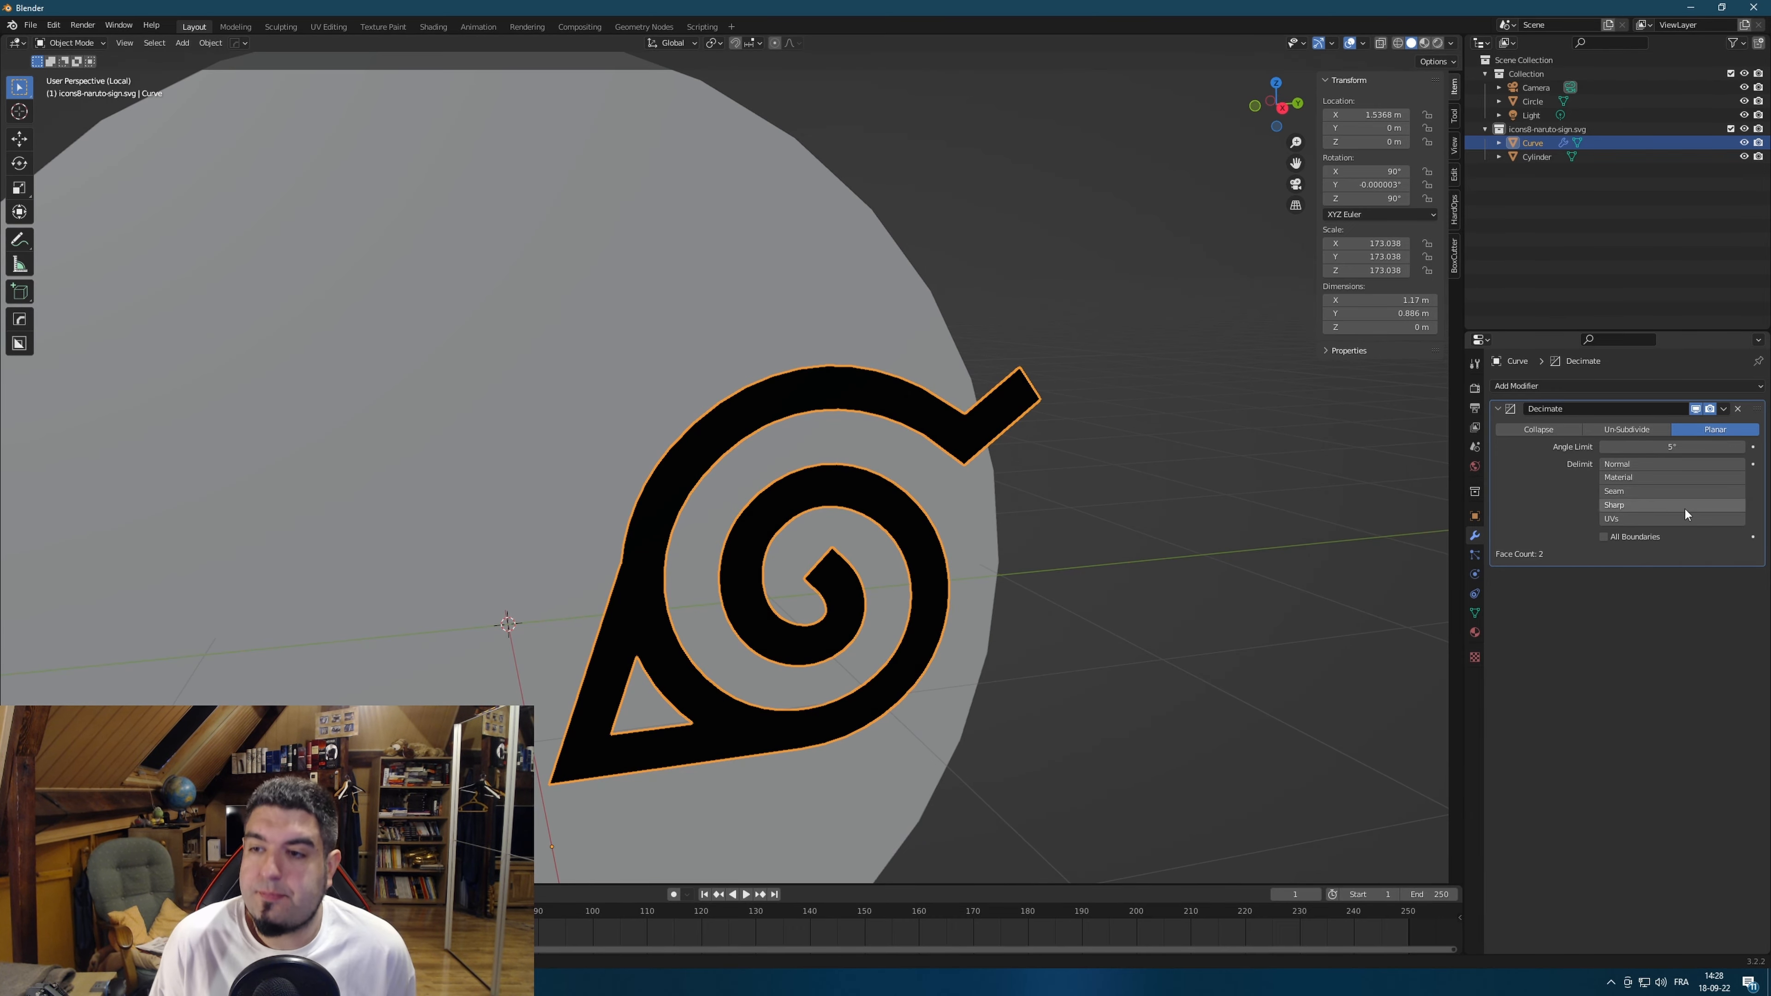
pyautogui.click(1724, 409)
pyautogui.click(1717, 425)
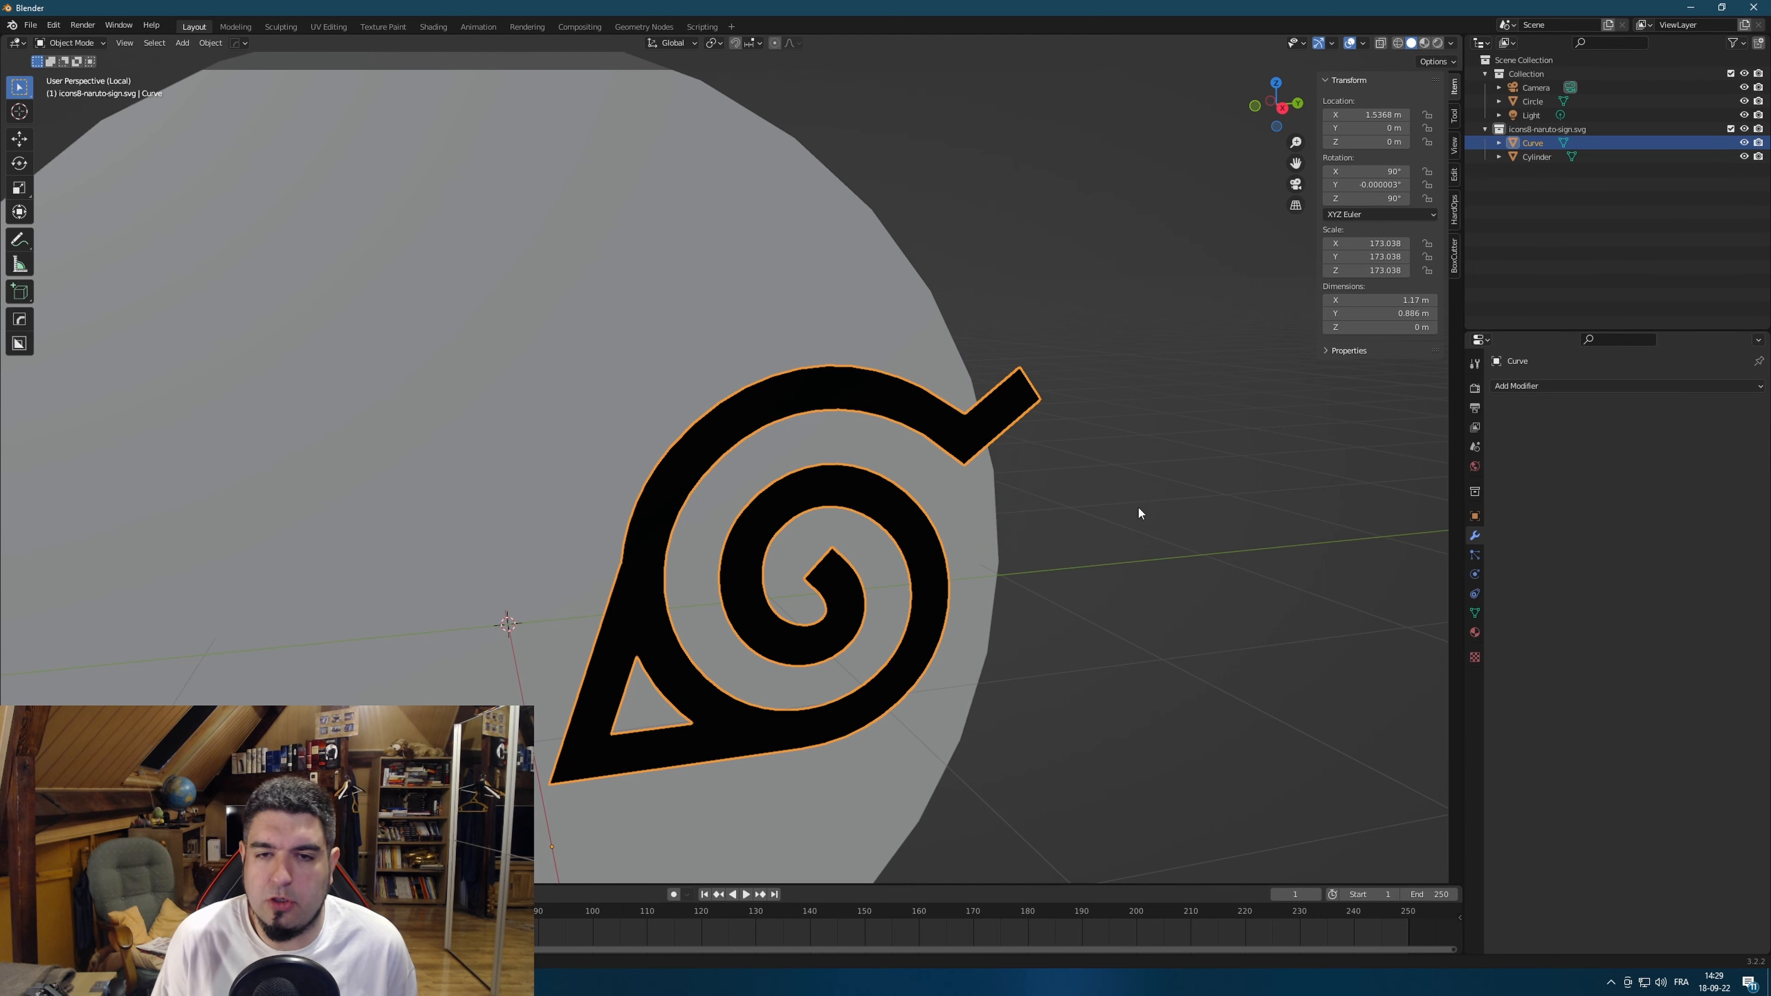
# Extrude the whole flat spiral symbol mesh about 1.47 m toward the cylinder and return to Object Mode.
pyautogui.scroll(3, 1139, 508)
pyautogui.press('Tab')
pyautogui.moveTo(1186, 503); pyautogui.dragTo(1169, 454, button='middle')
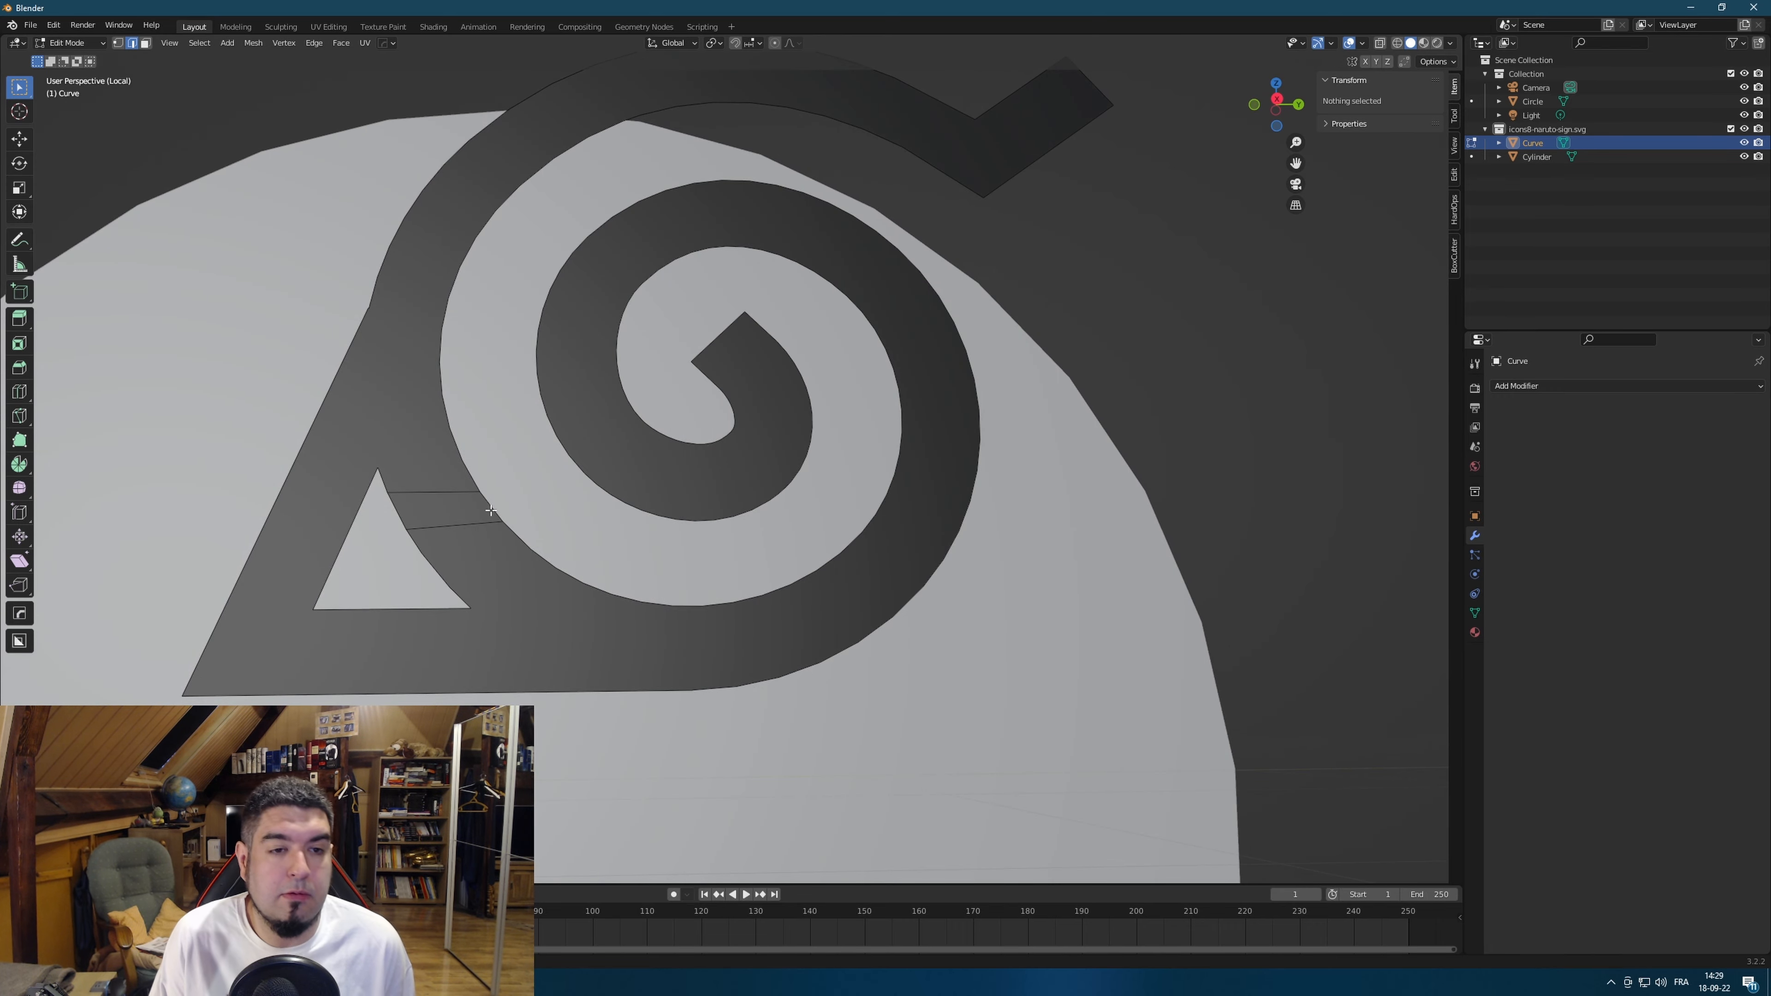
pyautogui.moveTo(490, 510); pyautogui.dragTo(587, 536, button='middle')
pyautogui.moveTo(880, 496); pyautogui.dragTo(834, 520, button='middle')
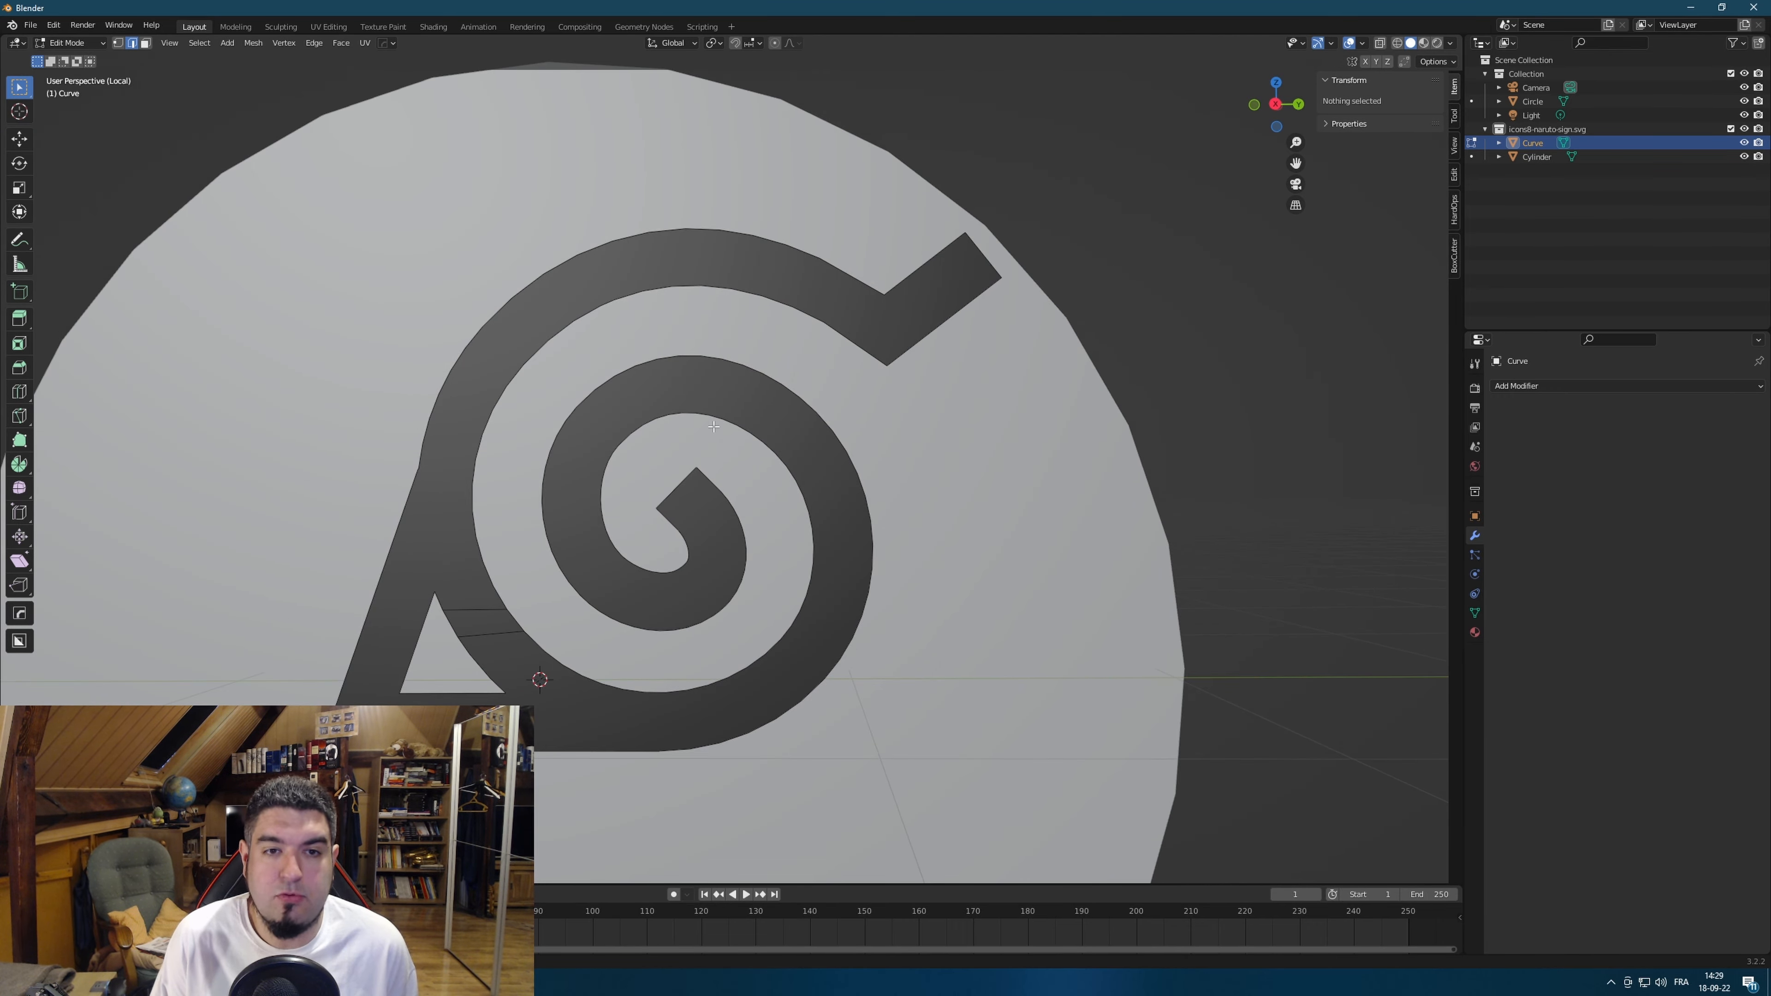
pyautogui.moveTo(714, 426); pyautogui.dragTo(1115, 533, button='middle')
pyautogui.press('a')
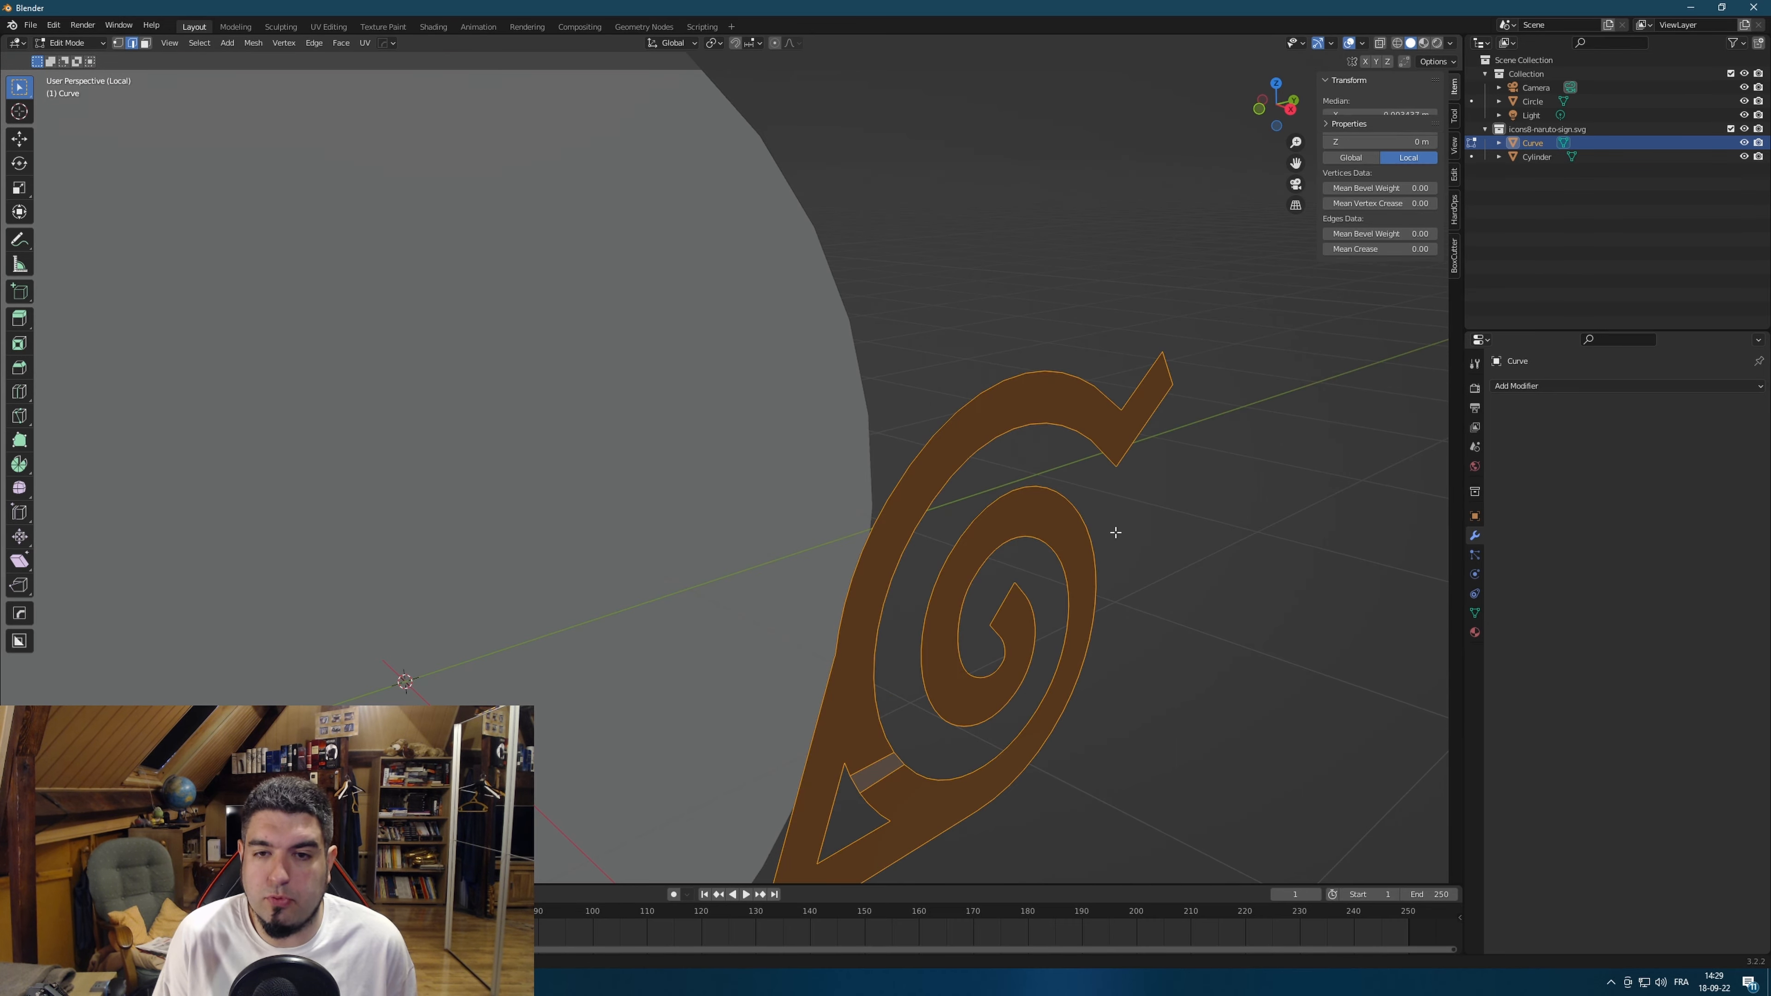
pyautogui.press('e')
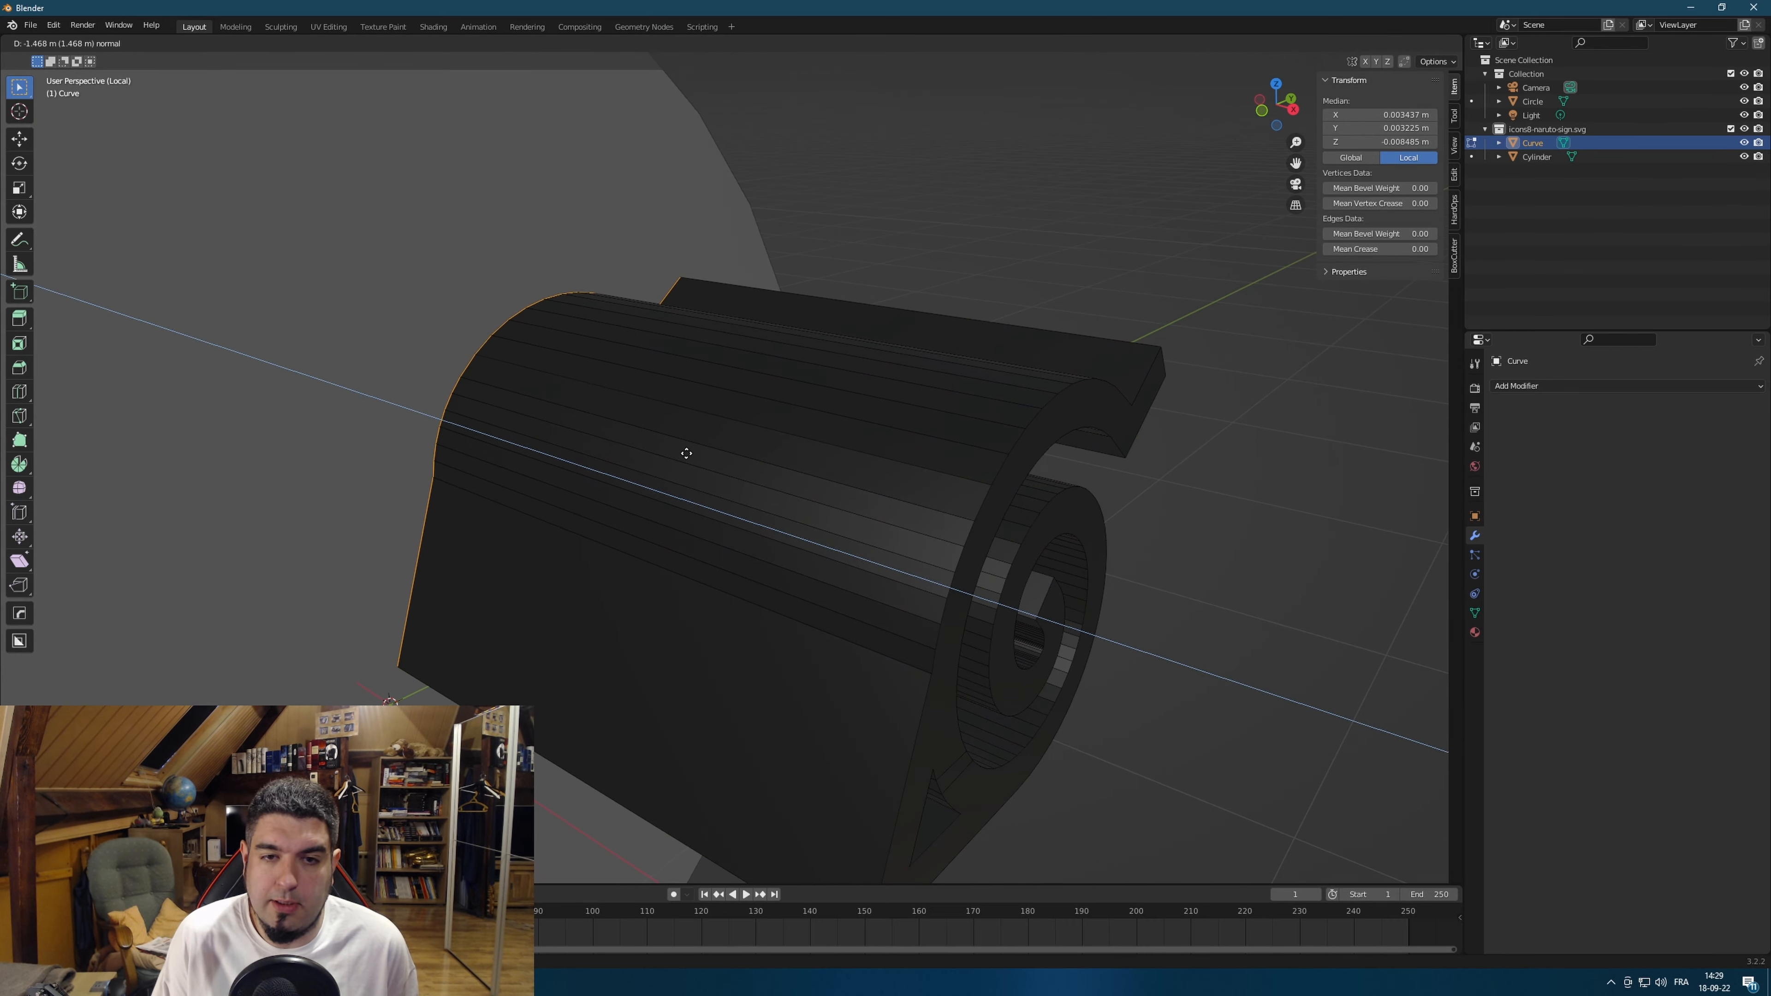
pyautogui.click(687, 453)
pyautogui.press('Tab')
# Move the extruded symbol along X to about 0.31 m so it passes through the cylinder.
pyautogui.scroll(-2, 1045, 617)
pyautogui.moveTo(1044, 616); pyautogui.dragTo(925, 596, button='middle')
pyautogui.scroll(-3, 930, 600)
pyautogui.press('g')
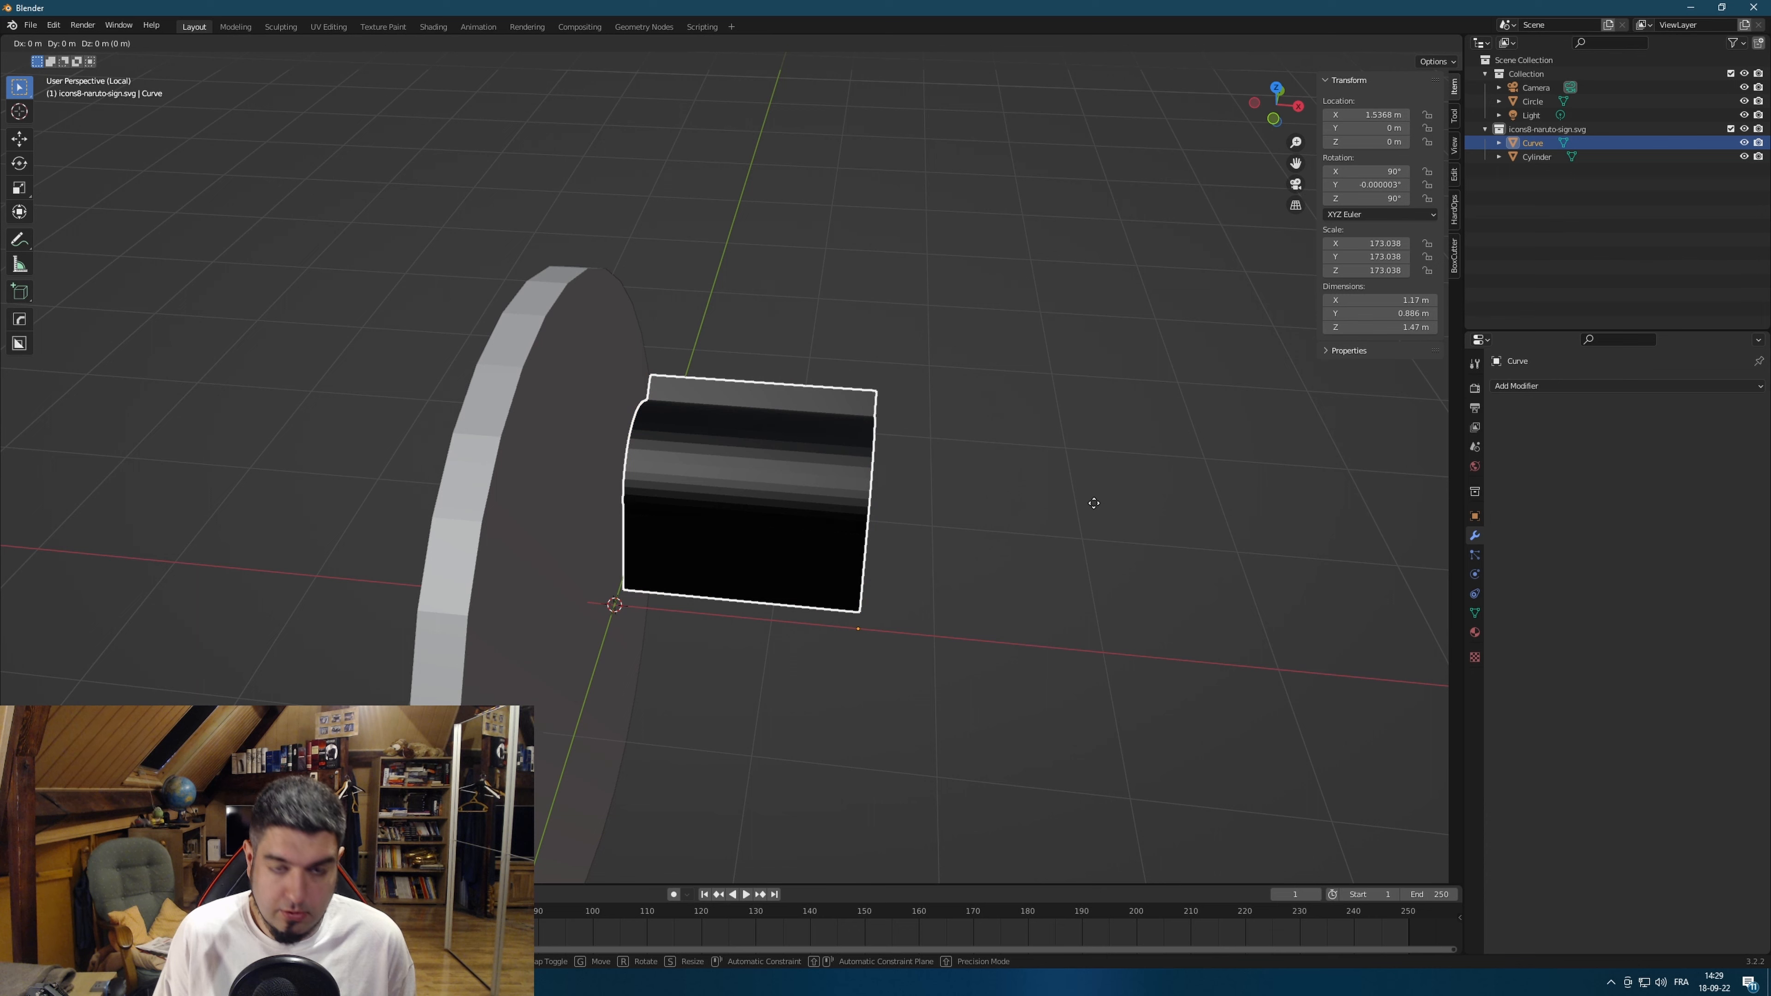
pyautogui.click(921, 555)
# Subtract the spiral symbol from the cylinder with a Boolean Difference and hide the cutter object.
pyautogui.moveTo(921, 555); pyautogui.dragTo(770, 504, button='middle')
pyautogui.scroll(2, 923, 450)
pyautogui.keyDown('shift'); pyautogui.click(936, 254); pyautogui.keyUp('shift')
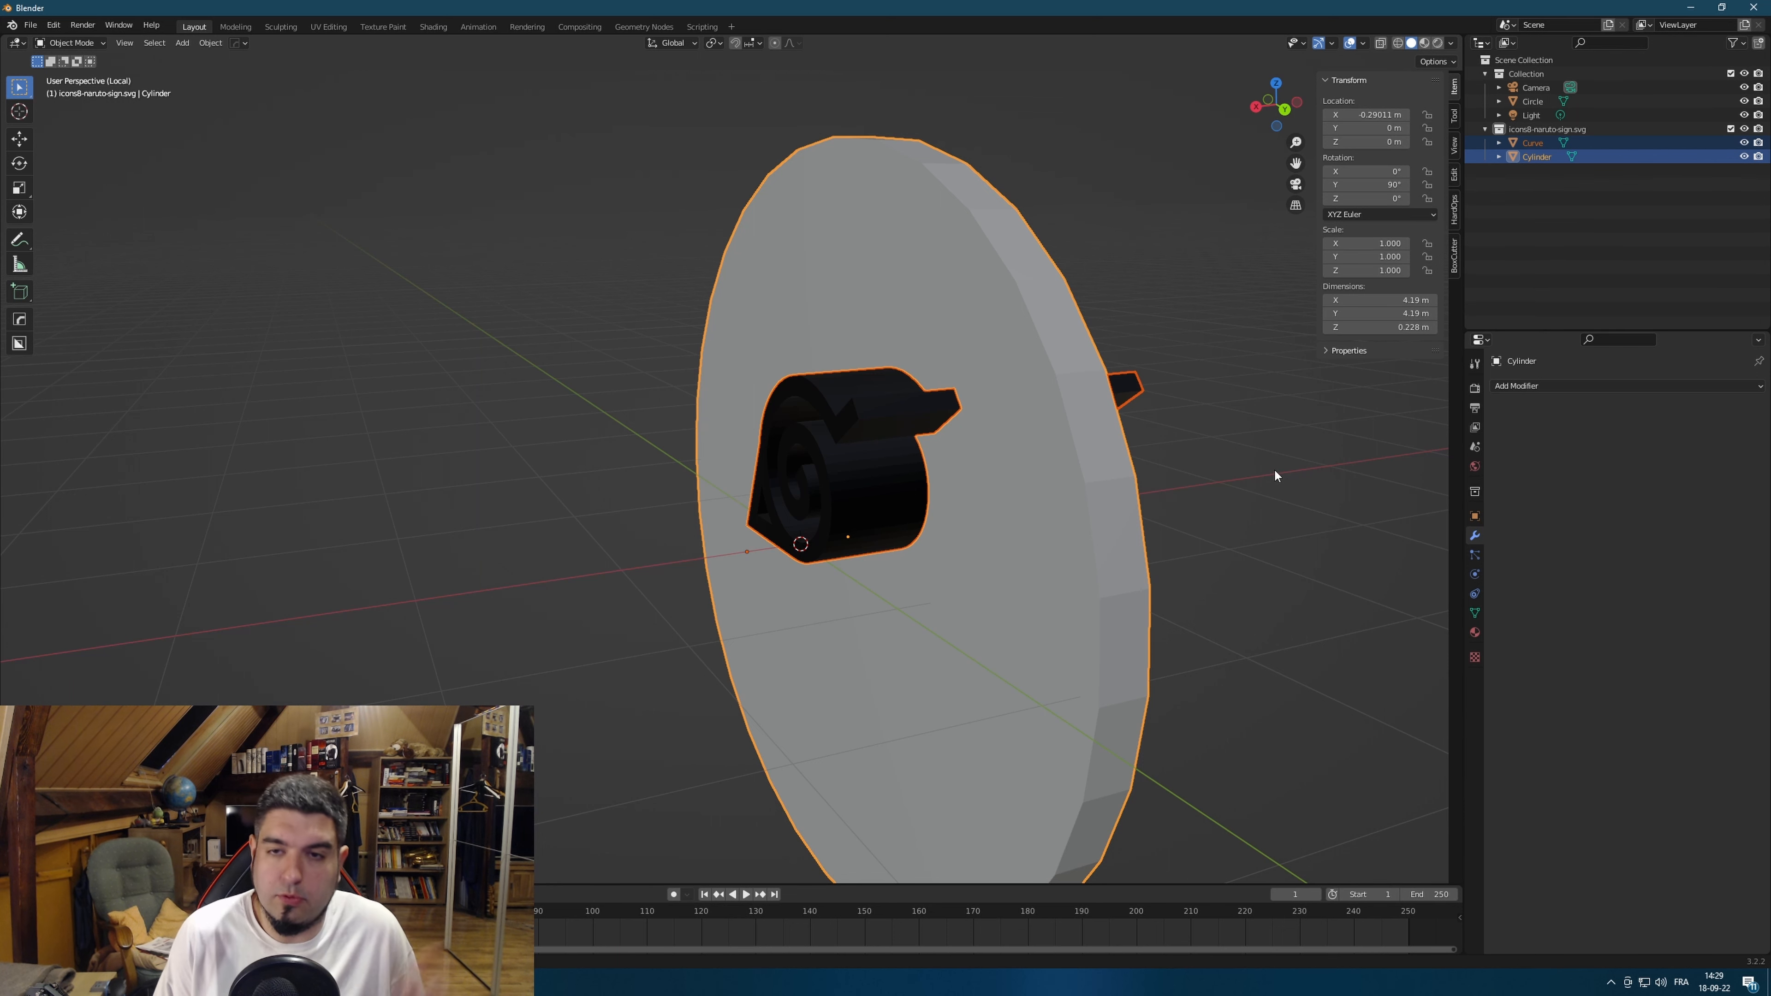
pyautogui.press('ctrl+KP_Subtract')
pyautogui.moveTo(1317, 512); pyautogui.dragTo(1312, 498, button='middle')
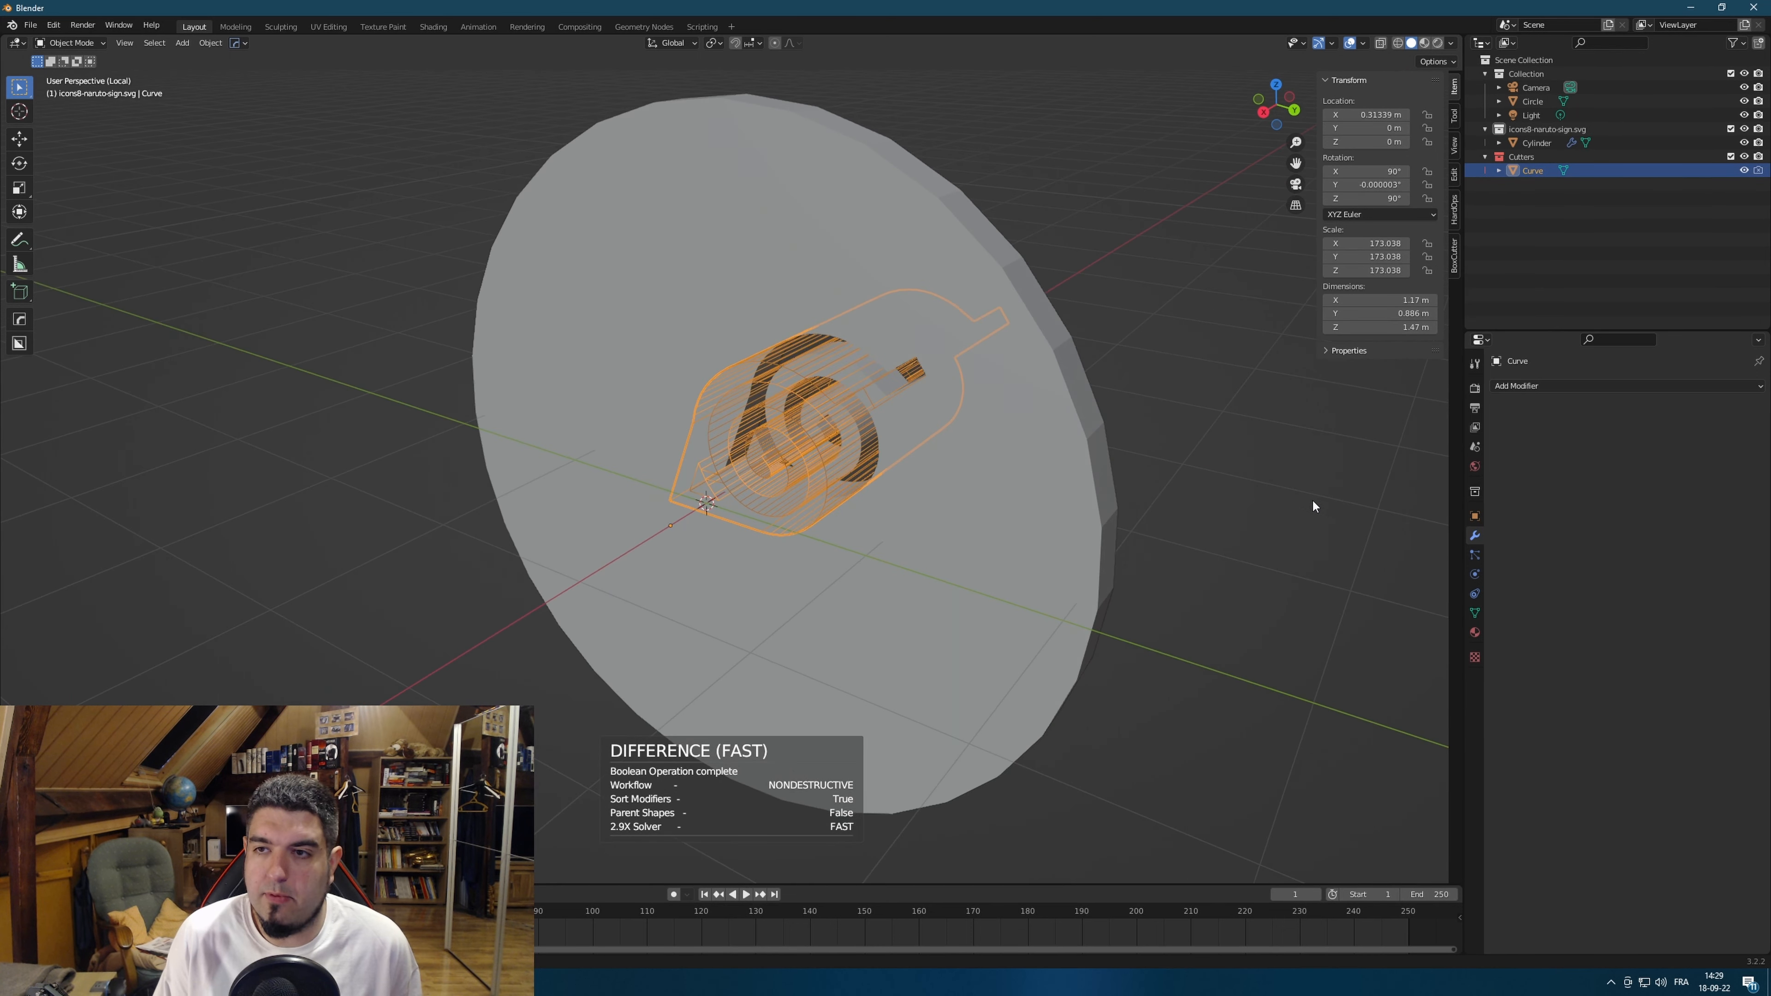
pyautogui.click(1744, 170)
pyautogui.scroll(4, 712, 542)
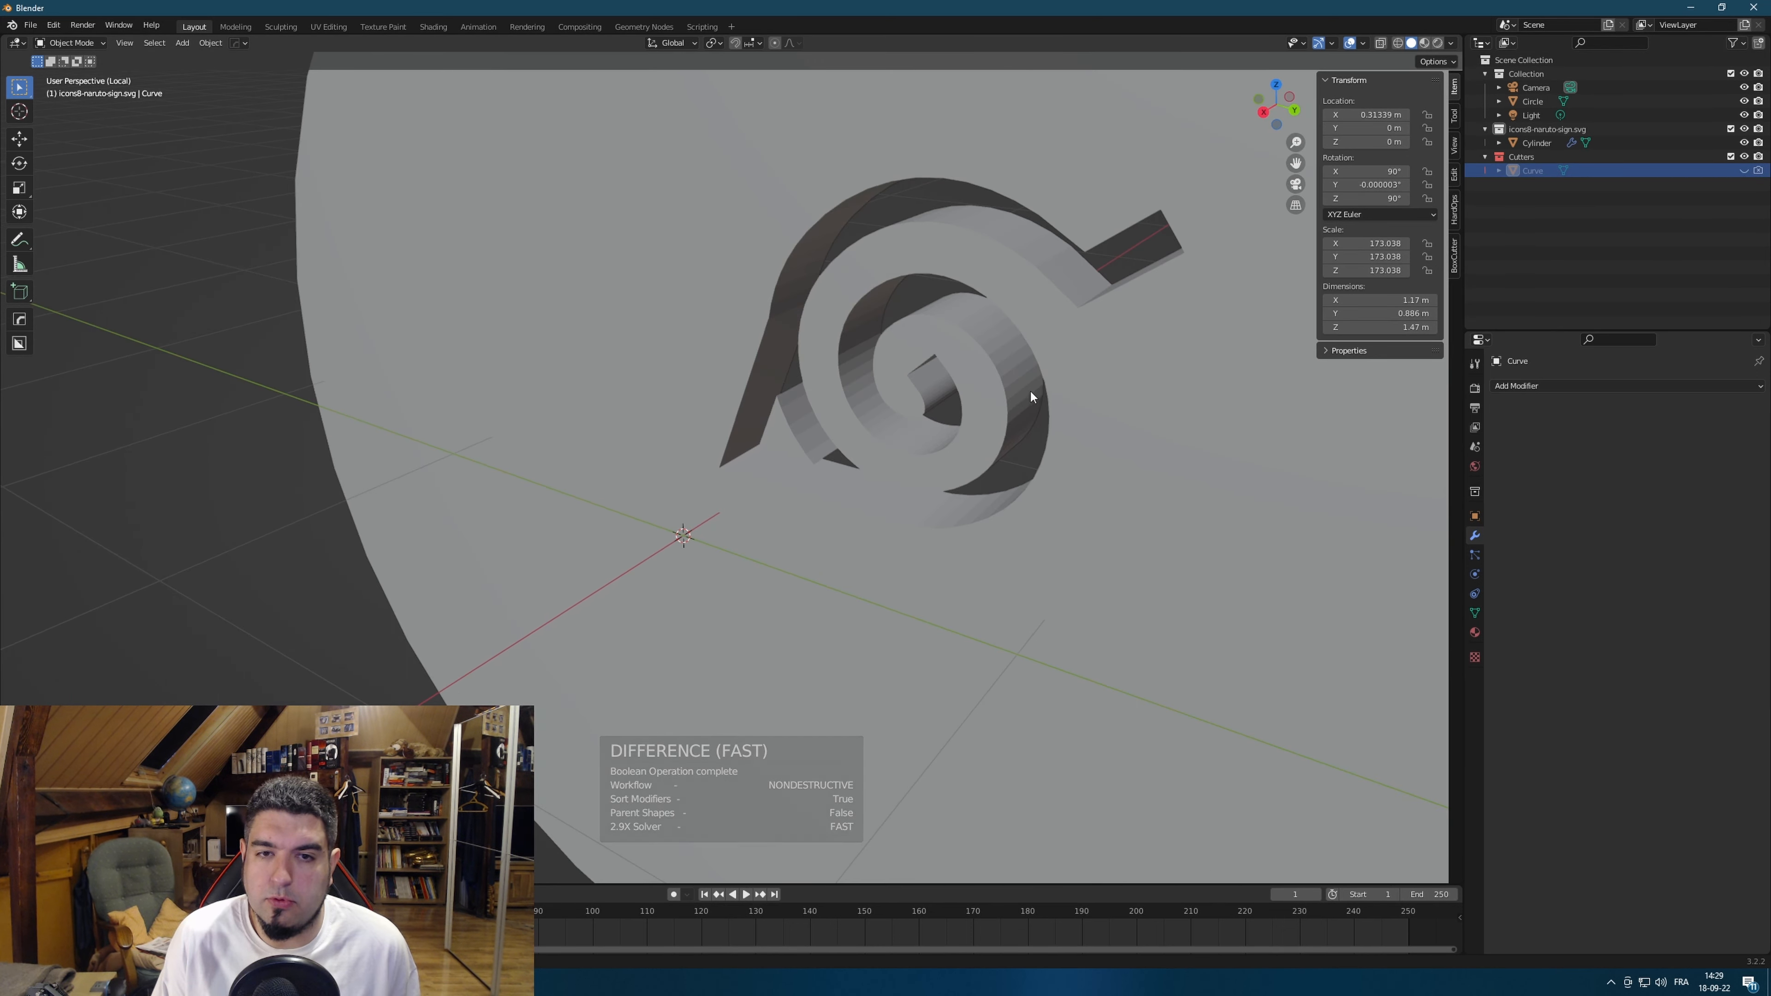
# Examine the symbol carved into the cylinder from several angles and check the cylinder's base mesh in Edit Mode.
pyautogui.moveTo(1030, 392)
pyautogui.mouseDown(button='middle')
pyautogui.moveTo(1020, 343)
pyautogui.moveTo(1178, 367)
pyautogui.moveTo(1012, 368)
pyautogui.mouseUp(button='middle')
pyautogui.moveTo(1028, 539); pyautogui.dragTo(948, 538, button='middle')
pyautogui.scroll(-3, 952, 530)
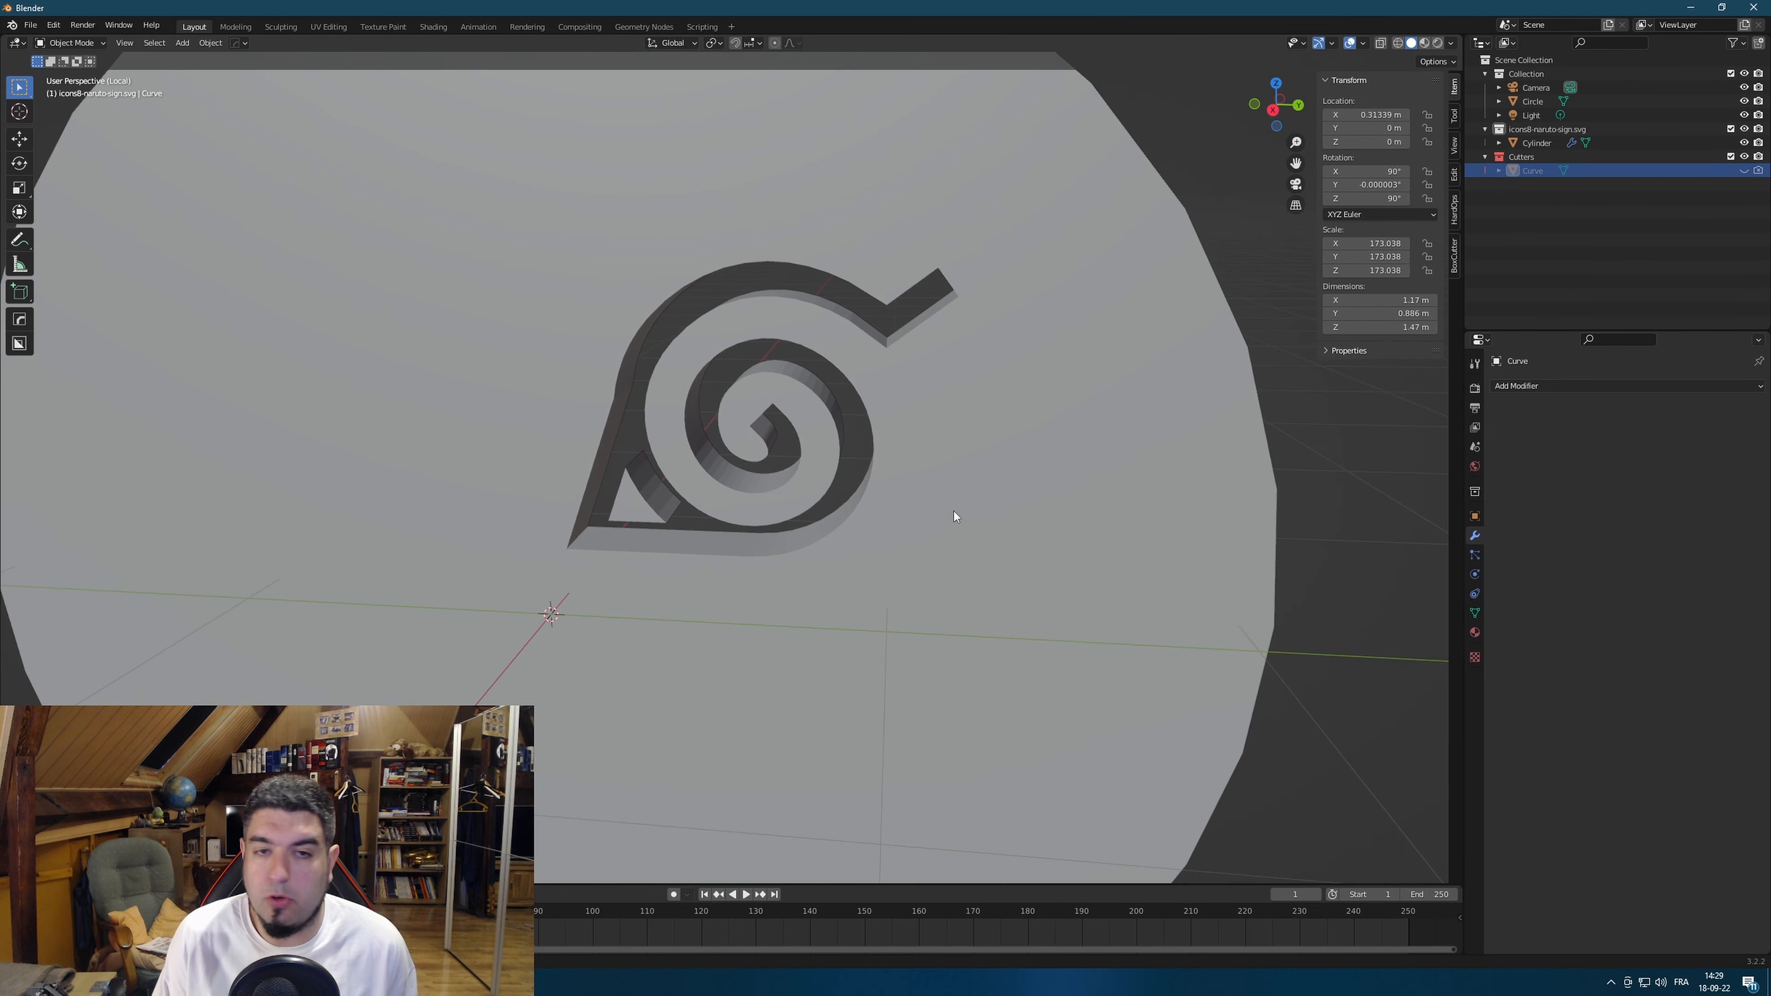
pyautogui.scroll(-3, 1107, 397)
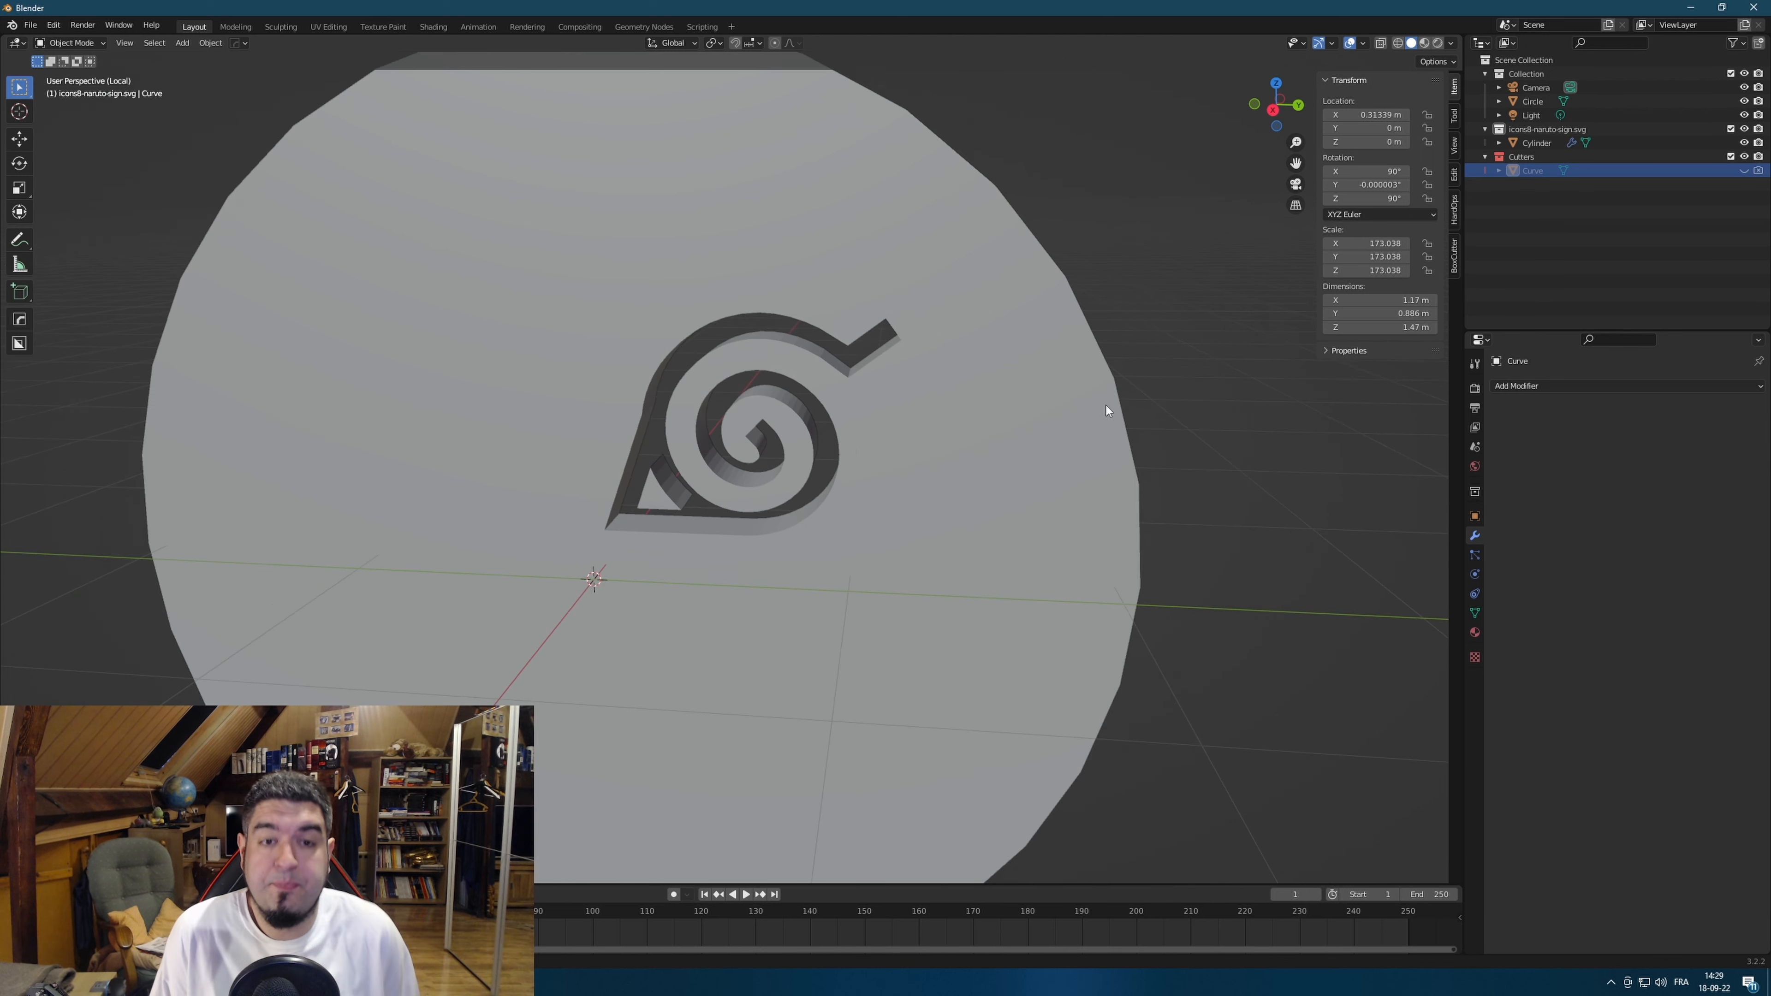
pyautogui.moveTo(1107, 406); pyautogui.dragTo(1119, 487, button='middle')
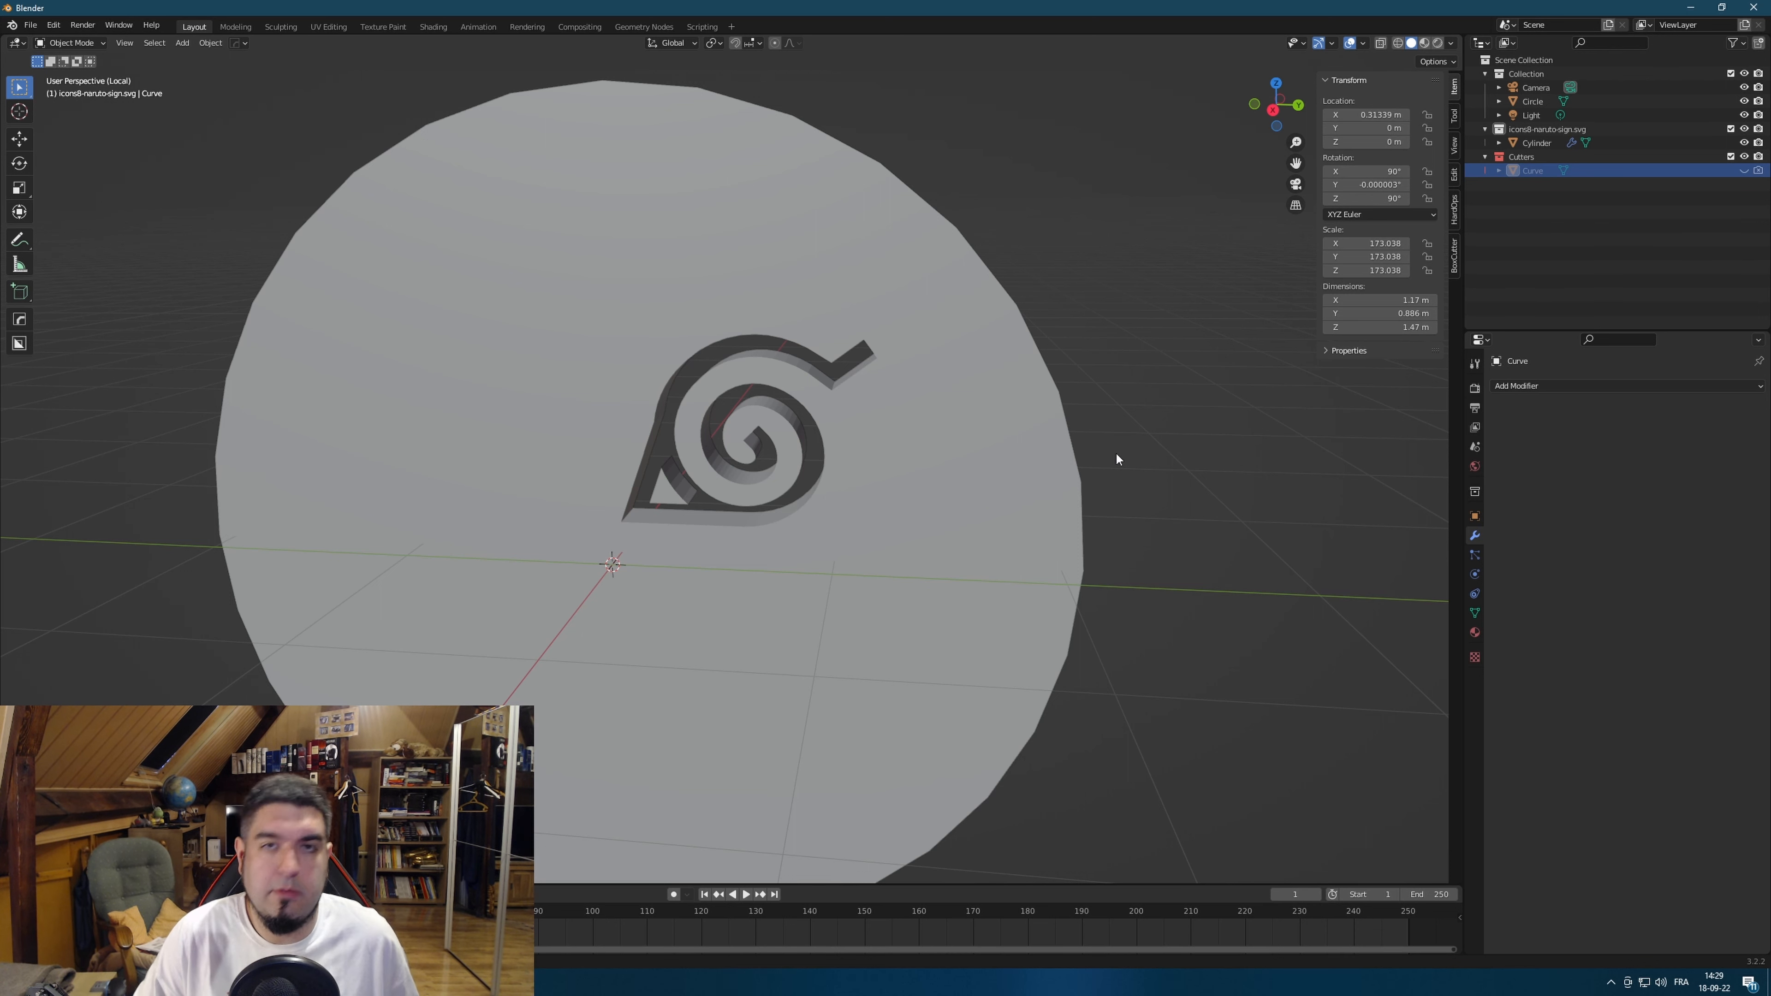
pyautogui.click(832, 266)
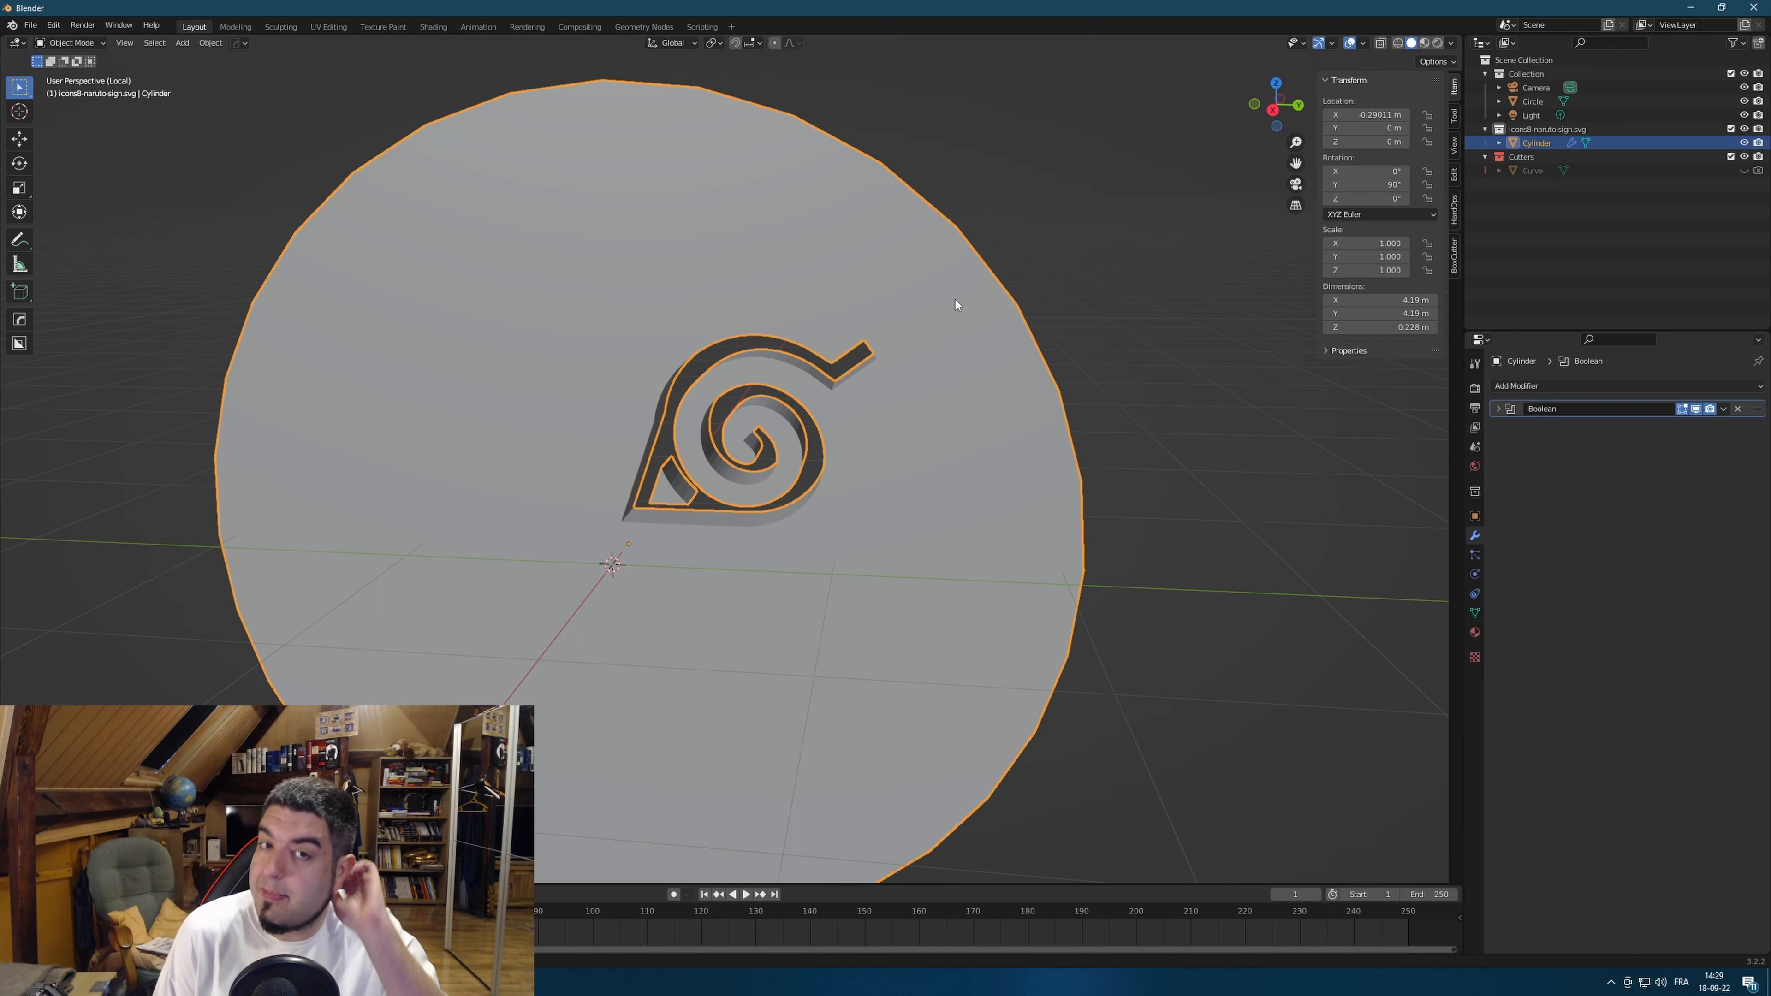
pyautogui.moveTo(955, 299); pyautogui.dragTo(1141, 294, button='middle')
pyautogui.scroll(-1, 1142, 294)
pyautogui.press('Tab')
pyautogui.scroll(2, 836, 389)
pyautogui.press('Tab')
pyautogui.scroll(-2, 836, 391)
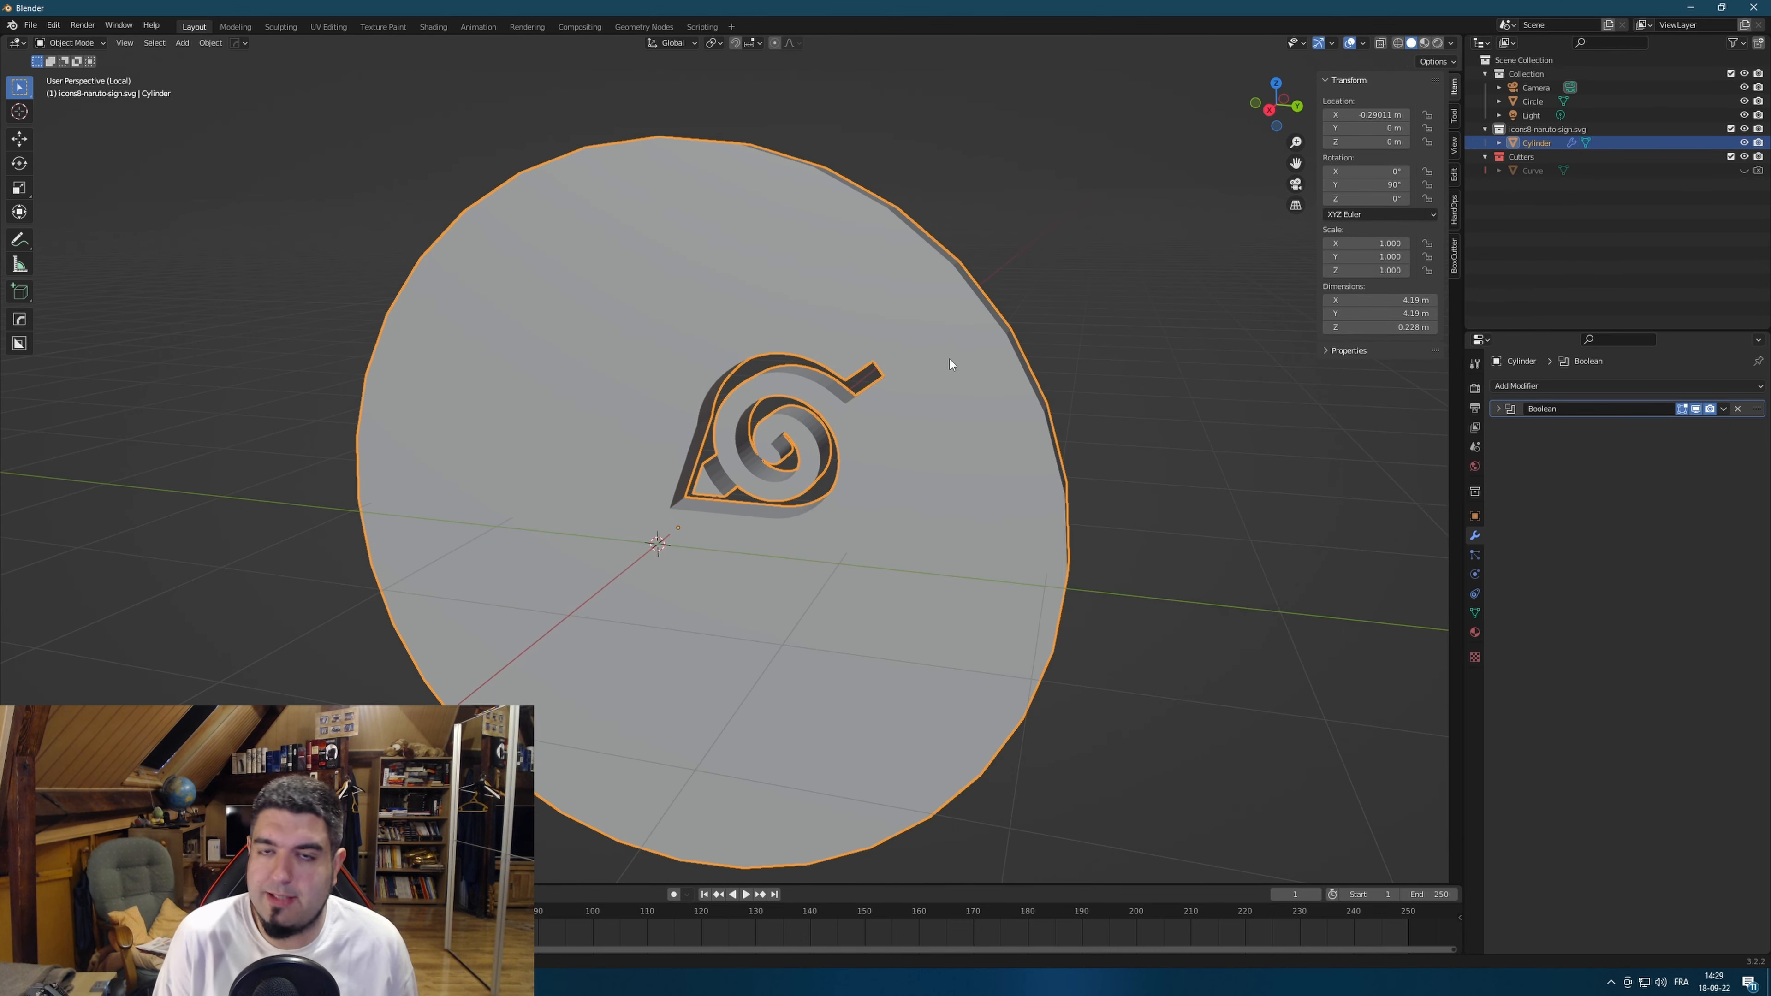
pyautogui.click(1021, 273)
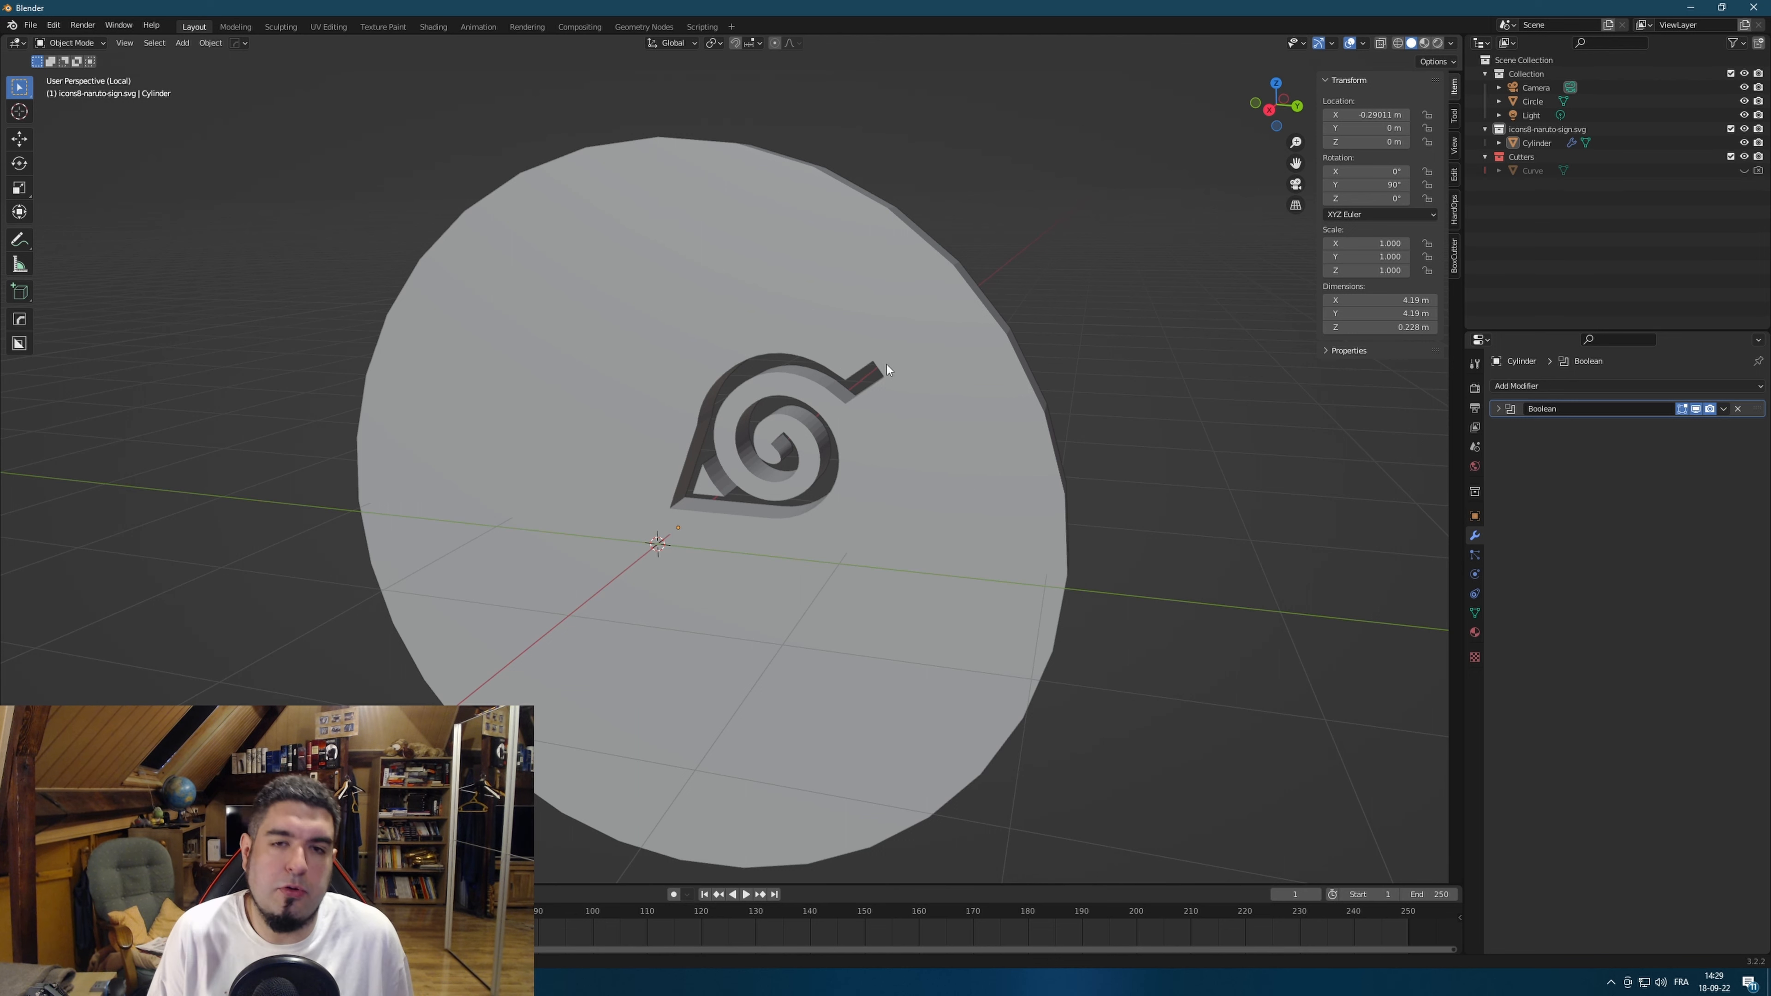
# Unhide the symbol cutter and reposition the cut by moving it to about X 0.44 m, Y 0.30 m, Z -0.08 m.
pyautogui.click(1542, 172)
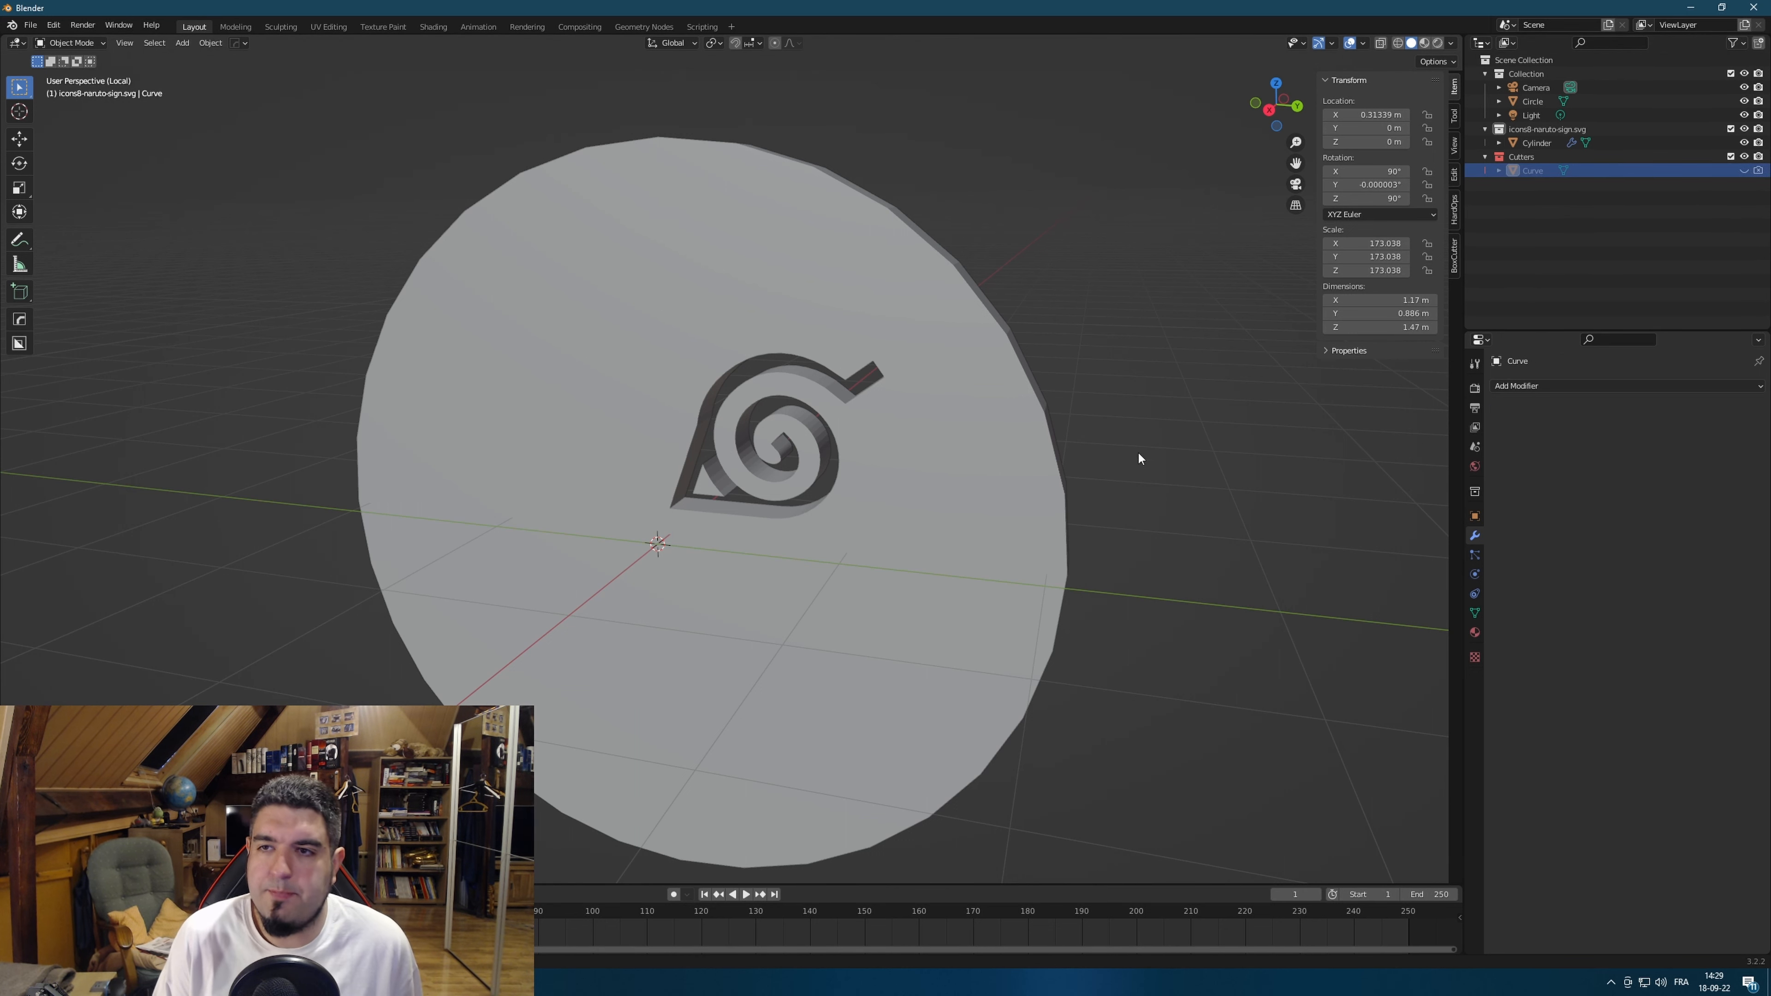
pyautogui.click(1744, 170)
pyautogui.click(879, 392)
pyautogui.moveTo(899, 398); pyautogui.dragTo(934, 376, button='middle')
pyautogui.press('g')
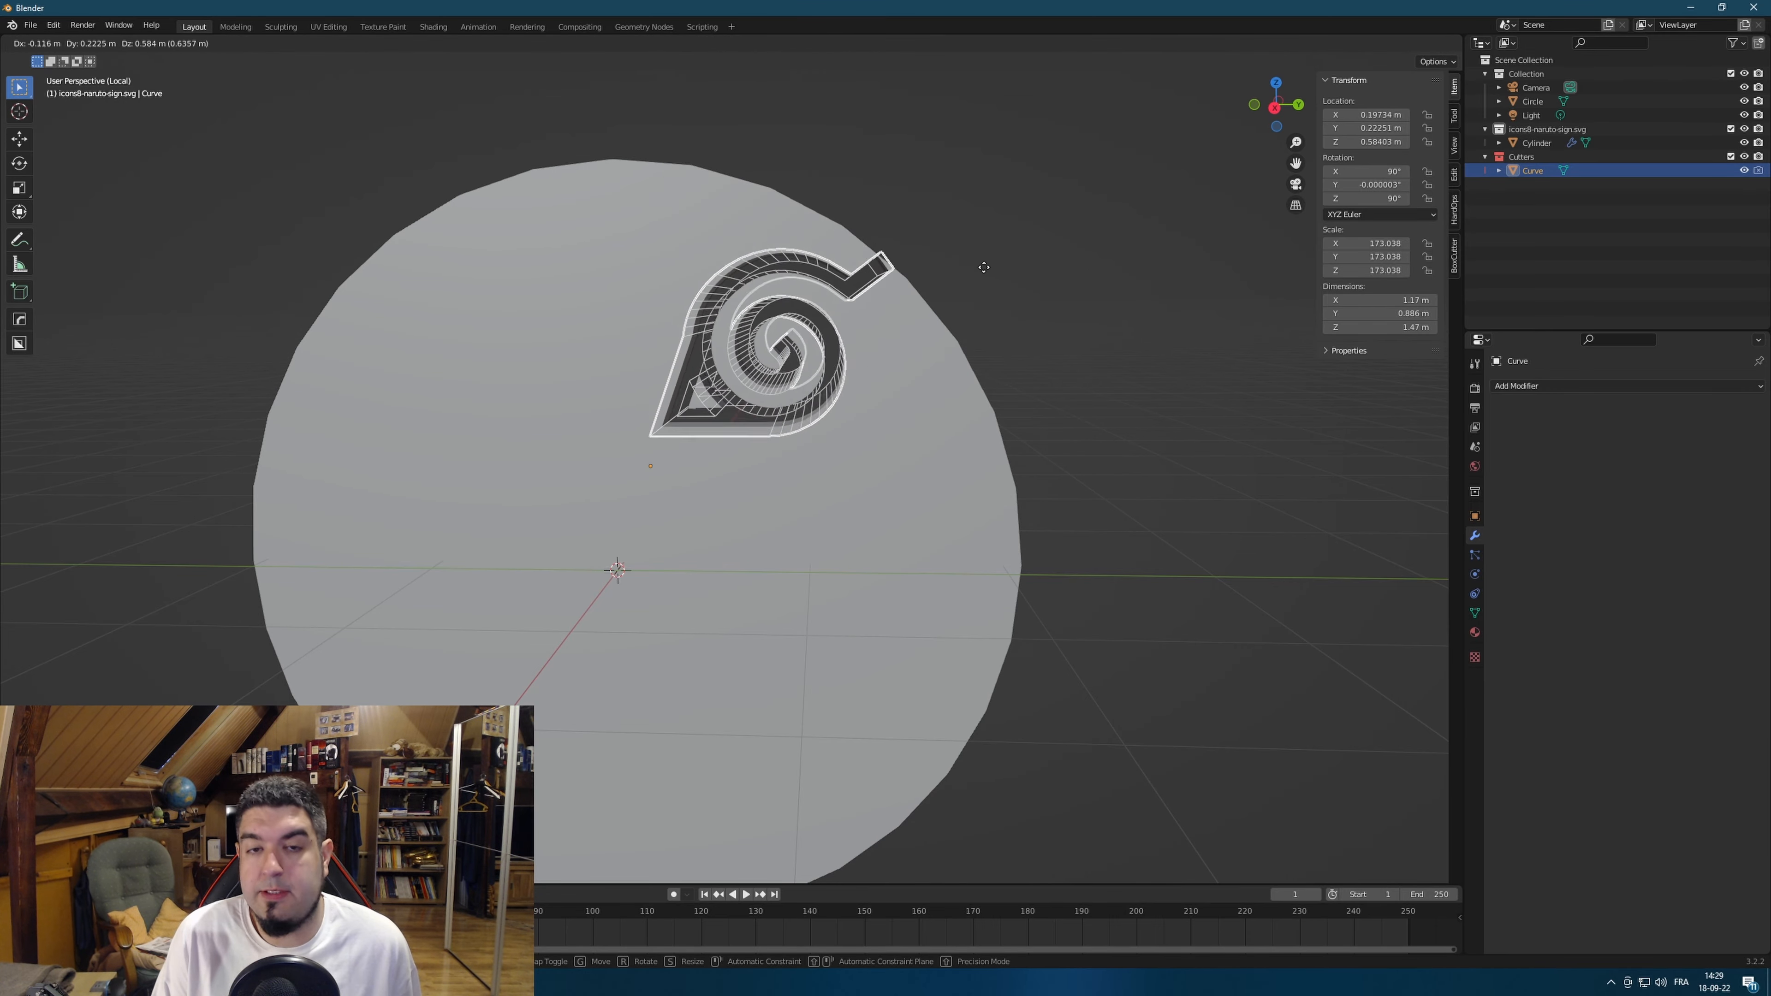
pyautogui.click(1052, 398)
pyautogui.moveTo(1052, 397); pyautogui.dragTo(977, 370, button='middle')
pyautogui.press('g')
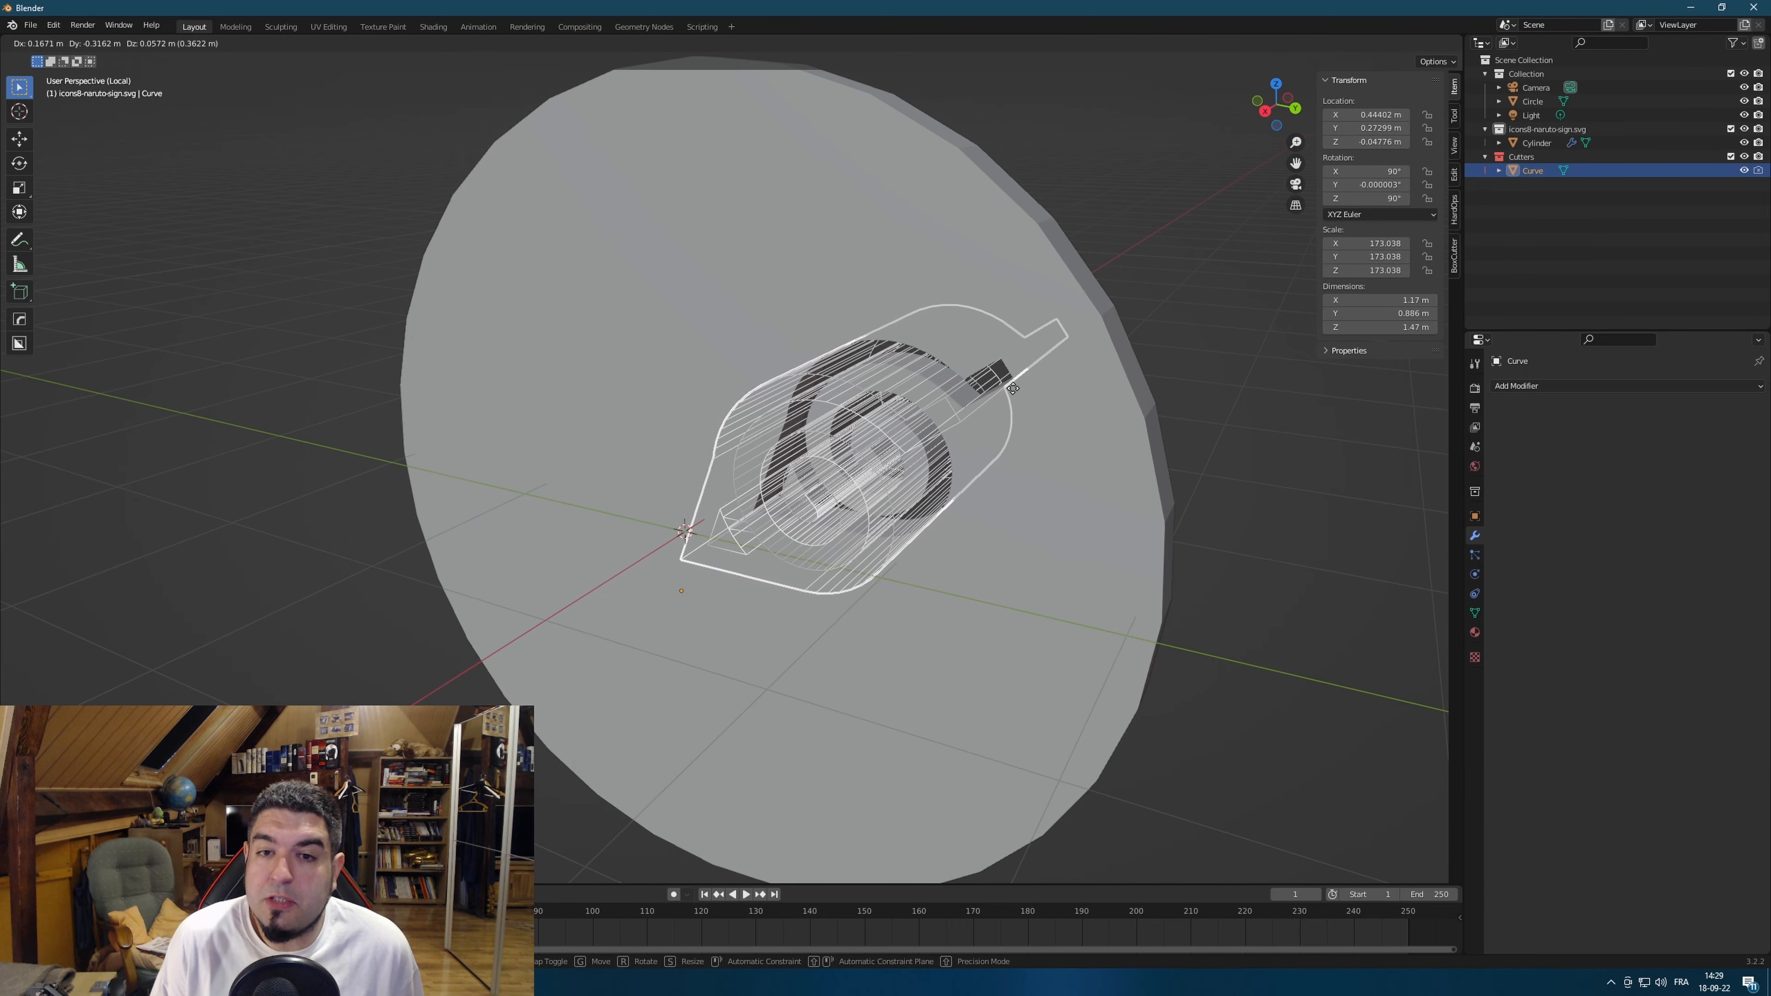
pyautogui.click(1015, 397)
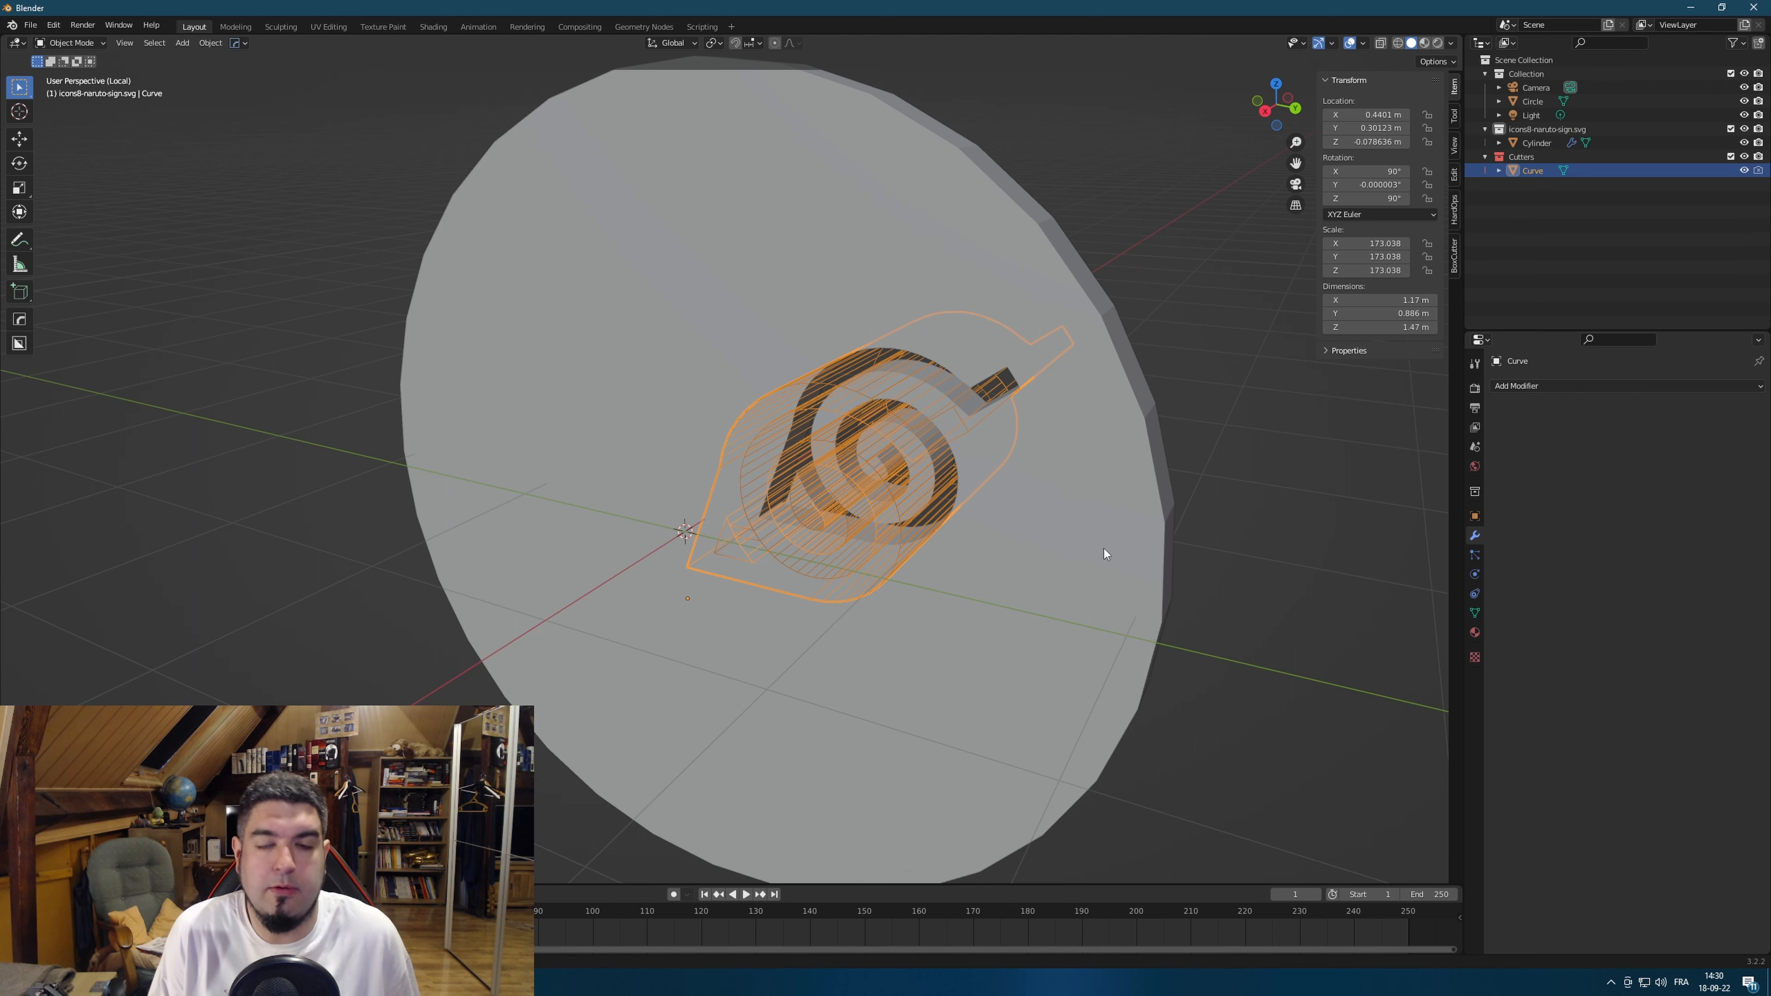
pyautogui.moveTo(1105, 553); pyautogui.dragTo(1212, 478, button='middle')
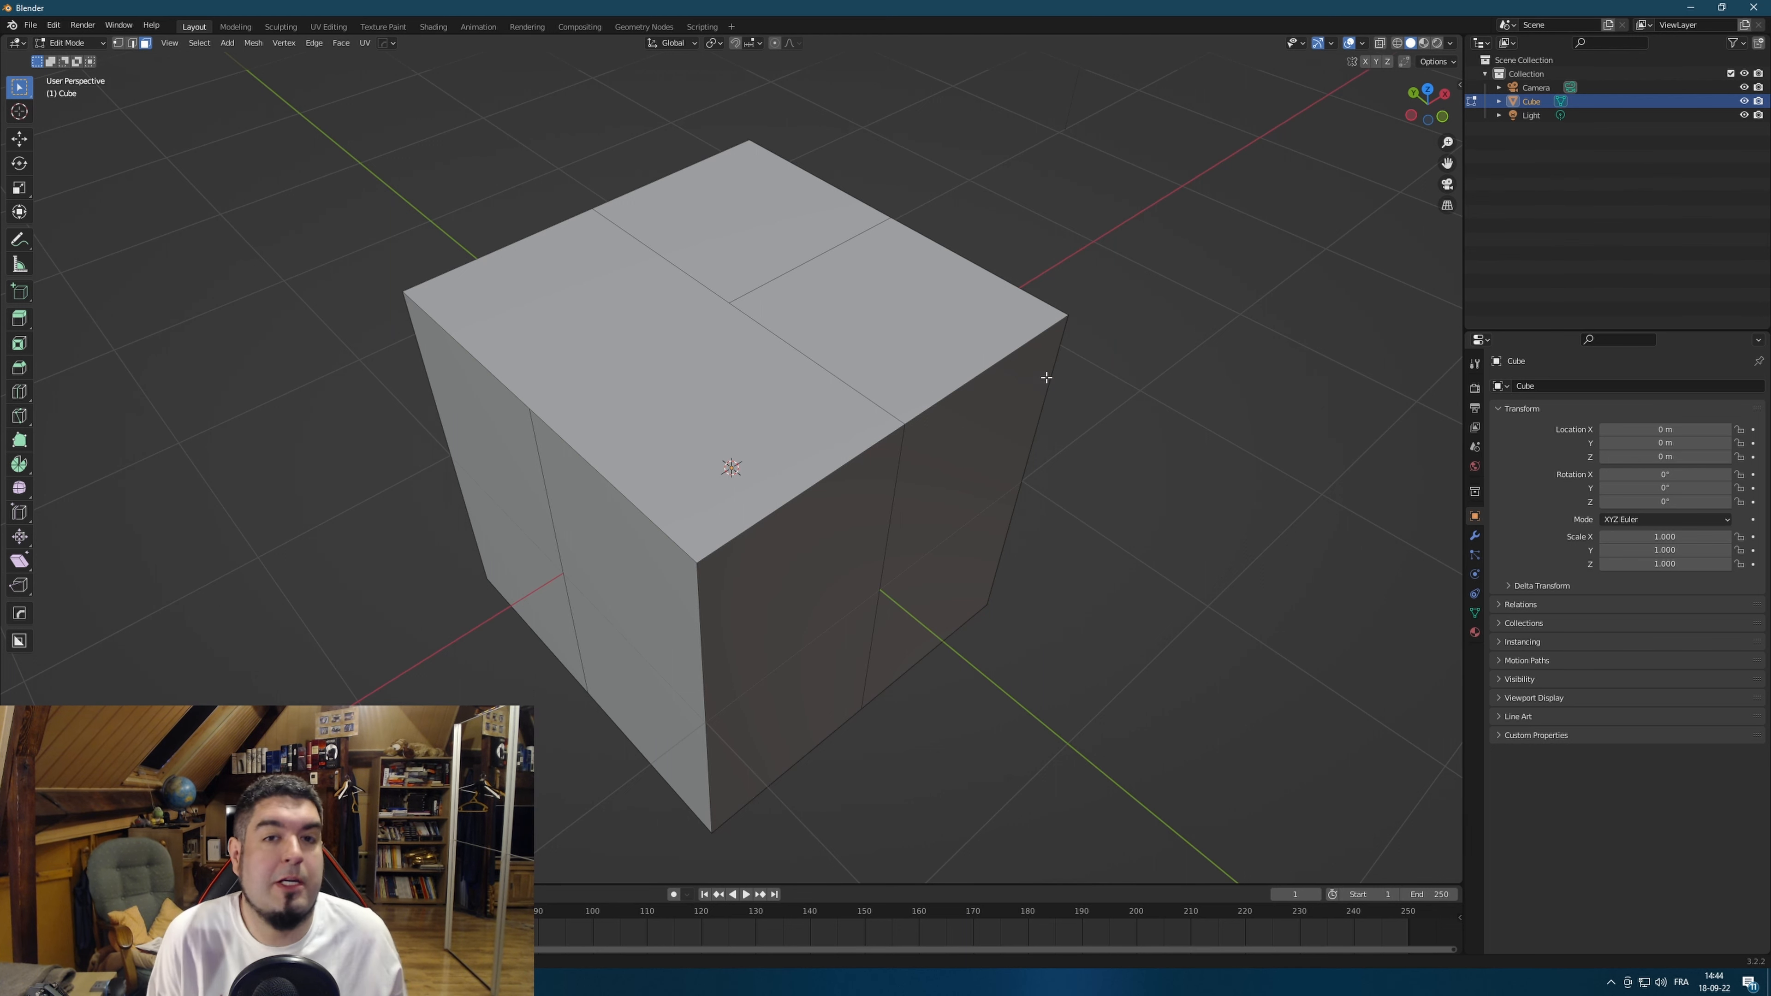
# Try to add a loop cut to the partly divided cube in Edit Mode.
pyautogui.moveTo(890, 410); pyautogui.dragTo(927, 351, button='middle')
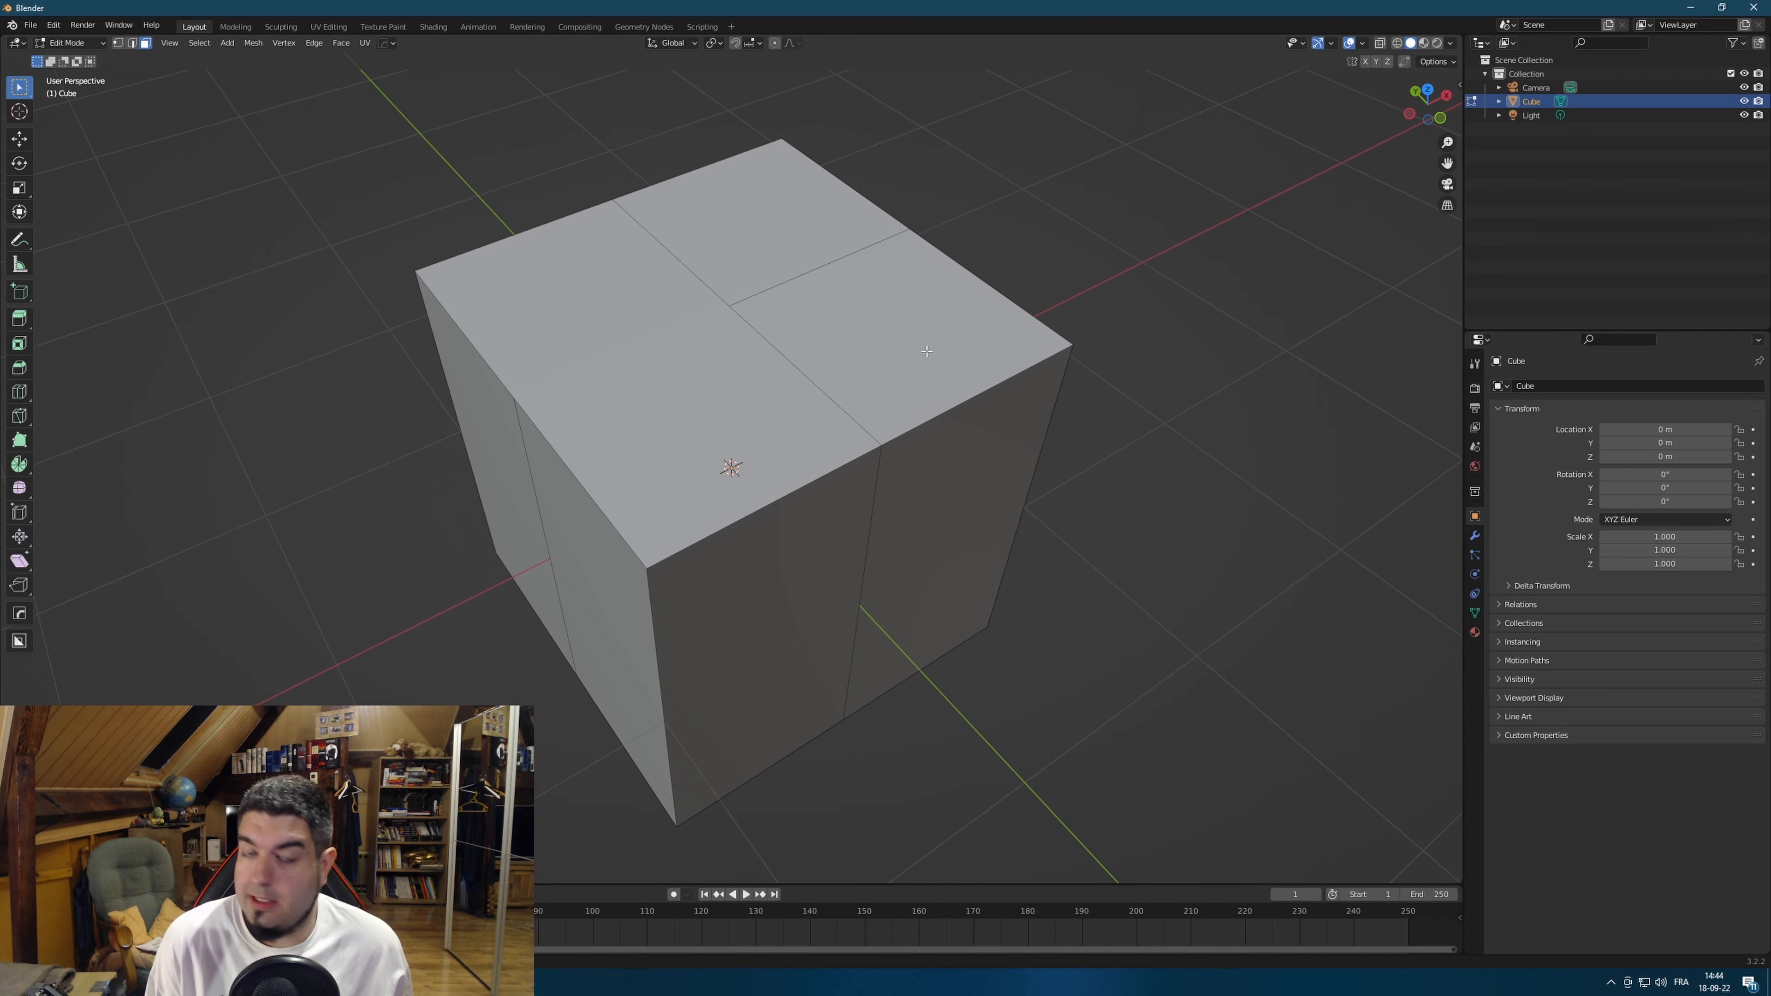
pyautogui.moveTo(866, 271); pyautogui.dragTo(766, 356, button='middle')
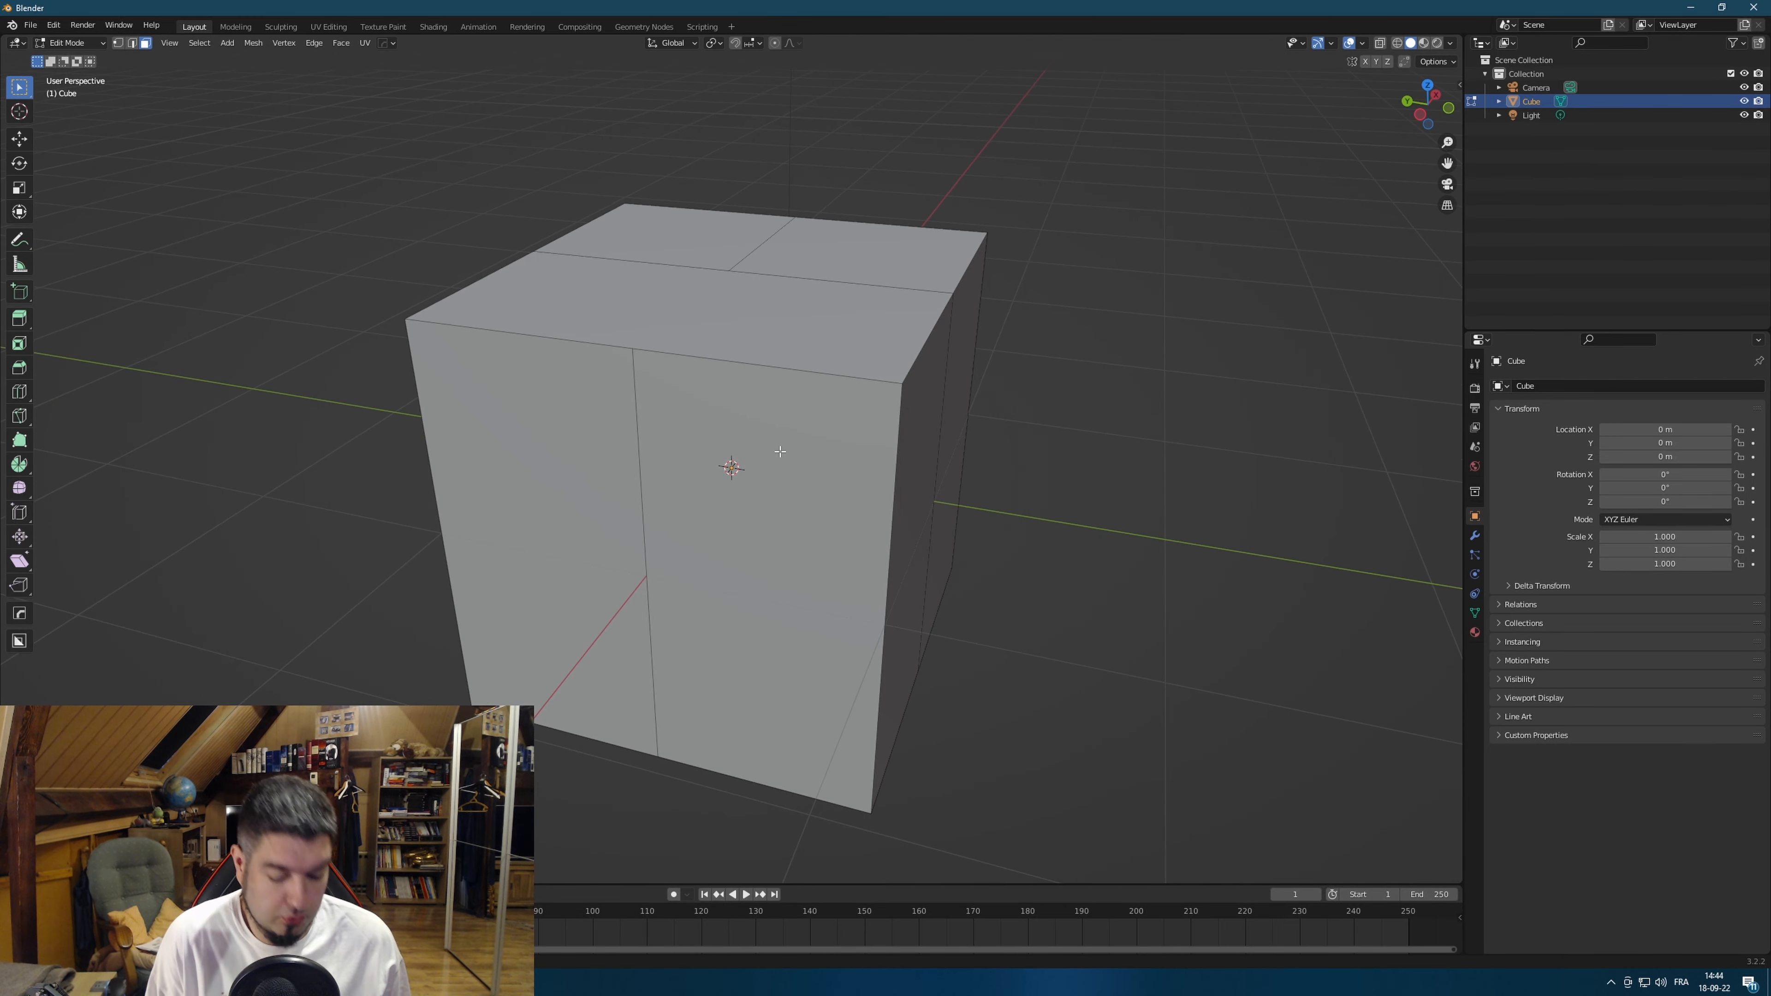
pyautogui.hotkey('ctrl', 'r')
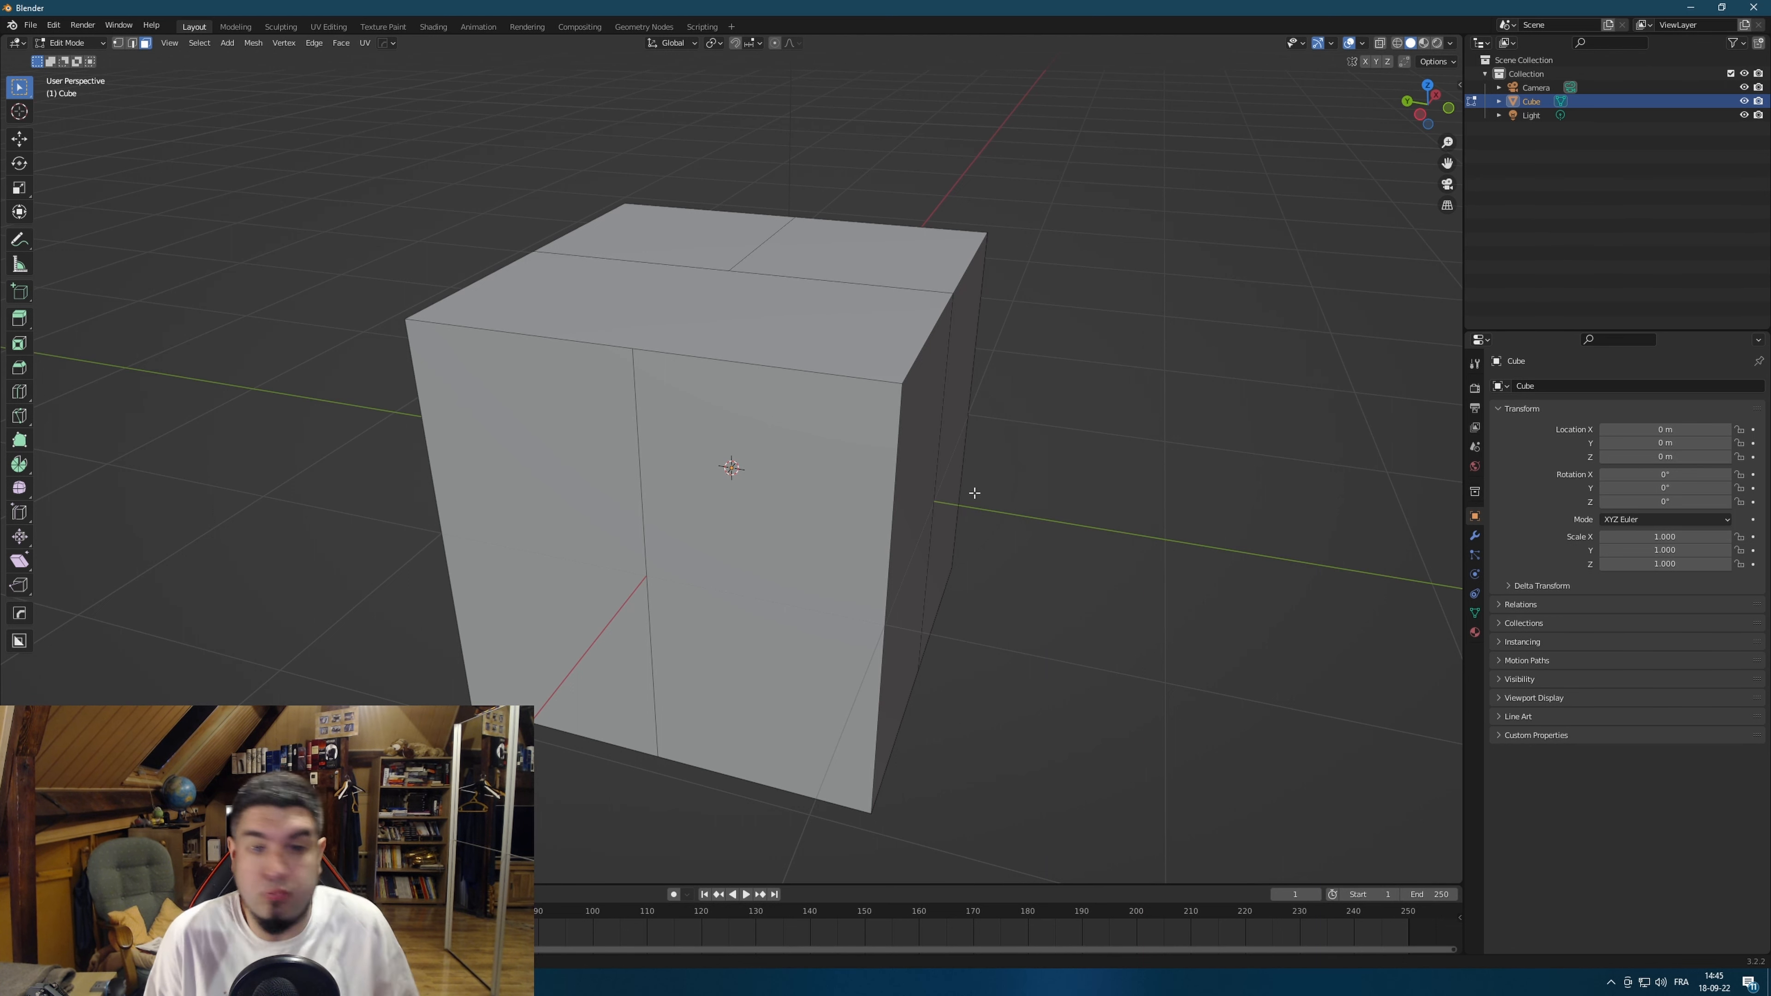
pyautogui.moveTo(974, 493); pyautogui.dragTo(1033, 418, button='middle')
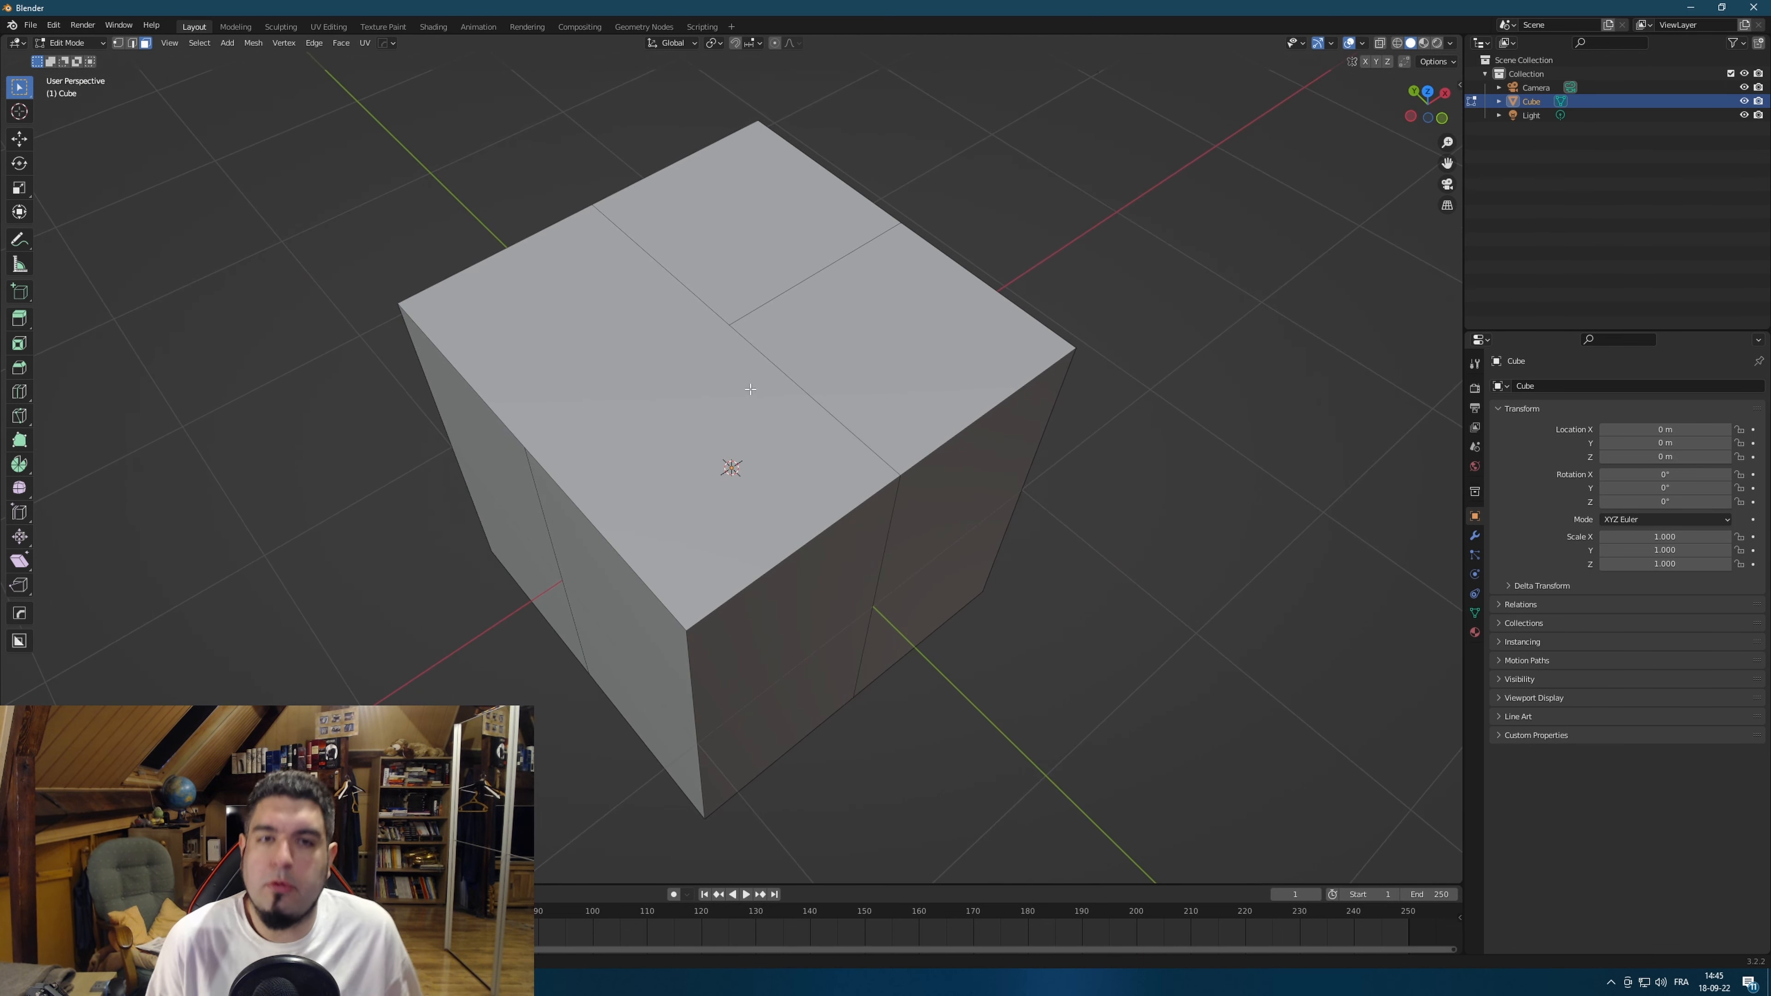
# Select the separate quarter face on top of the cube and look at its available face operations, including Subdivide.
pyautogui.scroll(1, 793, 412)
pyautogui.scroll(-2, 768, 436)
pyautogui.moveTo(680, 439); pyautogui.dragTo(795, 470, button='middle')
pyautogui.press('Tab')
pyautogui.press('Tab')
pyautogui.click(769, 475)
pyautogui.click(886, 293)
pyautogui.rightClick(890, 297)
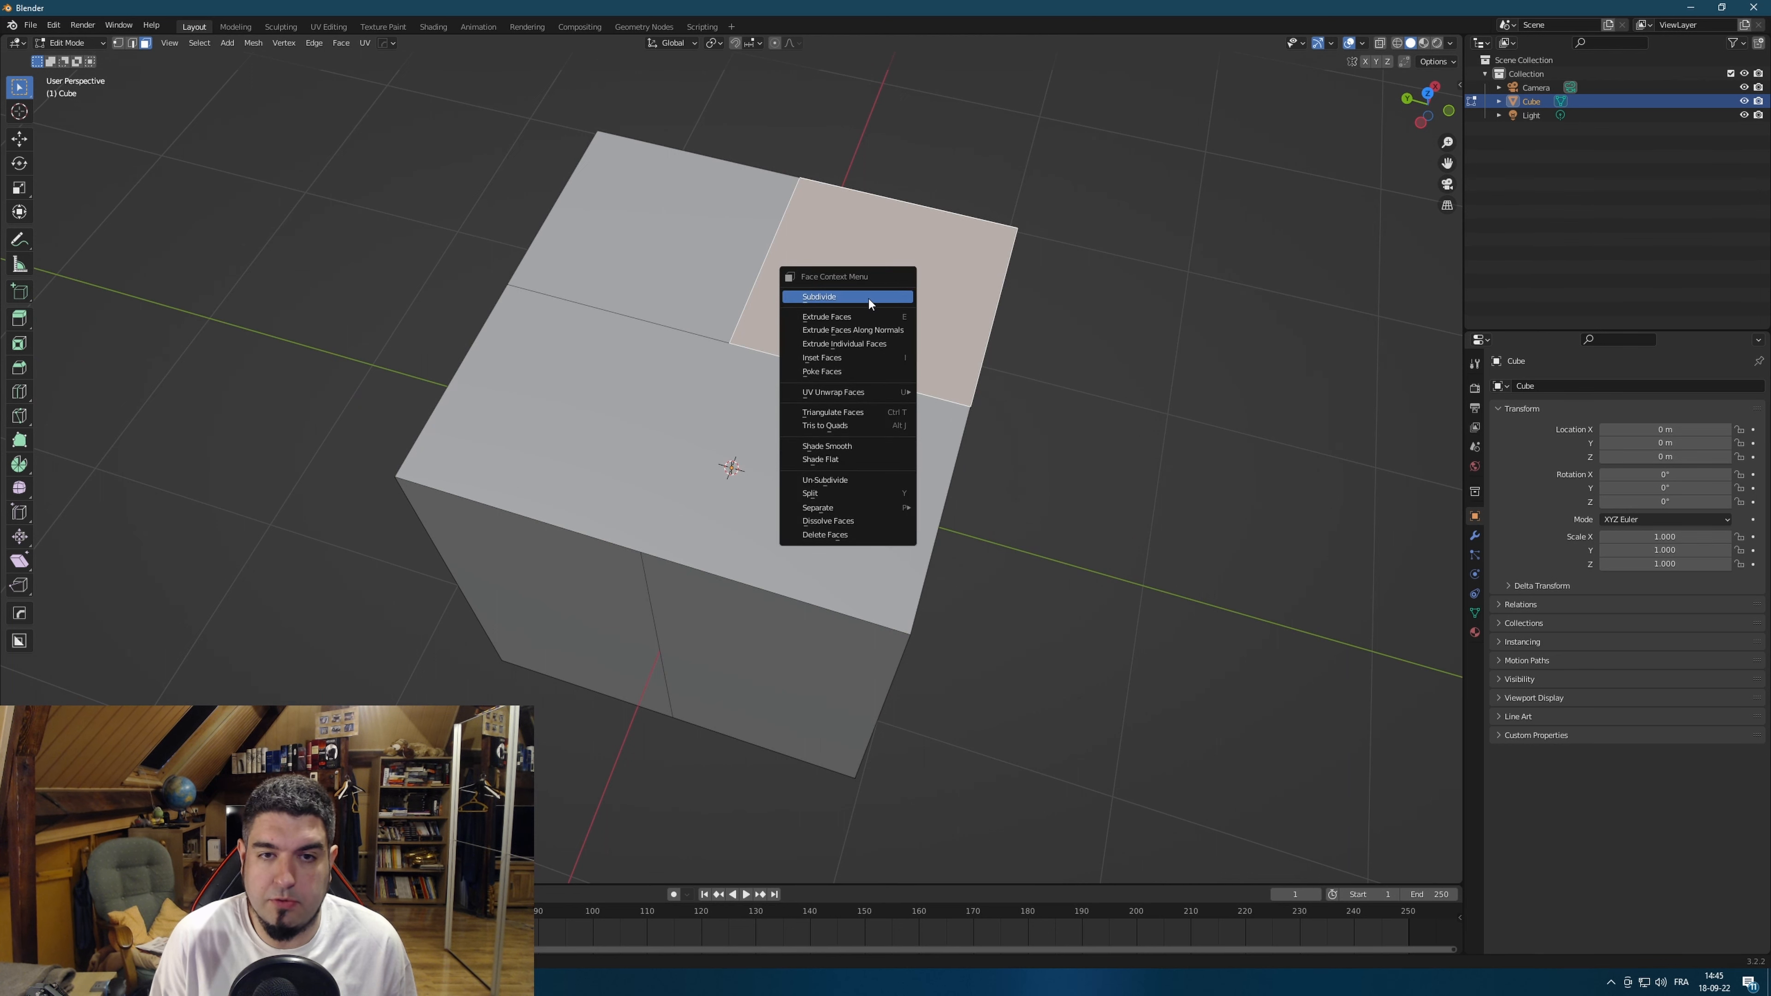
pyautogui.moveTo(1177, 388); pyautogui.dragTo(987, 557, button='middle')
pyautogui.rightClick(701, 400)
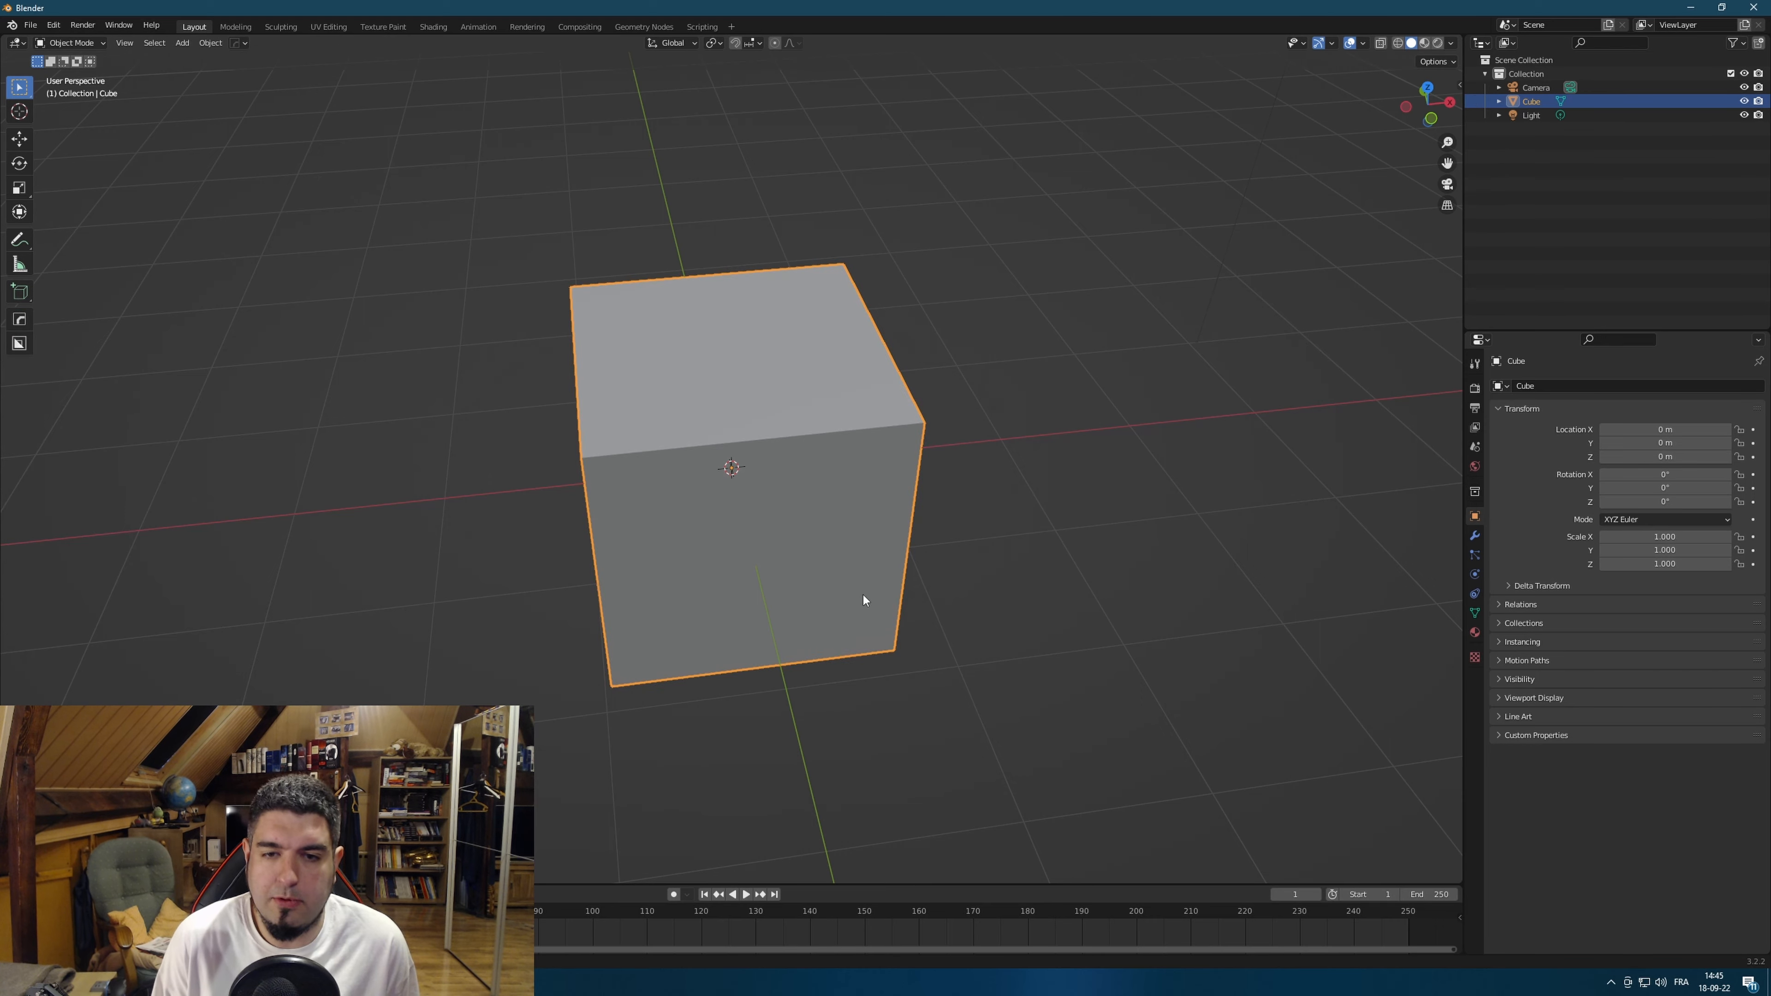
# Add a second cube and move it along X to about 4.26 m, beside the first cube.
pyautogui.hotkey('shift', 'a')
pyautogui.moveTo(949, 595)
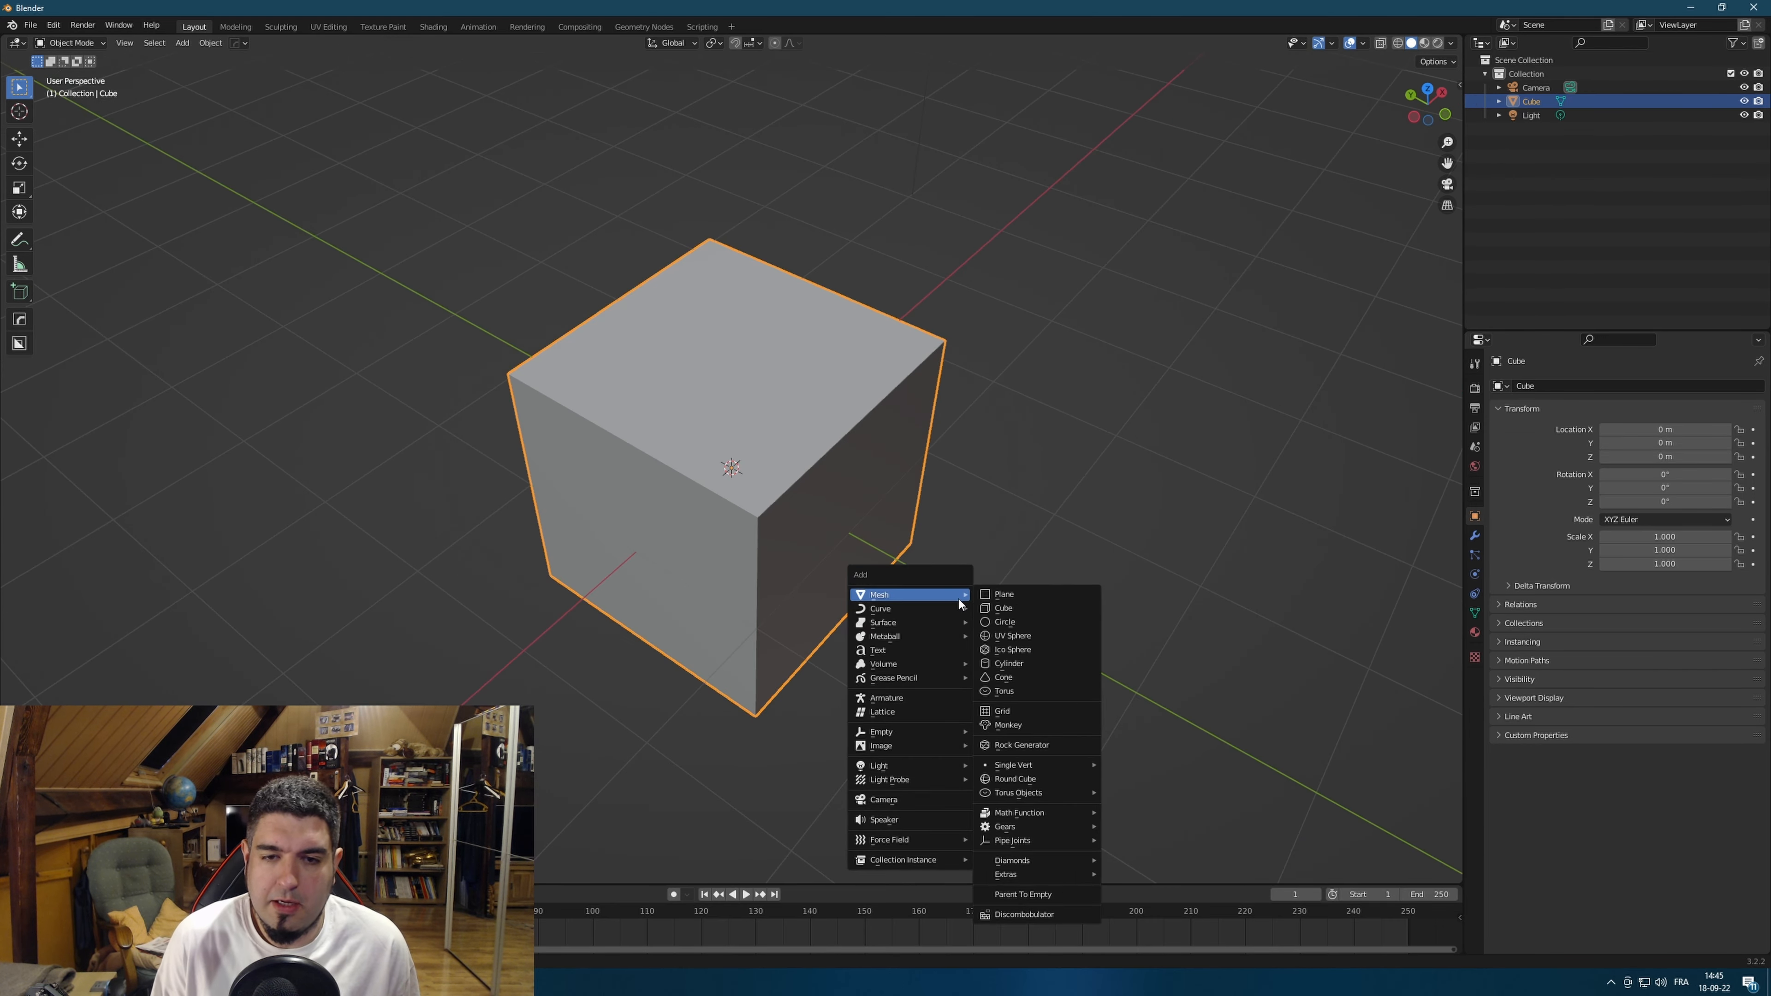
pyautogui.click(1020, 608)
pyautogui.press('g')
pyautogui.press('x')
pyautogui.click(1170, 442)
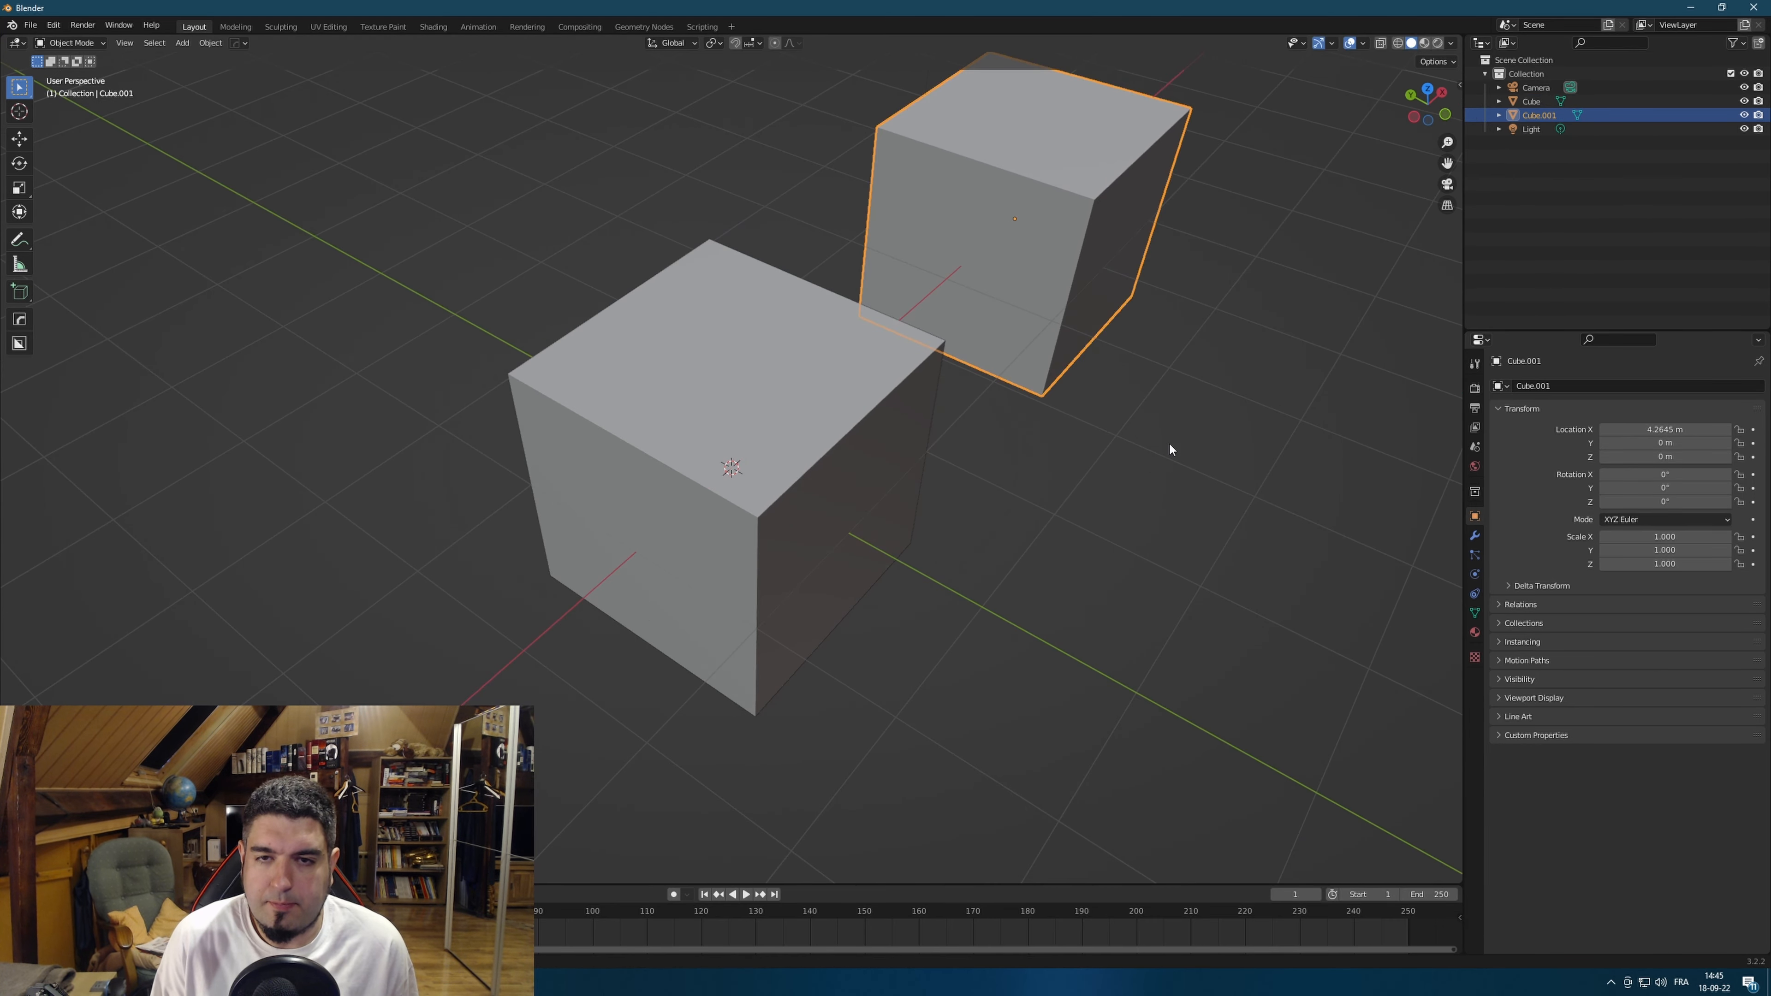
# Subdivide all faces of the second cube once in Edit Mode and return to Object Mode.
pyautogui.press('Tab')
pyautogui.moveTo(1170, 441); pyautogui.dragTo(862, 446, button='middle')
pyautogui.rightClick(999, 406)
pyautogui.click(999, 407)
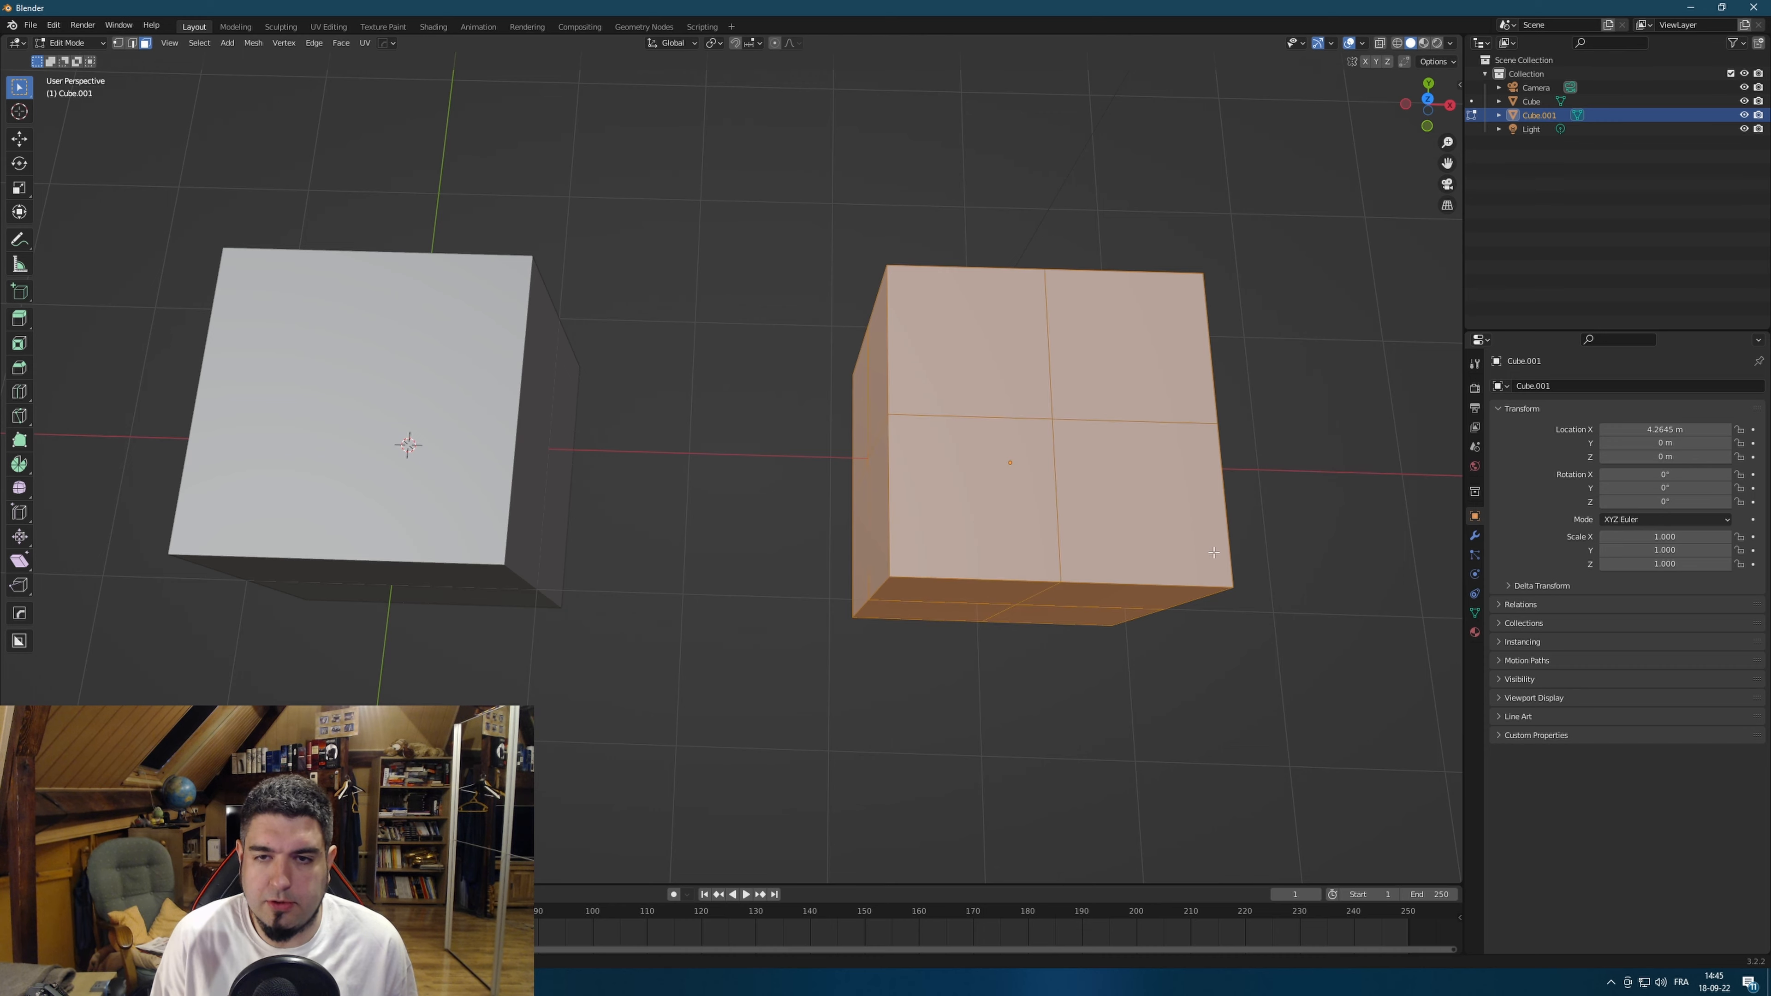
pyautogui.moveTo(999, 407); pyautogui.dragTo(1237, 470, button='middle')
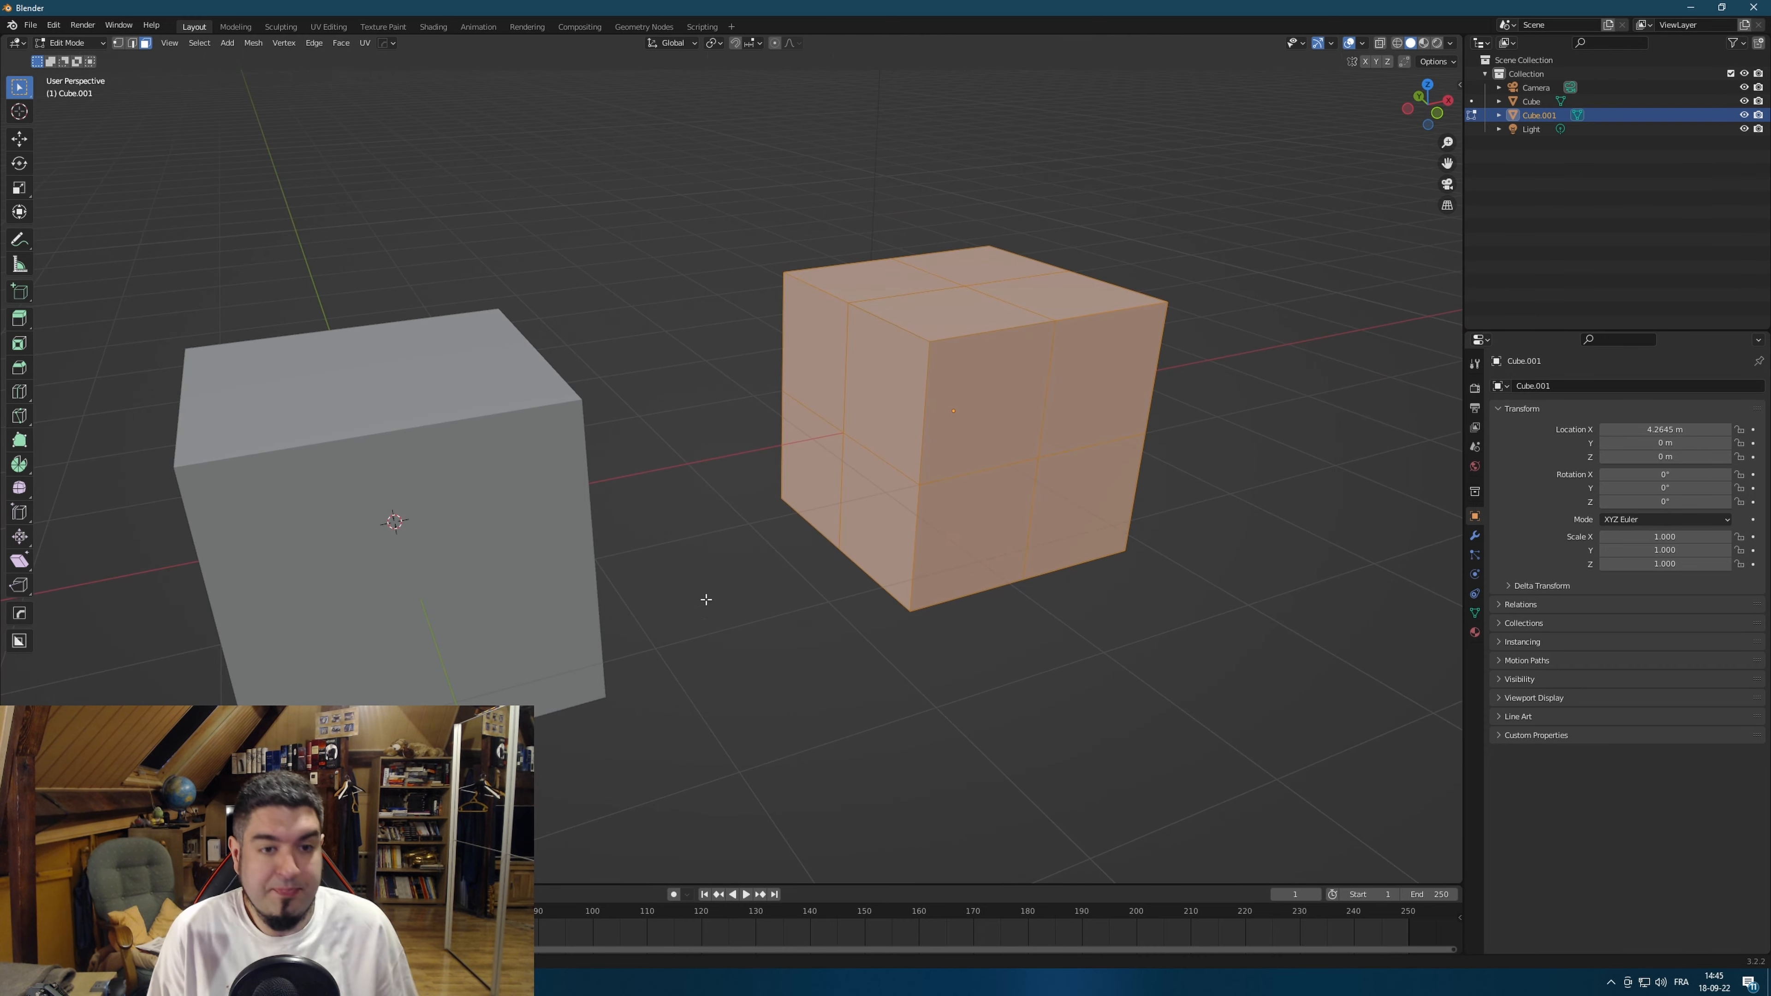
pyautogui.press('Tab')
# Open the first cube in Edit Mode and switch to vertex selection to inspect the vertices along its edges.
pyautogui.click(461, 493)
pyautogui.press('Tab')
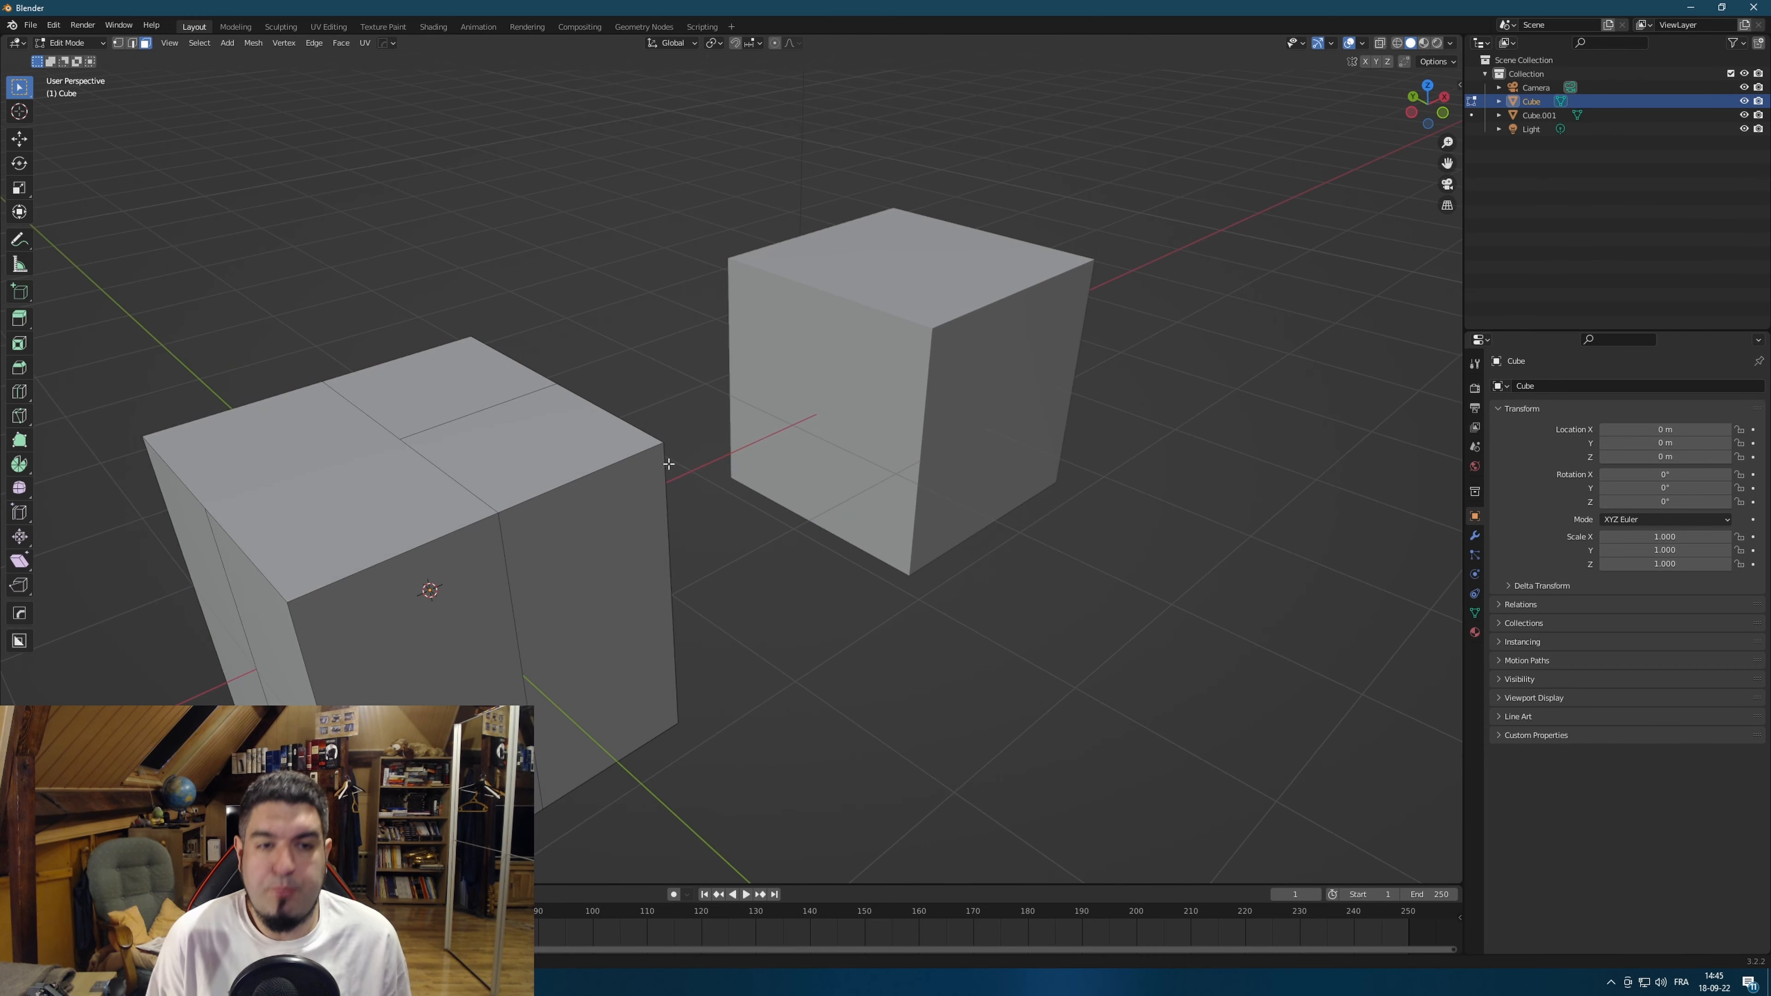
pyautogui.moveTo(436, 483); pyautogui.dragTo(706, 533, button='middle')
pyautogui.press('`')
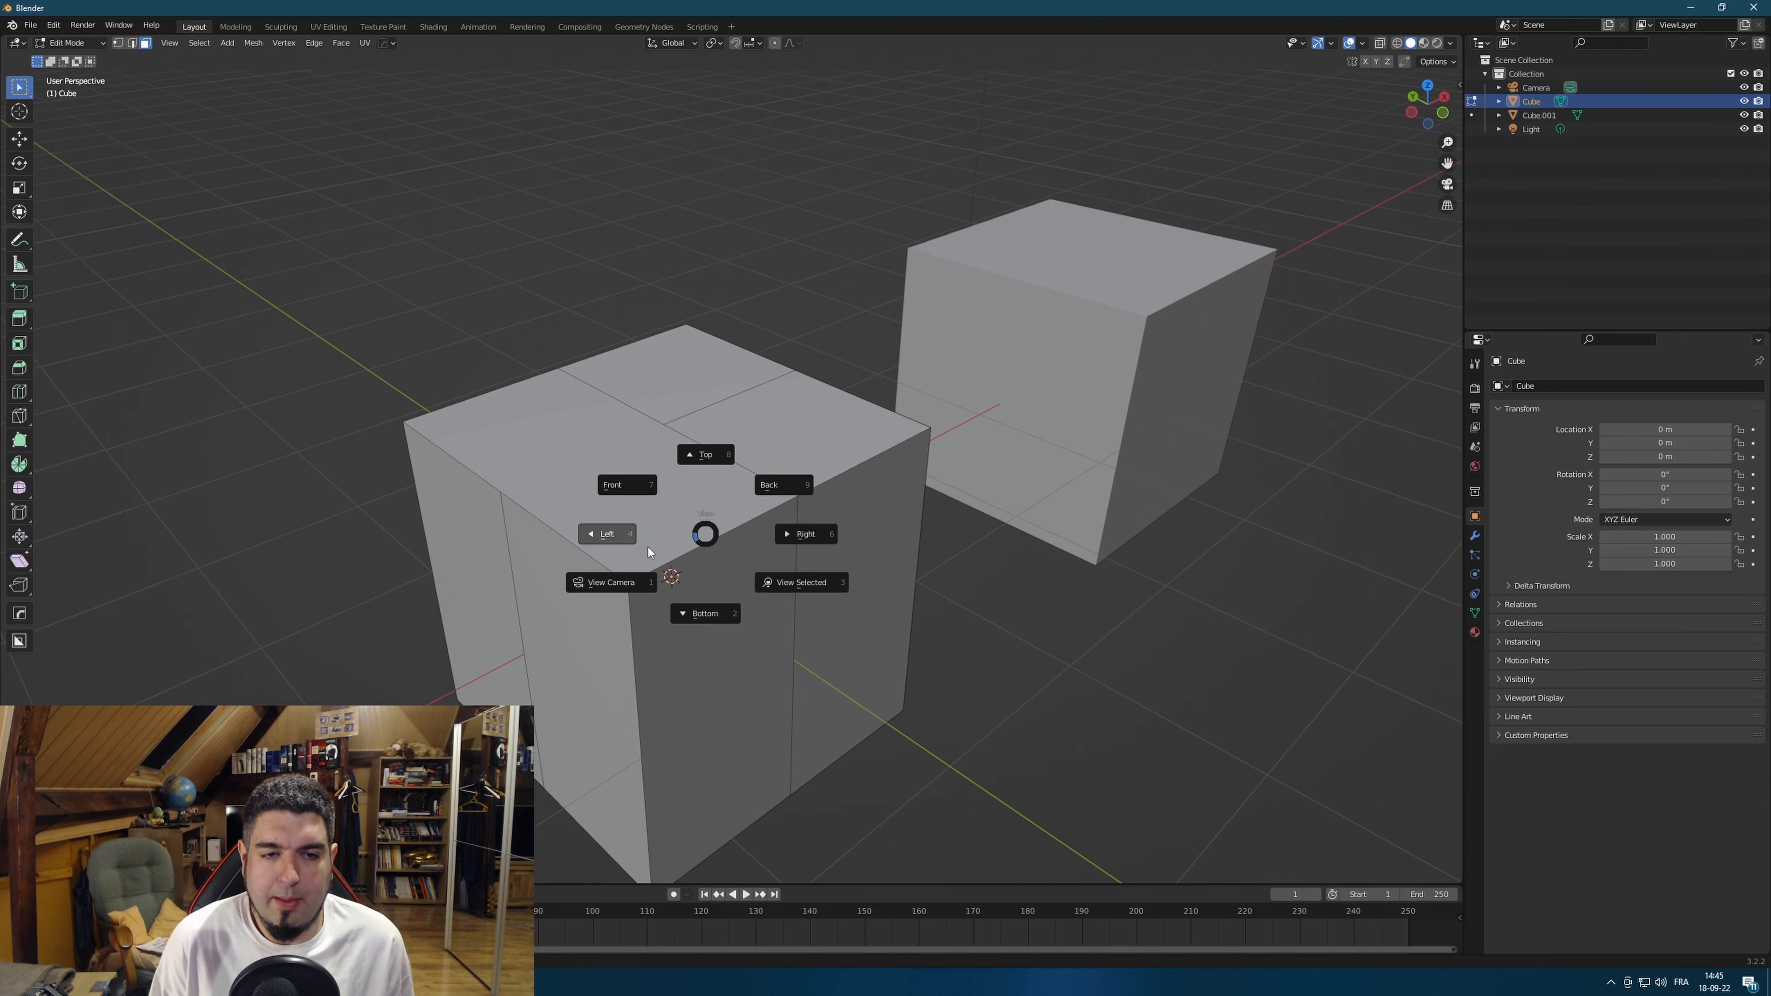
pyautogui.click(987, 680)
pyautogui.press('Tab')
pyautogui.press('Tab')
pyautogui.press('1')
pyautogui.press('`')
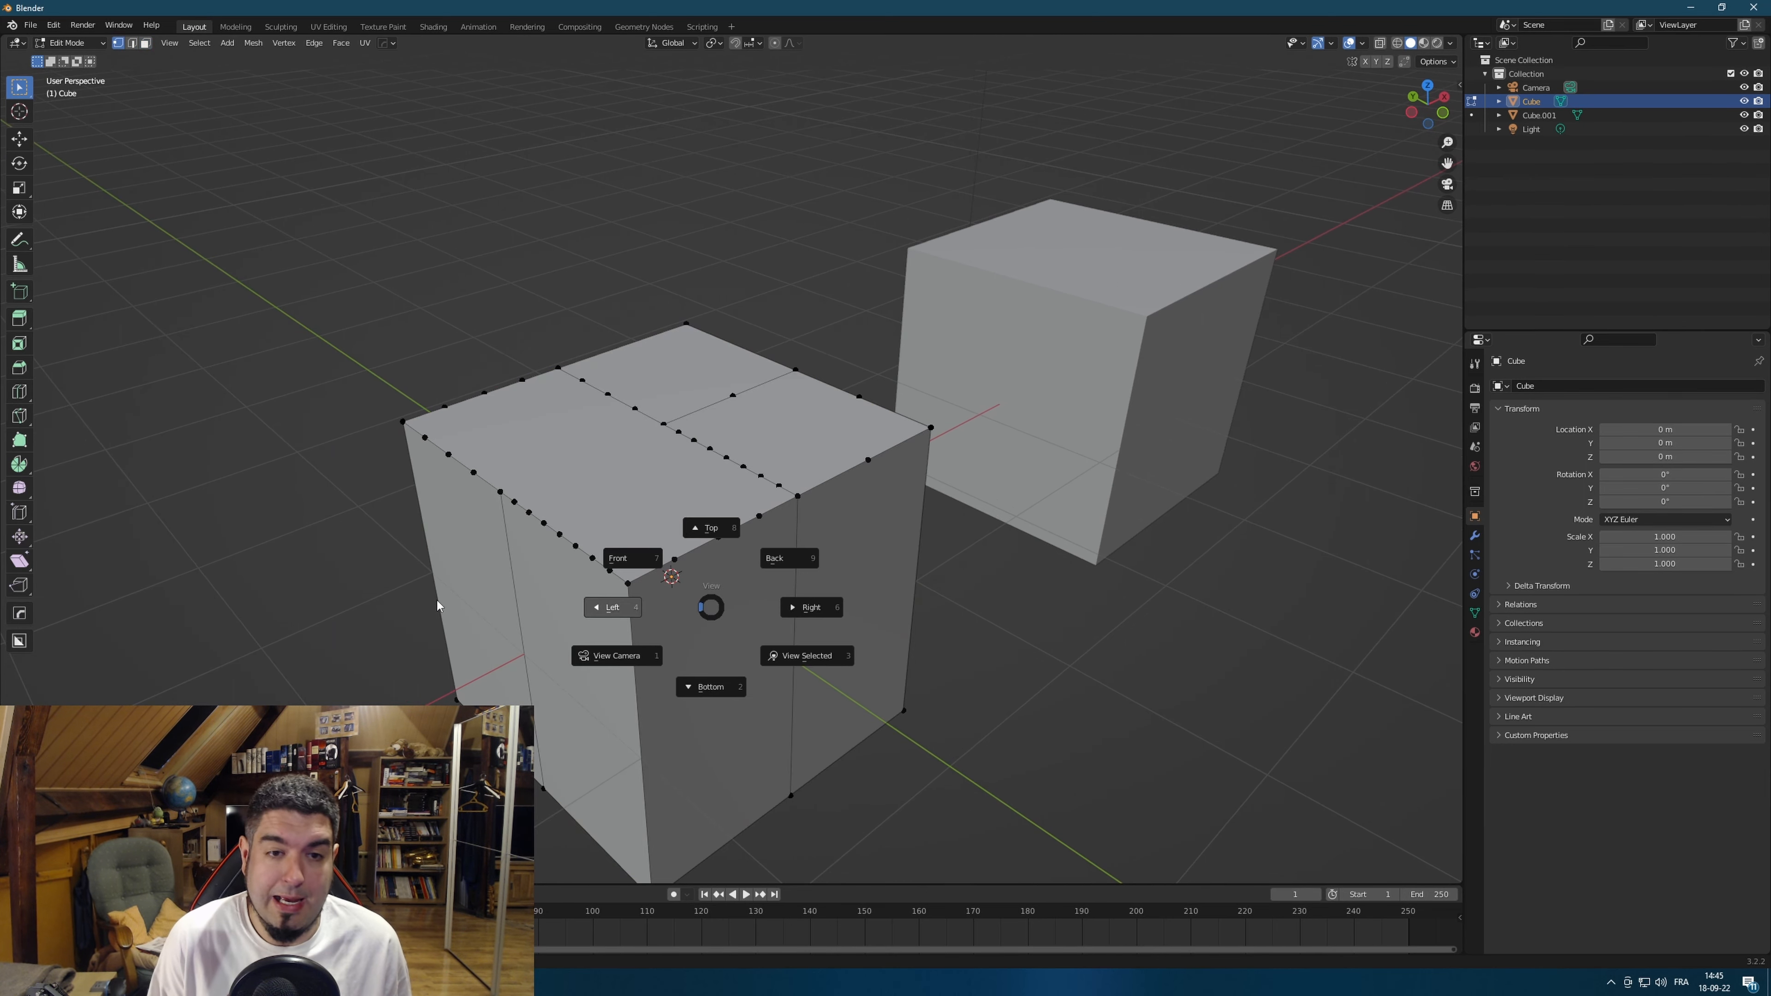
# Dissolve the seven extra vertices on the first cube's top face between the centre vertex and the midpoint of the outer edge.
pyautogui.press('Escape')
pyautogui.moveTo(378, 601); pyautogui.dragTo(506, 643, button='middle')
pyautogui.keyDown('shift'); pyautogui.moveTo(892, 681); pyautogui.dragTo(988, 516, button='middle'); pyautogui.keyUp('shift')
pyautogui.scroll(4, 972, 545)
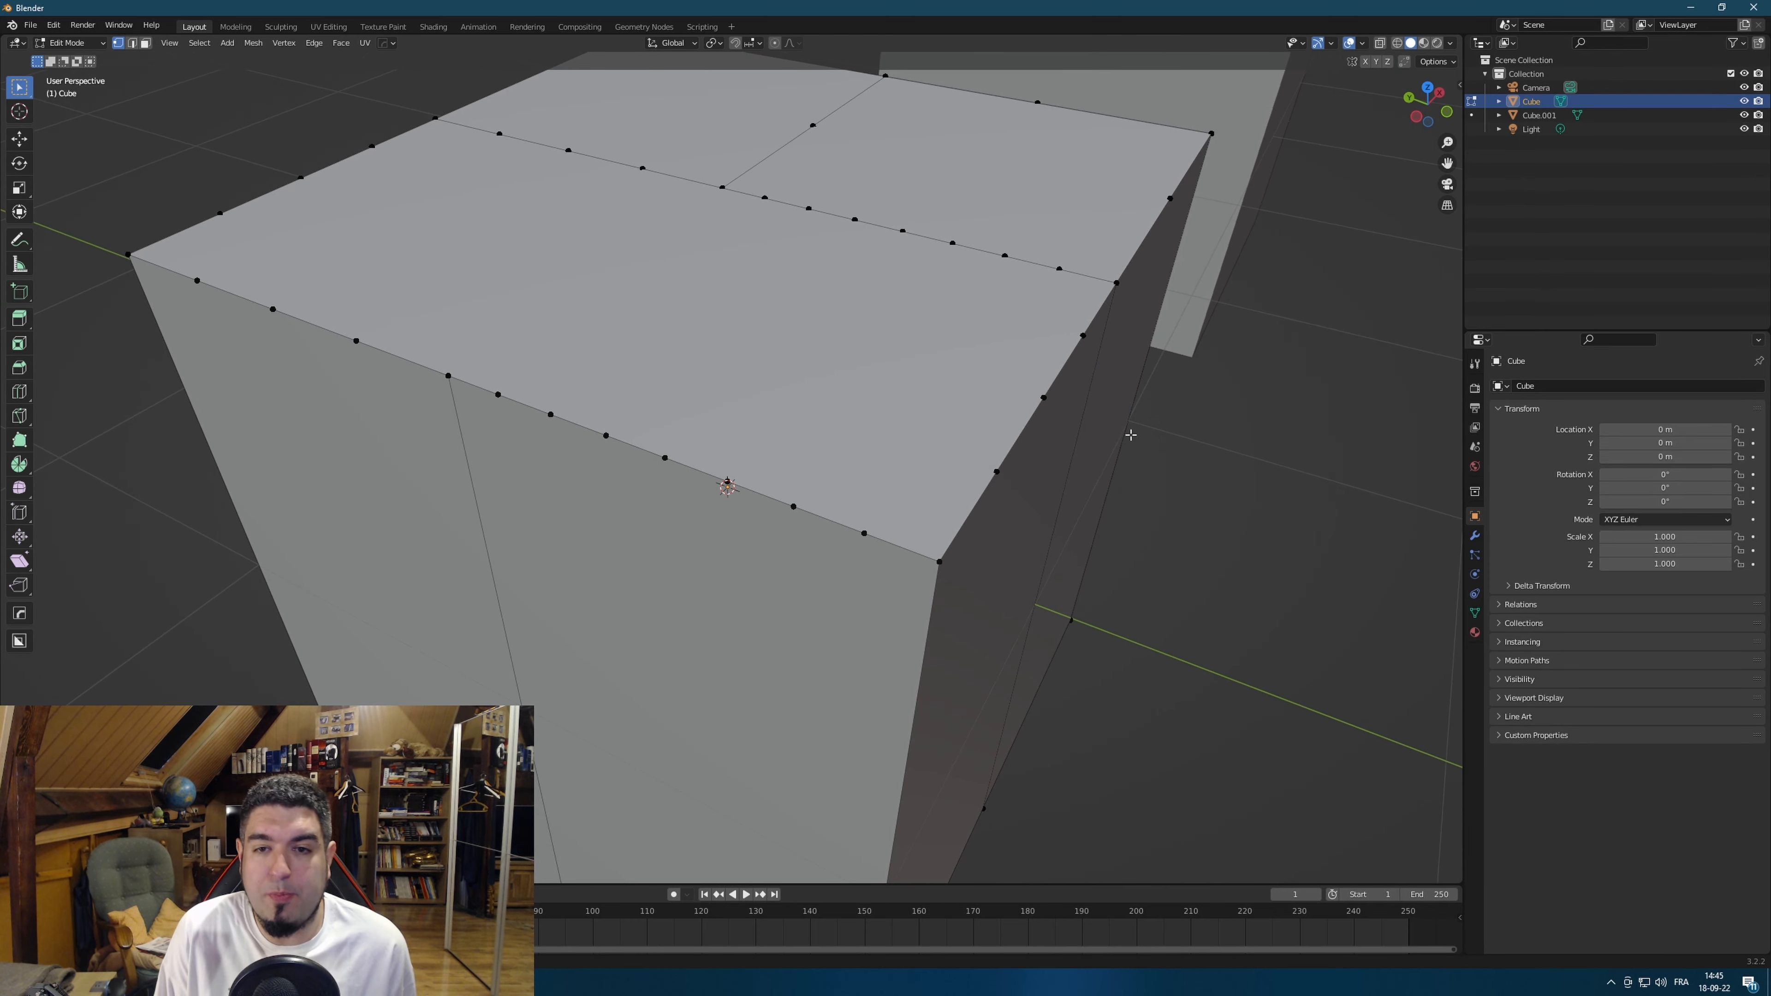
pyautogui.moveTo(1131, 434); pyautogui.dragTo(807, 437, button='middle')
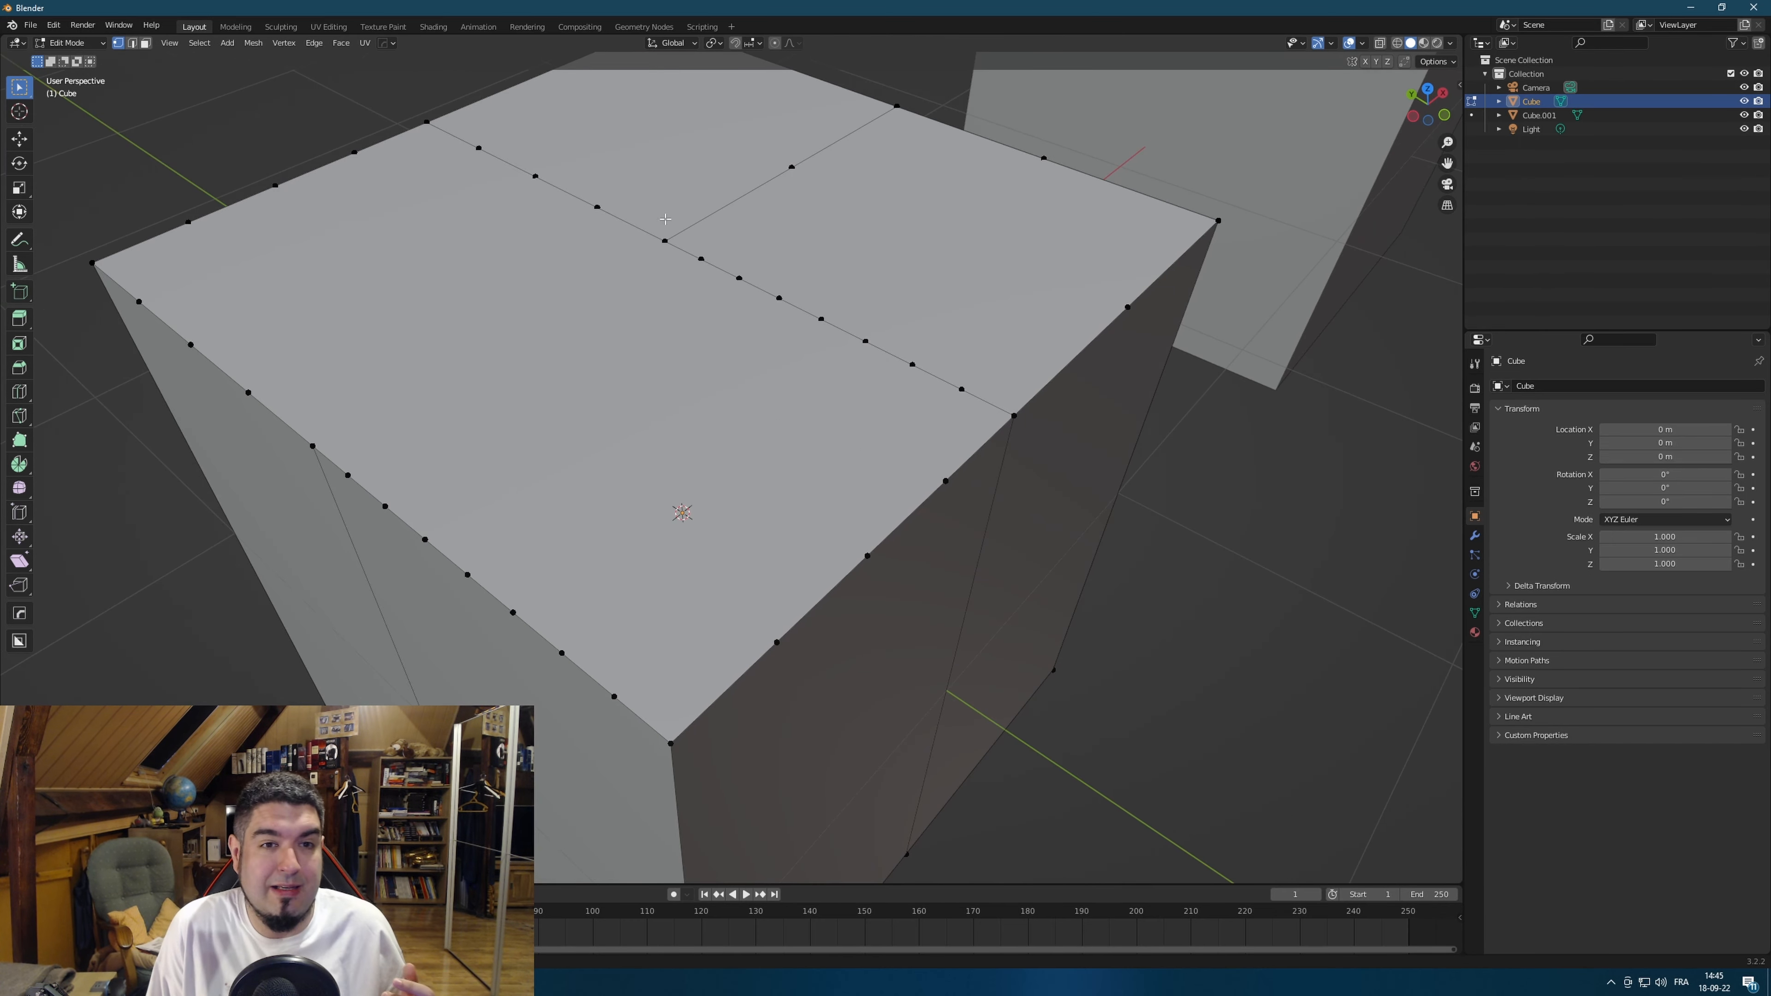
pyautogui.scroll(-2, 704, 389)
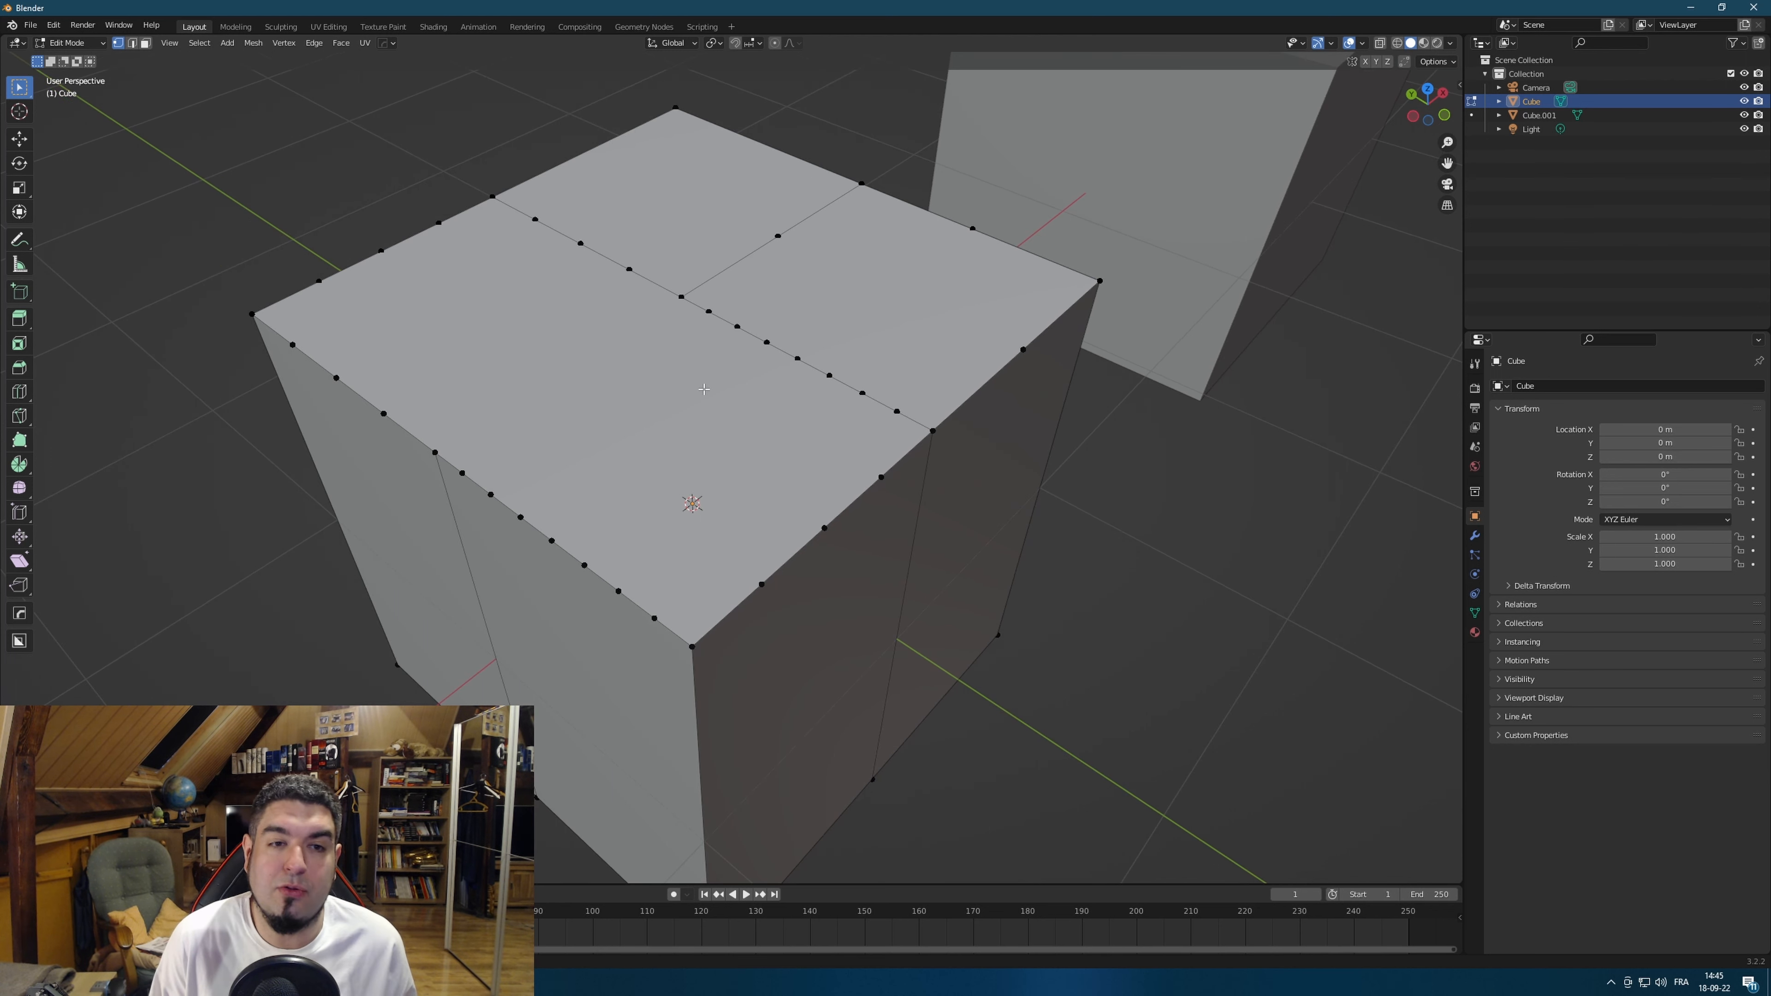
pyautogui.moveTo(586, 471); pyautogui.dragTo(672, 358, button='middle')
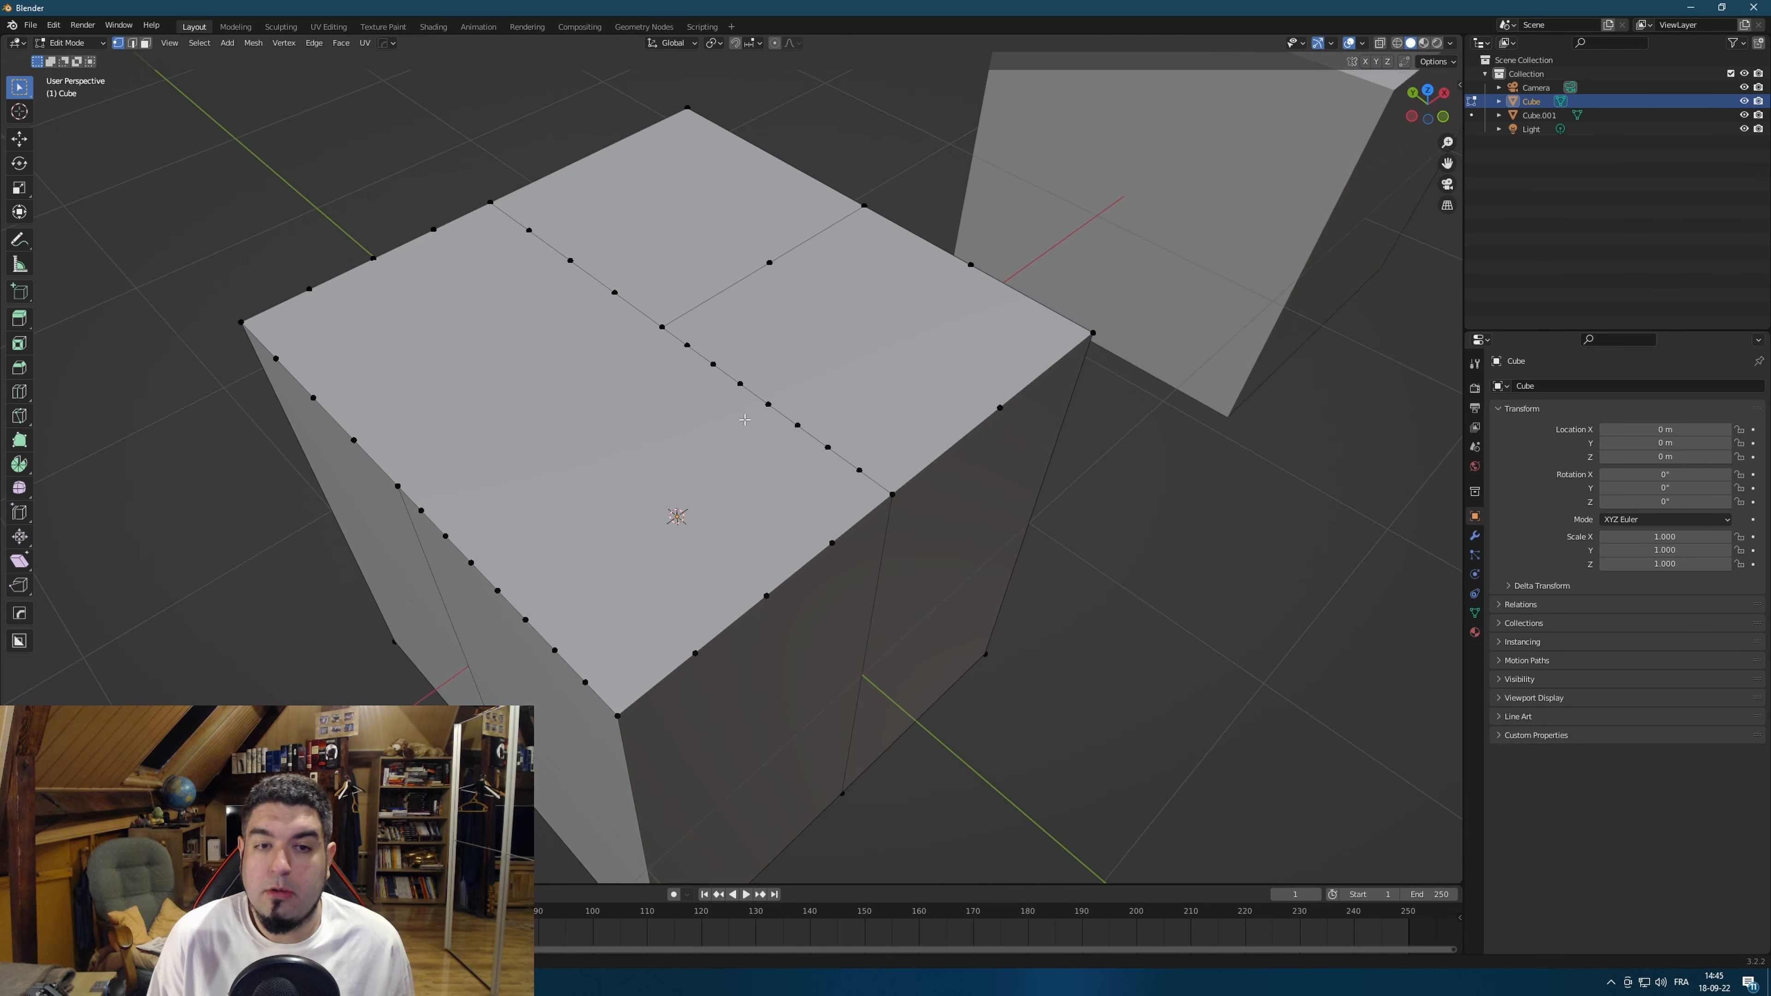
pyautogui.moveTo(671, 339); pyautogui.dragTo(869, 487)
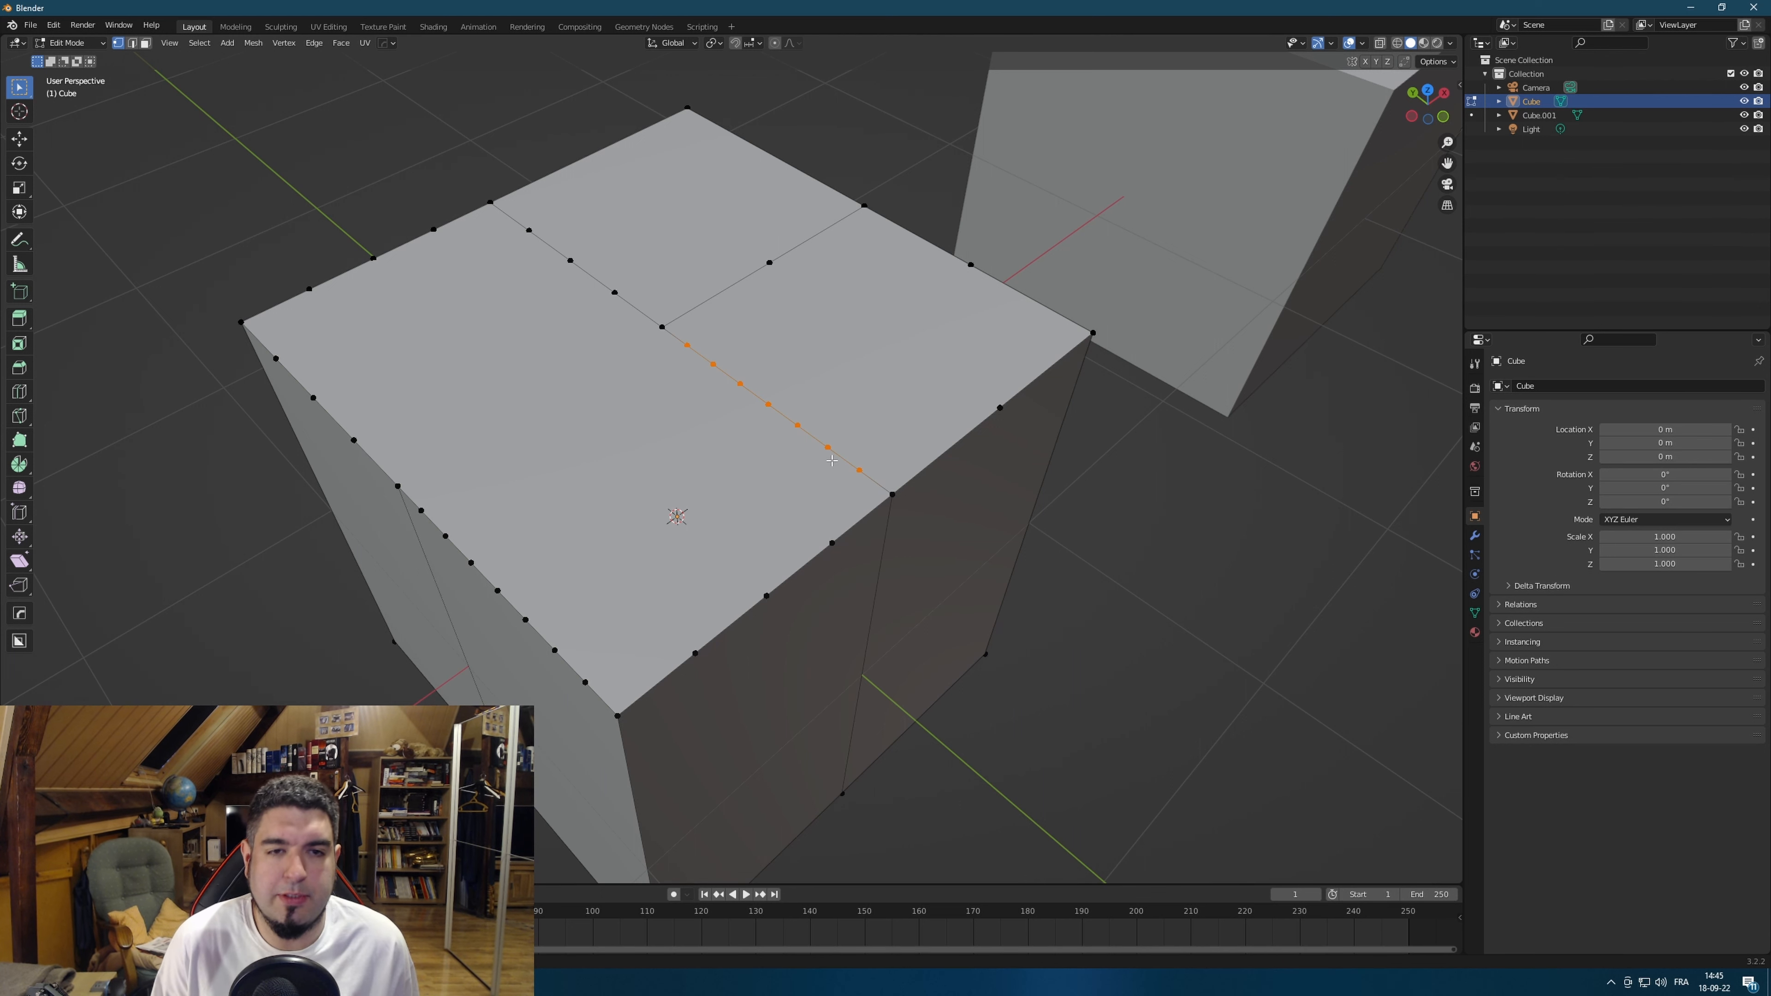
pyautogui.moveTo(832, 461); pyautogui.dragTo(841, 461, button='middle')
pyautogui.rightClick(826, 446)
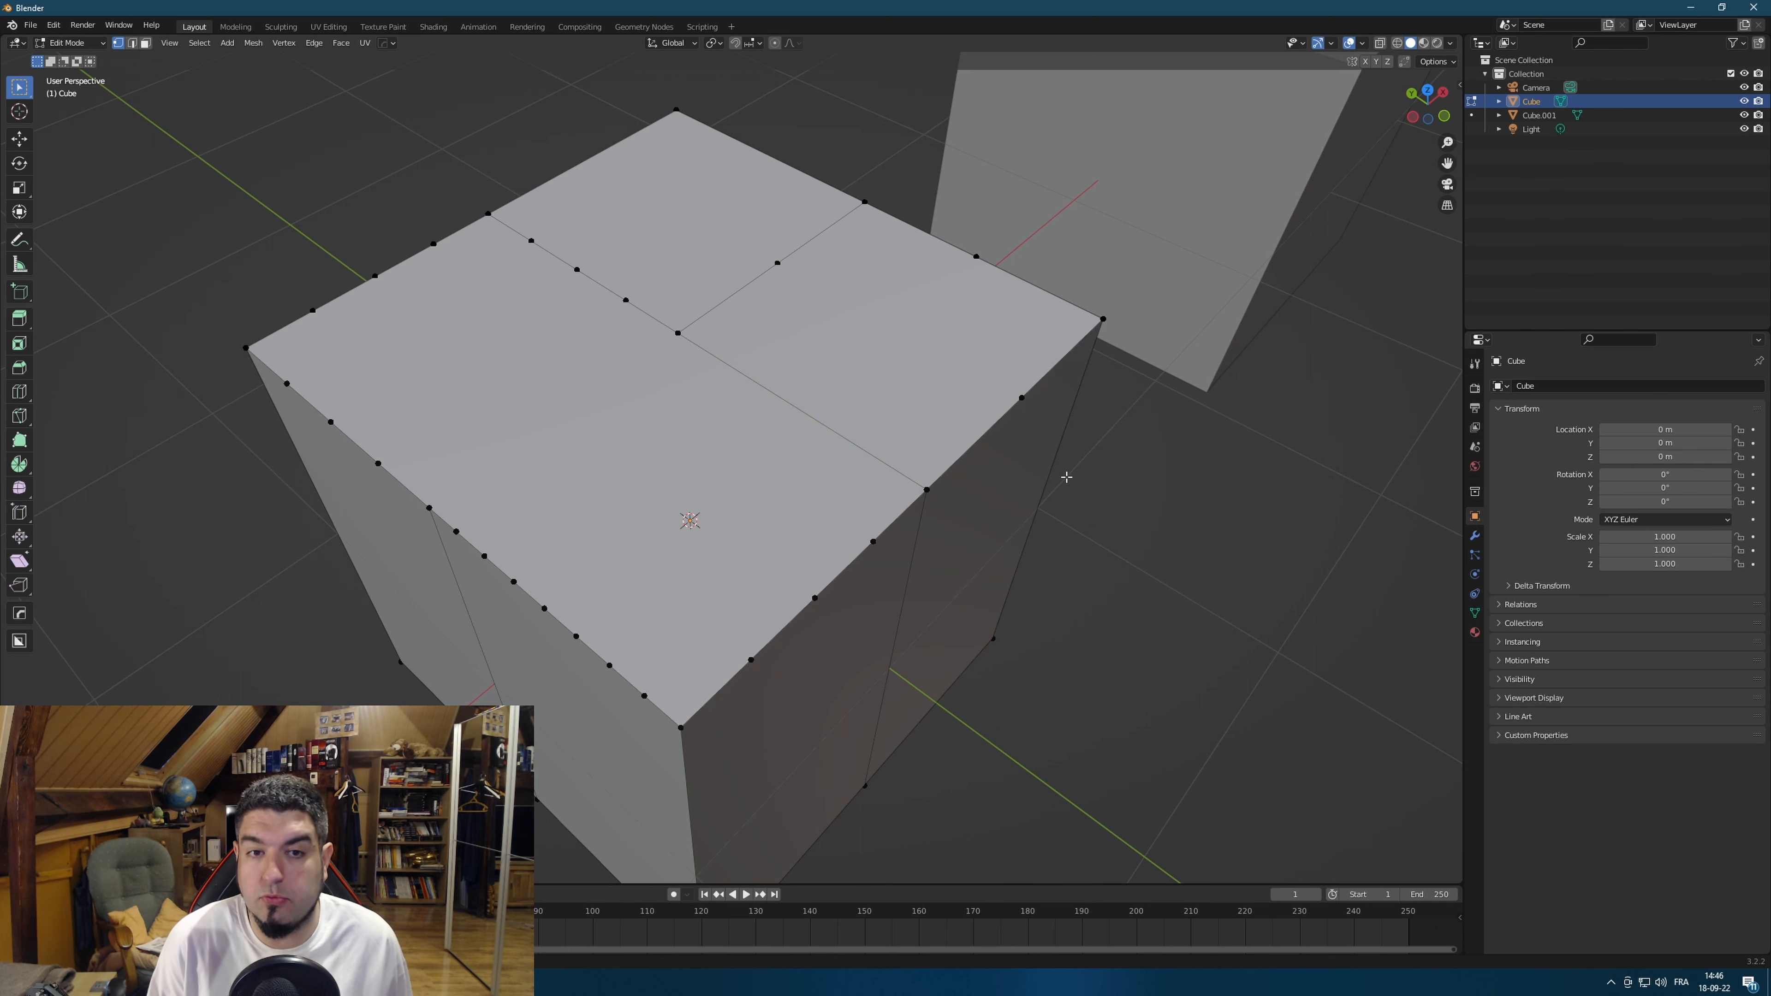
# Dissolve the three extra vertices on the other half of the top's centre line and the three on the adjoining outer edge.
pyautogui.moveTo(1066, 476); pyautogui.dragTo(619, 335, button='middle')
pyautogui.moveTo(571, 316); pyautogui.dragTo(735, 398)
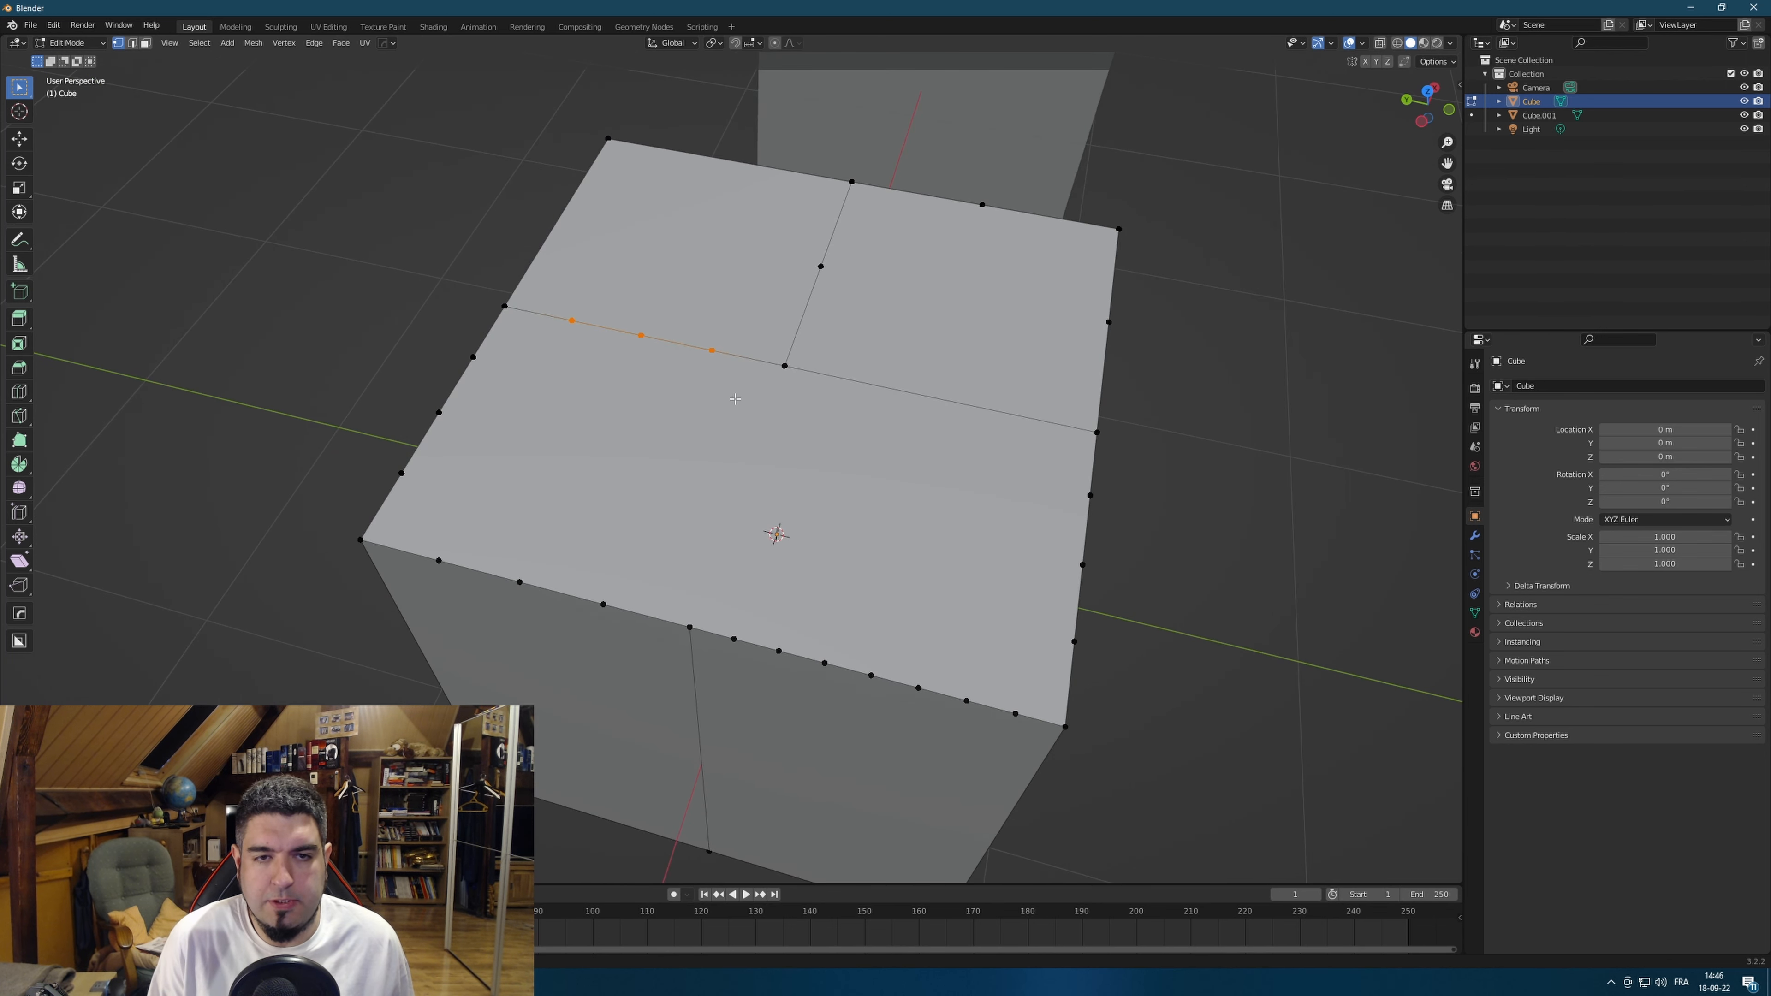
pyautogui.moveTo(733, 439); pyautogui.dragTo(479, 280, button='middle')
pyautogui.moveTo(299, 264); pyautogui.dragTo(479, 160)
pyautogui.hotkey('ctrl', 'x')
# Dissolve the extra vertices on both halves of the top face's front edge, keeping only its corners and midpoint.
pyautogui.moveTo(459, 352); pyautogui.dragTo(550, 344, button='middle')
pyautogui.moveTo(513, 376); pyautogui.dragTo(695, 452)
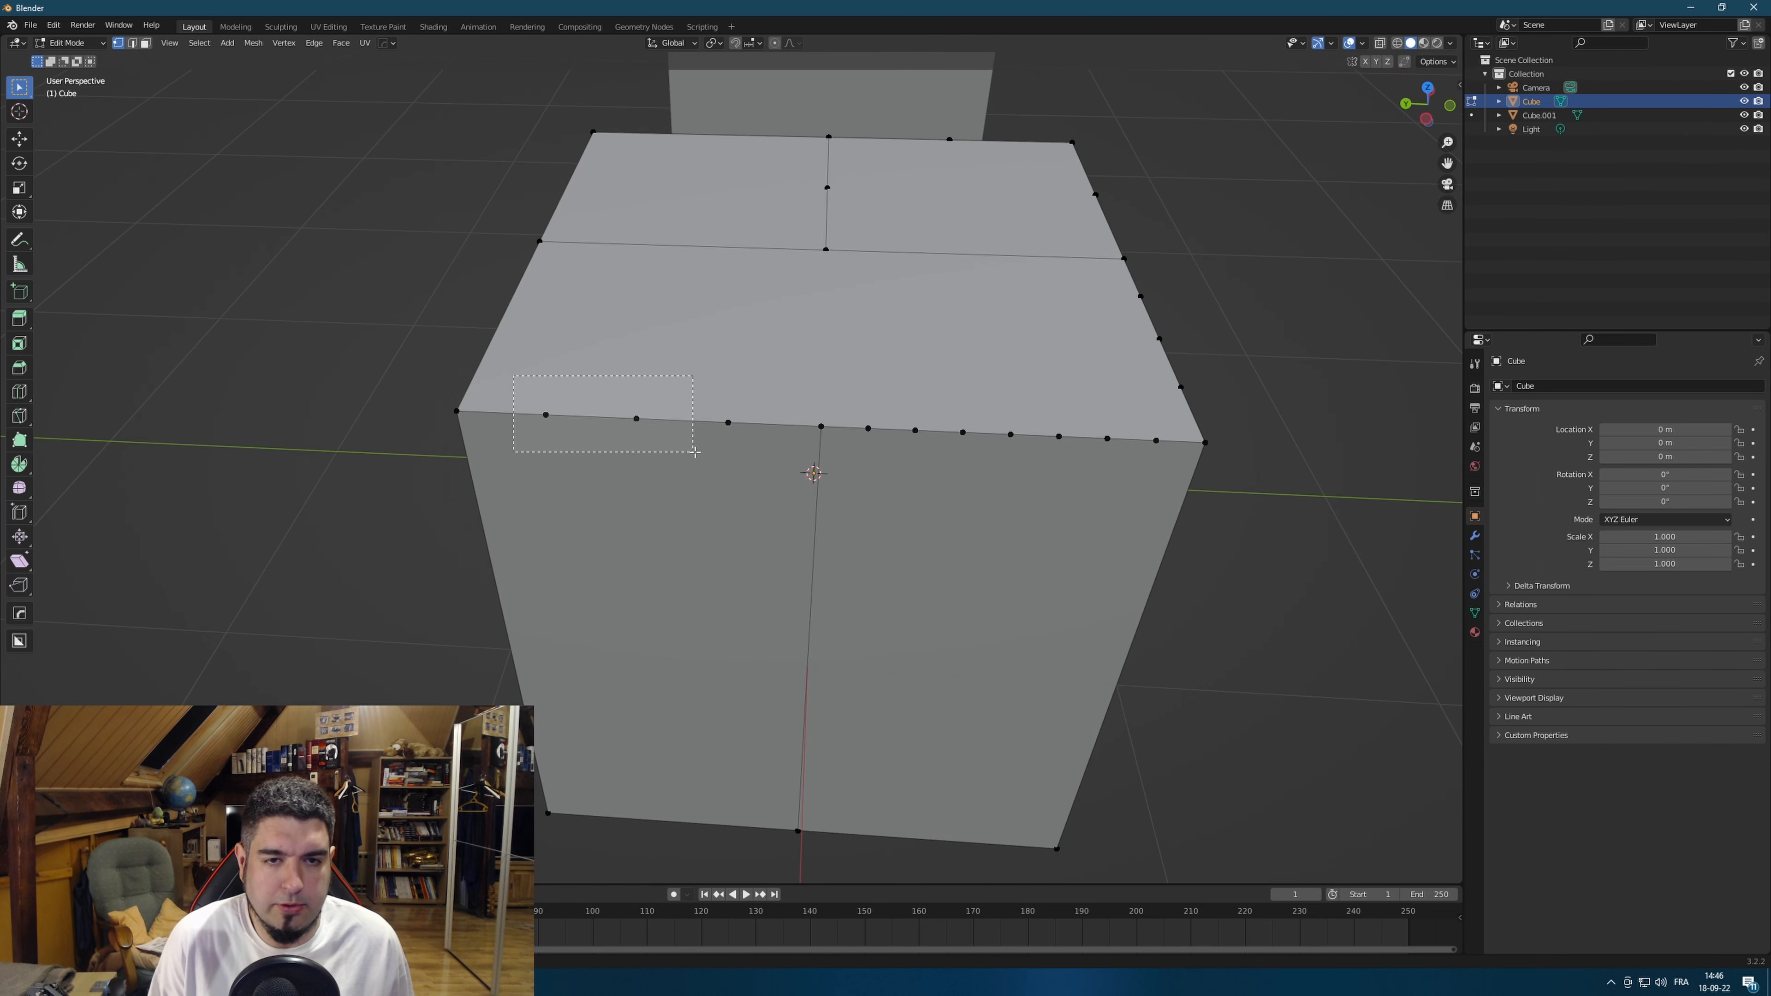
pyautogui.hotkey('ctrl', 'x')
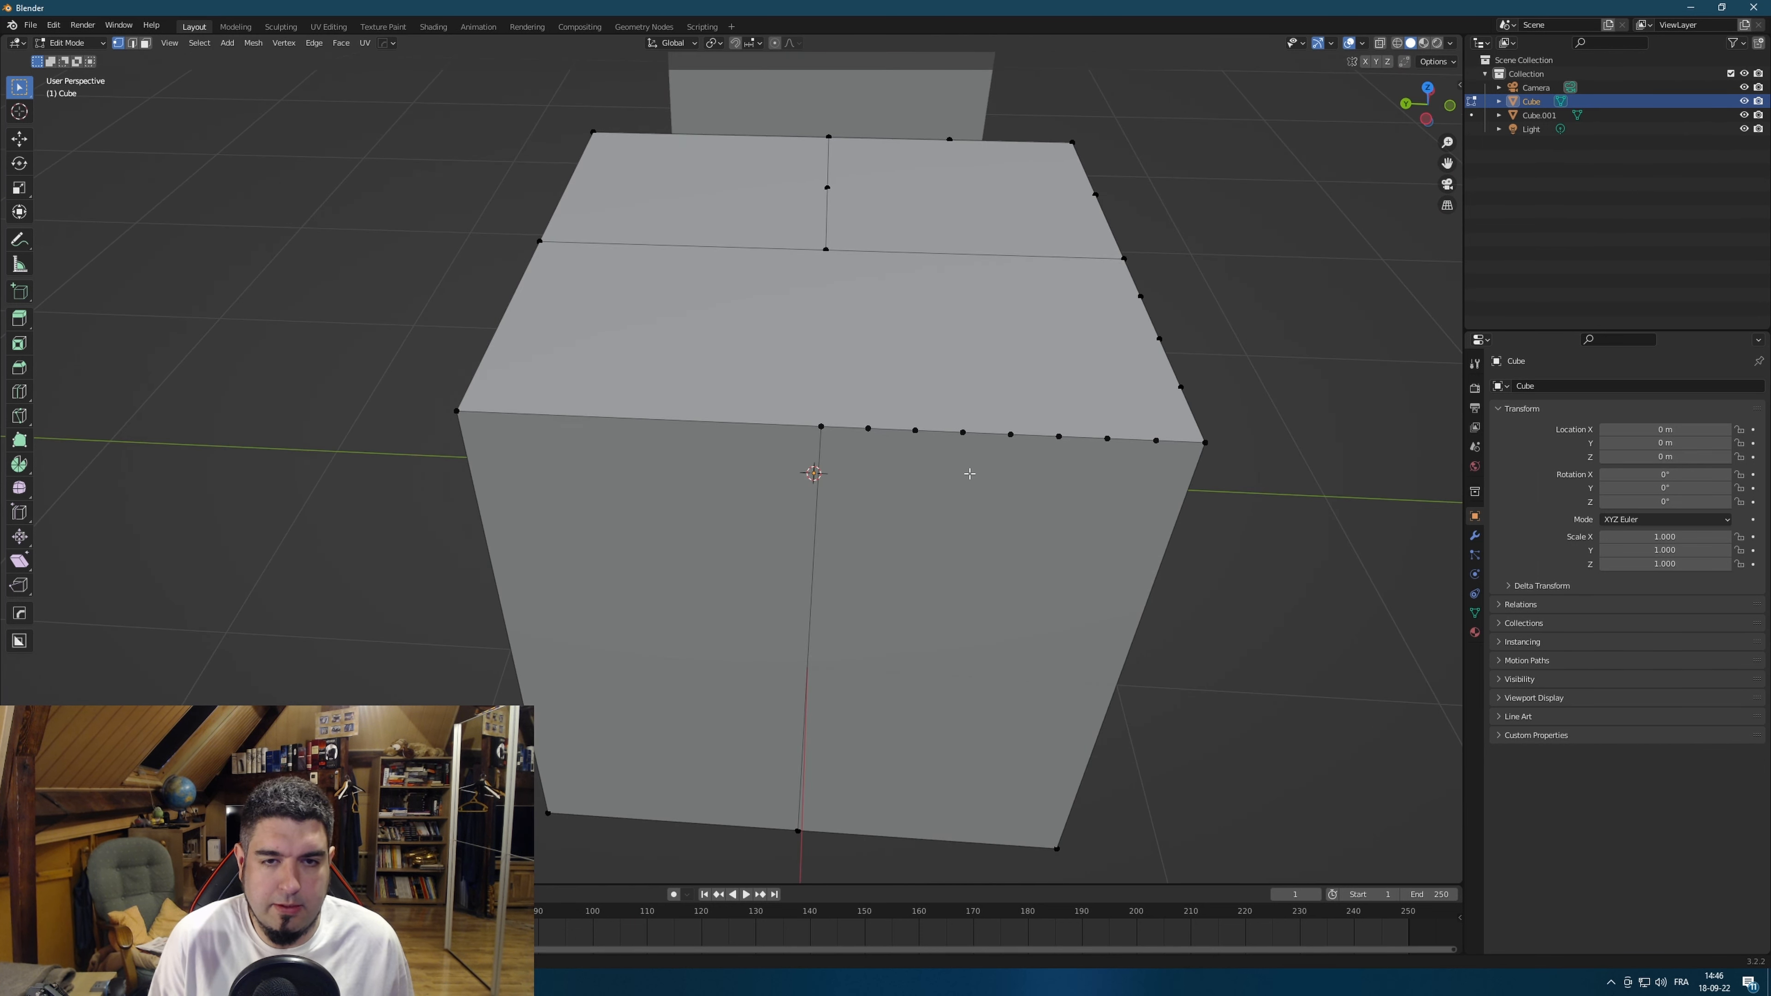
pyautogui.moveTo(851, 391); pyautogui.dragTo(1161, 501)
pyautogui.hotkey('ctrl', 'x')
# Dissolve the three extra vertices between the cube's front corner and the midpoint of the adjacent top edge.
pyautogui.moveTo(1324, 328); pyautogui.dragTo(1009, 455, button='middle')
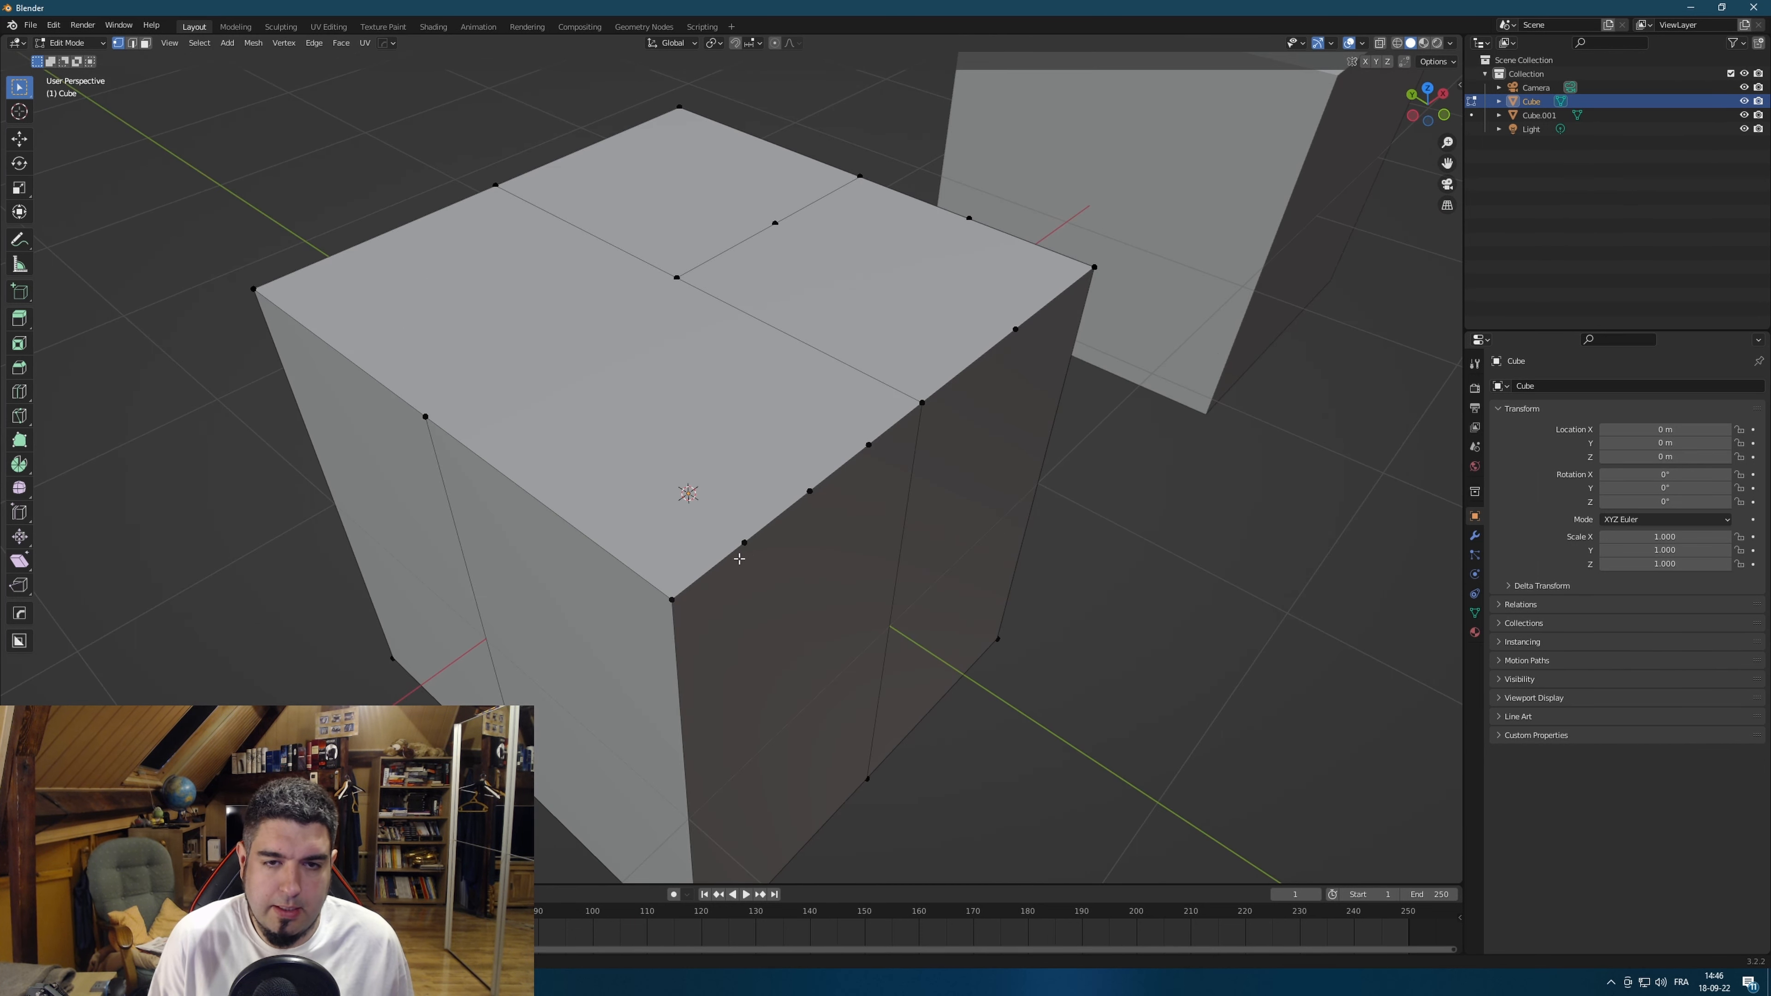
pyautogui.moveTo(739, 559); pyautogui.dragTo(885, 427)
pyautogui.hotkey('ctrl', 'x')
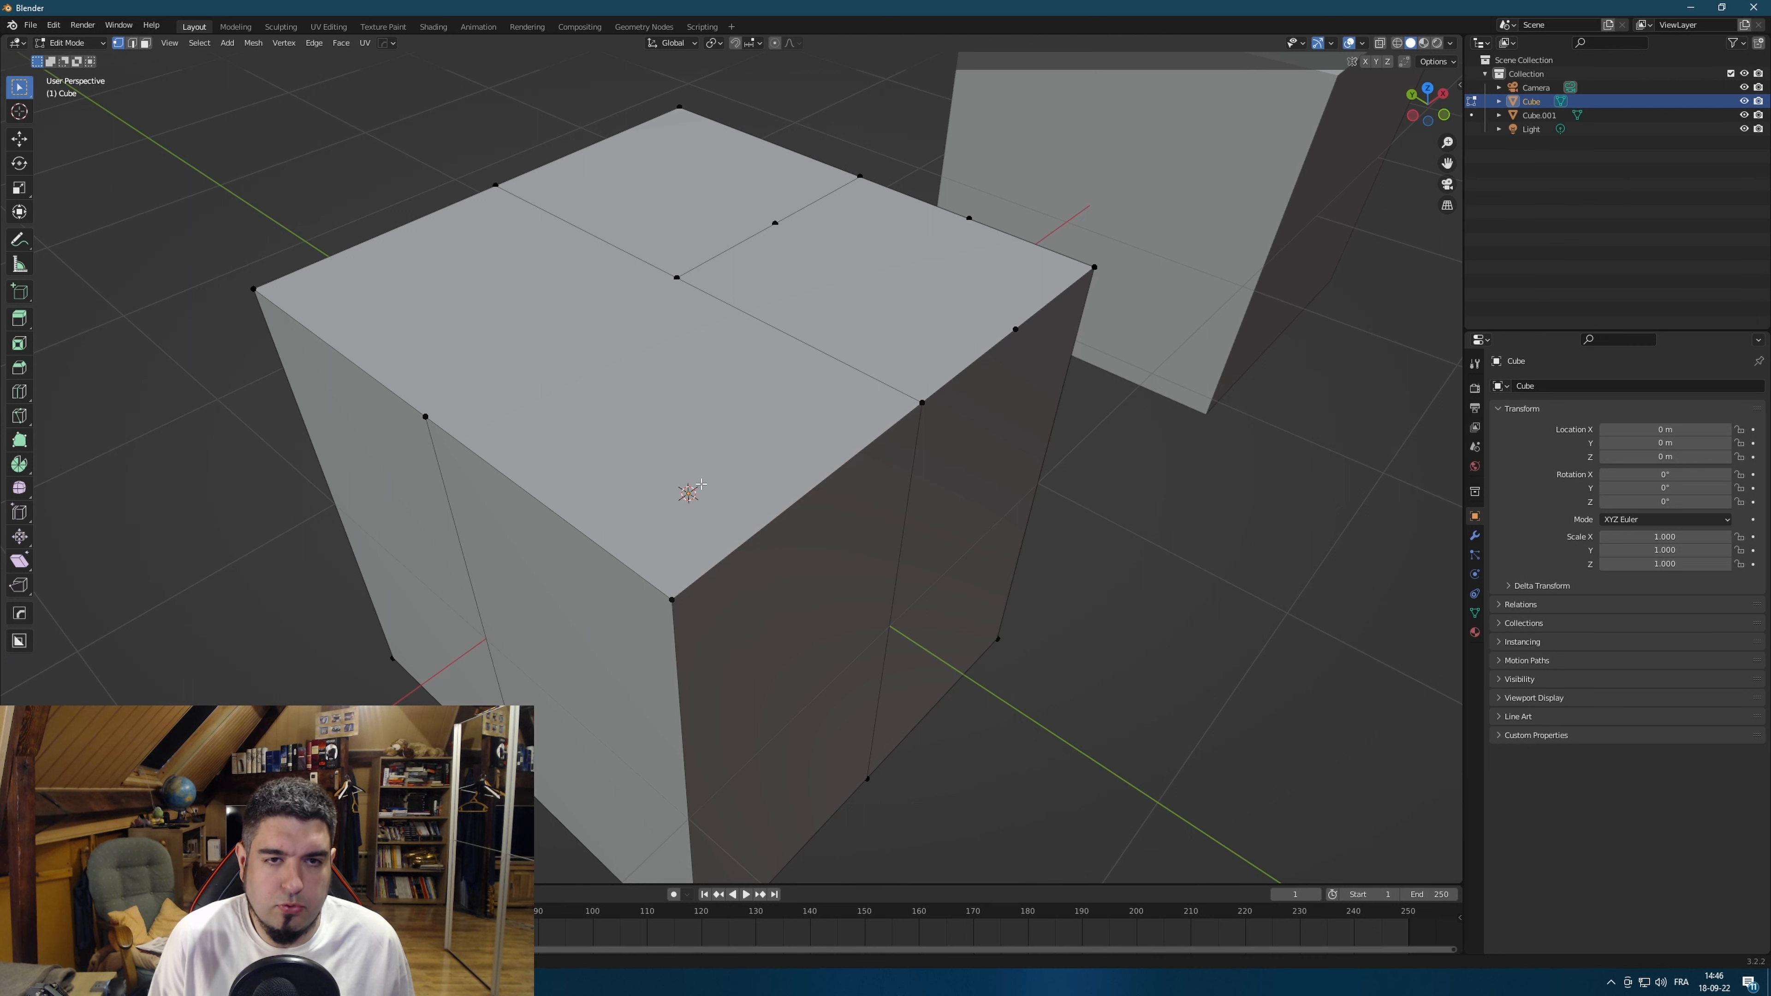
# Knife-cut an edge from the top face's centre vertex to the midpoint of the cleaned front edge.
pyautogui.moveTo(701, 484); pyautogui.dragTo(726, 513, button='middle')
pyautogui.click(604, 502)
pyautogui.moveTo(600, 501); pyautogui.dragTo(764, 470, button='middle')
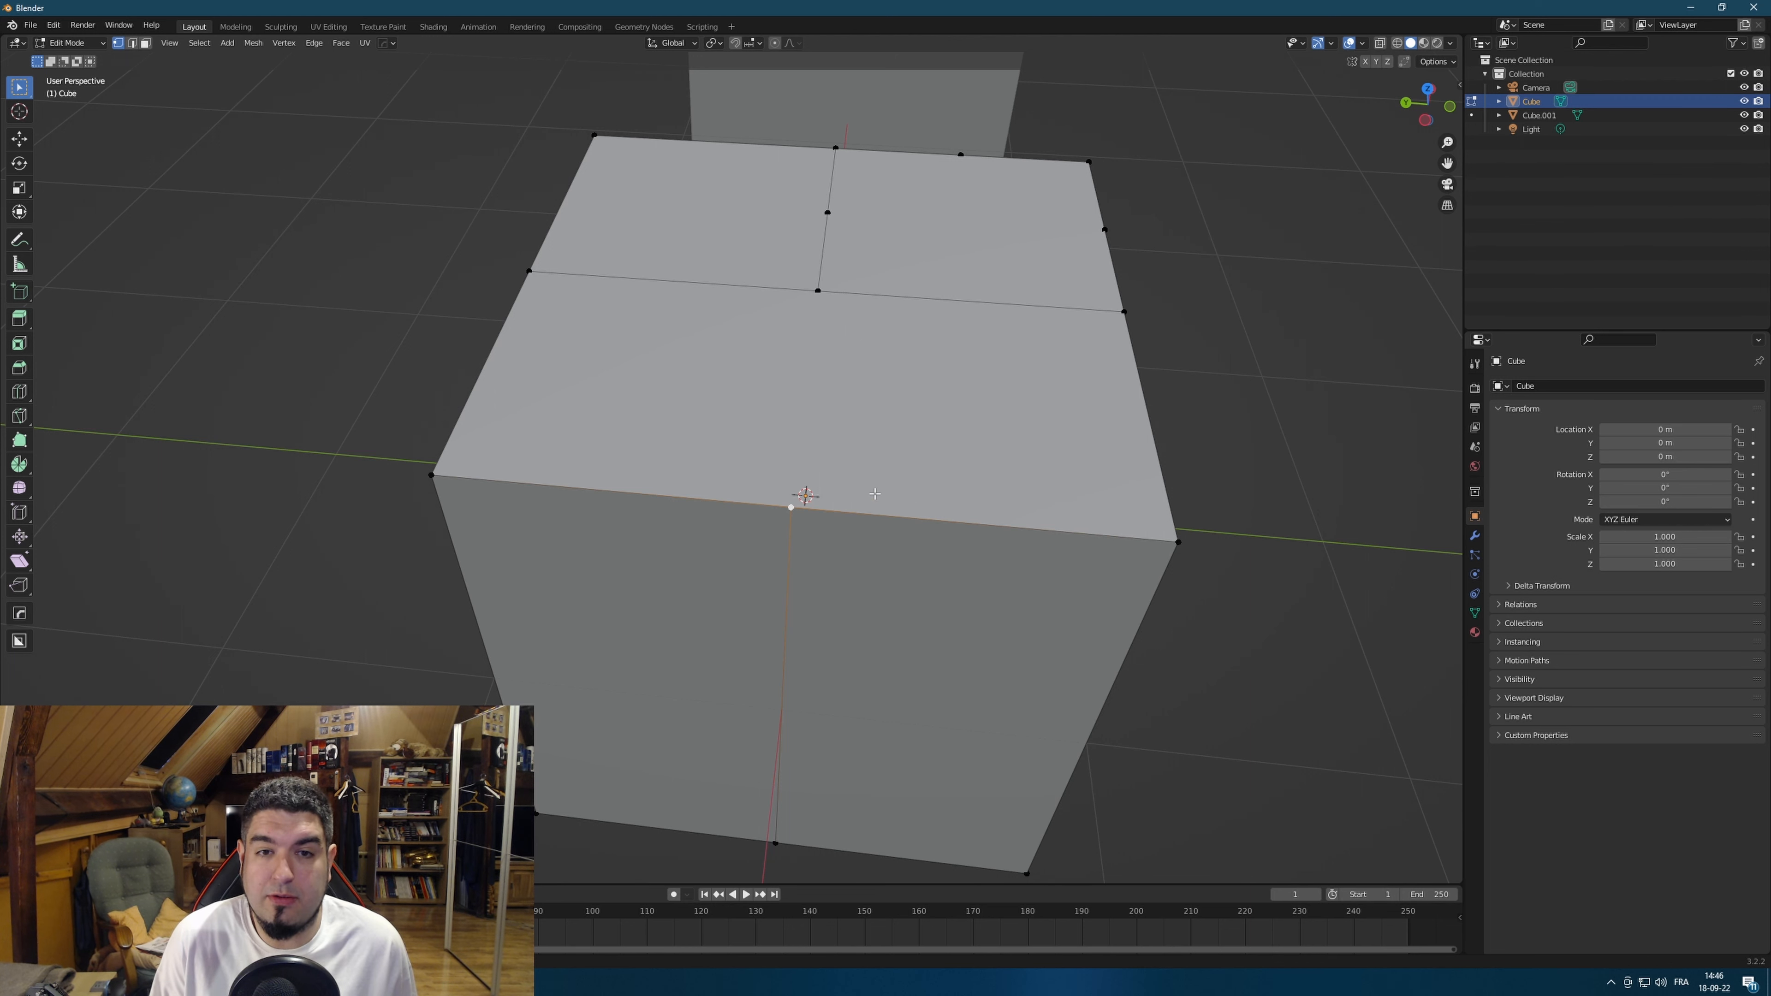
pyautogui.moveTo(875, 494); pyautogui.dragTo(791, 365, button='middle')
pyautogui.moveTo(757, 451); pyautogui.dragTo(786, 447, button='middle')
pyautogui.press('k')
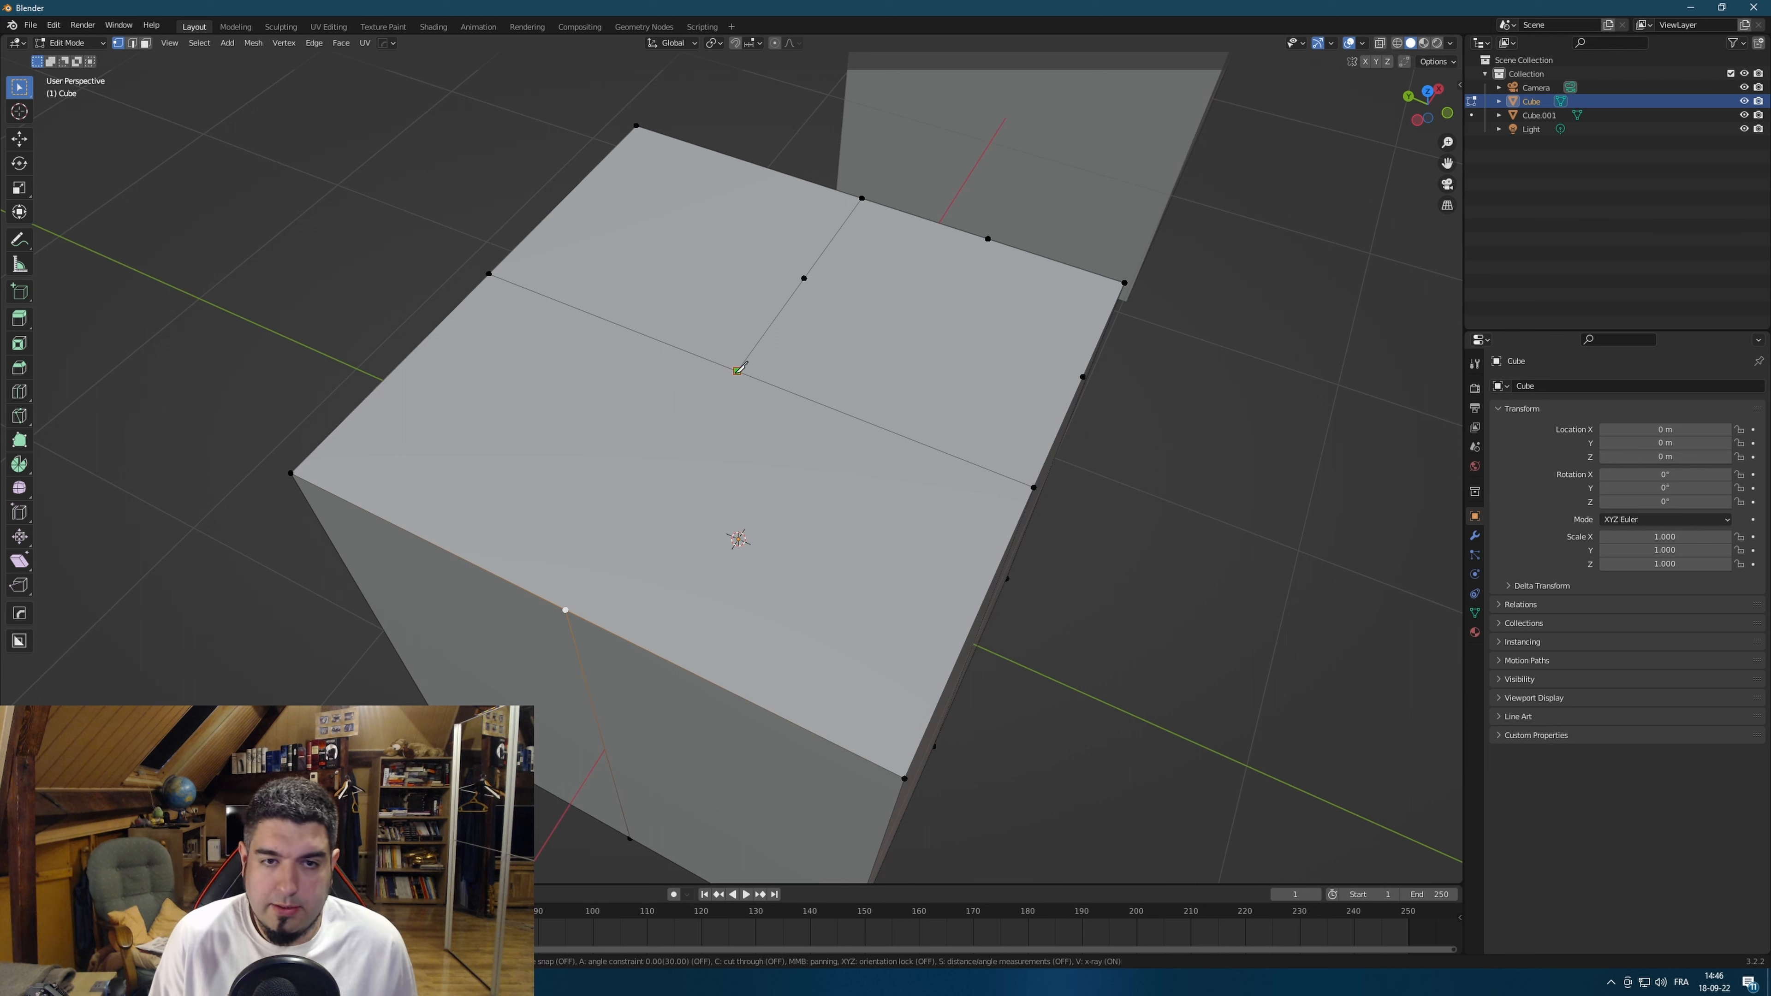
pyautogui.click(737, 371)
pyautogui.click(566, 609)
pyautogui.press('Return')
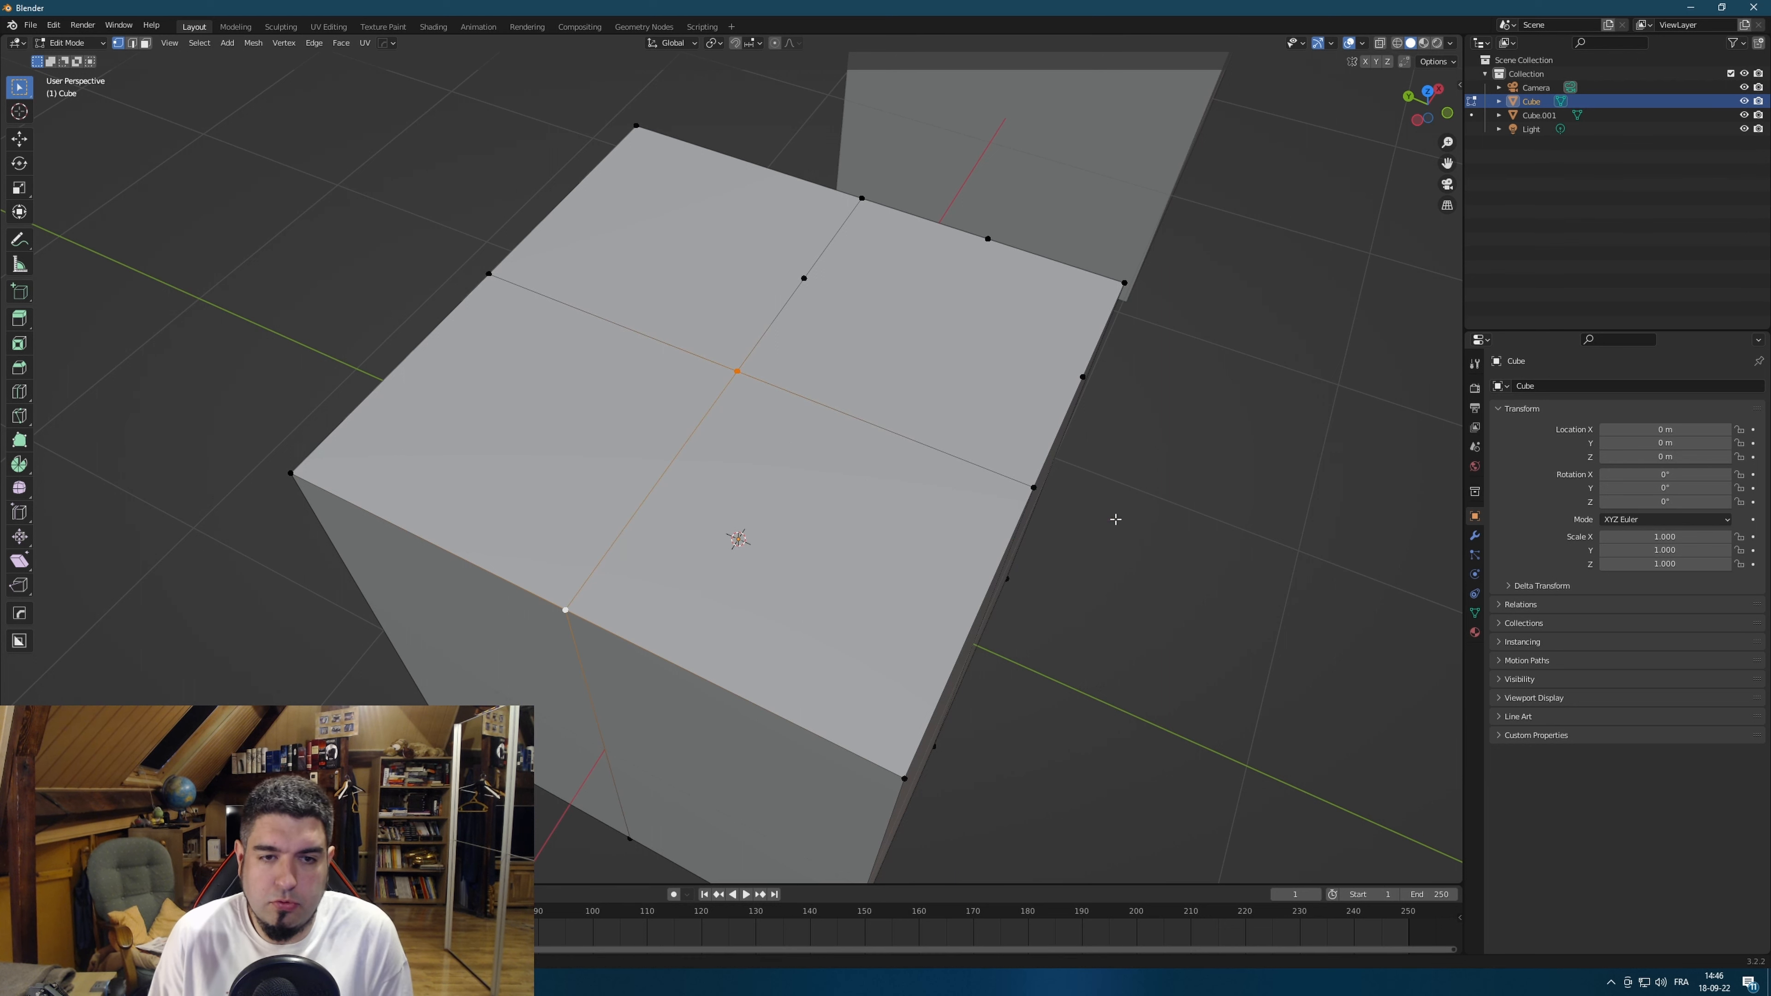
# Subdivide the quarter face on one side of the new knife cut in face selection mode.
pyautogui.press('3')
pyautogui.click(855, 565)
pyautogui.rightClick(854, 565)
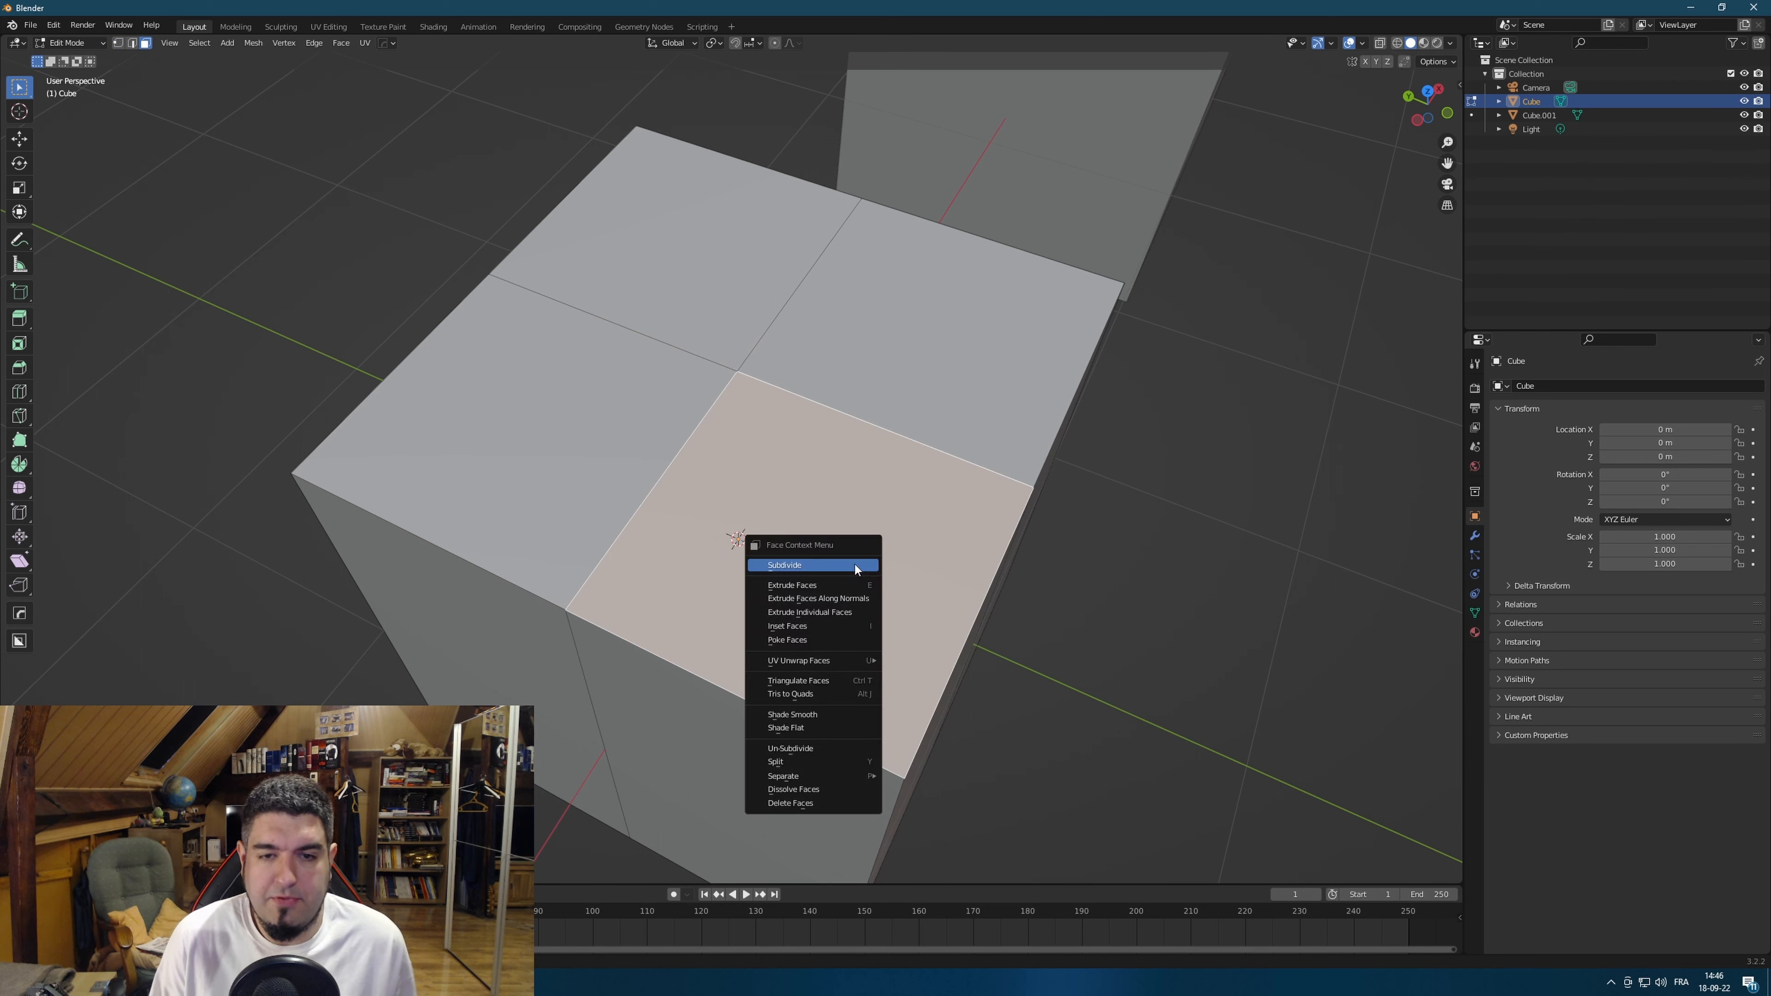
pyautogui.click(857, 571)
# Add a loop cut through the two small faces of the subdivided quarter that border the unsubdivided neighbouring face.
pyautogui.click(586, 423)
pyautogui.moveTo(586, 423); pyautogui.dragTo(783, 492, button='middle')
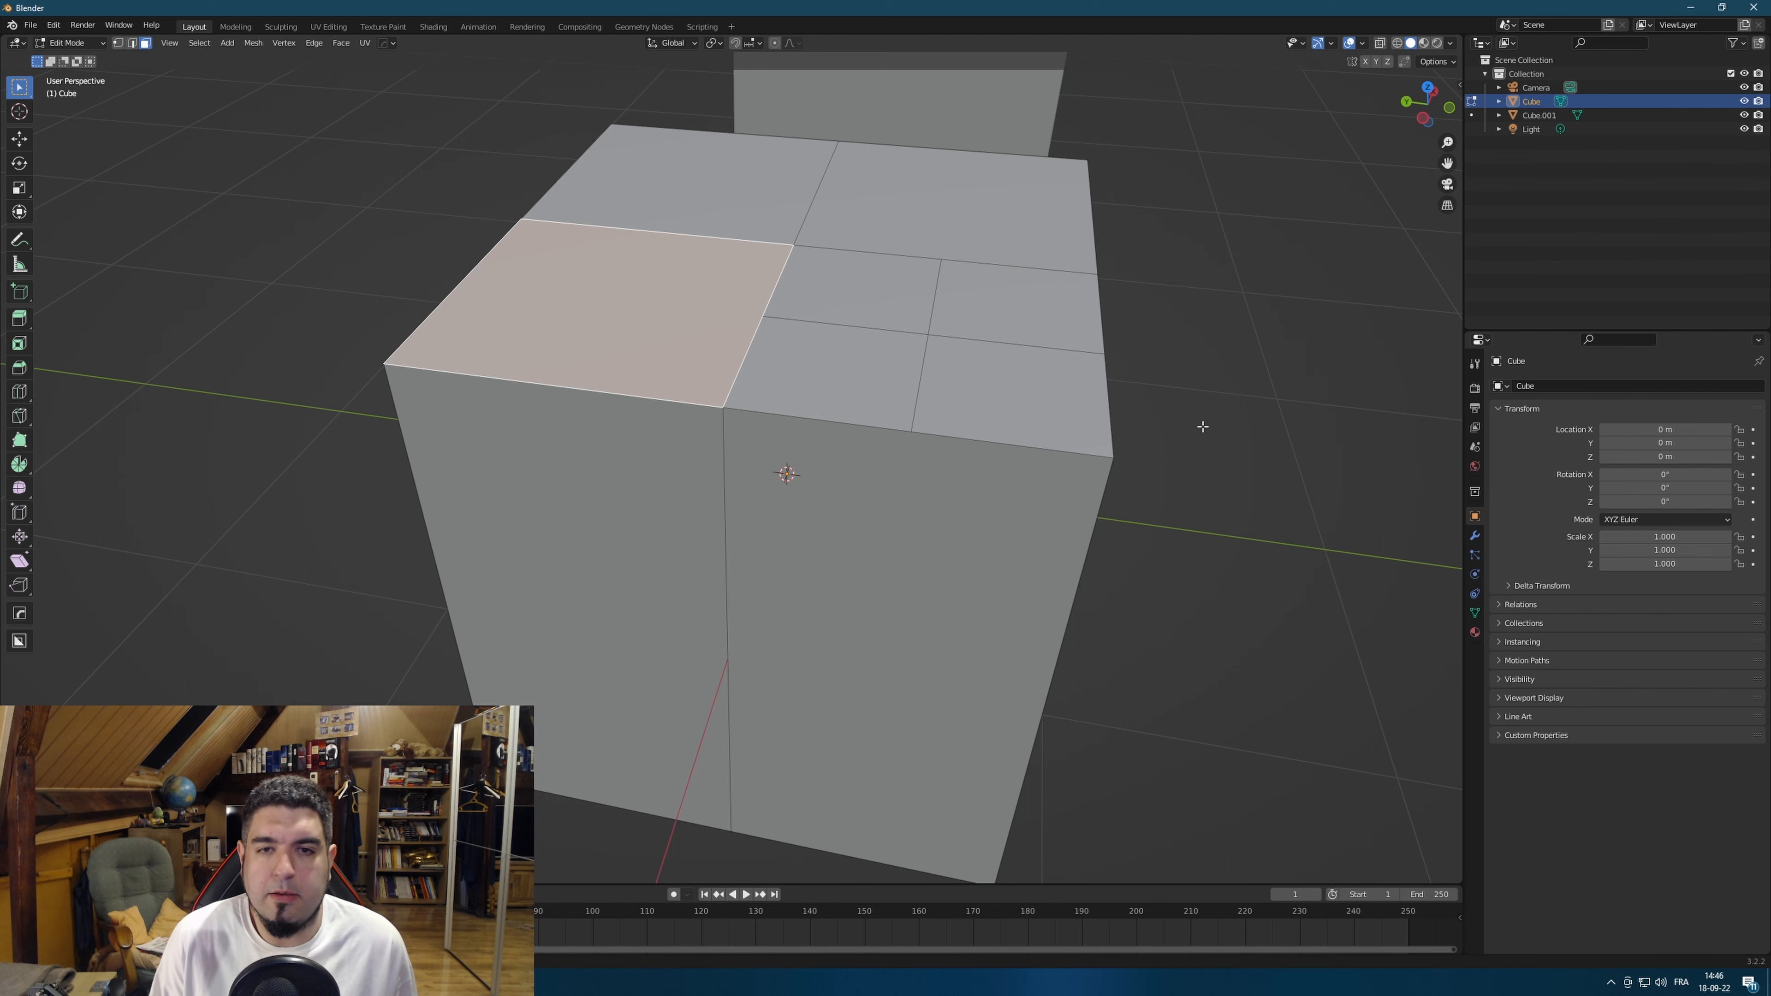
pyautogui.click(844, 328)
pyautogui.rightClick(843, 328)
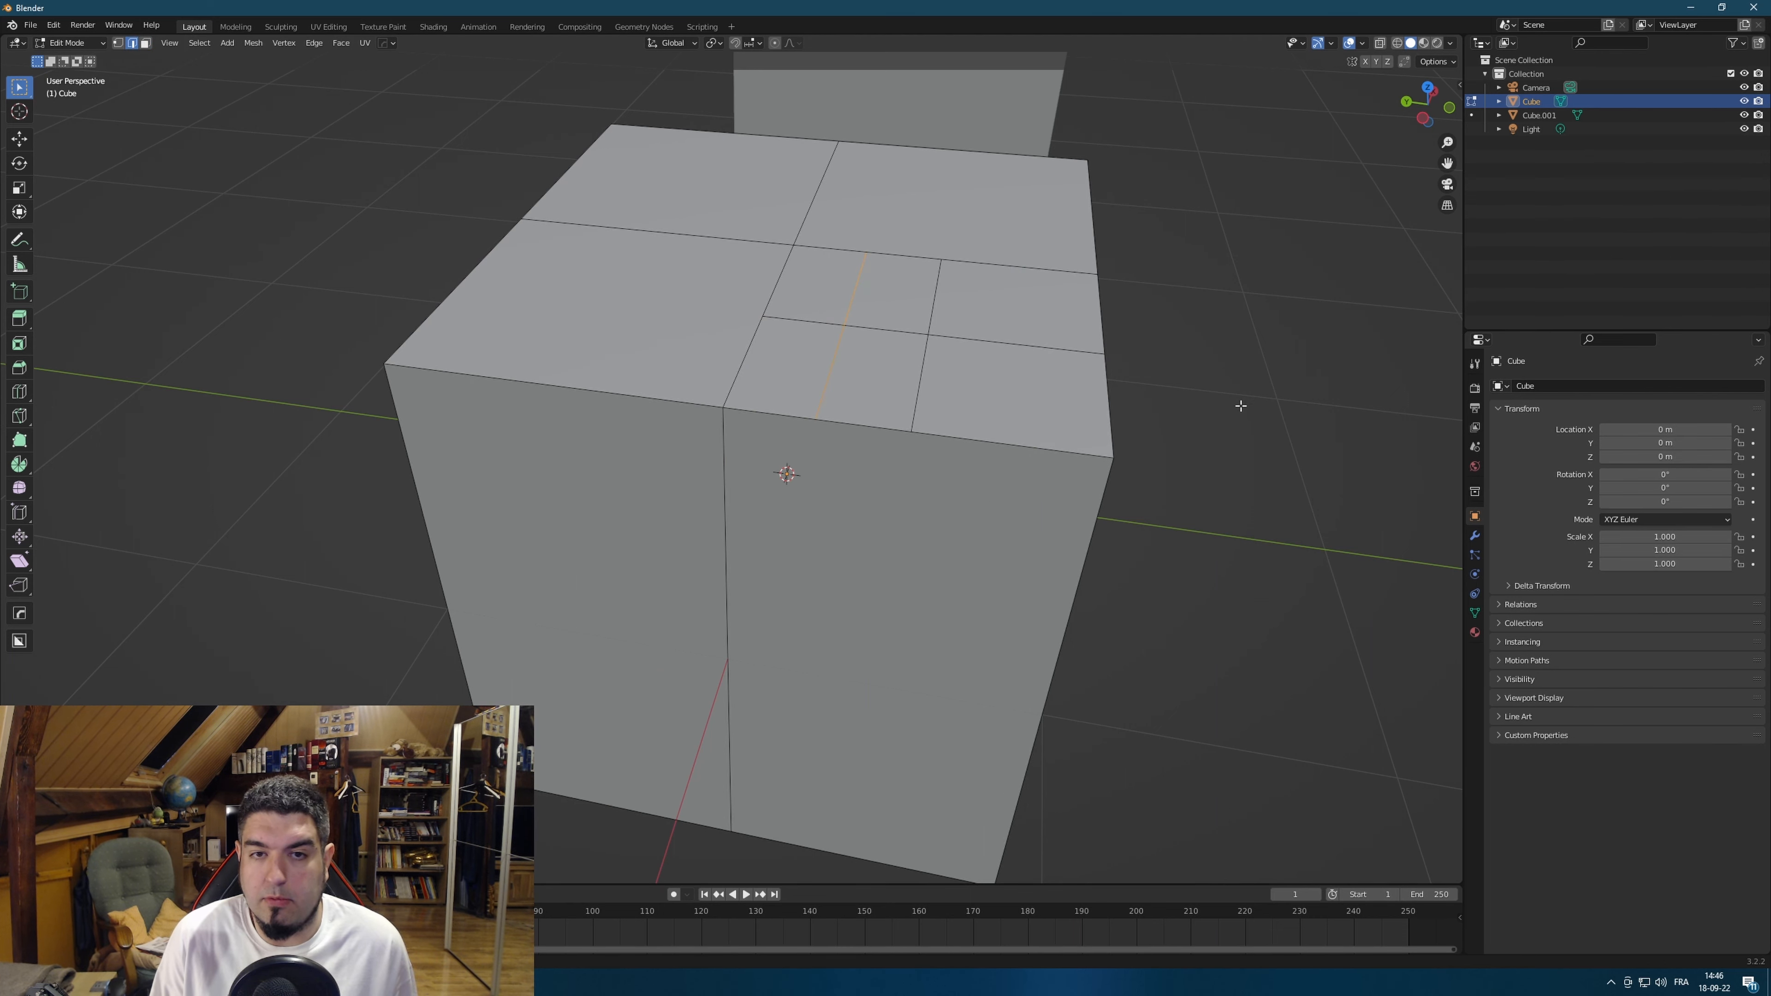
pyautogui.click(1242, 403)
pyautogui.moveTo(1332, 489); pyautogui.dragTo(1283, 507, button='middle')
# Move the vertex between the subdivided quarter and the large neighbouring face inward, close to the adjacent loop-cut vertex.
pyautogui.moveTo(558, 434); pyautogui.dragTo(905, 412, button='middle')
pyautogui.press('Tab')
pyautogui.press('Tab')
pyautogui.press('1')
pyautogui.click(979, 377)
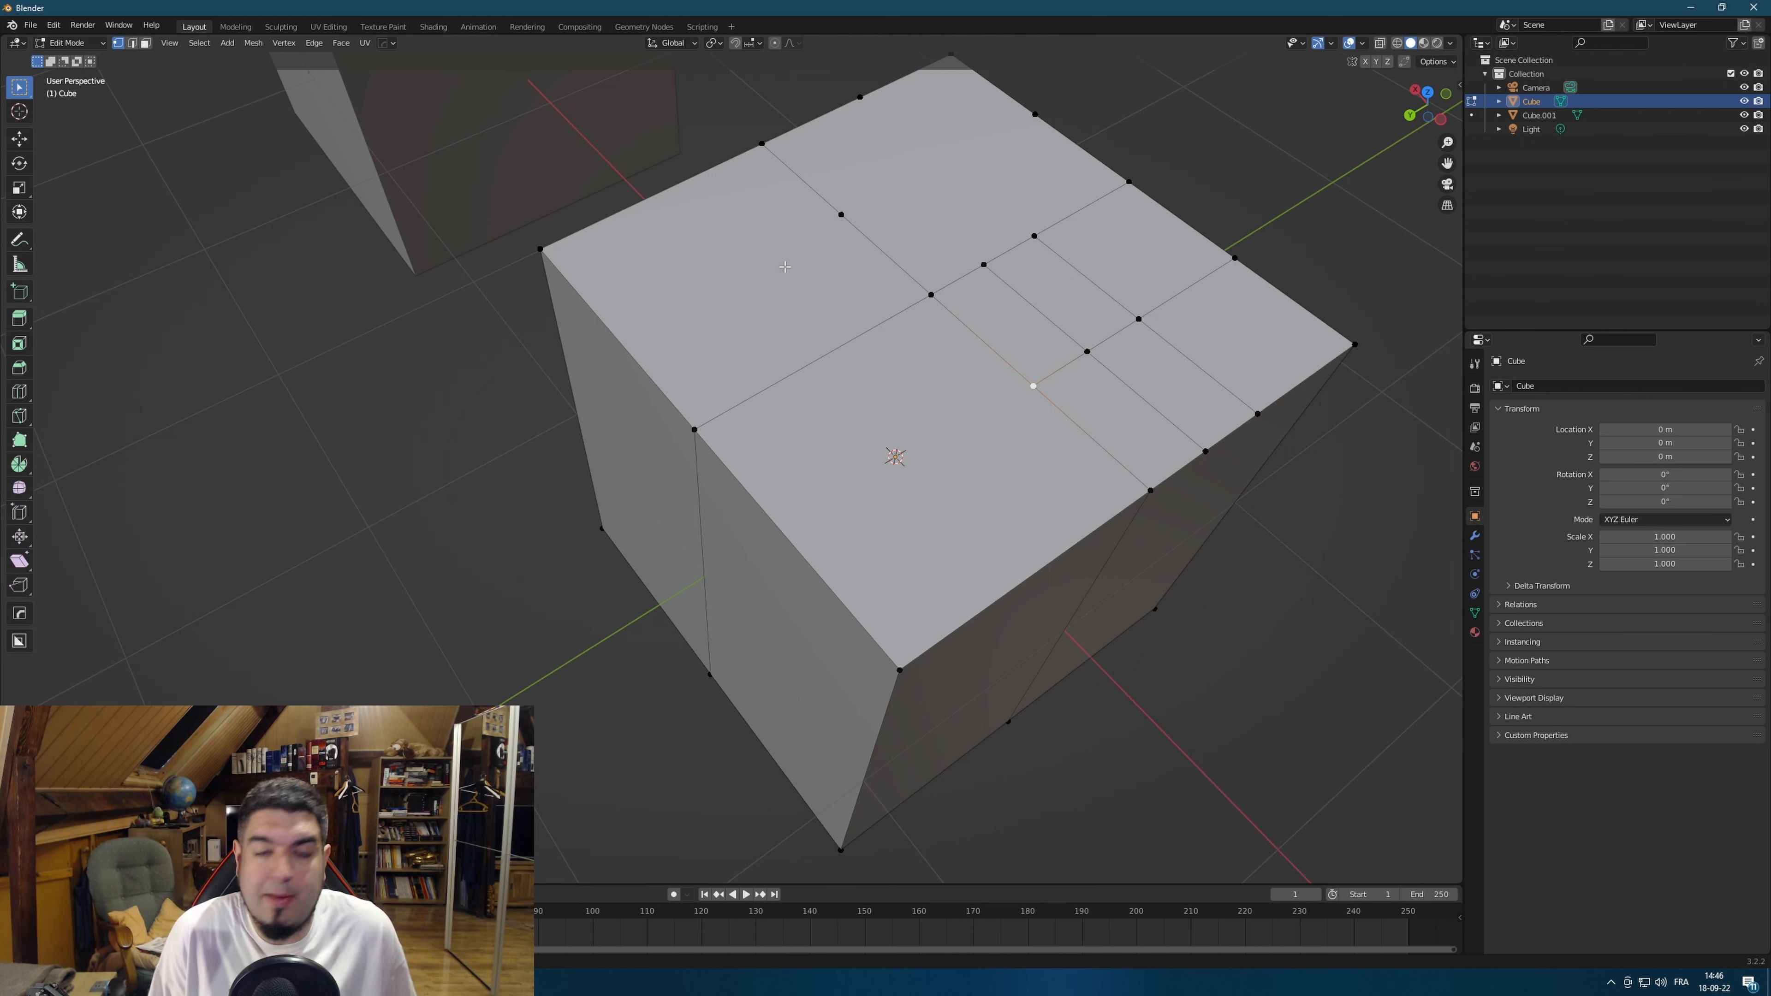
pyautogui.moveTo(1034, 360); pyautogui.dragTo(1043, 415, button='middle')
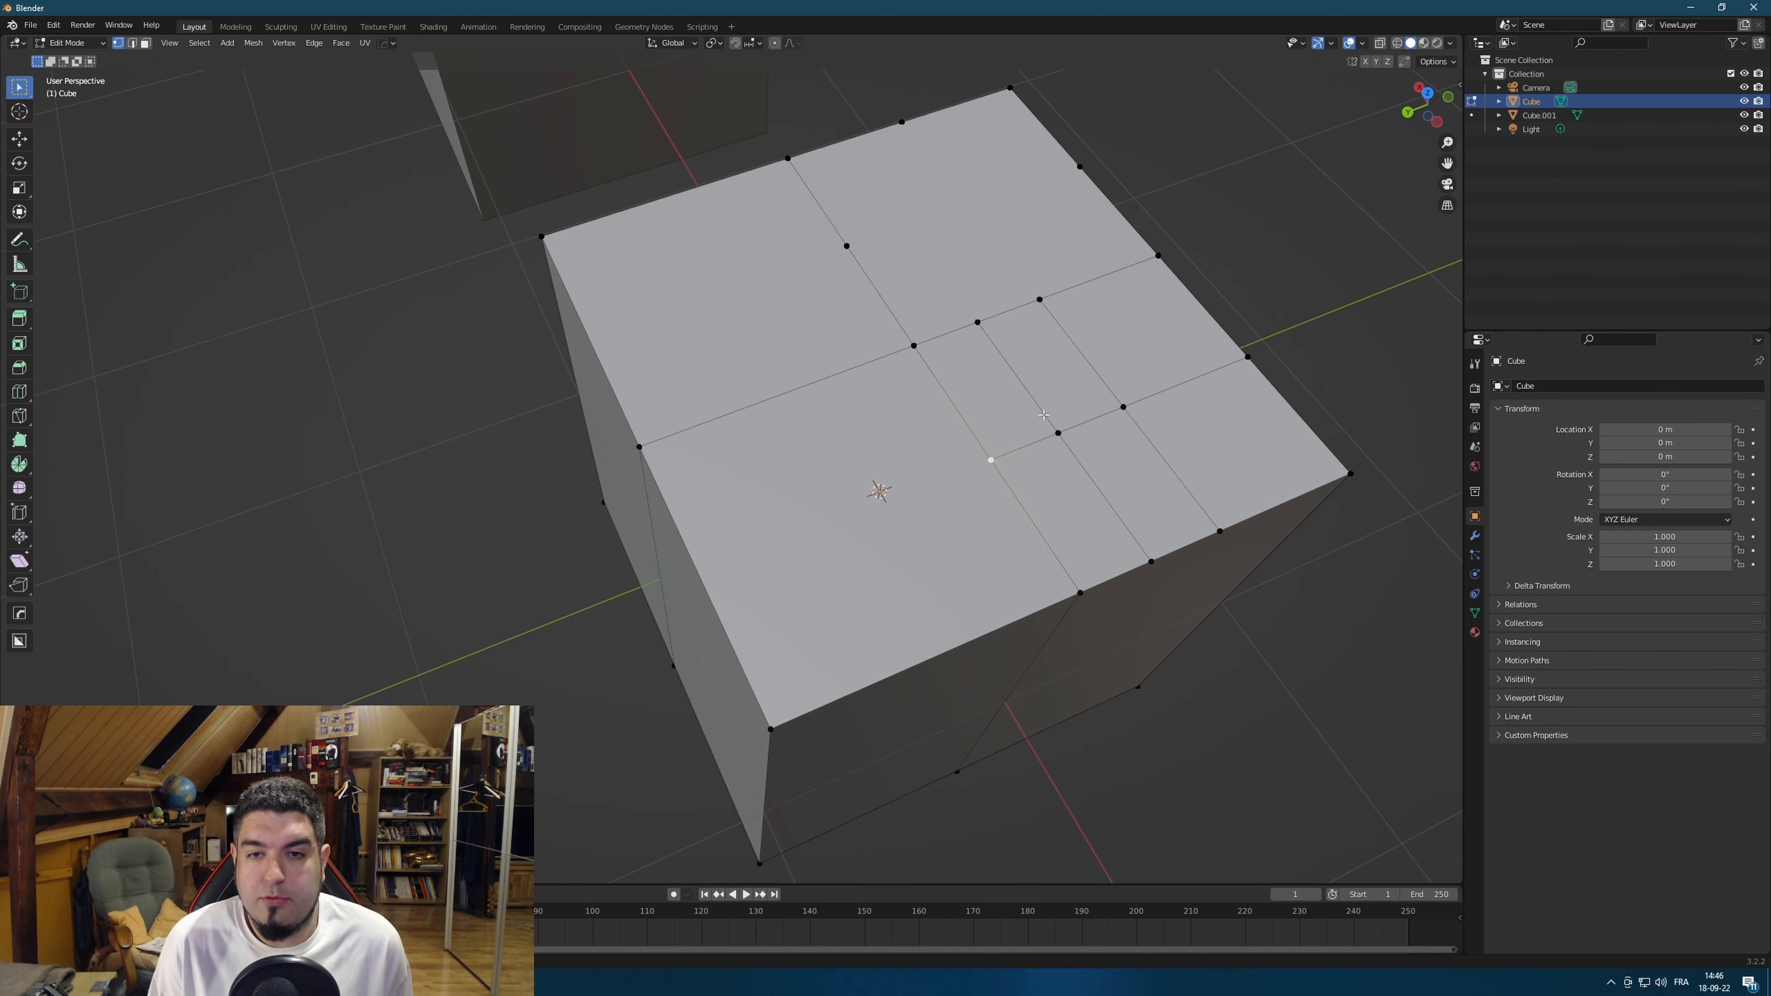
pyautogui.press('g')
pyautogui.click(1071, 428)
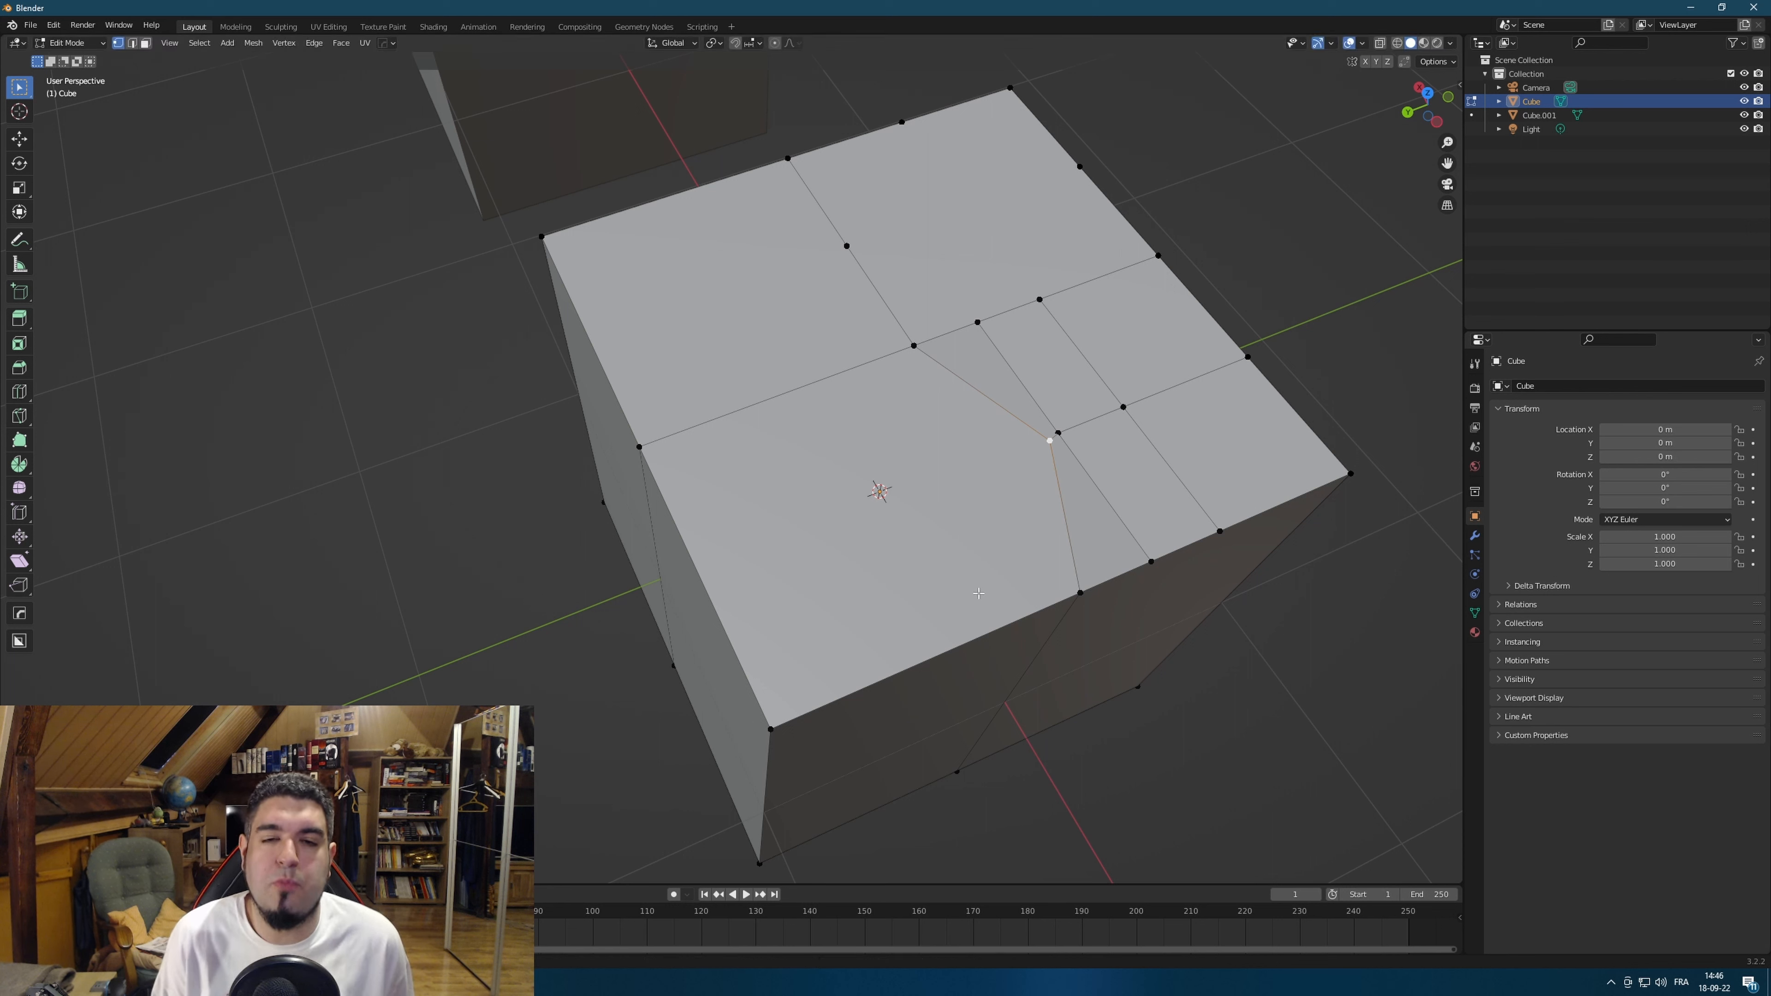
# Knife-cut a diagonal edge from the leftover vertex on the top's centre line to the midpoint of the outer edge.
pyautogui.moveTo(1044, 520); pyautogui.dragTo(1126, 524, button='middle')
pyautogui.moveTo(1185, 285); pyautogui.dragTo(1160, 297, button='middle')
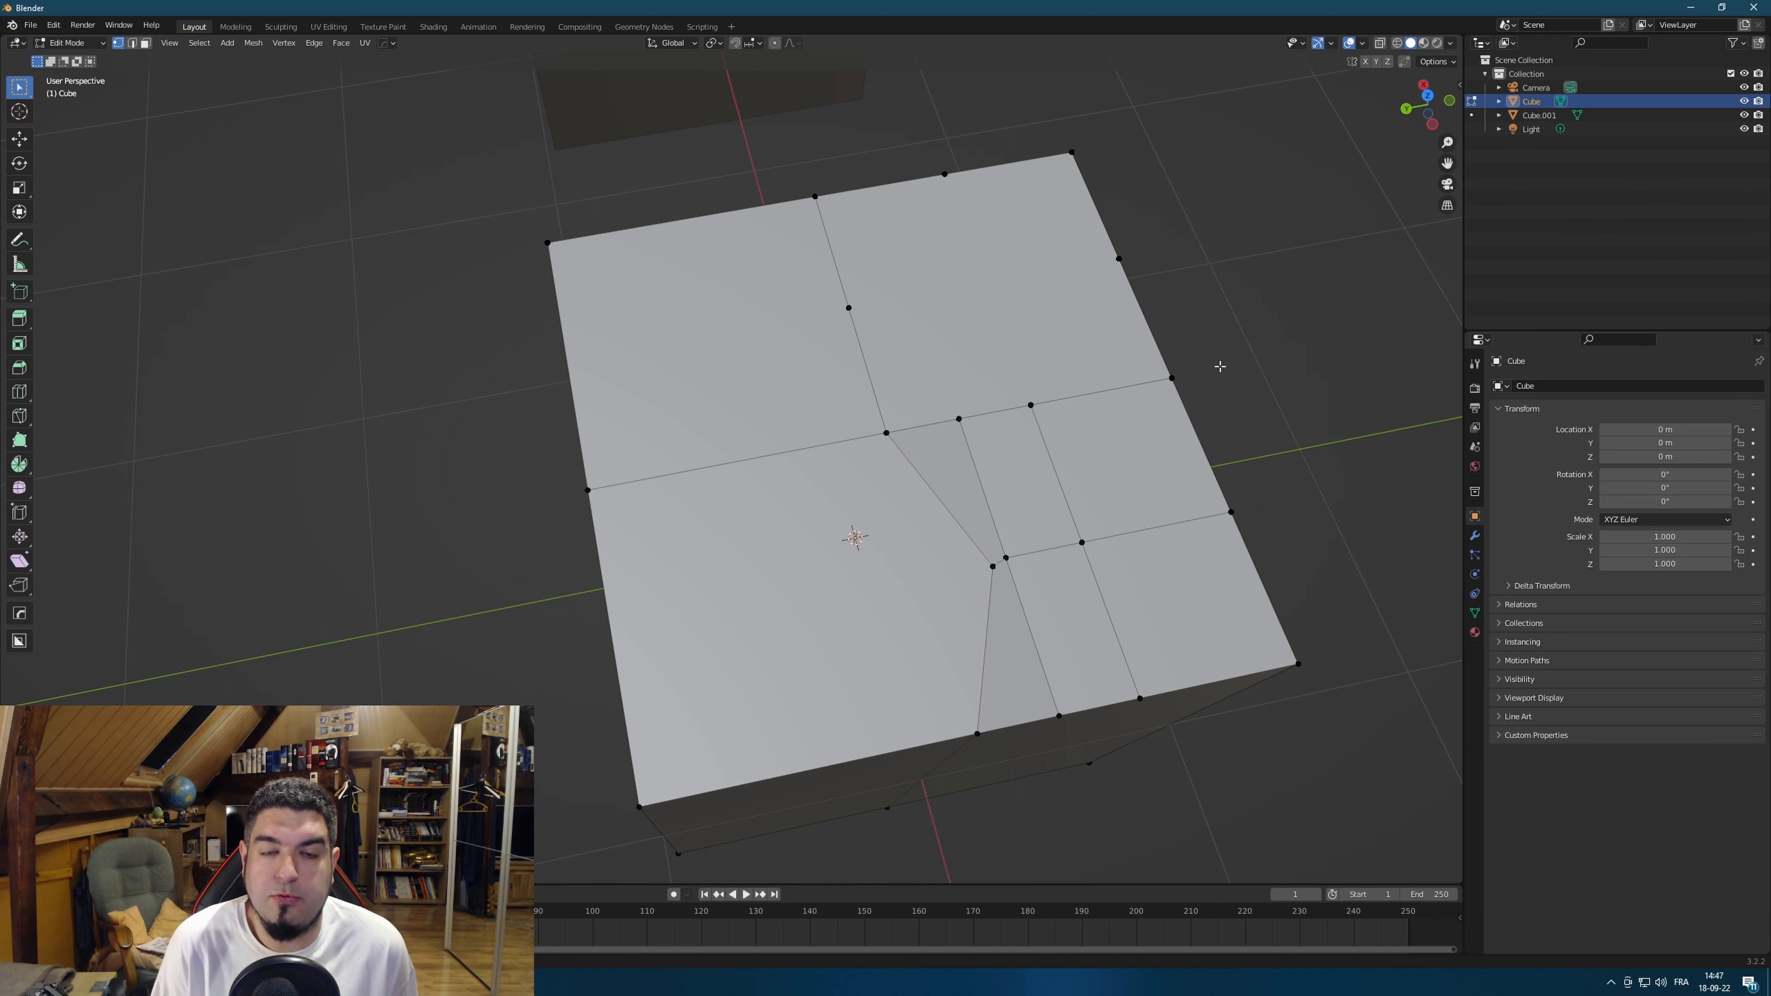
pyautogui.moveTo(1219, 366); pyautogui.dragTo(1005, 382, button='middle')
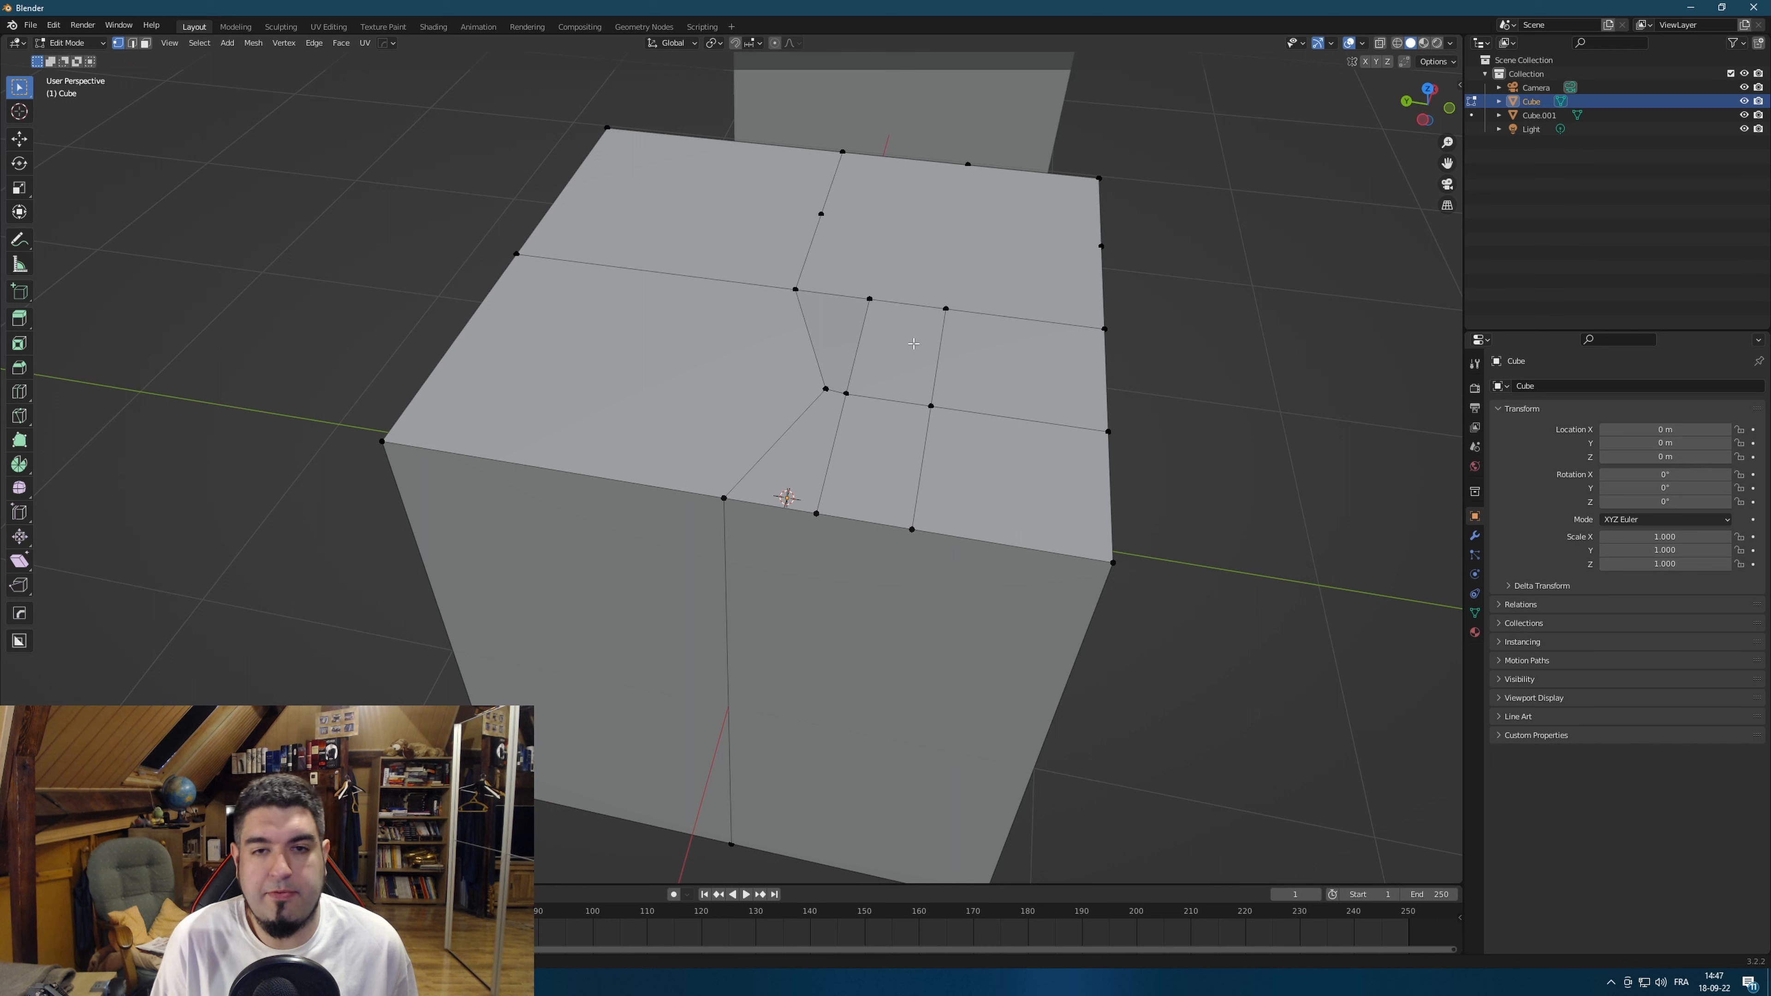
pyautogui.moveTo(1031, 410); pyautogui.dragTo(1025, 328, button='middle')
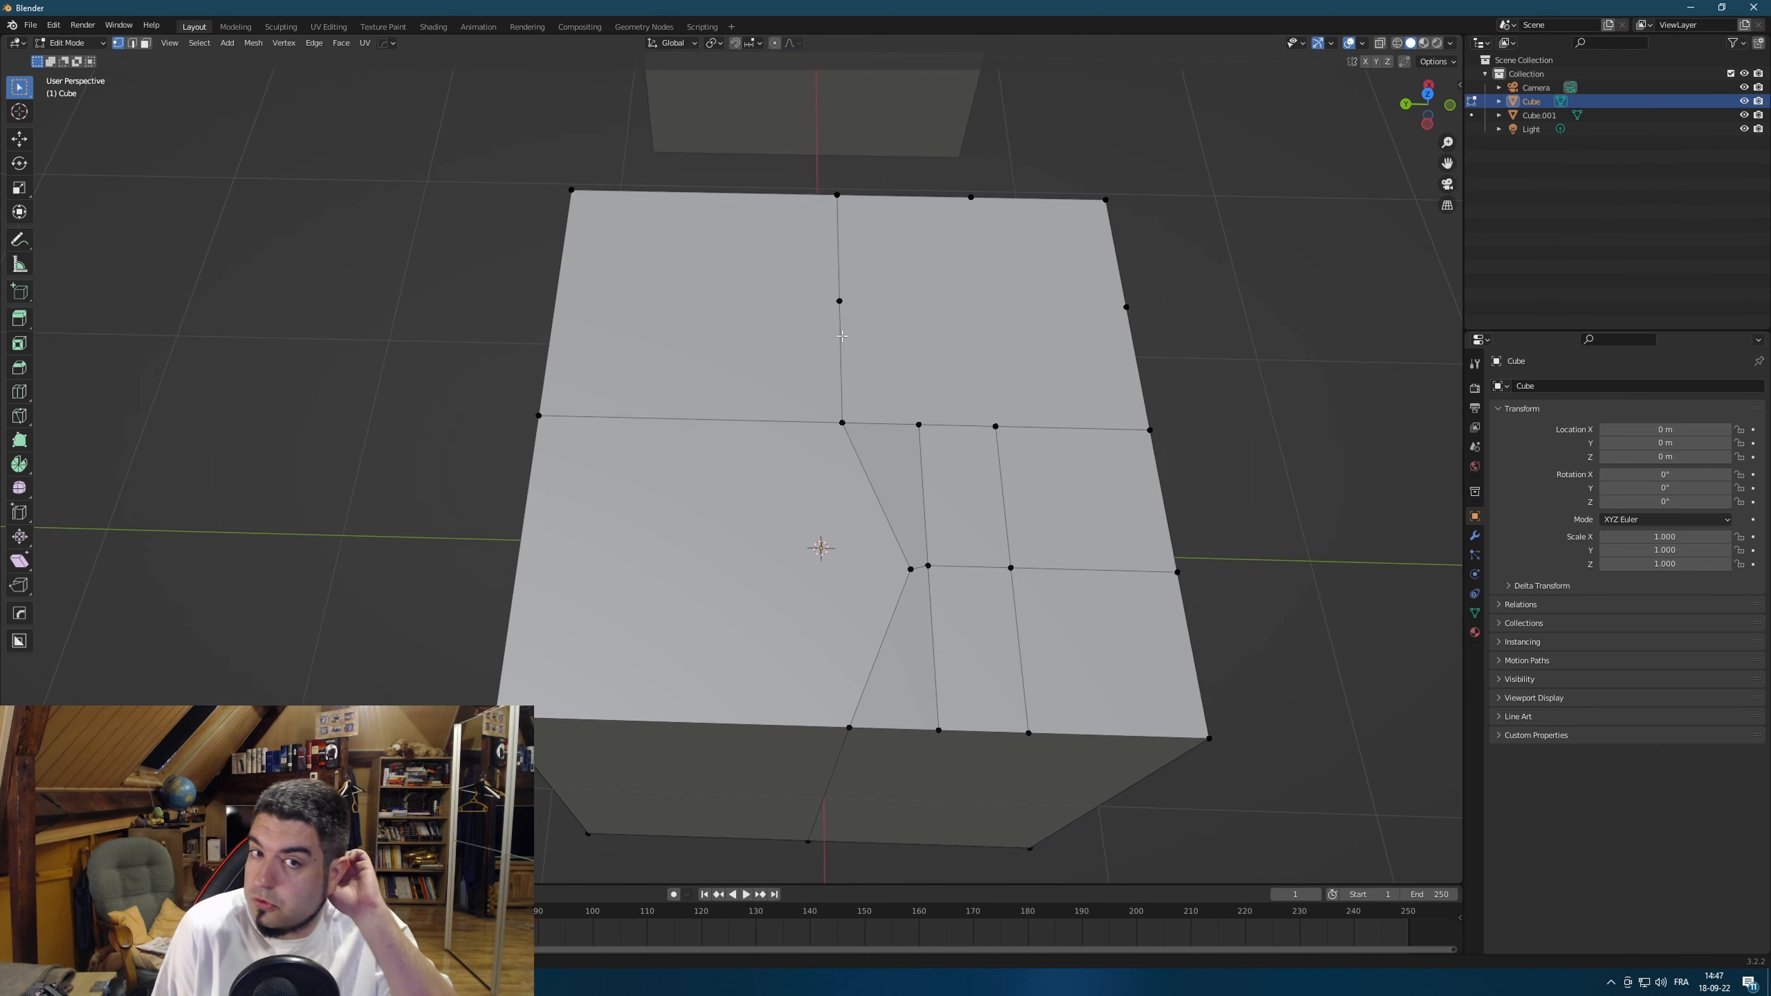
pyautogui.press('k')
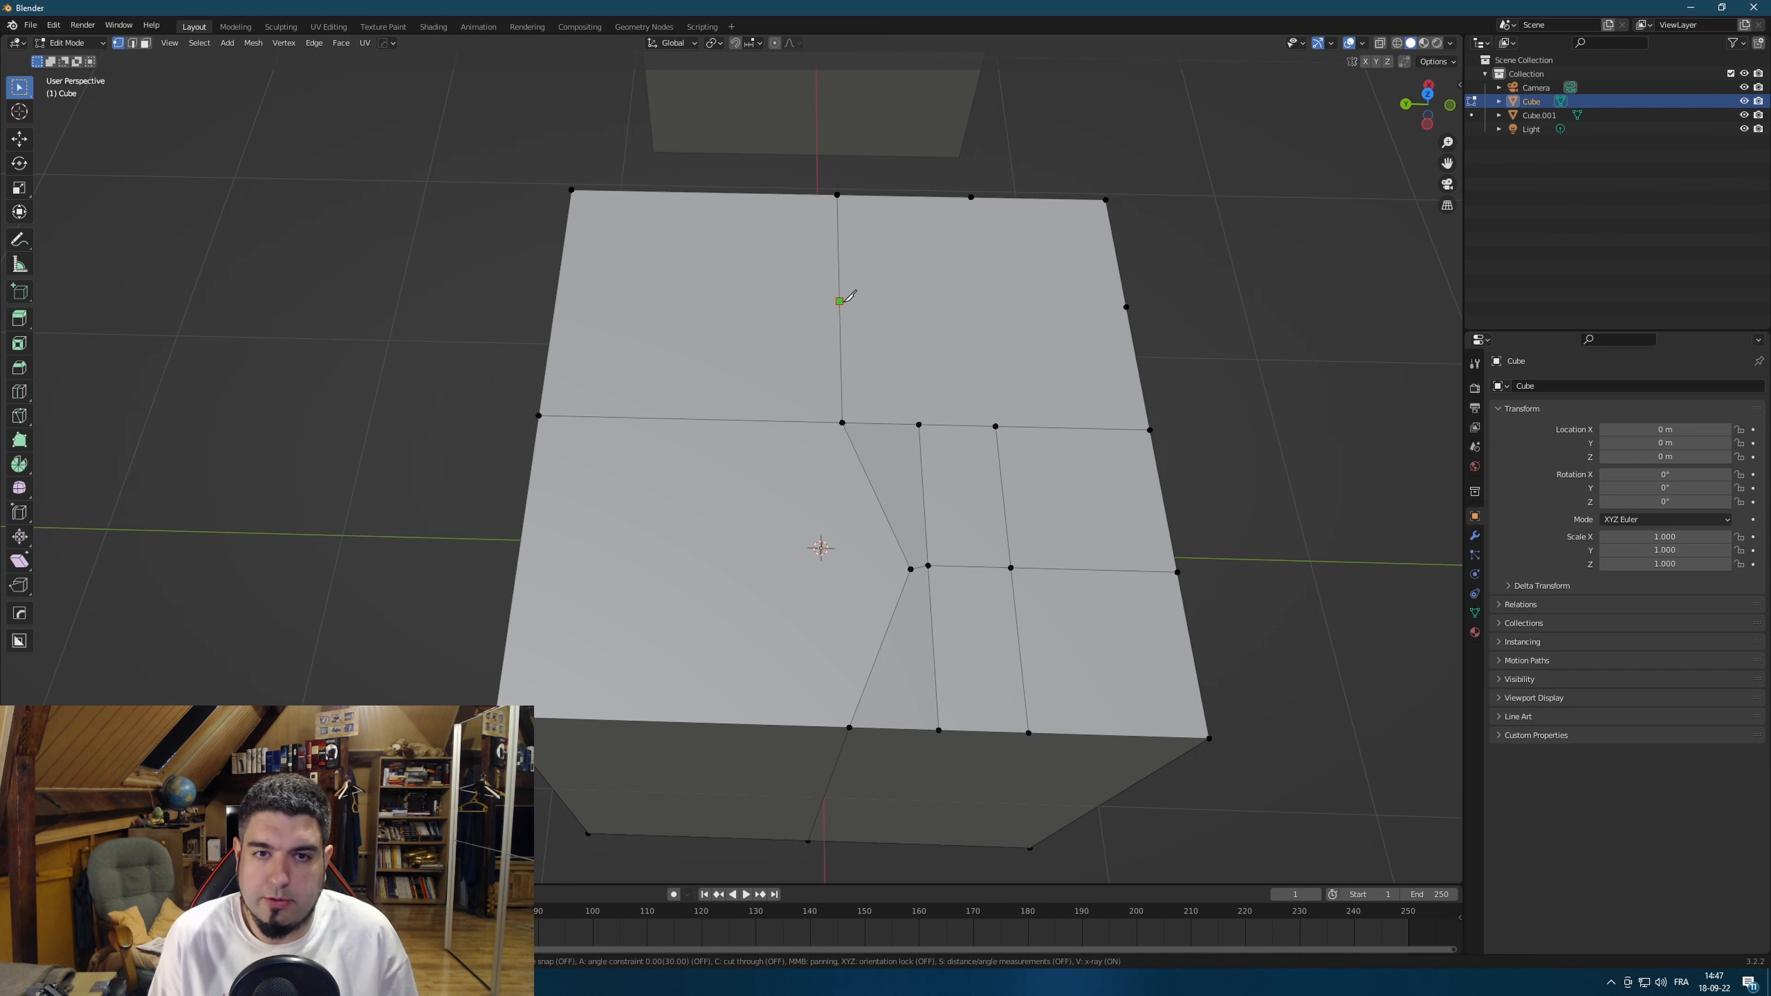
pyautogui.click(839, 301)
pyautogui.click(539, 417)
pyautogui.press('Return')
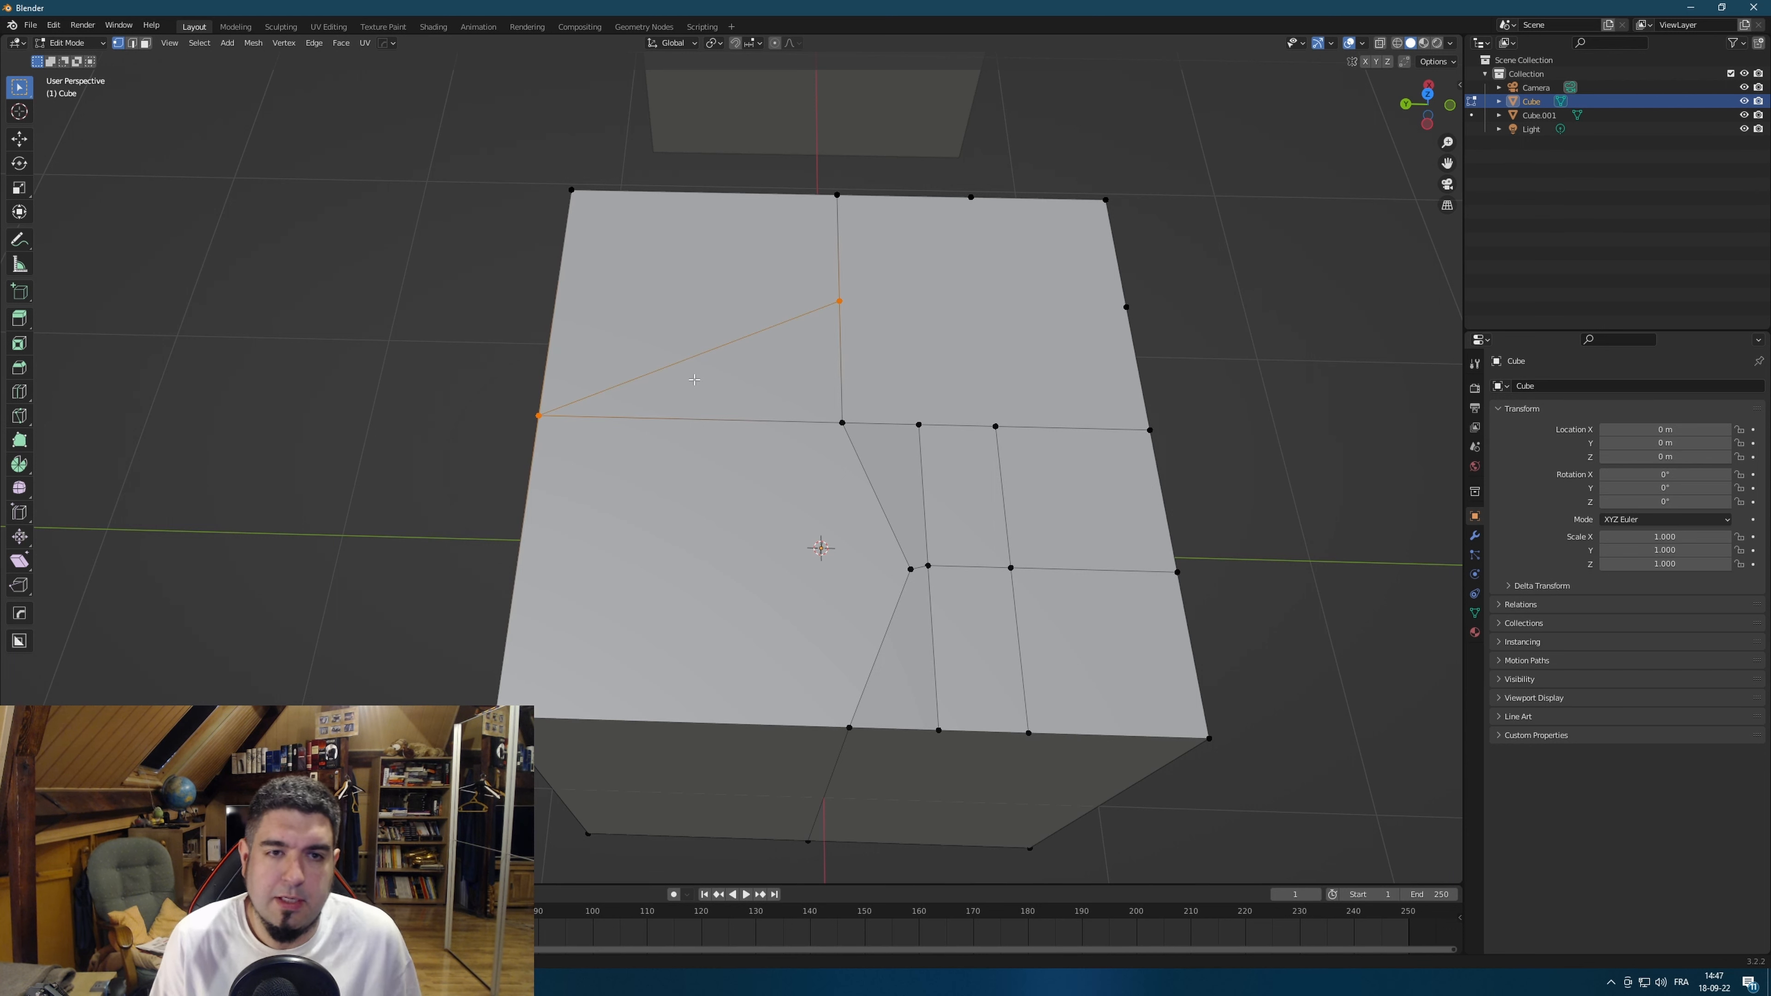
# Try subdividing the larger corner face beside the diagonal cut, and undo the subdivision.
pyautogui.press('3')
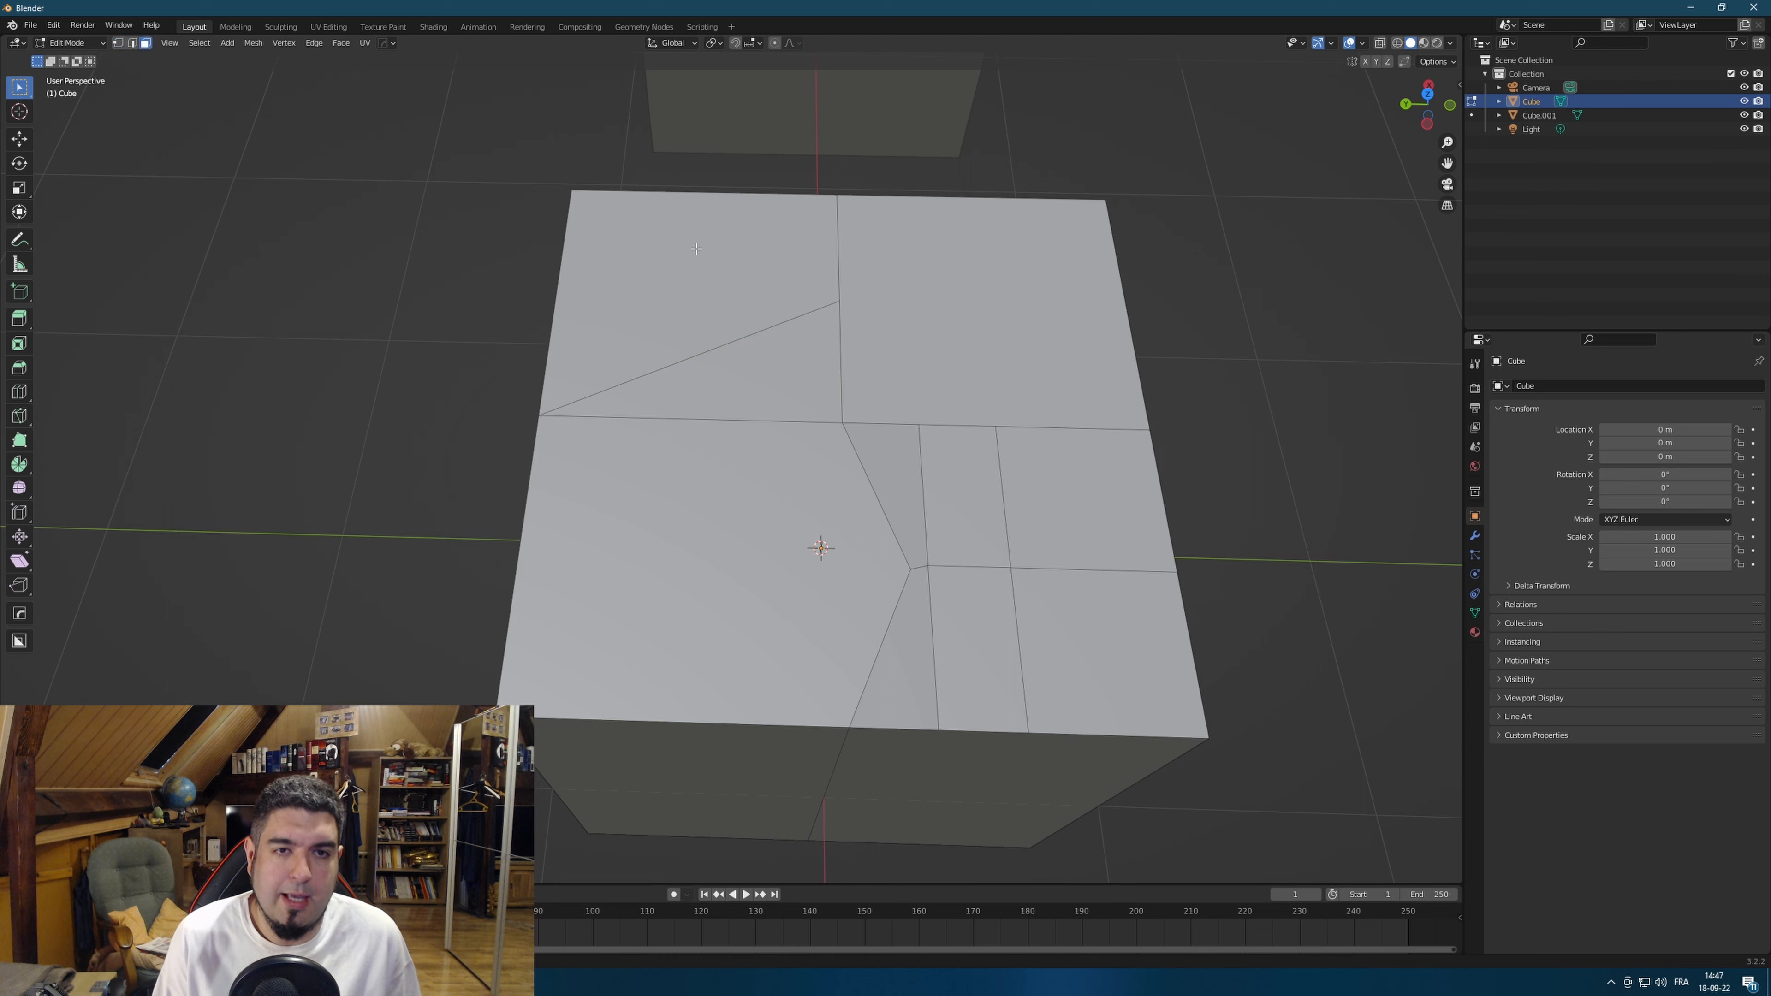
pyautogui.click(703, 252)
pyautogui.rightClick(703, 252)
pyautogui.click(703, 249)
pyautogui.moveTo(759, 368); pyautogui.dragTo(781, 374, button='middle')
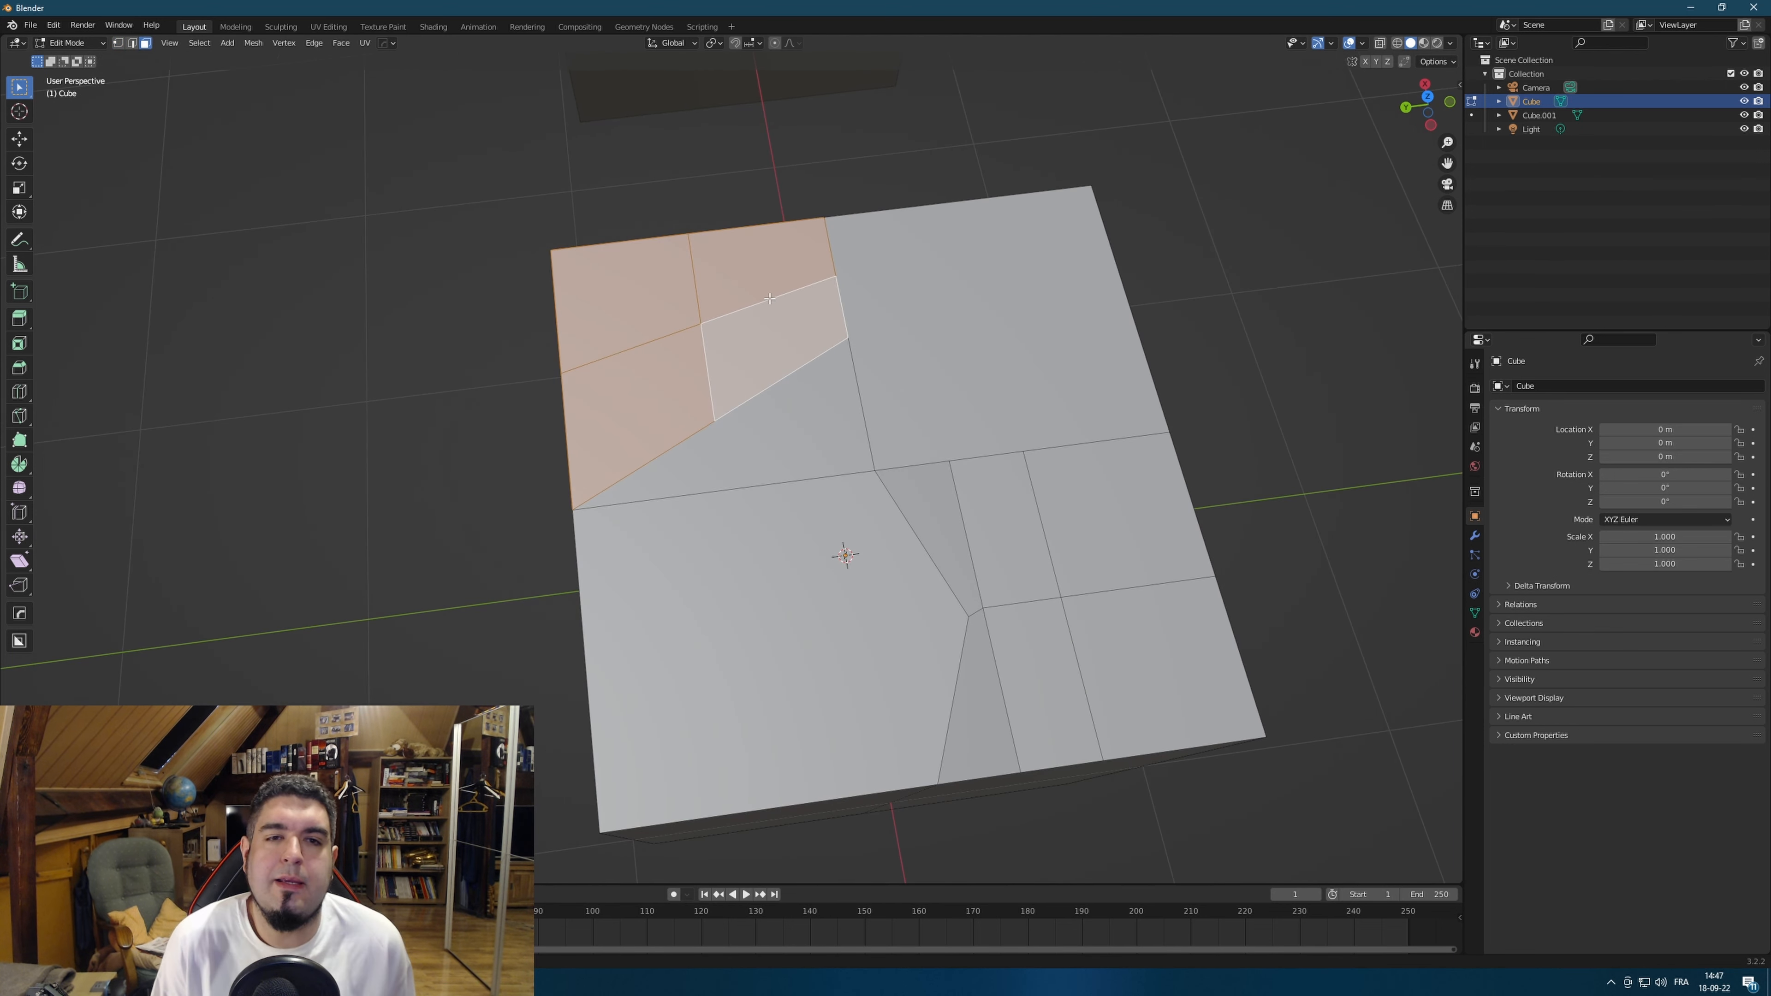
pyautogui.hotkey('ctrl', 'z')
# Add a loop cut across the corner face beside the diagonal cut and down the adjoining side of the cube.
pyautogui.moveTo(802, 395); pyautogui.dragTo(544, 309, button='middle')
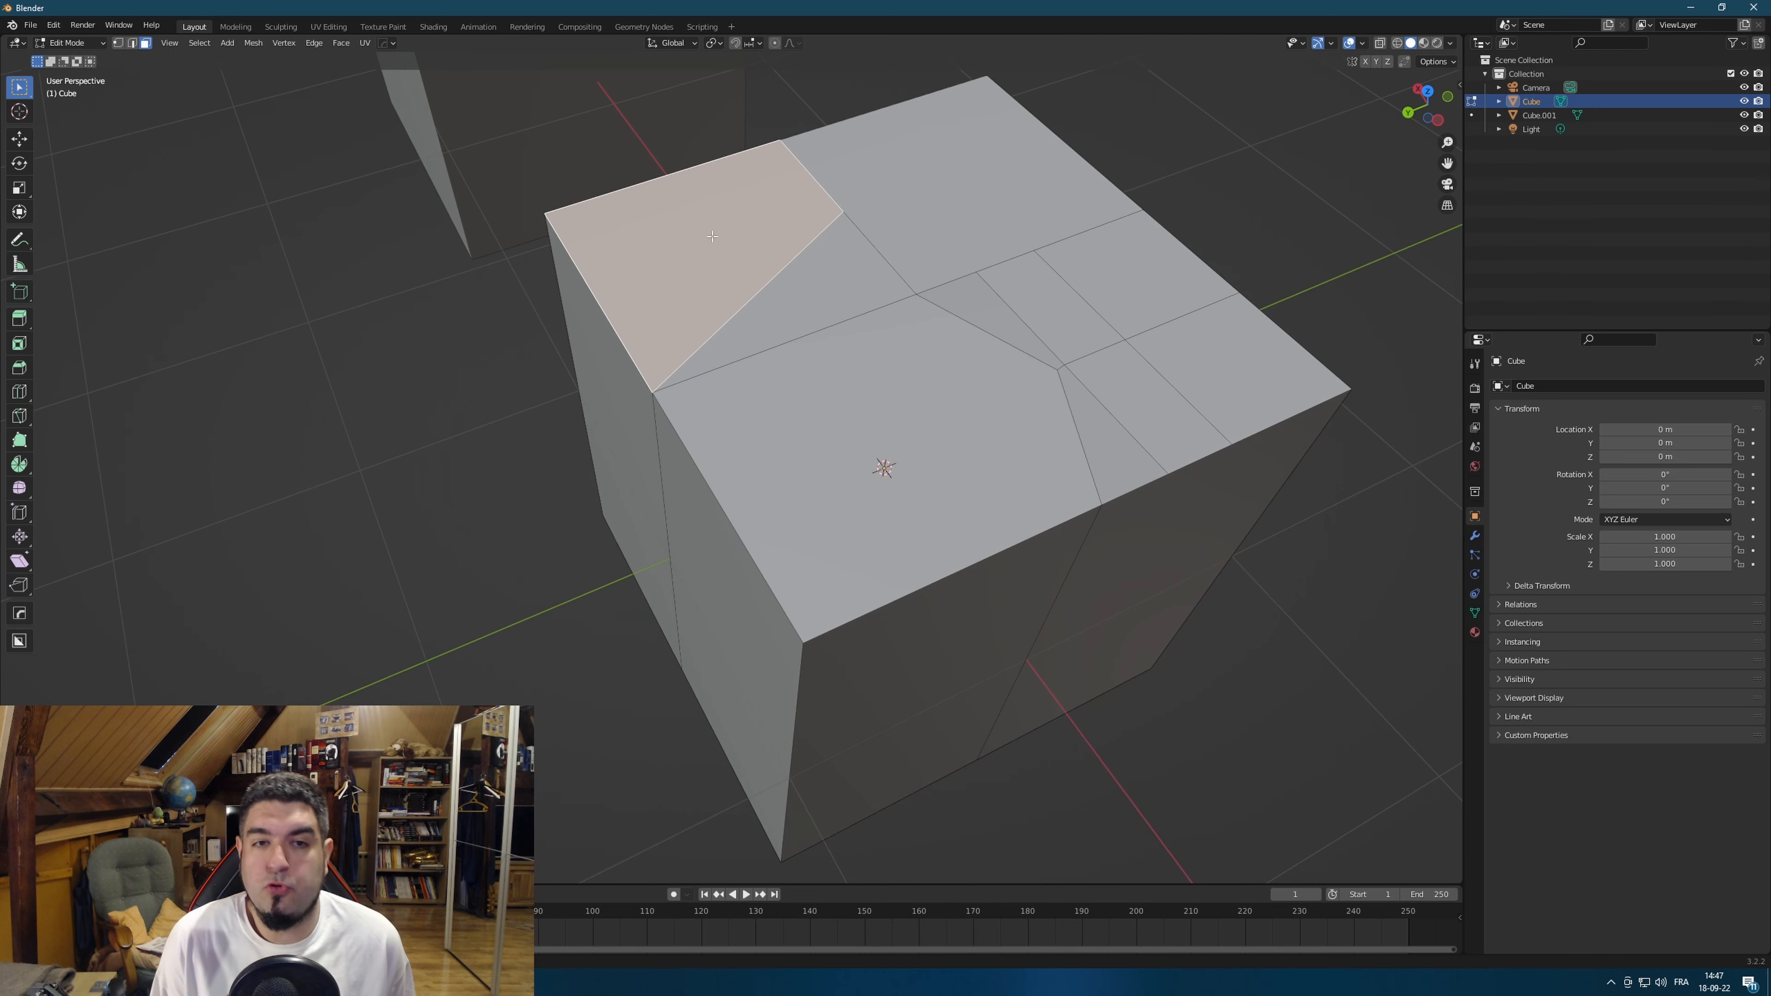
pyautogui.click(598, 269)
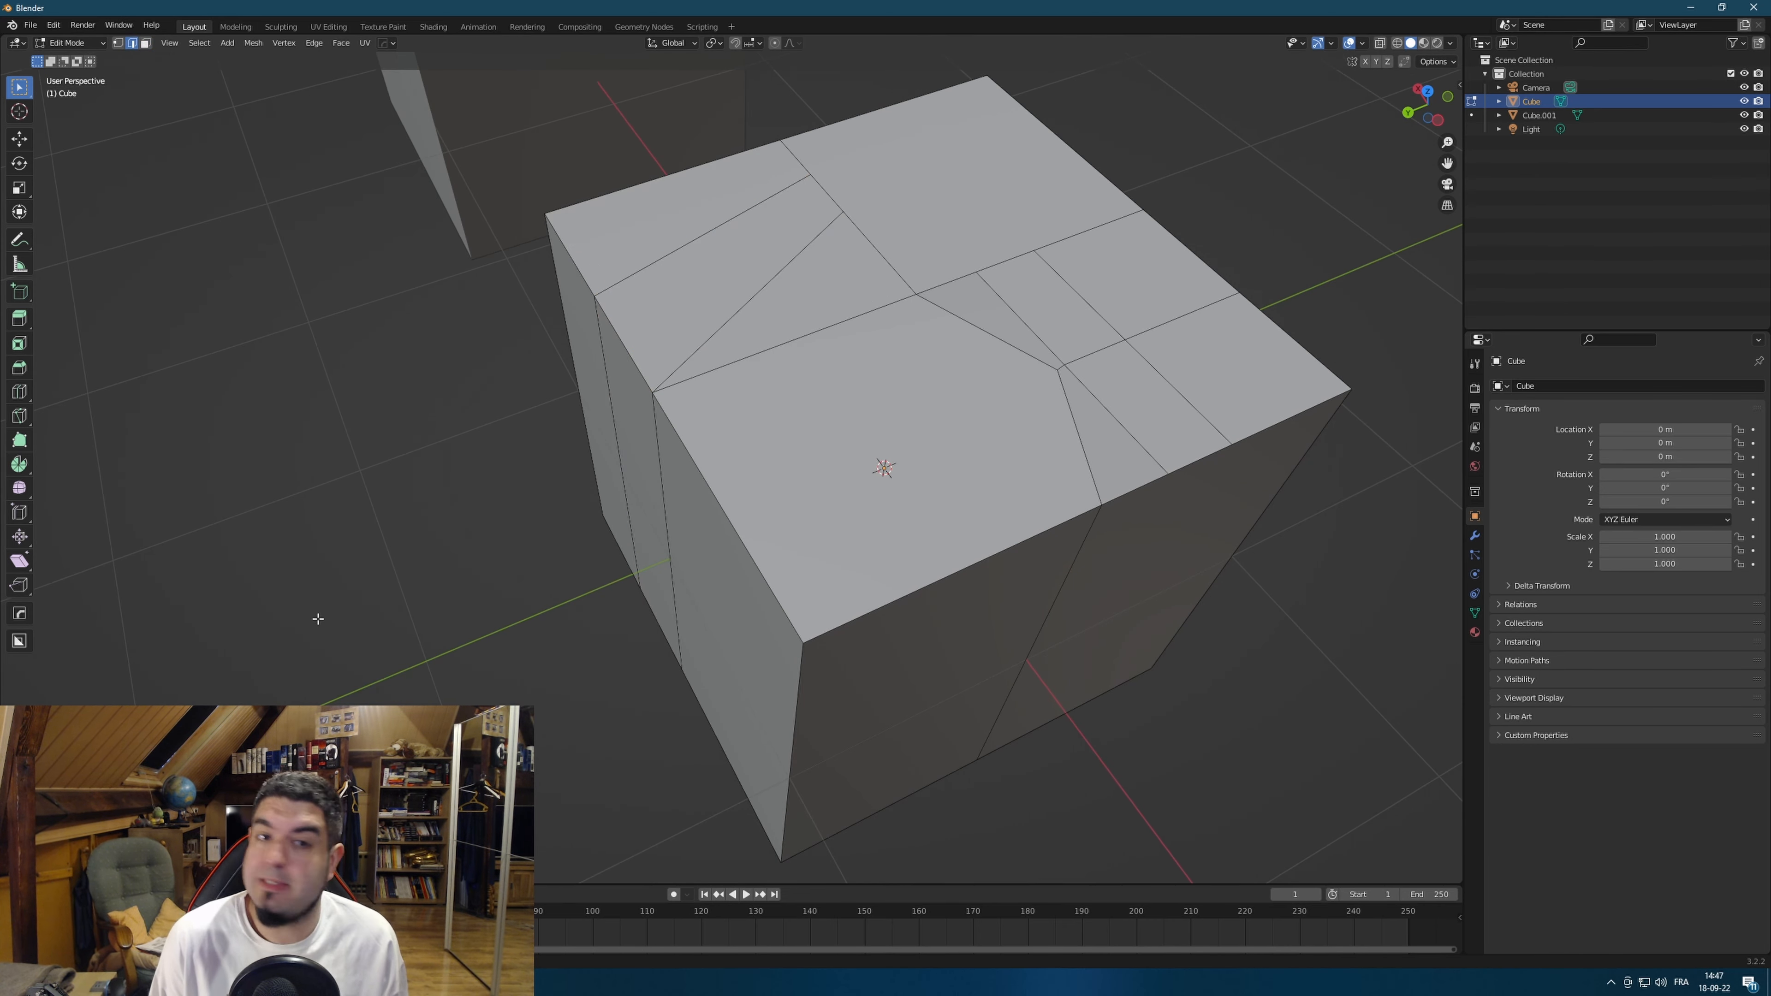
pyautogui.moveTo(636, 678); pyautogui.dragTo(824, 505, button='middle')
pyautogui.moveTo(927, 453); pyautogui.dragTo(947, 423, button='middle')
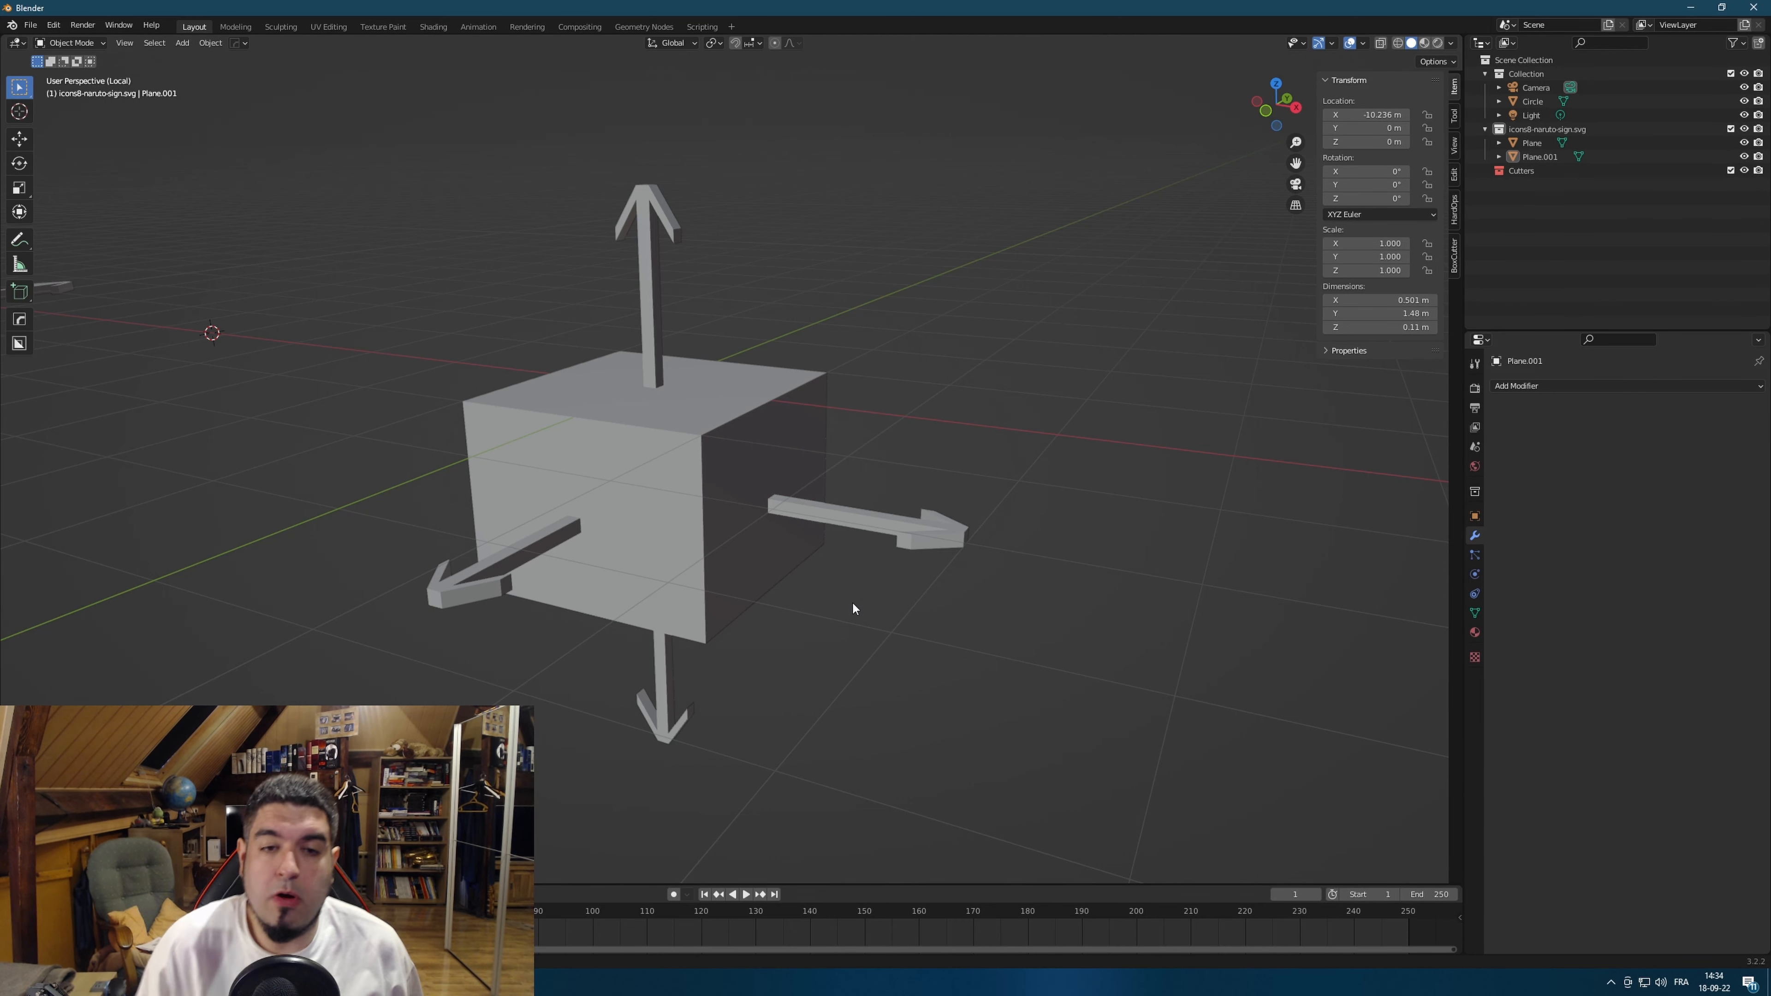
# Select the cube with protruding arrows in the other scene and examine its arrow directions from several angles.
pyautogui.moveTo(852, 601); pyautogui.dragTo(785, 515, button='middle')
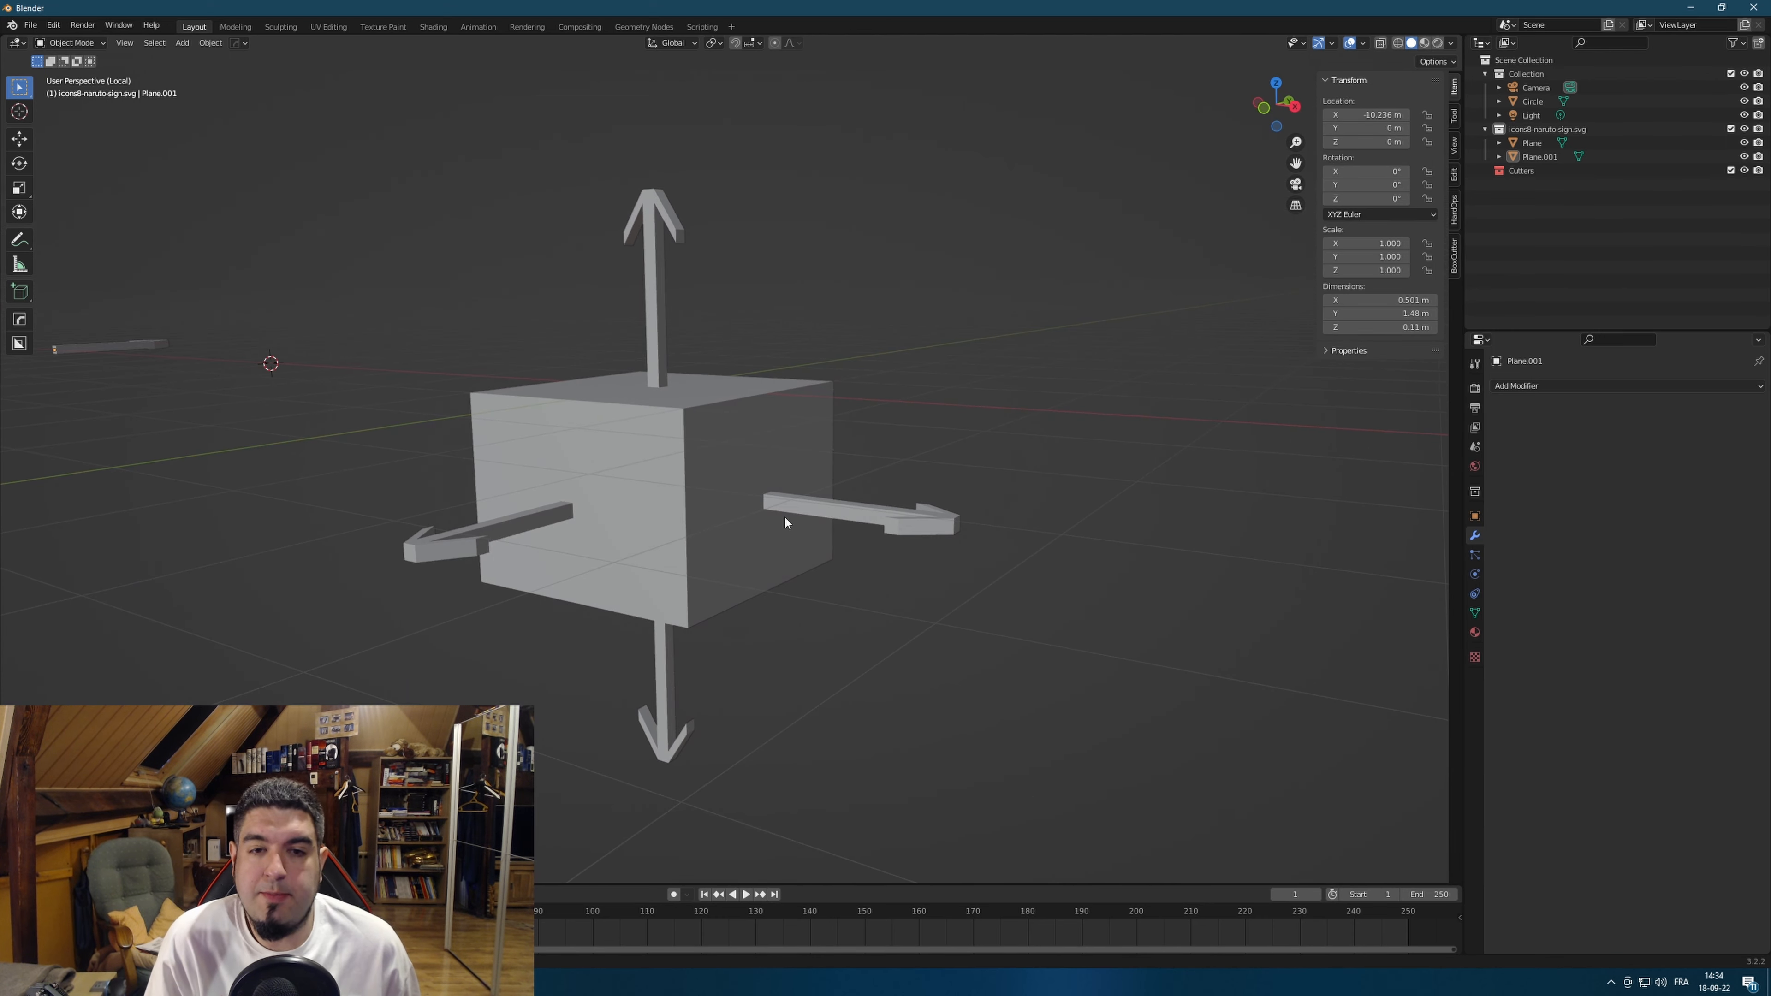
pyautogui.click(848, 524)
pyautogui.moveTo(977, 612); pyautogui.dragTo(815, 492, button='middle')
pyautogui.scroll(1, 788, 538)
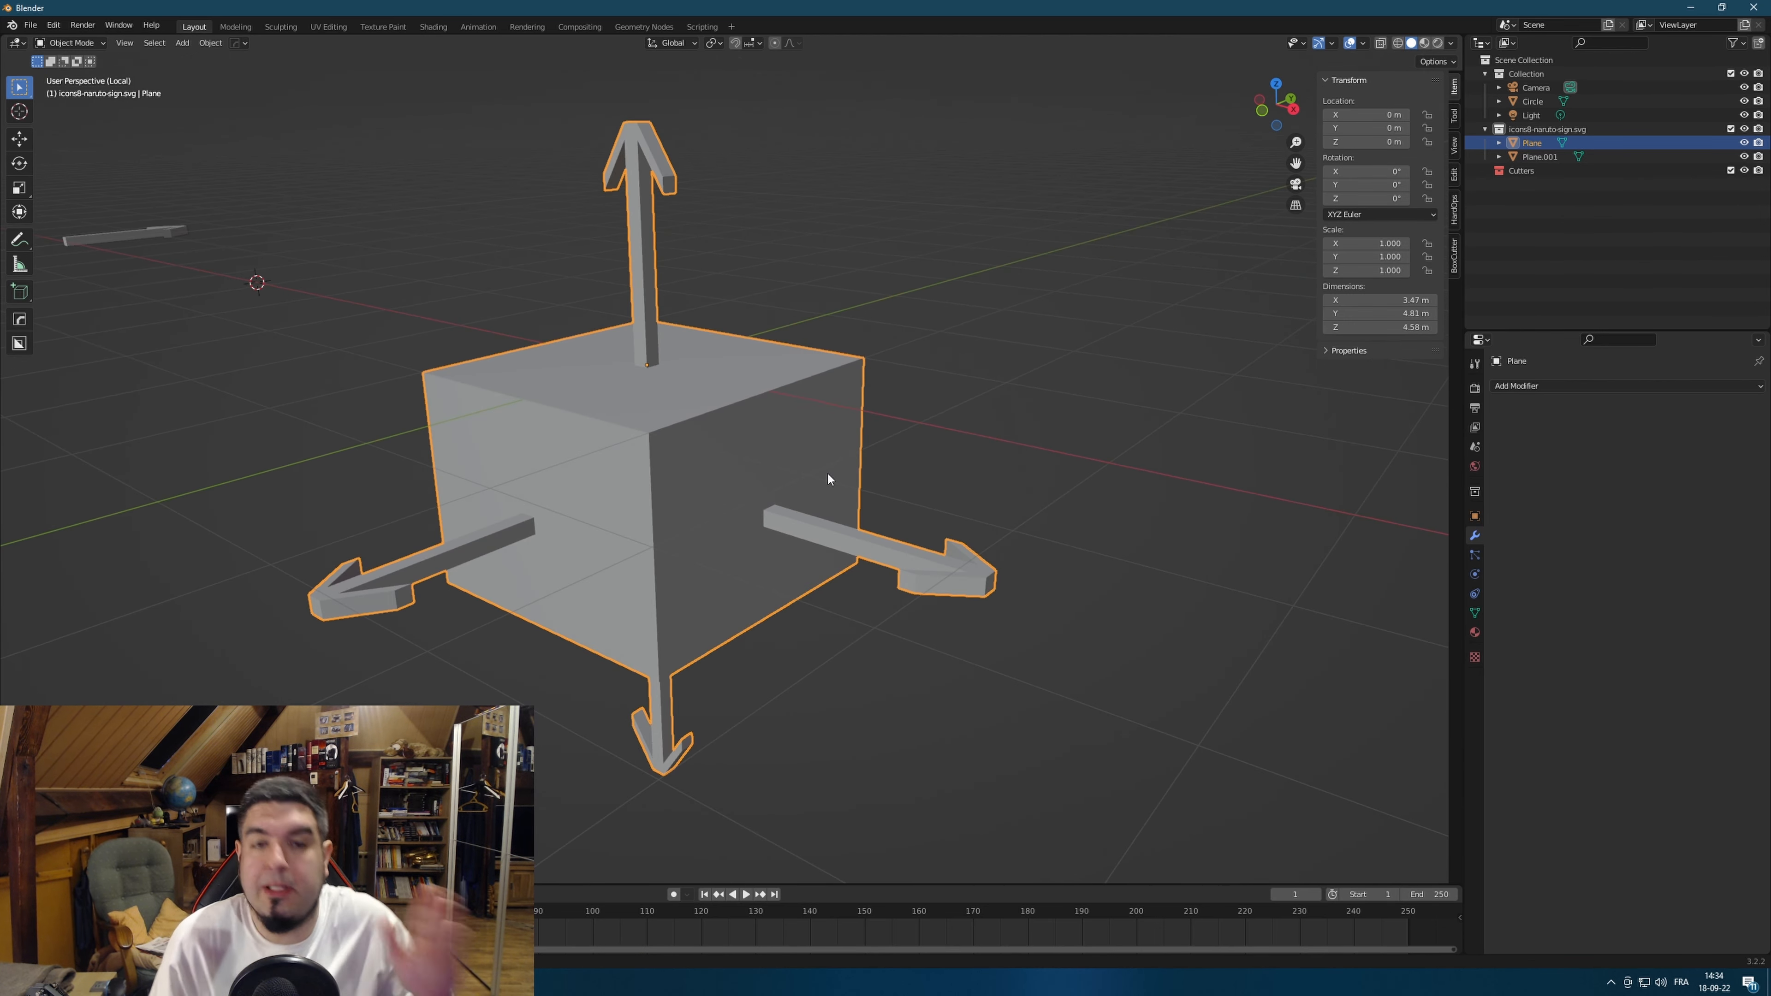
pyautogui.moveTo(706, 450); pyautogui.dragTo(663, 449, button='middle')
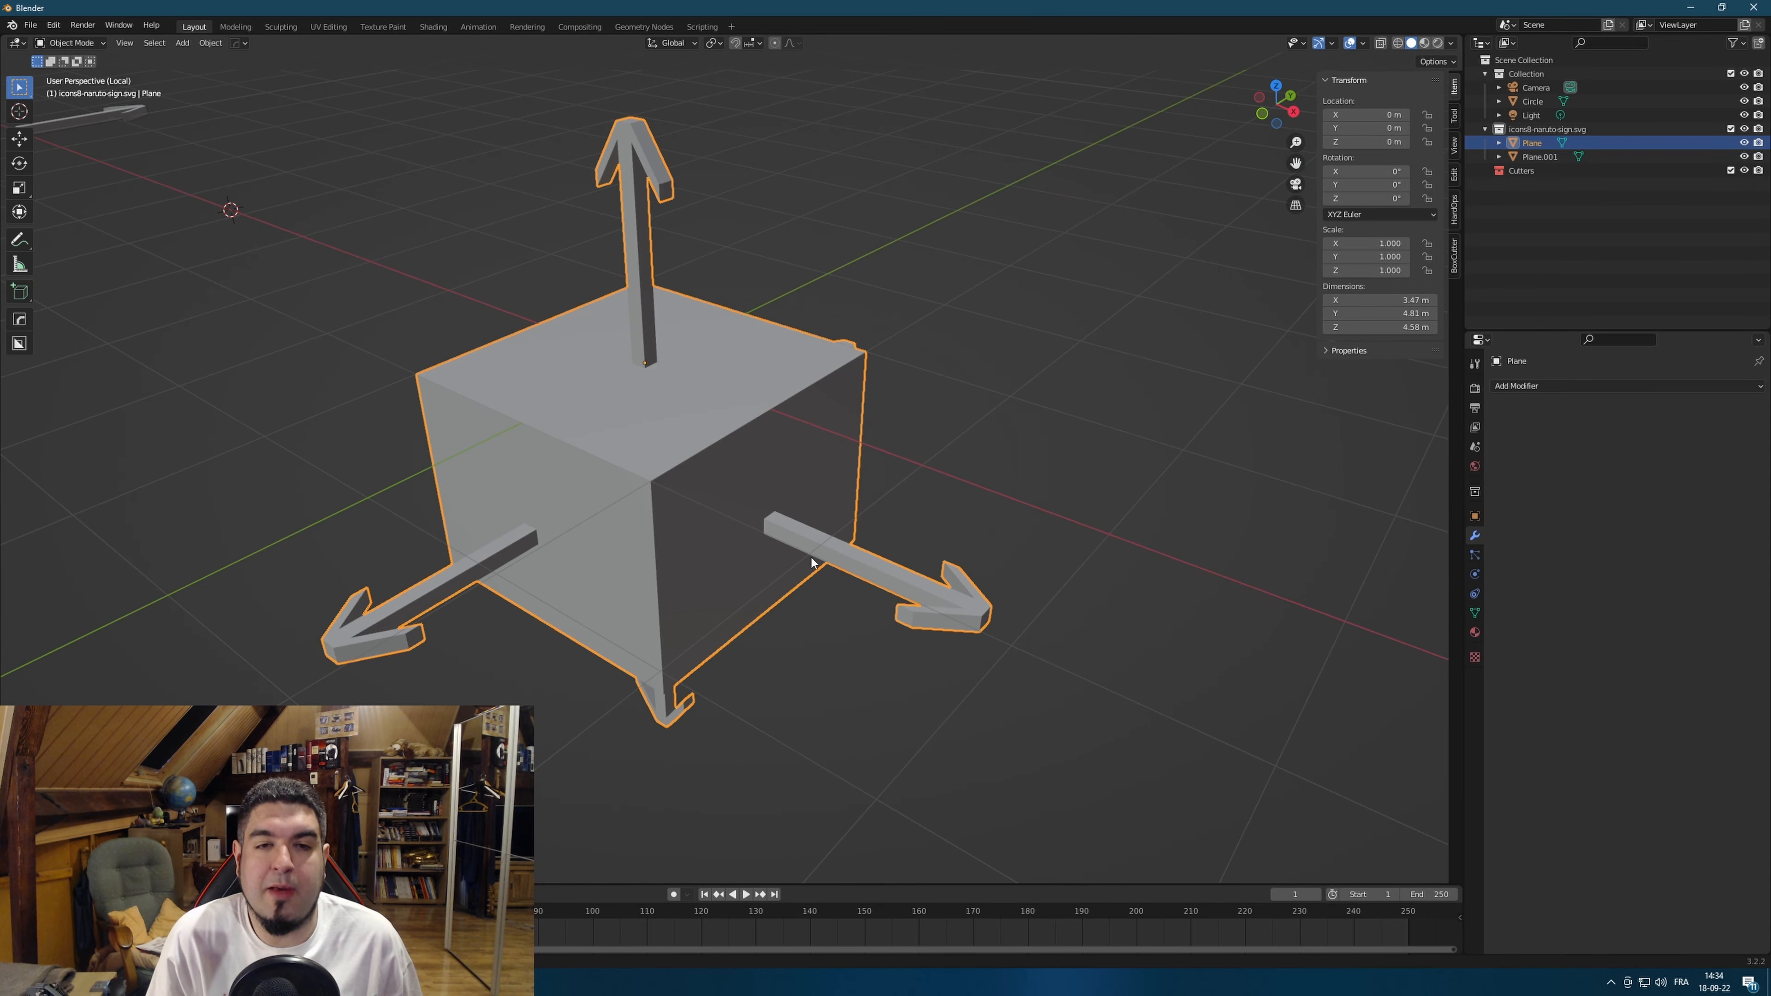
pyautogui.moveTo(812, 562); pyautogui.dragTo(1006, 539, button='middle')
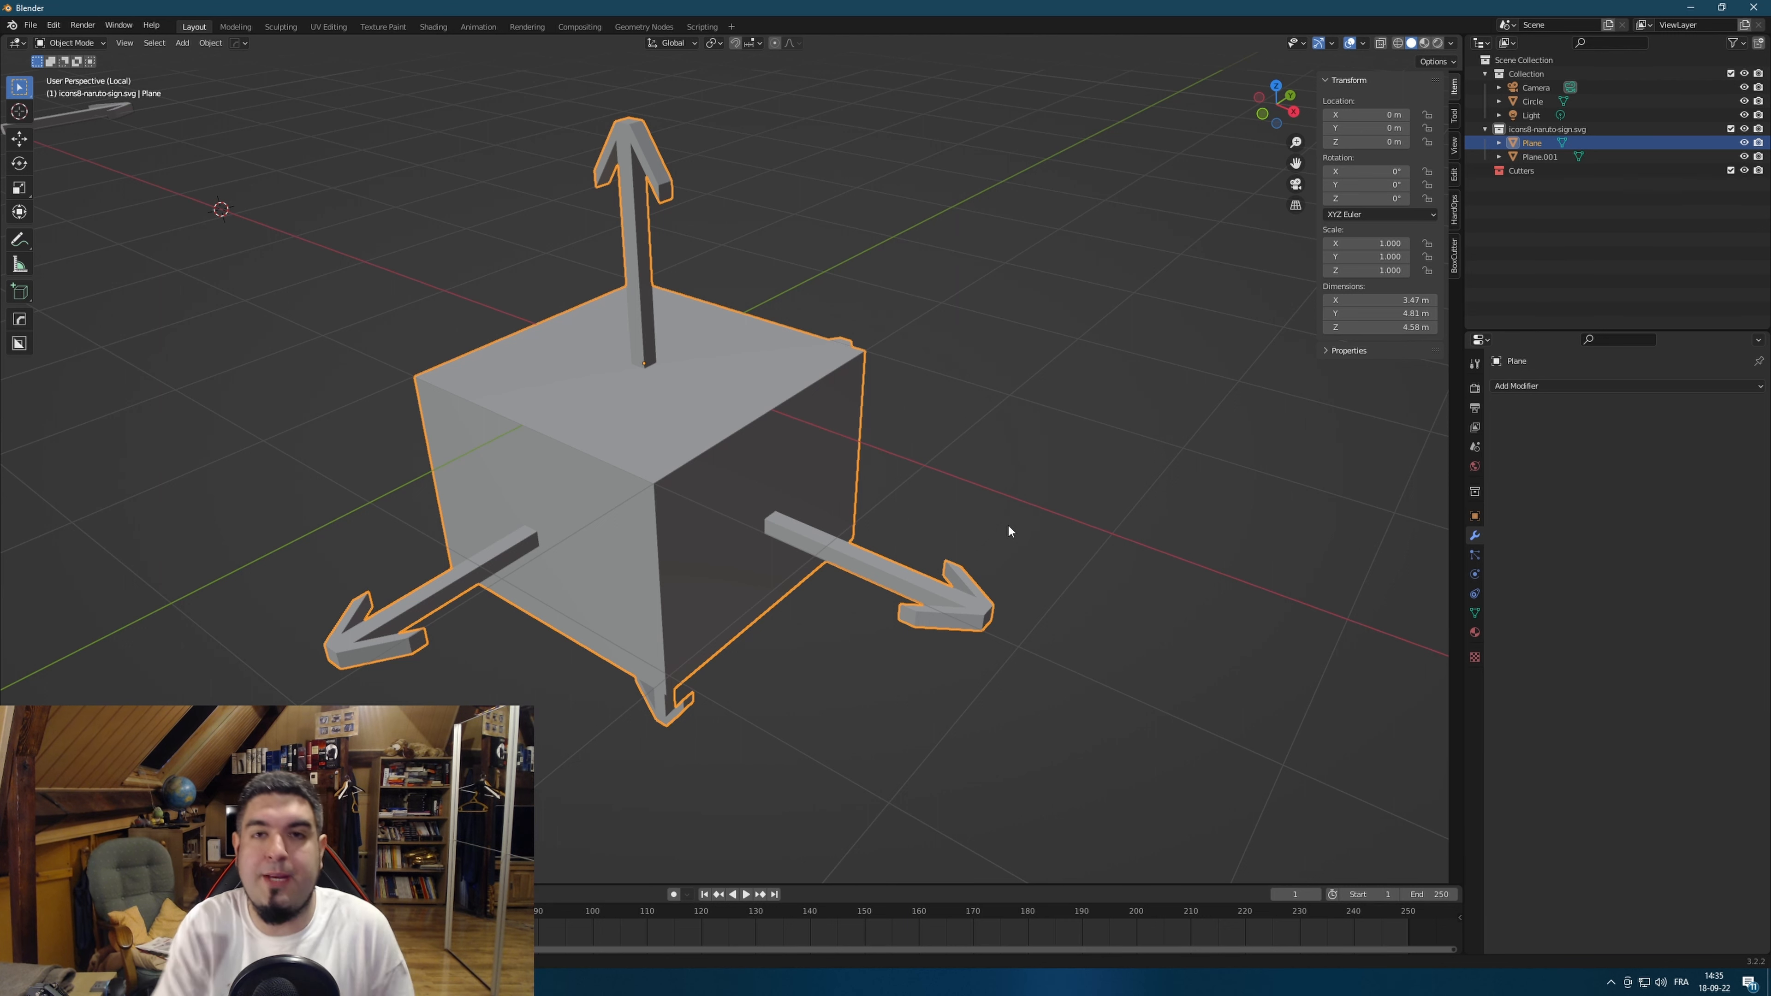
pyautogui.moveTo(1020, 490); pyautogui.dragTo(1100, 489, button='middle')
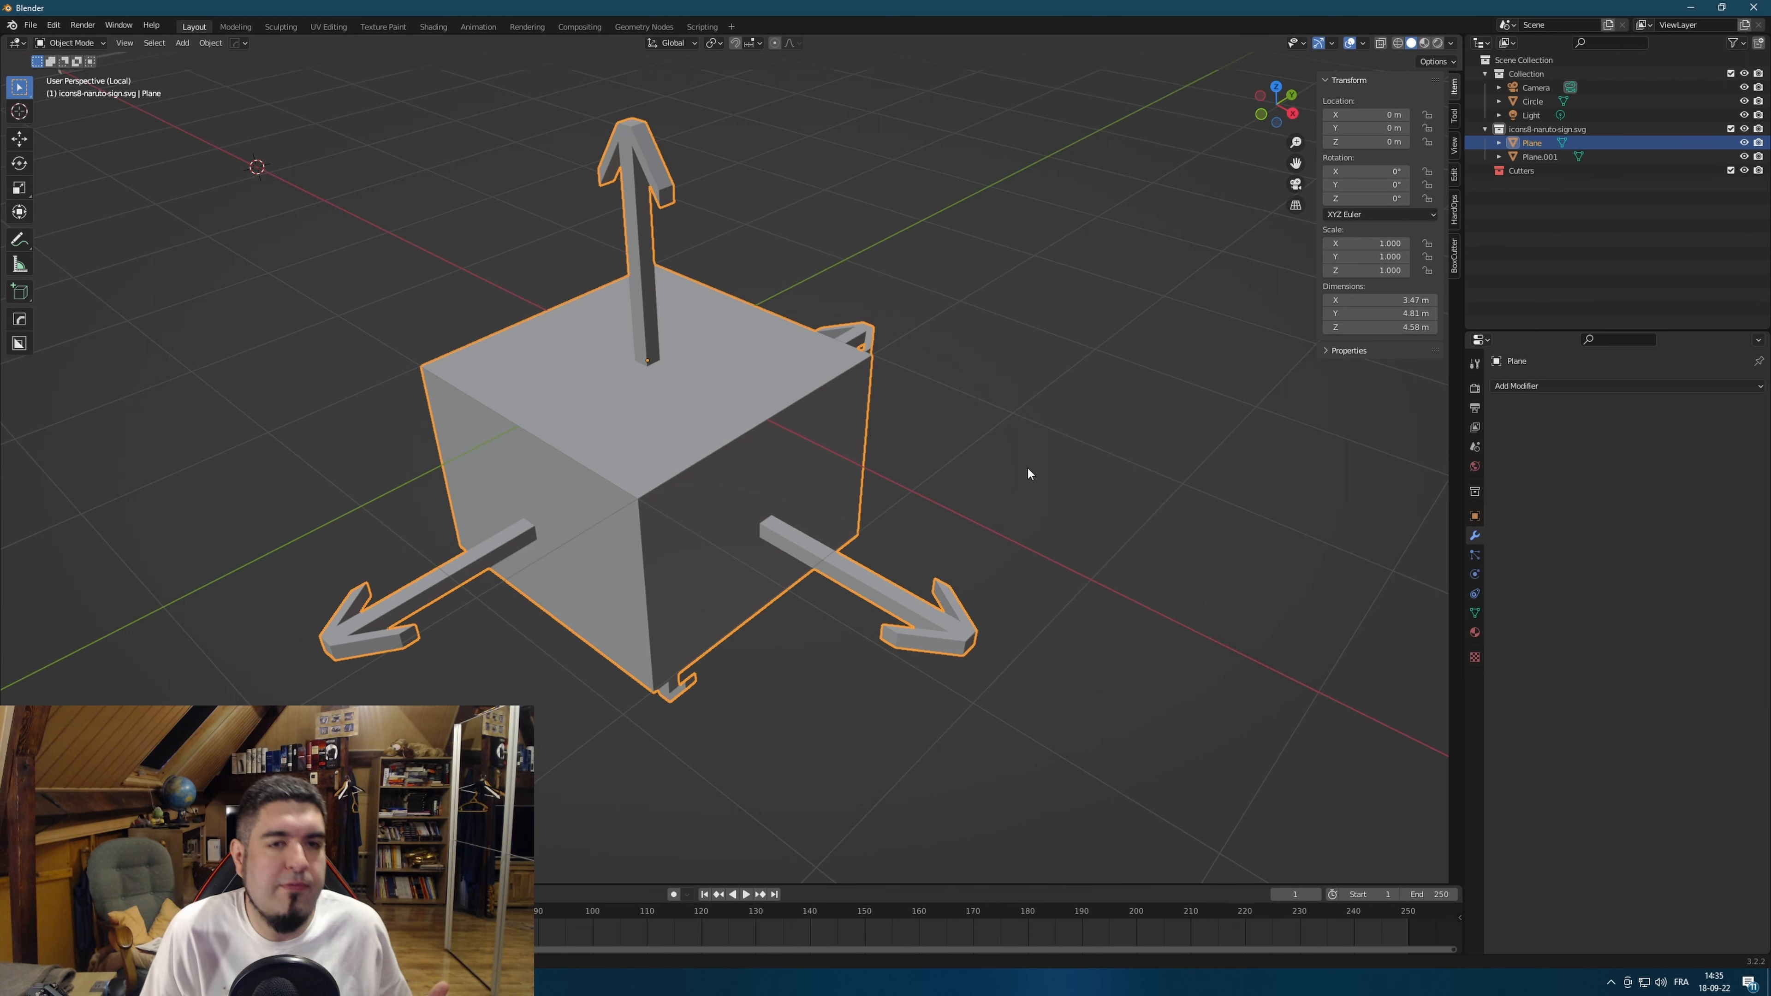
# Turn on the Face Orientation overlay for the cube with protruding arrows.
pyautogui.moveTo(996, 376)
pyautogui.mouseDown(button='middle')
pyautogui.moveTo(1036, 395)
pyautogui.moveTo(1019, 391)
pyautogui.mouseUp(button='middle')
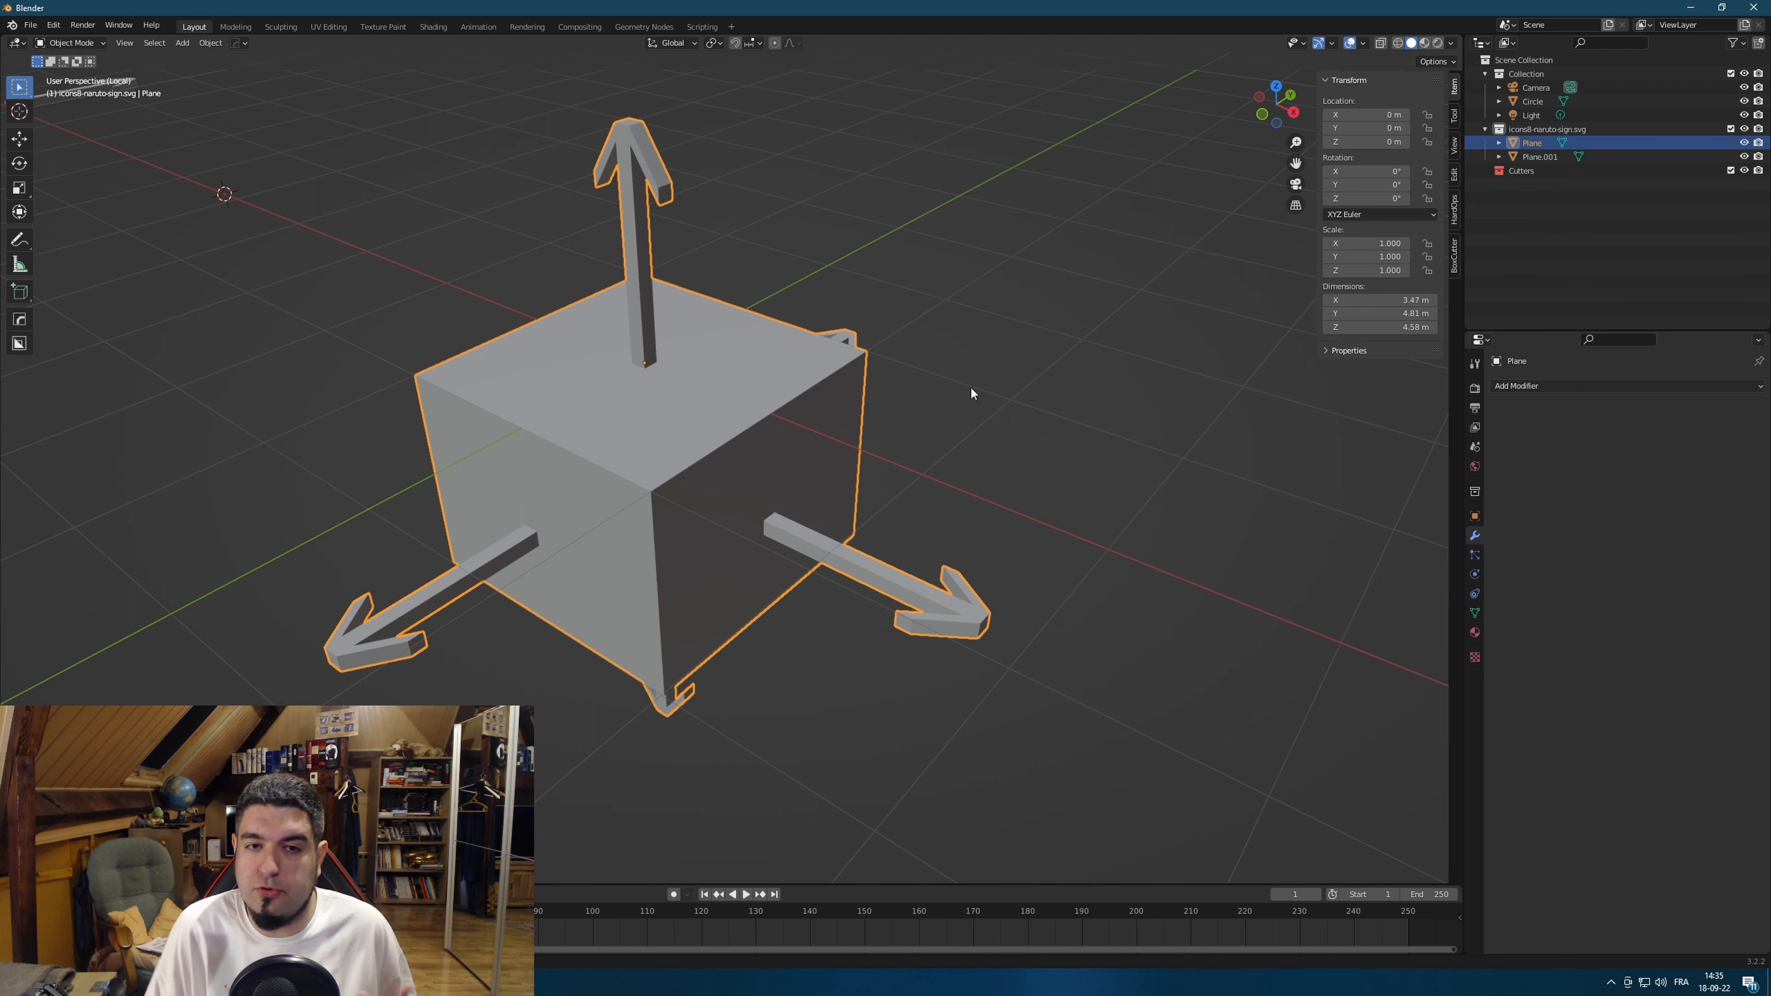
pyautogui.moveTo(990, 333); pyautogui.dragTo(1006, 348, button='middle')
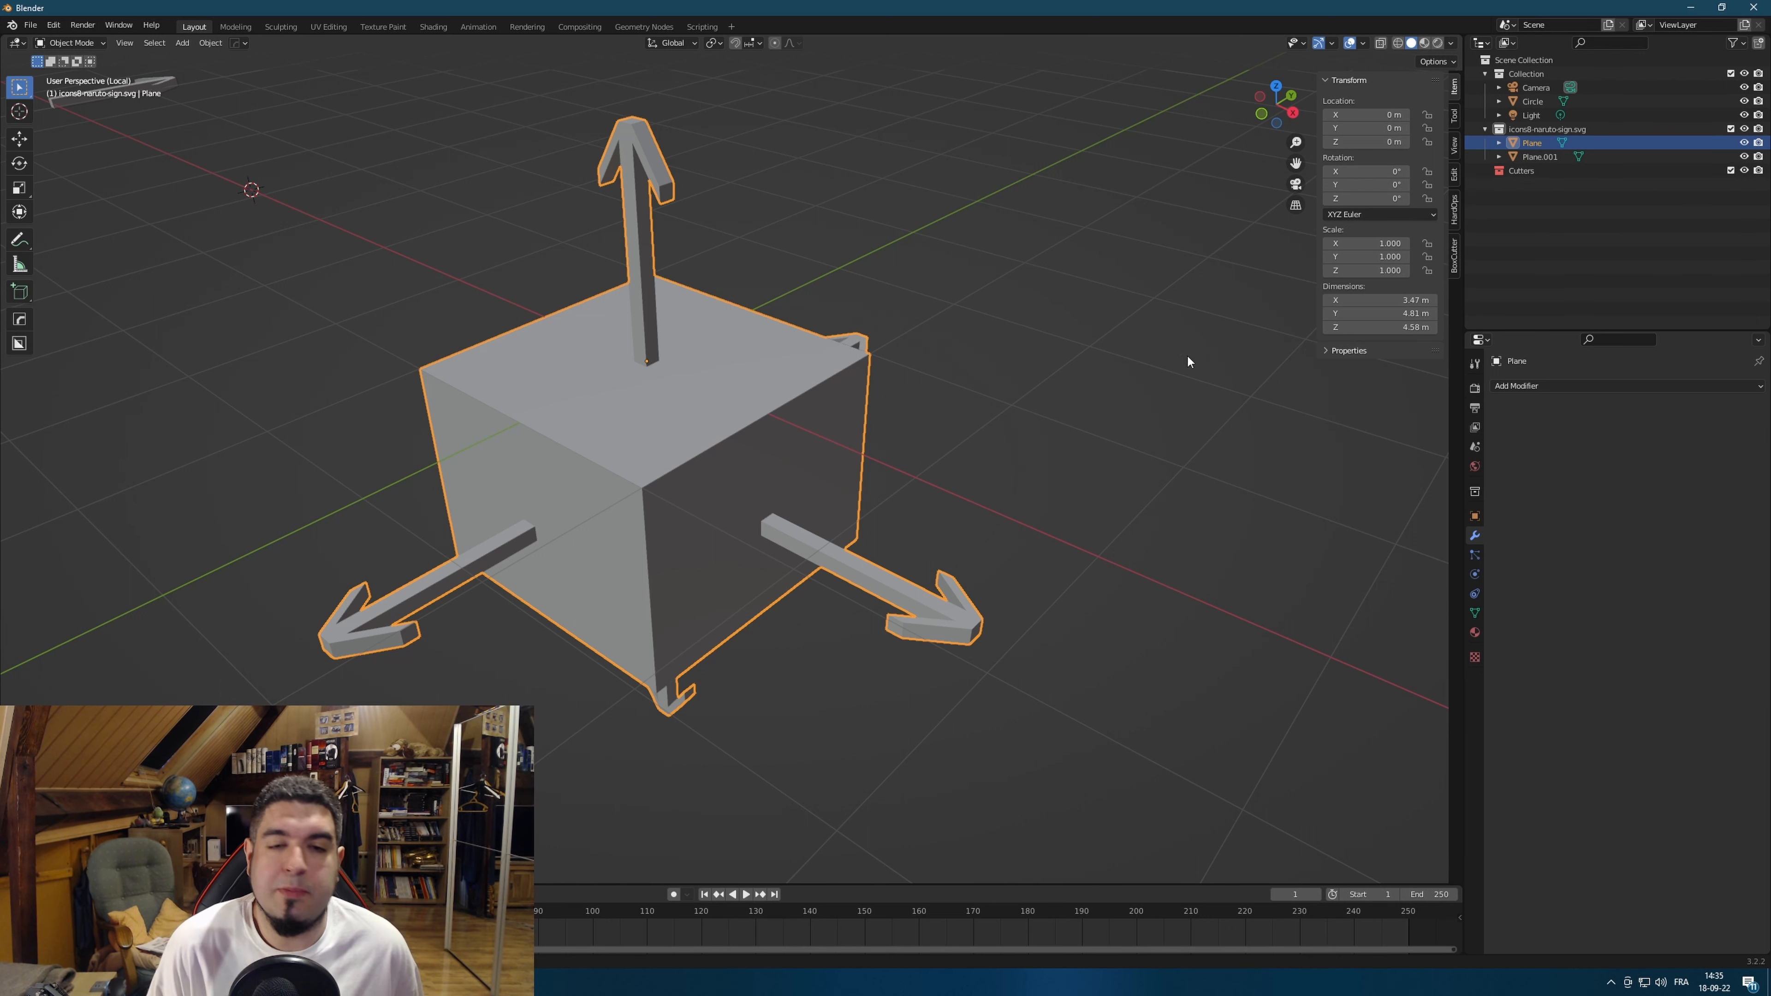
pyautogui.moveTo(1188, 354); pyautogui.dragTo(1194, 323, button='middle')
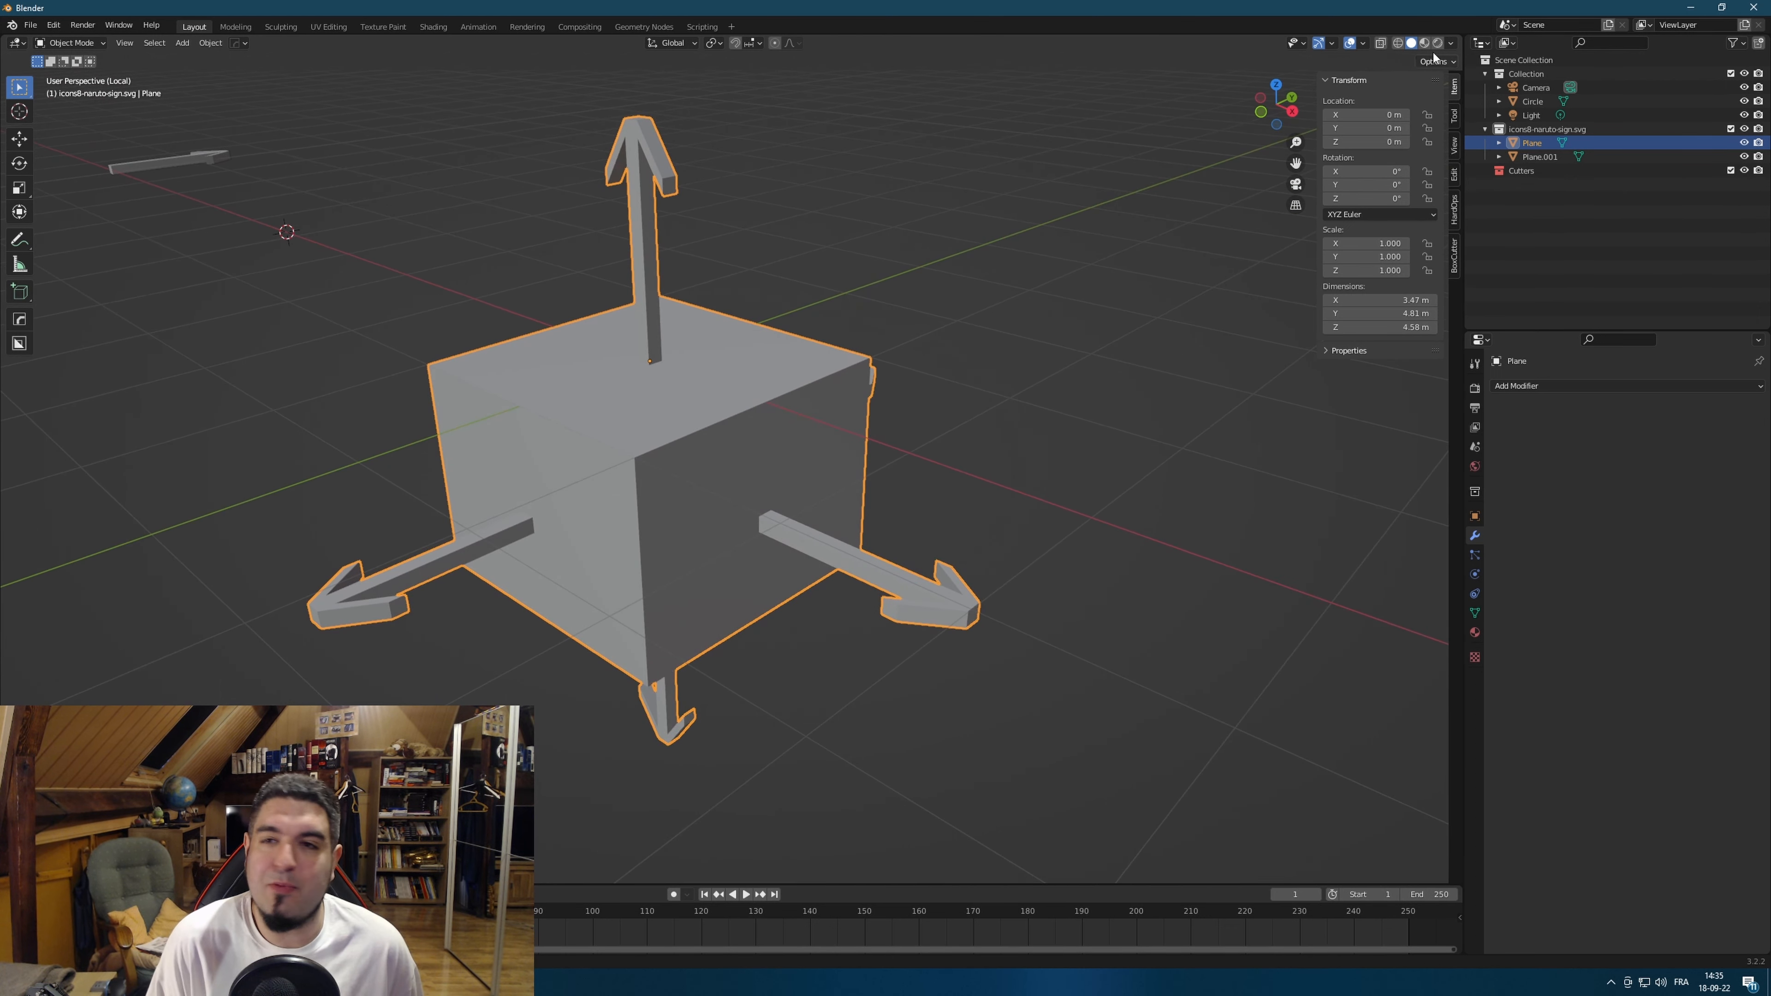
pyautogui.click(1365, 43)
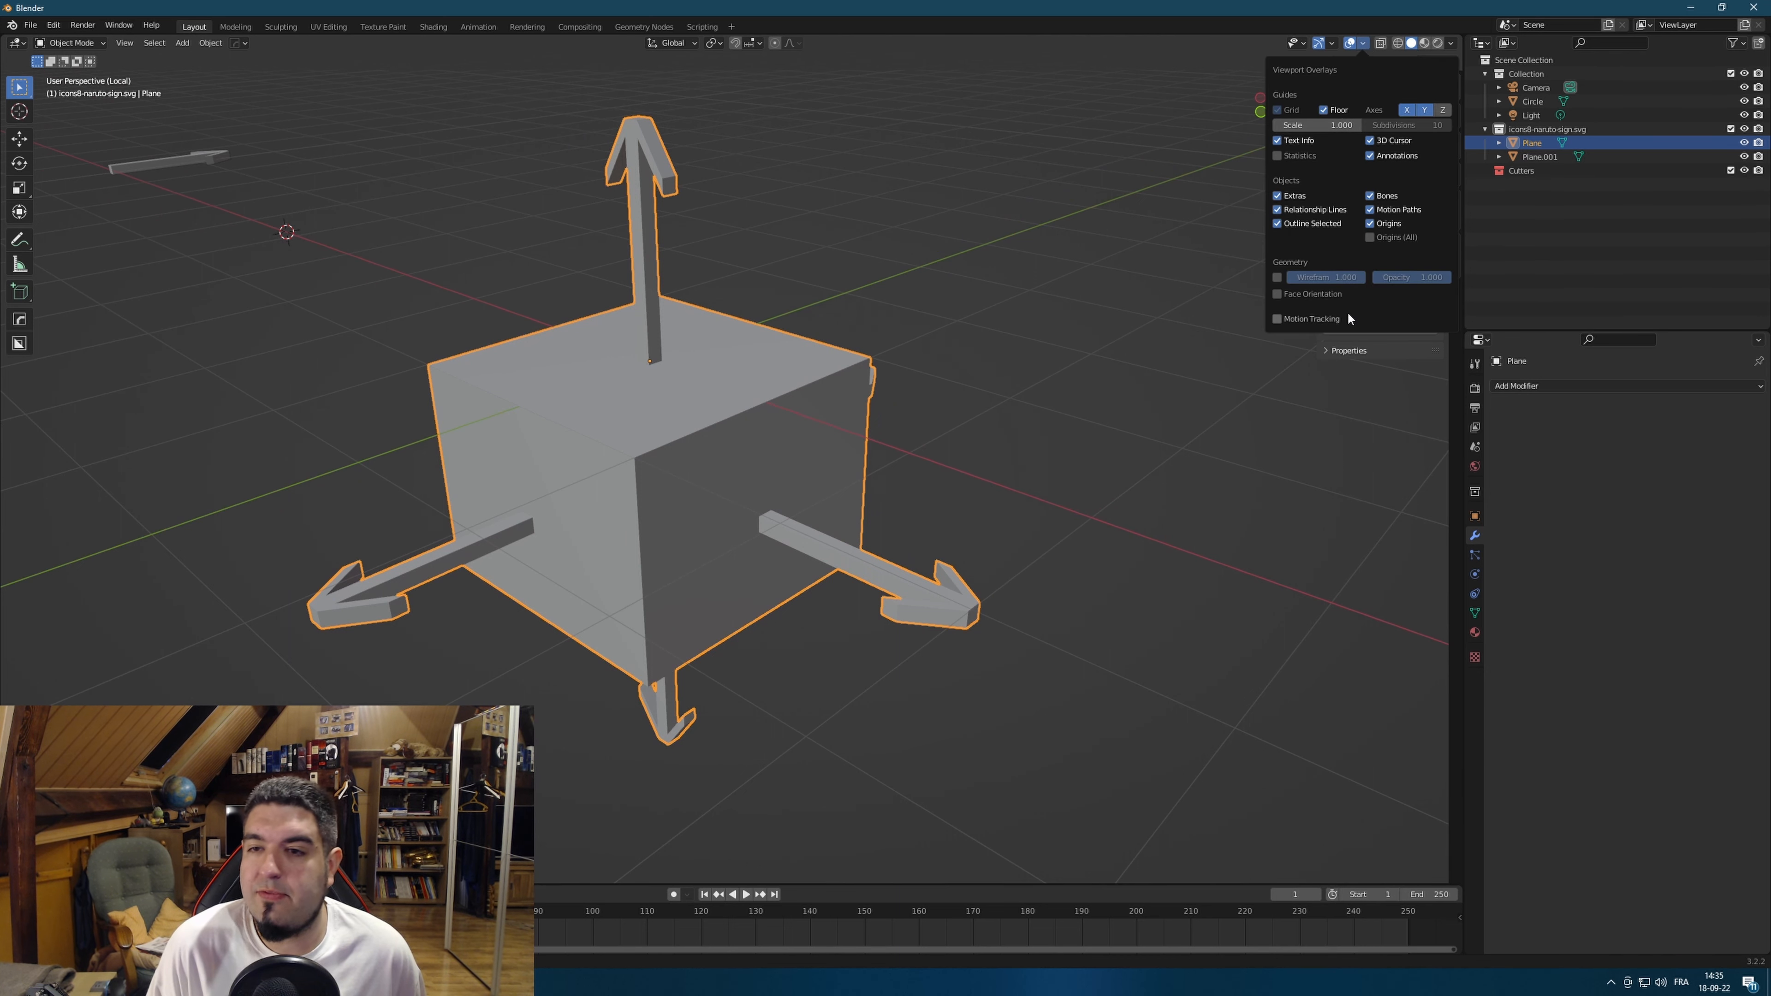
pyautogui.click(1282, 294)
# Examine the face orientation colours of the cube and its arrows from several angles.
pyautogui.moveTo(974, 452); pyautogui.dragTo(892, 480, button='middle')
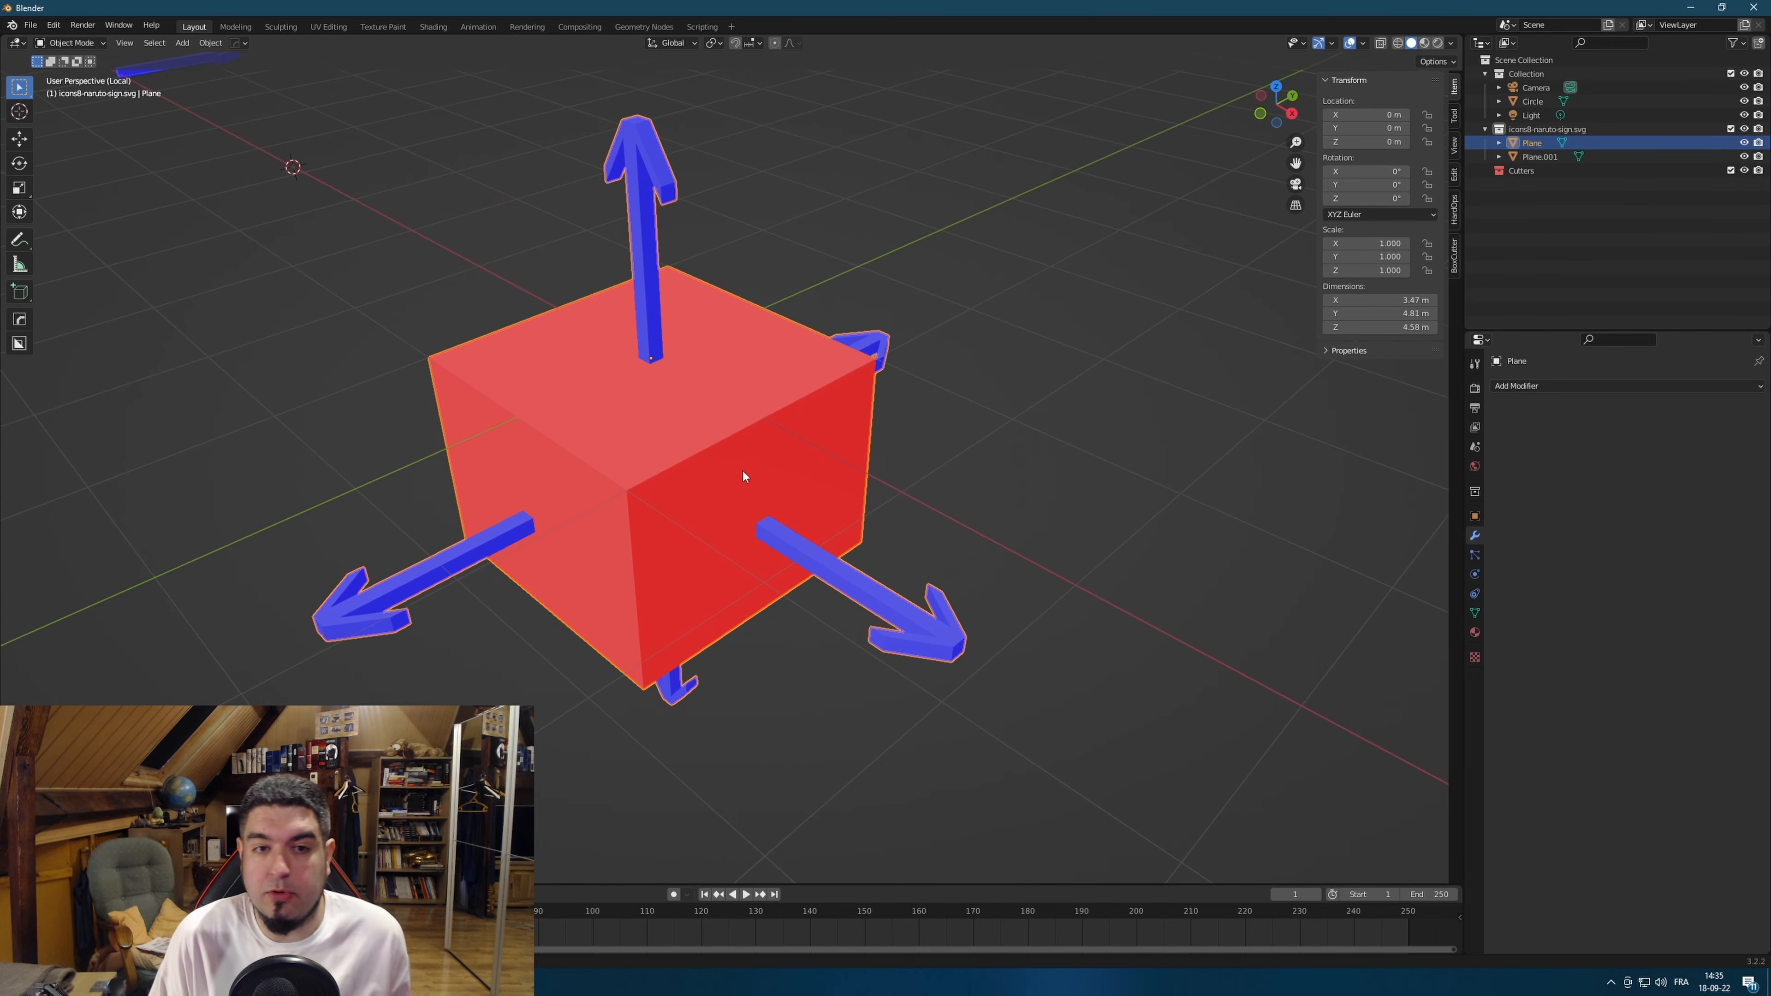
pyautogui.moveTo(705, 438); pyautogui.dragTo(962, 419, button='middle')
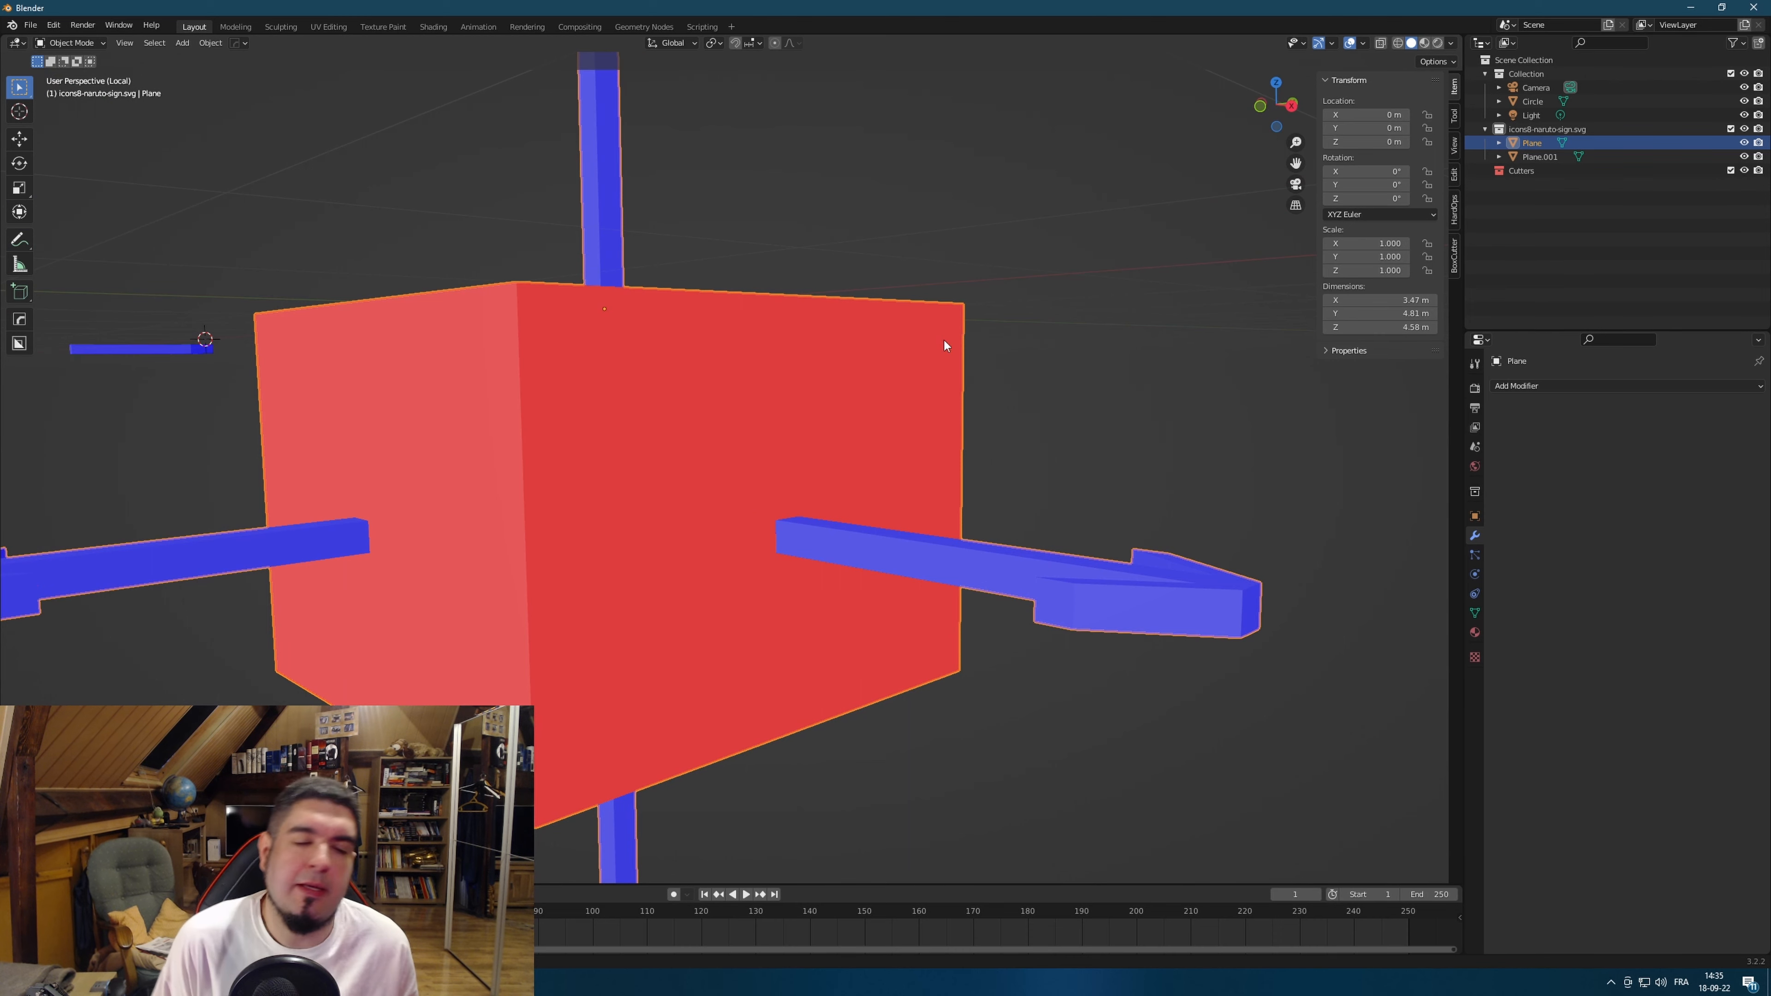
pyautogui.moveTo(944, 337); pyautogui.dragTo(762, 399, button='middle')
pyautogui.scroll(-1, 698, 411)
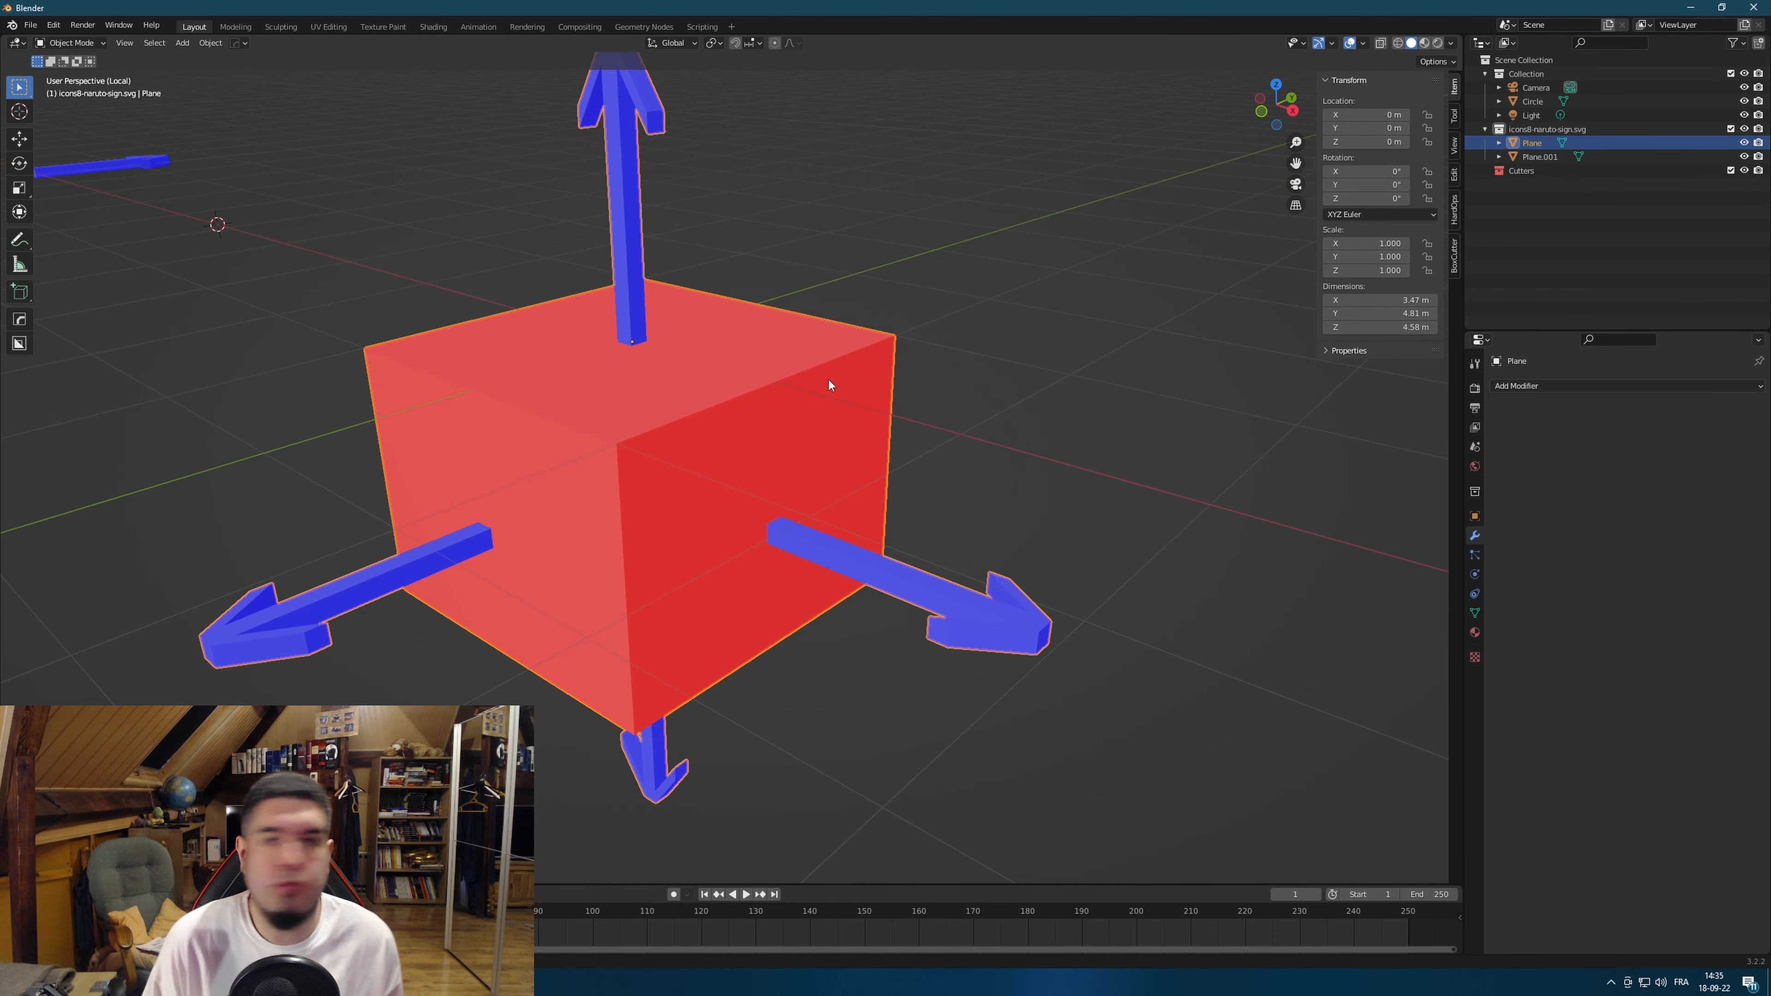
pyautogui.scroll(-1, 960, 352)
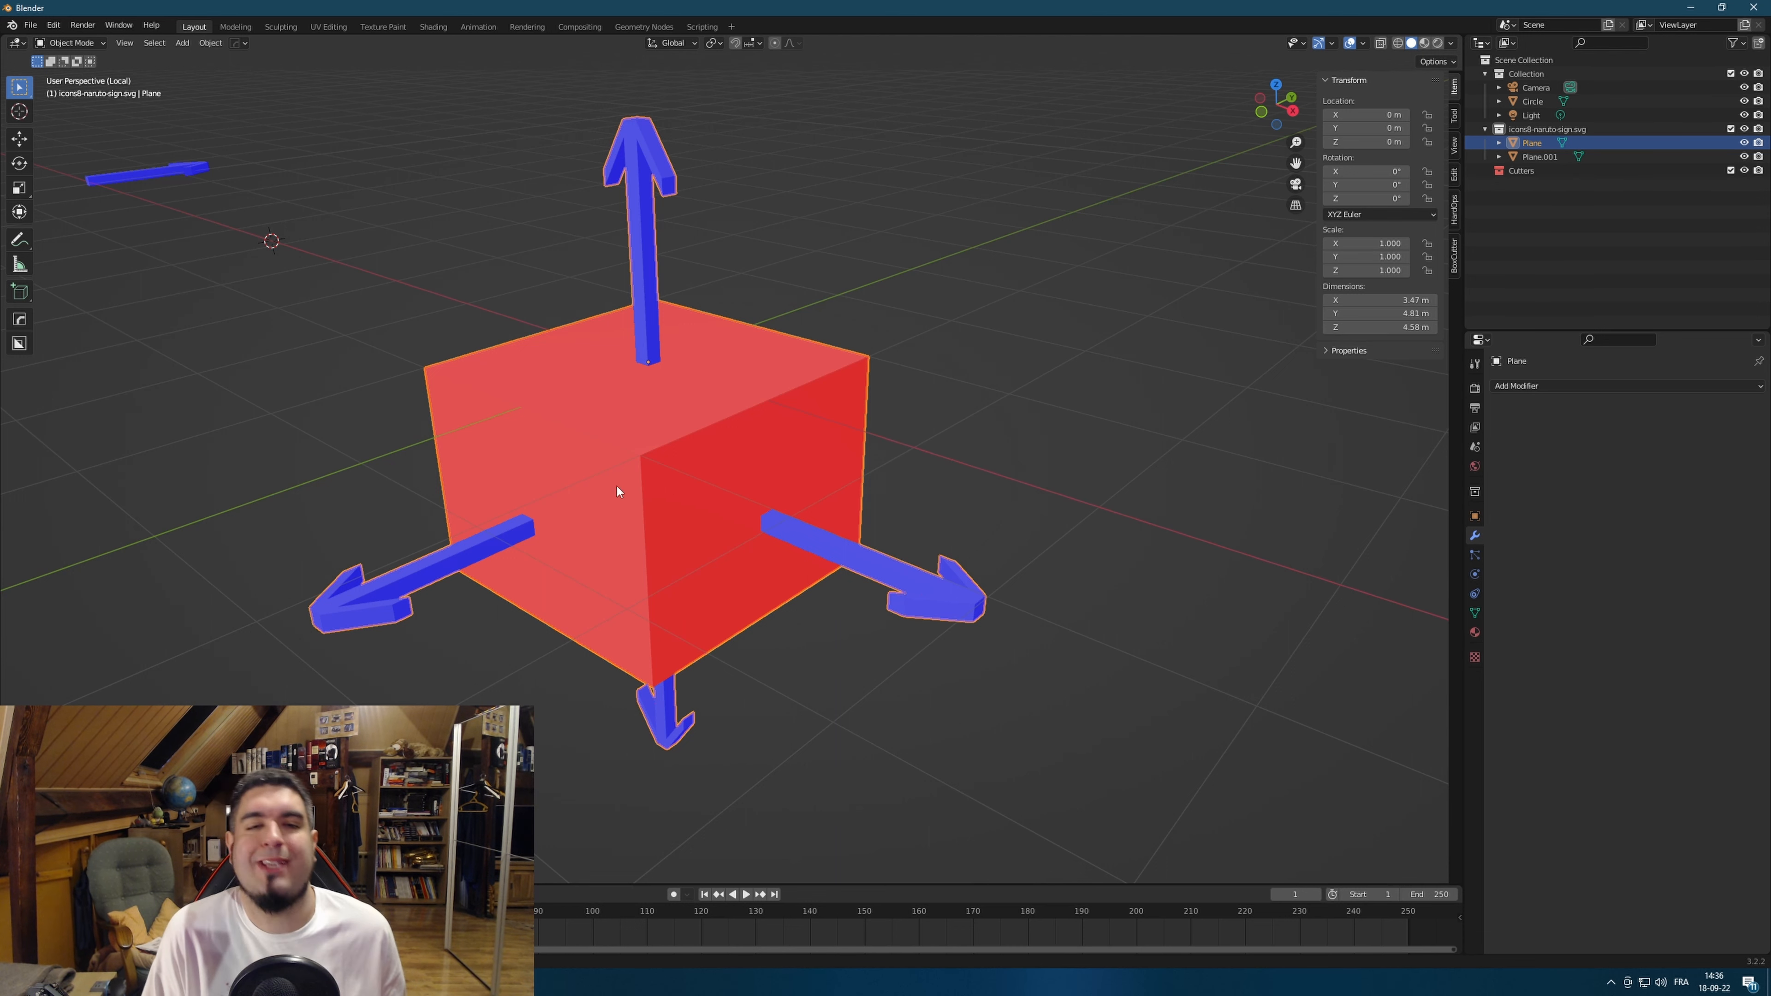
pyautogui.moveTo(939, 361); pyautogui.dragTo(940, 351, button='middle')
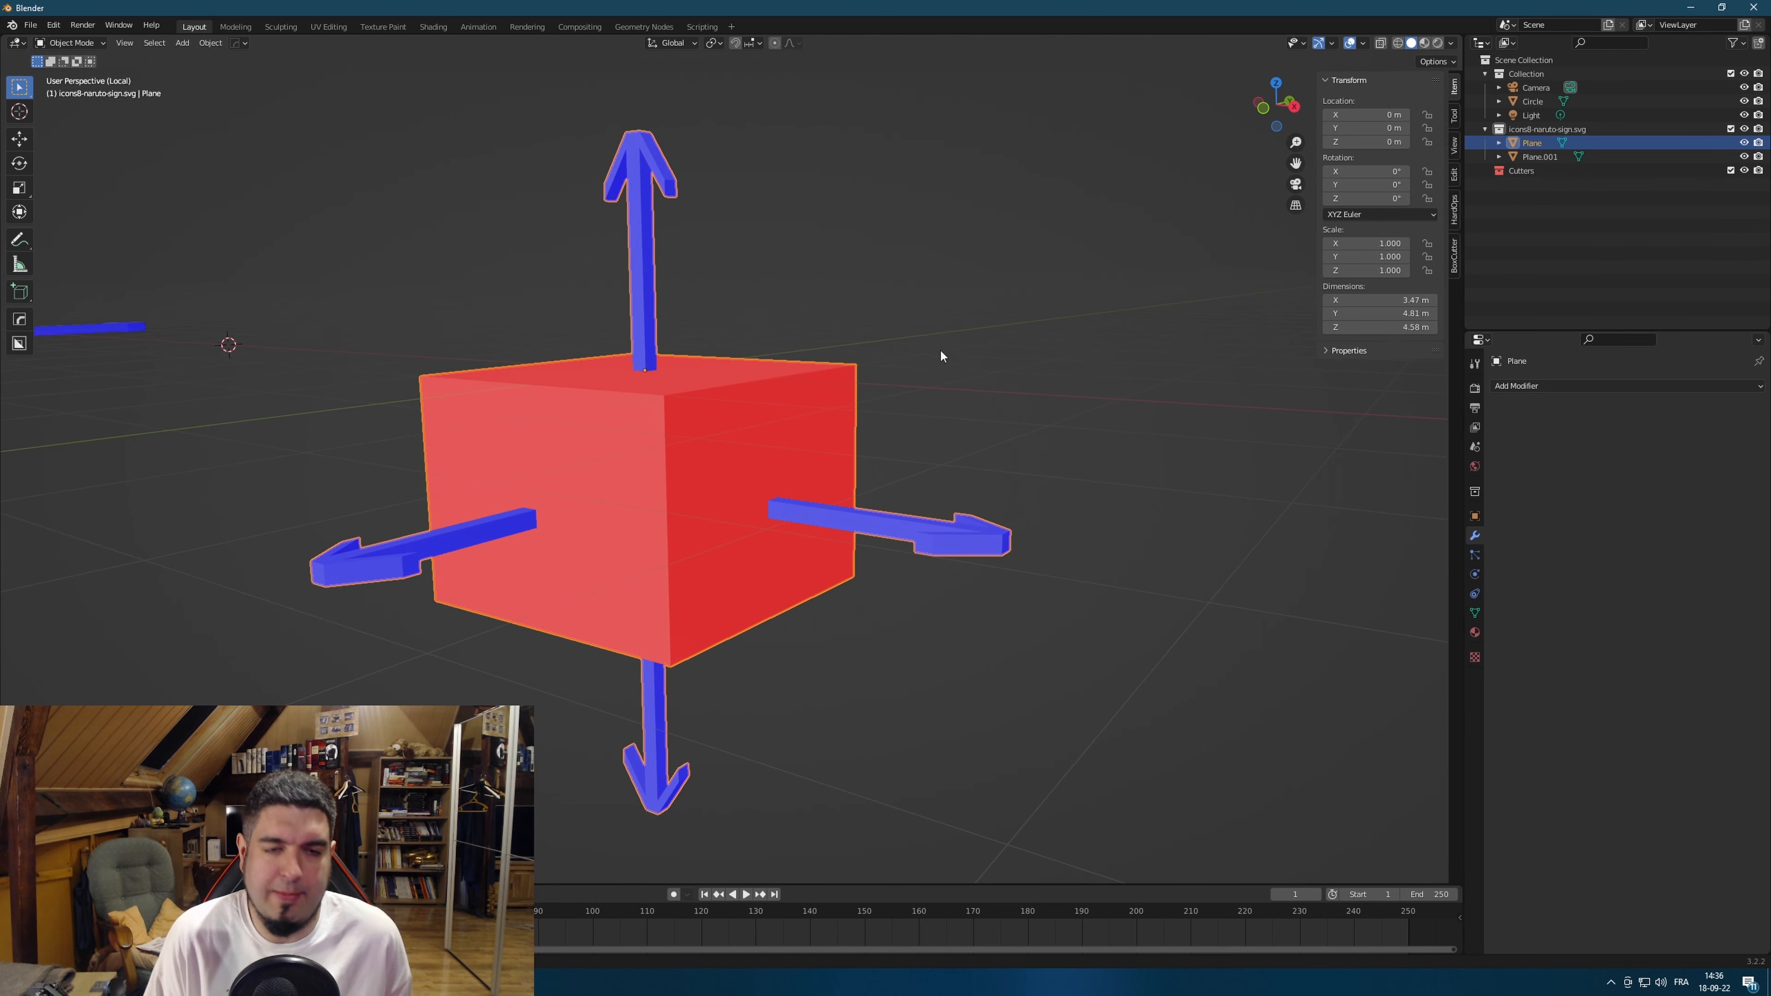
pyautogui.scroll(1, 840, 435)
pyautogui.moveTo(636, 371)
pyautogui.mouseDown(button='middle')
pyautogui.moveTo(662, 365)
pyautogui.moveTo(640, 395)
pyautogui.mouseUp(button='middle')
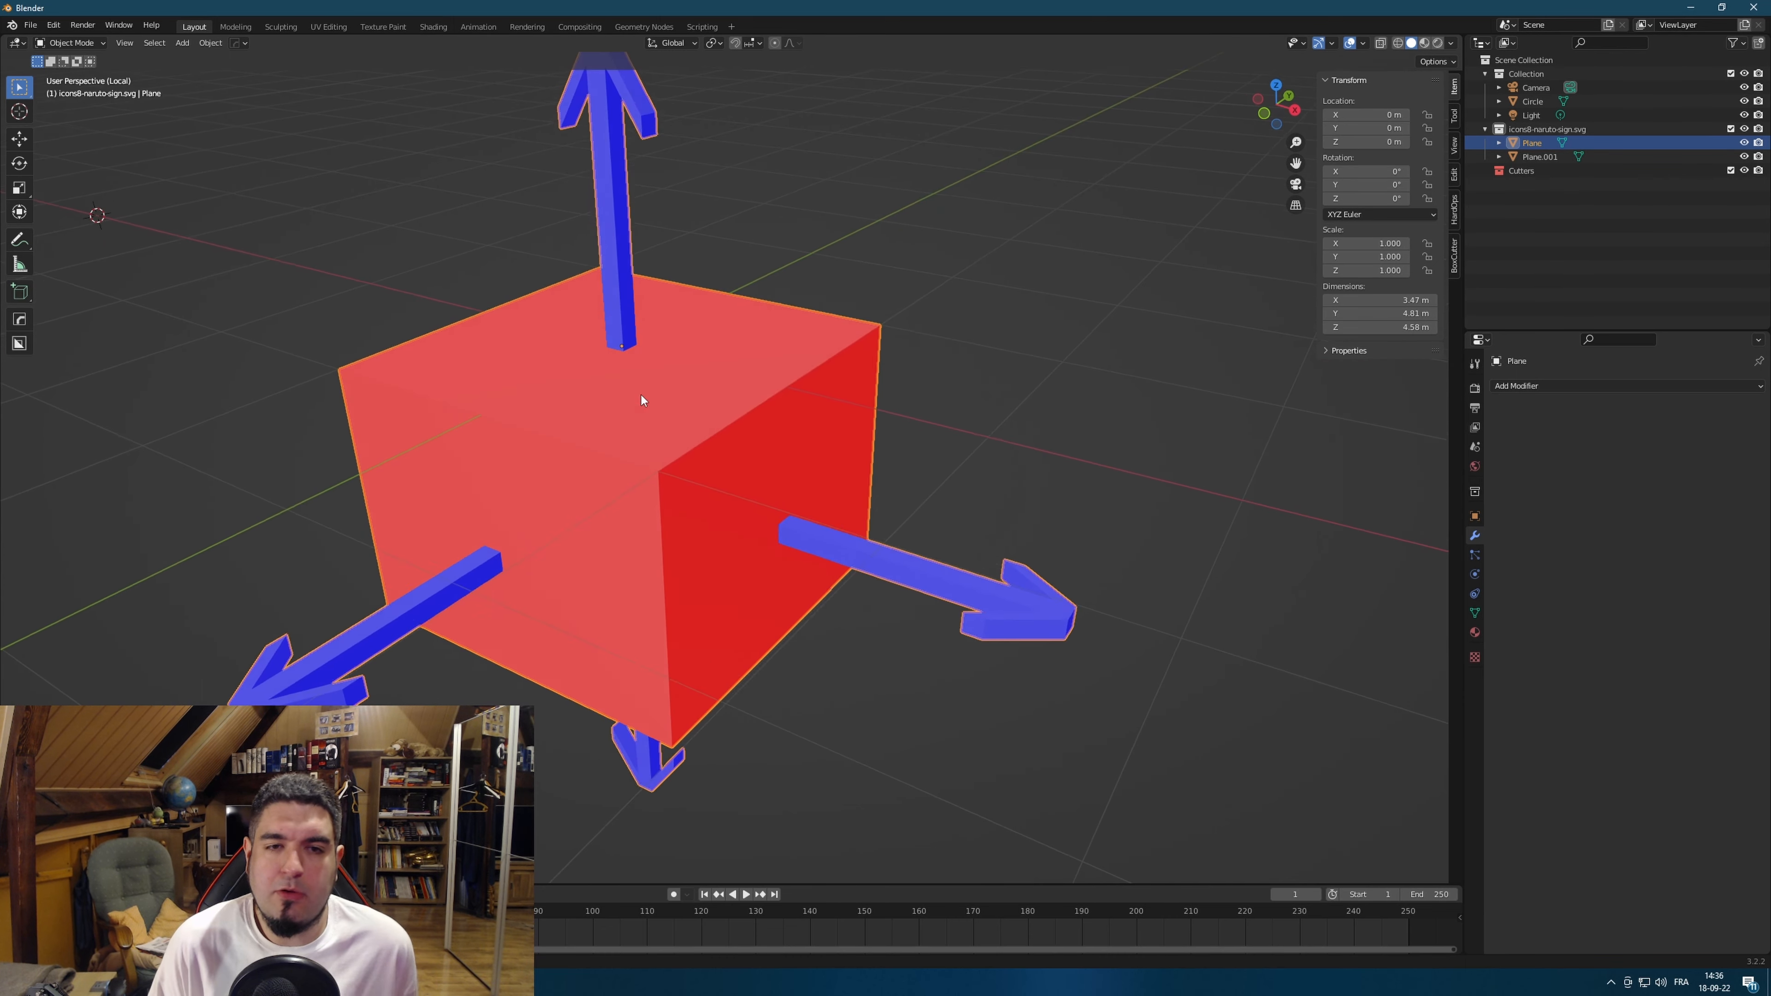
# Enter Edit Mode, select all of the cube's faces and recalculate their normals to the outside.
pyautogui.press('Tab')
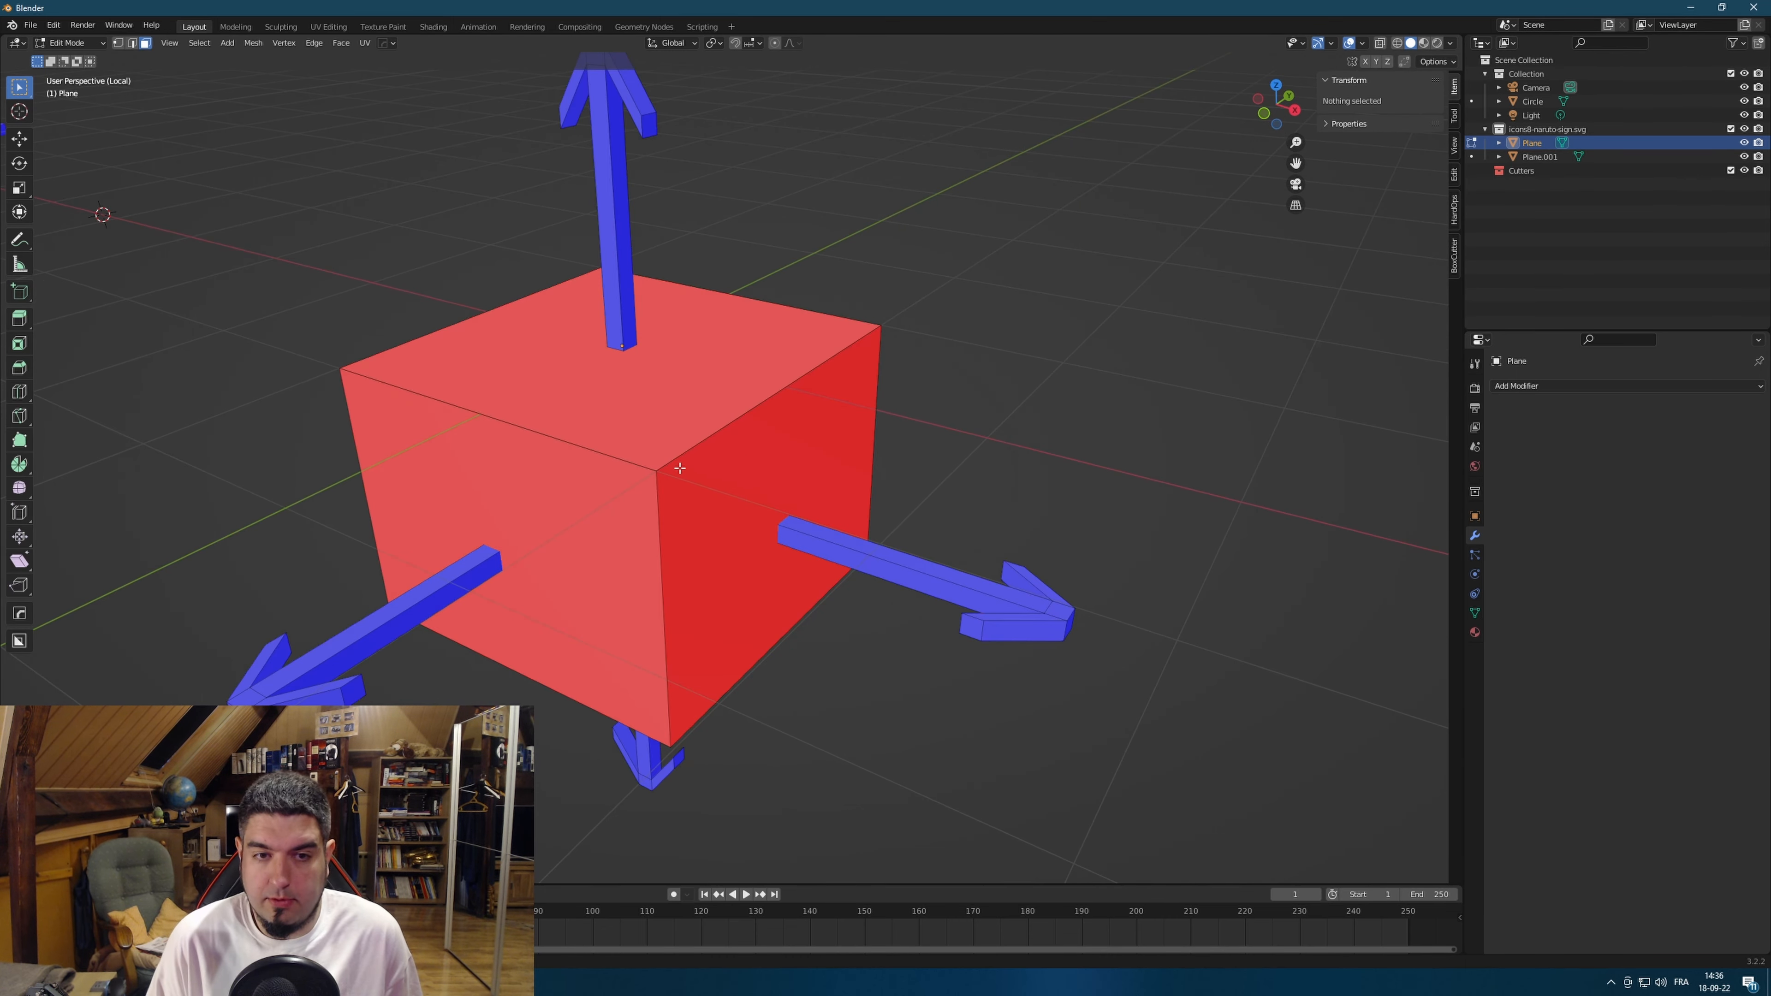
pyautogui.press('a')
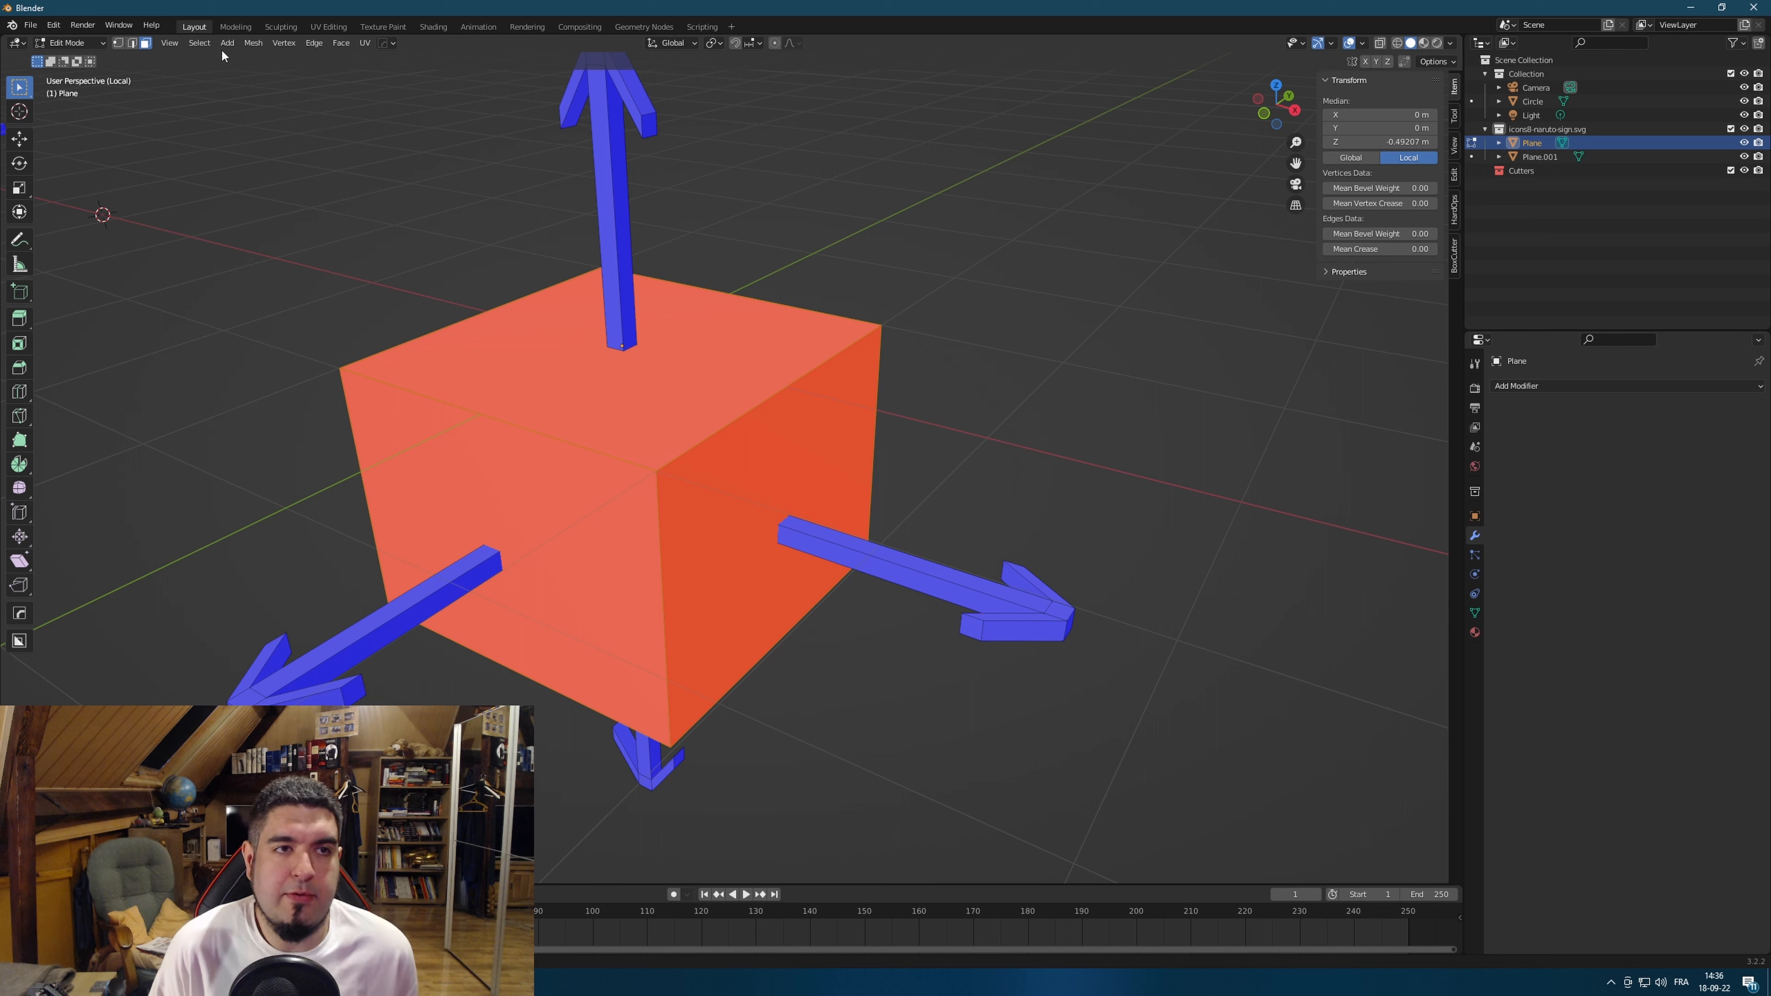
pyautogui.click(253, 43)
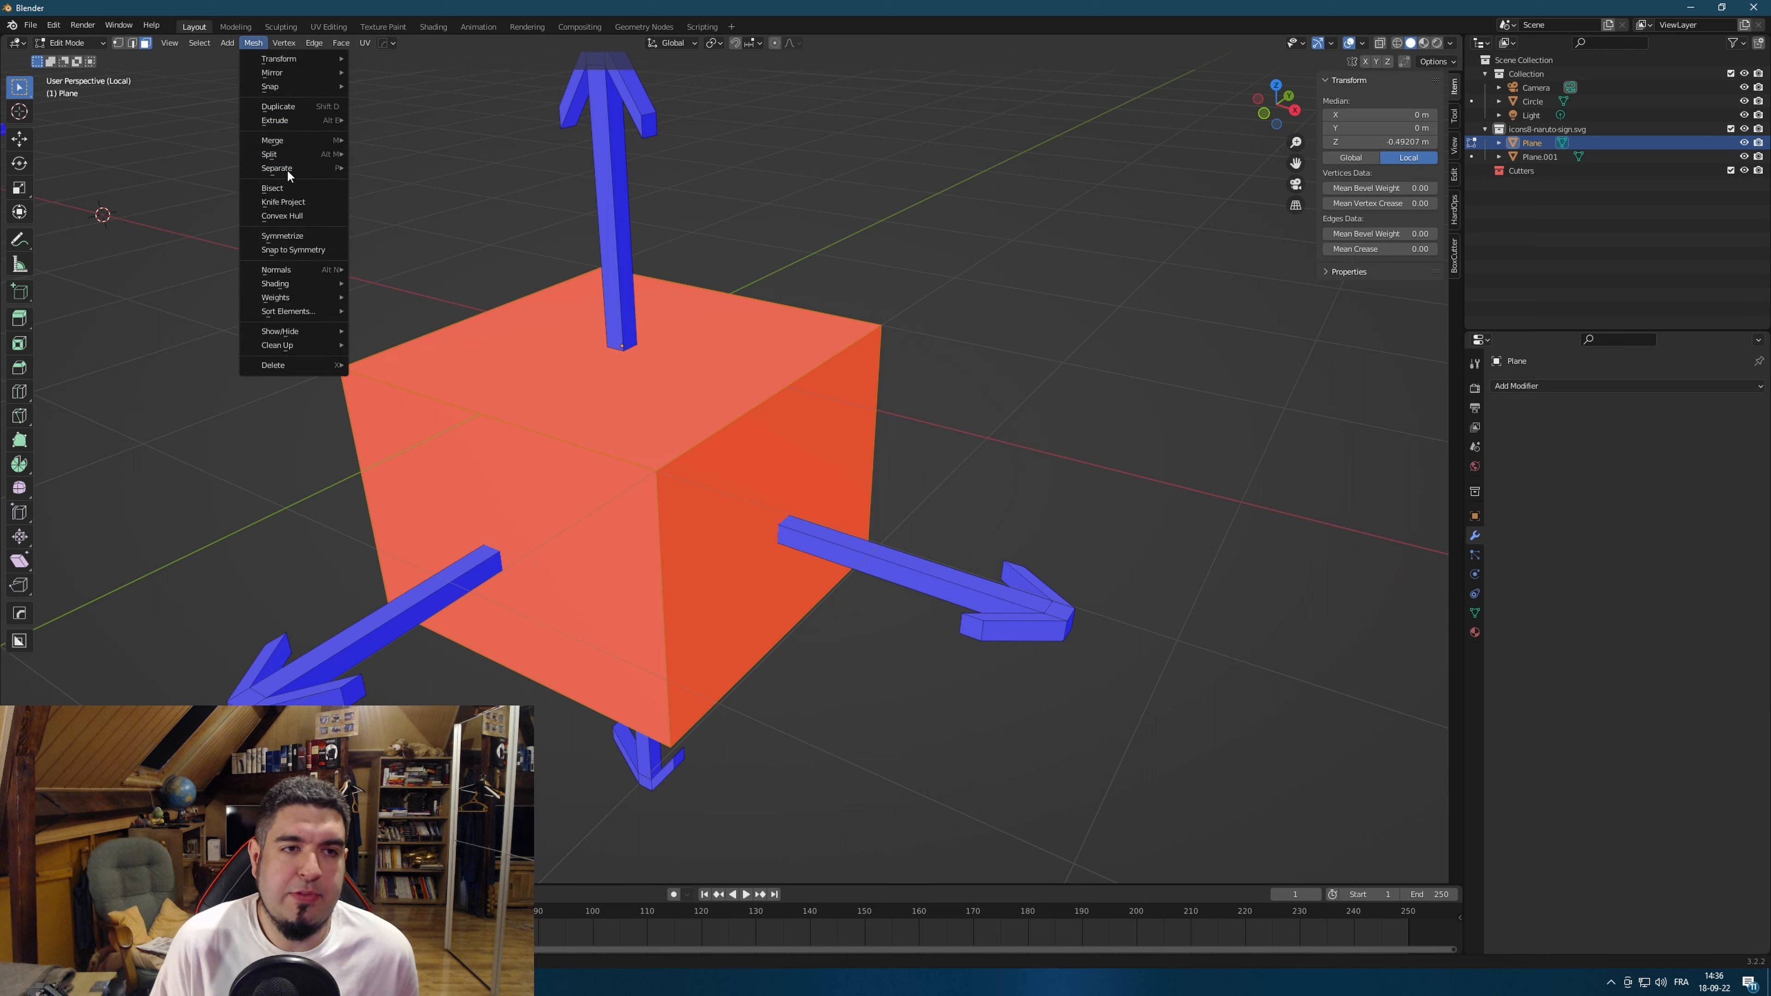
pyautogui.moveTo(293, 168)
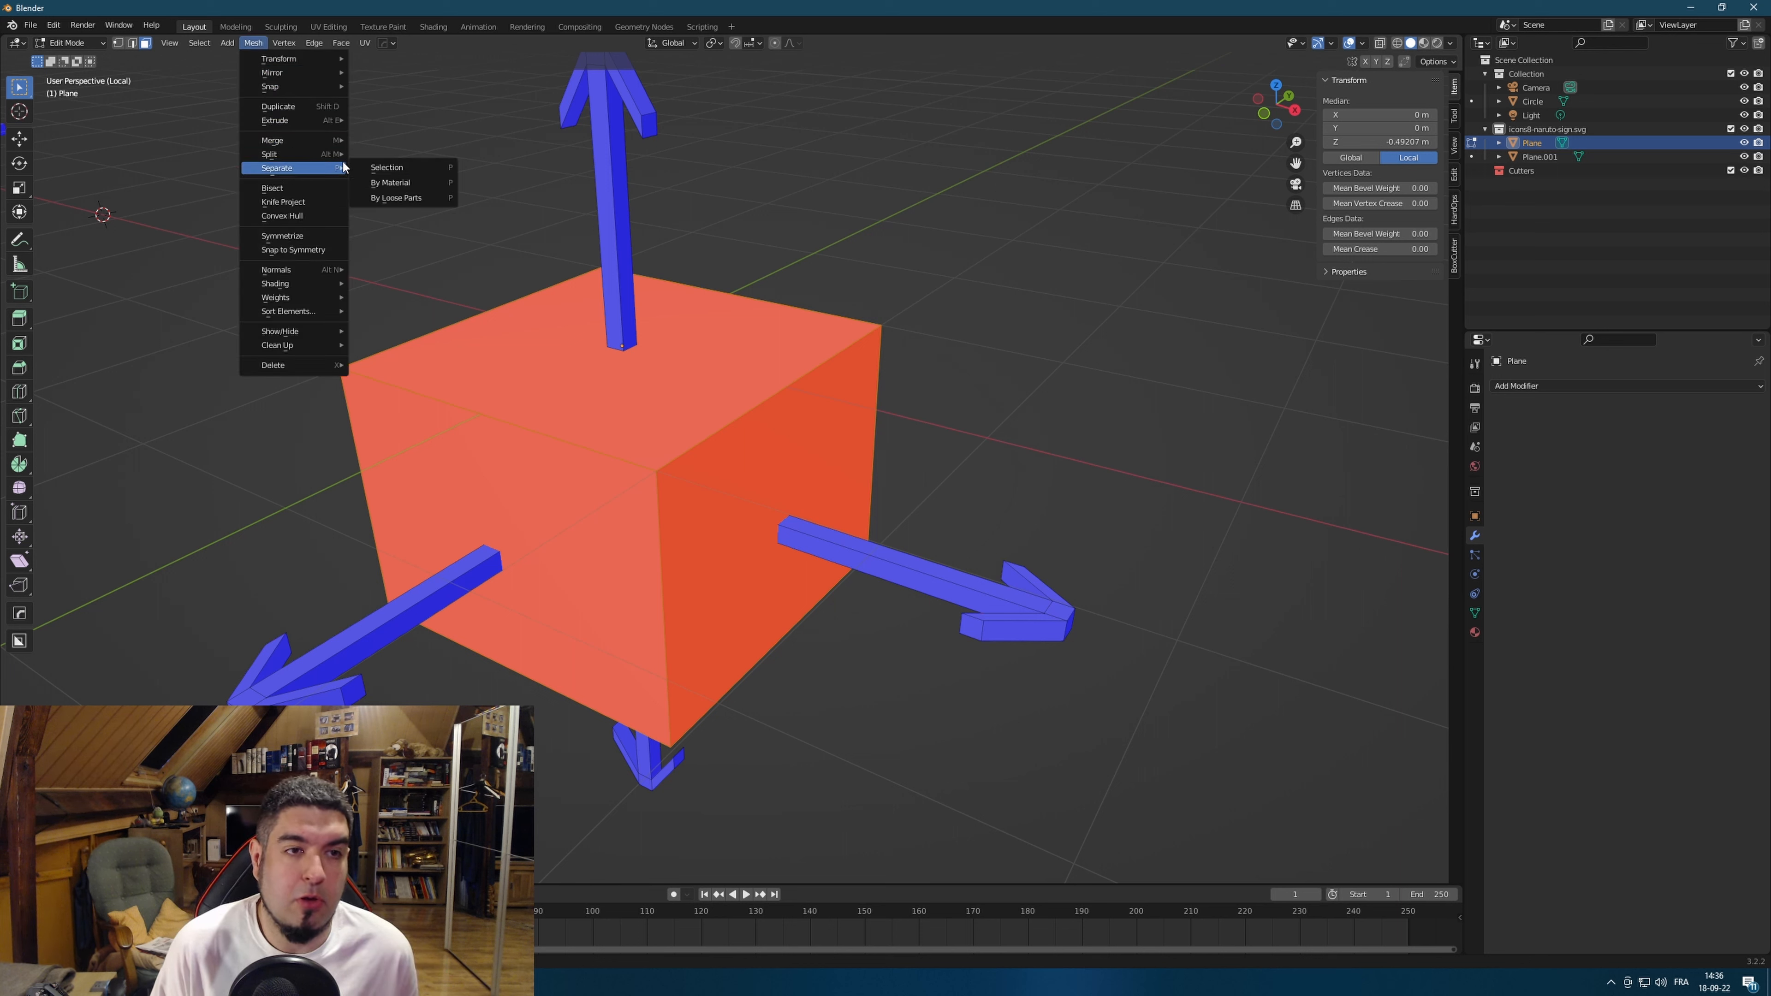
pyautogui.moveTo(300, 270)
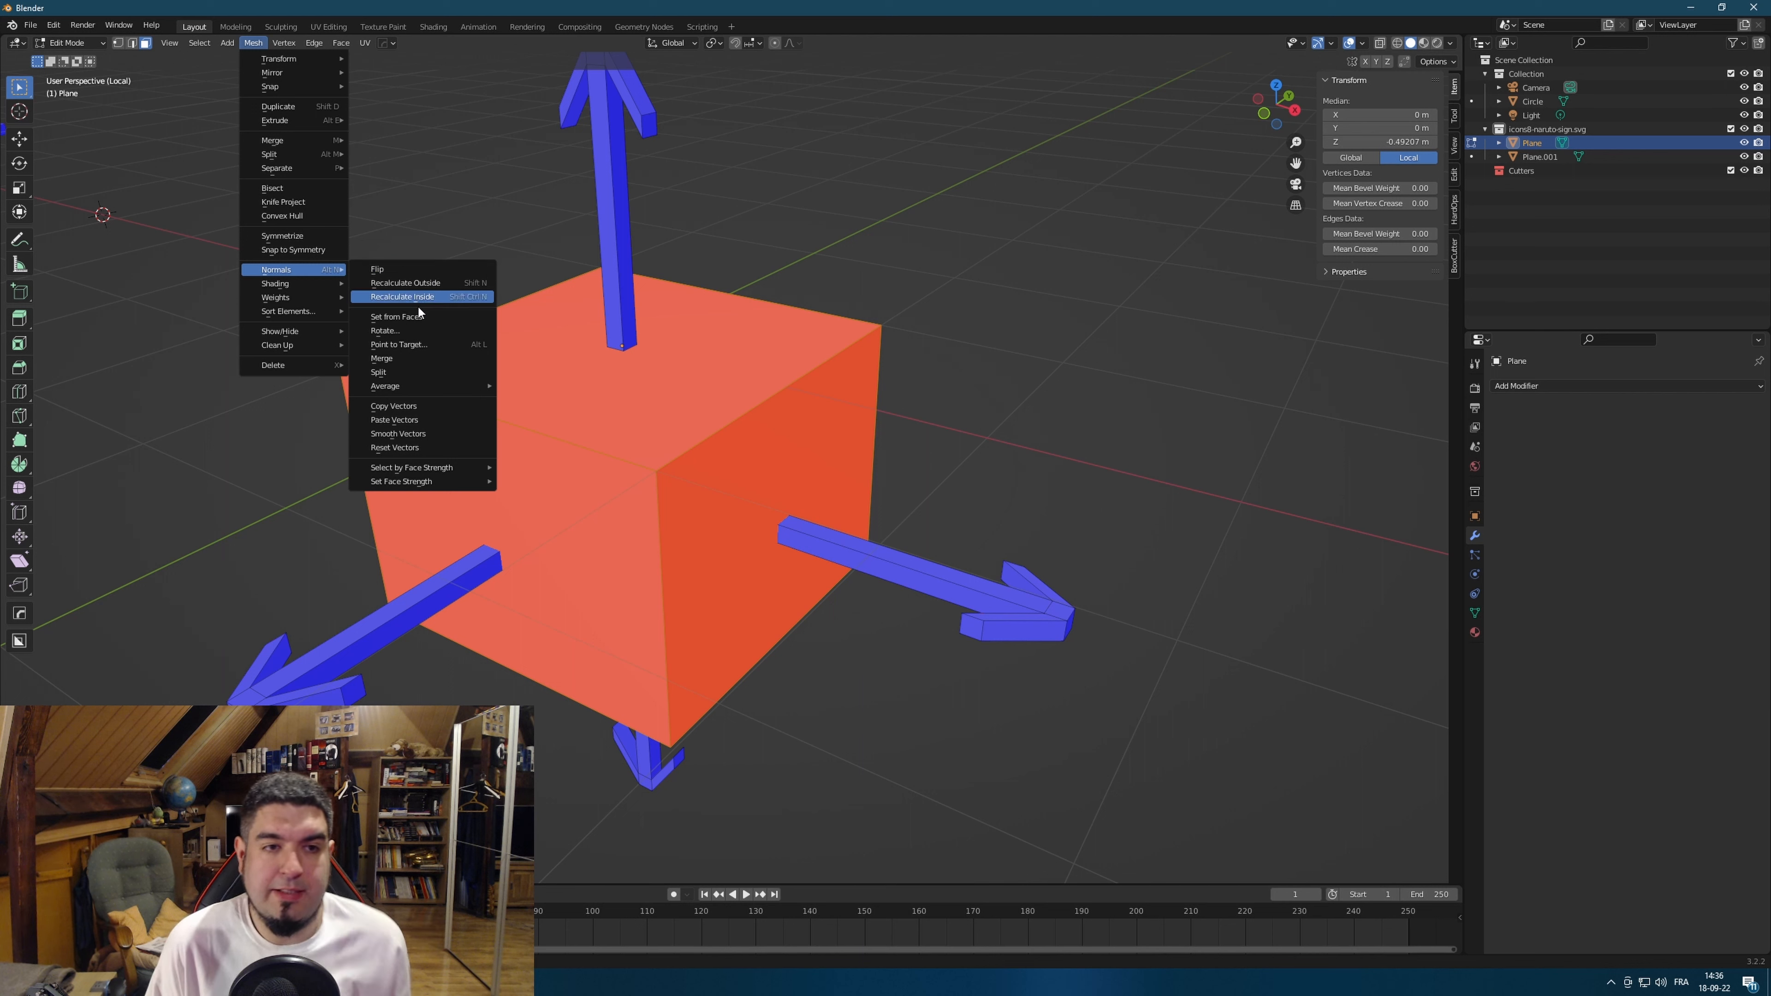
pyautogui.click(431, 285)
pyautogui.click(1021, 289)
pyautogui.moveTo(1020, 289); pyautogui.dragTo(807, 391, button='middle')
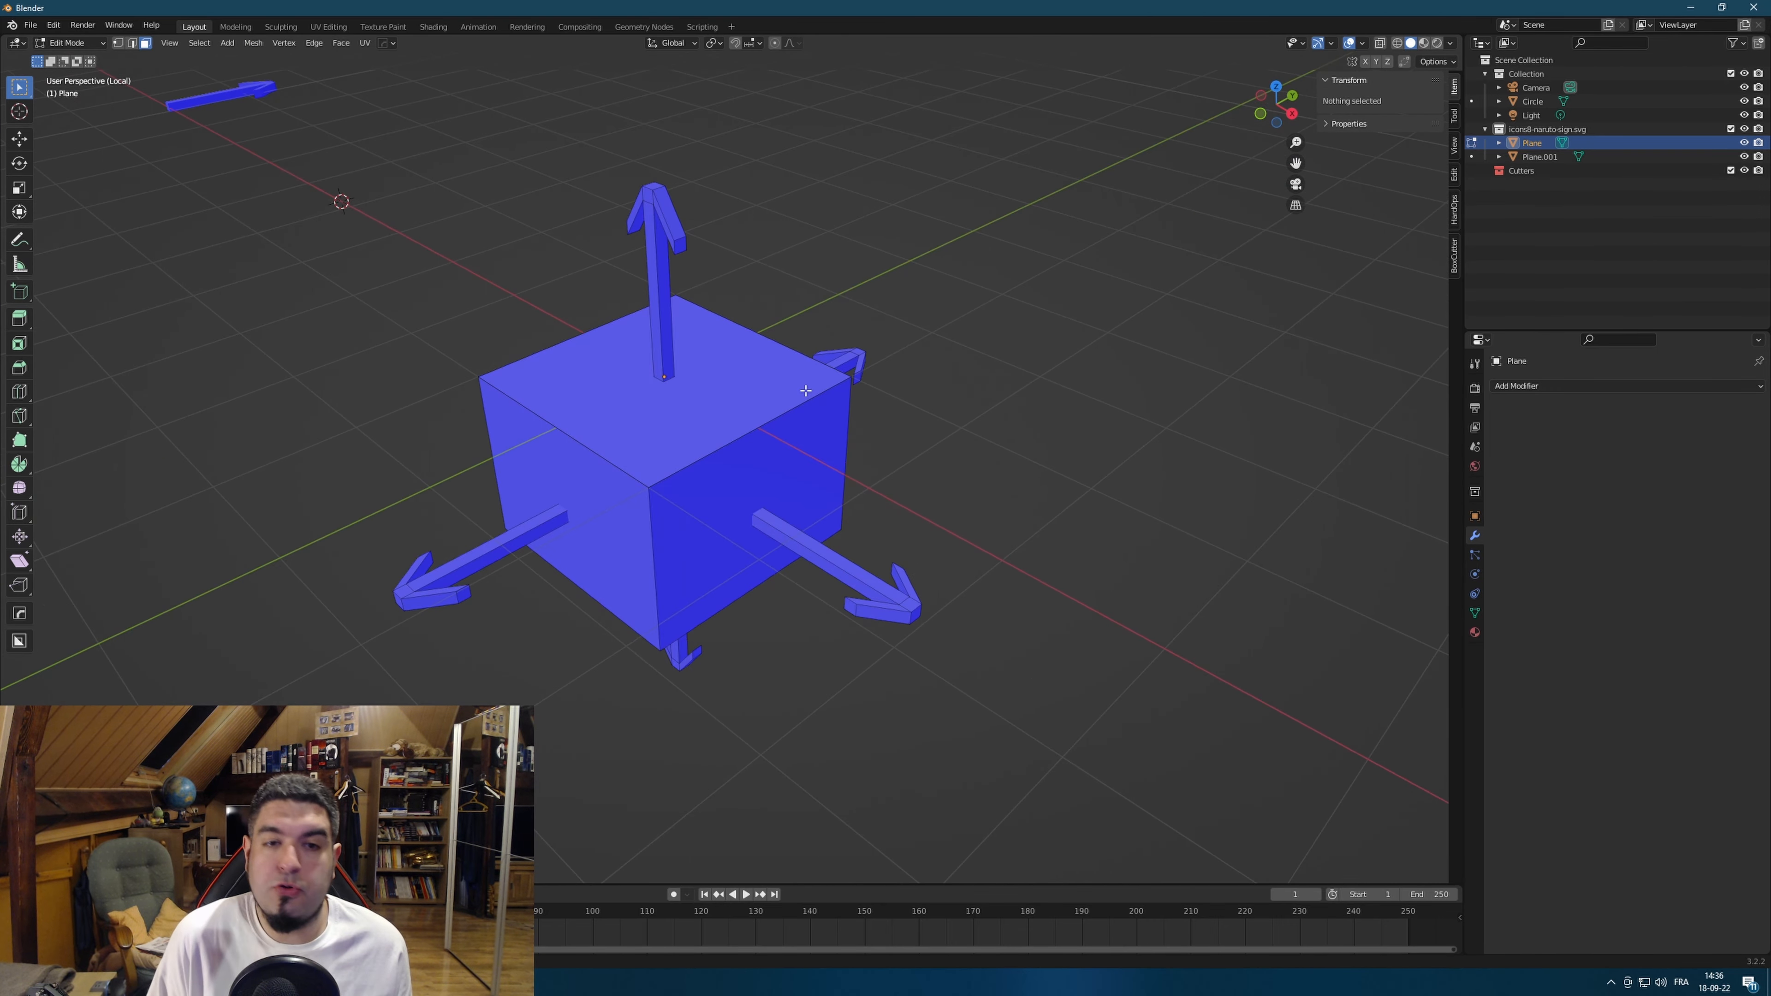
# Select all of the cube's faces again and flip their normals.
pyautogui.press('a')
pyautogui.click(252, 43)
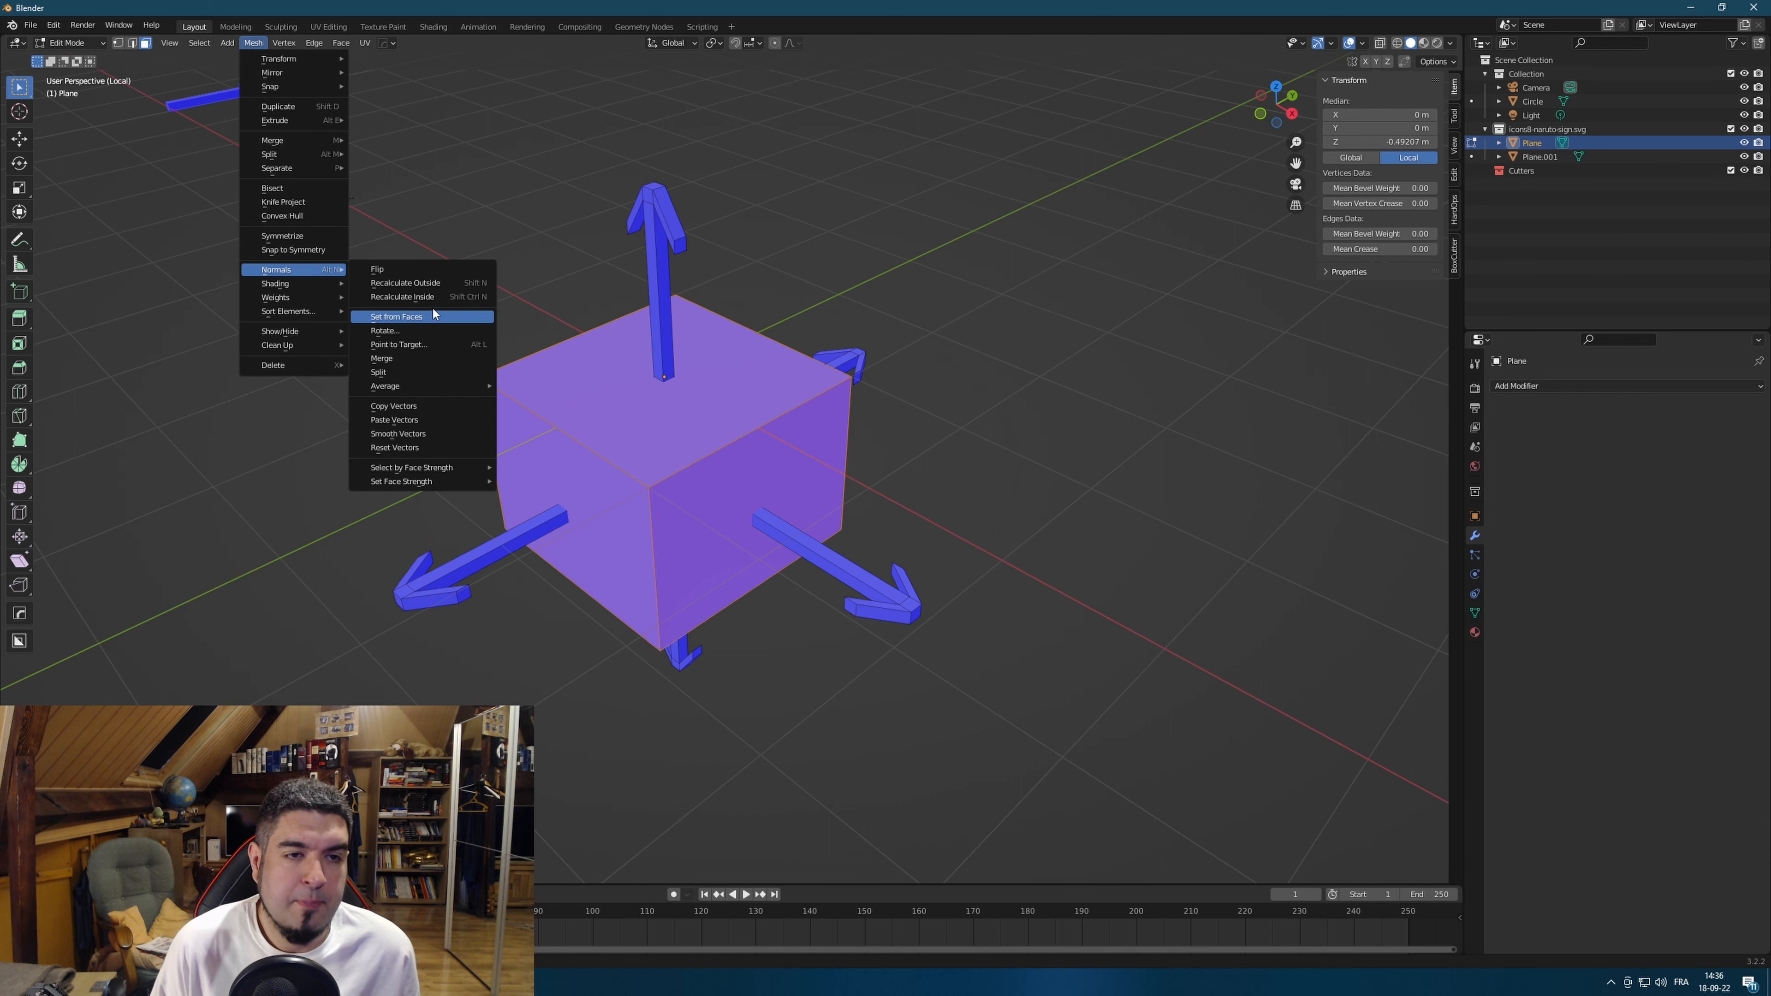
pyautogui.click(378, 268)
pyautogui.hotkey('alt', 'a')
pyautogui.moveTo(1135, 390); pyautogui.dragTo(934, 424, button='middle')
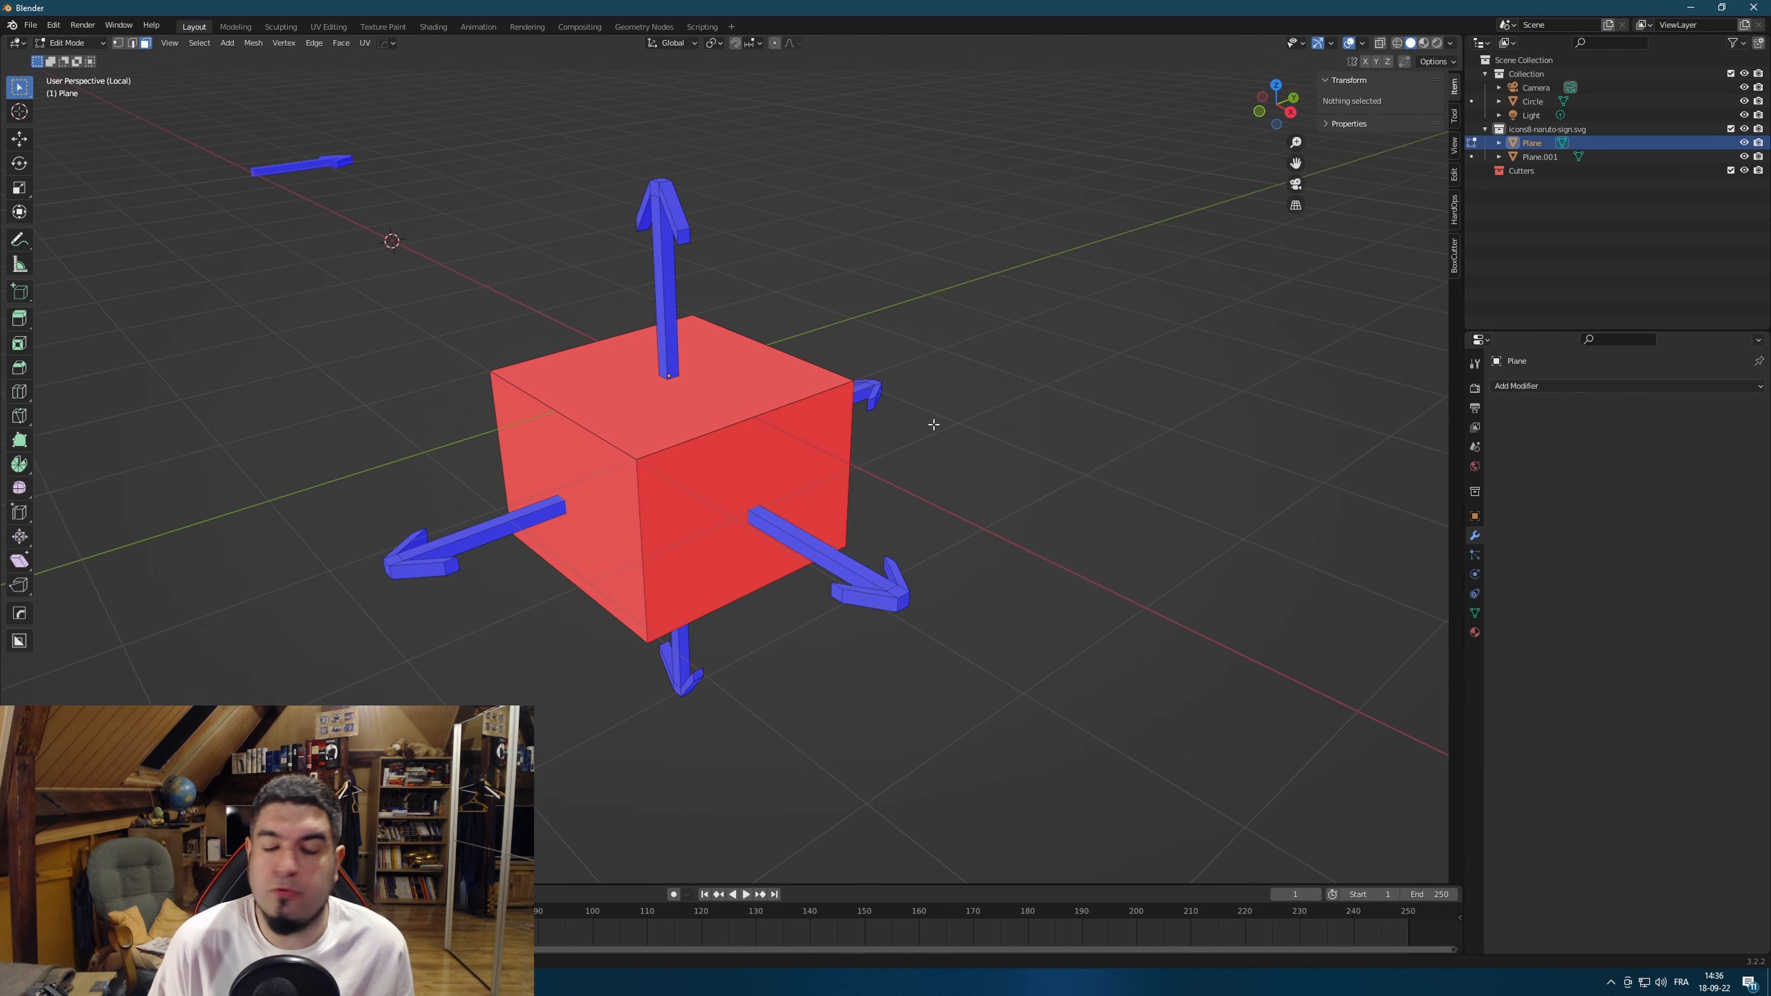
pyautogui.scroll(2, 711, 509)
pyautogui.click(774, 380)
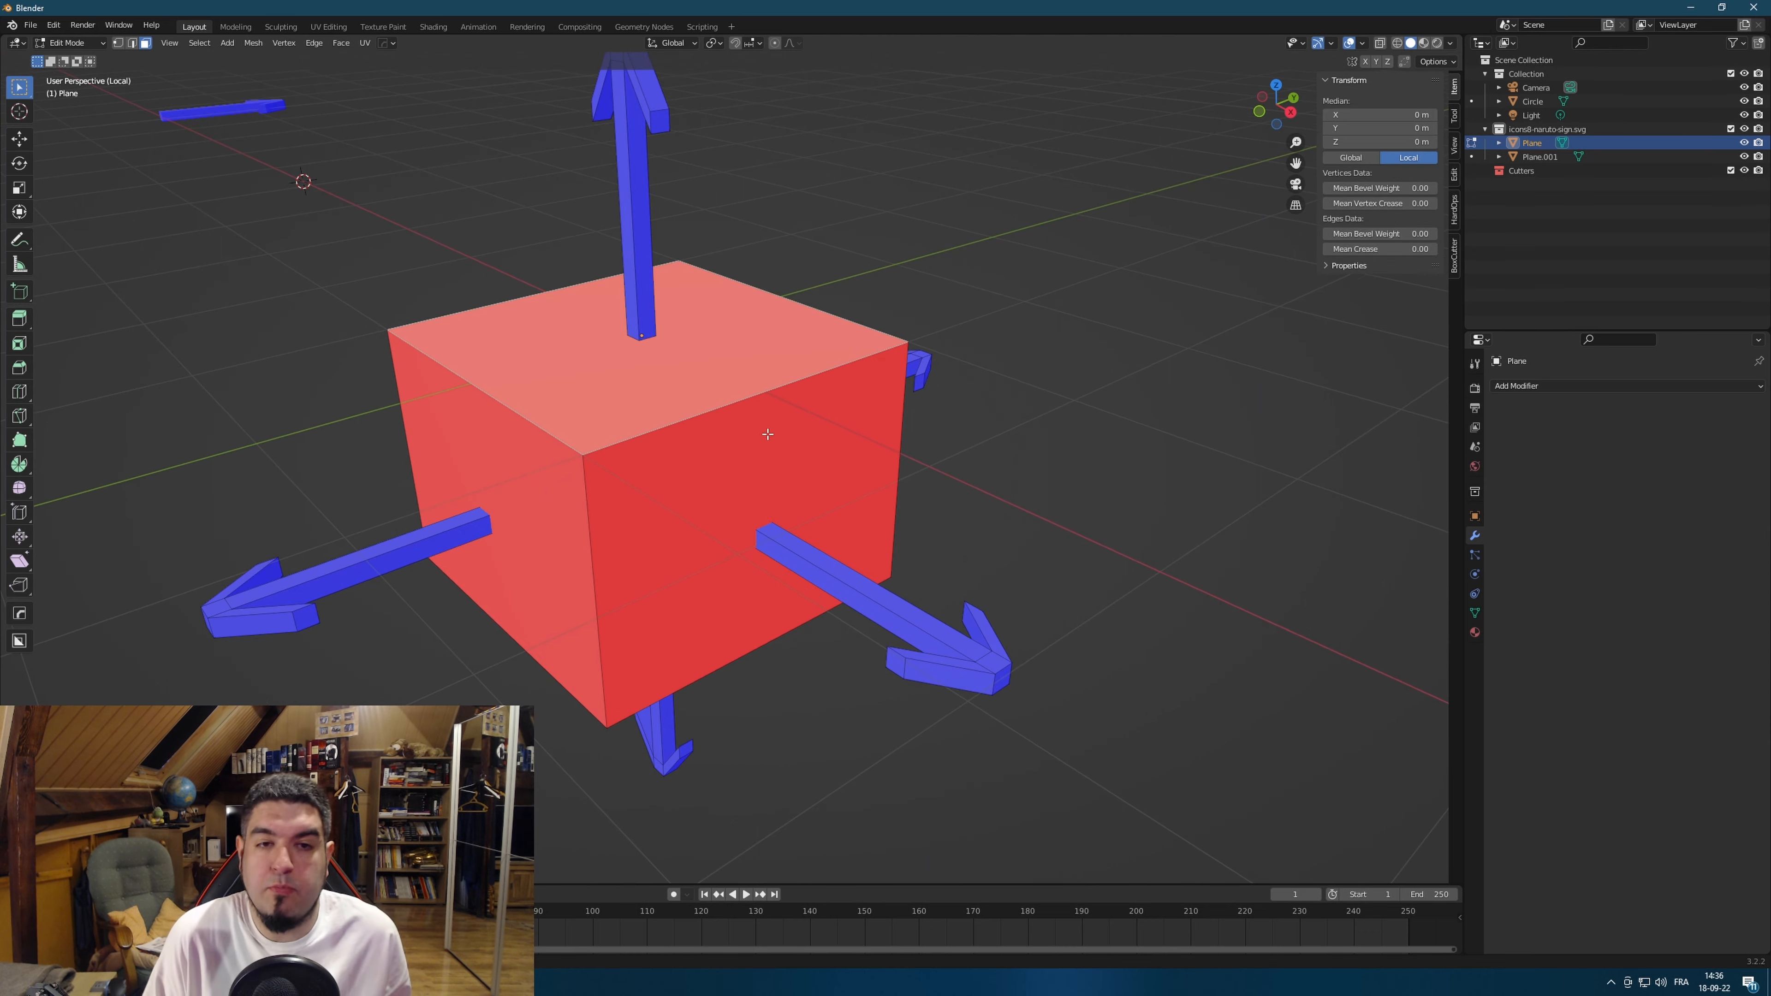
pyautogui.click(885, 231)
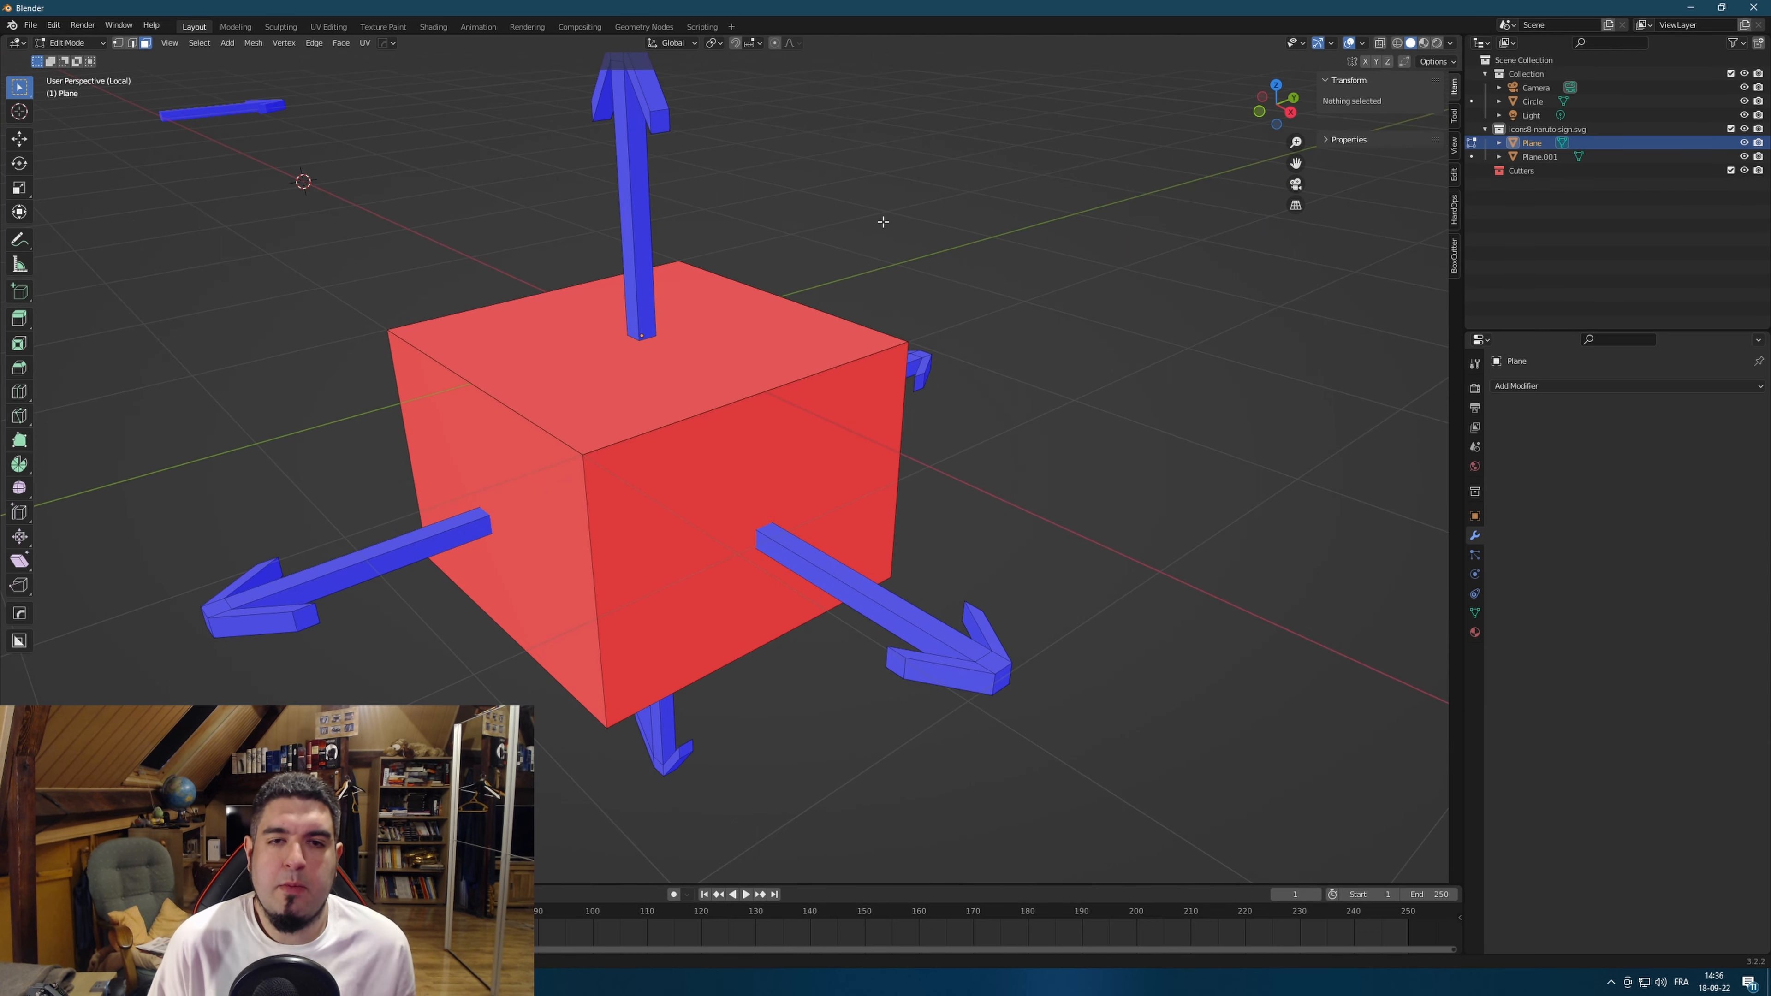
# Add a second cube to the mesh and move it about 5.14 m along the X axis, beside the arrow cube.
pyautogui.scroll(-2, 885, 256)
pyautogui.moveTo(876, 289); pyautogui.dragTo(868, 309, button='middle')
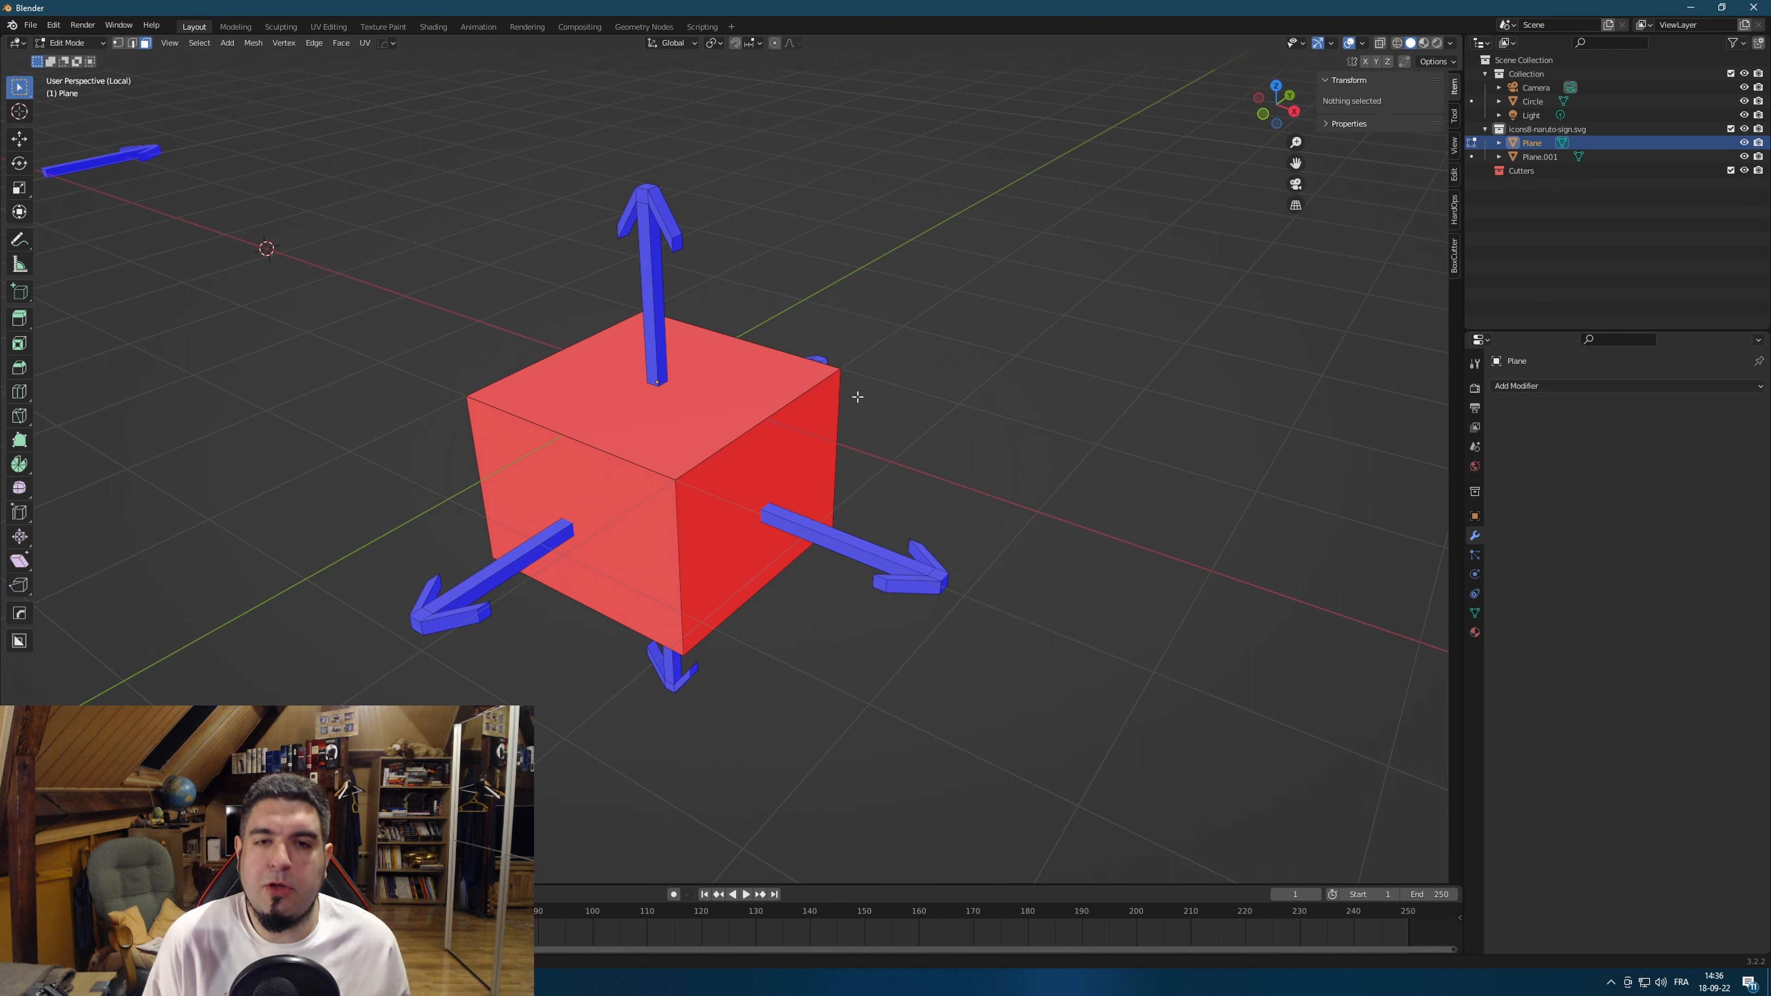
pyautogui.scroll(-2, 901, 305)
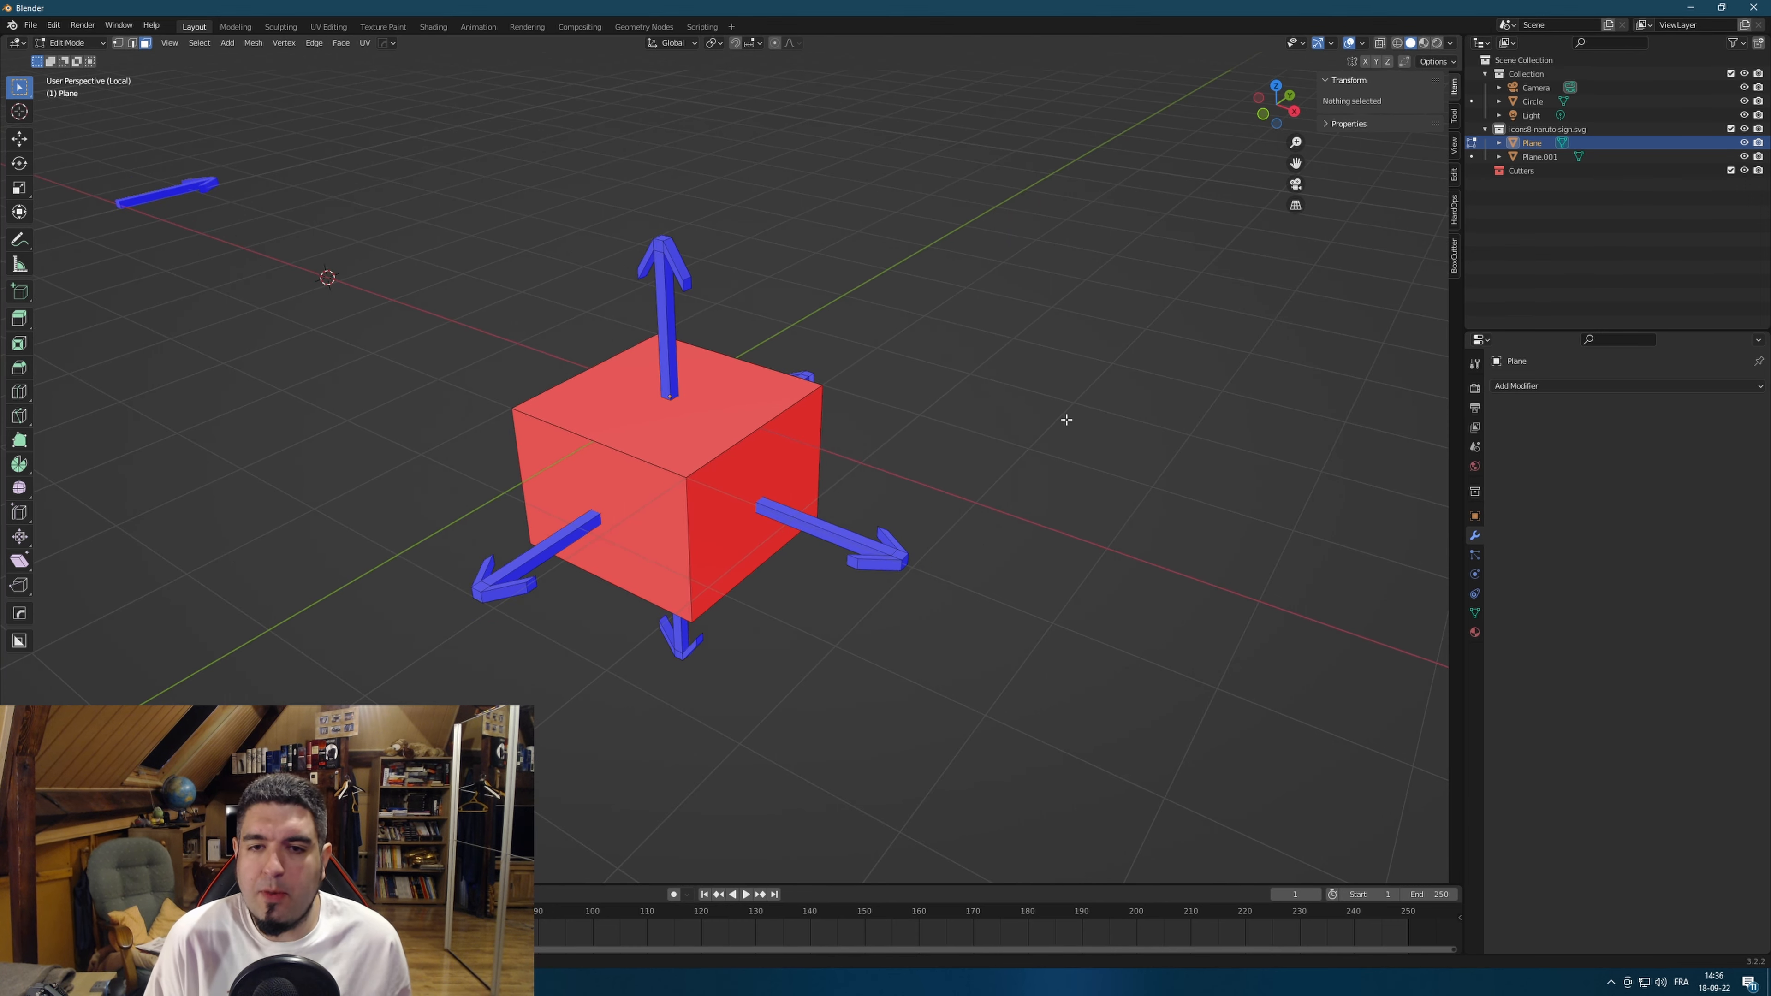
pyautogui.hotkey('shift', 'a')
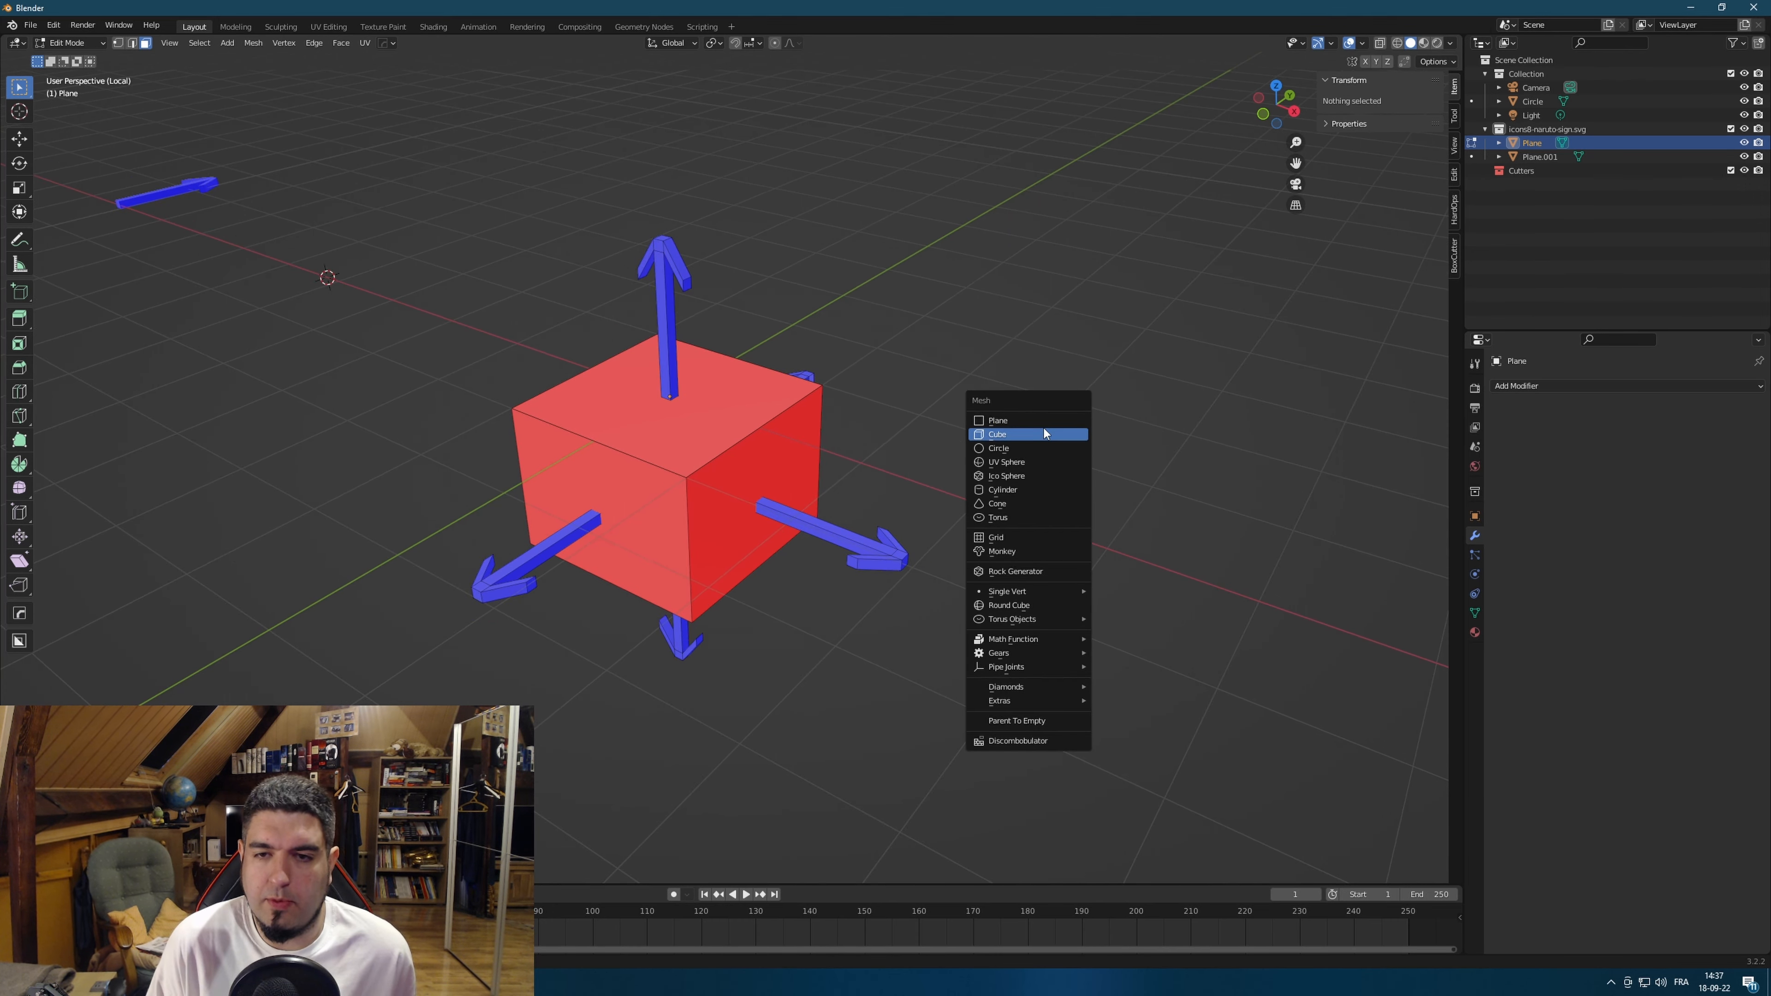
pyautogui.click(1039, 434)
pyautogui.scroll(-2, 312, 250)
pyautogui.press('g')
pyautogui.press('x')
pyautogui.click(1046, 523)
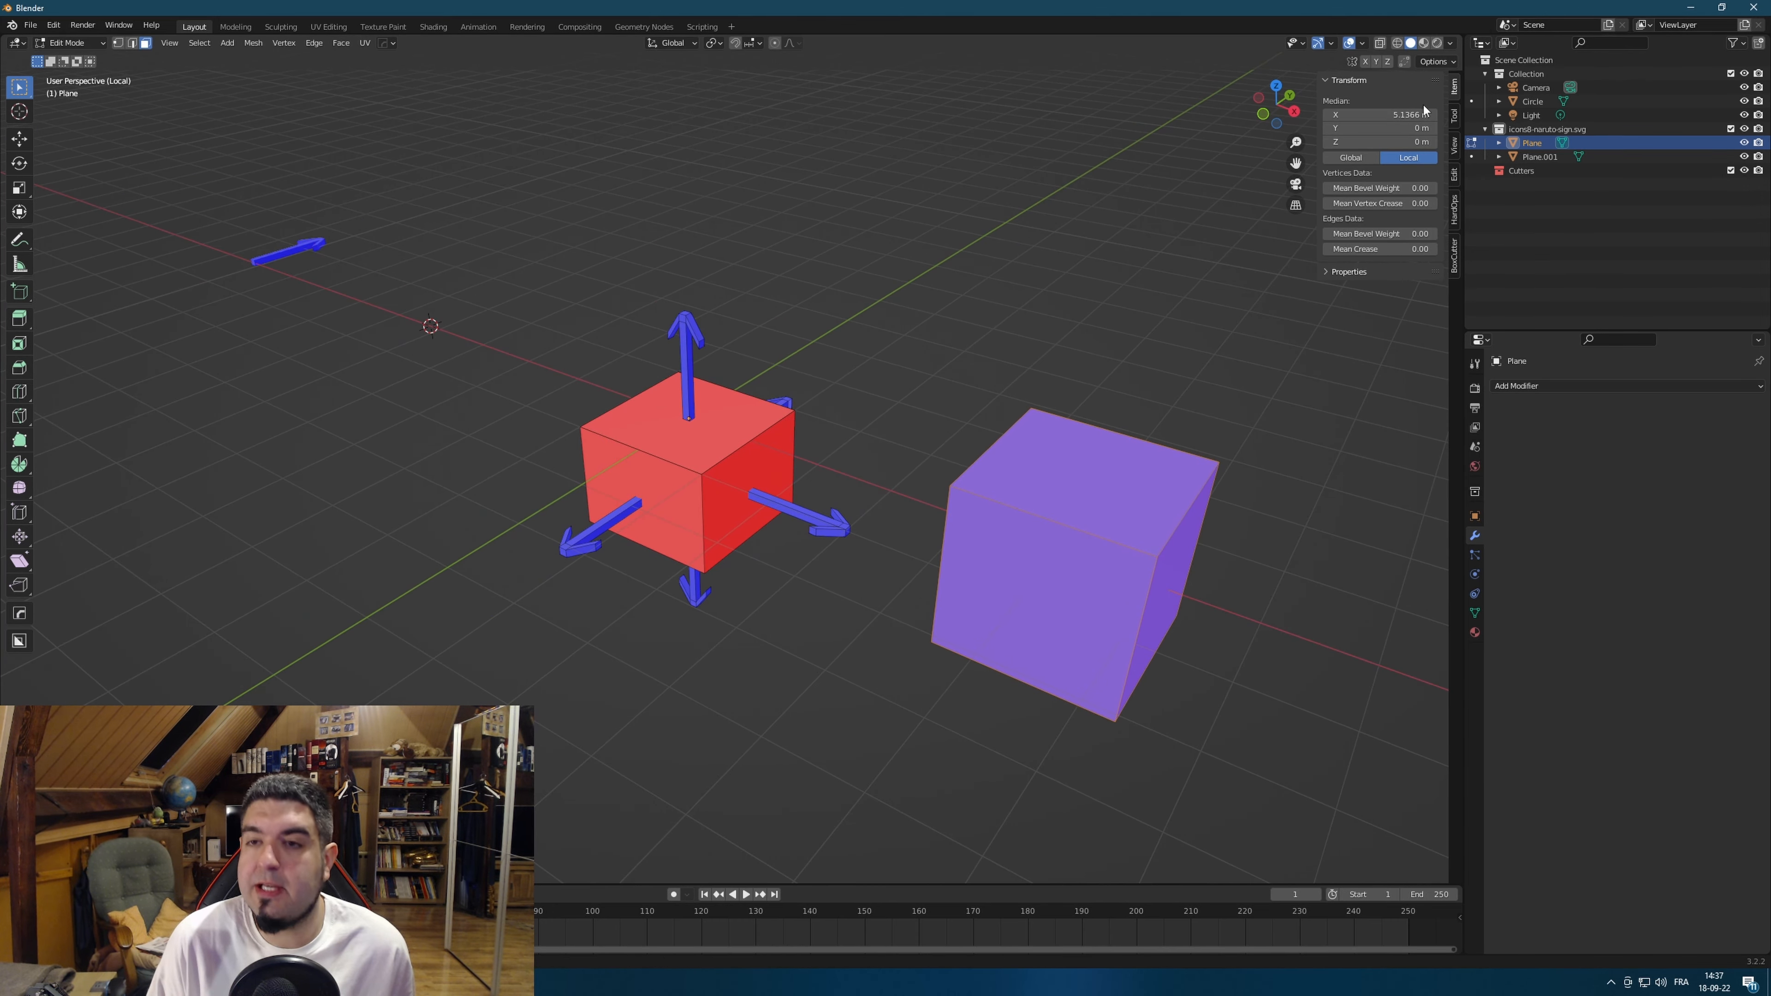
# Flip the normals of all faces on the newly added cube.
pyautogui.keyDown('shift'); pyautogui.moveTo(1116, 347); pyautogui.dragTo(817, 233, button='middle'); pyautogui.keyUp('shift')
pyautogui.moveTo(1075, 356); pyautogui.dragTo(1046, 343, button='middle')
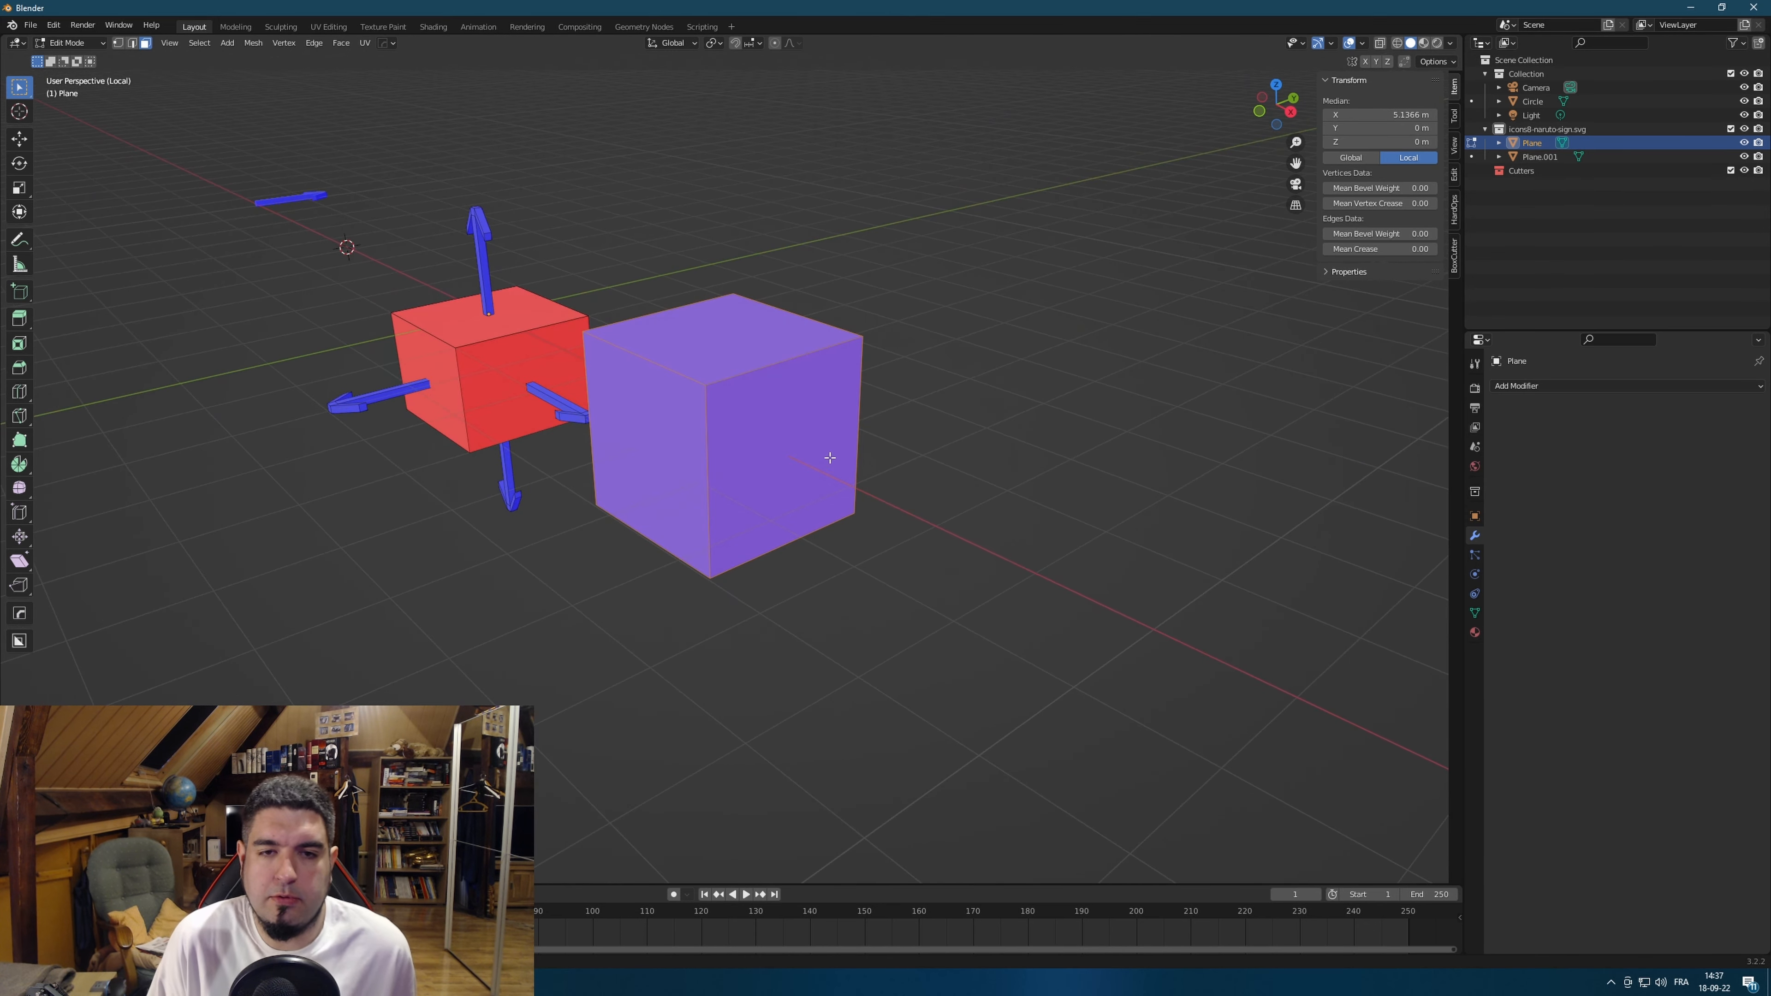
pyautogui.scroll(3, 921, 427)
pyautogui.hotkey('alt', 'a')
pyautogui.press('a')
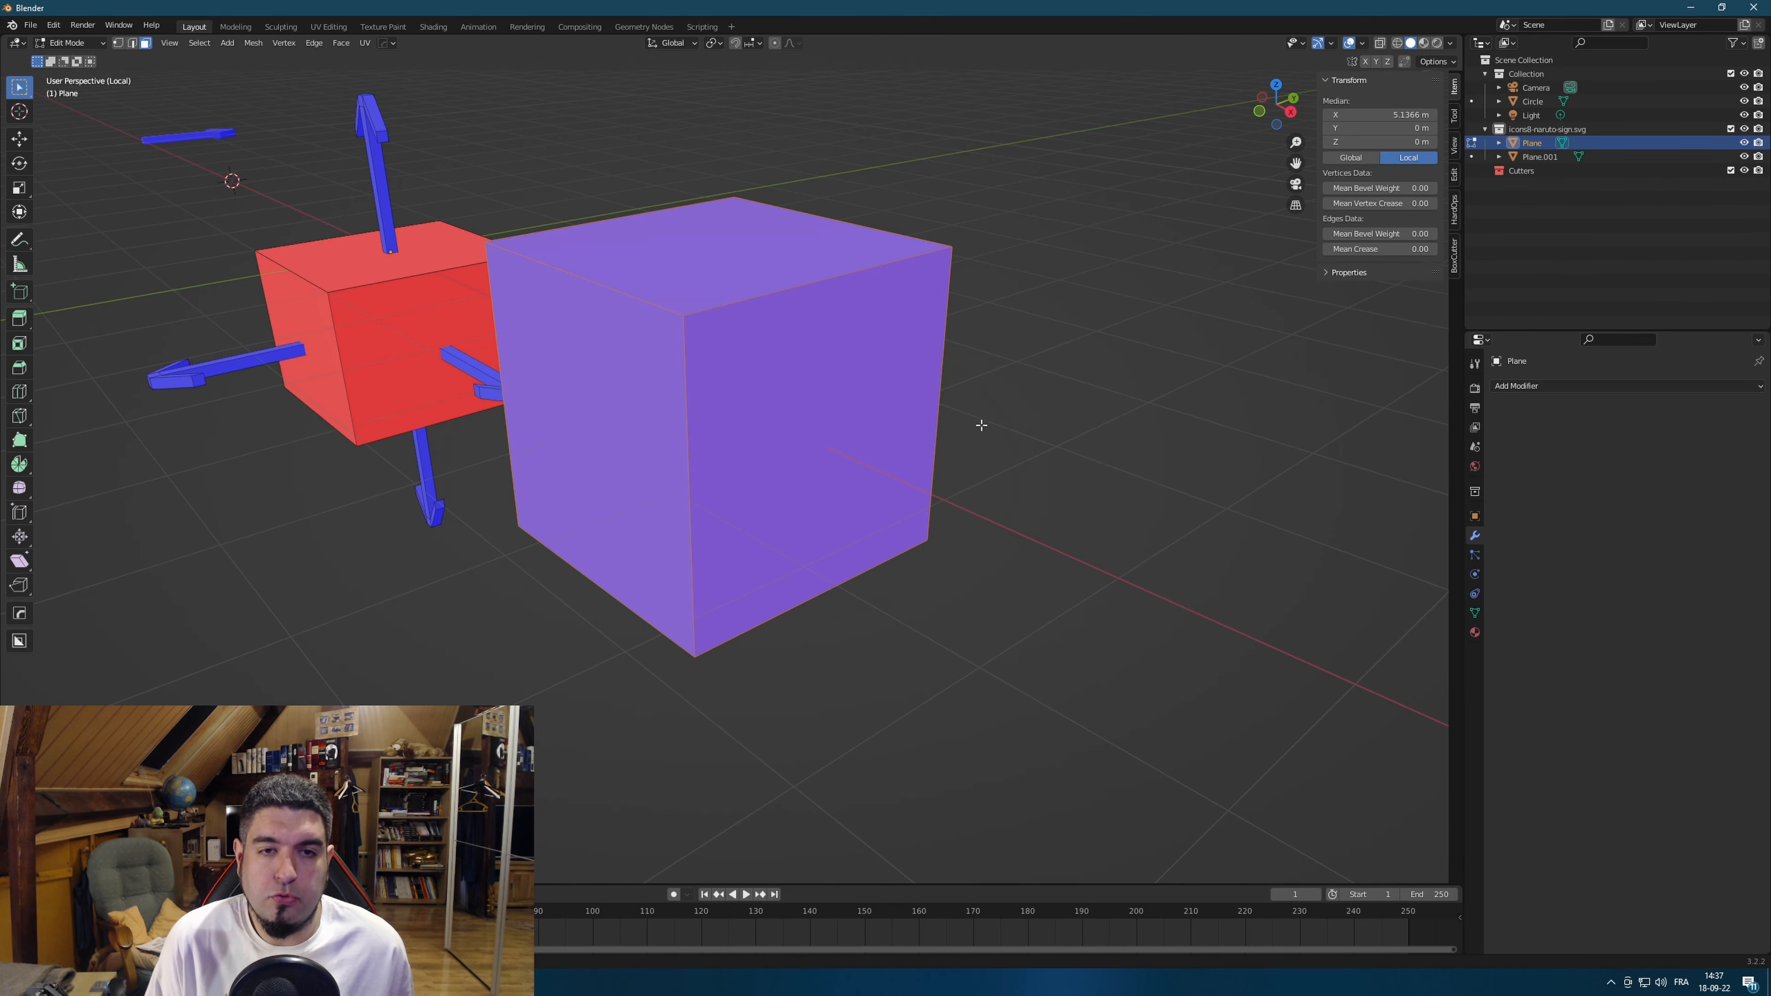
pyautogui.click(253, 44)
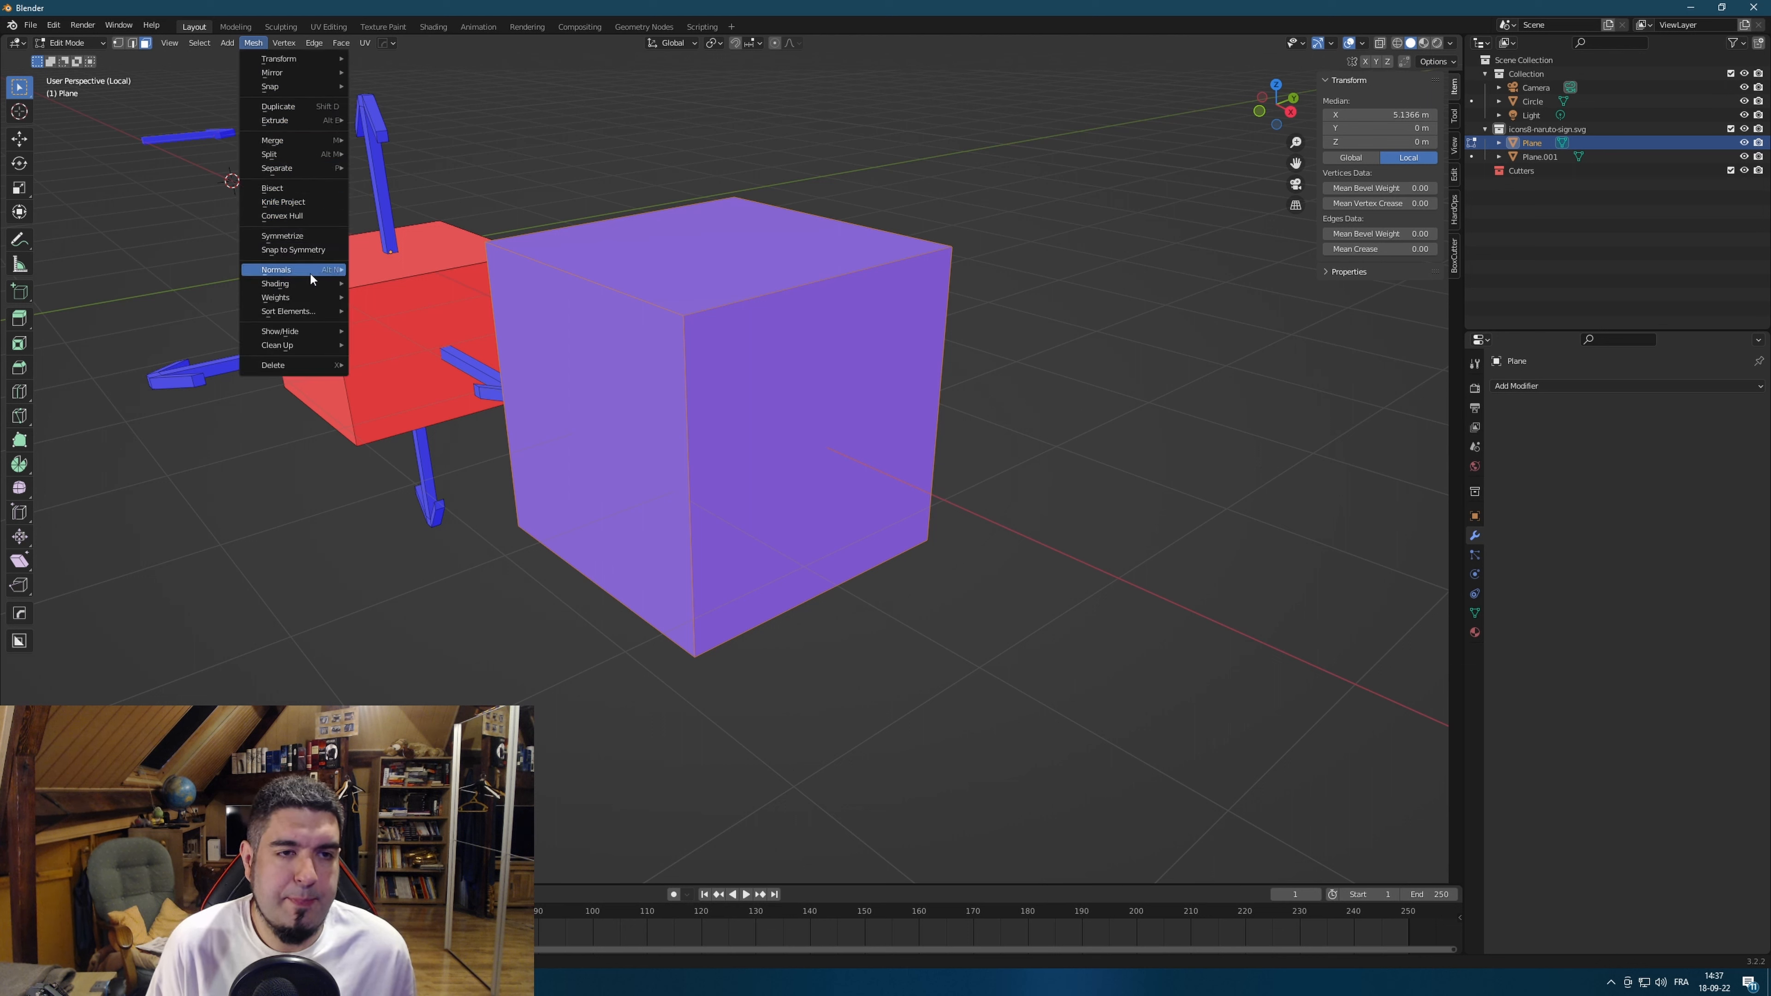
pyautogui.moveTo(309, 271)
pyautogui.click(405, 272)
# Examine the flipped second cube from several angles in Object Mode and Edit Mode.
pyautogui.press('Tab')
pyautogui.moveTo(1053, 418)
pyautogui.mouseDown(button='middle')
pyautogui.moveTo(867, 384)
pyautogui.moveTo(897, 434)
pyautogui.moveTo(1067, 387)
pyautogui.mouseUp(button='middle')
pyautogui.click(684, 442)
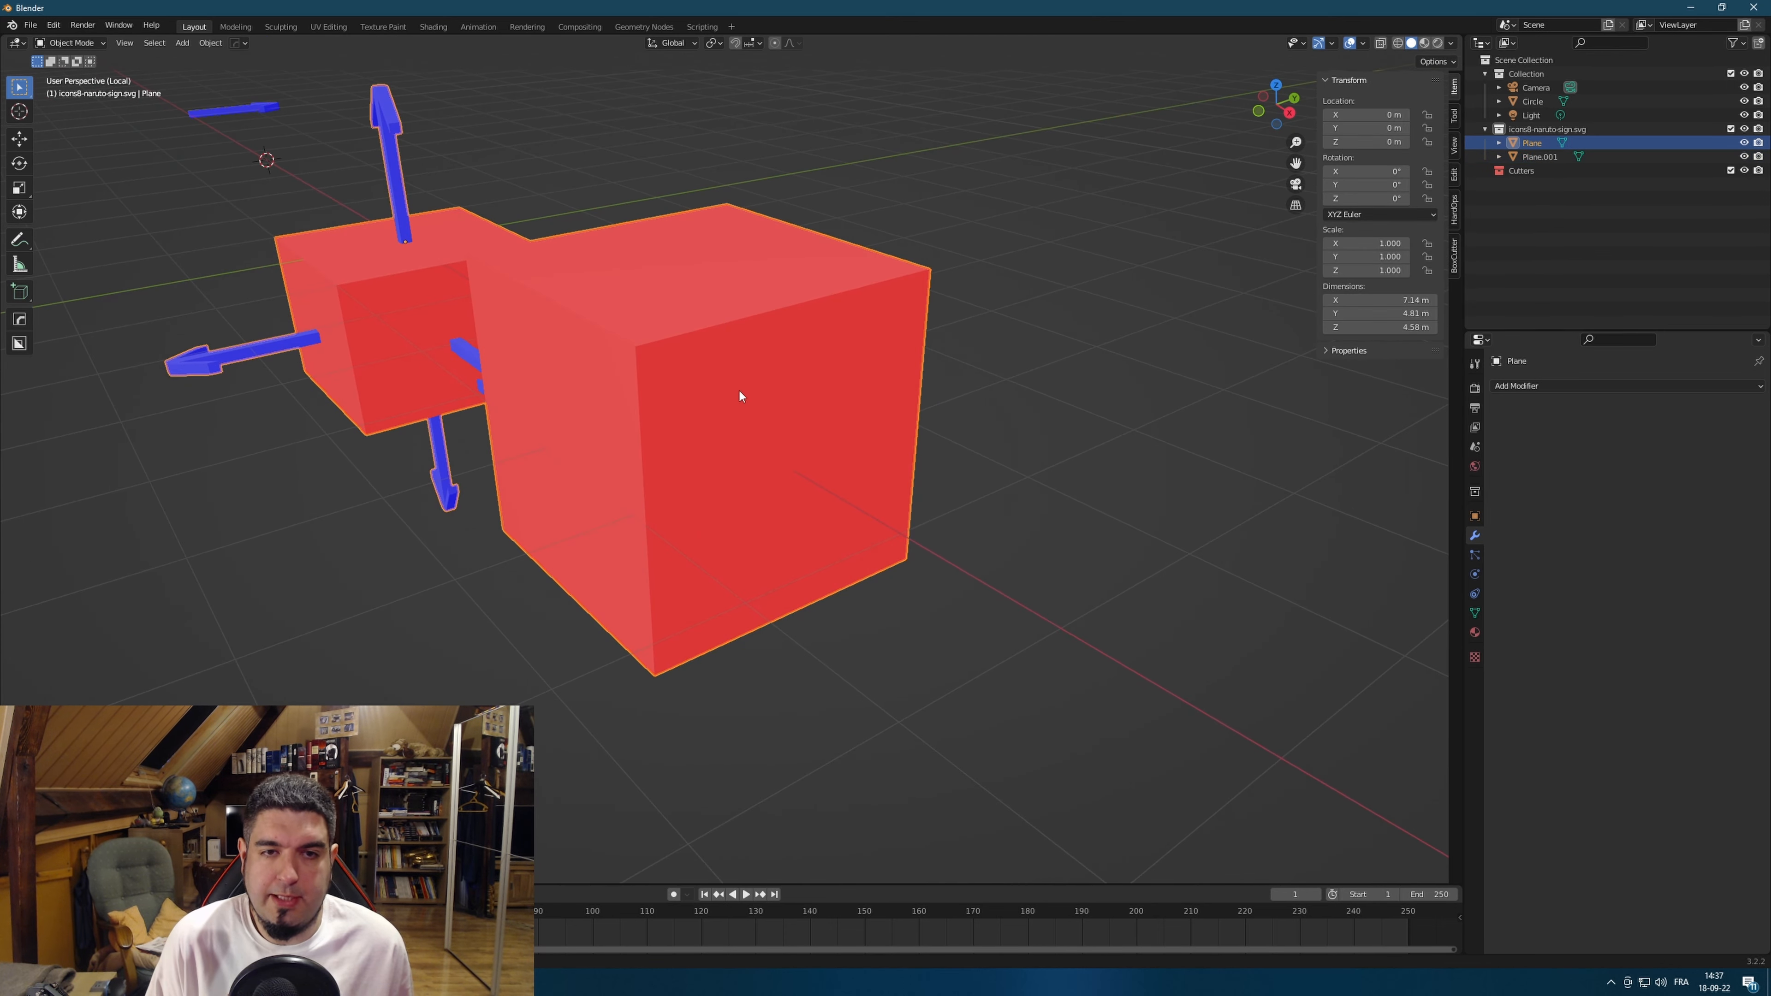
pyautogui.moveTo(739, 389); pyautogui.dragTo(896, 395, button='middle')
pyautogui.press('Tab')
pyautogui.moveTo(1234, 426); pyautogui.dragTo(1107, 392, button='middle')
pyautogui.press('a')
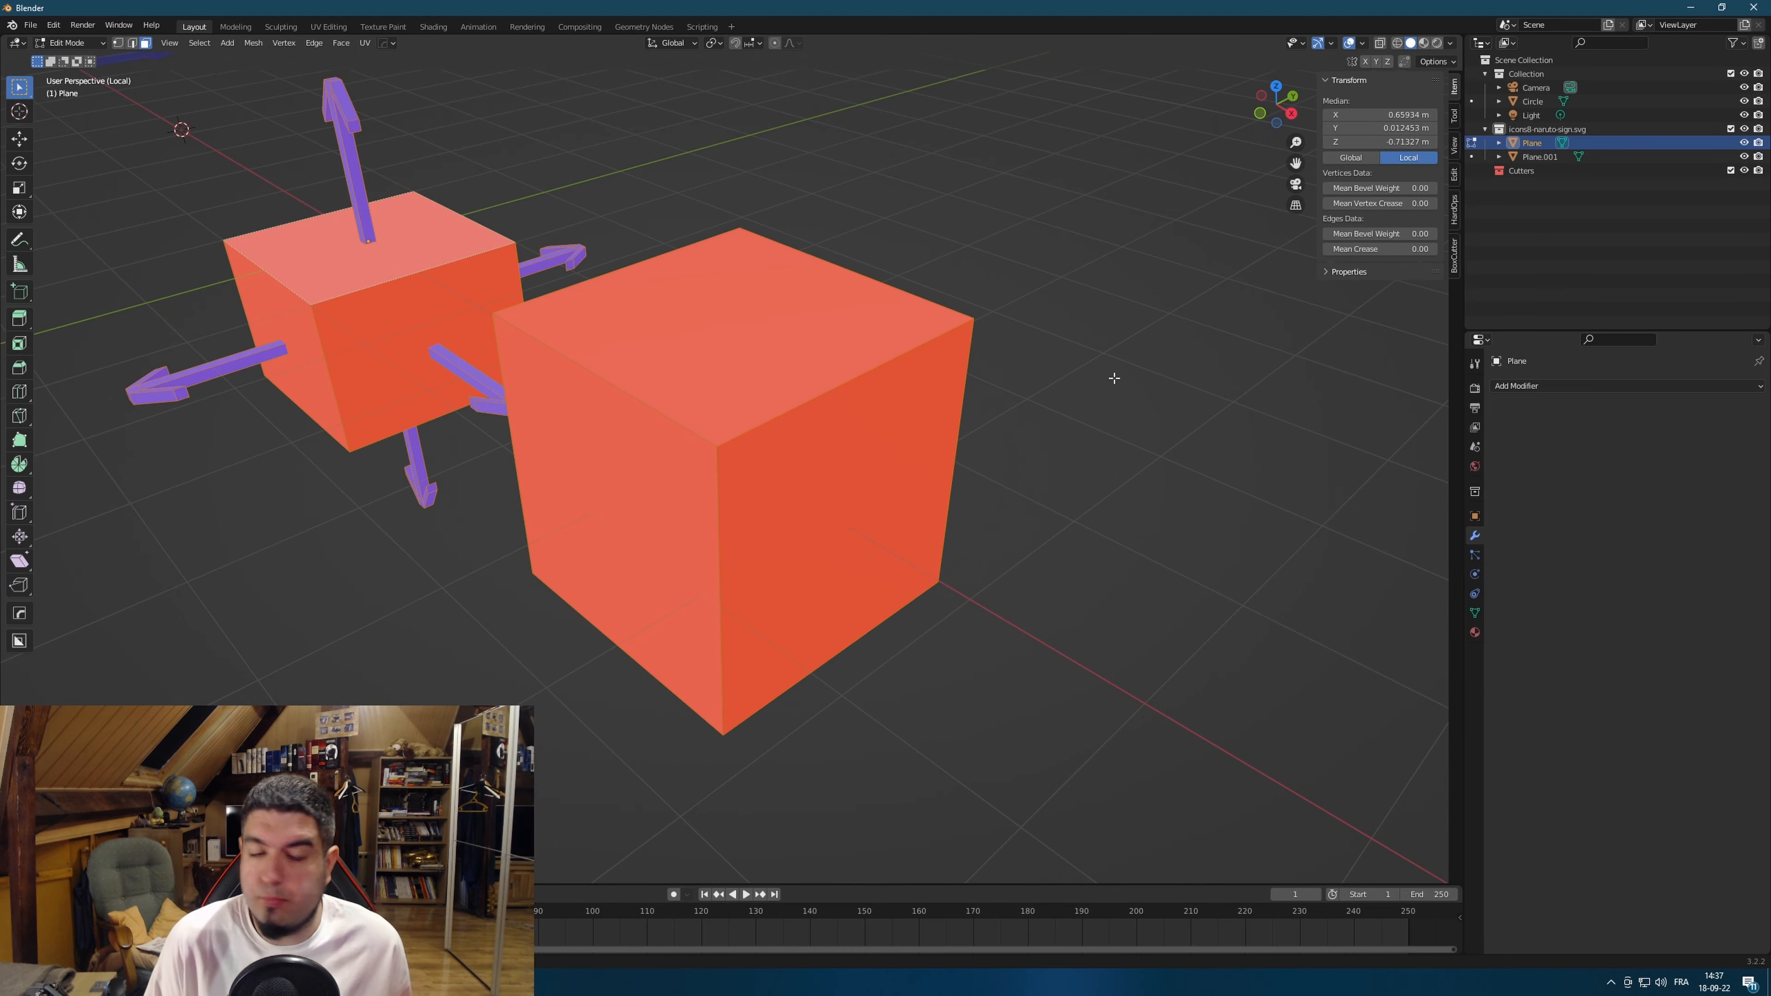
pyautogui.hotkey('alt', 'a')
pyautogui.press('Tab')
# Select only the second cube's faces and inset each one individually by about 0.3 m.
pyautogui.press('Tab')
pyautogui.moveTo(744, 411)
pyautogui.mouseDown(button='middle')
pyautogui.moveTo(869, 396)
pyautogui.moveTo(716, 412)
pyautogui.mouseUp(button='middle')
pyautogui.press('a')
pyautogui.moveTo(851, 397); pyautogui.dragTo(870, 405, button='middle')
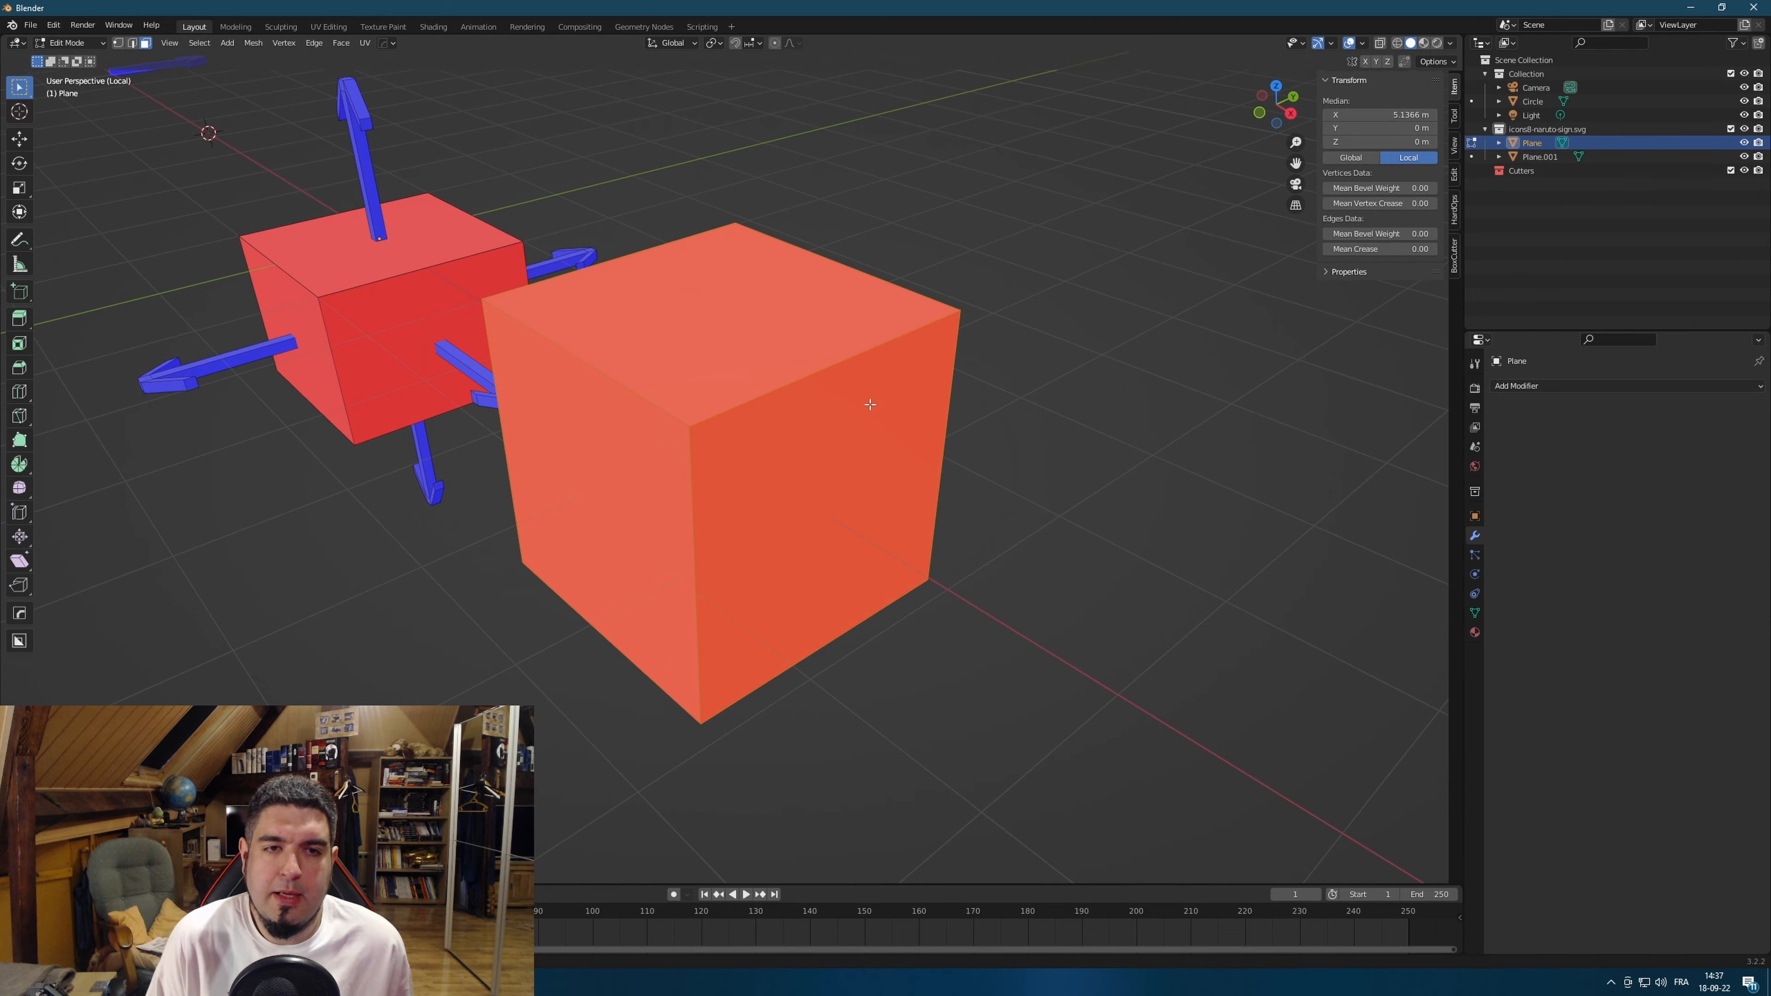
pyautogui.press('i')
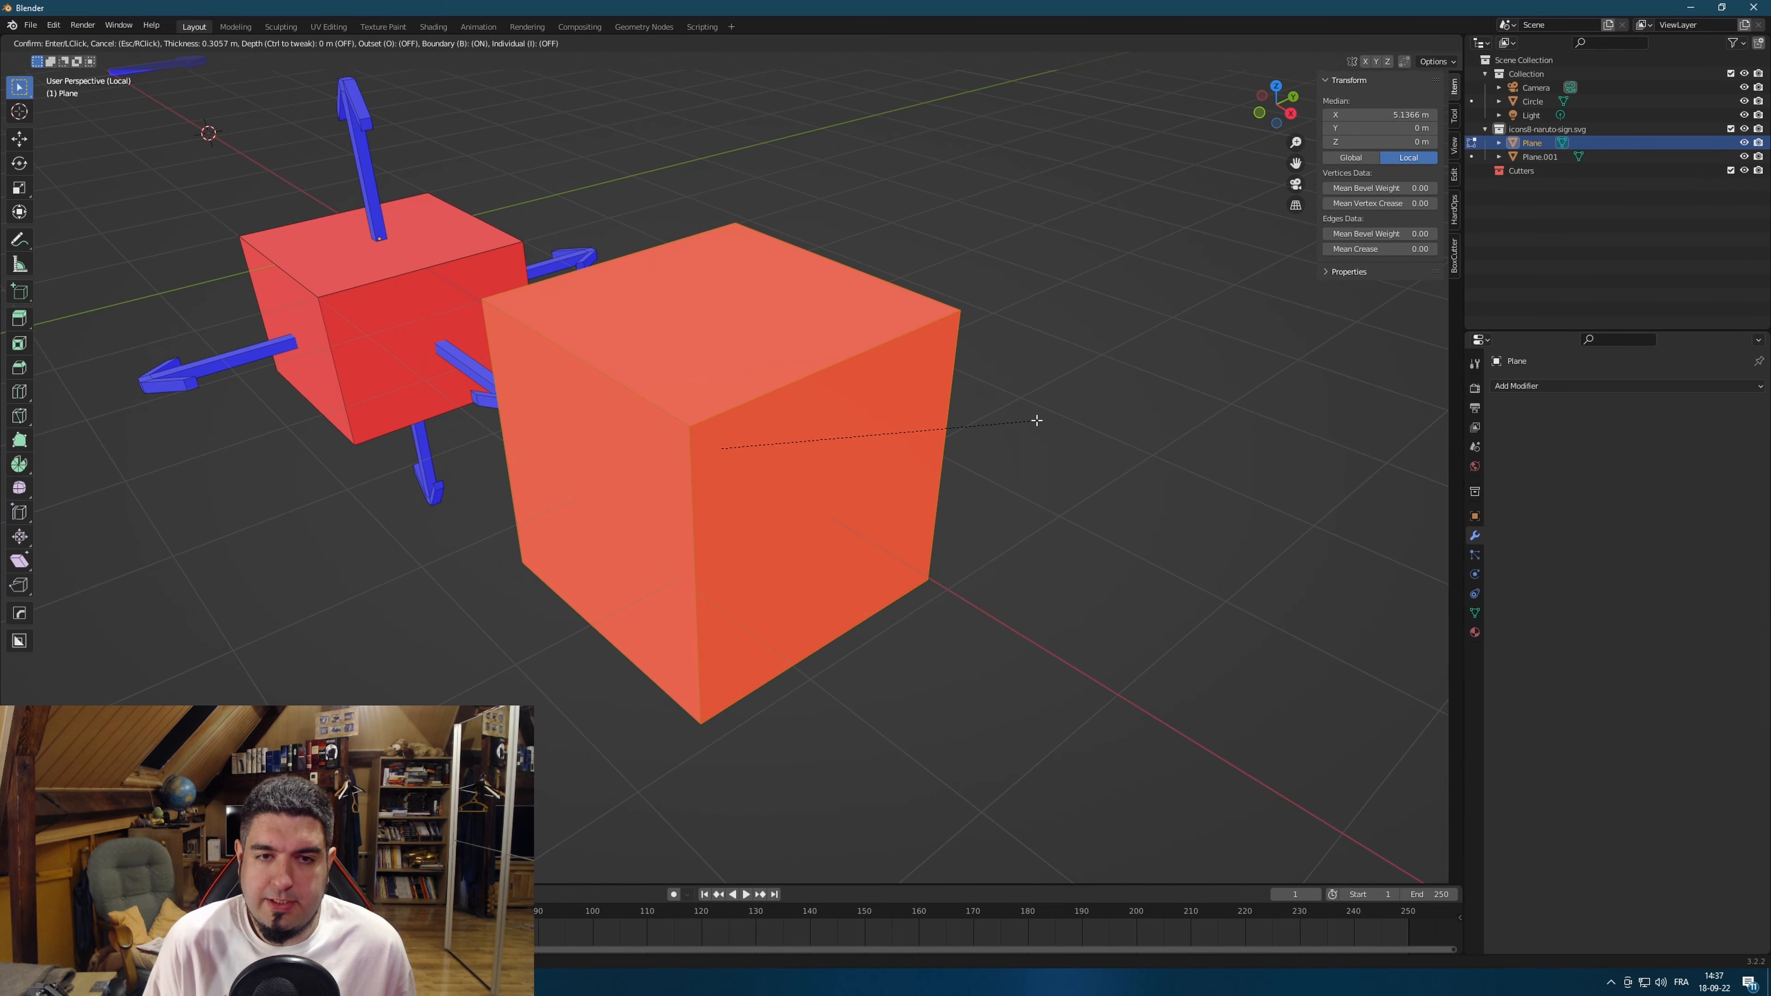
pyautogui.press('i')
pyautogui.click(1034, 417)
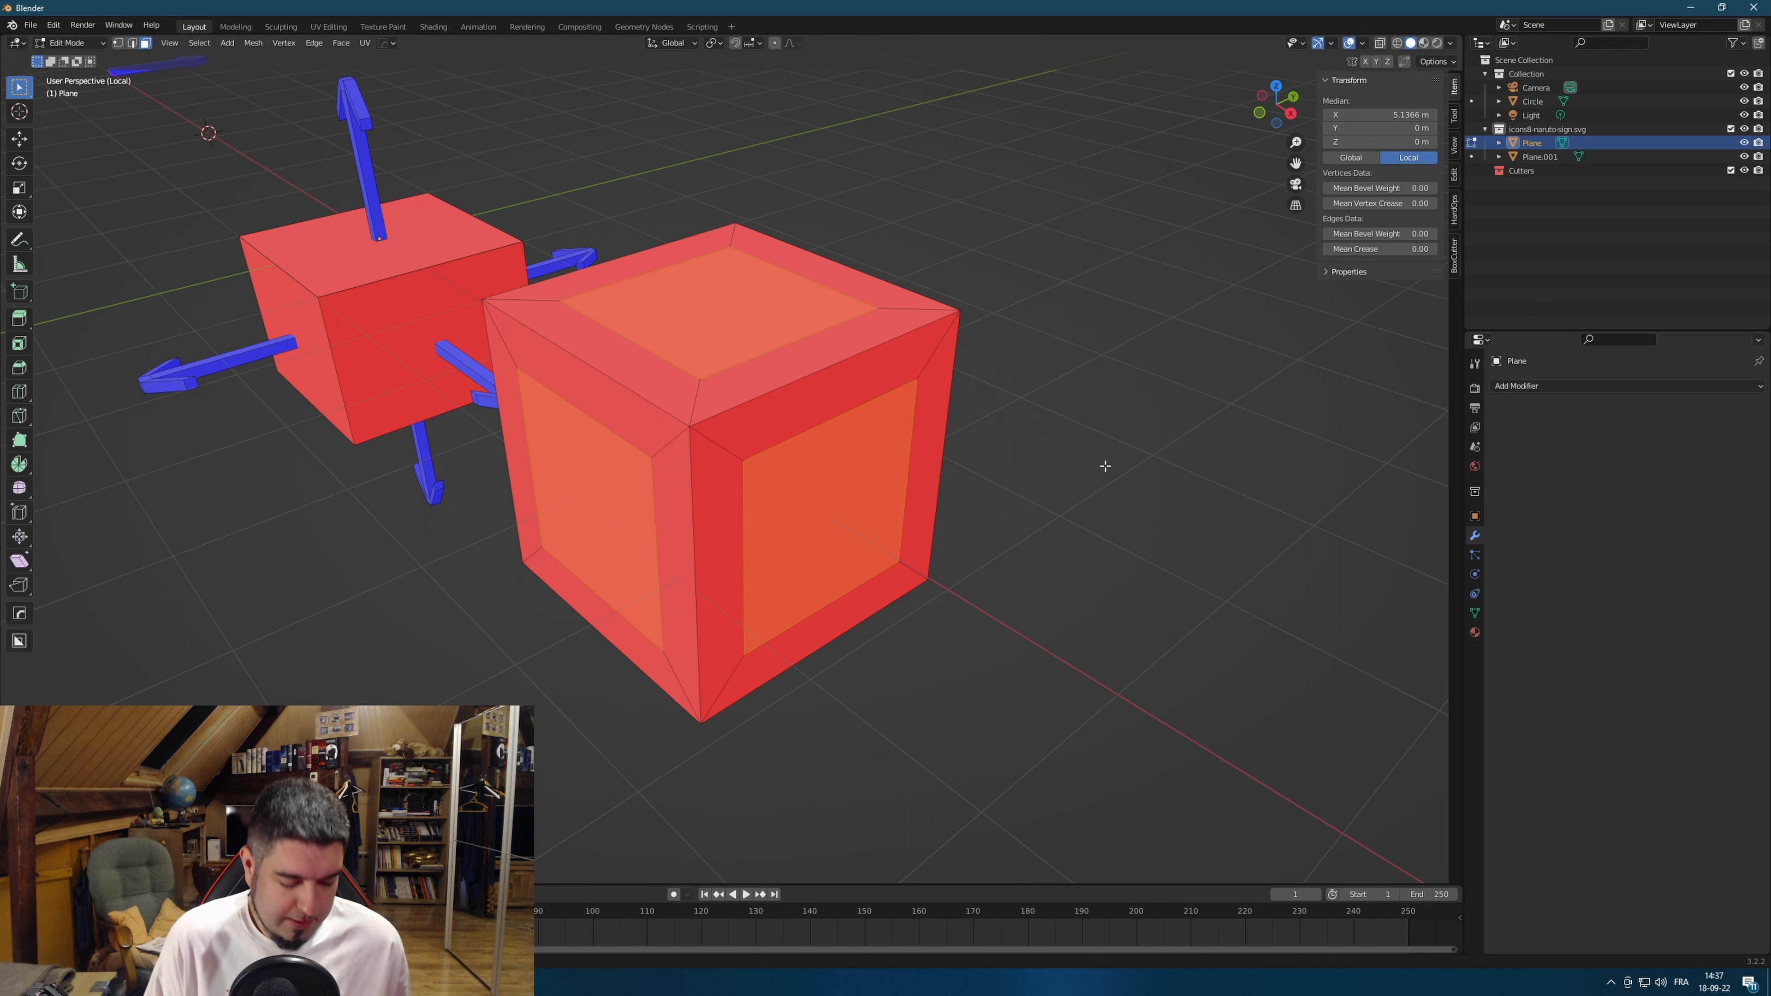
# Extrude the inset faces along their normals with a negative offset so that blocks project from every side of the cube.
pyautogui.hotkey('alt', 'e')
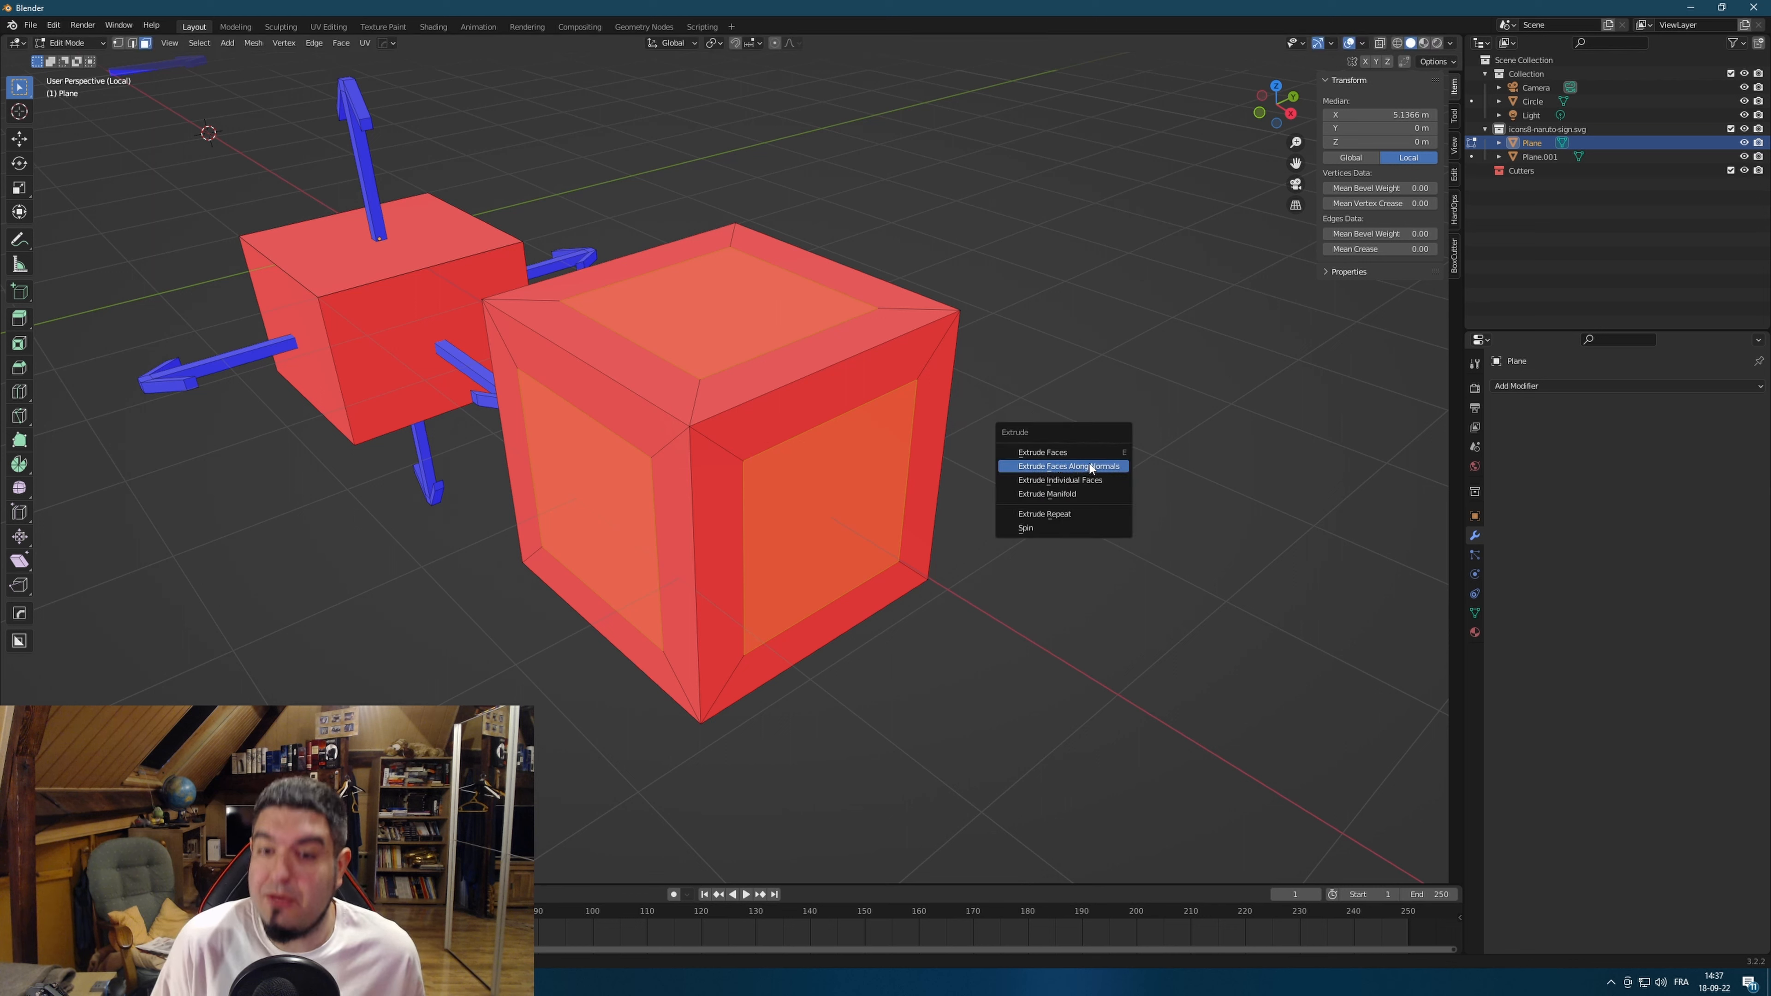
pyautogui.click(1094, 469)
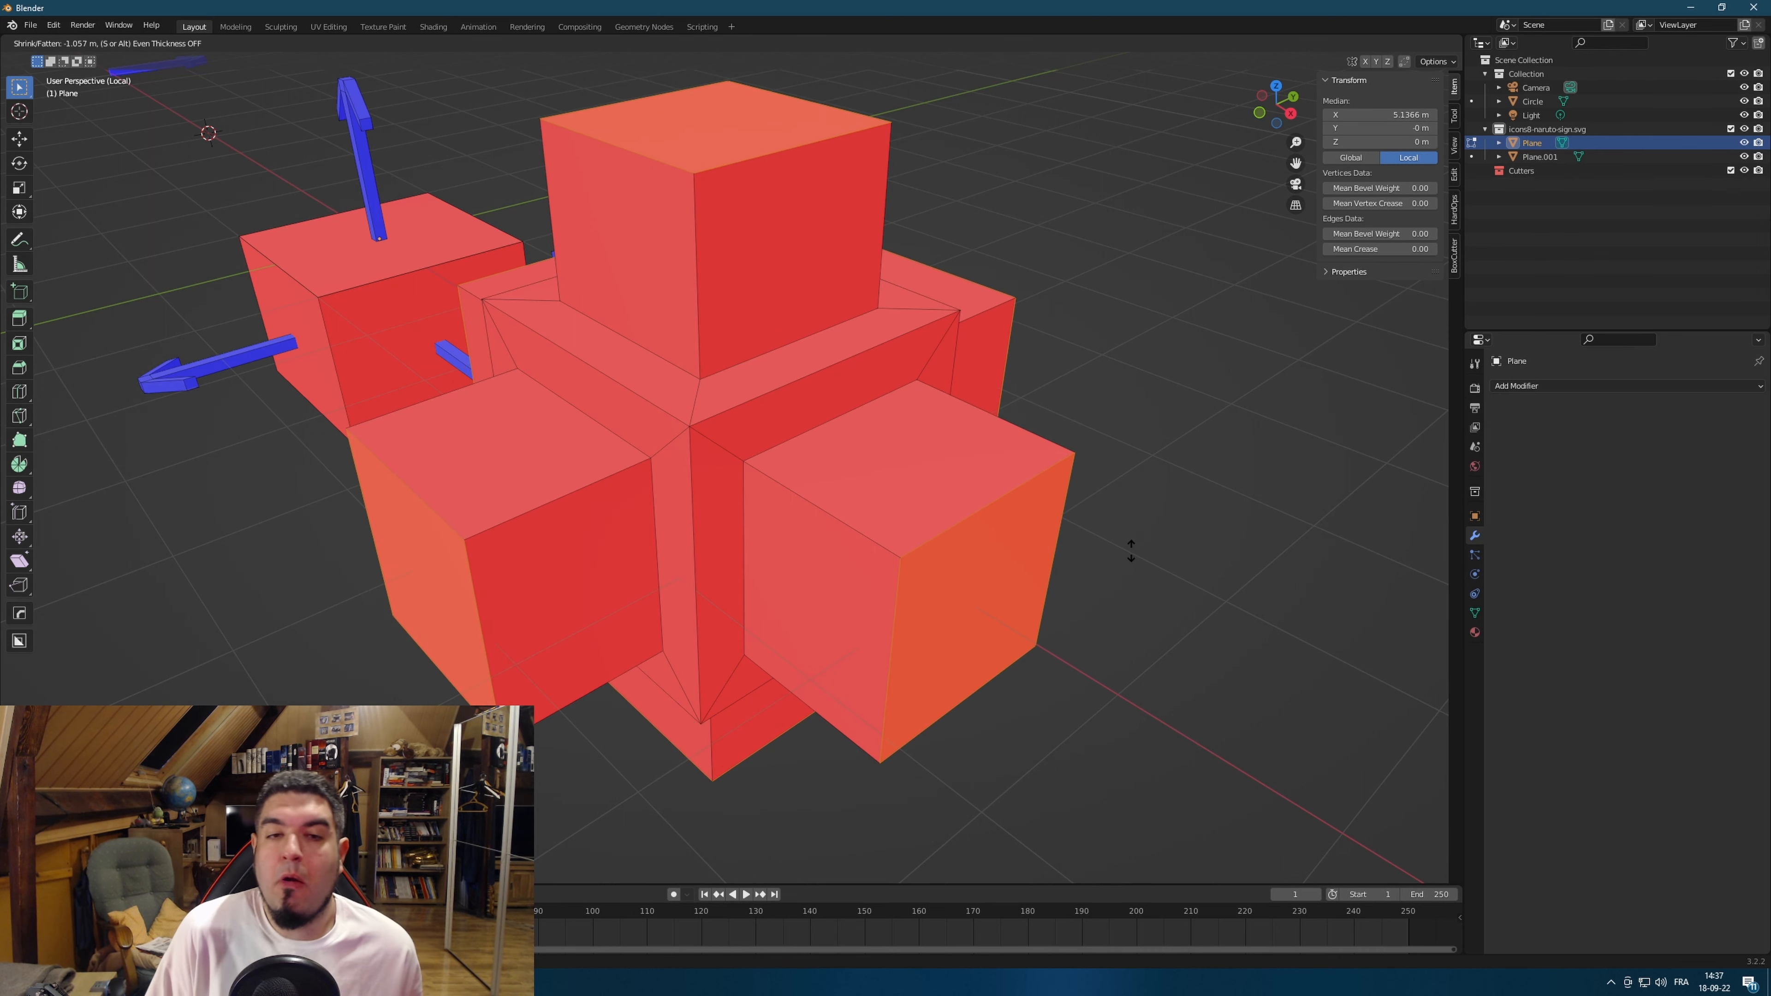
pyautogui.click(1130, 535)
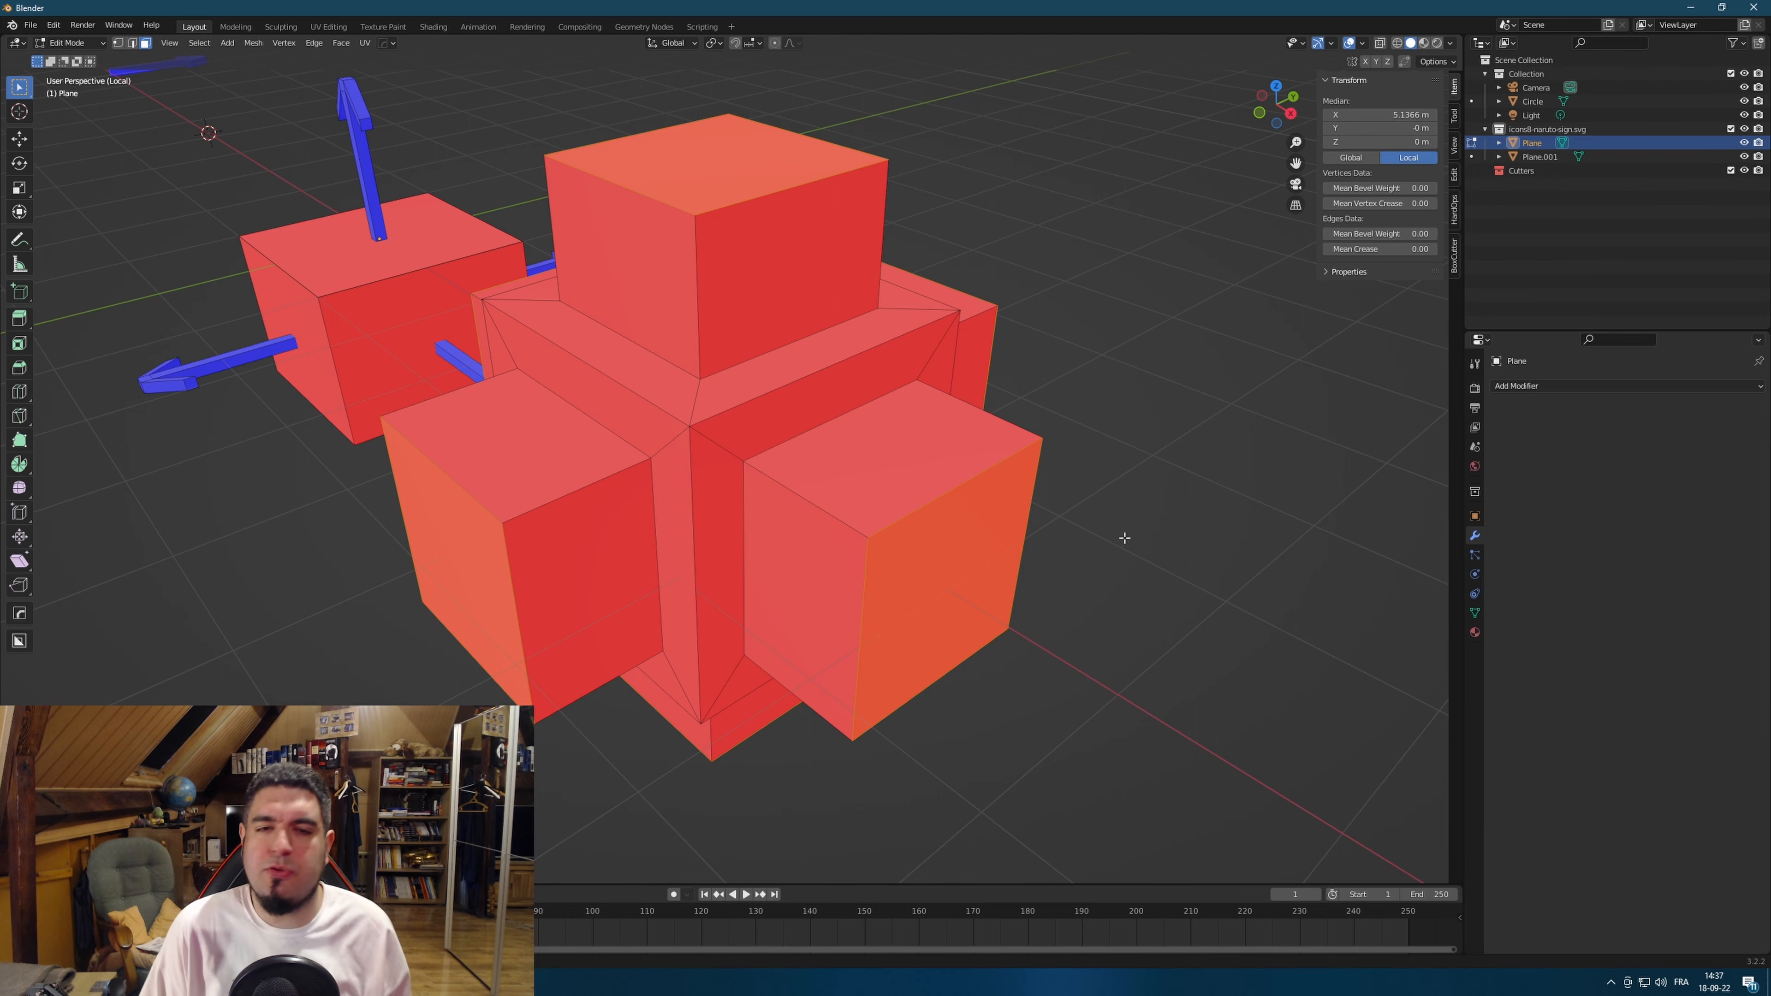
# Examine the cube with the extruded blocks from several angles in Object Mode and Edit Mode.
pyautogui.scroll(-1, 1166, 472)
pyautogui.moveTo(1109, 423); pyautogui.dragTo(1055, 395, button='middle')
pyautogui.press('Tab')
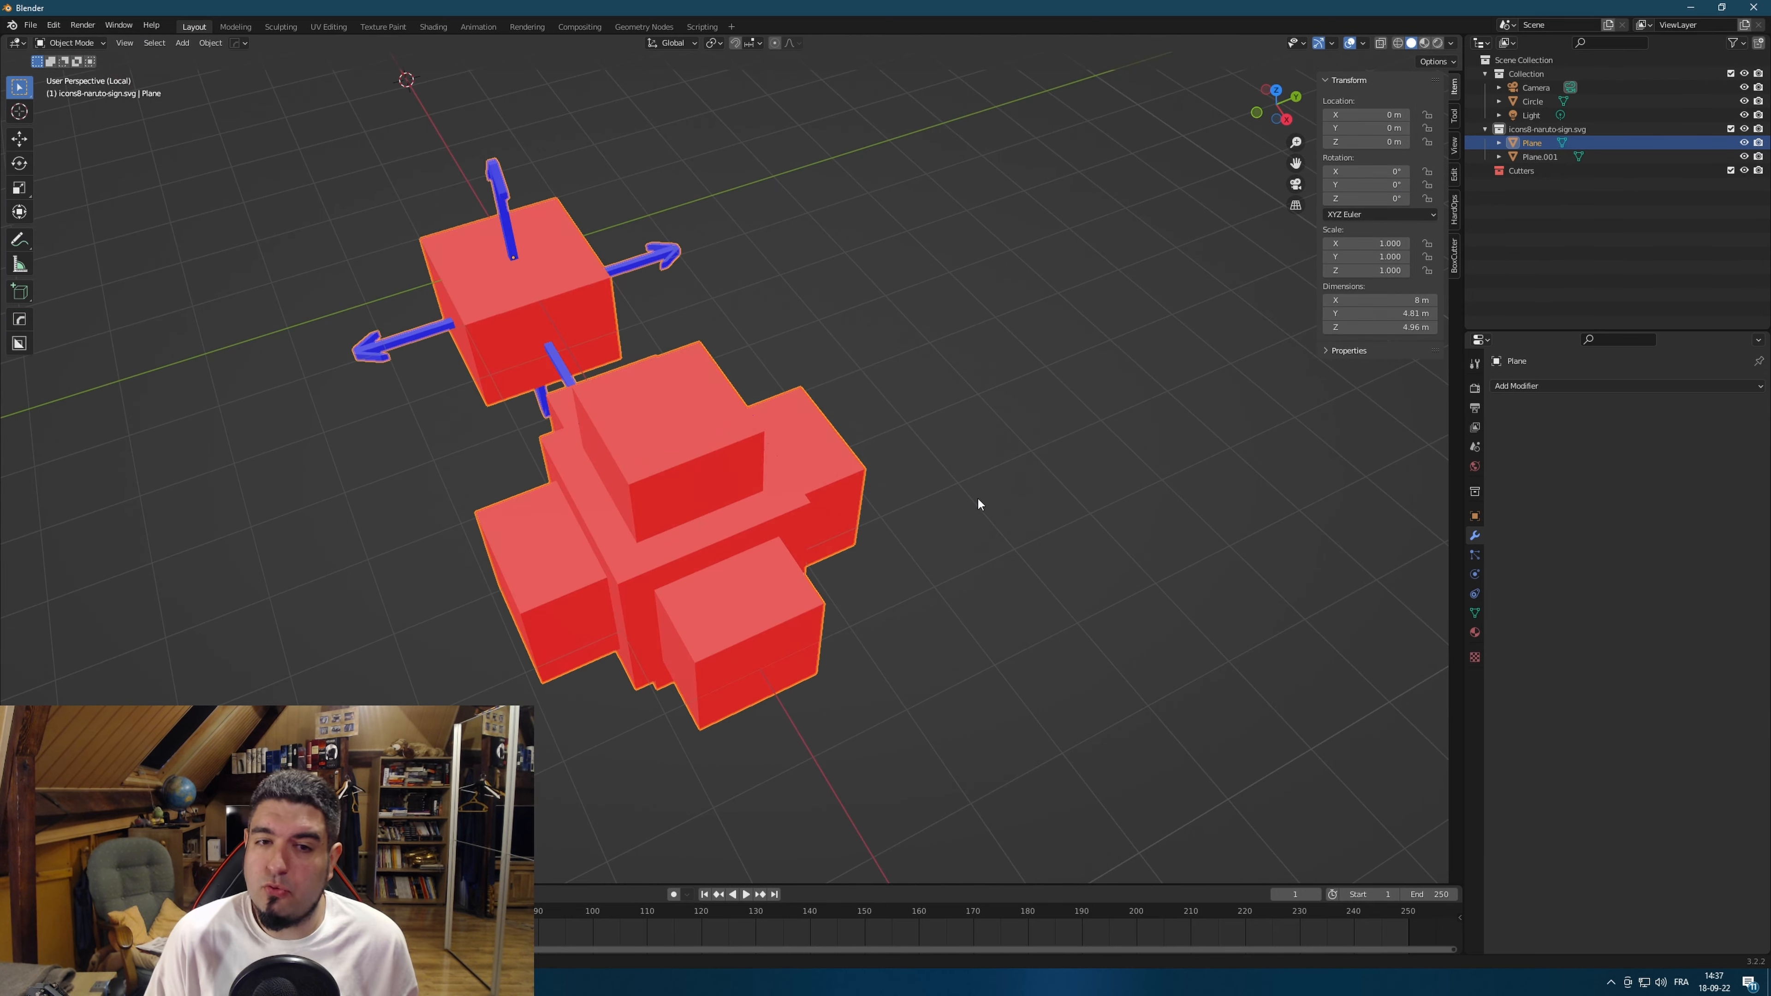
pyautogui.press('Tab')
pyautogui.moveTo(725, 611); pyautogui.dragTo(775, 578, button='middle')
pyautogui.press('Tab')
pyautogui.press('Tab')
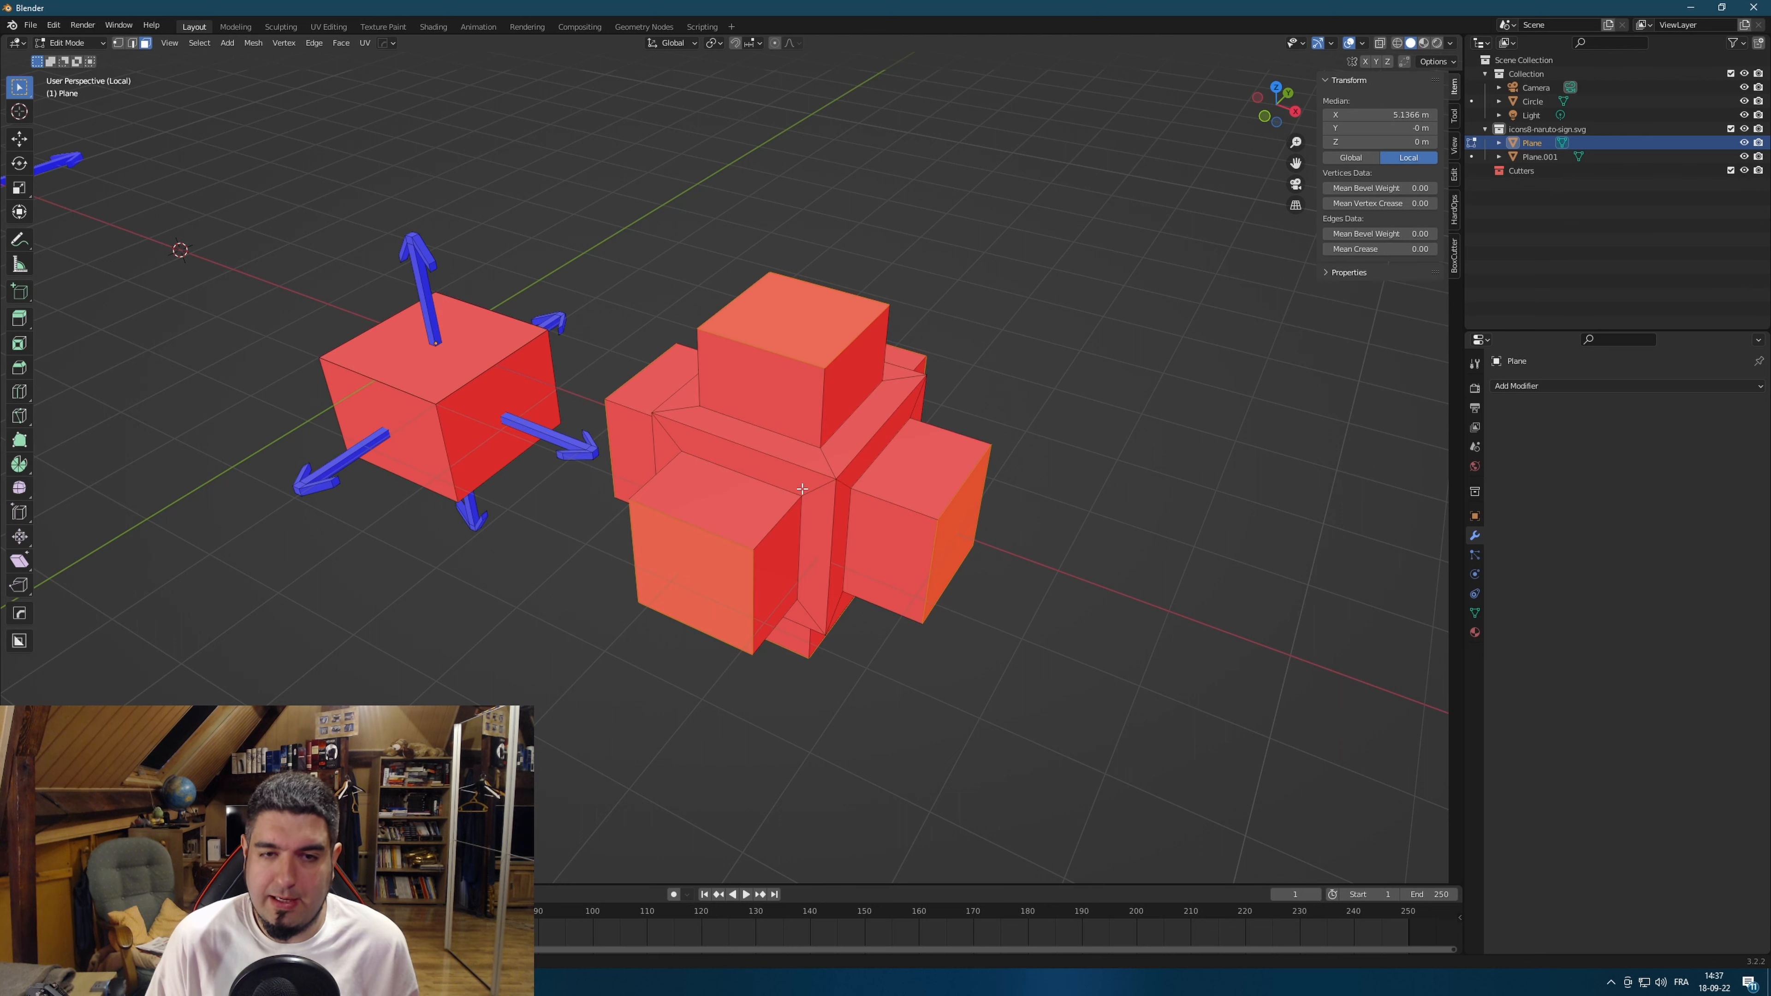
pyautogui.moveTo(846, 476); pyautogui.dragTo(838, 508, button='middle')
# Separate the whole blocky shape from the mesh into its own object and select that object in Object Mode.
pyautogui.press('a')
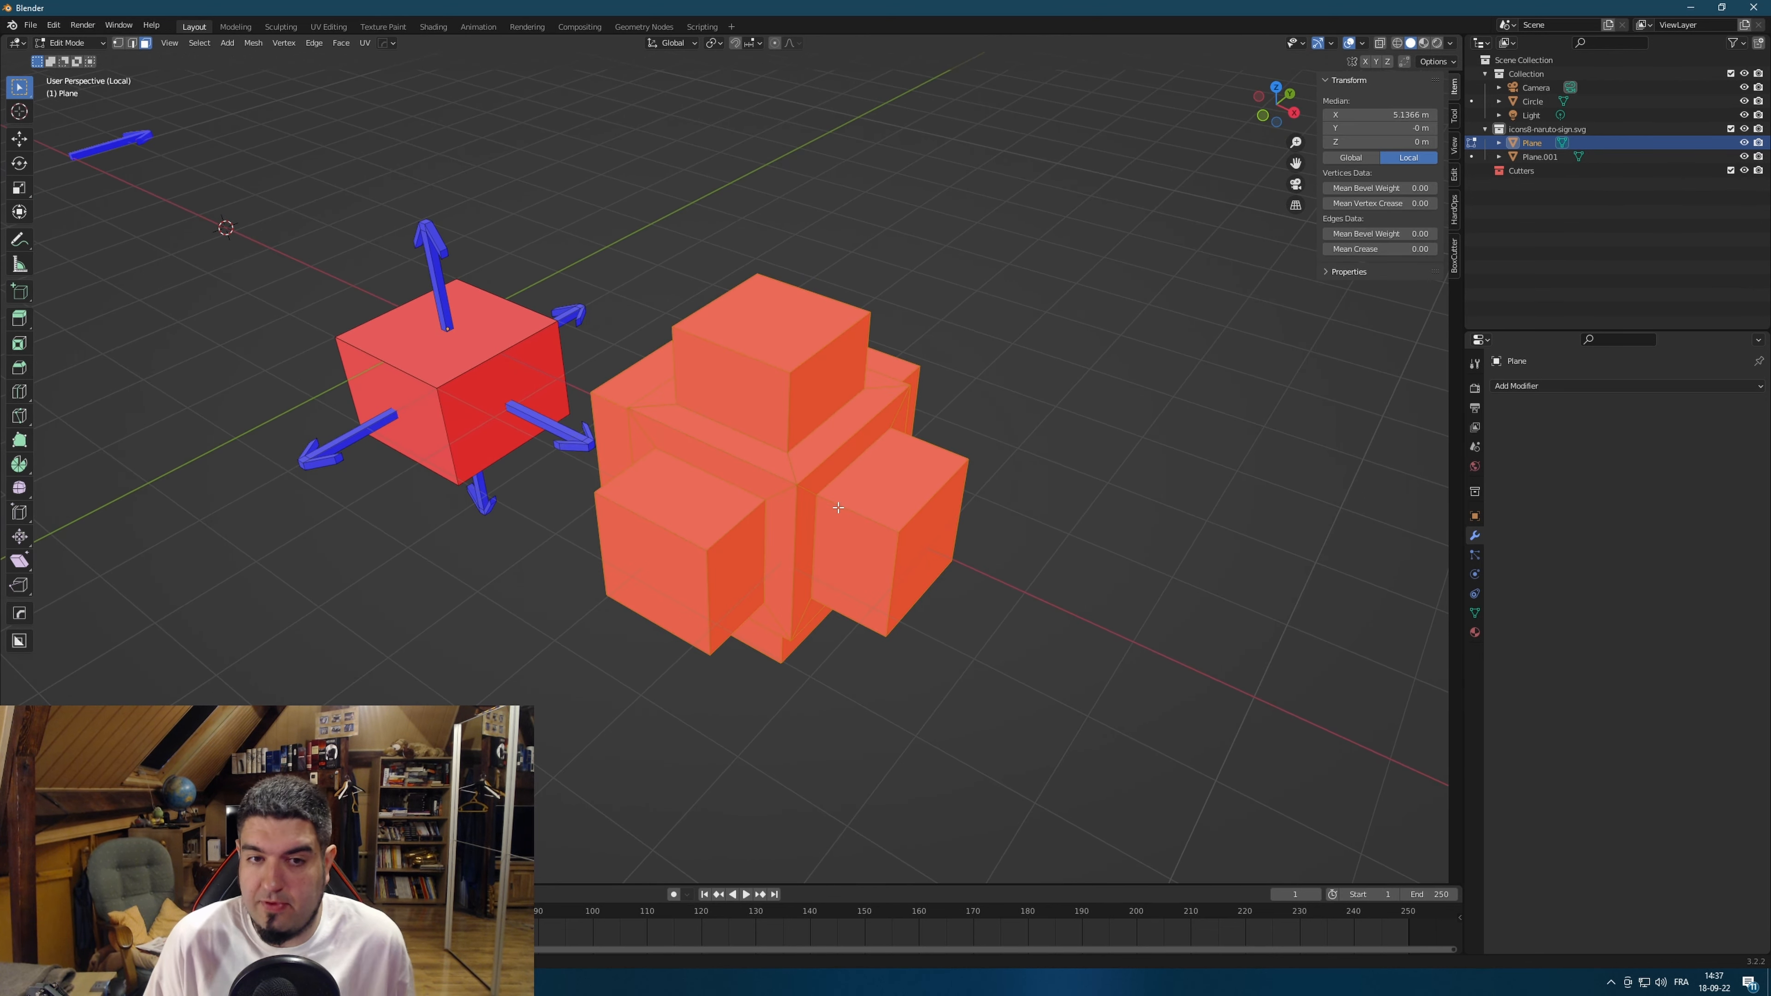
pyautogui.press('p')
pyautogui.click(839, 507)
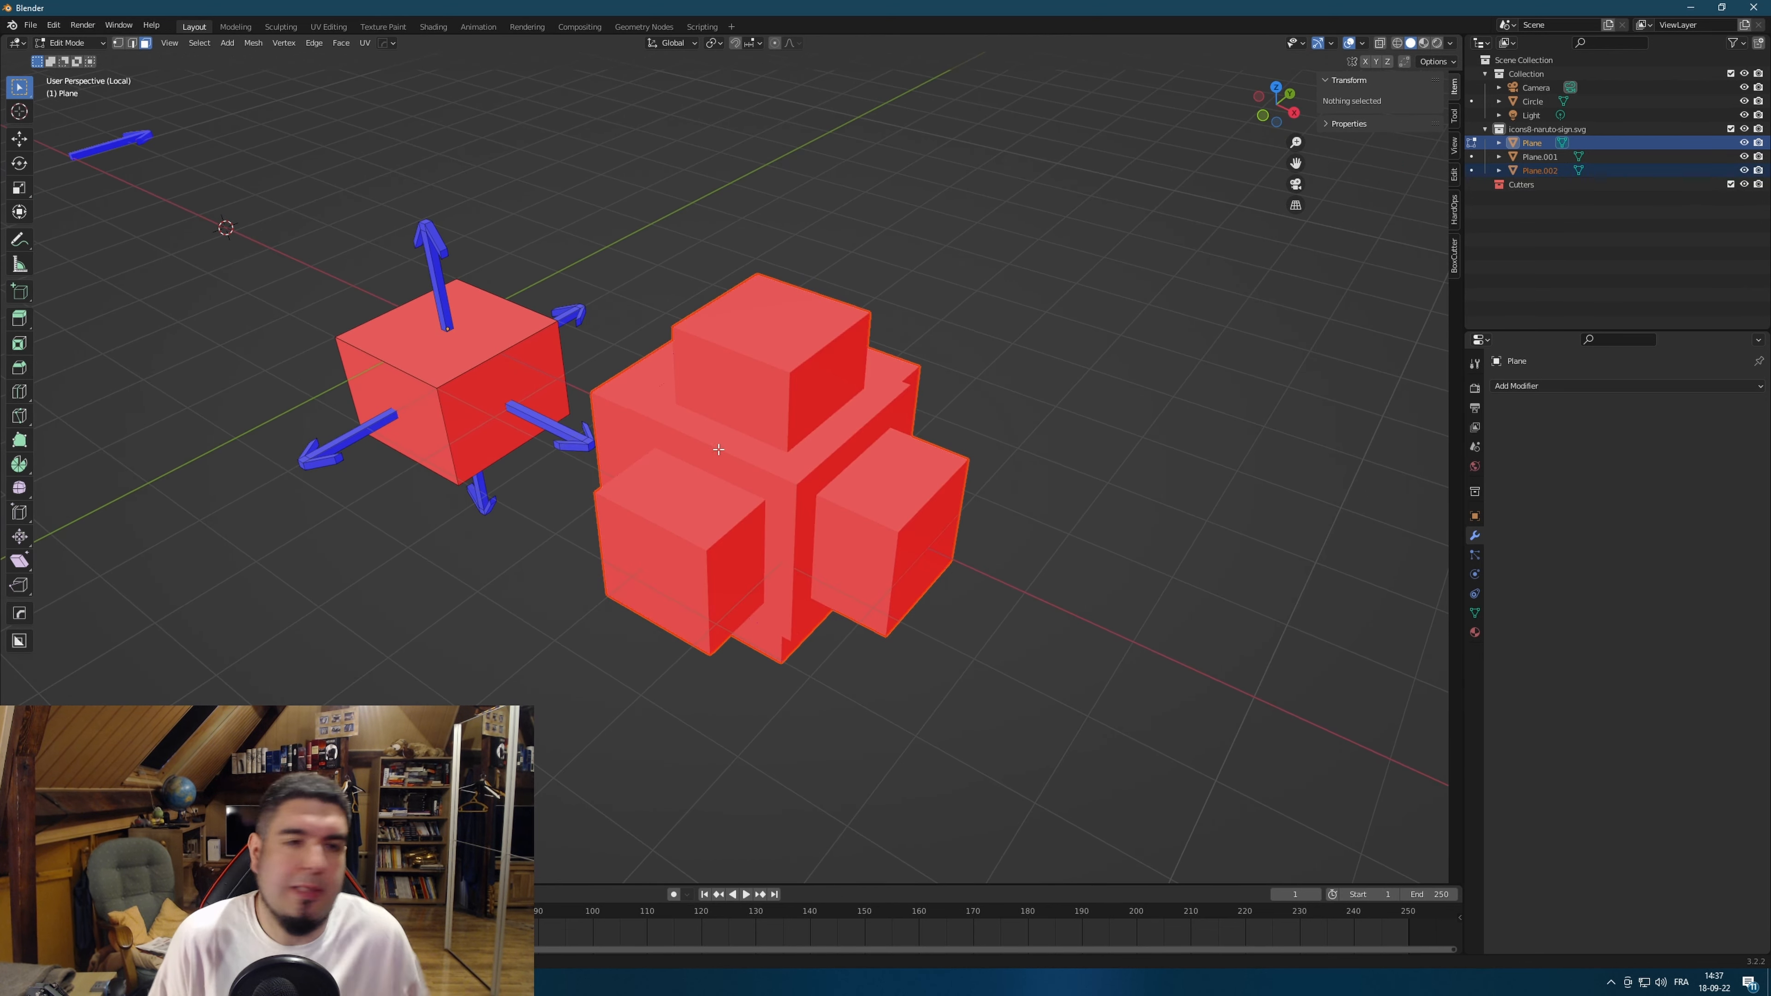
pyautogui.press('Tab')
pyautogui.moveTo(800, 476); pyautogui.dragTo(906, 486)
pyautogui.moveTo(931, 447); pyautogui.dragTo(1009, 403, button='middle')
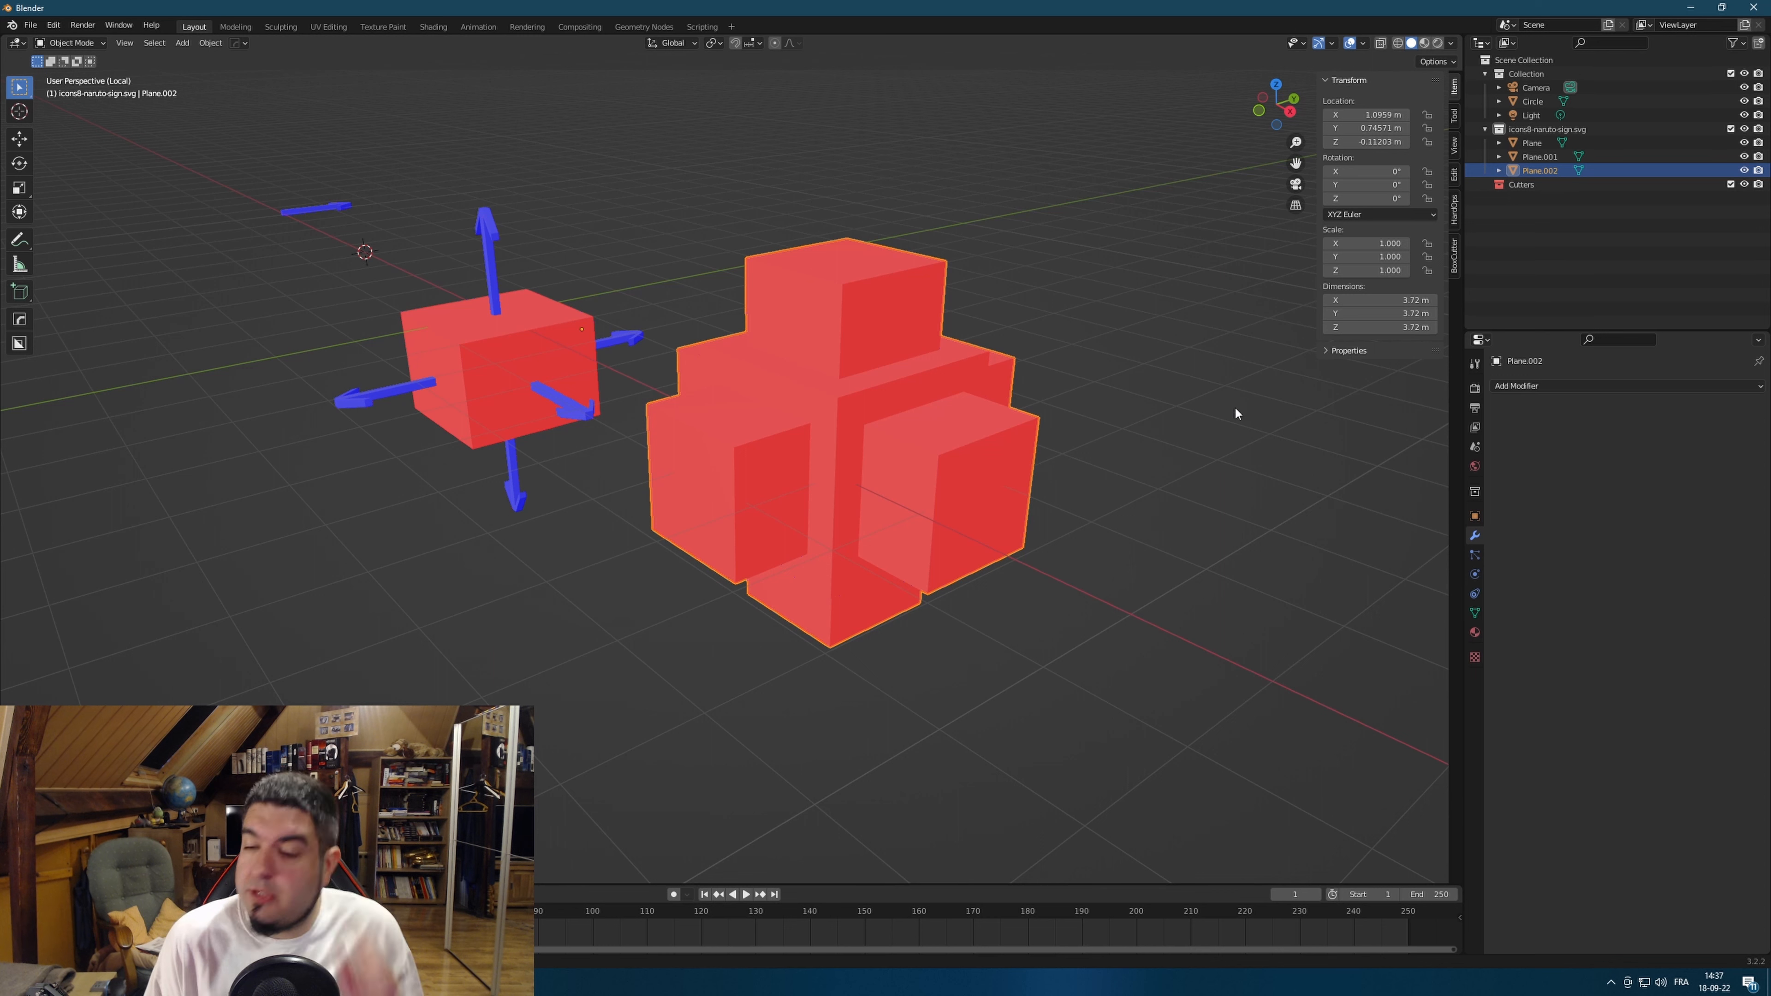
# Add a particle system of type Hair to the separated blocky object.
pyautogui.scroll(2, 885, 534)
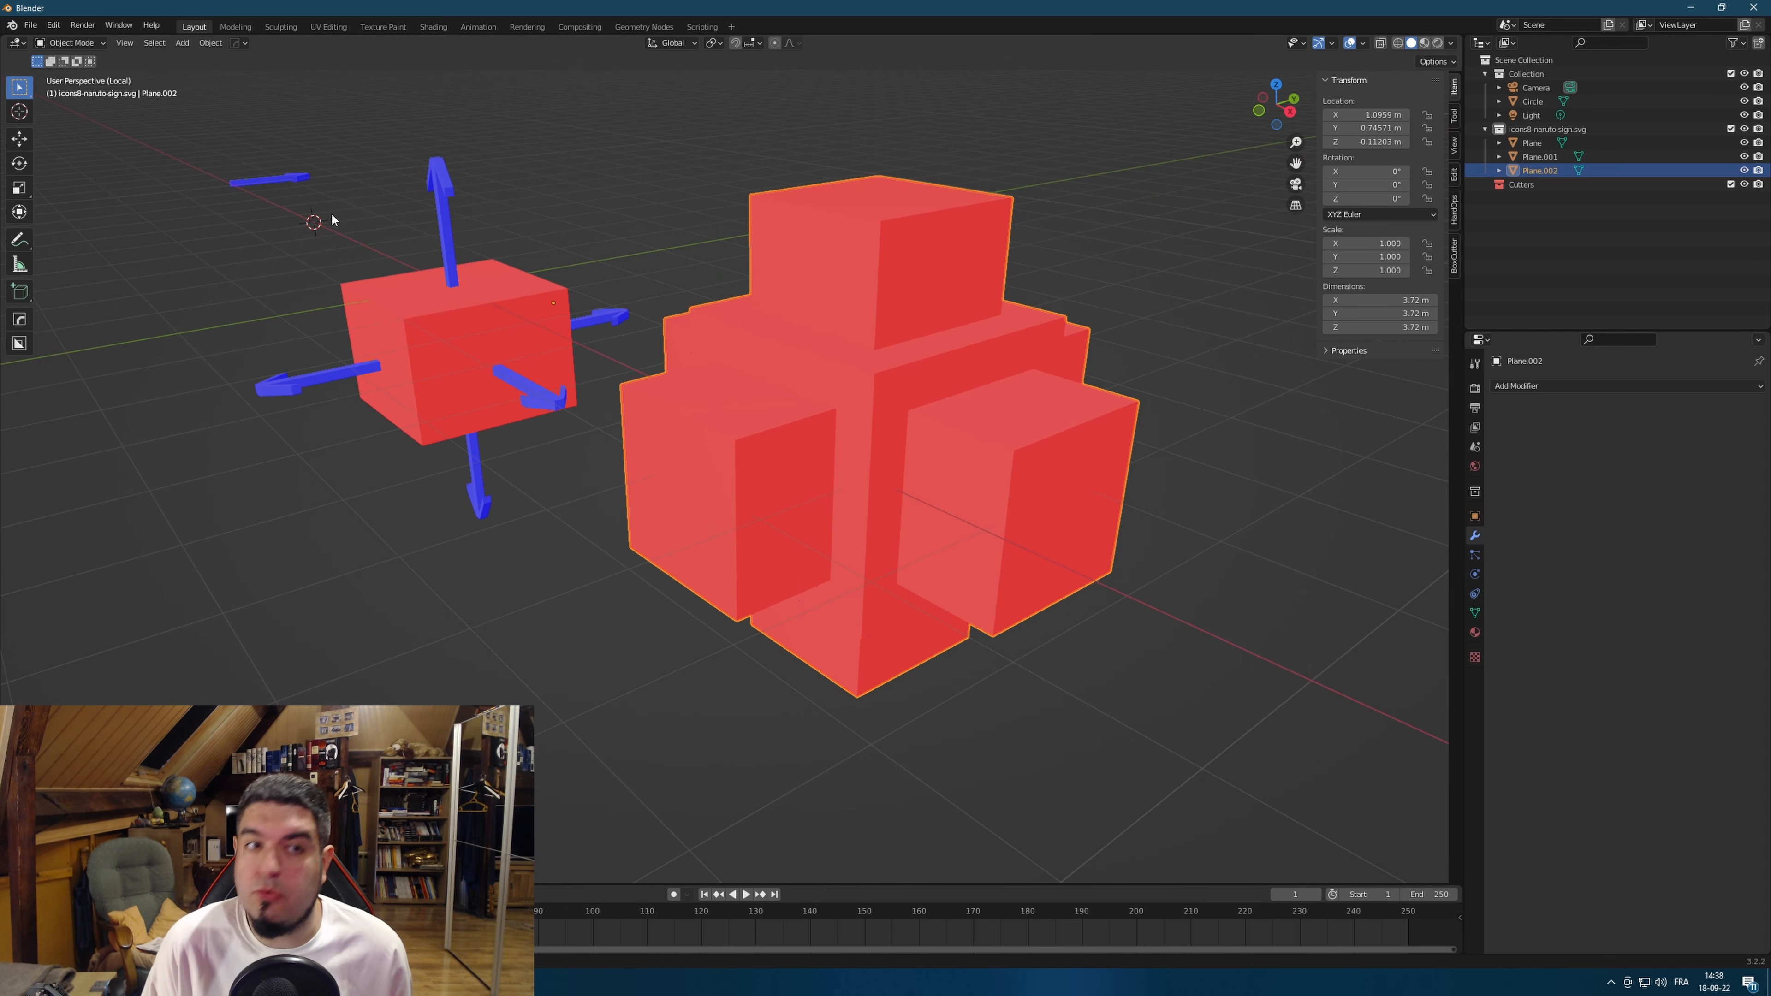
pyautogui.moveTo(1211, 458); pyautogui.dragTo(1207, 444, button='middle')
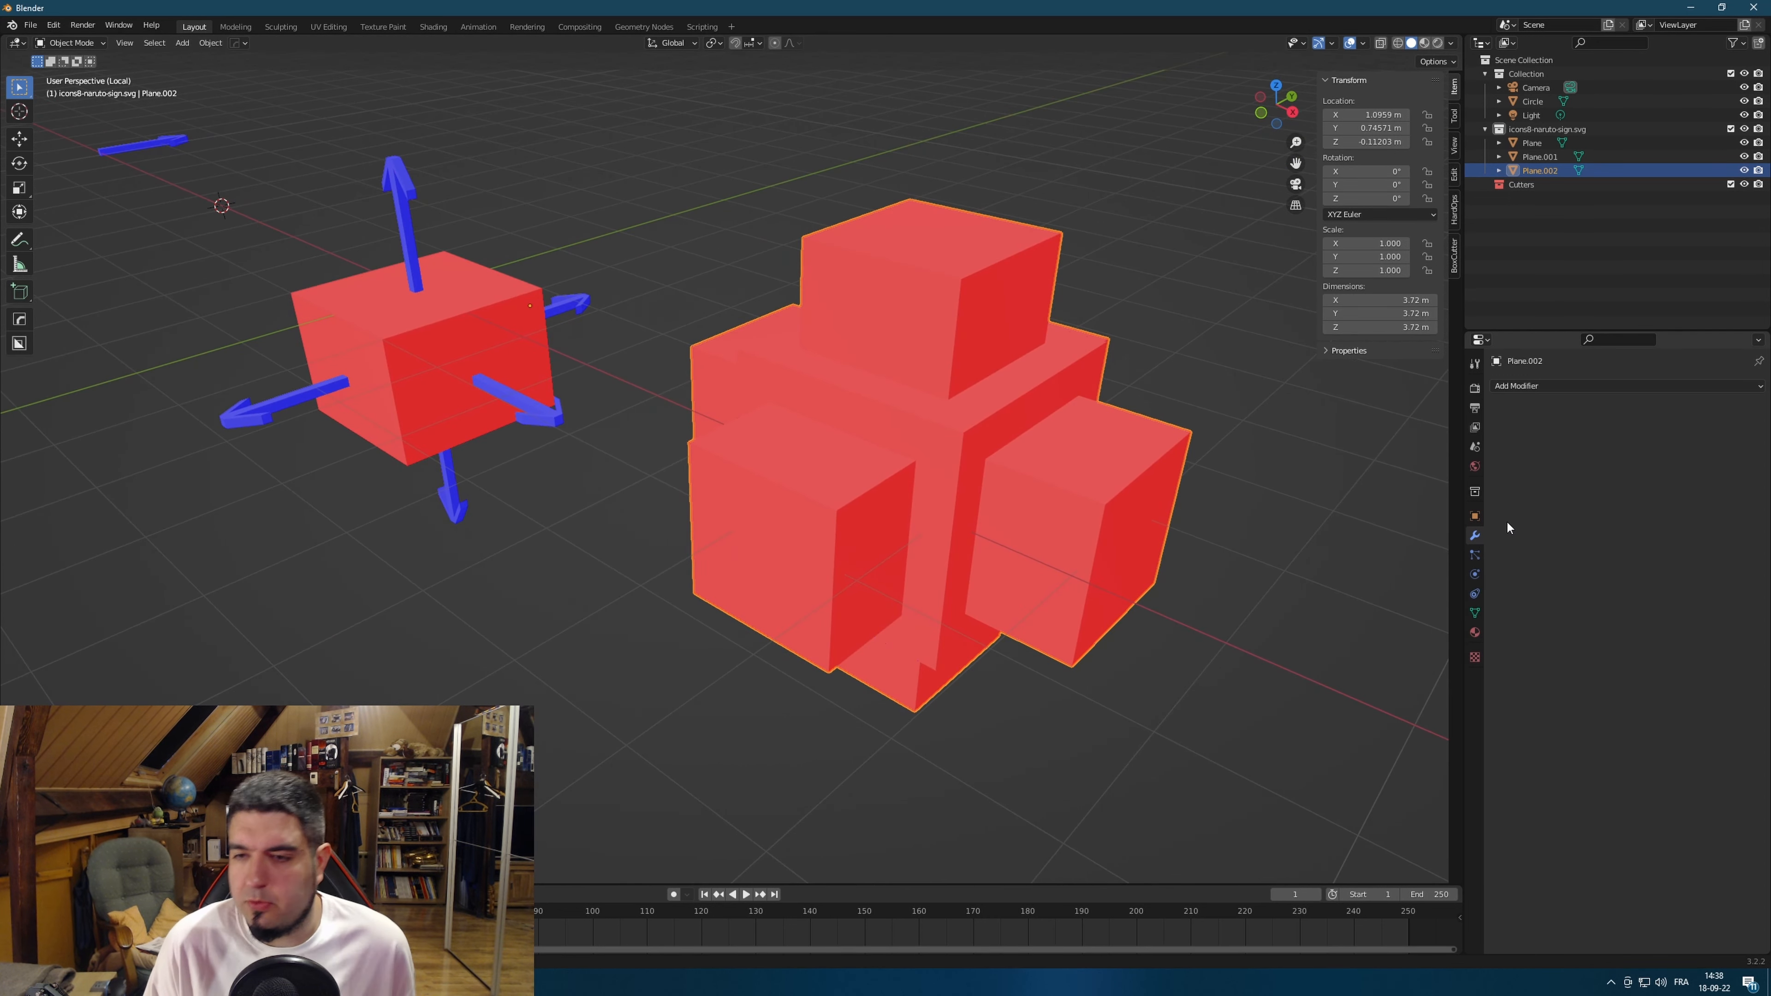
pyautogui.click(1475, 557)
pyautogui.click(1759, 386)
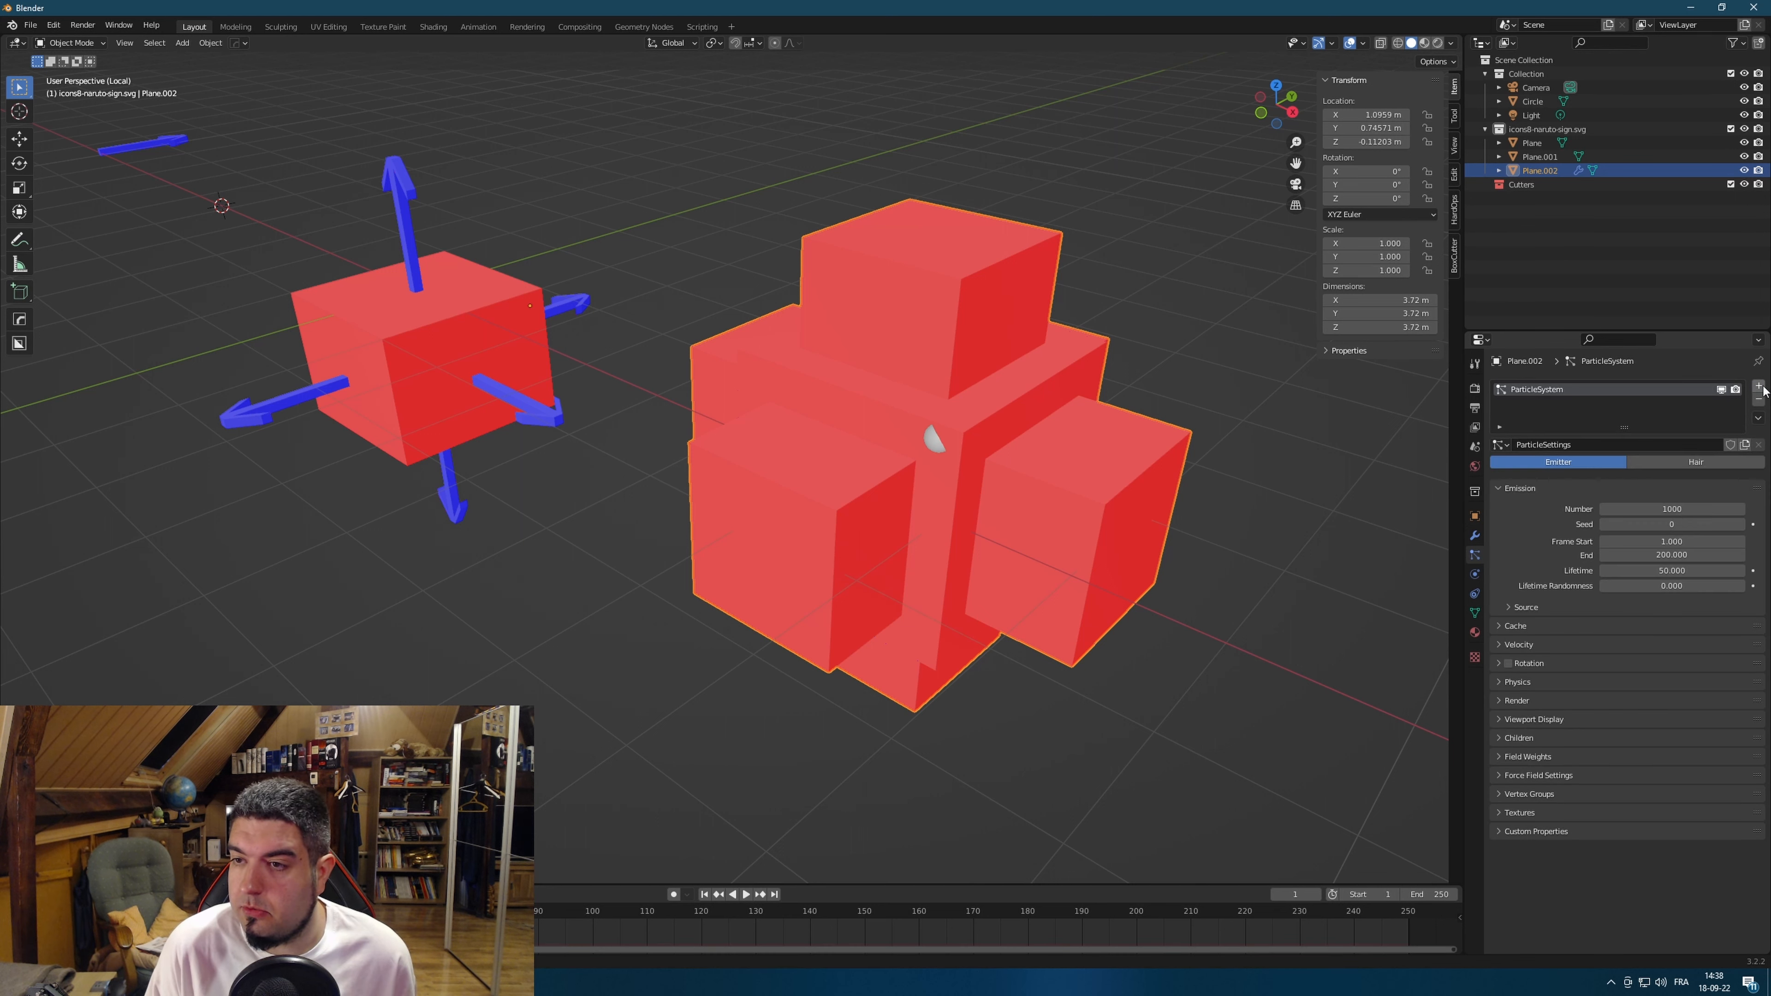
pyautogui.click(1710, 462)
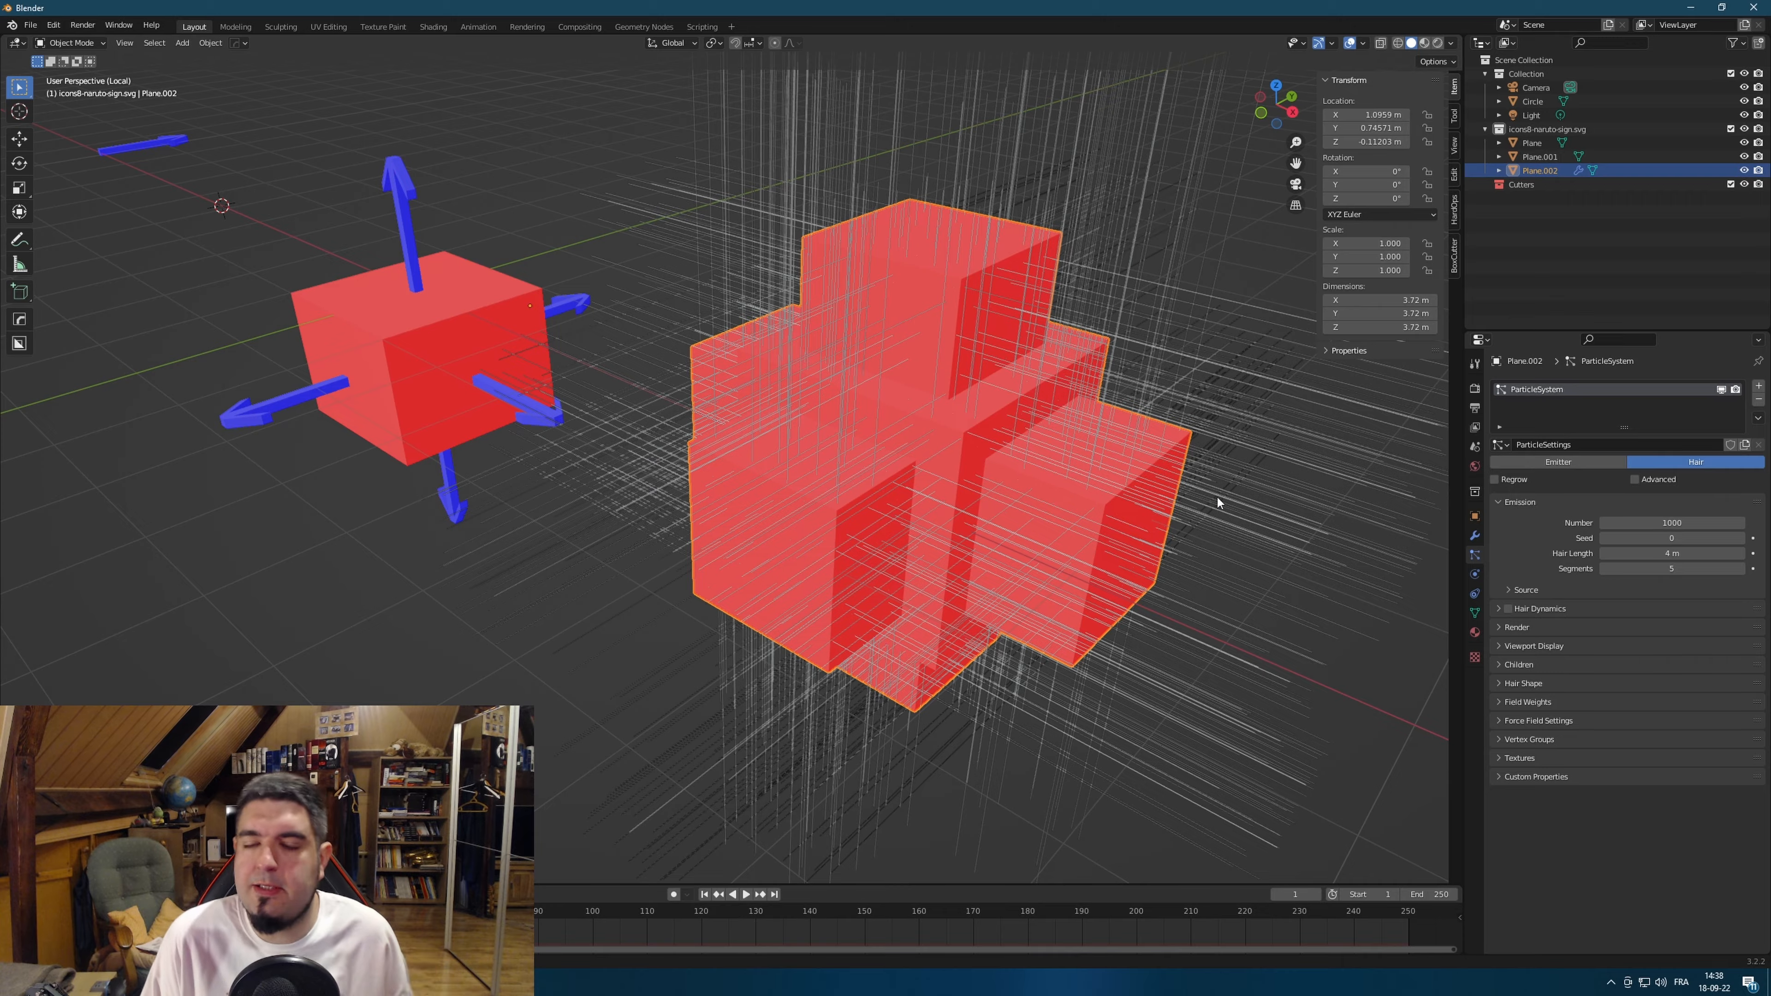
pyautogui.moveTo(1217, 497)
pyautogui.mouseDown(button='middle')
pyautogui.moveTo(1193, 502)
pyautogui.moveTo(1211, 530)
pyautogui.mouseUp(button='middle')
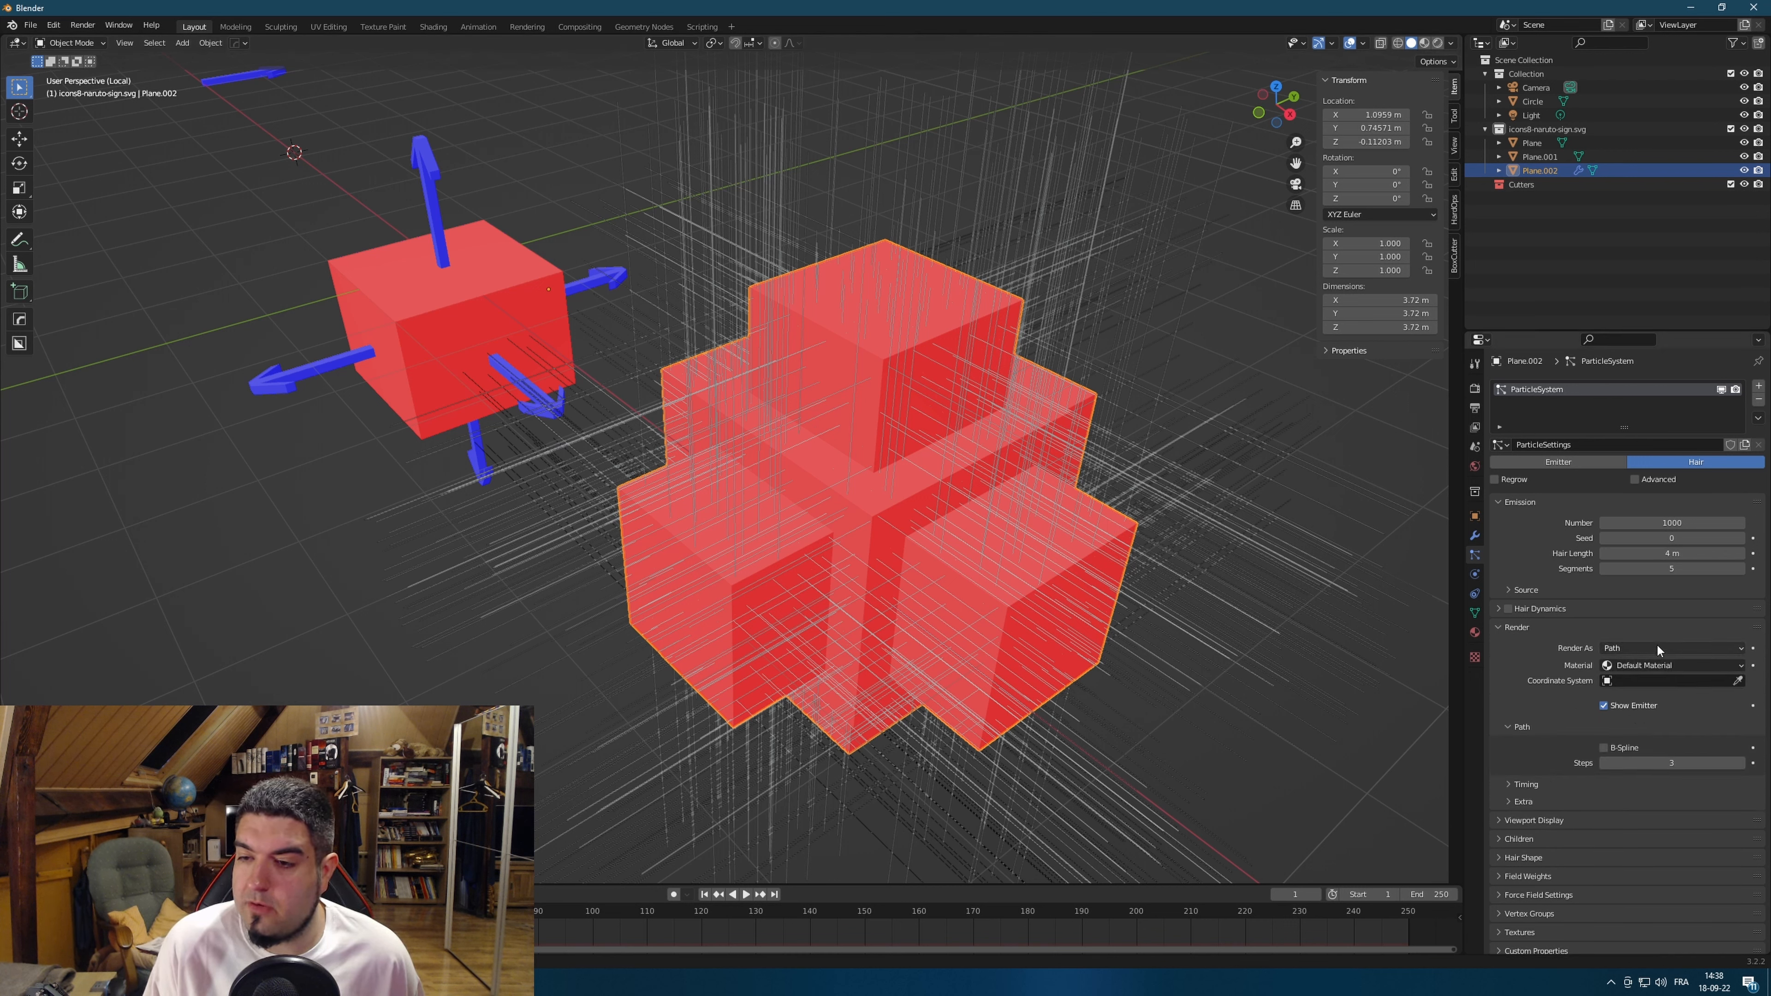
# Render the hair particles as Object, using the standalone blue arrow (Plane.001) as the instance object.
pyautogui.click(1656, 648)
pyautogui.click(1655, 691)
pyautogui.scroll(-2, 1147, 643)
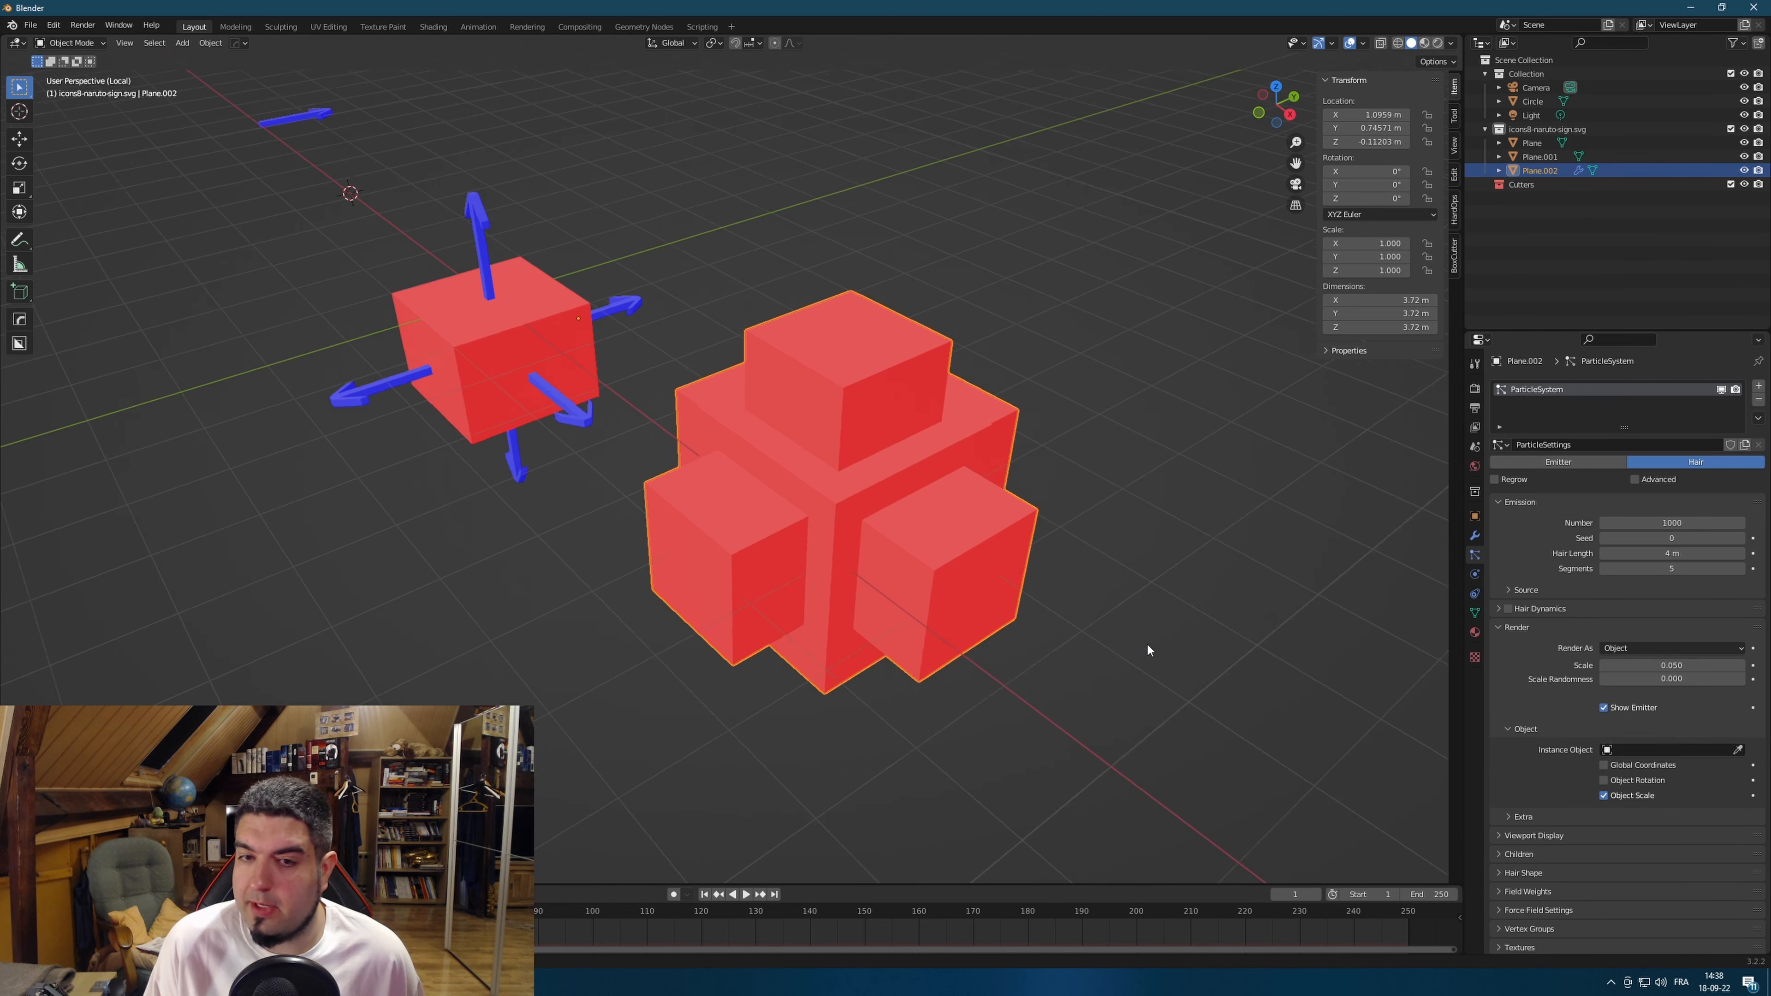
pyautogui.scroll(-1, 1148, 649)
pyautogui.click(1737, 749)
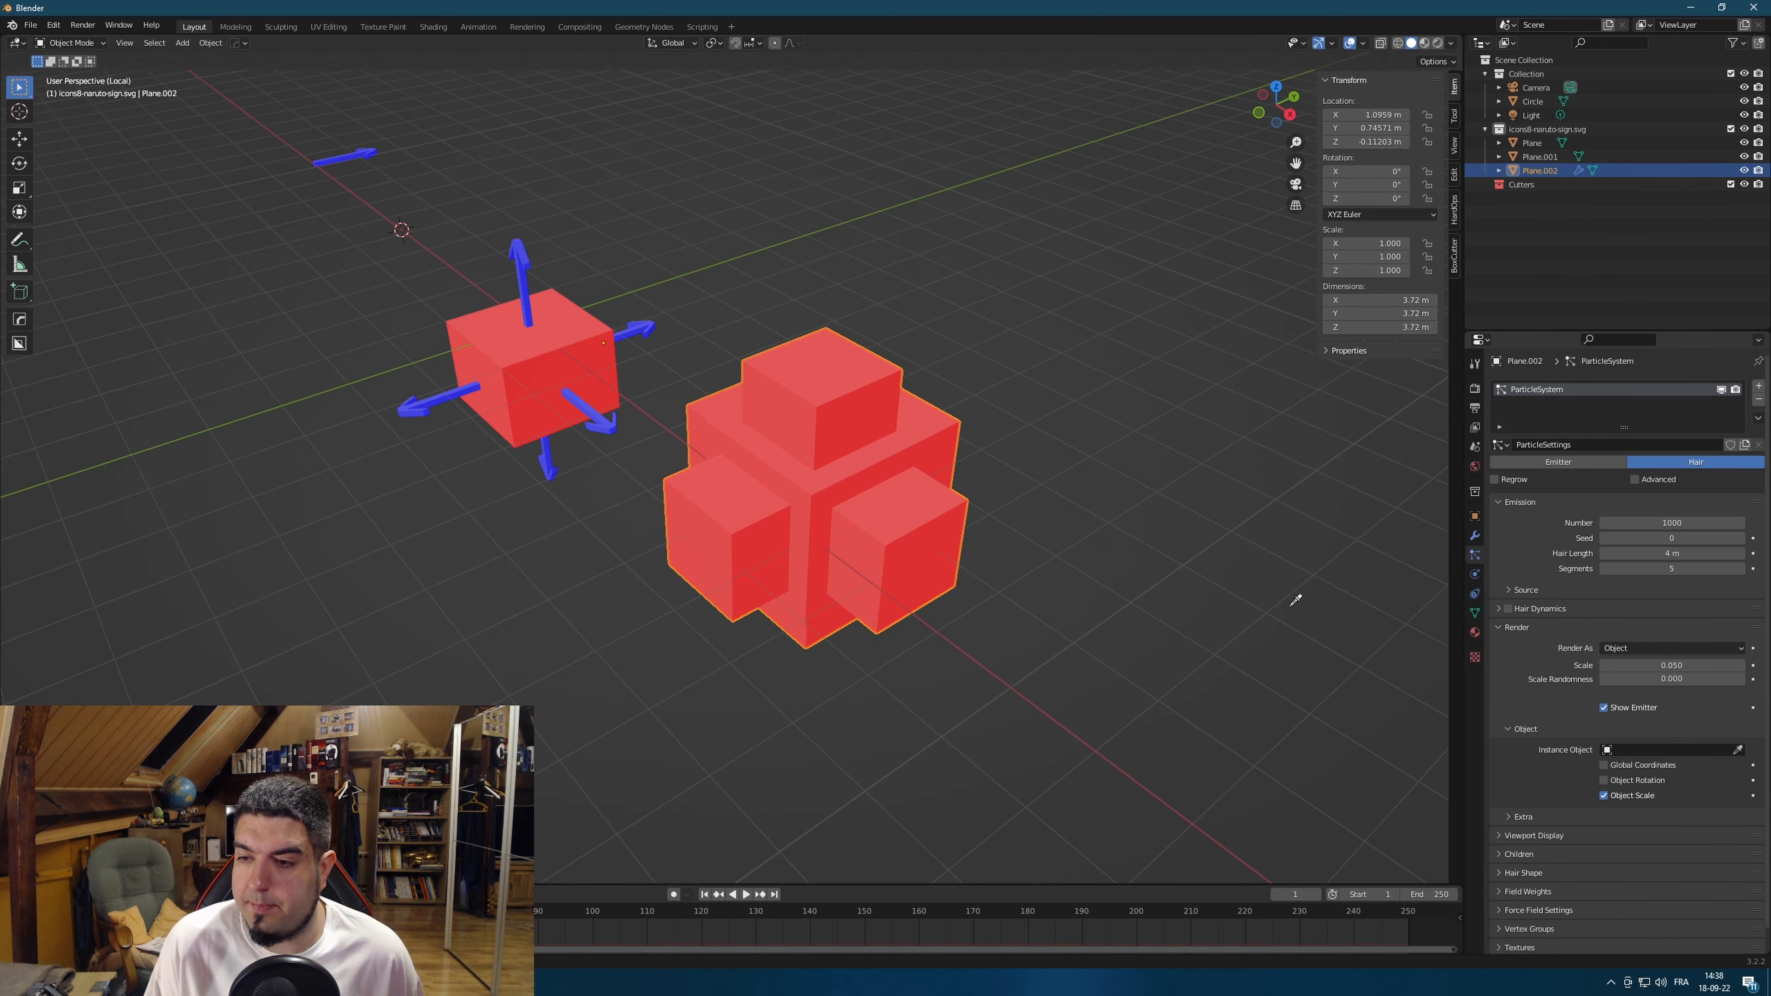
pyautogui.click(348, 139)
# Enlarge the arrow particles by setting their render scale to 0.160.
pyautogui.scroll(5, 963, 584)
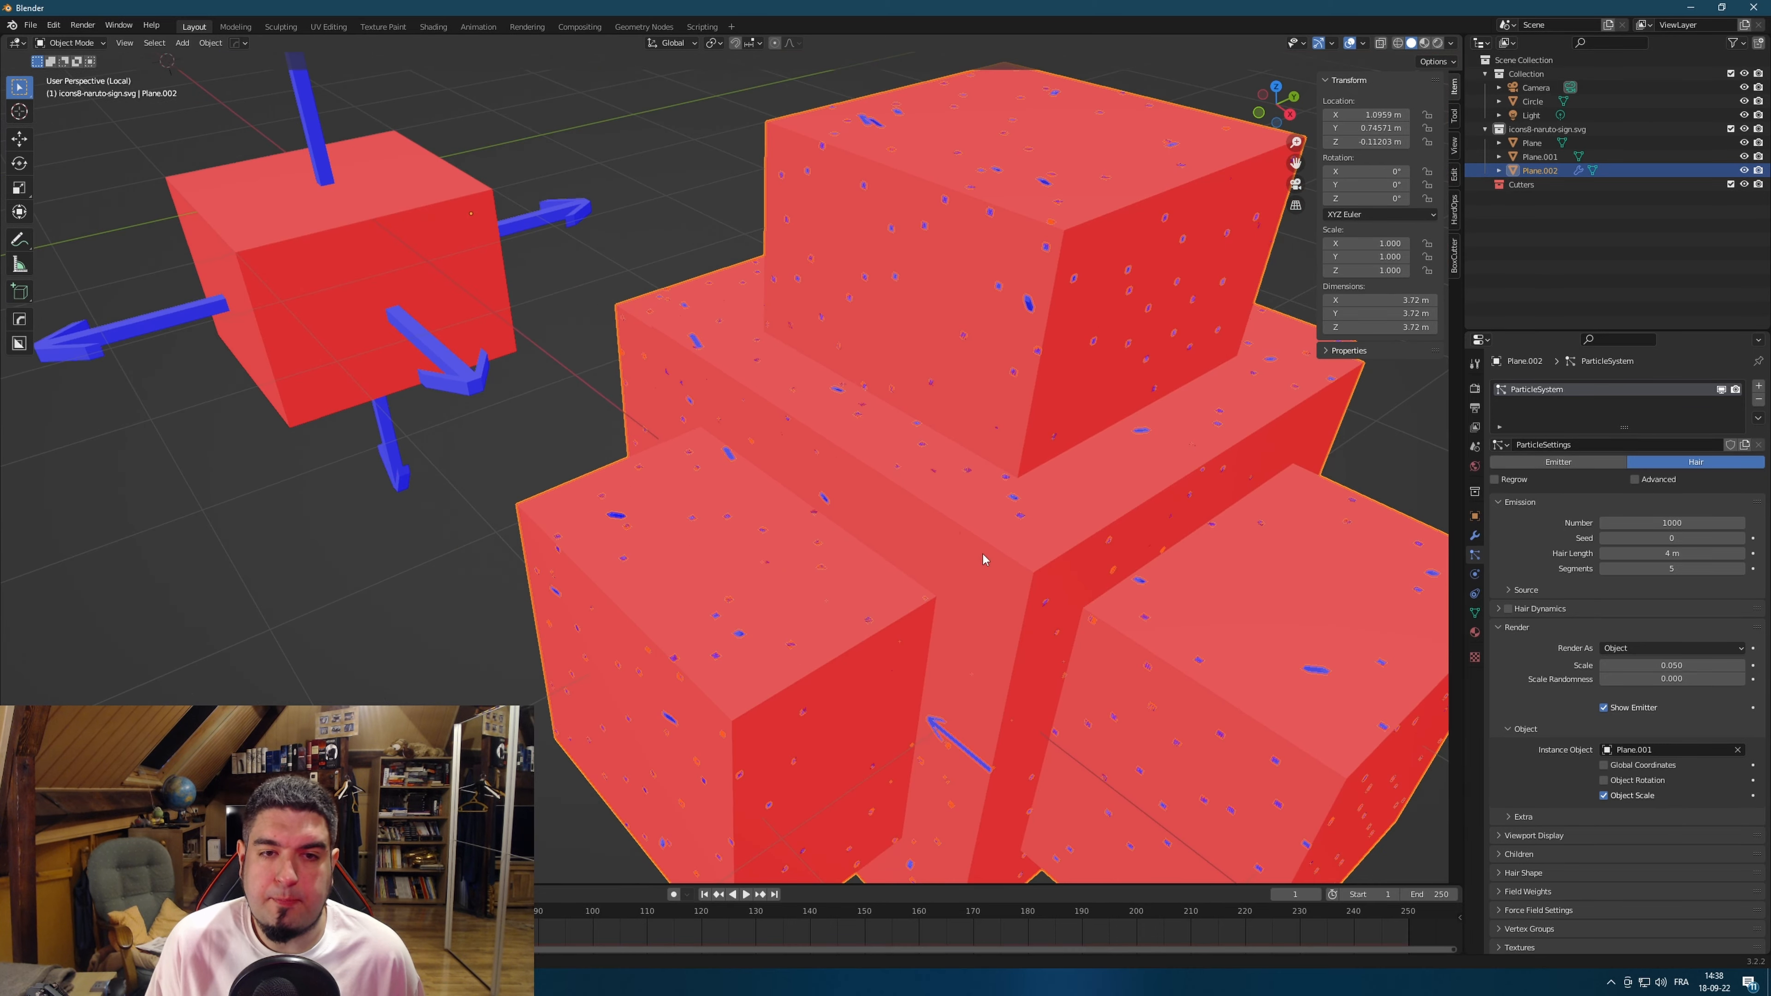
pyautogui.scroll(-3, 983, 559)
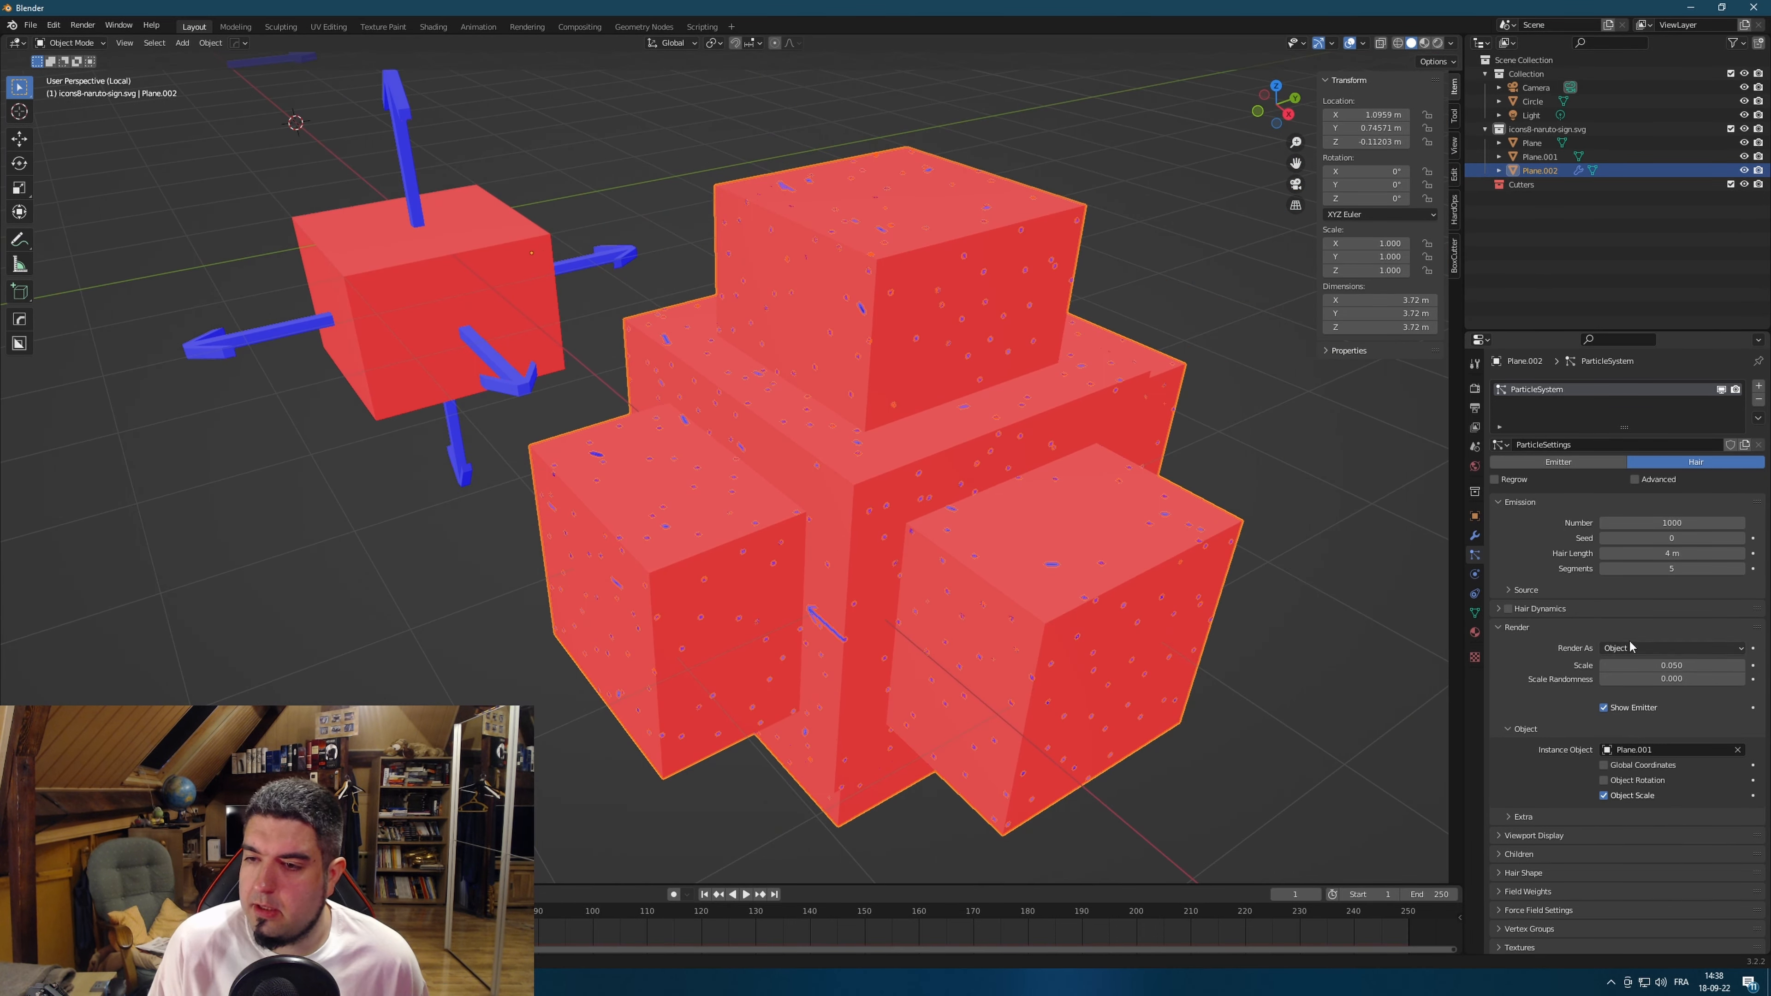
pyautogui.moveTo(1643, 667); pyautogui.dragTo(1709, 666)
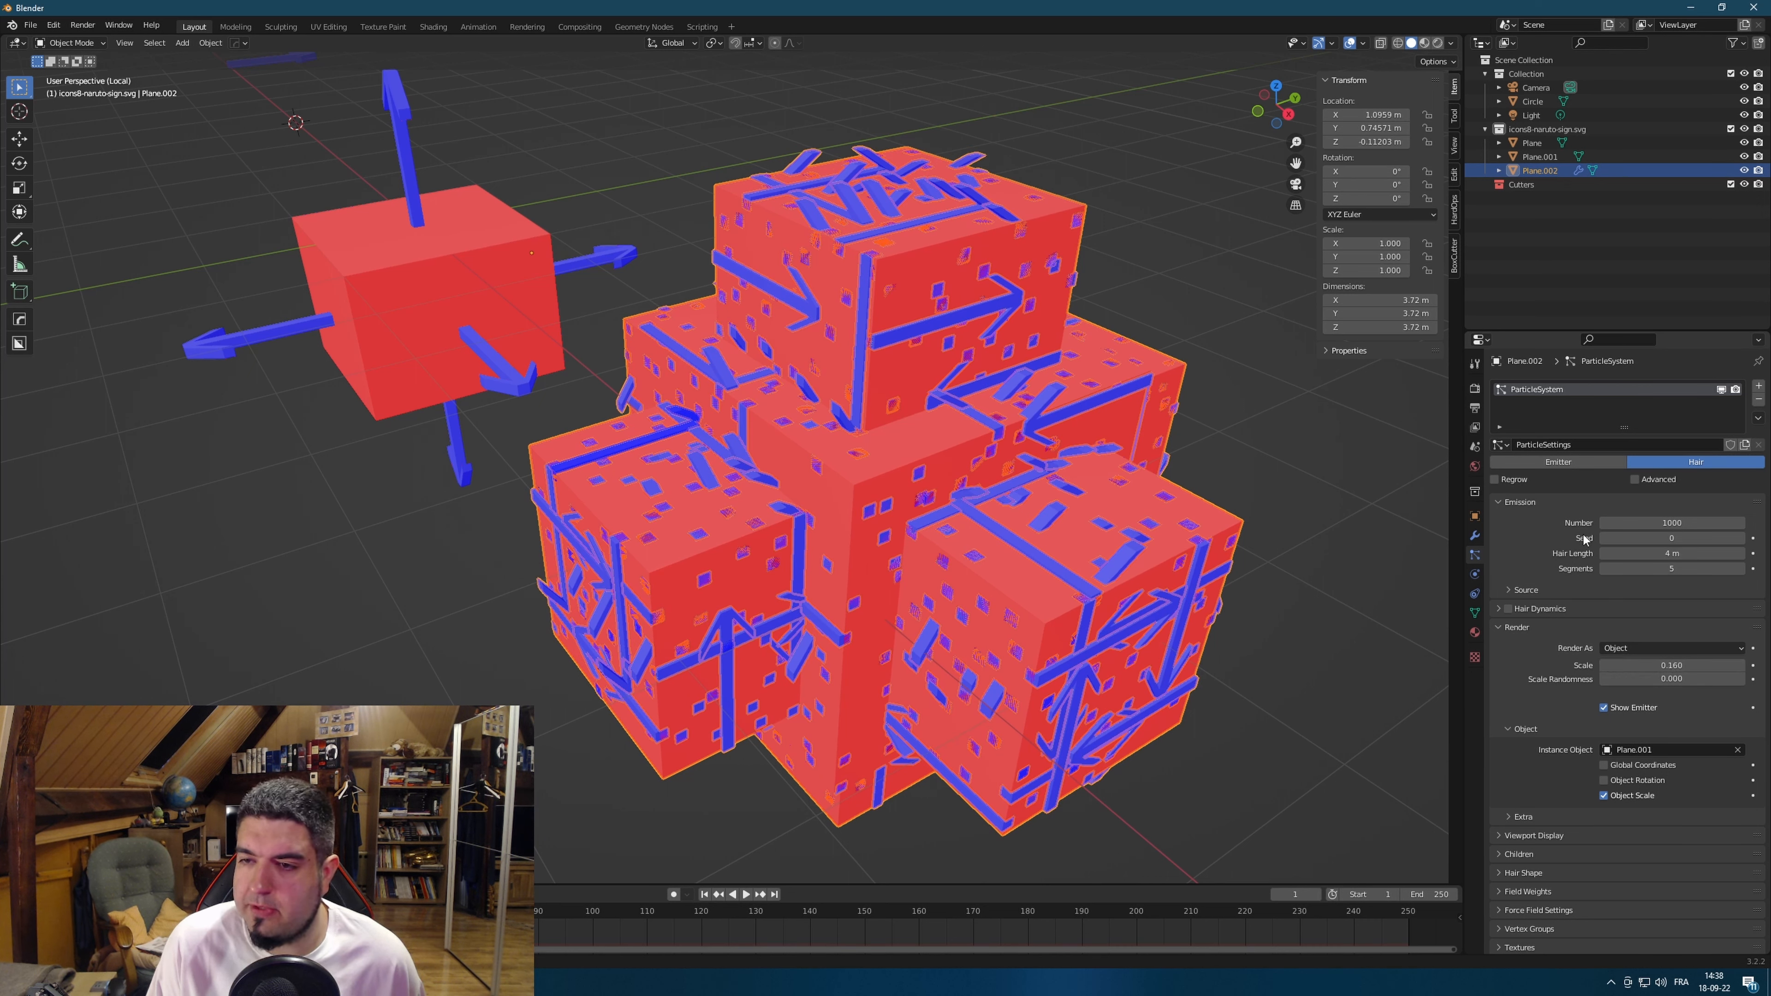
# Enable the Advanced hair options and set the particles' rotation Orientation Axis to Normal.
pyautogui.click(1635, 480)
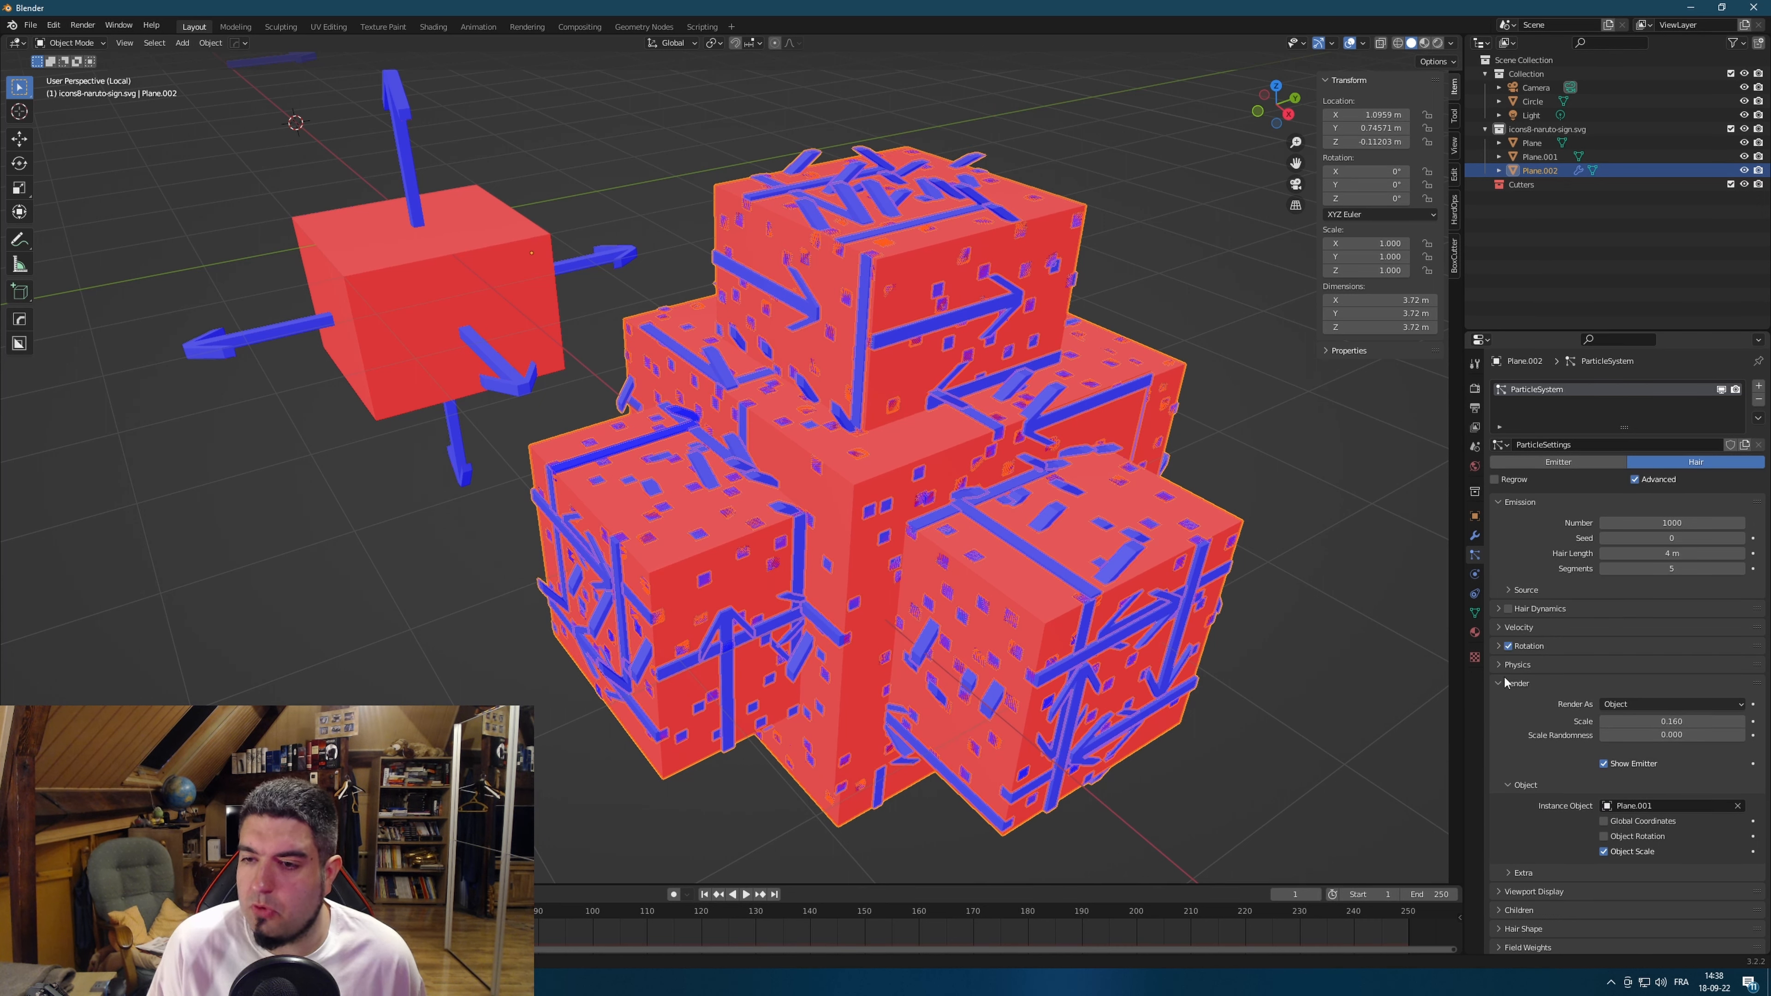
pyautogui.click(1531, 646)
pyautogui.click(1672, 666)
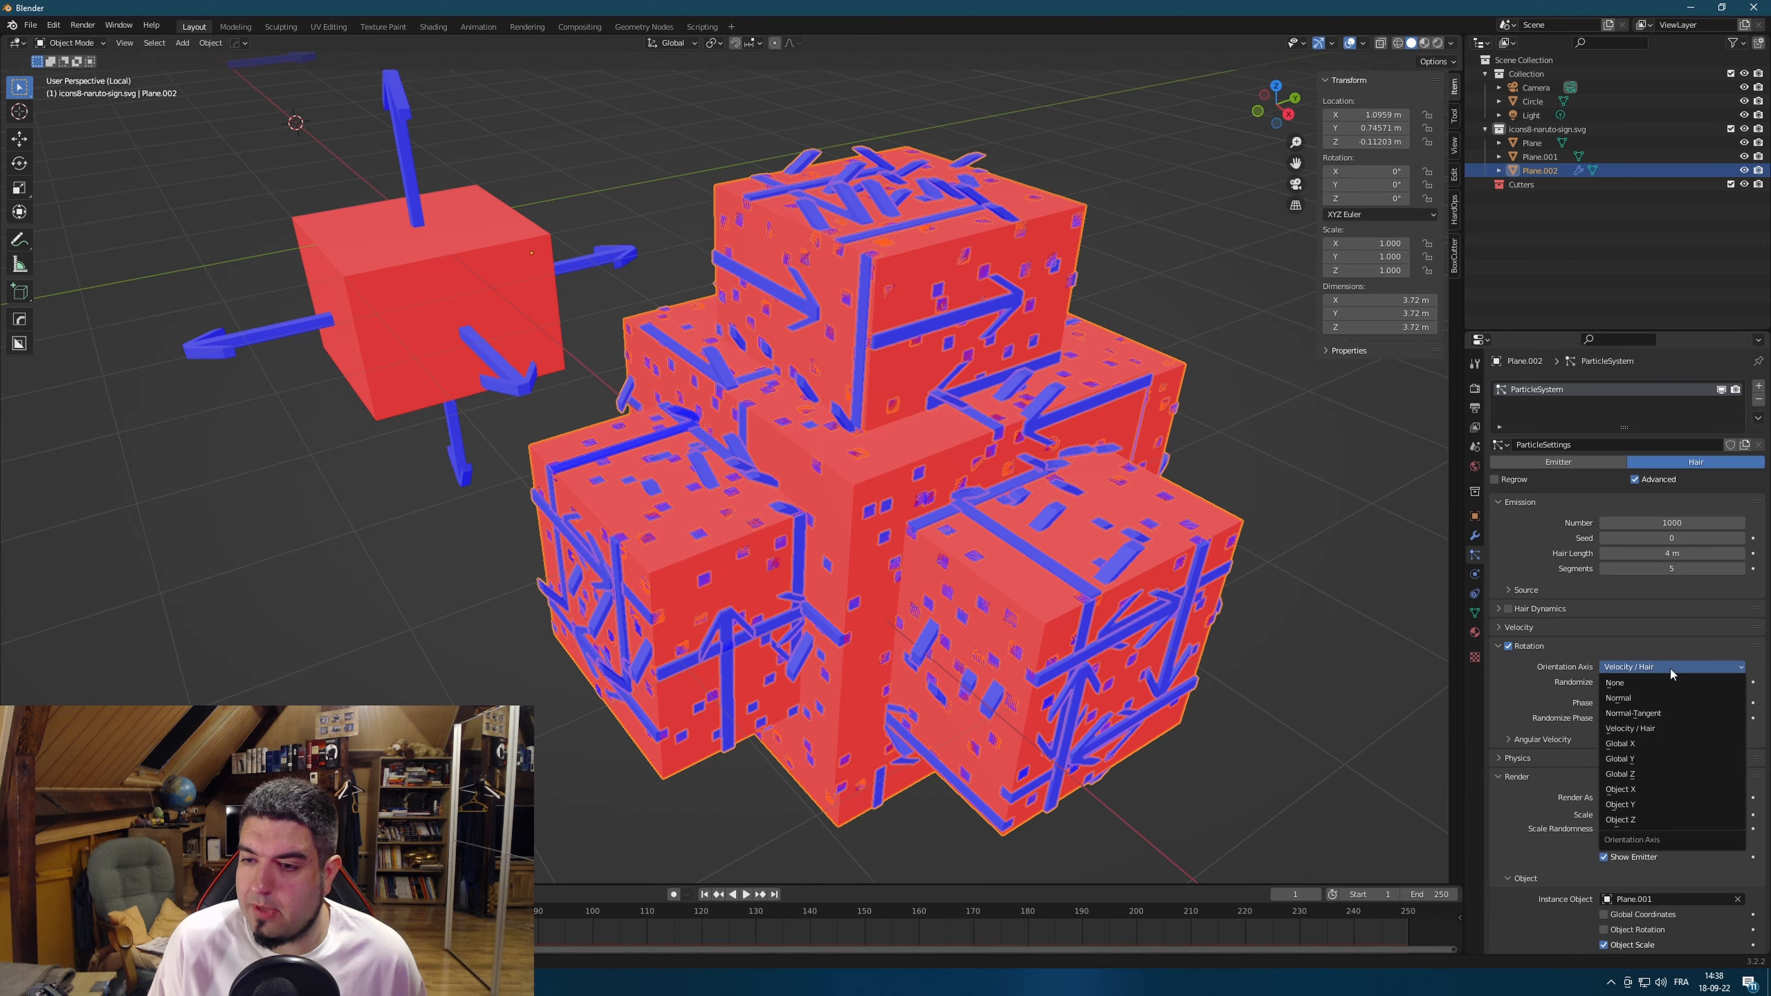
pyautogui.click(1657, 698)
# Examine up close which way the arrow particles point on the faces of the blocky object.
pyautogui.moveTo(1329, 819); pyautogui.dragTo(986, 384, button='middle')
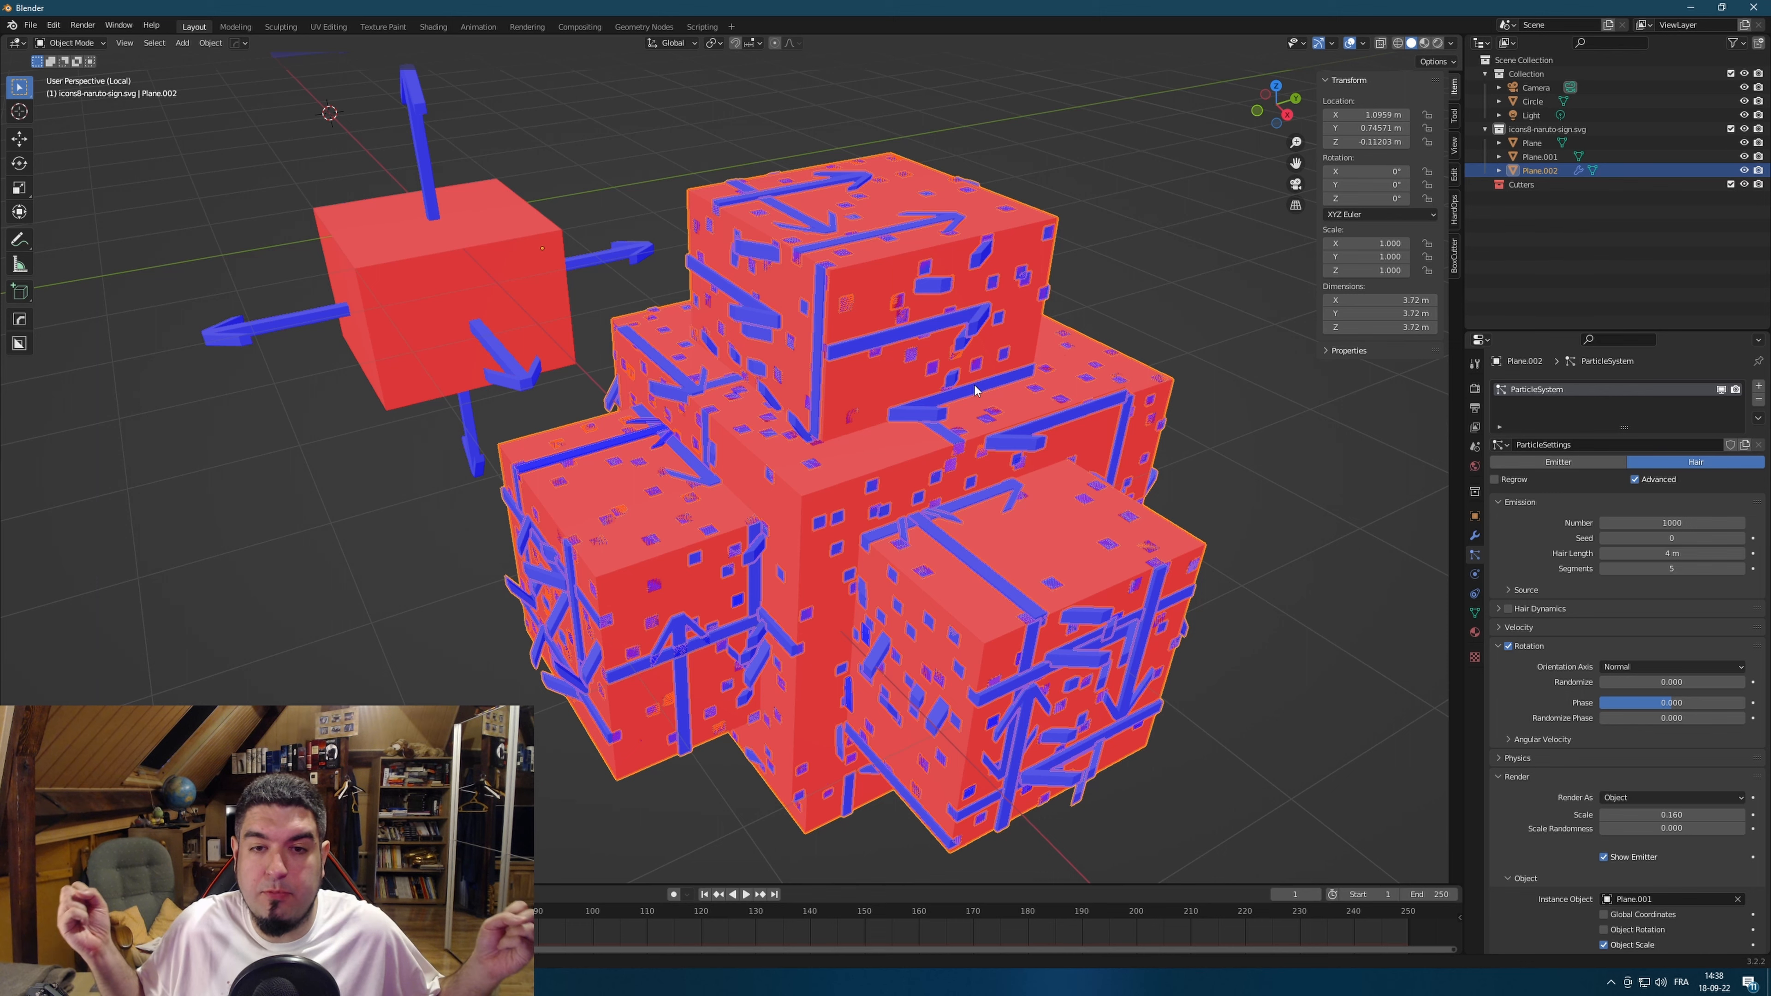
pyautogui.moveTo(530, 480); pyautogui.dragTo(628, 441, button='middle')
pyautogui.scroll(2, 801, 441)
pyautogui.moveTo(893, 380); pyautogui.dragTo(861, 411, button='middle')
pyautogui.scroll(5, 481, 491)
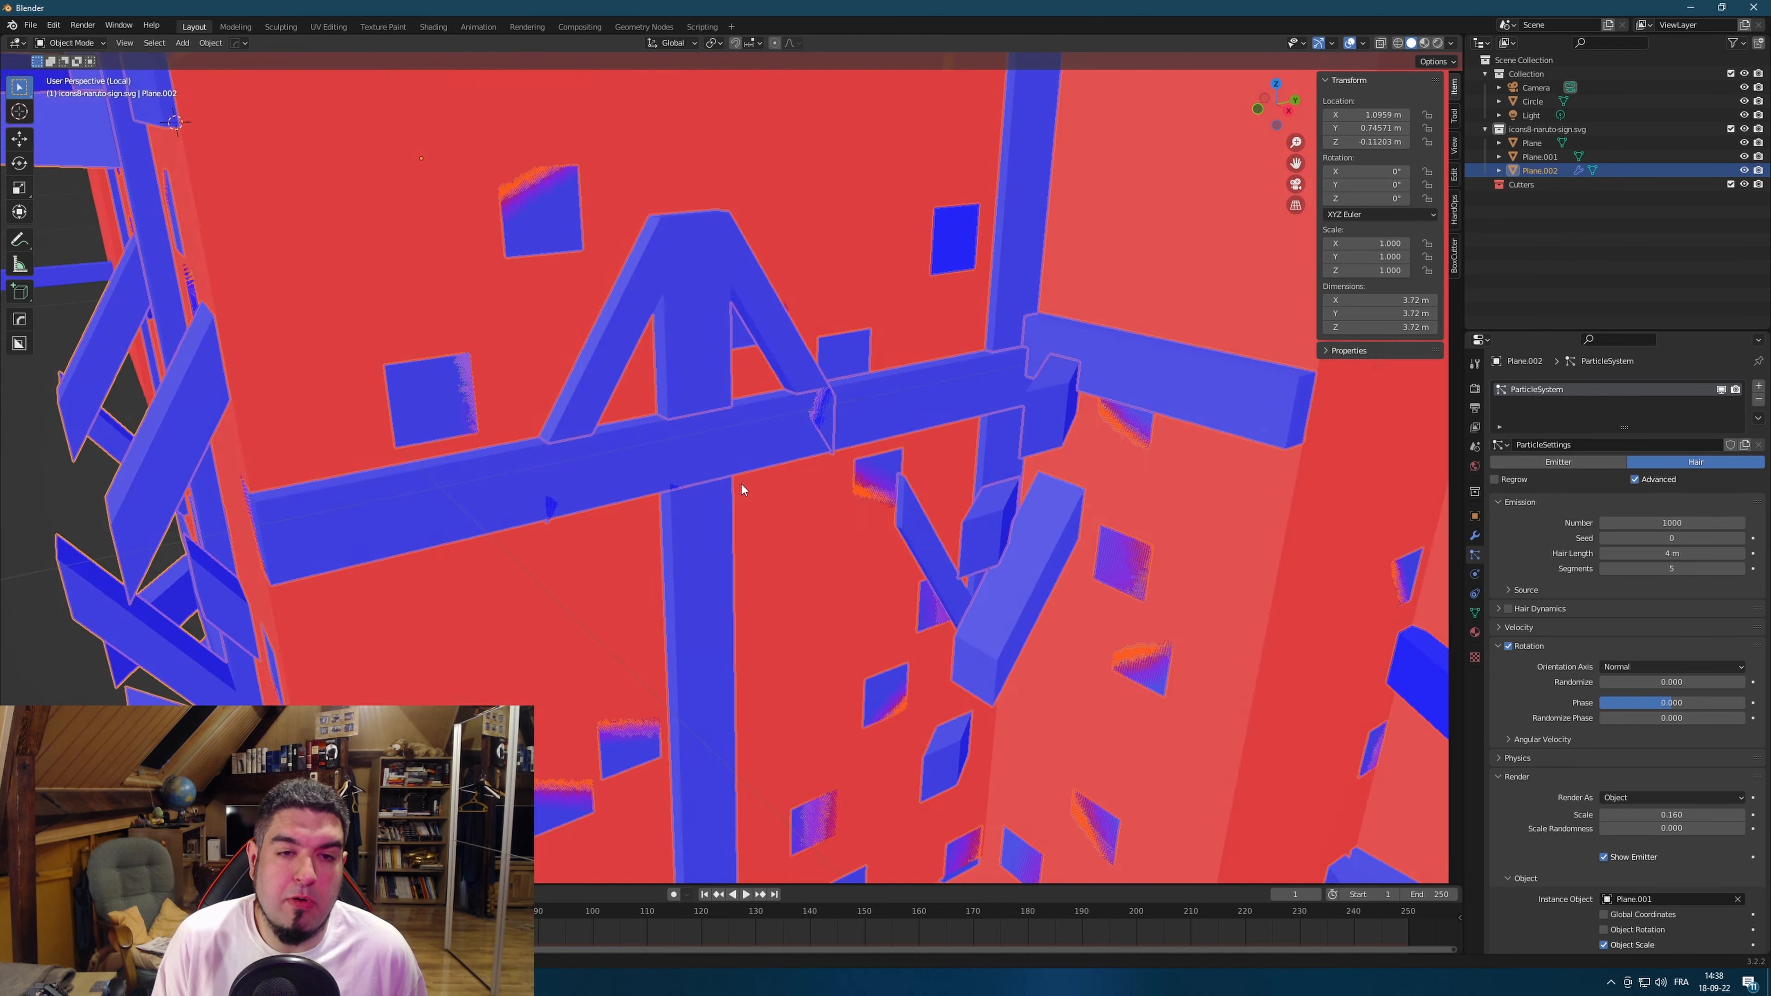
pyautogui.moveTo(743, 488); pyautogui.dragTo(823, 464, button='middle')
pyautogui.scroll(-4, 1127, 413)
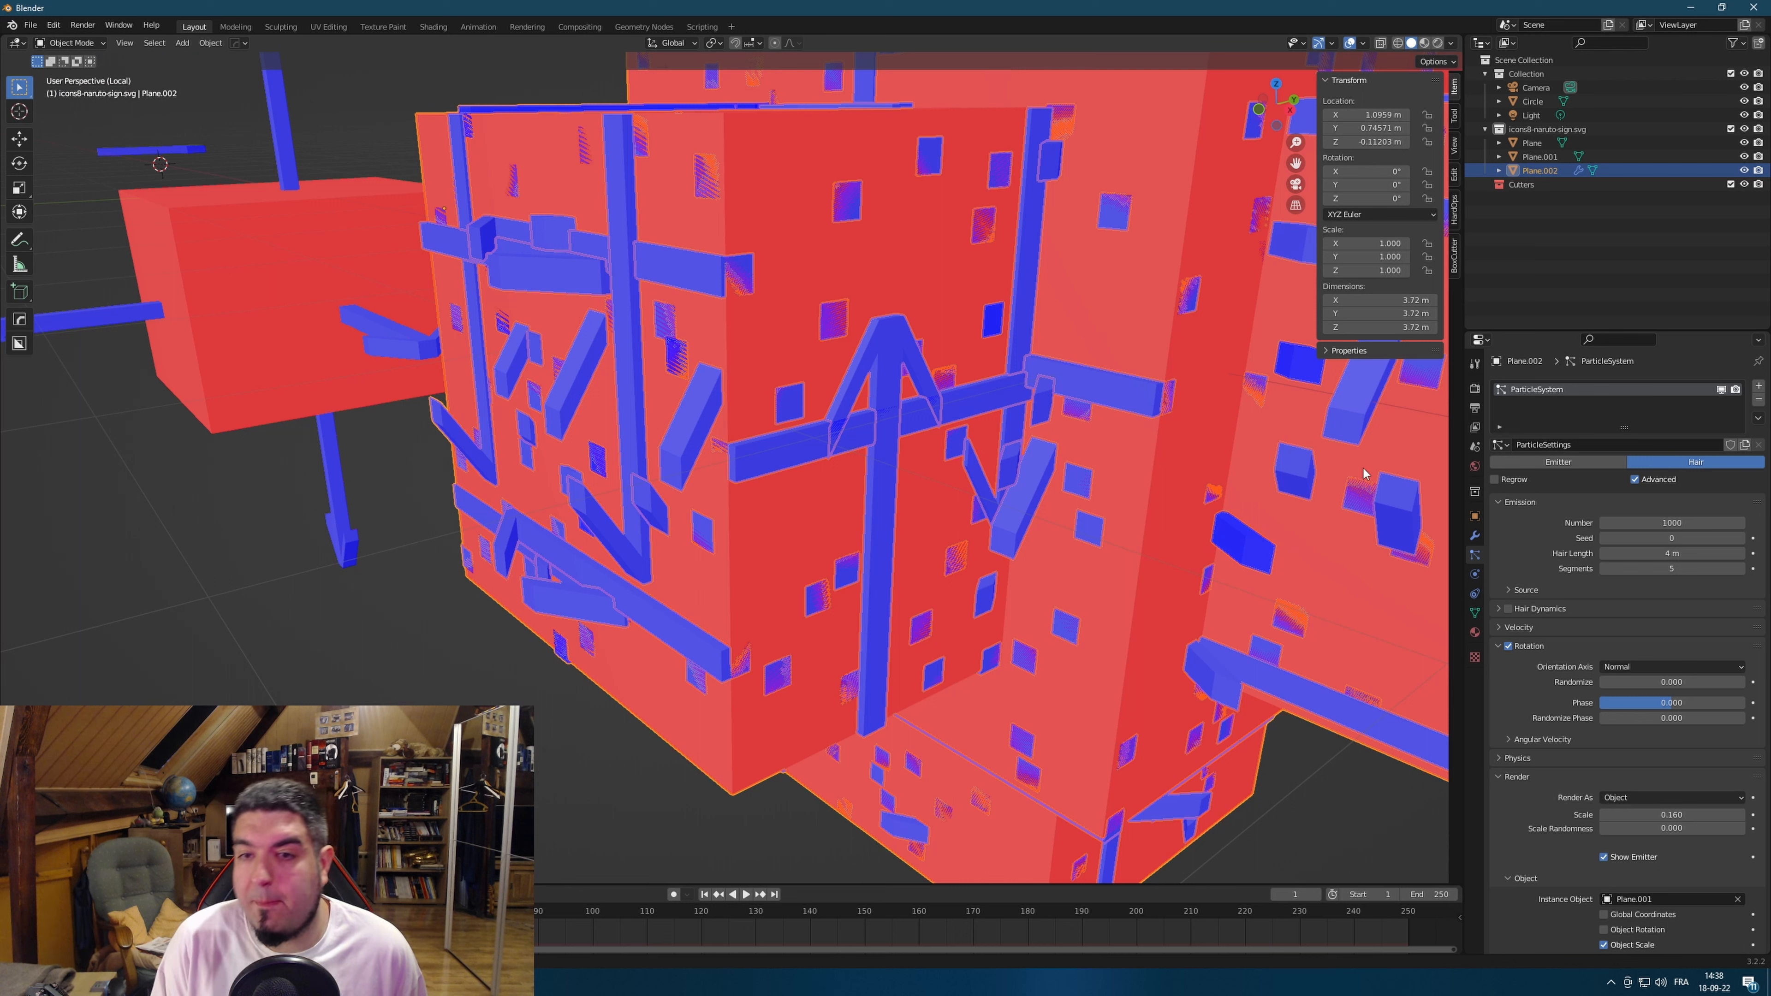
pyautogui.moveTo(1229, 413); pyautogui.dragTo(1040, 394, button='middle')
pyautogui.scroll(-5, 1179, 394)
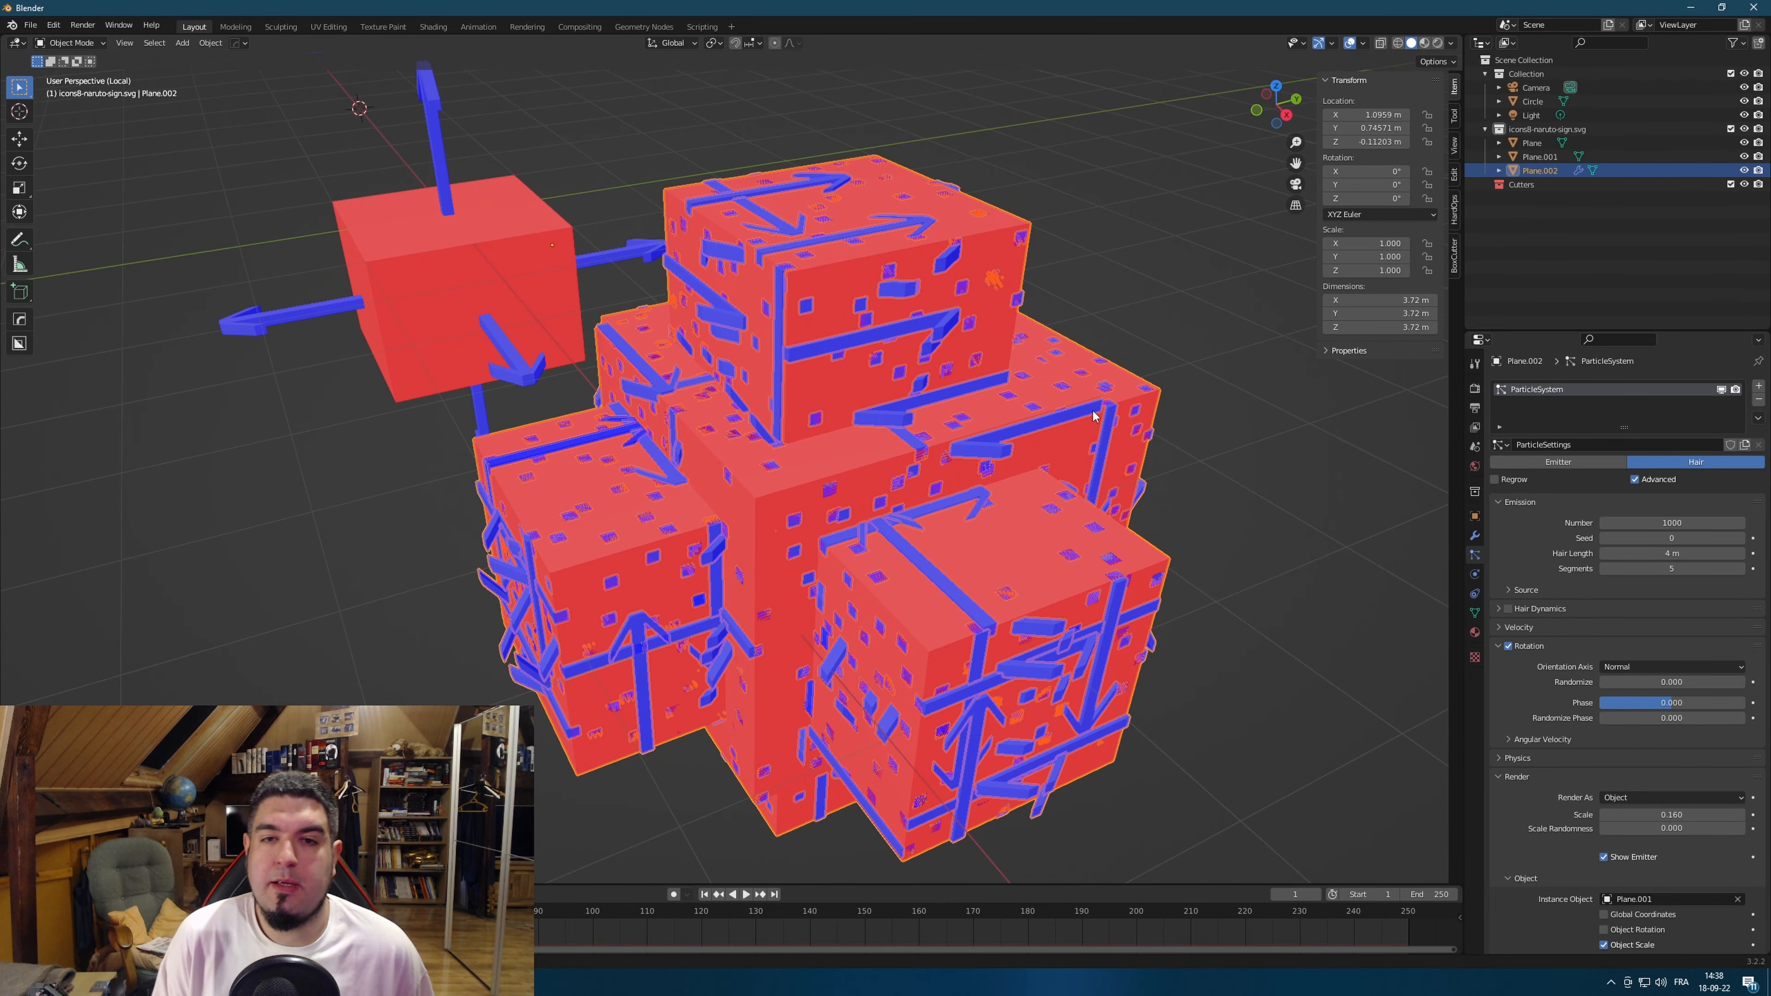
# Flip the normals of all faces on the blocky object and return to Object Mode with nothing selected.
pyautogui.press('Tab')
pyautogui.moveTo(1081, 429); pyautogui.dragTo(1111, 447, button='middle')
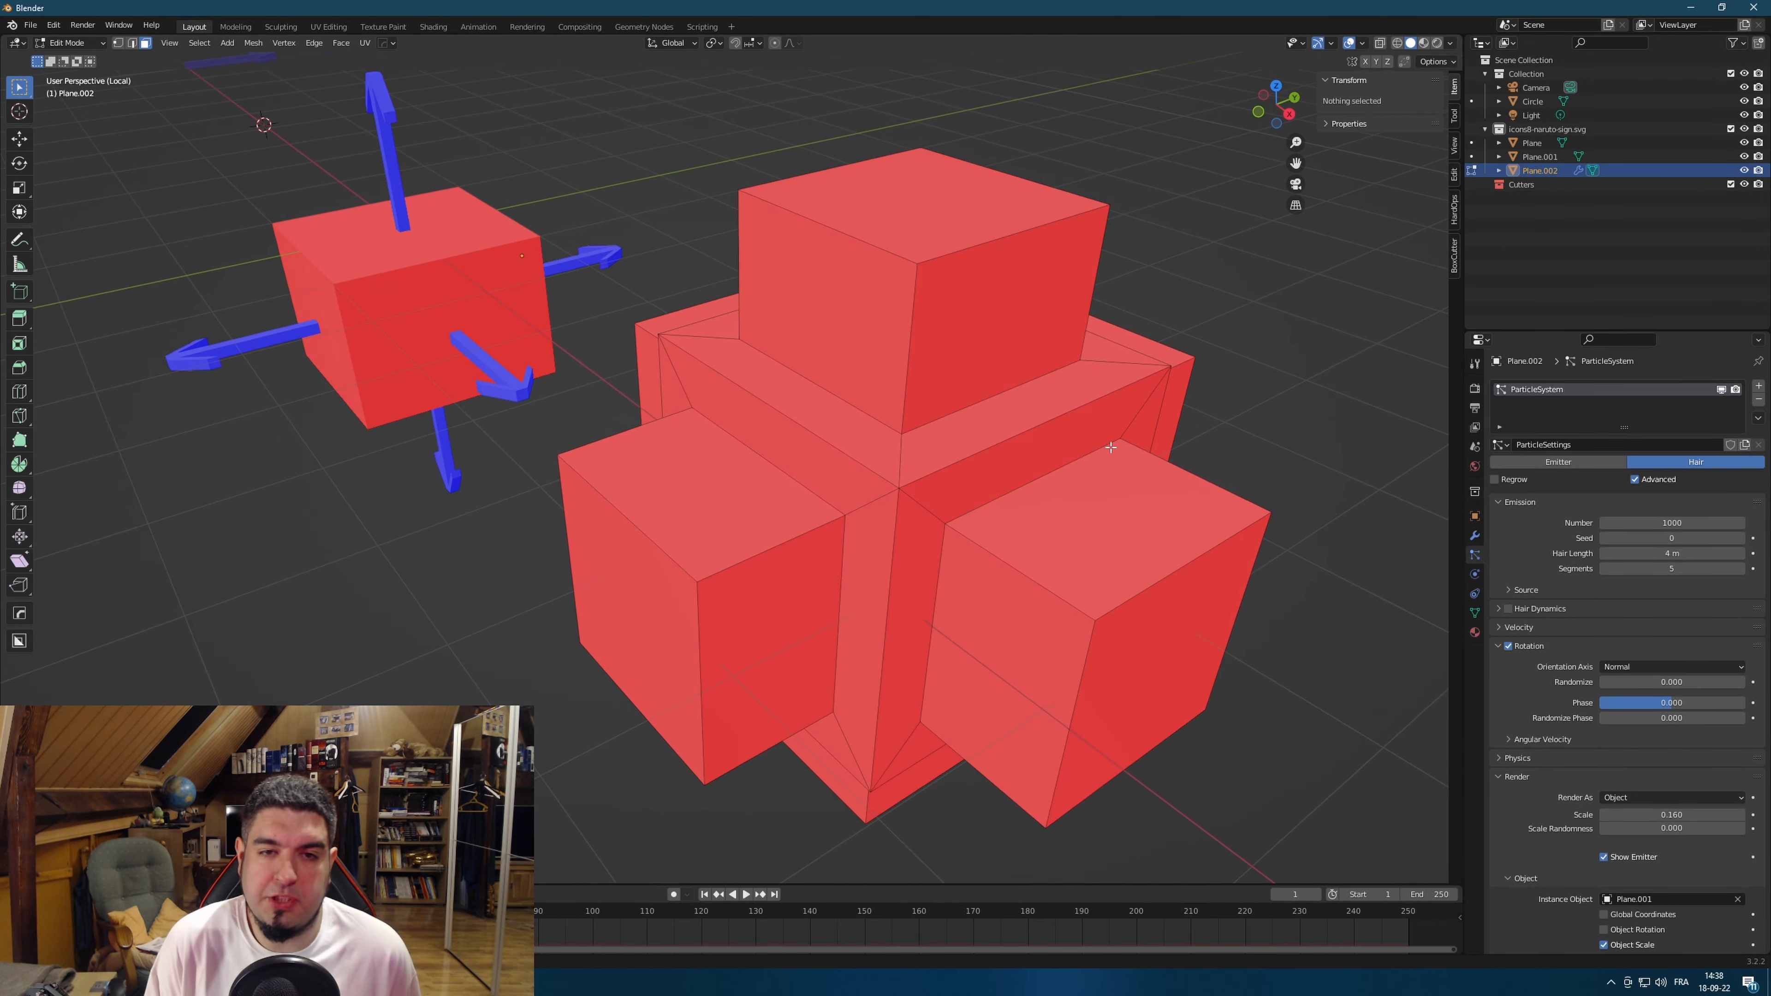
pyautogui.press('a')
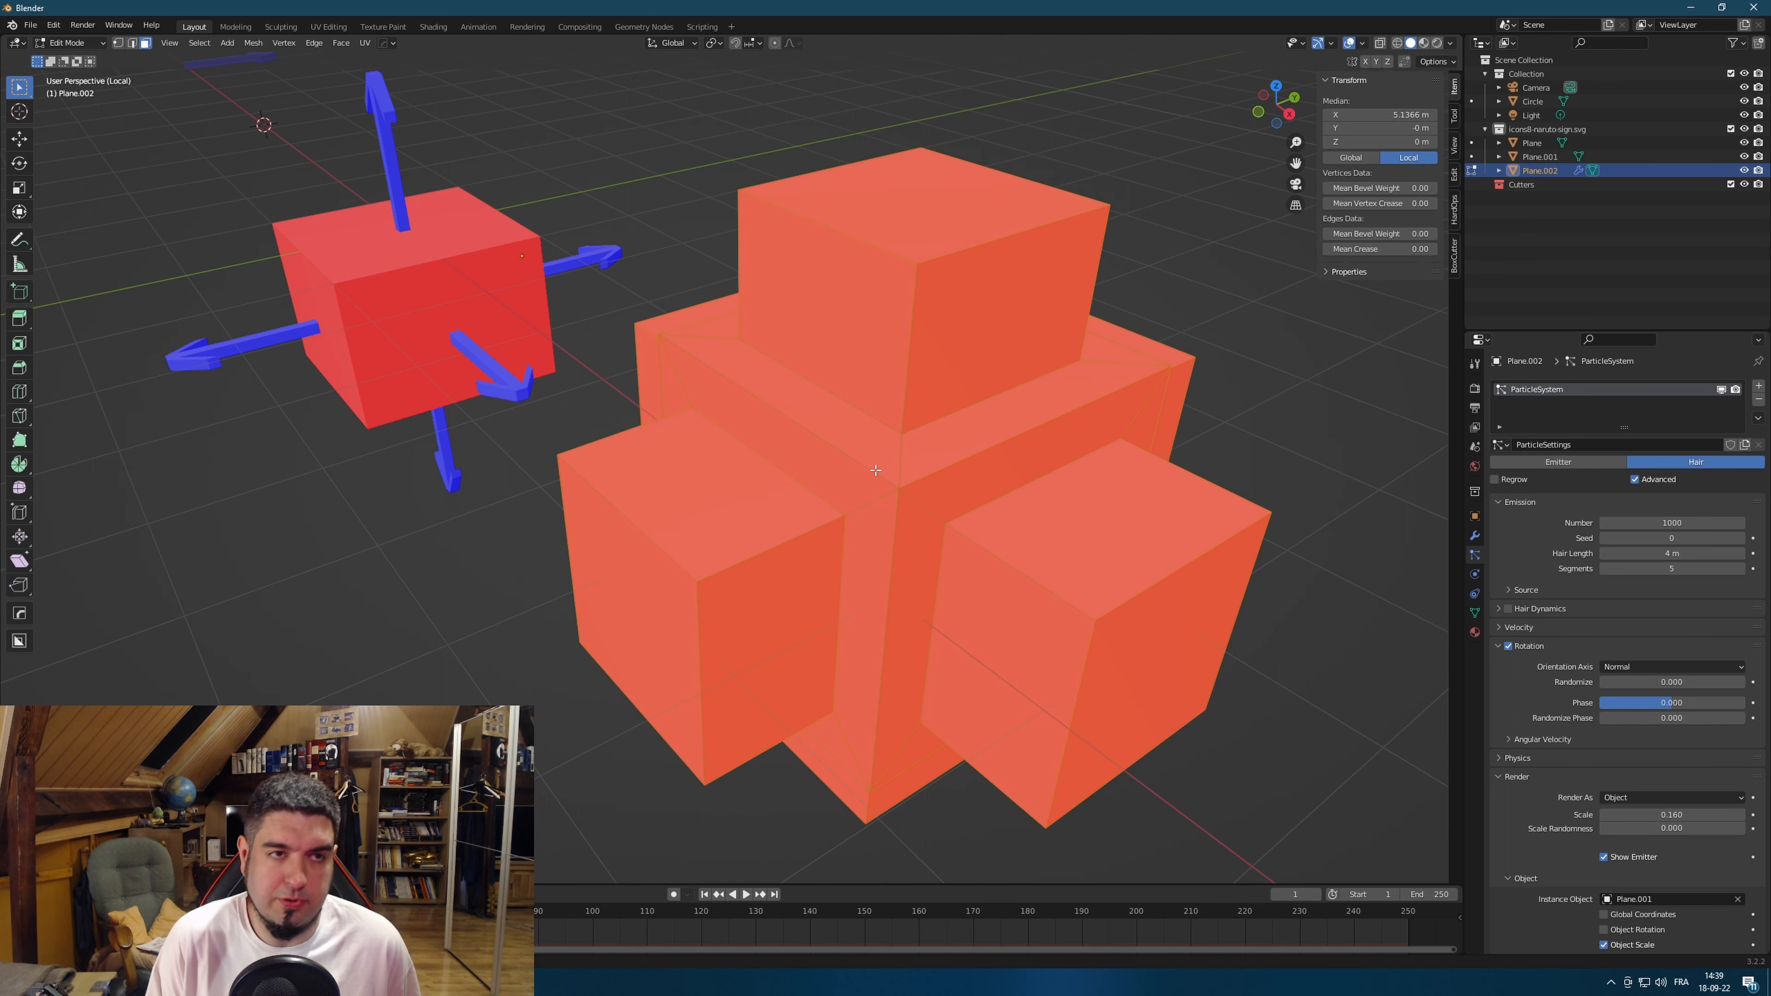
pyautogui.click(253, 42)
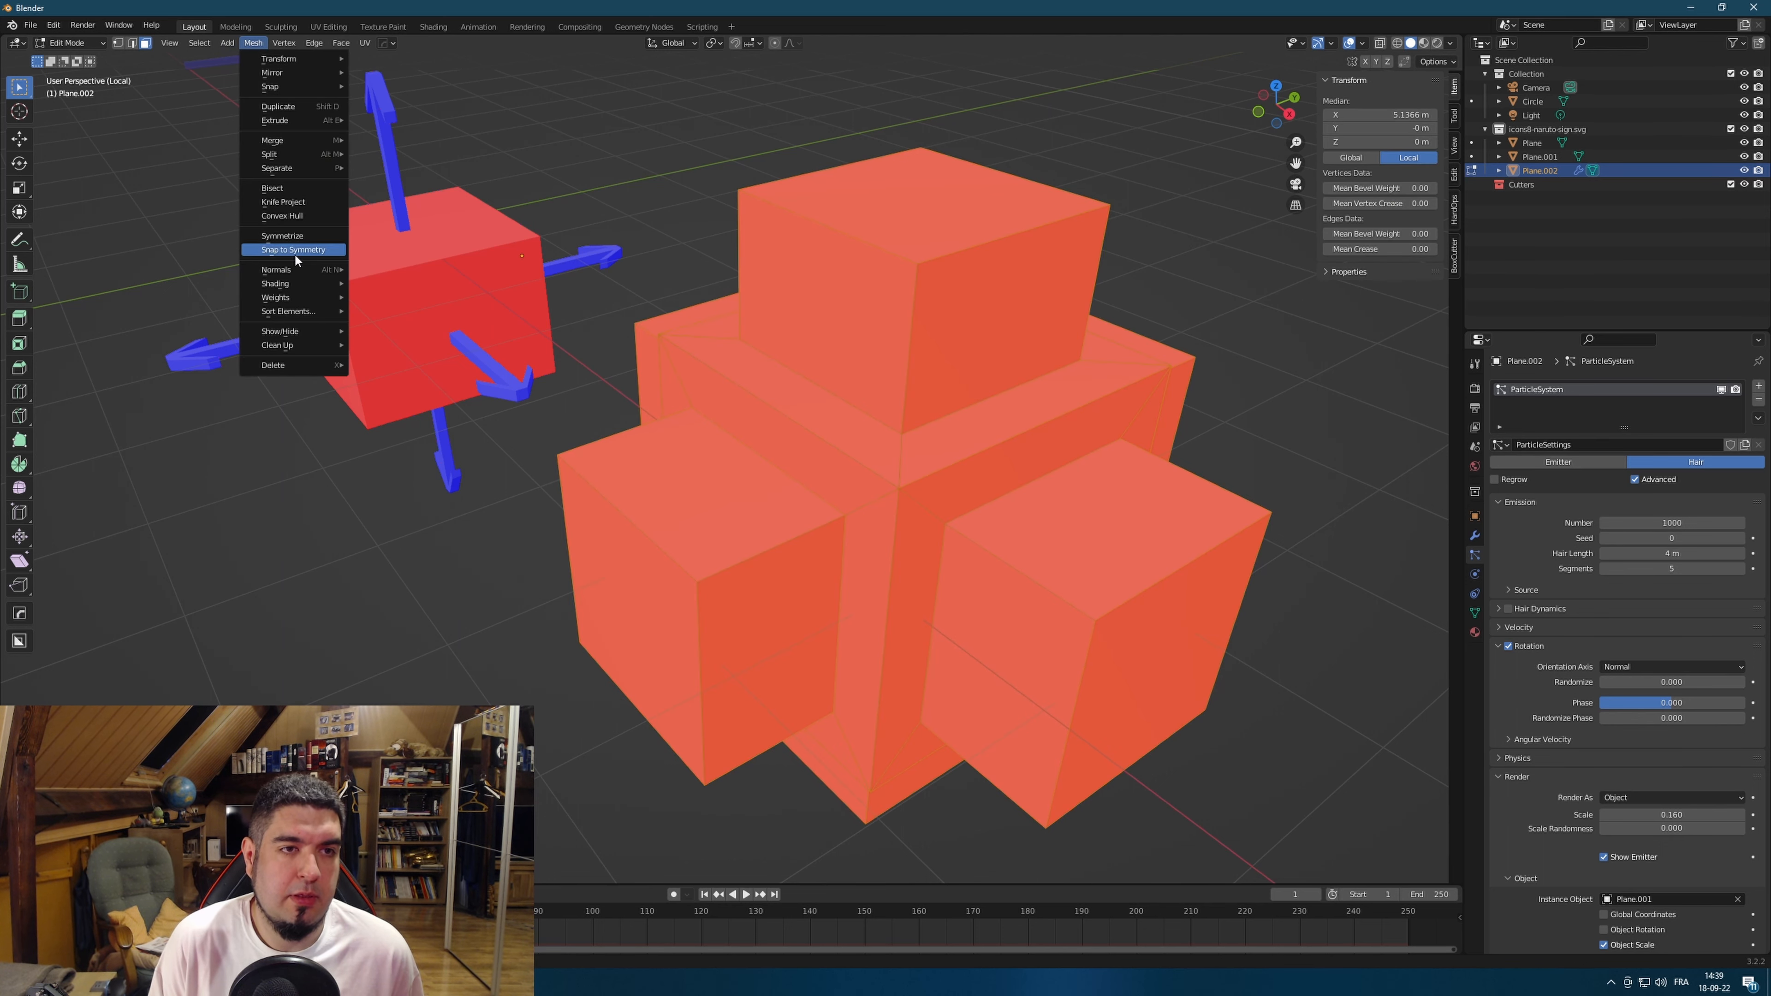
pyautogui.moveTo(311, 268)
pyautogui.click(419, 272)
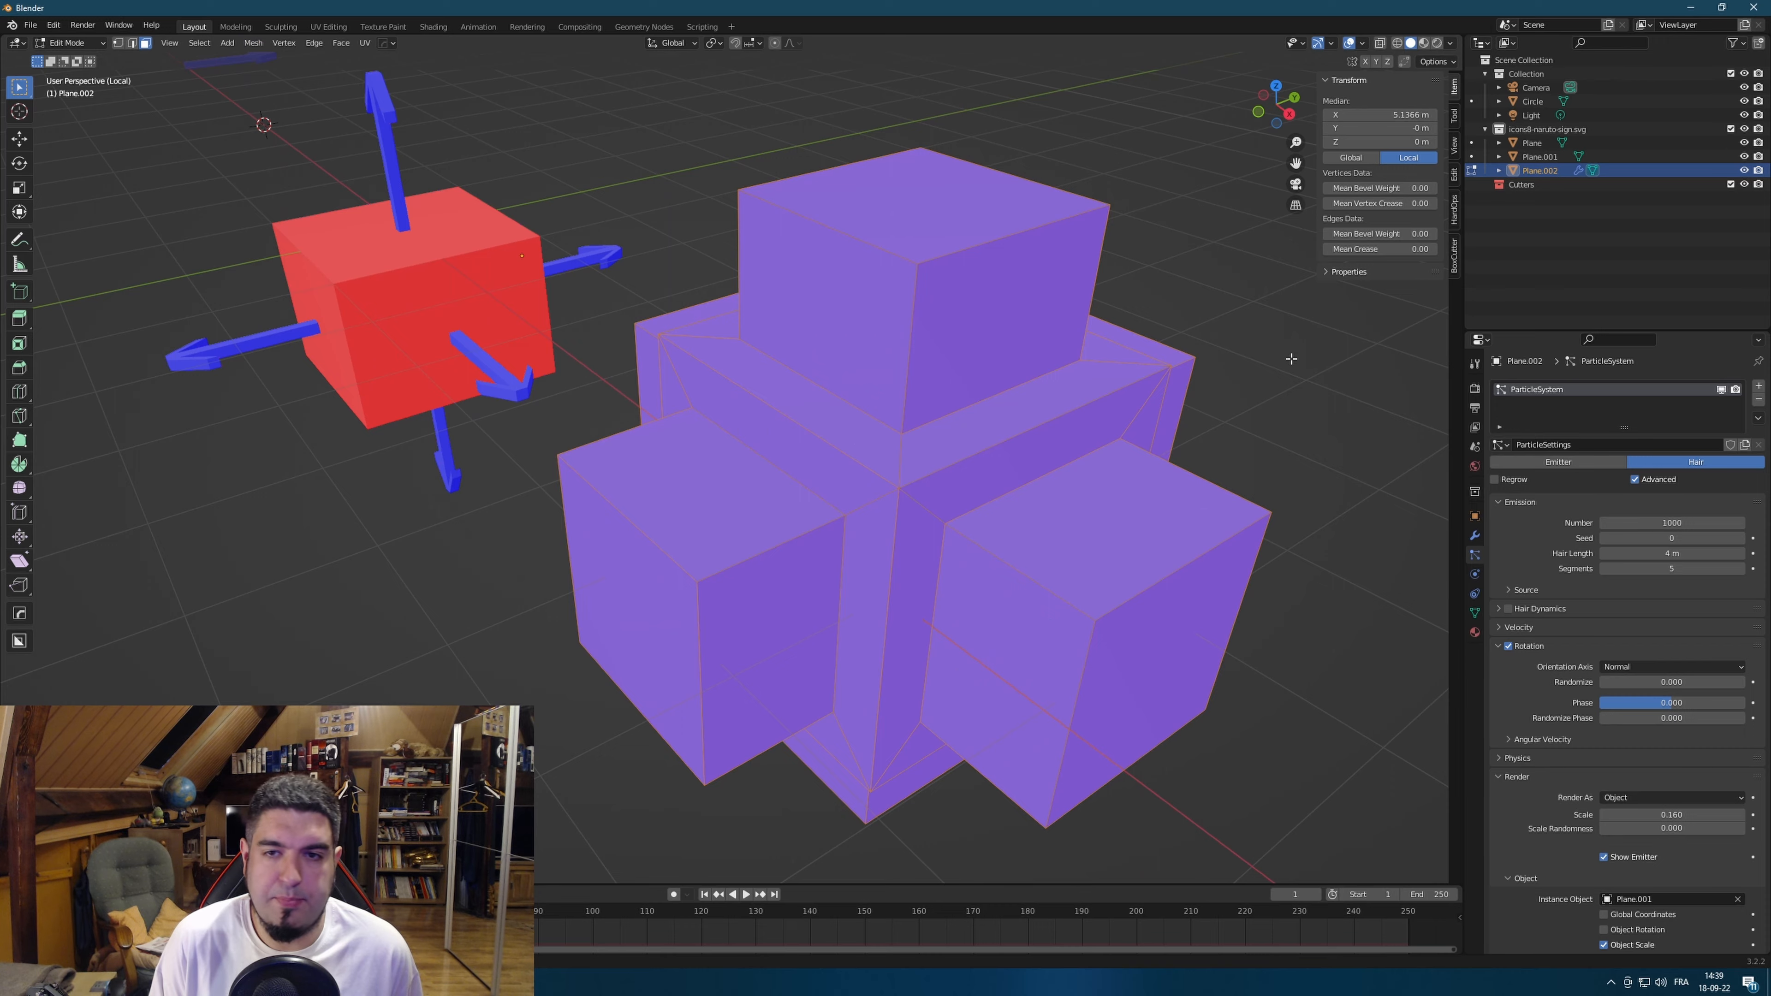
pyautogui.press('Tab')
pyautogui.scroll(-3, 953, 483)
pyautogui.hotkey('alt', 'a')
pyautogui.moveTo(861, 633); pyautogui.dragTo(920, 611, button='middle')
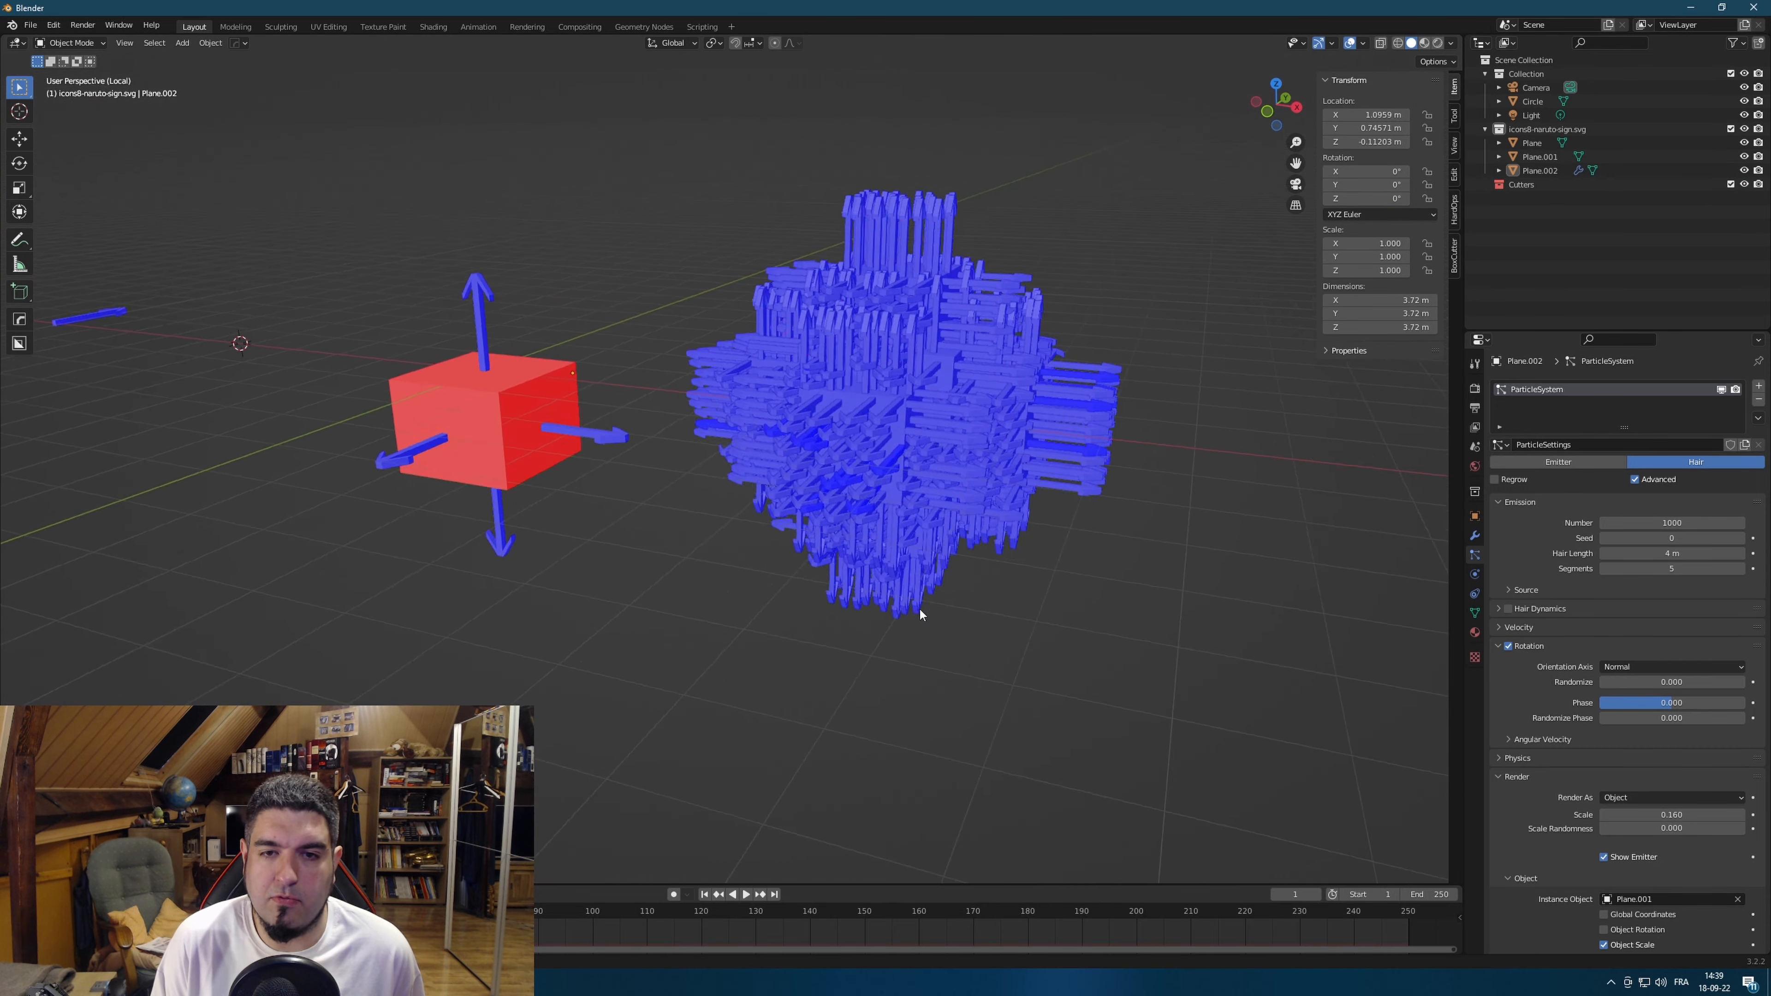
# Reduce the arrow particles' render scale to 0.059.
pyautogui.scroll(3, 902, 490)
pyautogui.moveTo(902, 490); pyautogui.dragTo(1111, 430, button='middle')
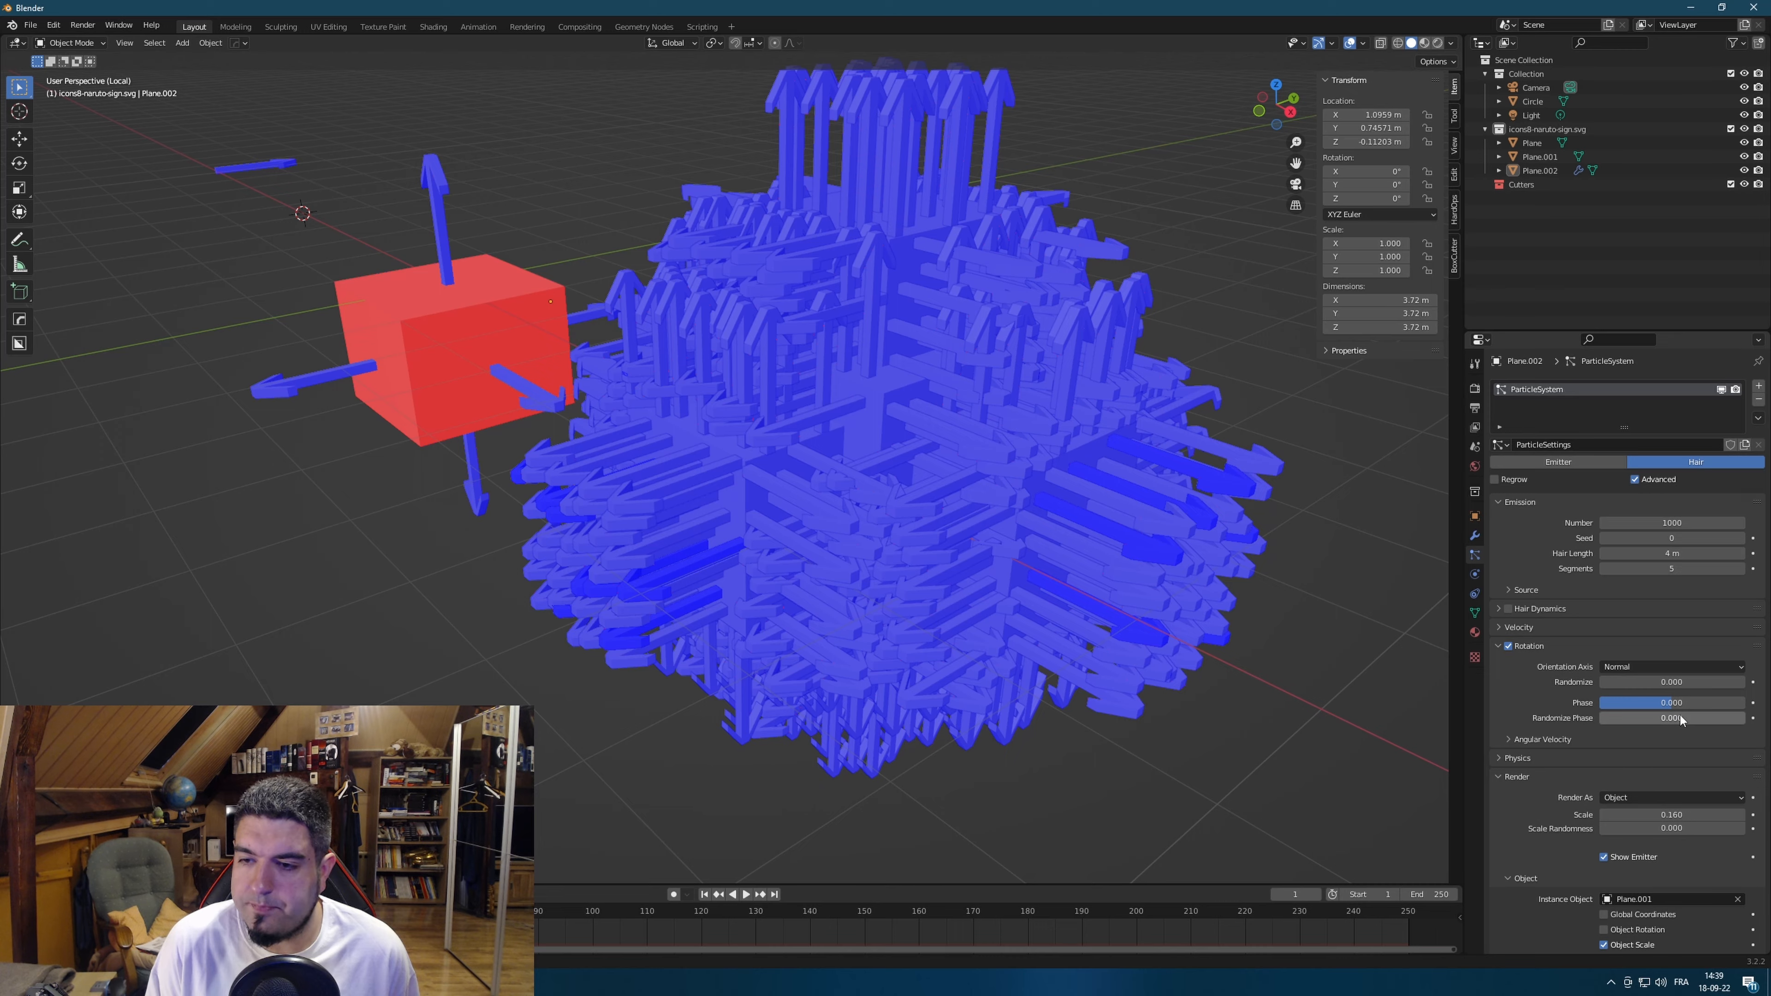
pyautogui.click(1684, 815)
pyautogui.write('0.052')
pyautogui.press('Return')
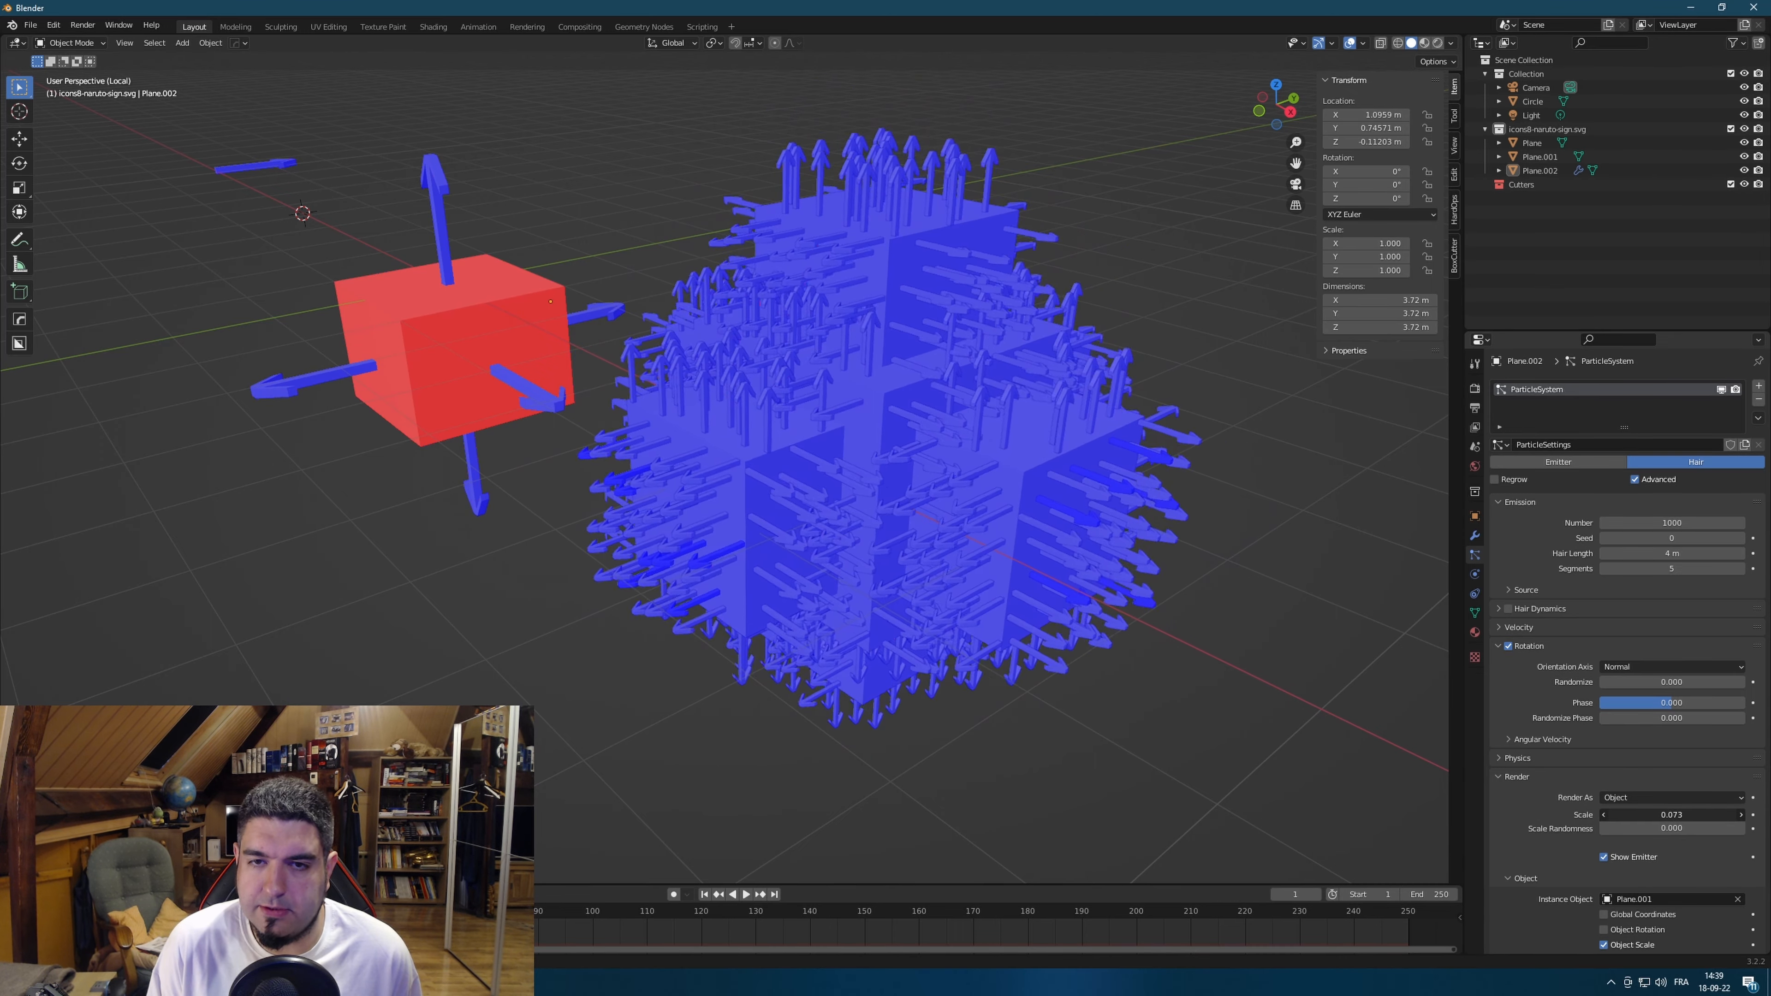
pyautogui.moveTo(1672, 815); pyautogui.dragTo(1676, 815)
# Examine the directions of the small arrow particles on the blocky object and compare them with the original arrow.
pyautogui.moveTo(918, 377); pyautogui.dragTo(890, 415, button='middle')
pyautogui.scroll(4, 940, 542)
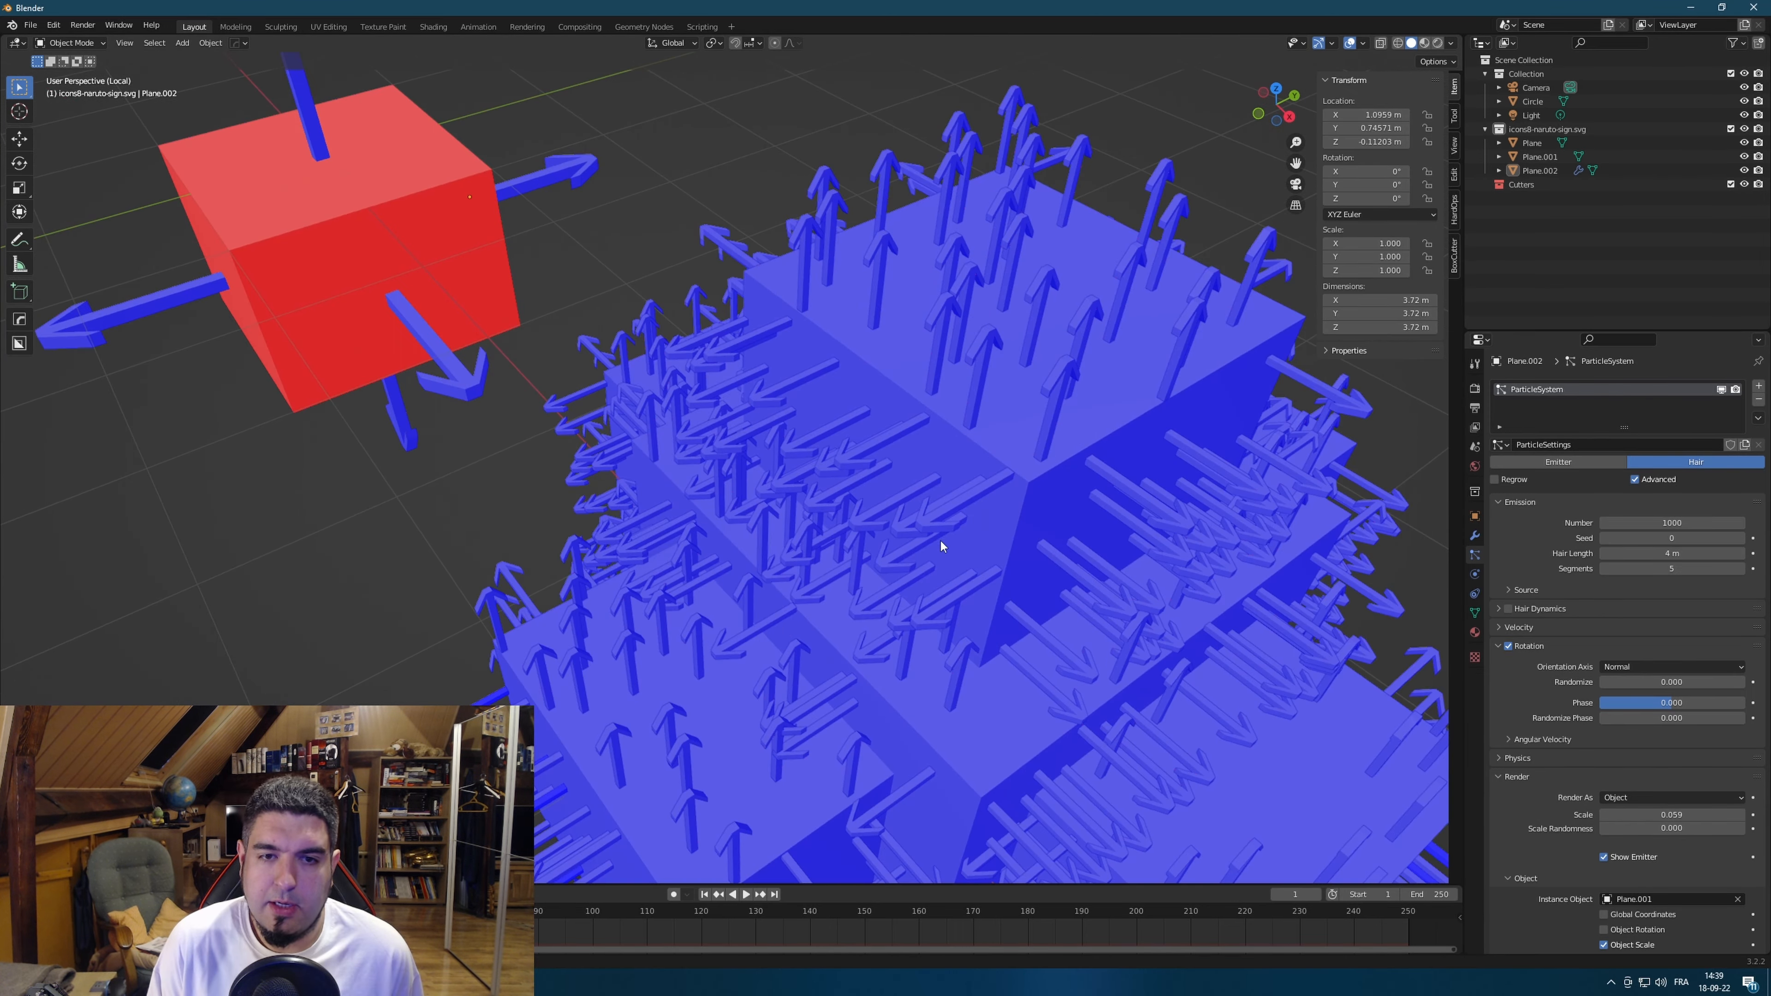
pyautogui.moveTo(940, 541); pyautogui.dragTo(1011, 448, button='middle')
pyautogui.scroll(-5, 969, 503)
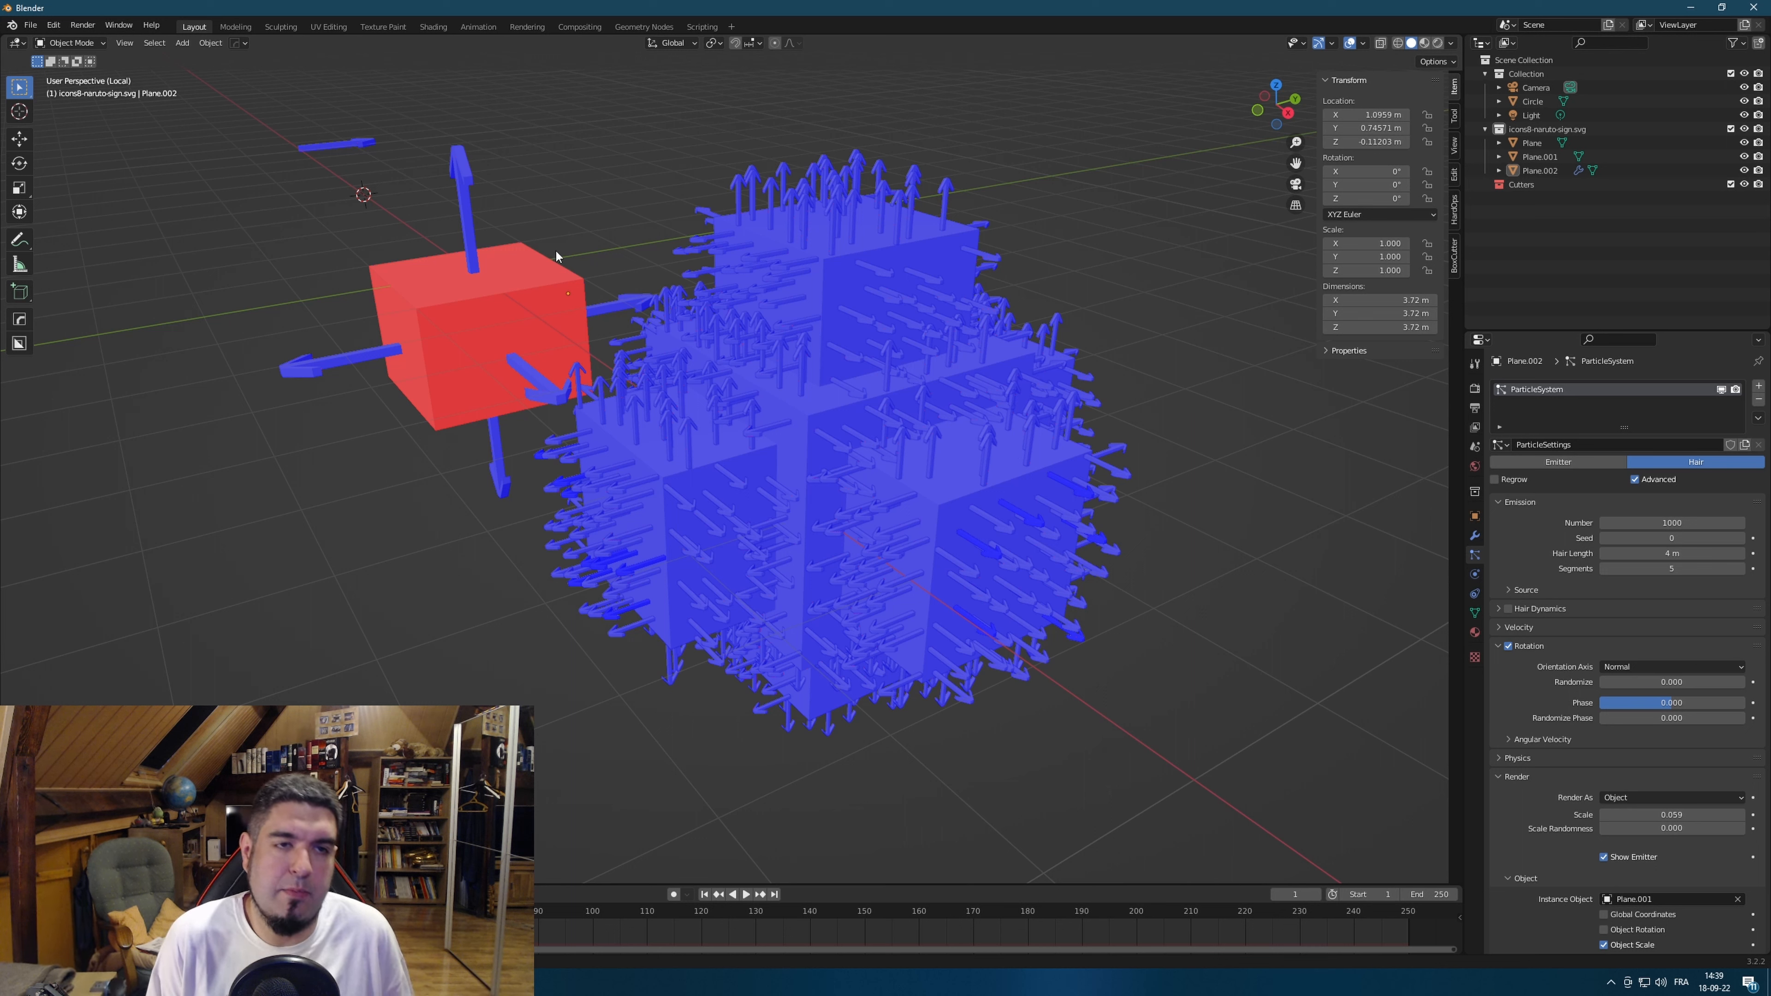
pyautogui.click(465, 266)
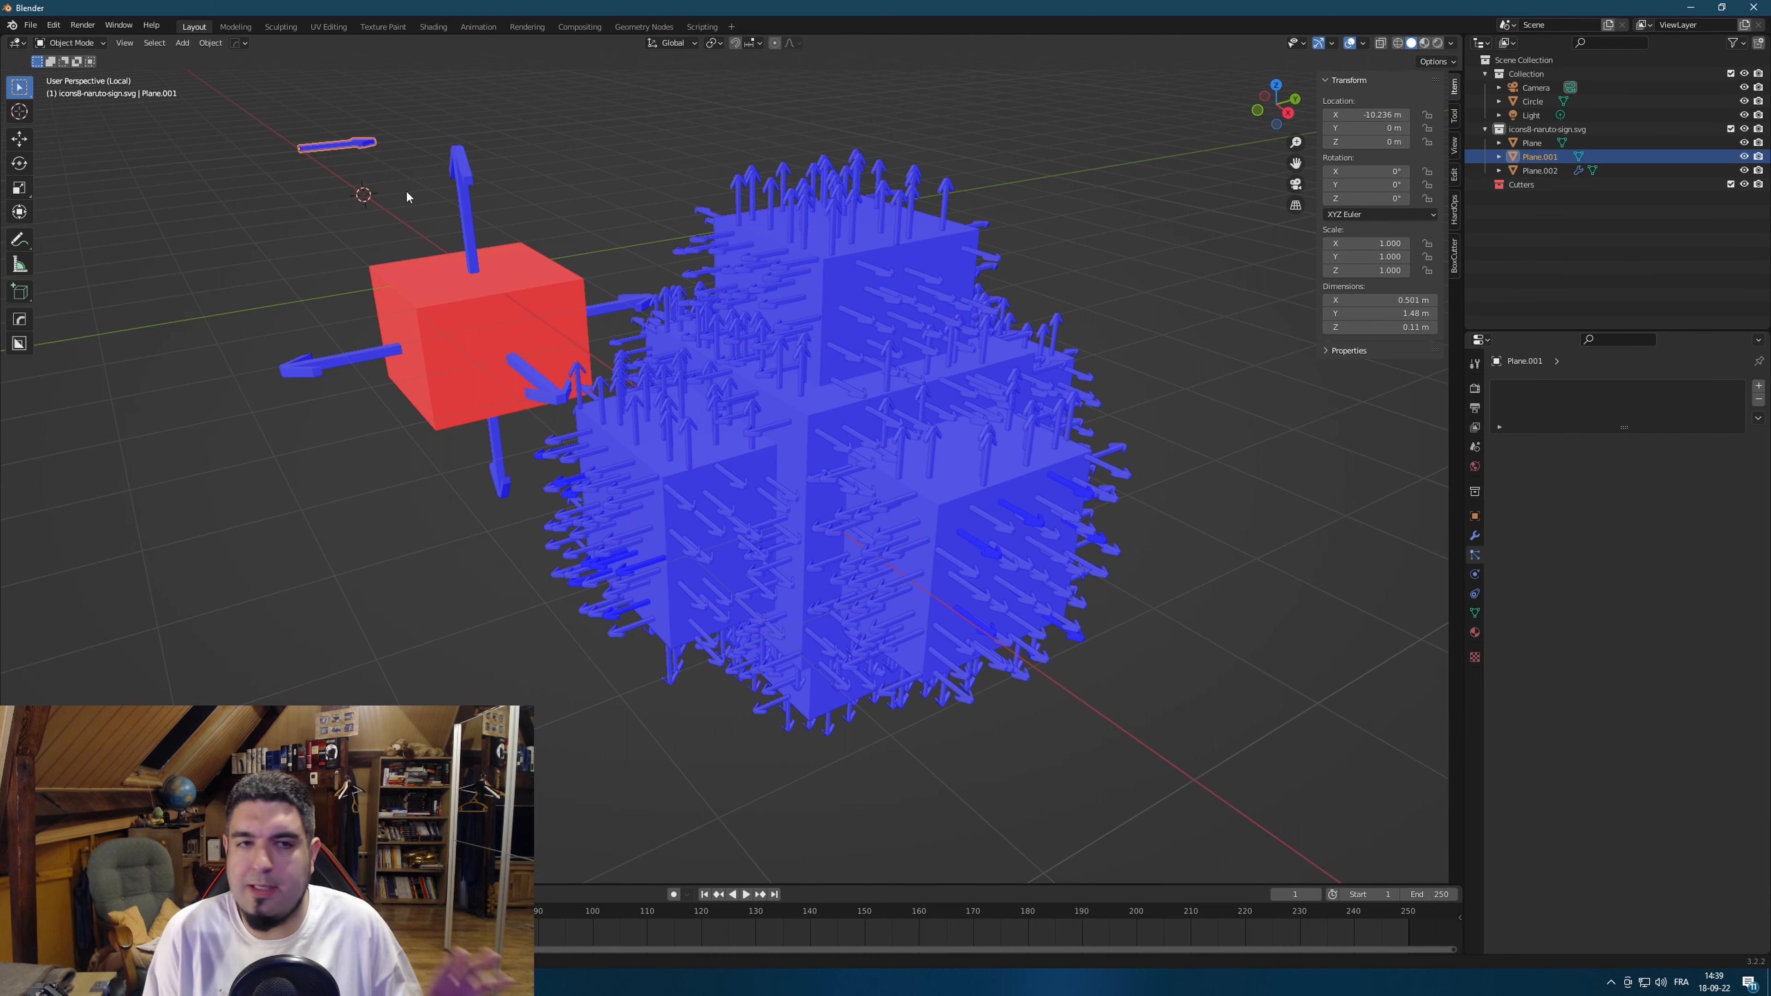
pyautogui.moveTo(405, 189); pyautogui.dragTo(475, 267, button='middle')
pyautogui.click(900, 342)
pyautogui.moveTo(995, 484); pyautogui.dragTo(964, 440, button='middle')
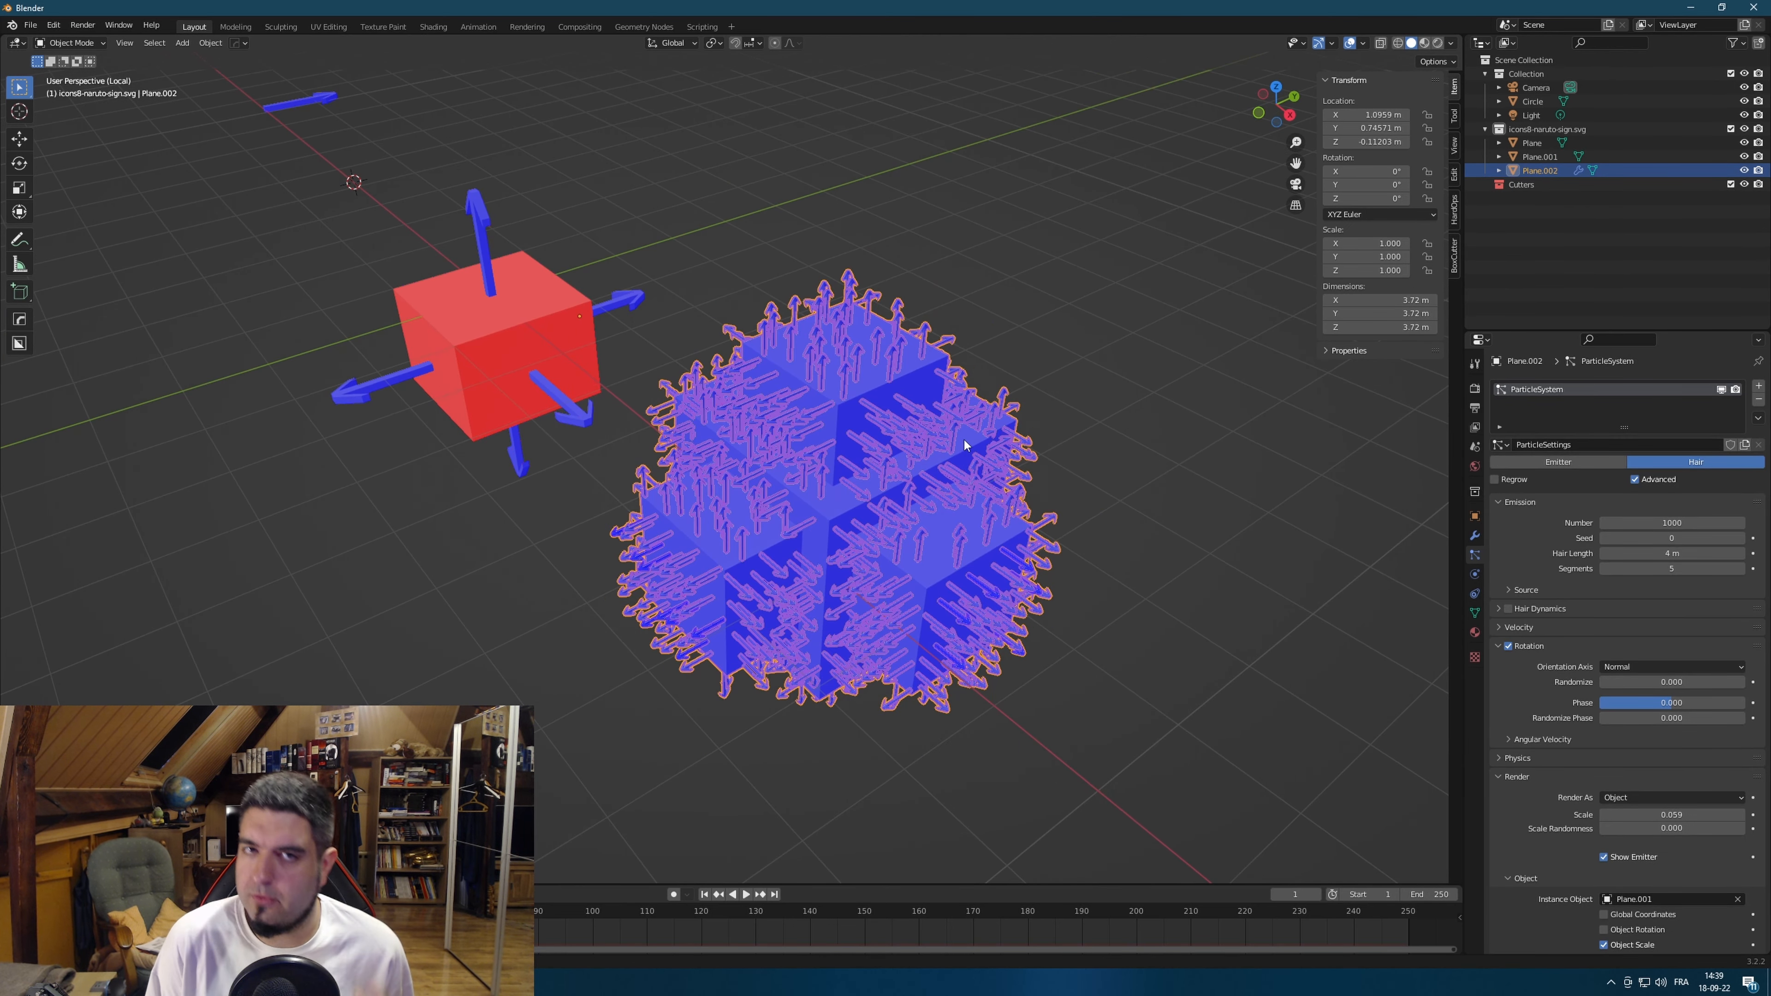
# Select the original blue arrow object and isolate it alone in Local View.
pyautogui.click(312, 102)
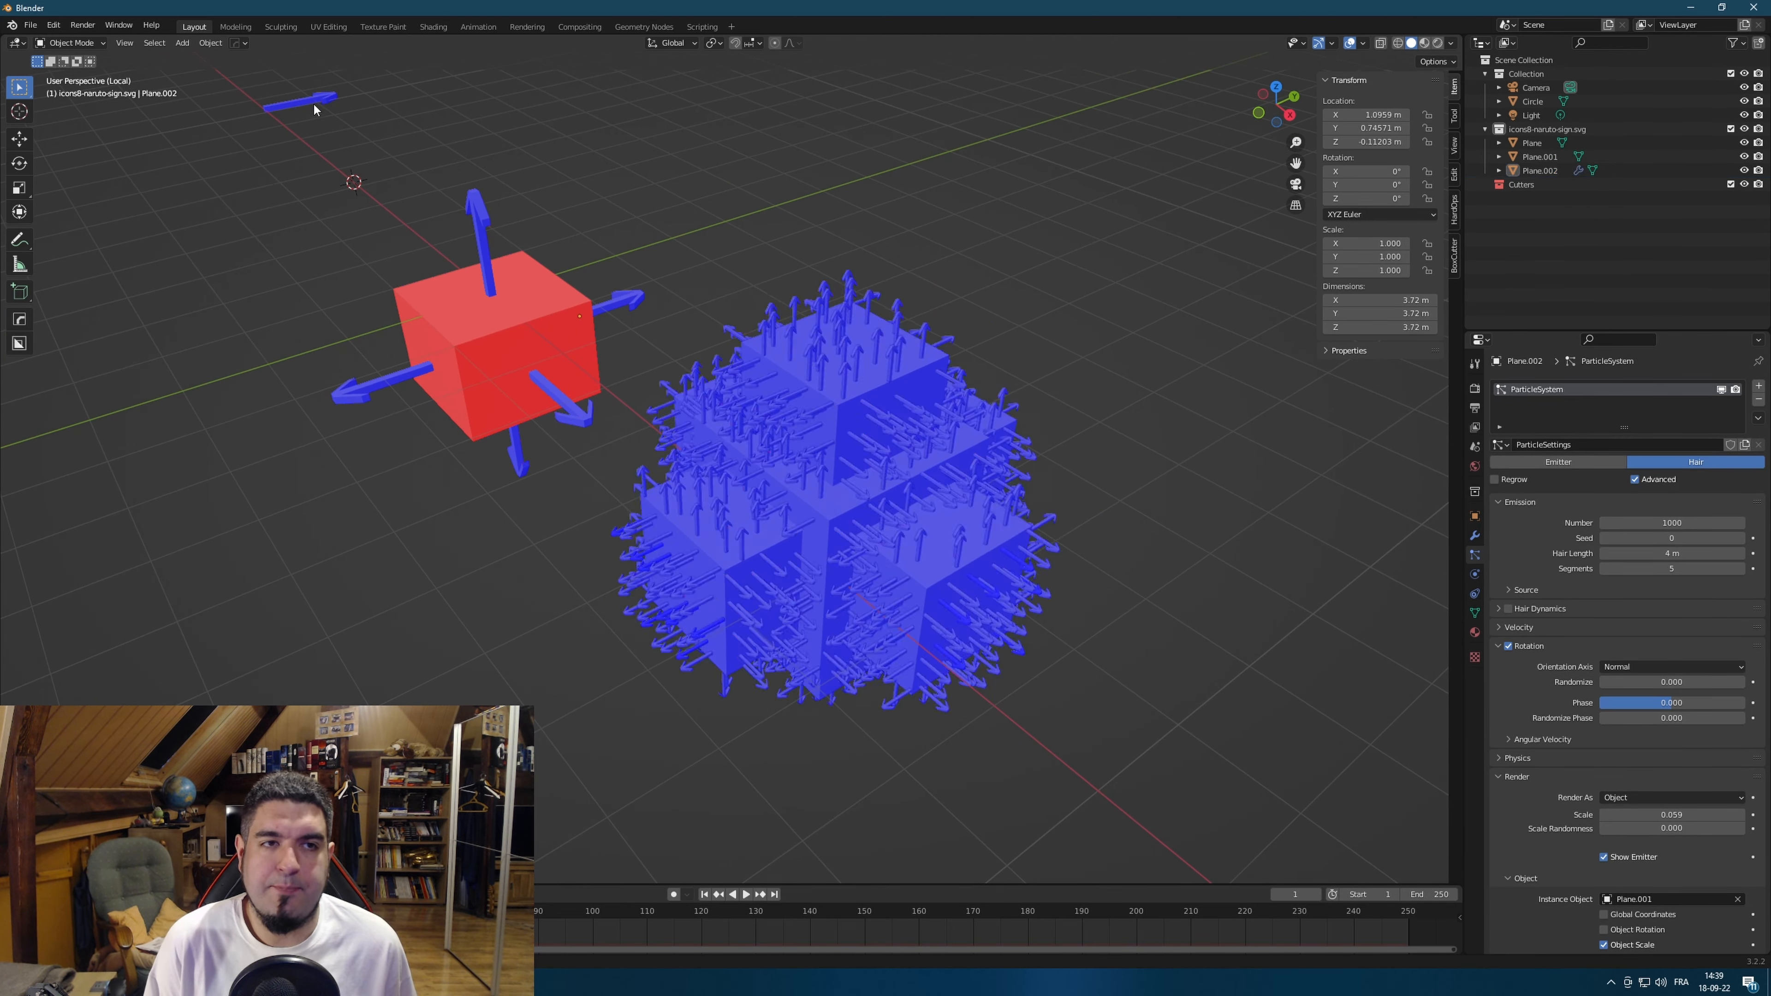
pyautogui.click(306, 100)
pyautogui.press('KP_Divide')
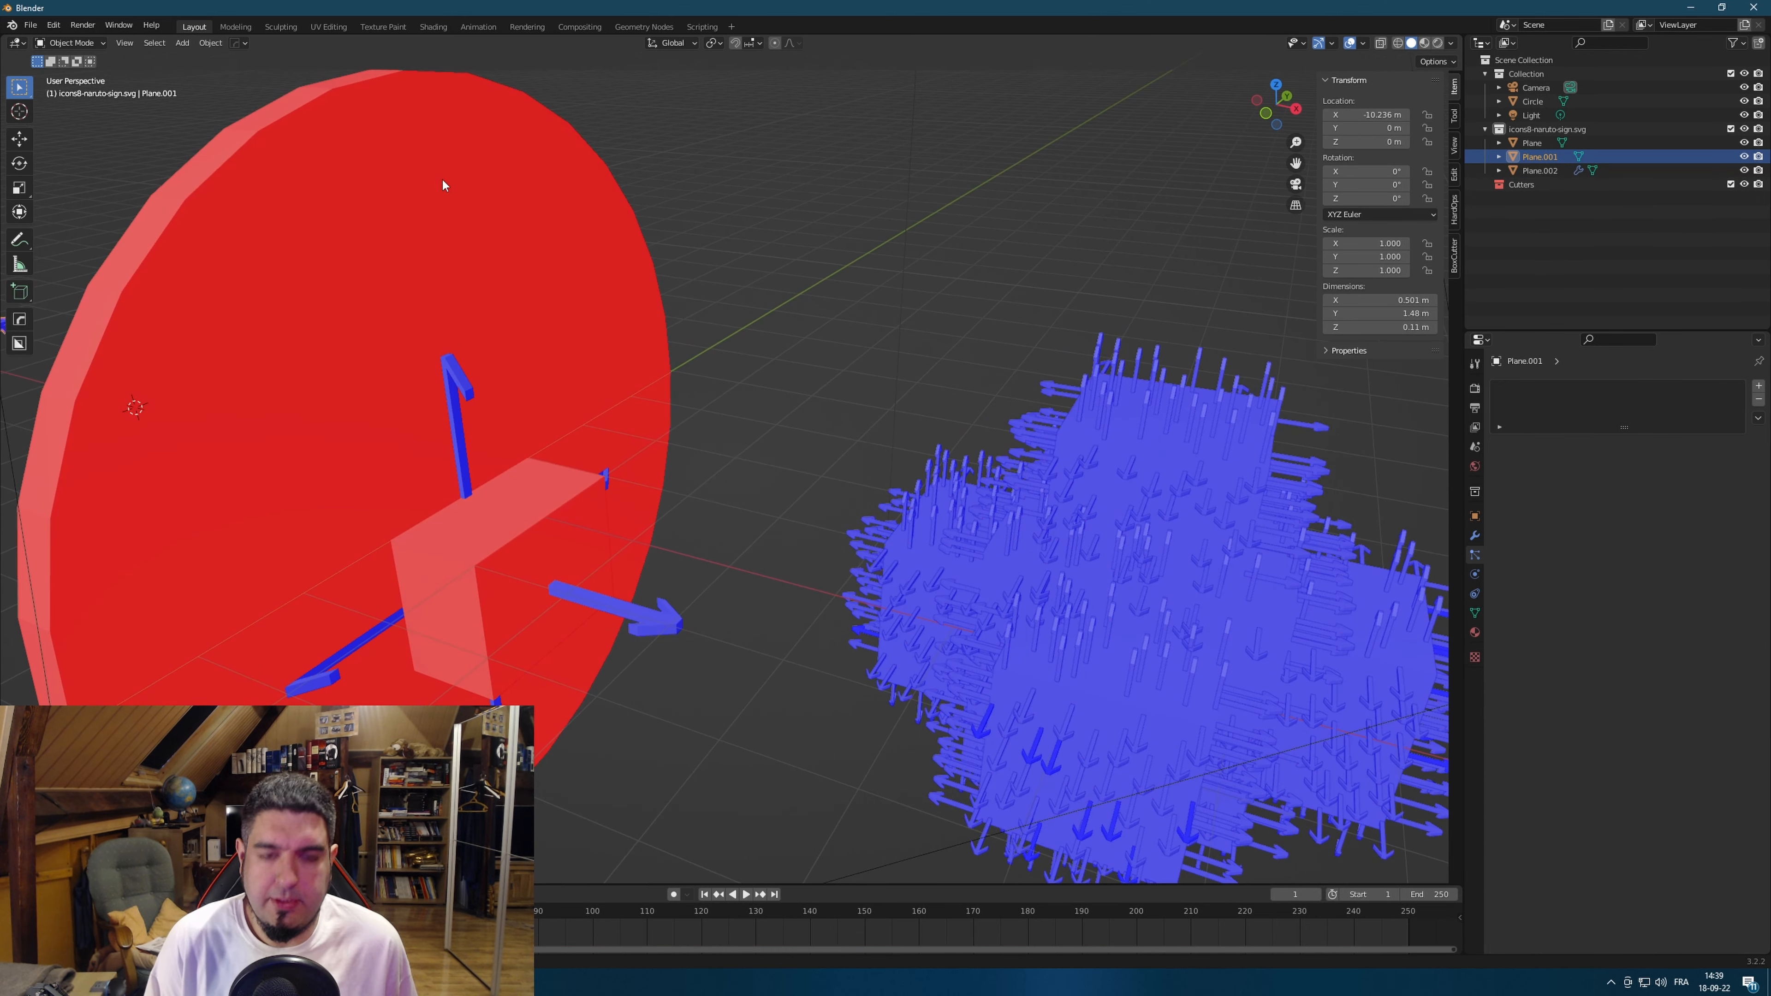
pyautogui.press('KP_Divide')
pyautogui.moveTo(664, 391); pyautogui.dragTo(697, 464, button='middle')
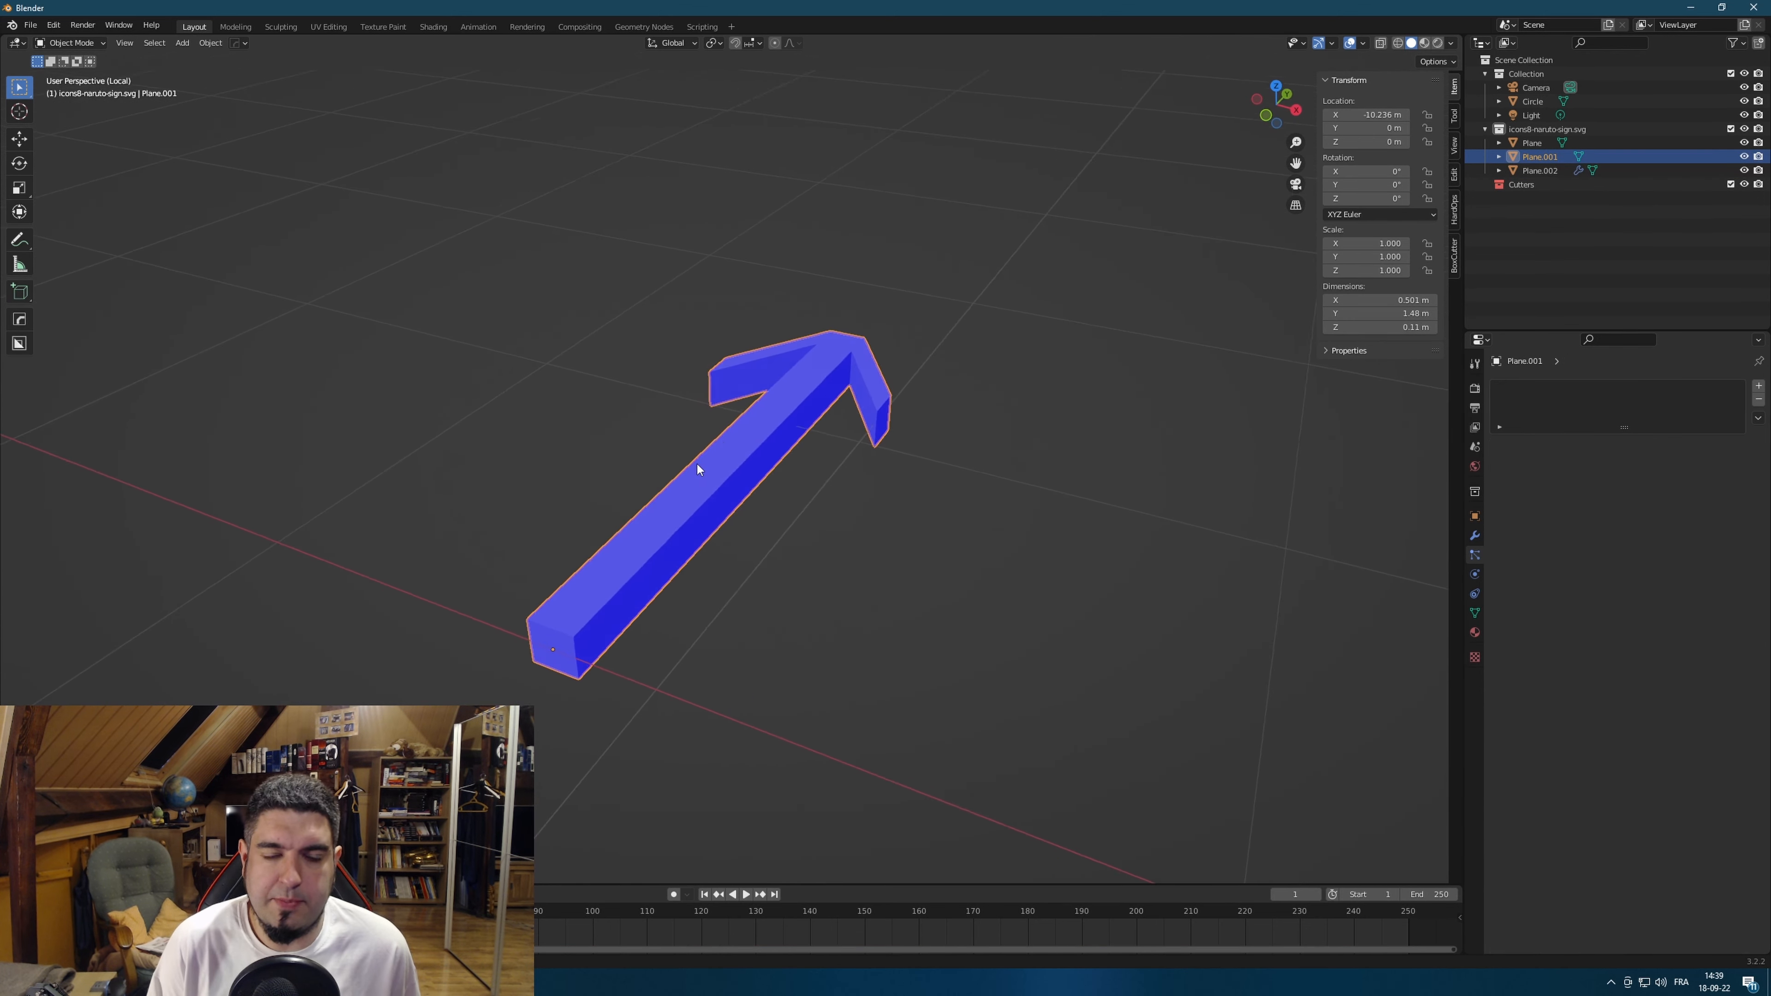
# Enter Edit Mode on the arrow and snap the 3D cursor to the selected square end face of its shaft.
pyautogui.scroll(-5, 696, 465)
pyautogui.scroll(-4, 906, 475)
pyautogui.press('Tab')
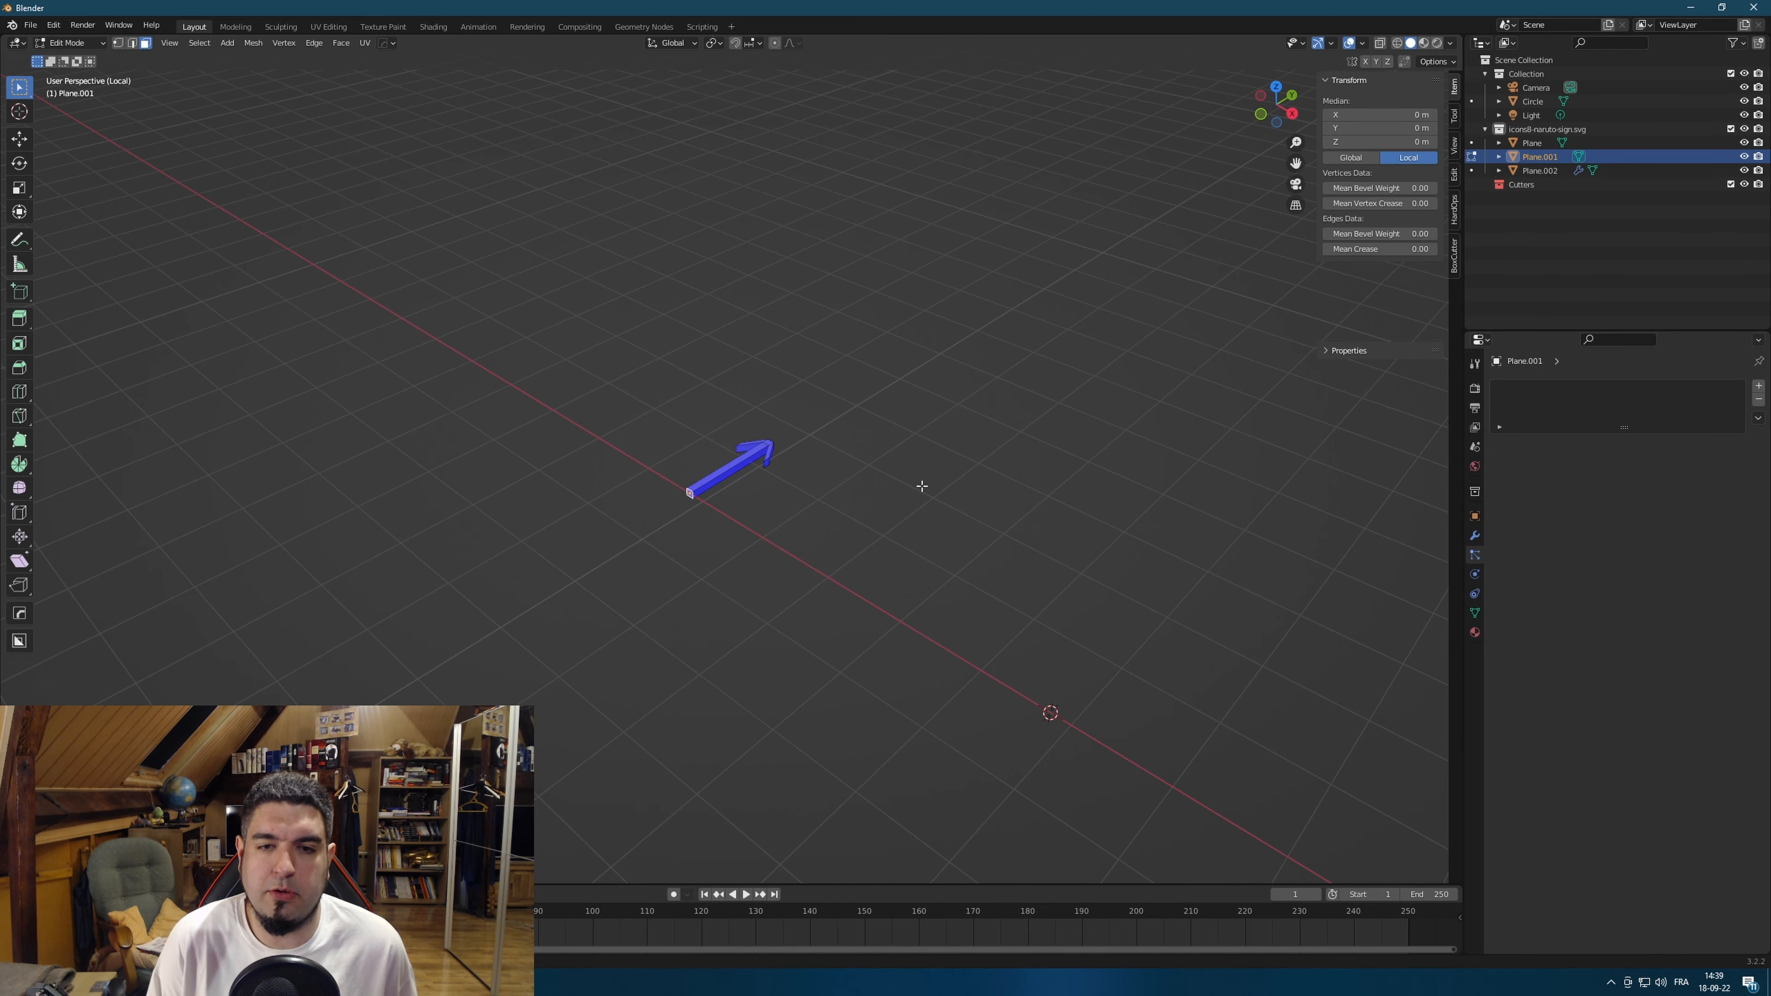
pyautogui.scroll(-2, 914, 482)
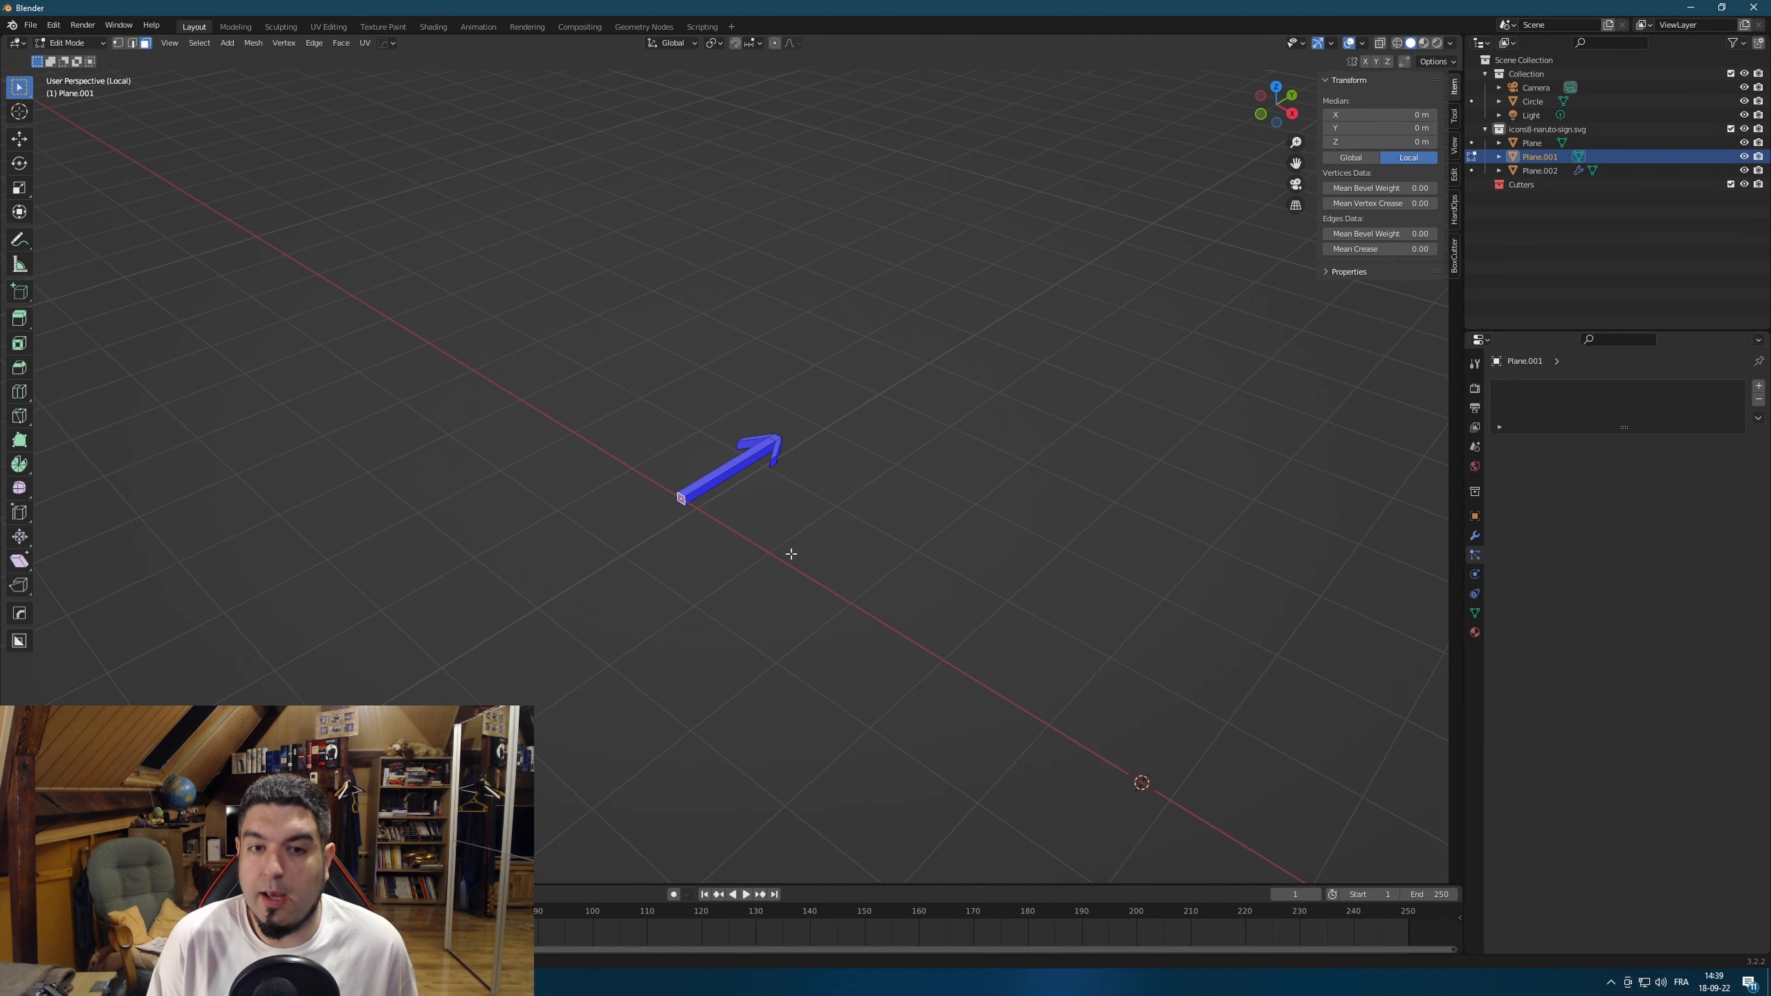
pyautogui.scroll(6, 719, 527)
pyautogui.moveTo(720, 526); pyautogui.dragTo(684, 579, button='middle')
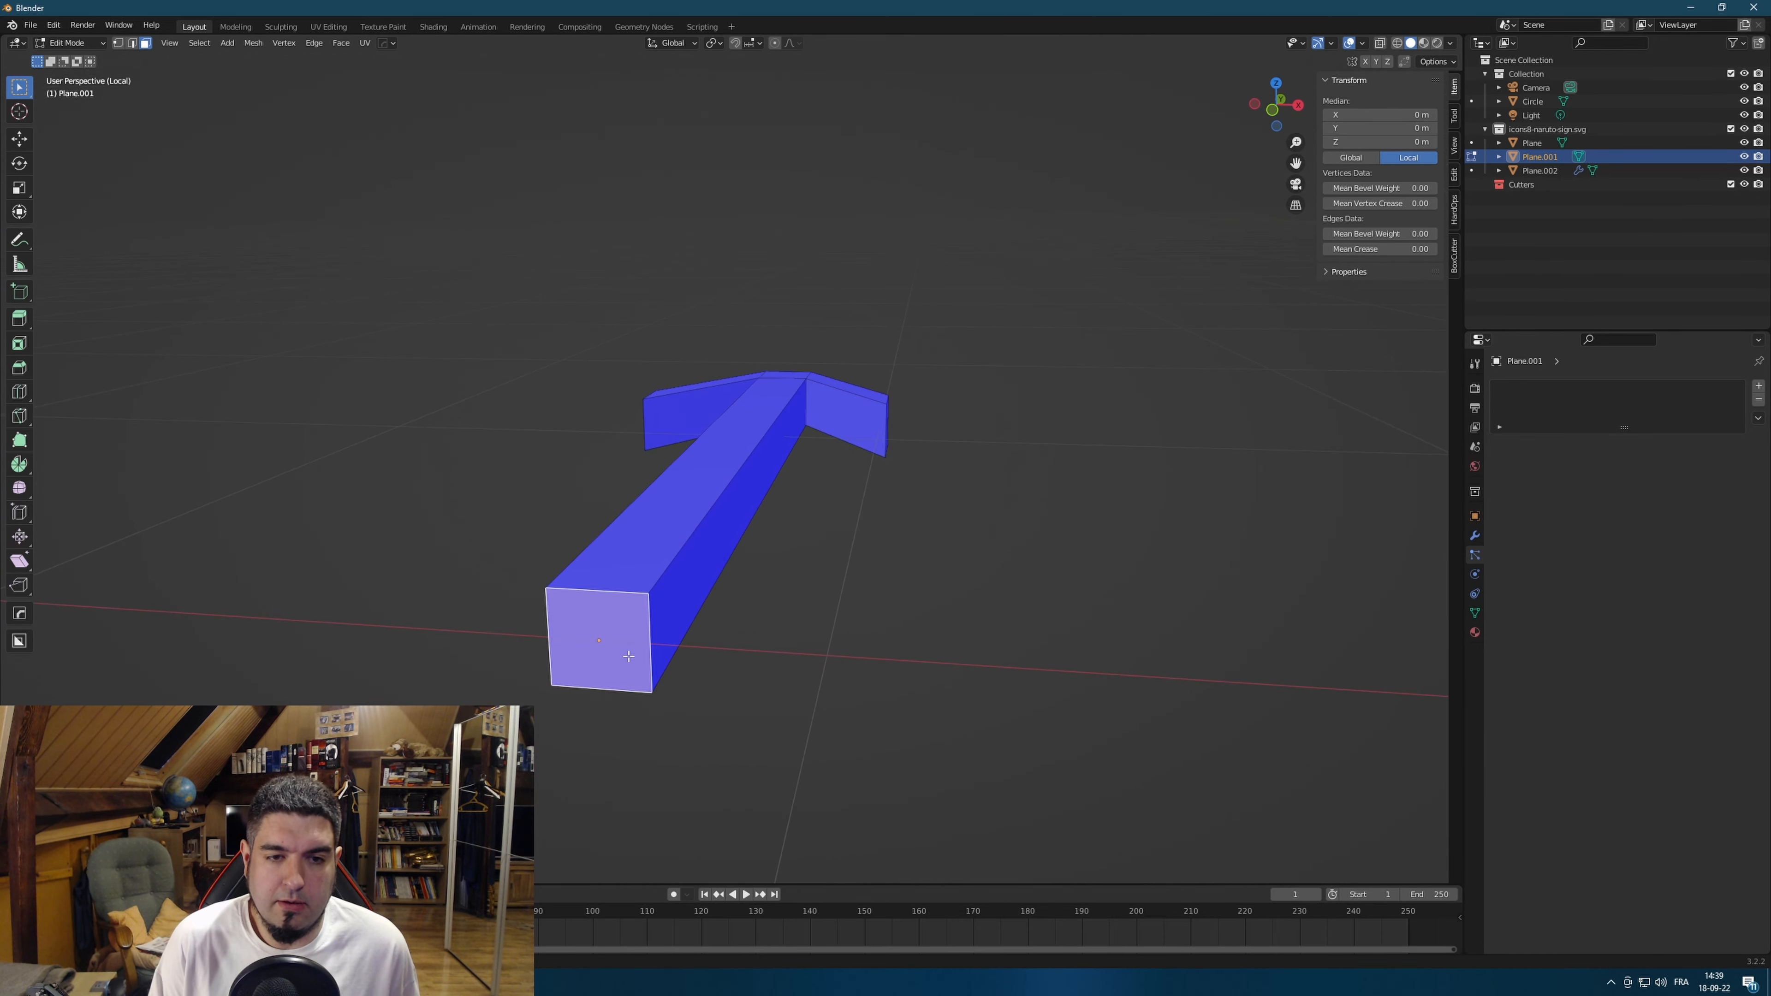
pyautogui.moveTo(611, 650); pyautogui.dragTo(780, 605, button='middle')
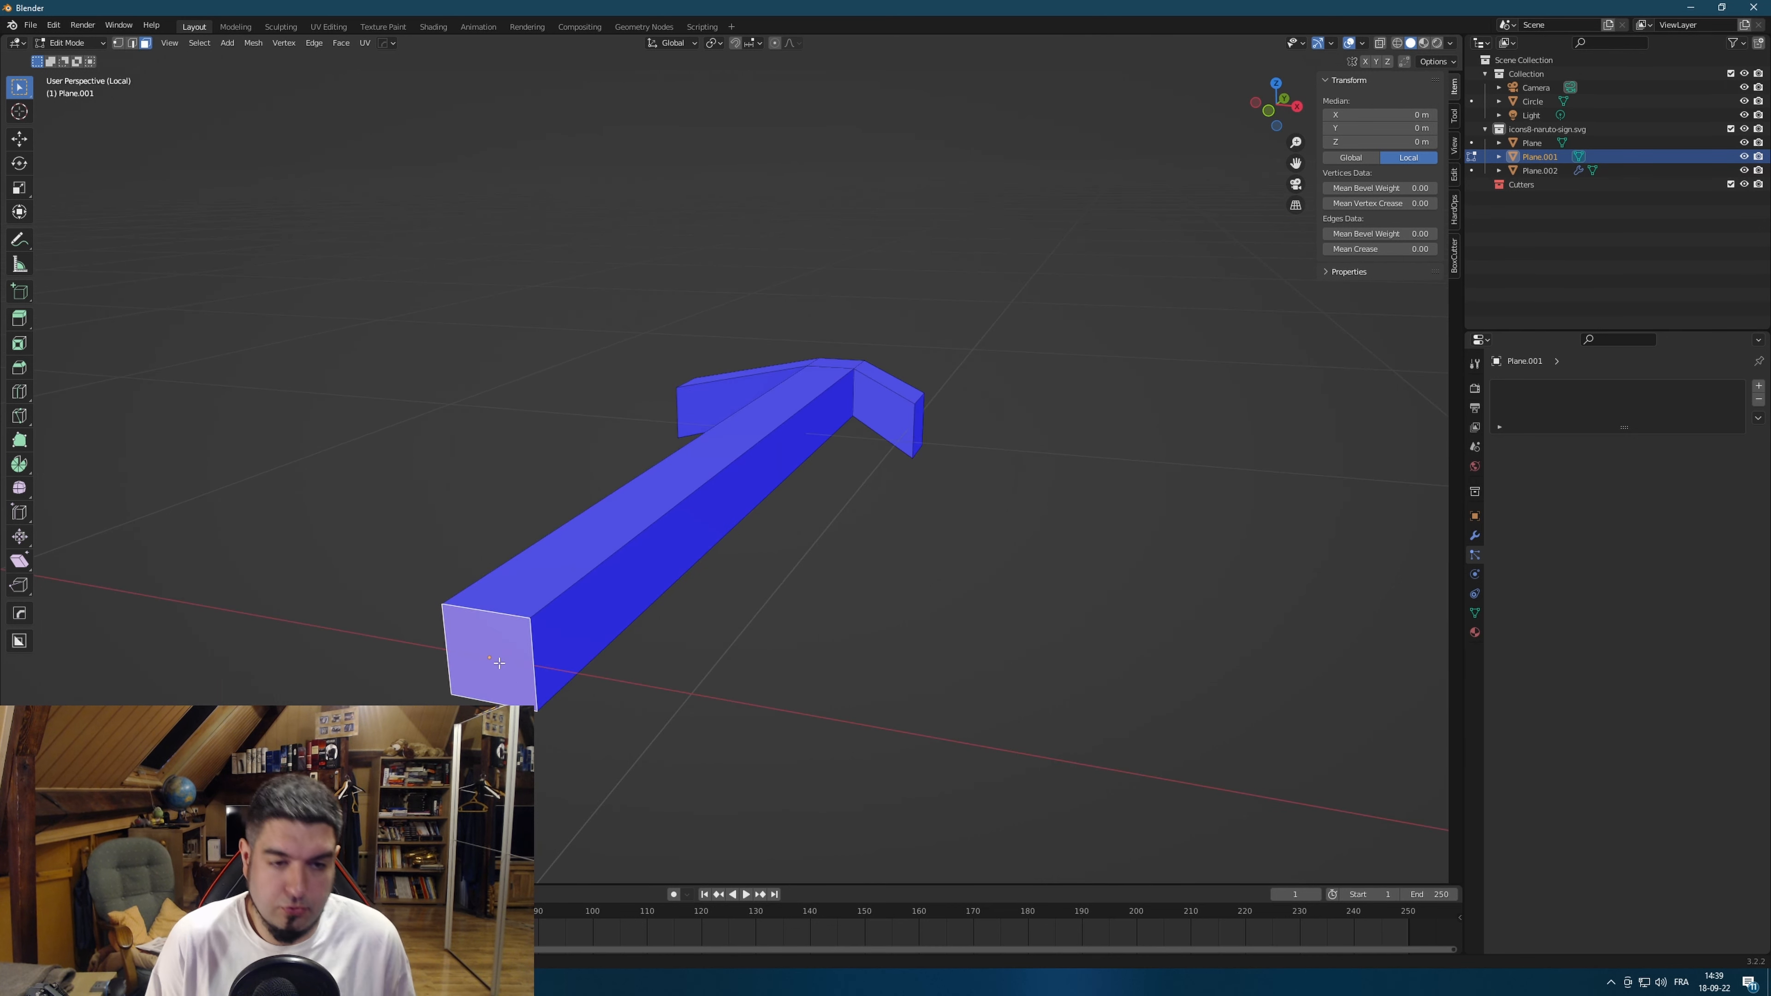
pyautogui.scroll(-2, 572, 663)
pyautogui.hotkey('shift', 's')
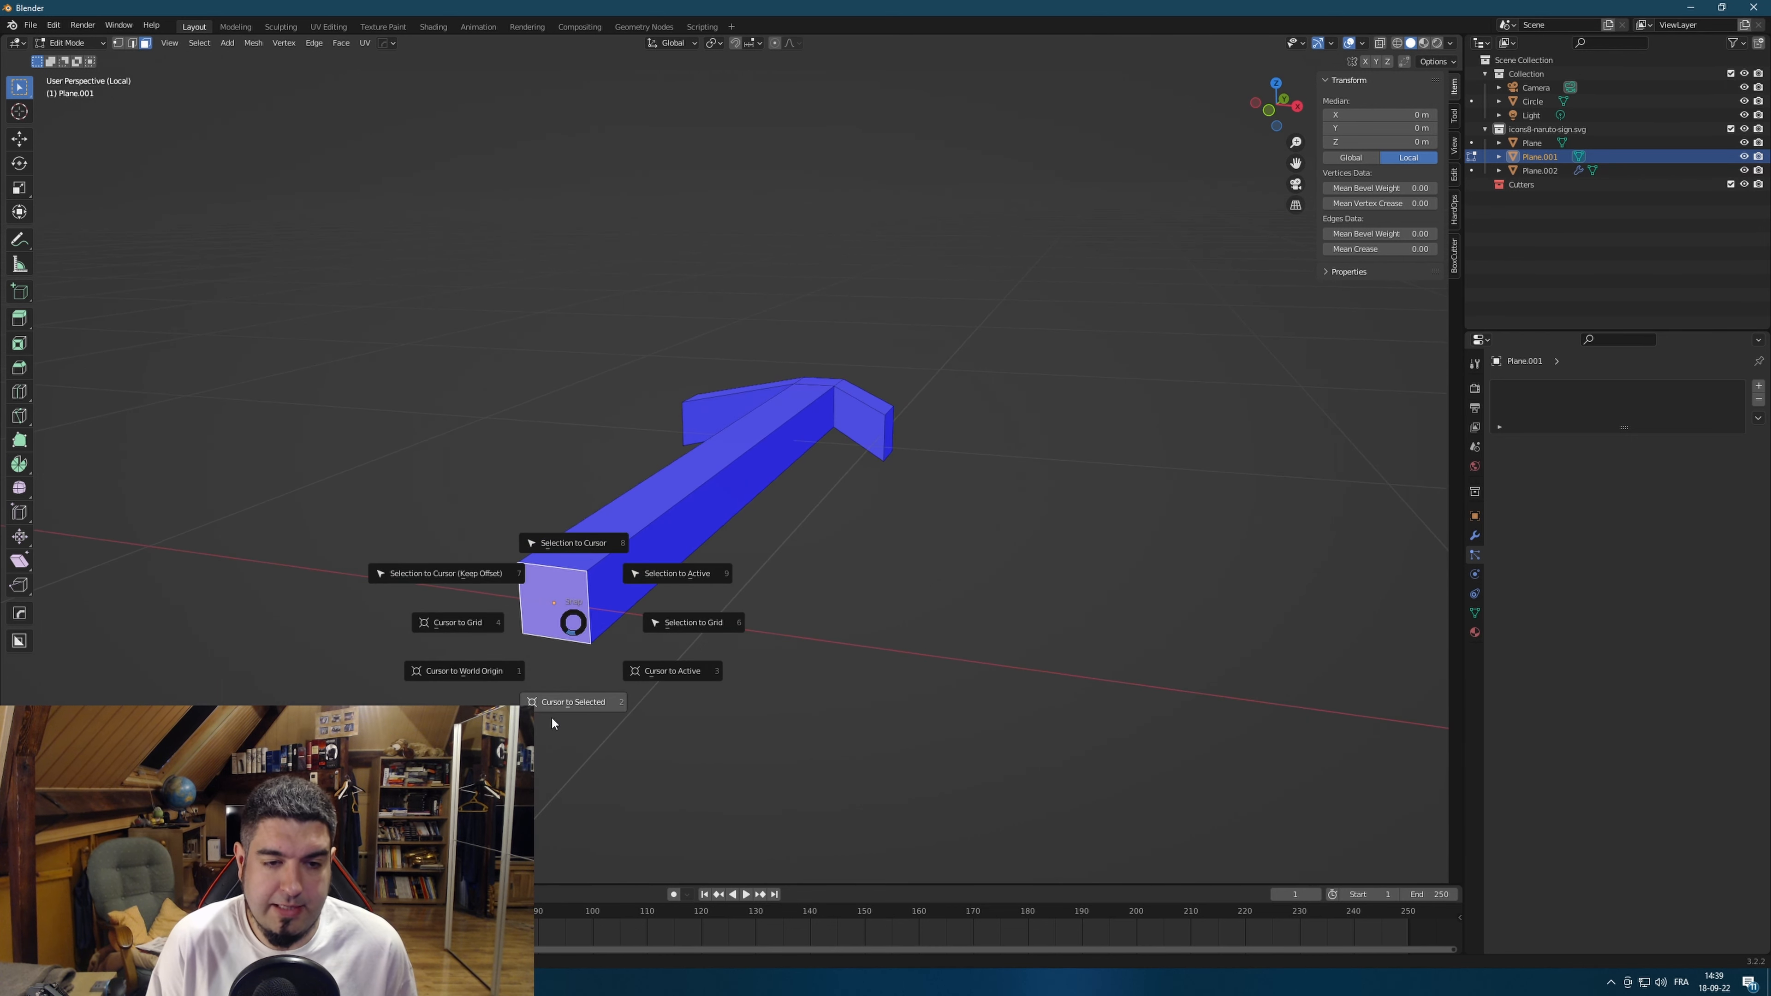
pyautogui.click(573, 704)
# Return to Object Mode and set the arrow's origin to the 3D cursor at the shaft's end.
pyautogui.moveTo(726, 596); pyautogui.dragTo(541, 653, button='middle')
pyautogui.press('Tab')
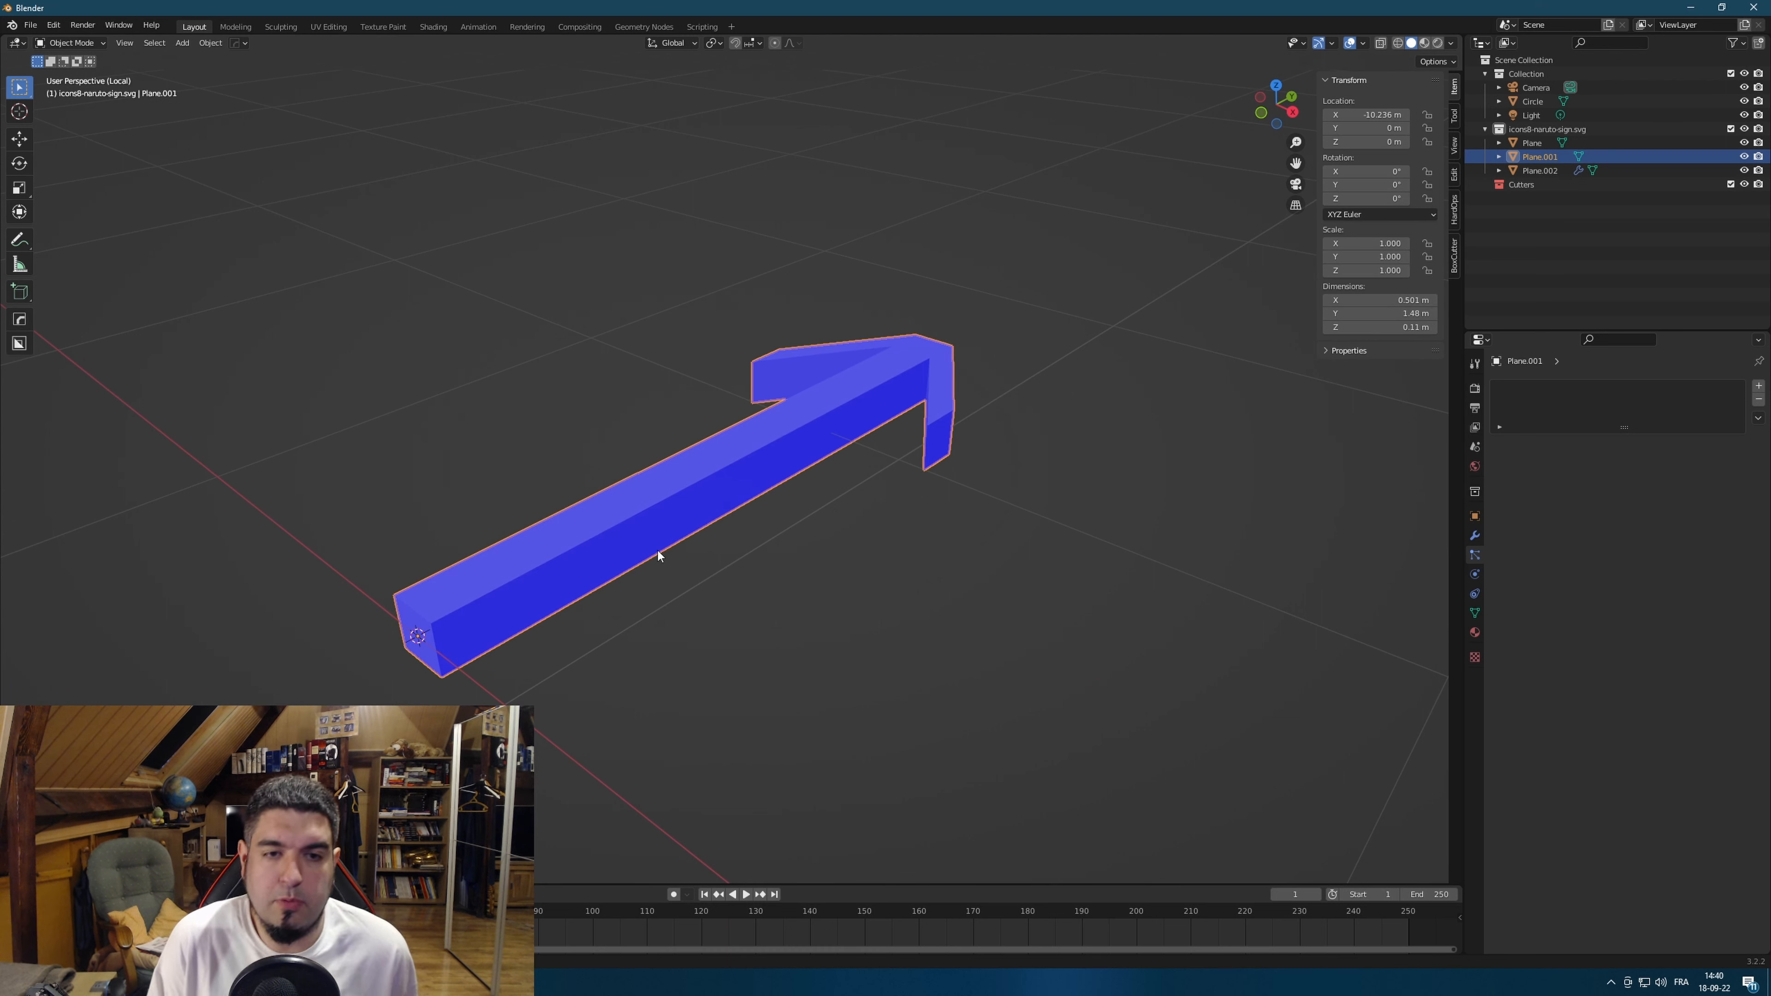
pyautogui.rightClick(637, 523)
pyautogui.moveTo(597, 524)
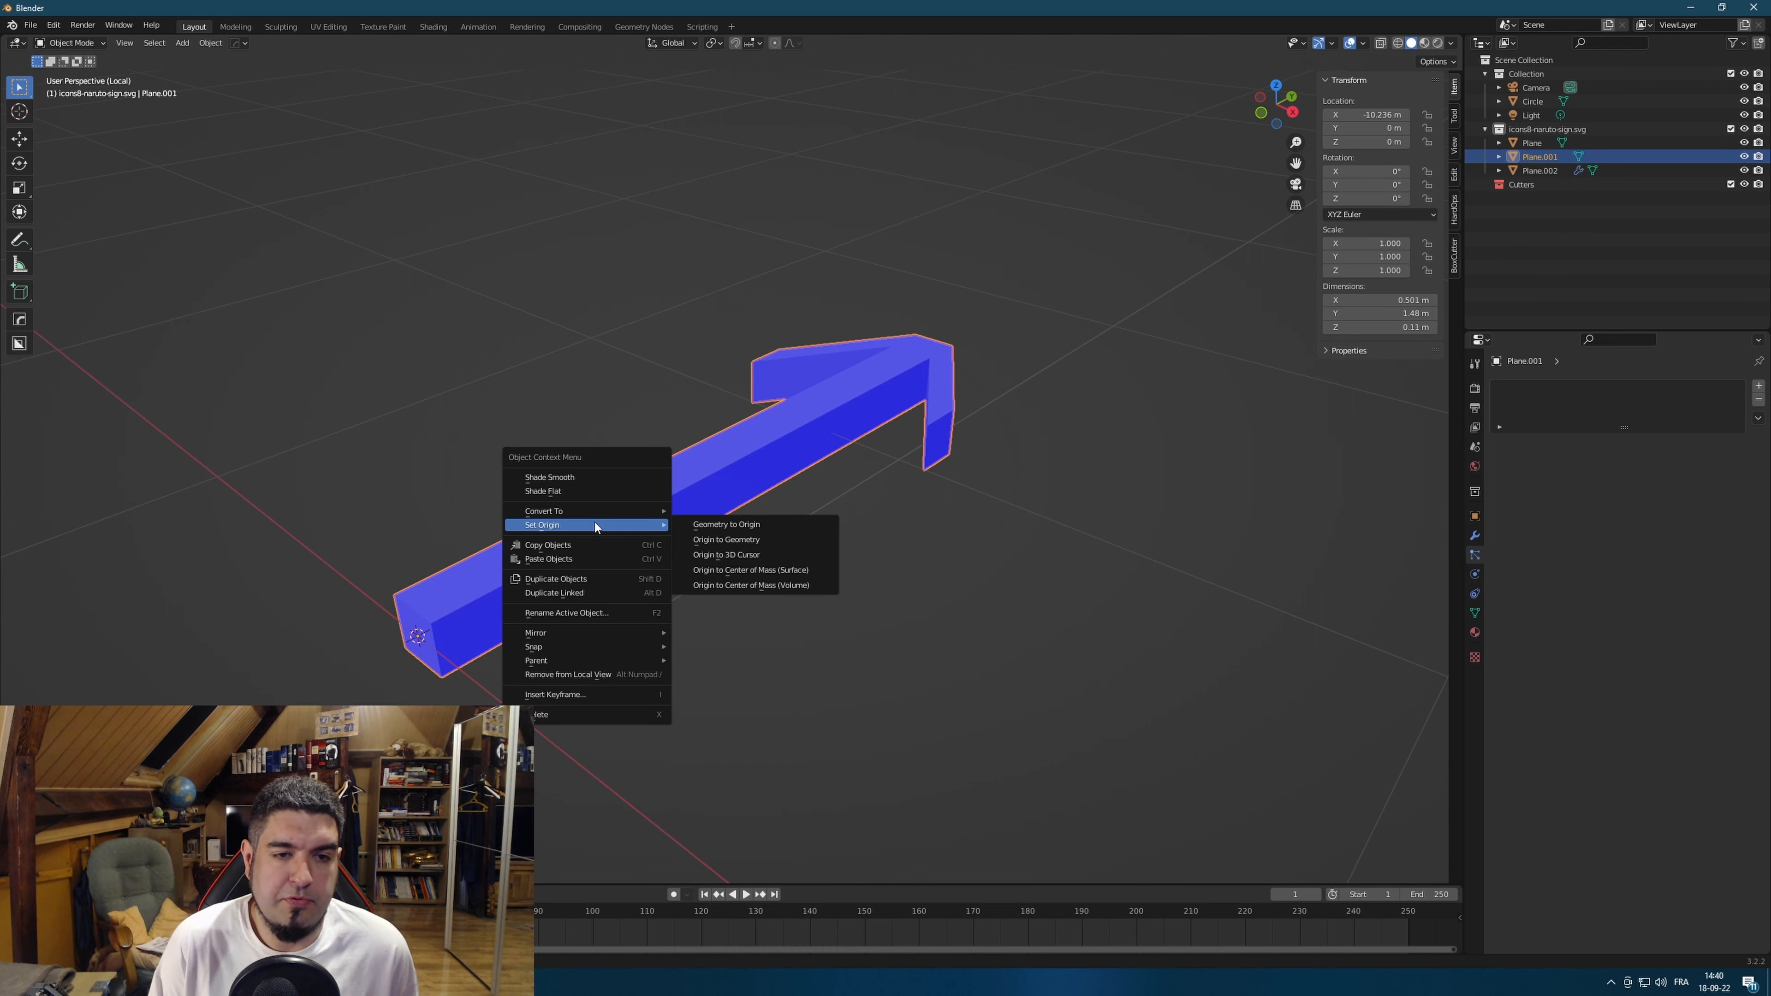
pyautogui.click(738, 554)
pyautogui.moveTo(431, 699); pyautogui.dragTo(515, 667, button='middle')
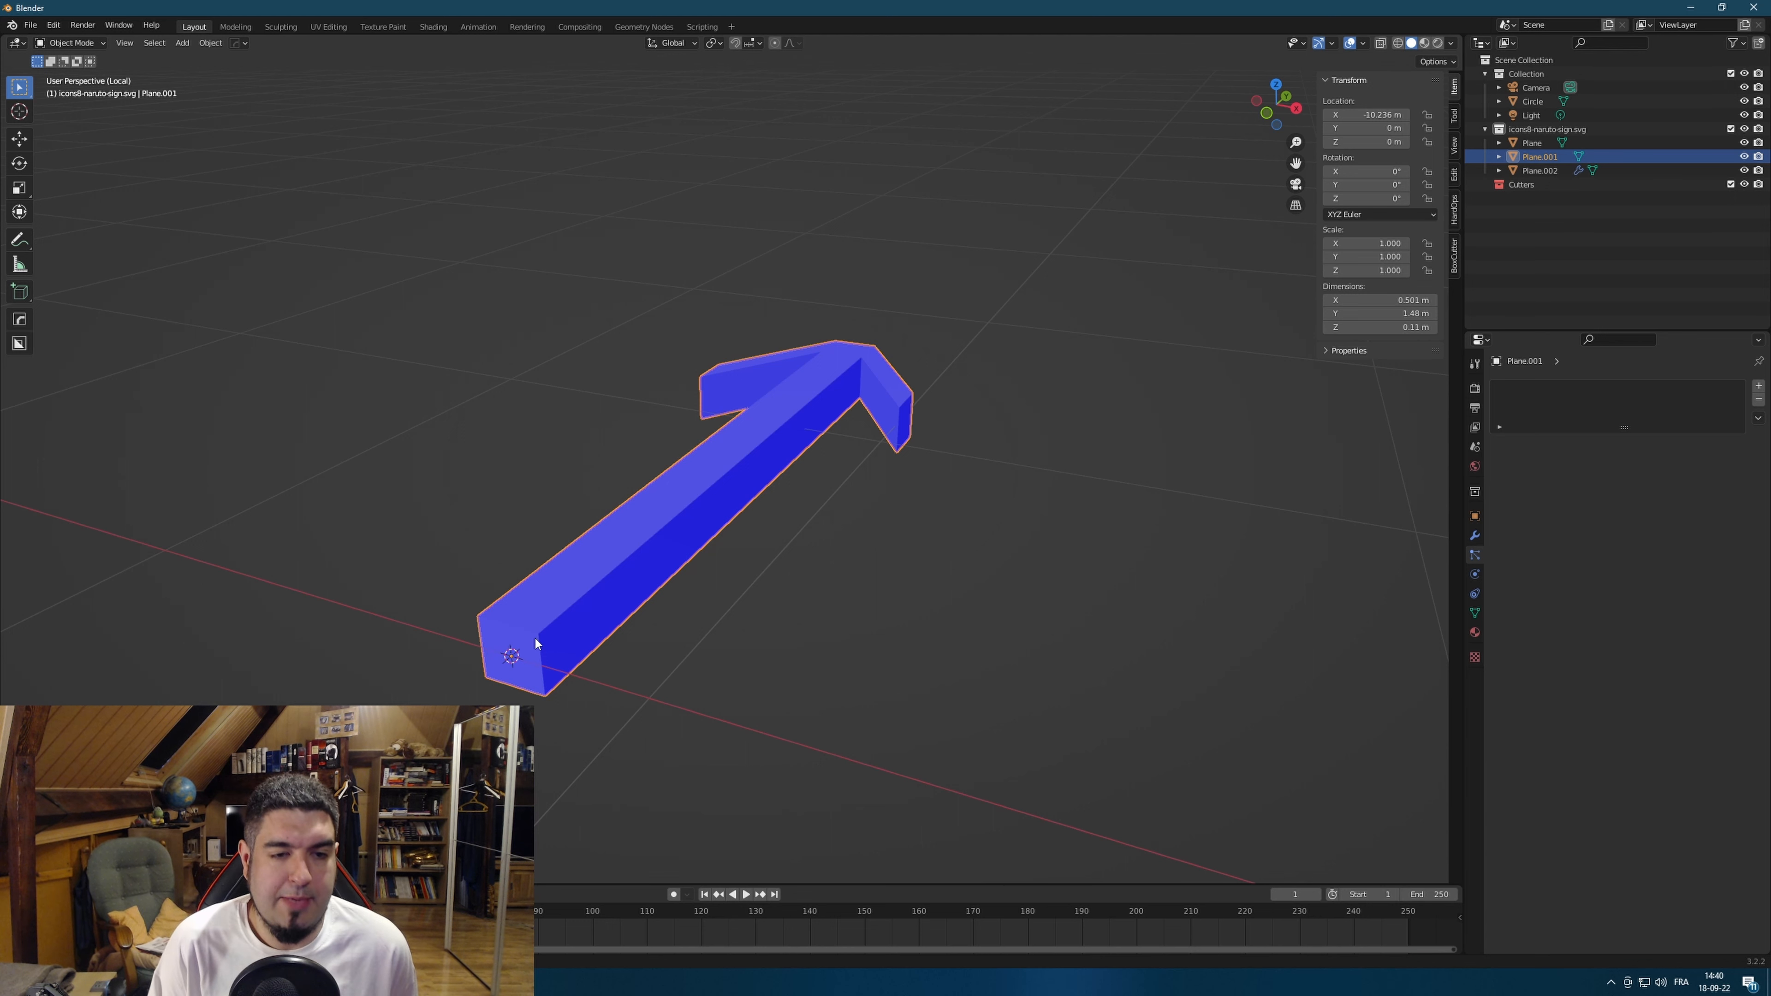
# Apply all transforms to the arrow object.
pyautogui.moveTo(633, 605); pyautogui.dragTo(817, 514, button='middle')
pyautogui.hotkey('ctrl', 'a')
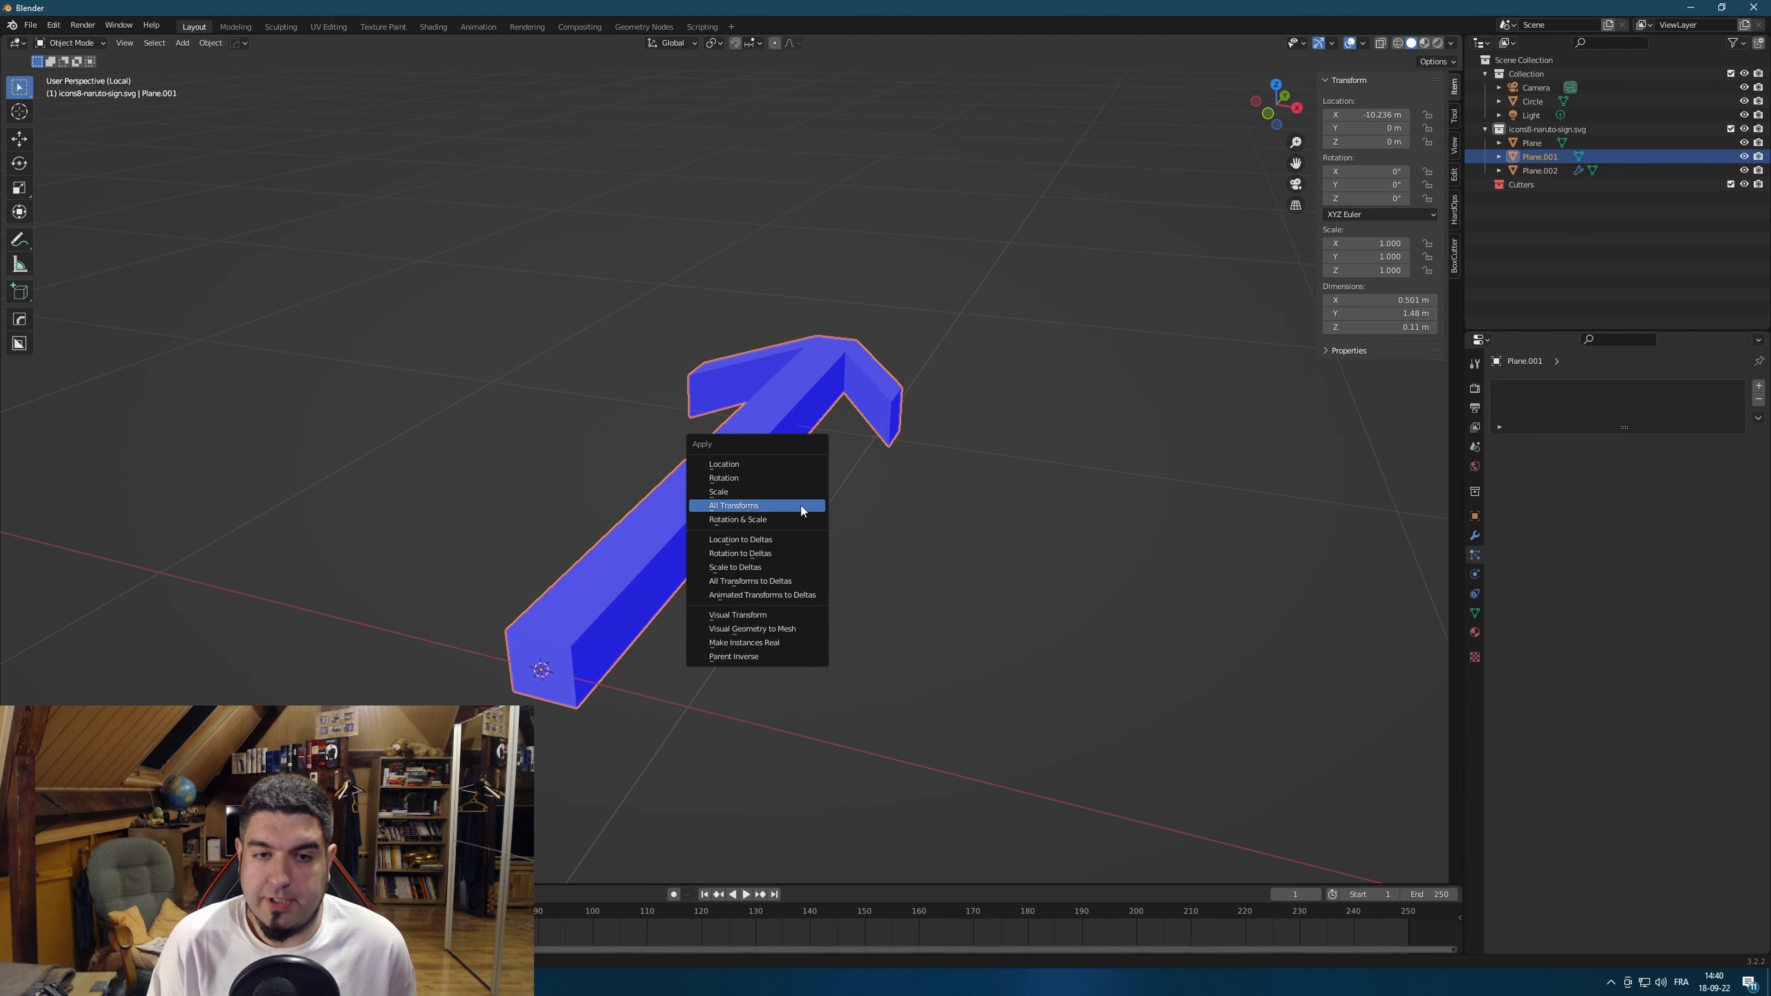
pyautogui.click(793, 505)
pyautogui.scroll(-5, 681, 464)
pyautogui.scroll(4, 698, 561)
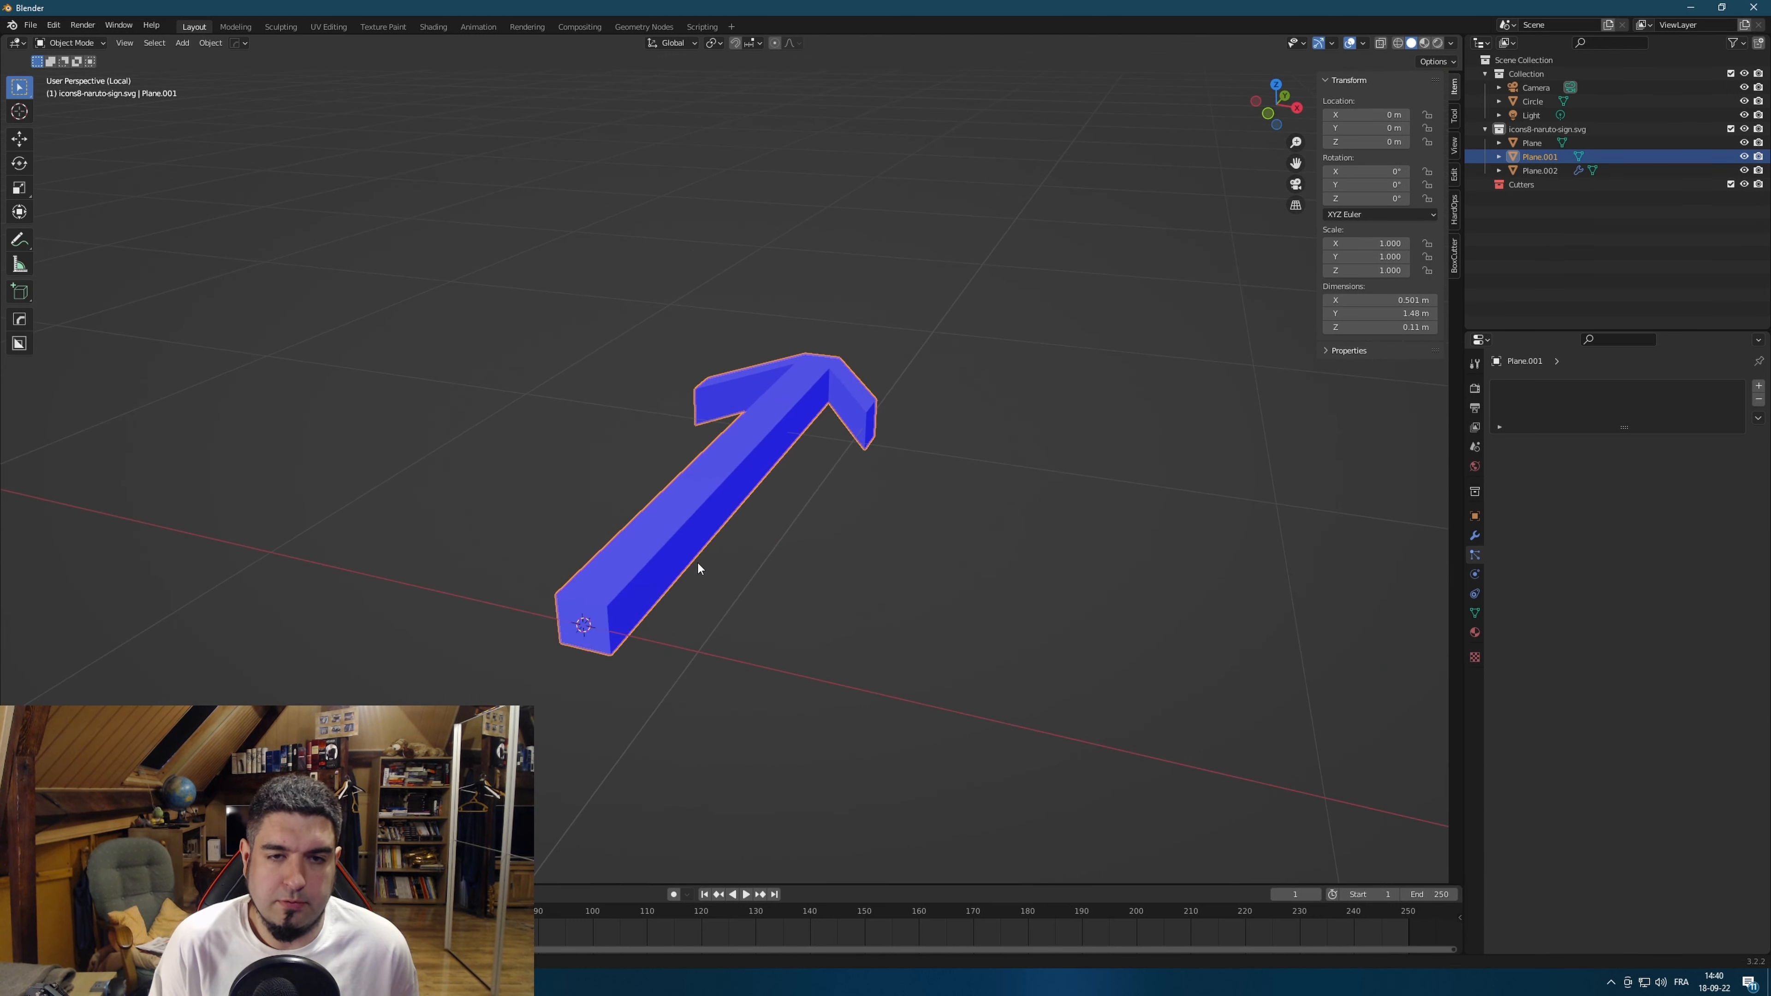
# Set the arrow's origin back to the 3D cursor at the shaft's end after applying the transforms.
pyautogui.rightClick(673, 537)
pyautogui.moveTo(652, 540)
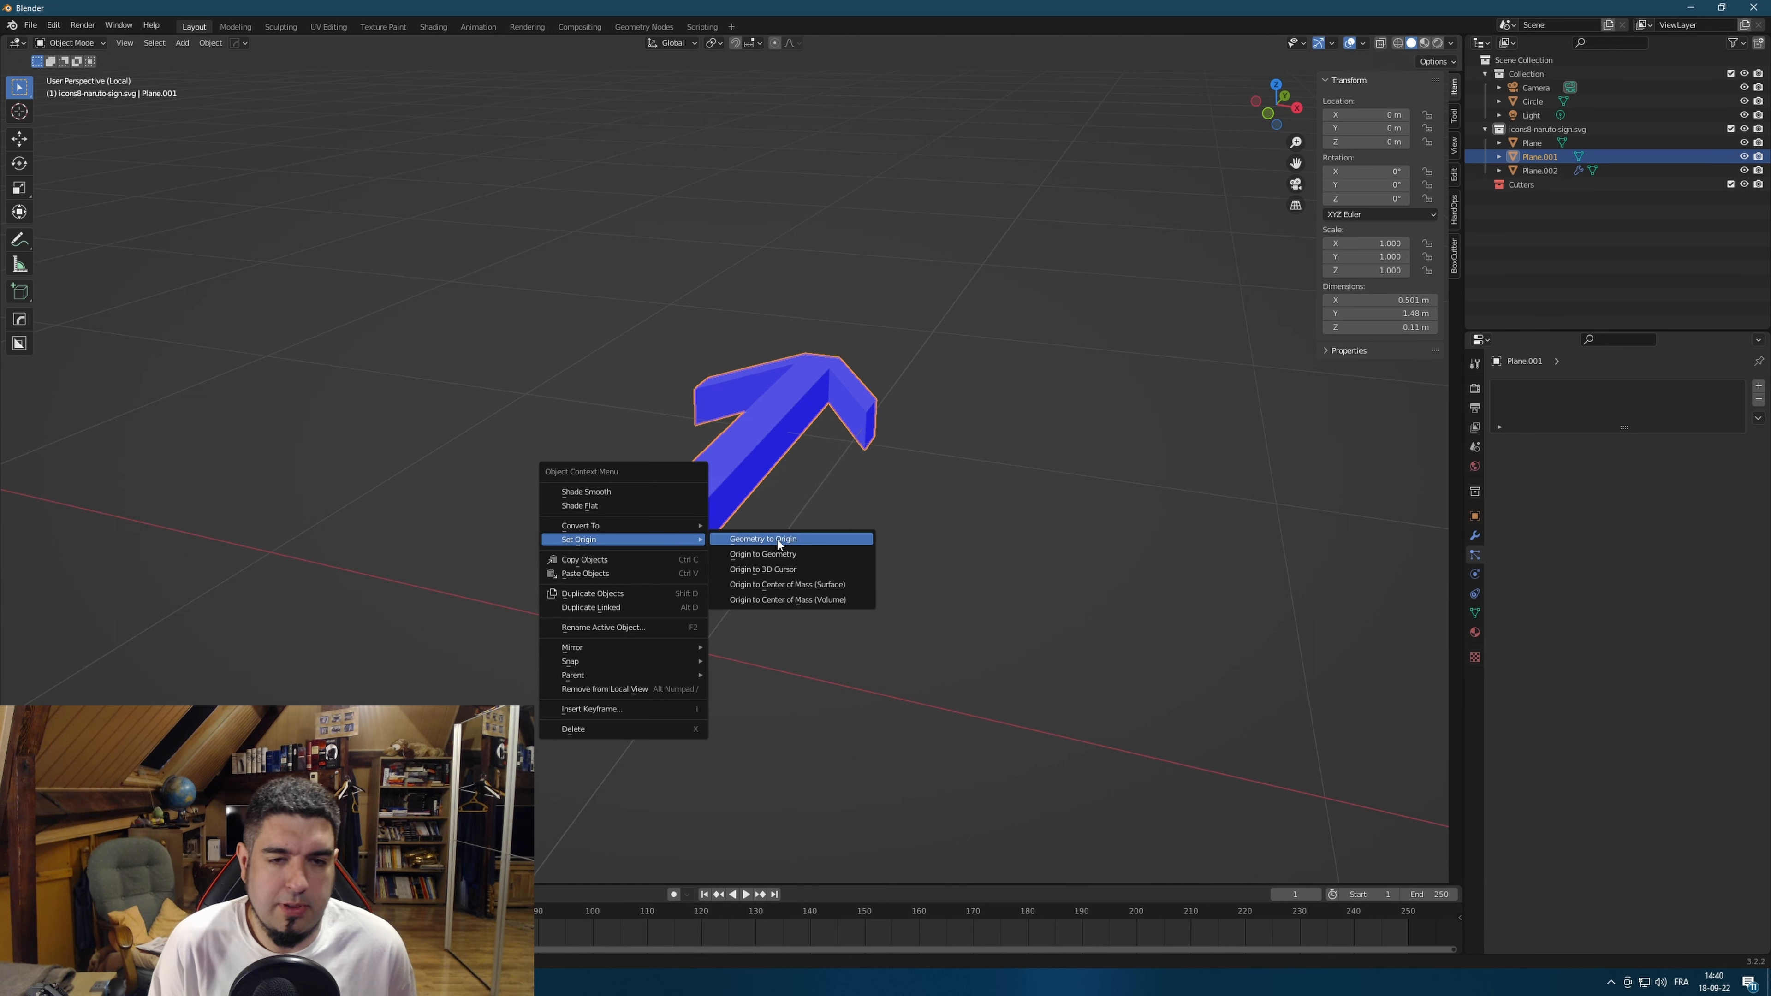
pyautogui.click(812, 571)
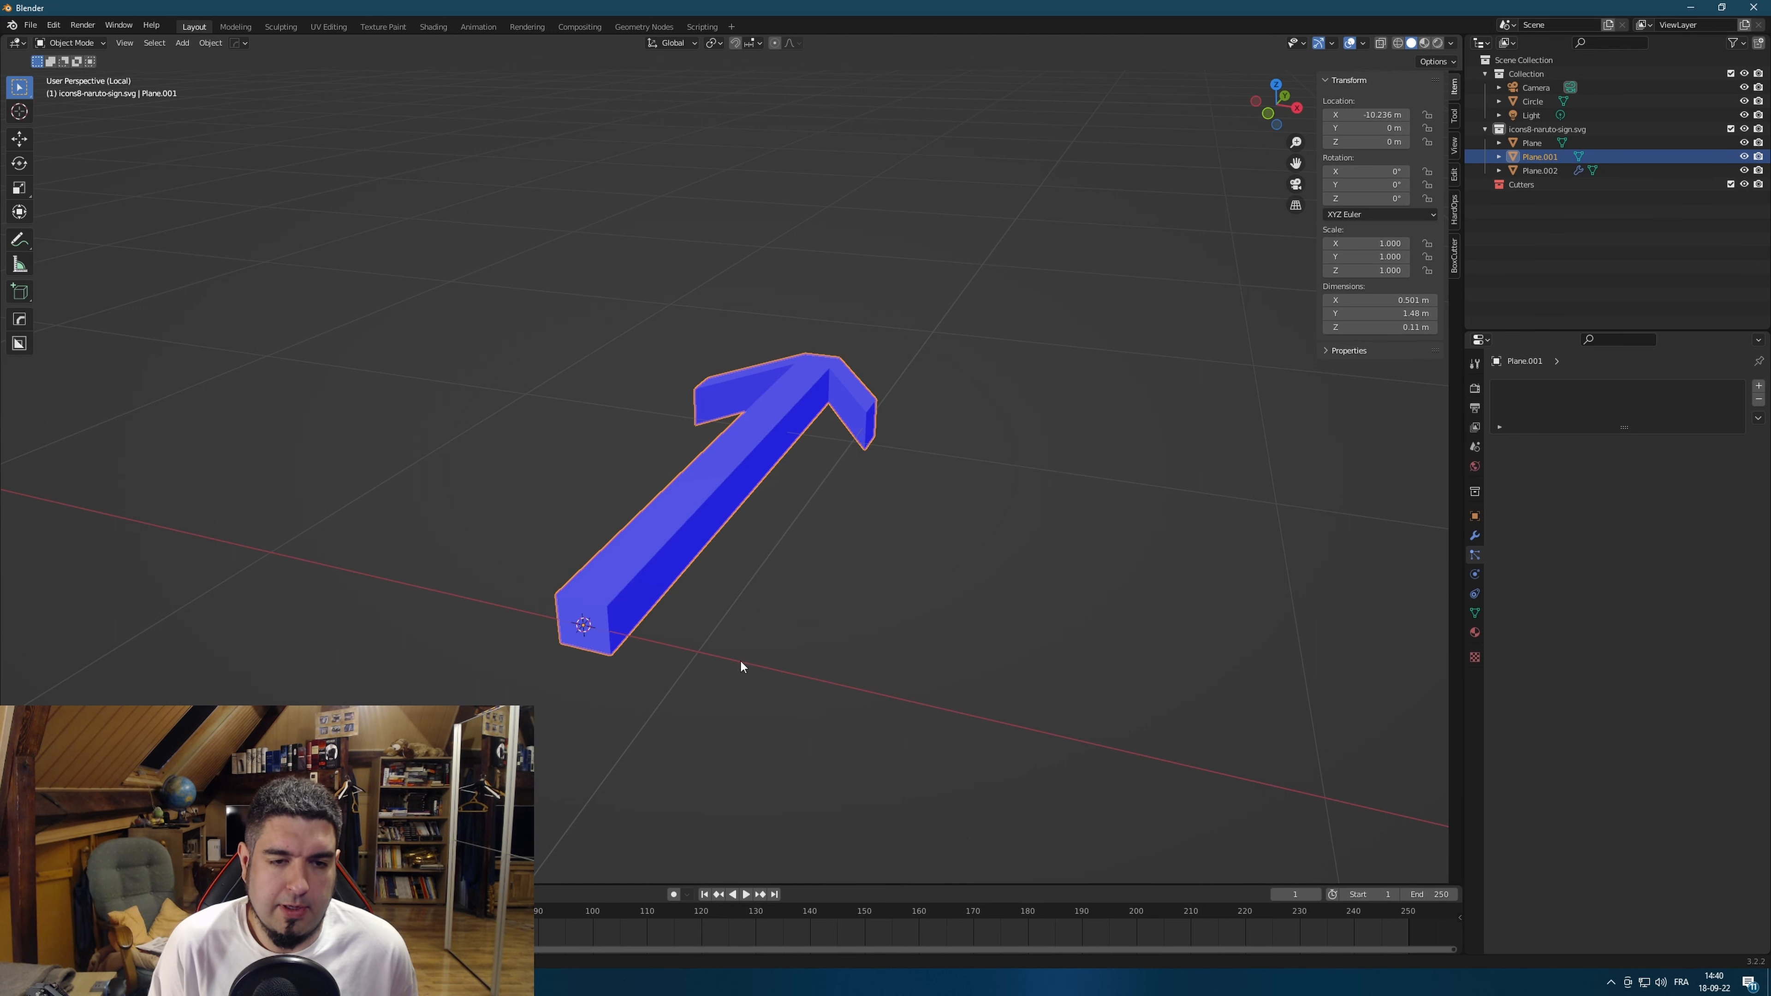
# Exit Local View and inspect how the arrow particles are oriented on the faces of the blocky object.
pyautogui.moveTo(741, 660); pyautogui.dragTo(725, 649, button='middle')
pyautogui.scroll(-8, 863, 443)
pyautogui.keyDown('shift'); pyautogui.moveTo(1189, 540); pyautogui.dragTo(834, 498, button='middle'); pyautogui.keyUp('shift')
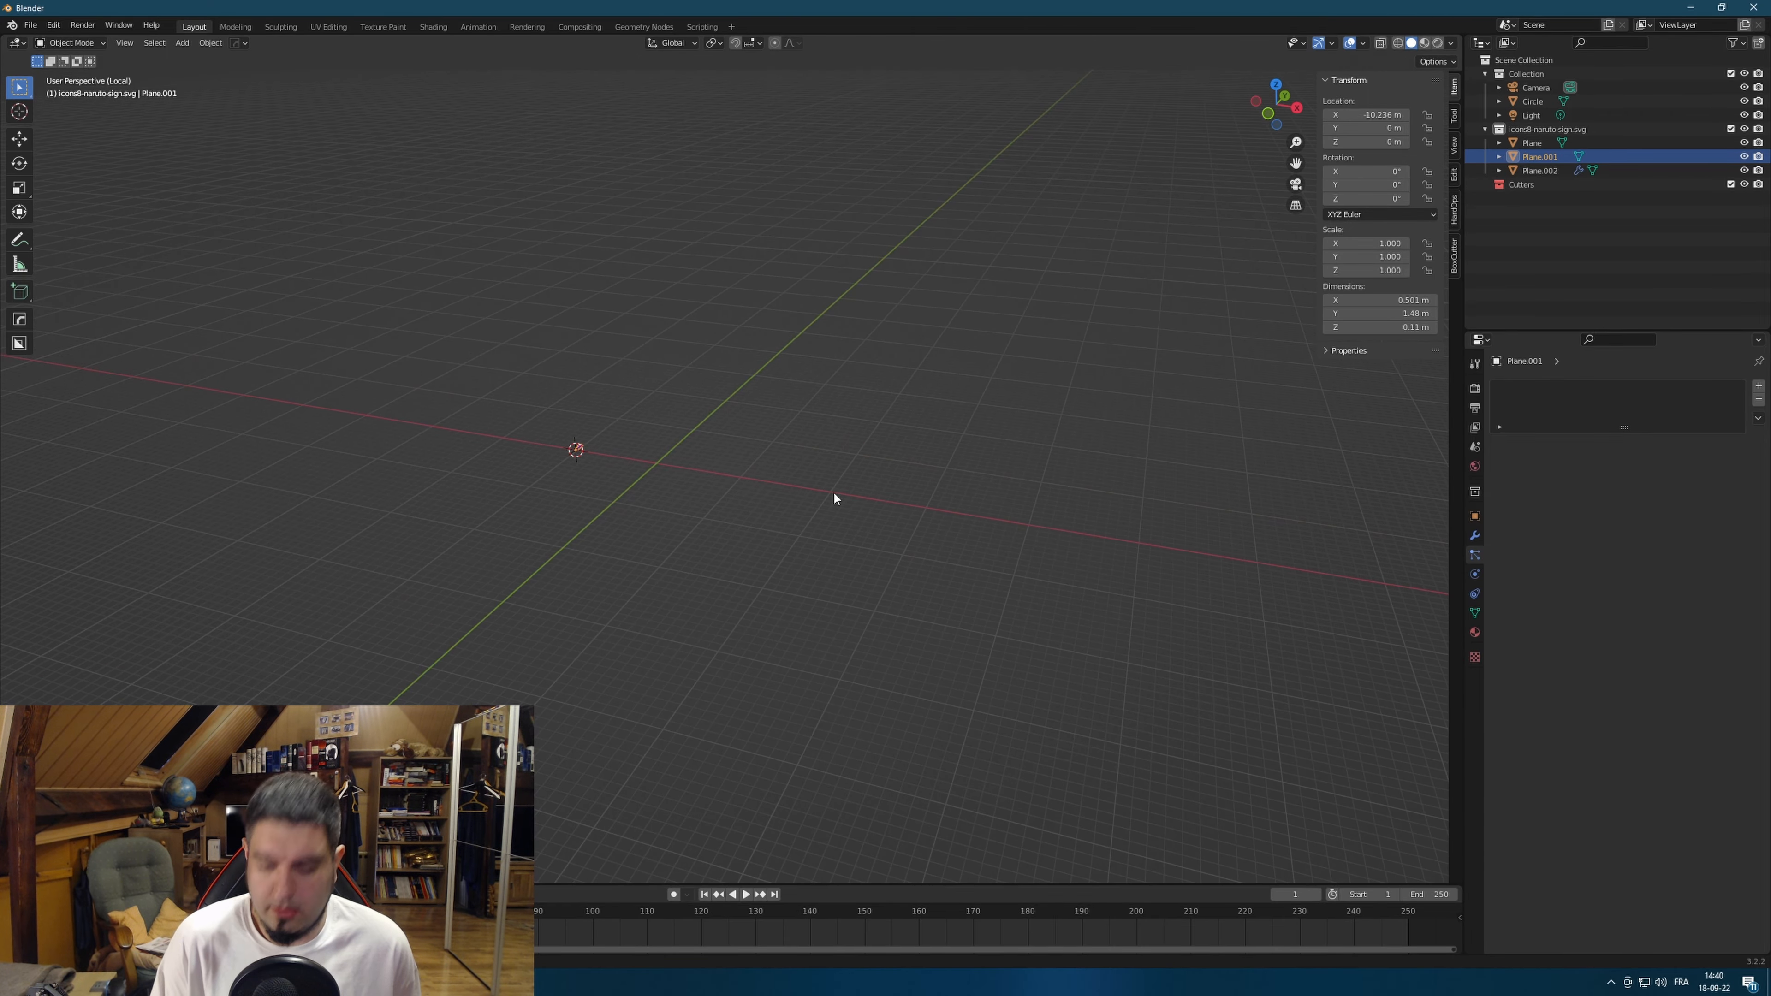
pyautogui.press('KP_Divide')
pyautogui.moveTo(986, 519); pyautogui.dragTo(958, 450, button='middle')
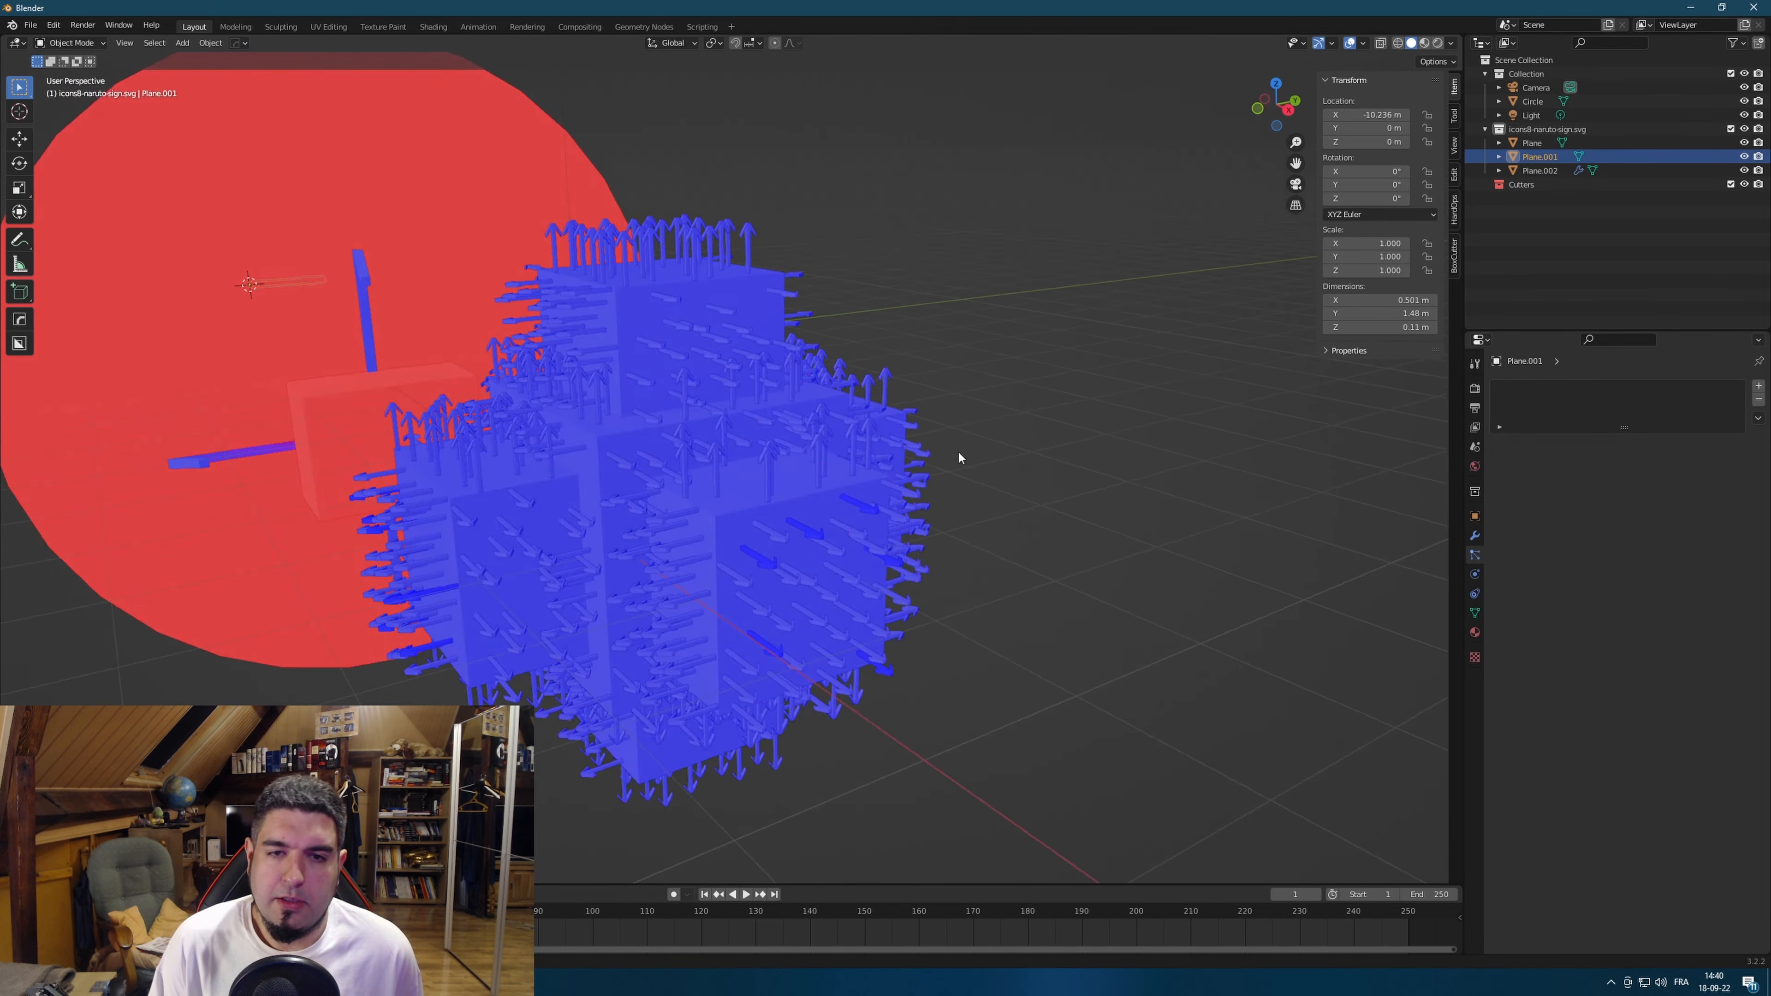
pyautogui.scroll(4, 871, 327)
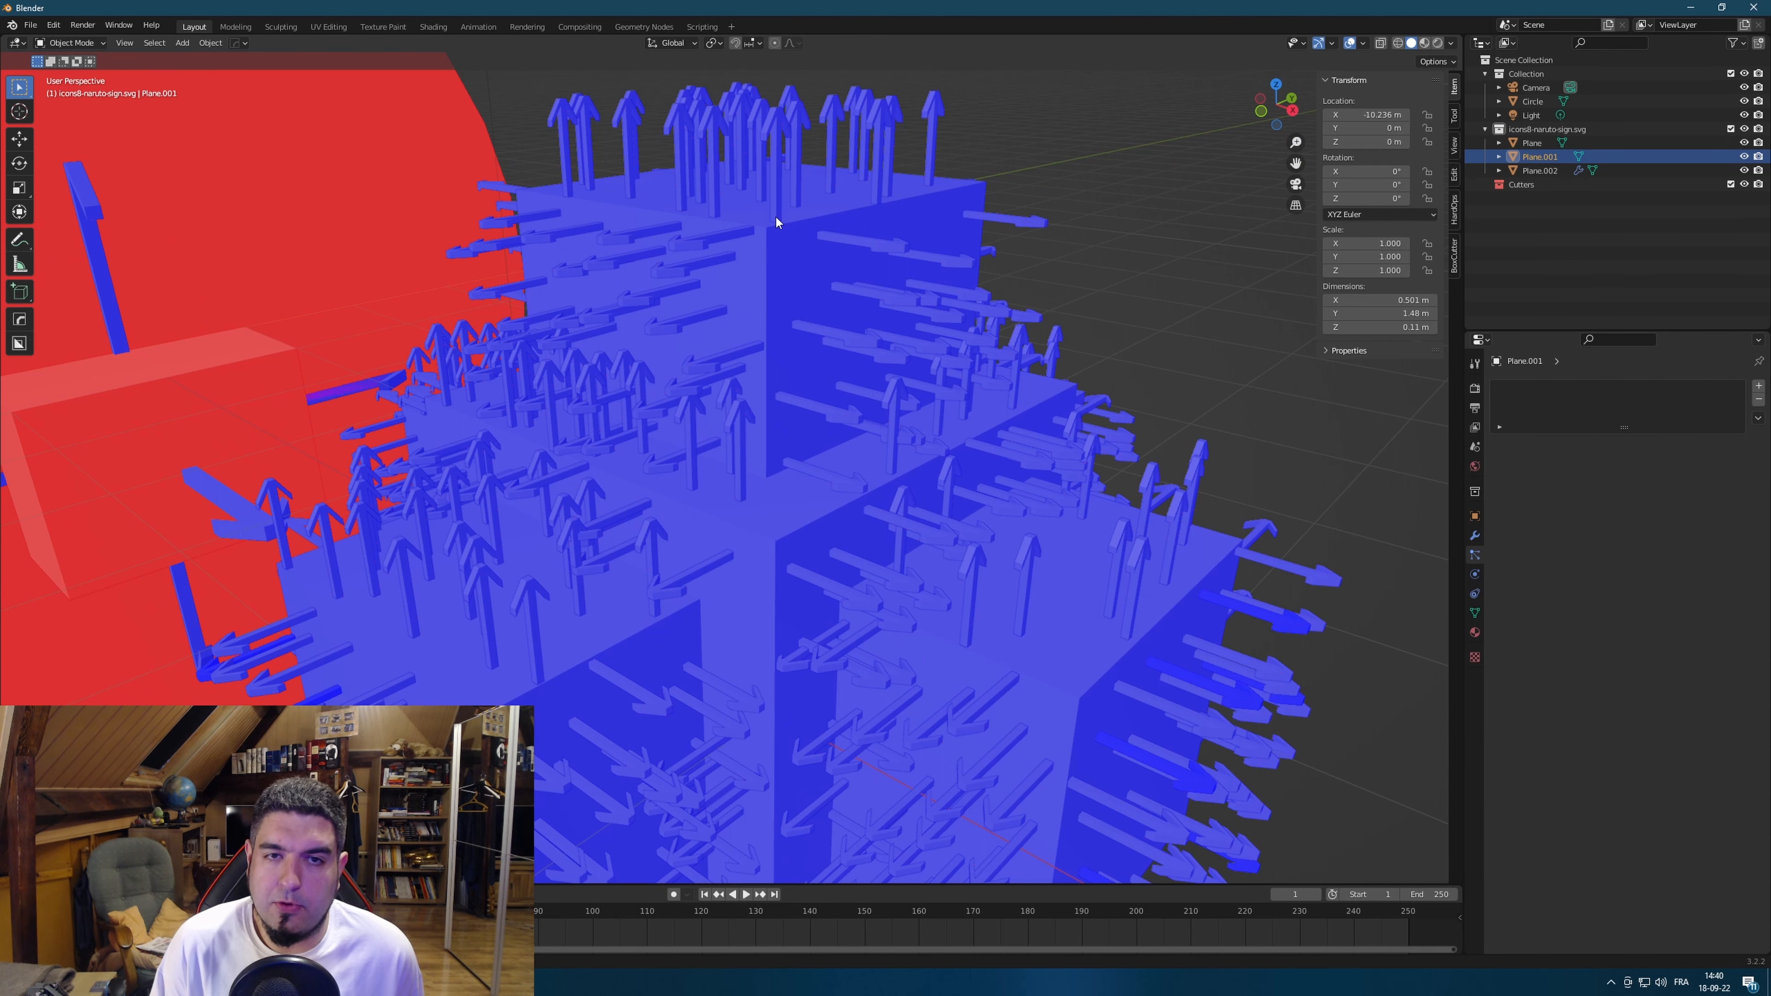
pyautogui.scroll(-6, 776, 220)
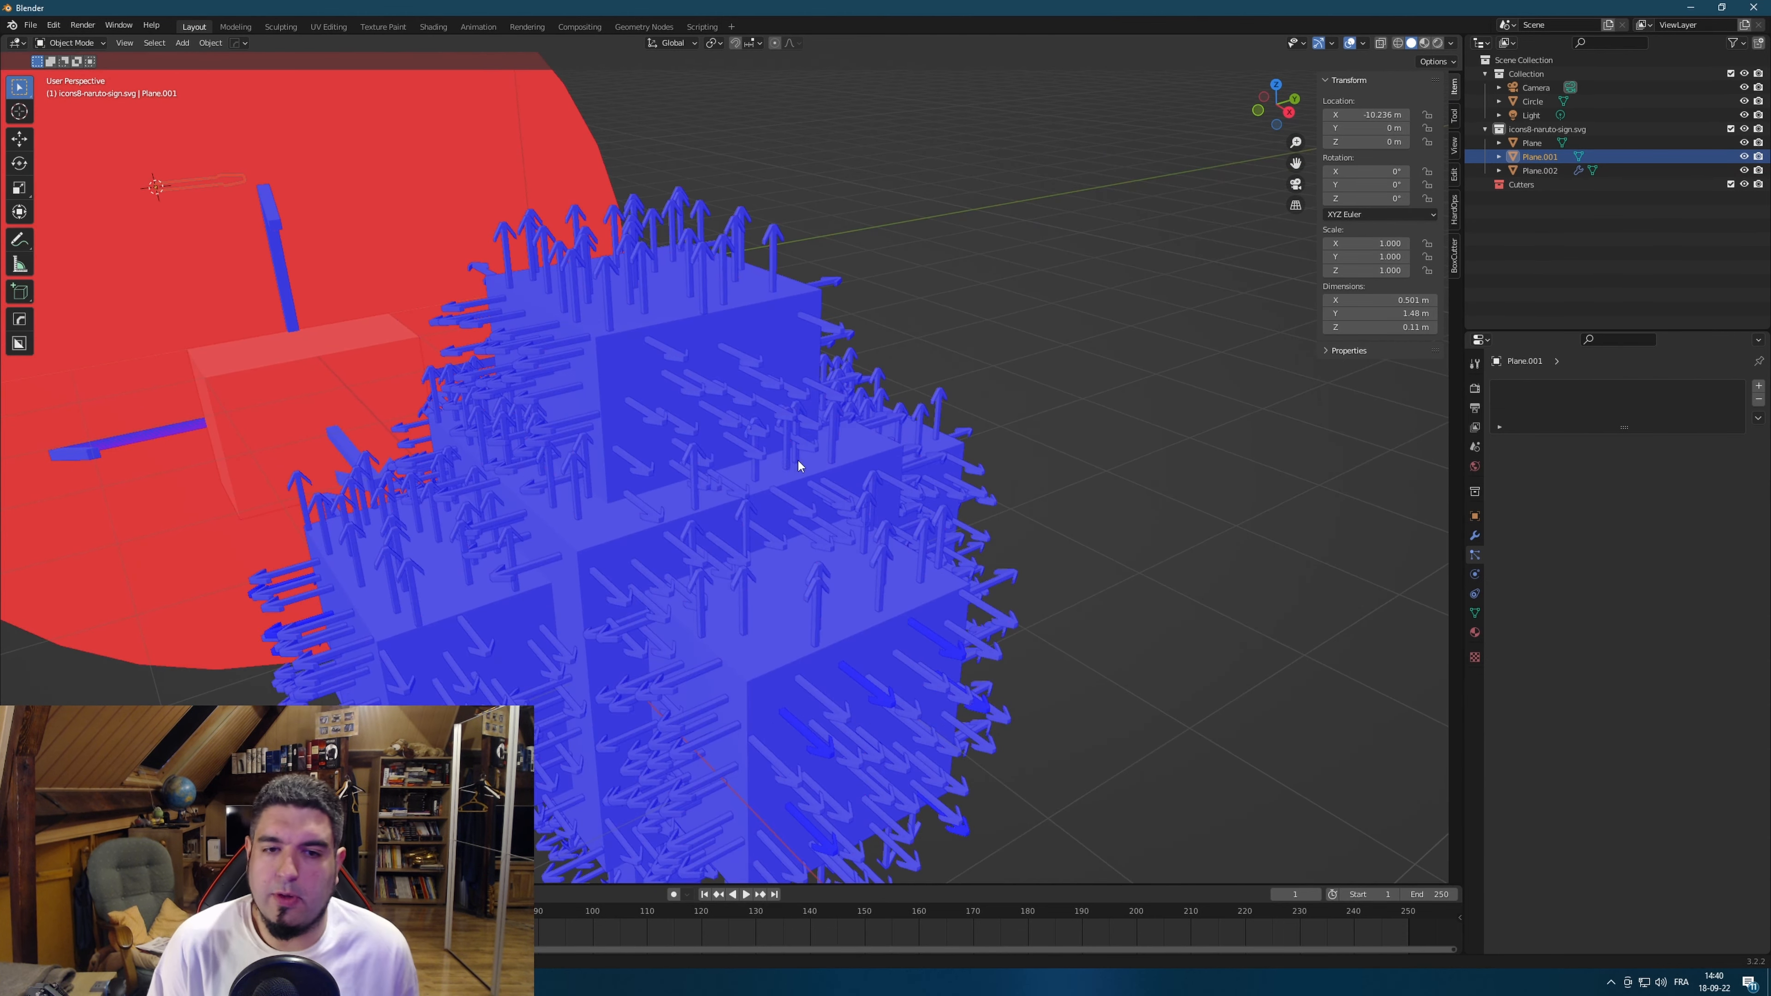
pyautogui.scroll(3, 837, 464)
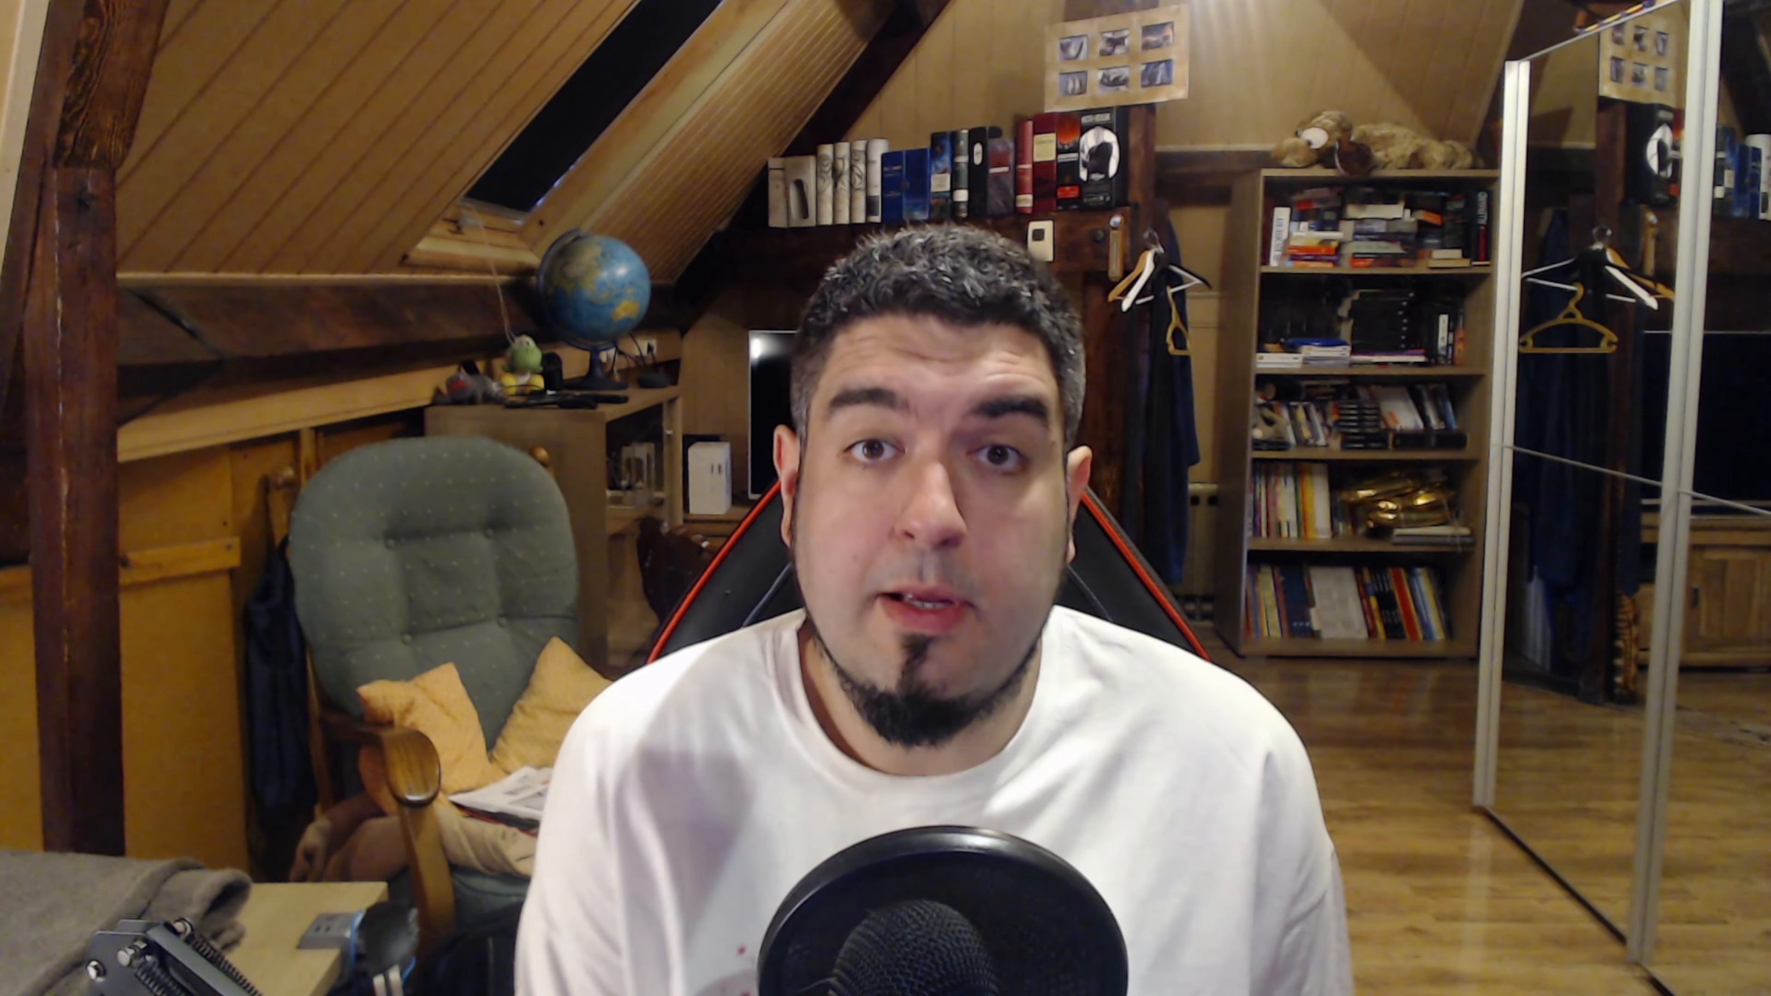